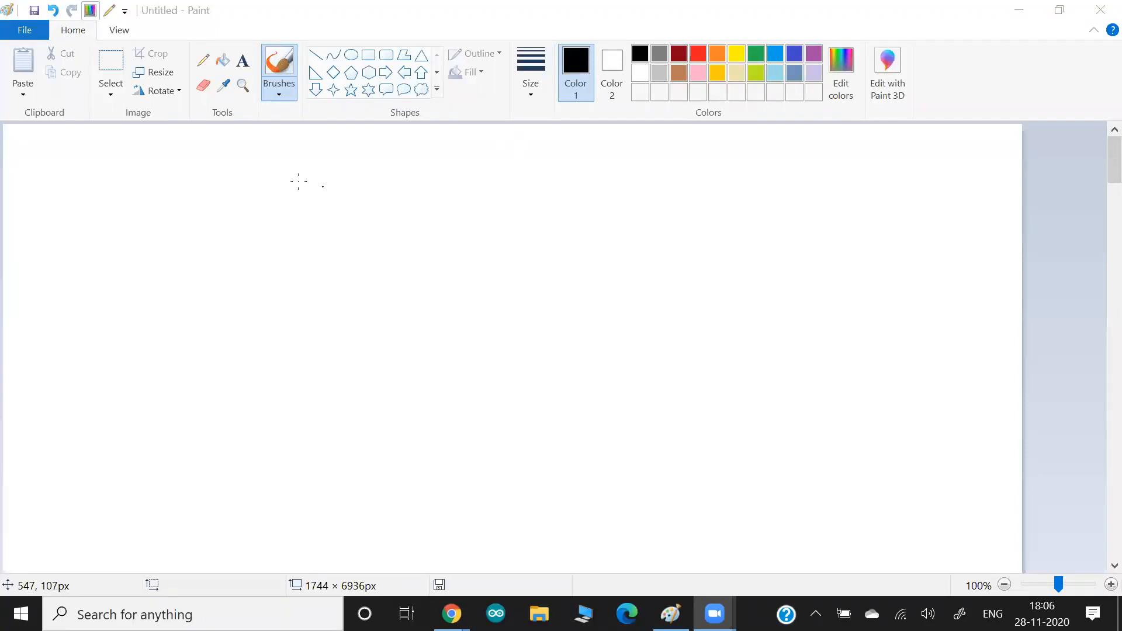
Handwrite the chain Data, file, folder and Storage Device in black, linking the items with arrows and underlining Device
drag(241, 169, 246, 191)
mouse_move(240, 168)
mouse_down()
mouse_move(252, 197)
mouse_move(284, 196)
mouse_up()
mouse_move(281, 186)
mouse_down()
mouse_move(296, 185)
mouse_move(291, 197)
mouse_move(349, 246)
mouse_move(358, 232)
mouse_up()
drag(358, 229, 415, 300)
drag(409, 287, 419, 287)
drag(422, 290, 444, 301)
drag(449, 296, 469, 297)
drag(484, 301, 566, 312)
mouse_move(560, 287)
mouse_down()
mouse_move(561, 320)
mouse_move(618, 315)
mouse_up()
drag(625, 310, 645, 313)
drag(663, 330, 575, 322)
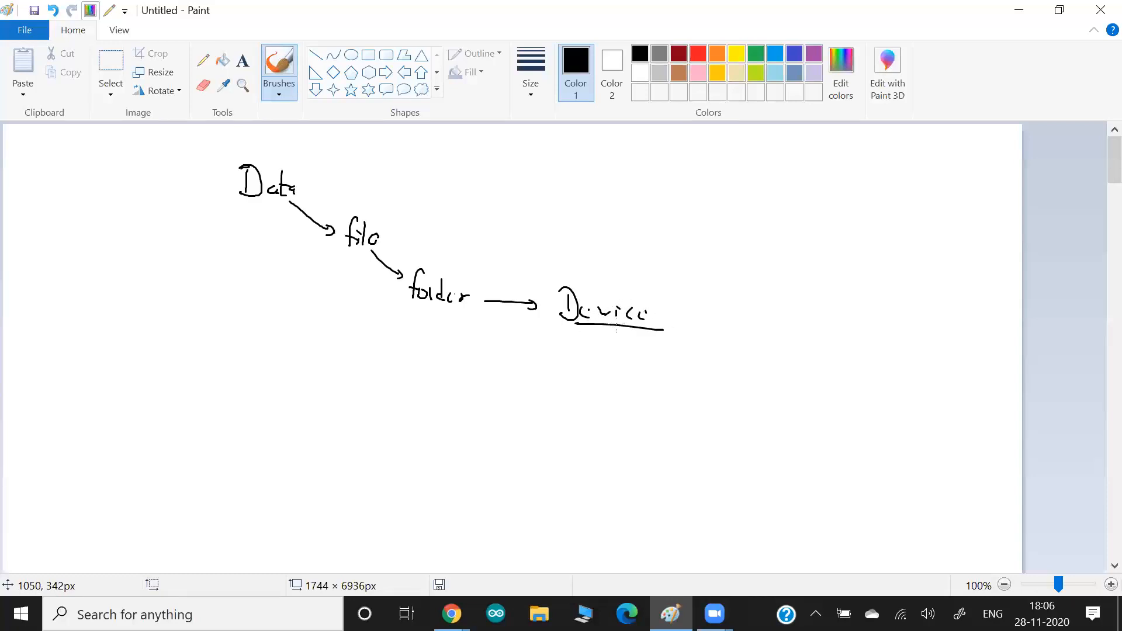
mouse_move(568, 244)
mouse_down()
mouse_move(558, 268)
mouse_move(634, 273)
mouse_up()
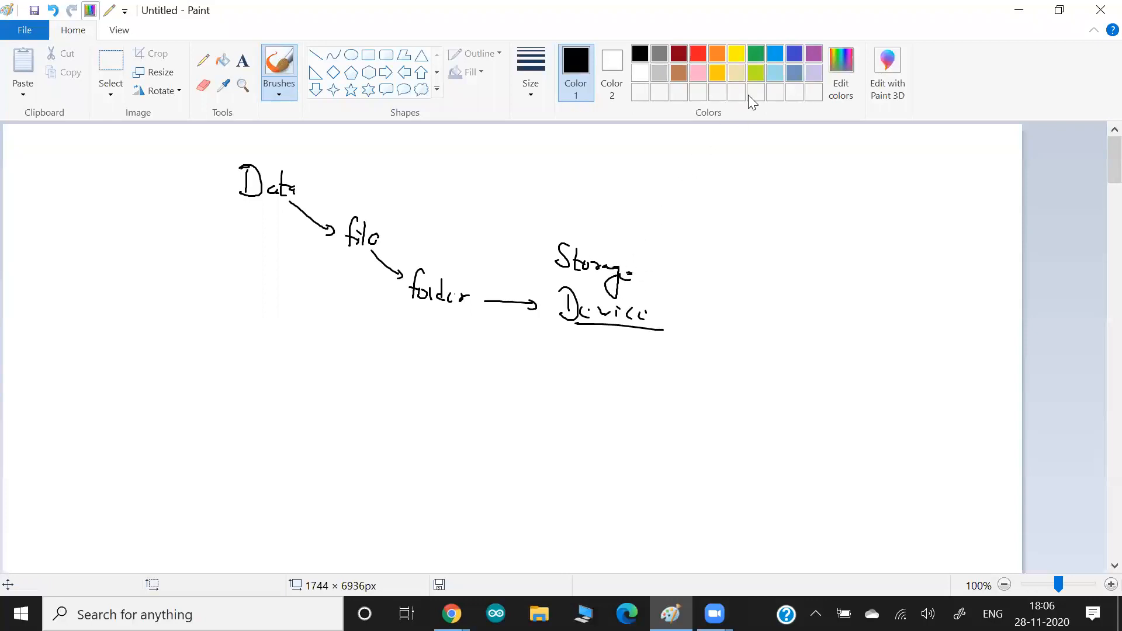
Underline Data in green and draw a curved green arrow from it to file
click(756, 55)
mouse_move(300, 202)
mouse_down()
mouse_move(258, 201)
mouse_move(253, 276)
mouse_move(348, 253)
mouse_up()
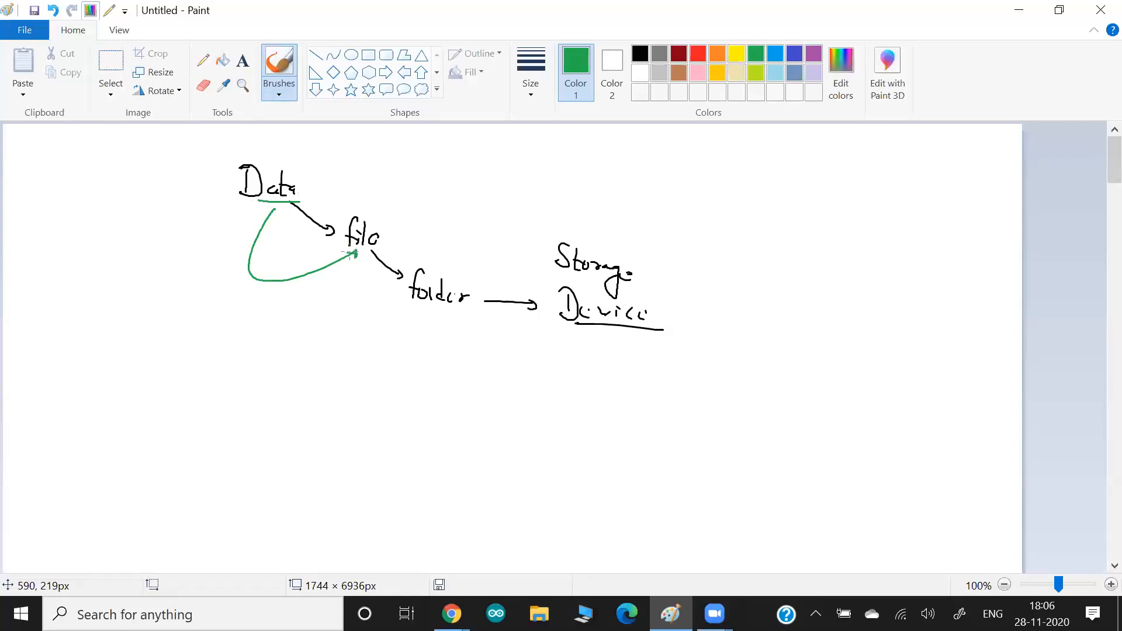
Draw a black branch arrow down to an underlined Object label, with a small arrow to S3 beneath it
click(795, 54)
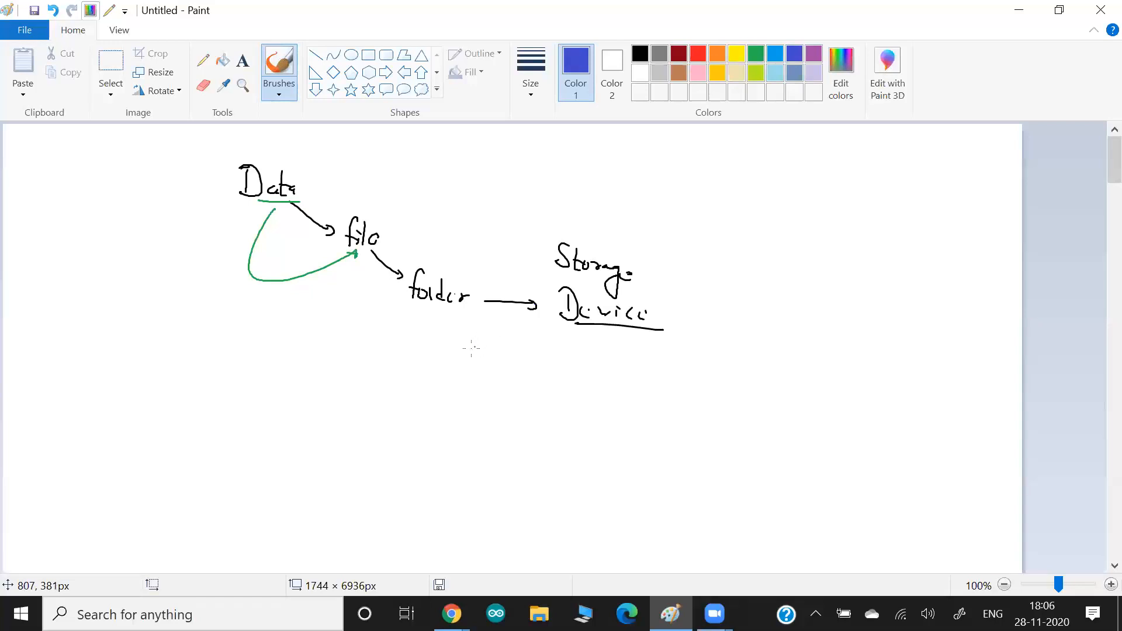
click(640, 54)
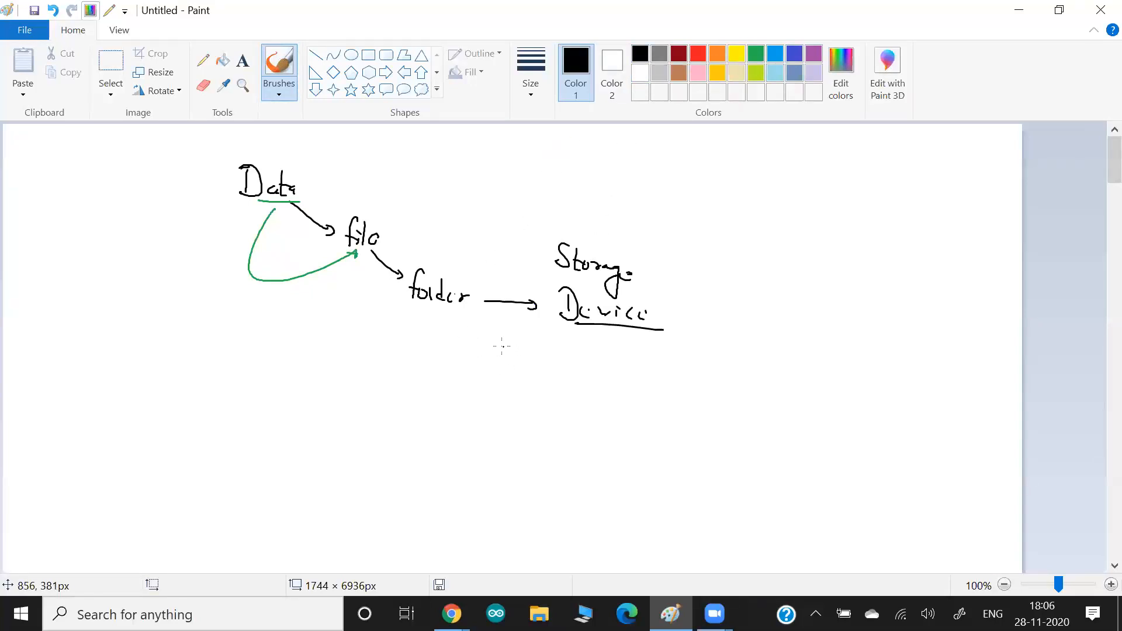
mouse_move(470, 343)
mouse_down()
mouse_move(299, 386)
mouse_move(246, 421)
mouse_move(305, 410)
mouse_move(311, 430)
mouse_up()
drag(292, 421, 313, 417)
mouse_move(259, 434)
mouse_down()
mouse_move(319, 434)
mouse_move(266, 471)
mouse_move(300, 487)
mouse_up()
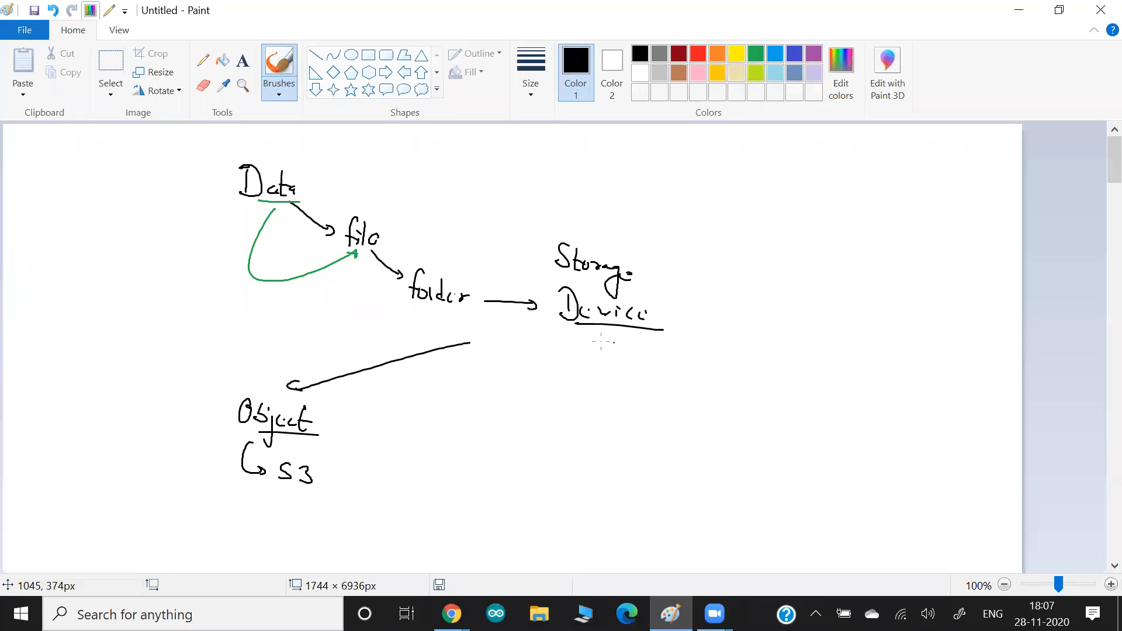
Draw a second black branch arrow from Storage Device to an underlined Block label, with a small arrow to EBS
mouse_move(548, 345)
mouse_down()
mouse_move(468, 411)
mouse_move(484, 412)
mouse_up()
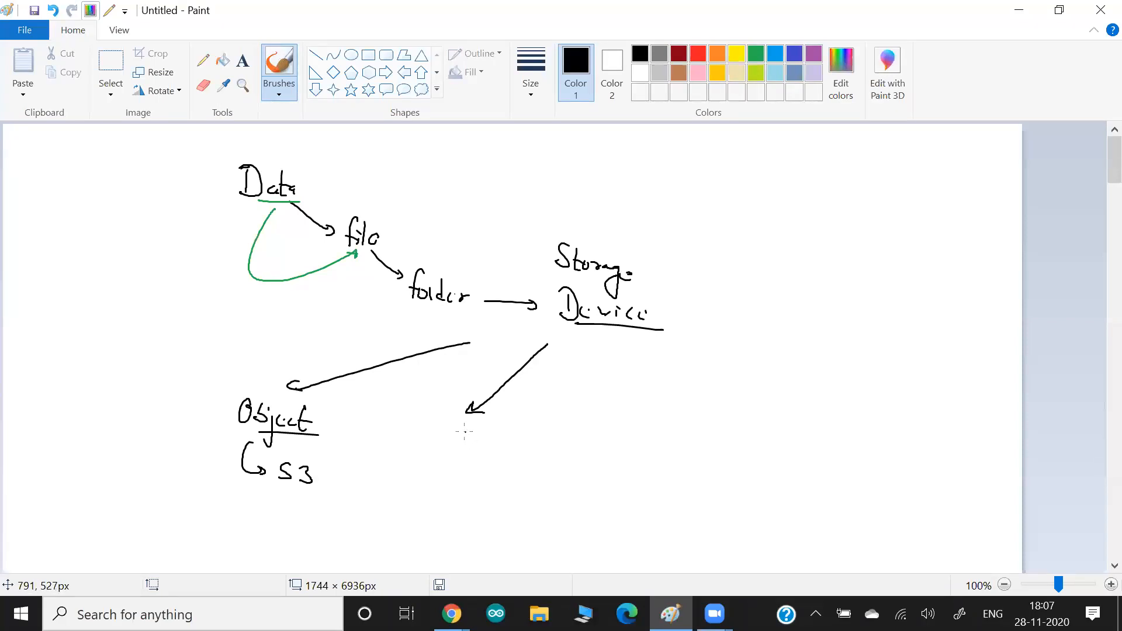
mouse_move(451, 429)
mouse_down()
mouse_move(466, 447)
mouse_move(513, 451)
mouse_up()
drag(459, 454, 530, 460)
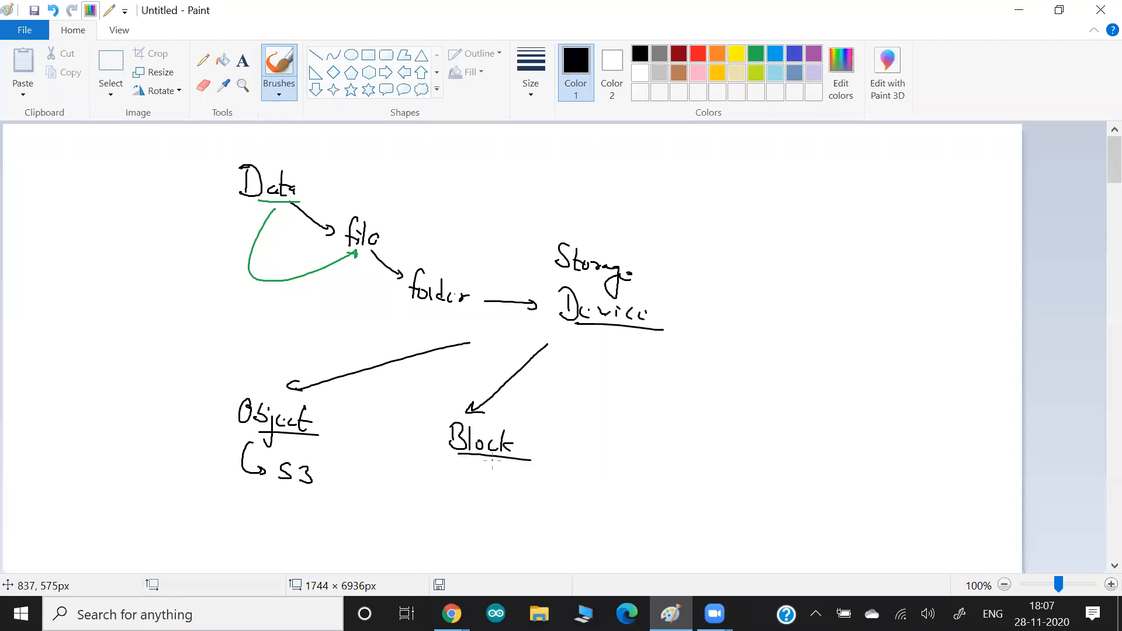
mouse_move(455, 457)
mouse_down()
mouse_move(465, 478)
mouse_move(492, 474)
mouse_move(509, 493)
mouse_up()
mouse_move(508, 480)
mouse_down()
mouse_move(522, 496)
mouse_move(512, 500)
mouse_up()
drag(544, 485, 530, 500)
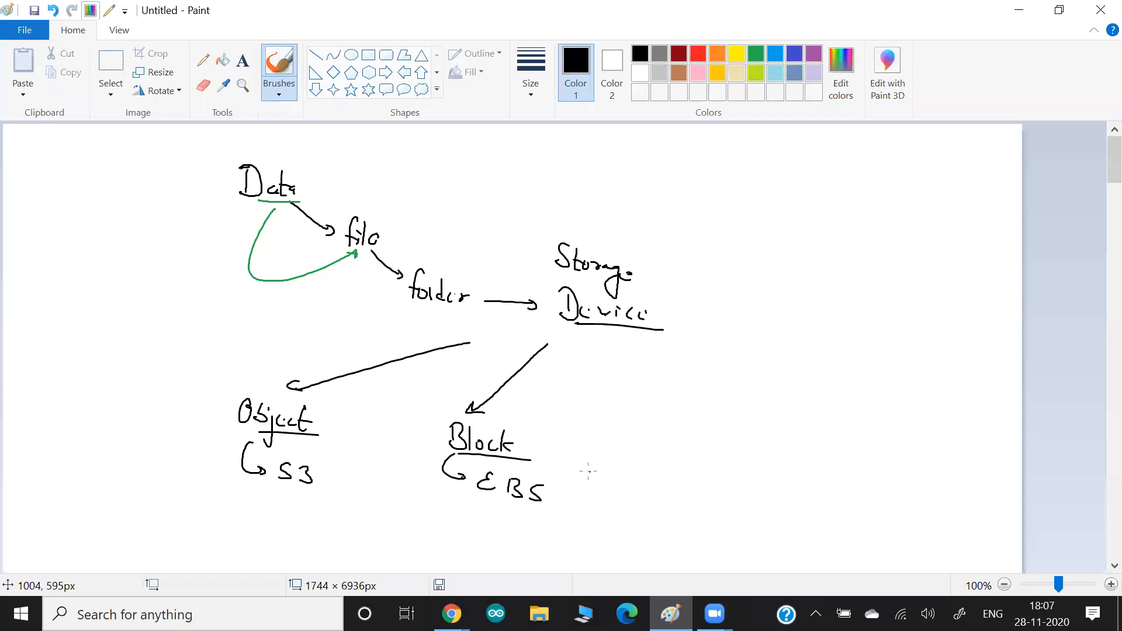
Draw a black box around EBS and add an arrow from it to the underlined word volume
scroll(588, 470, down, 4)
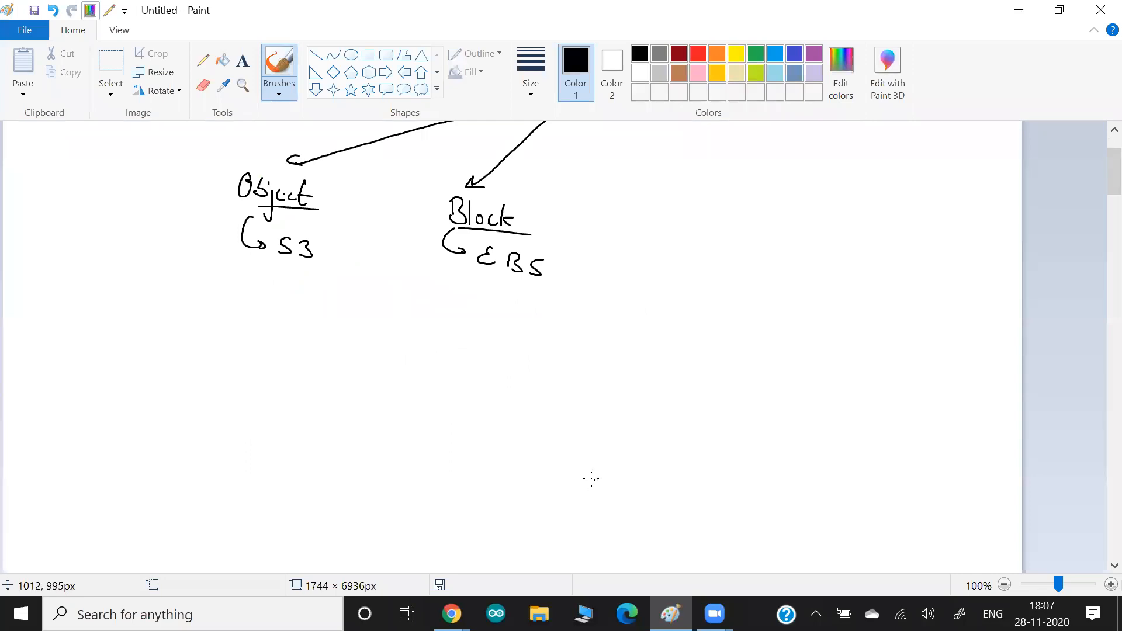
scroll(591, 478, up, 2)
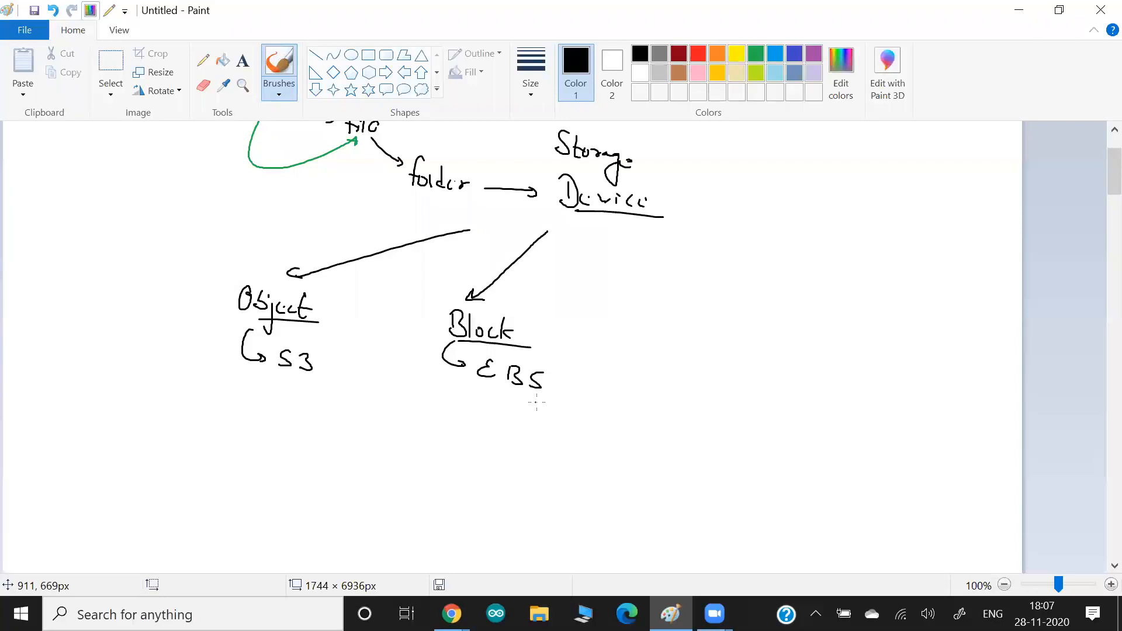
drag(550, 398, 464, 398)
drag(476, 349, 467, 390)
mouse_move(474, 350)
mouse_down()
mouse_move(548, 350)
mouse_move(556, 398)
mouse_move(511, 400)
mouse_move(514, 412)
mouse_move(583, 429)
mouse_up()
drag(535, 442, 593, 446)
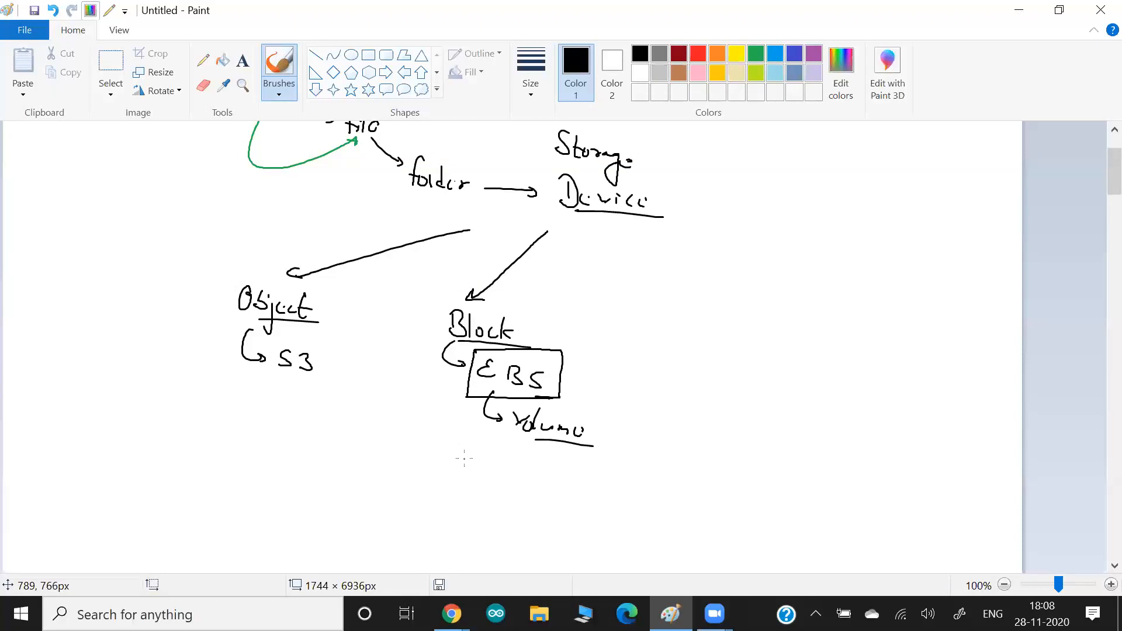
Write vol1 below the EBS box and draw a circle around it
drag(451, 455, 470, 459)
drag(480, 452, 479, 468)
mouse_move(485, 459)
mouse_down()
mouse_move(485, 471)
mouse_move(506, 467)
mouse_move(490, 443)
mouse_up()
click(565, 462)
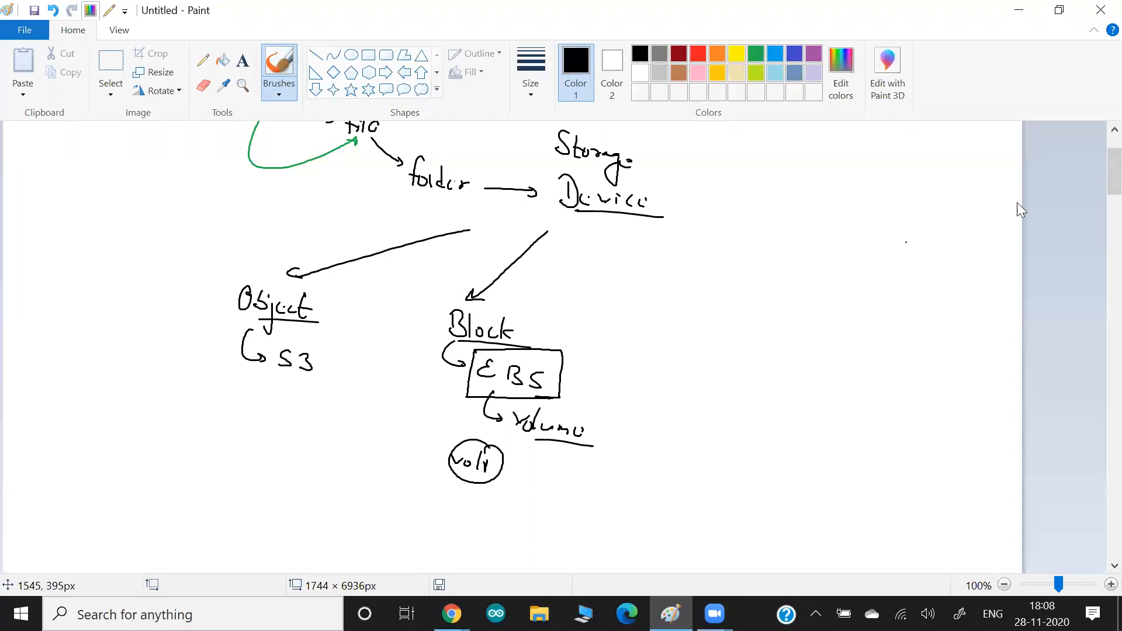
Write an underlined F.S. near the page's right edge, with a small arrow to an underlined Inode below it
mouse_move(941, 159)
mouse_down()
mouse_move(913, 181)
mouse_move(951, 171)
mouse_move(946, 190)
mouse_move(935, 188)
mouse_up()
click(925, 181)
drag(906, 191, 959, 206)
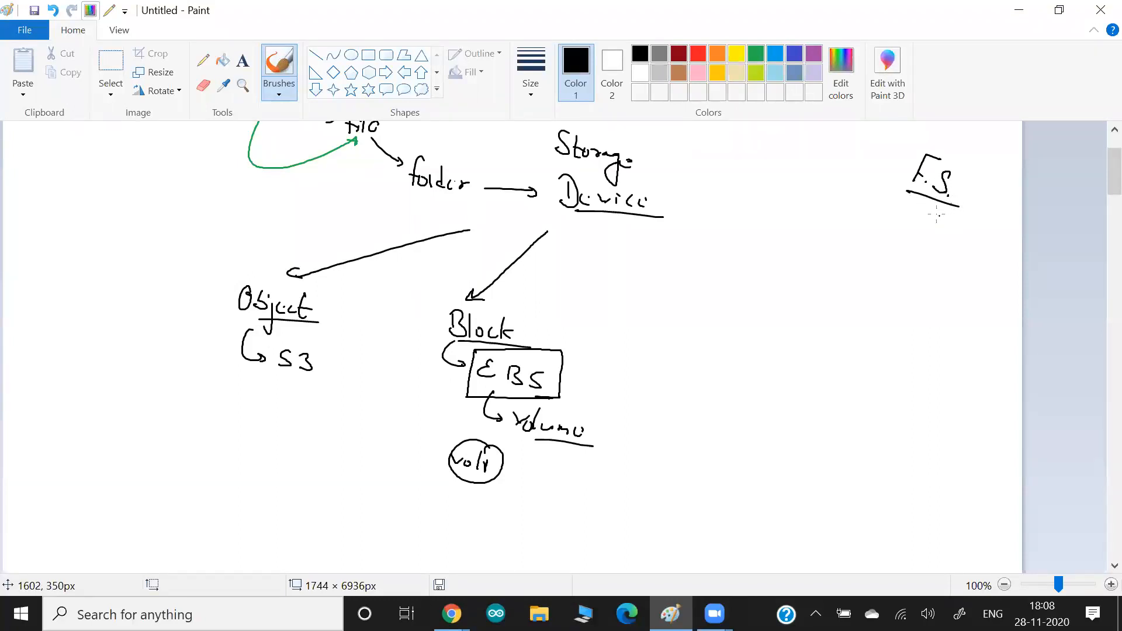
mouse_move(920, 194)
mouse_down()
mouse_move(915, 215)
mouse_move(930, 219)
mouse_up()
drag(936, 217, 950, 215)
mouse_move(942, 217)
mouse_down()
mouse_move(939, 227)
mouse_move(979, 253)
mouse_up()
drag(986, 261, 926, 240)
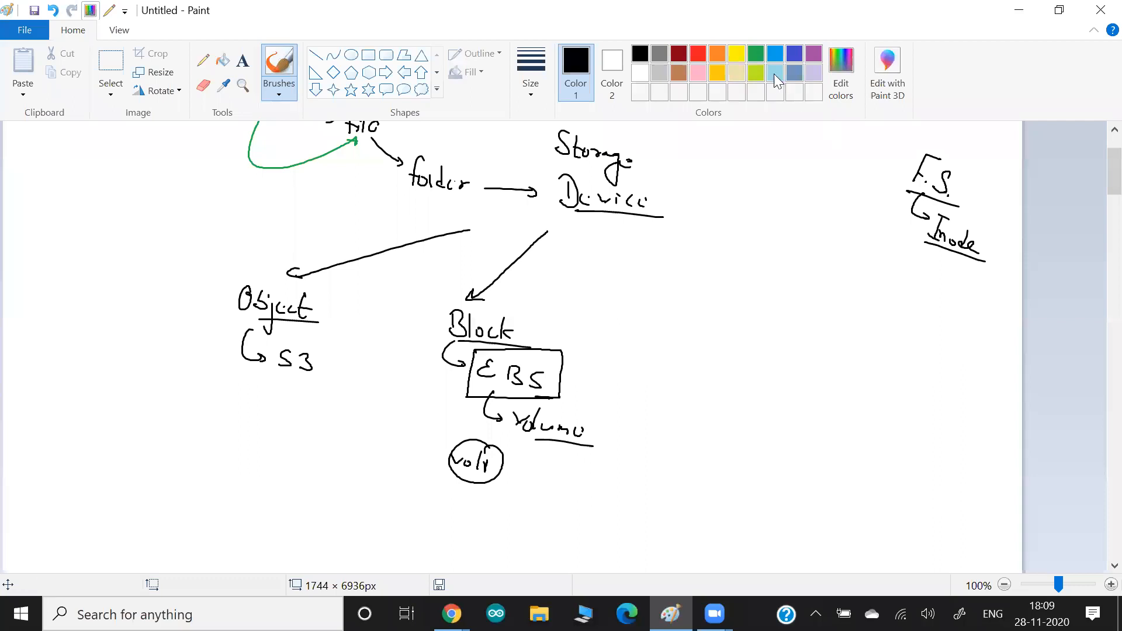
Enclose the F.S. and Inode note in green curly braces
click(756, 54)
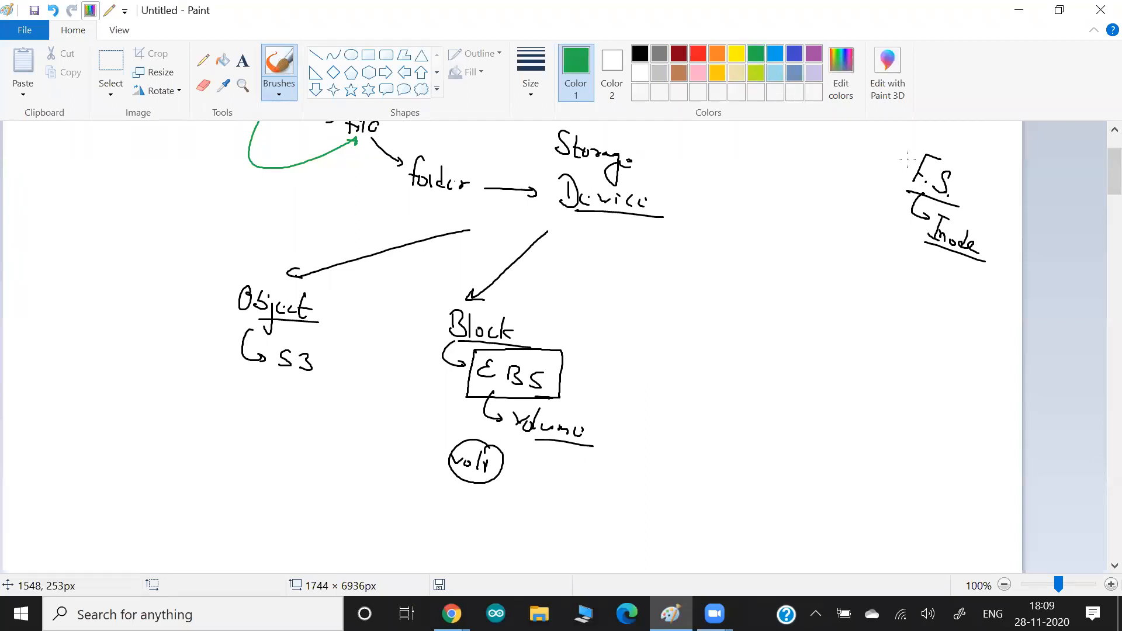
drag(921, 143, 886, 218)
drag(999, 192, 983, 263)
Draw a black box around the circled vol1
click(641, 57)
drag(438, 478, 506, 484)
drag(444, 445, 437, 478)
drag(439, 436, 507, 485)
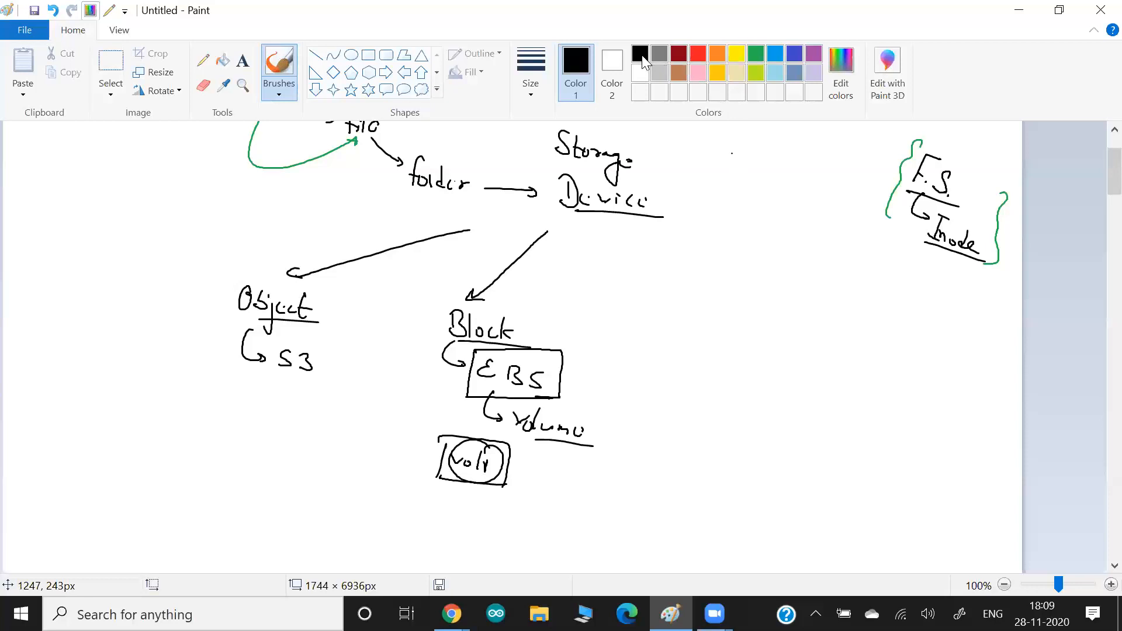
Draw a third black branch arrow from Storage Device to an underlined file storage label
mouse_move(637, 223)
mouse_down()
mouse_move(731, 316)
mouse_move(717, 362)
mouse_up()
drag(710, 351, 724, 353)
drag(724, 350, 727, 359)
drag(732, 354, 742, 358)
mouse_move(769, 348)
mouse_down()
mouse_move(757, 362)
mouse_move(781, 371)
mouse_up()
drag(772, 355, 785, 351)
mouse_move(786, 361)
mouse_down()
mouse_move(817, 370)
mouse_move(816, 381)
mouse_up()
drag(824, 376, 832, 384)
drag(843, 398, 734, 383)
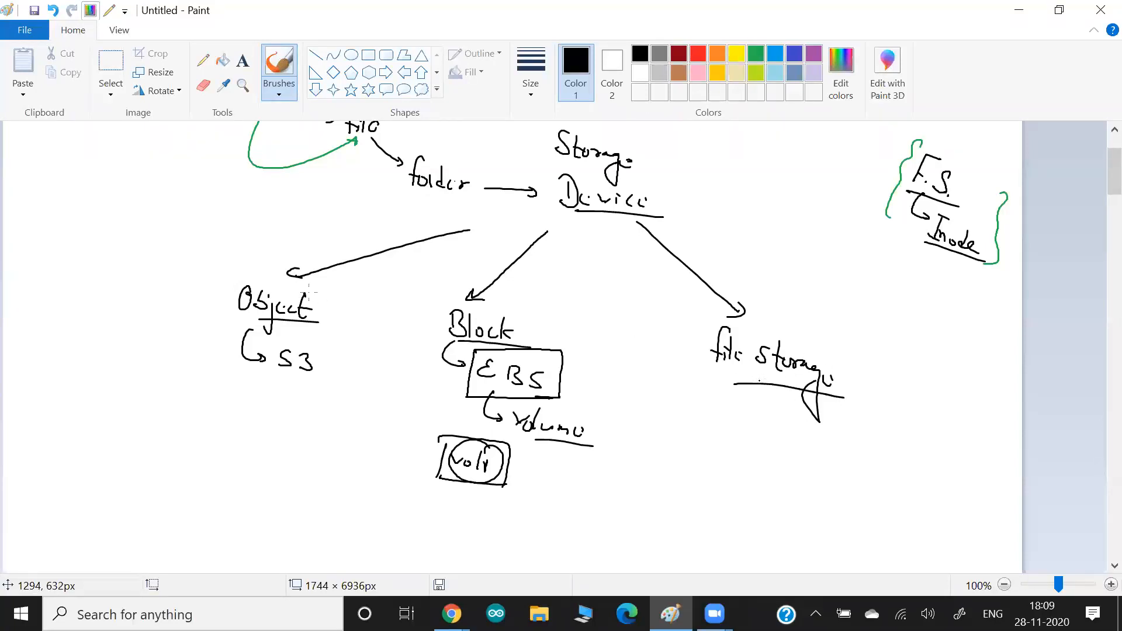
Draw a short black arrow pointing to Object and add another underline beneath the word
drag(215, 236, 243, 283)
drag(238, 281, 244, 283)
drag(309, 328, 241, 322)
drag(316, 331, 287, 326)
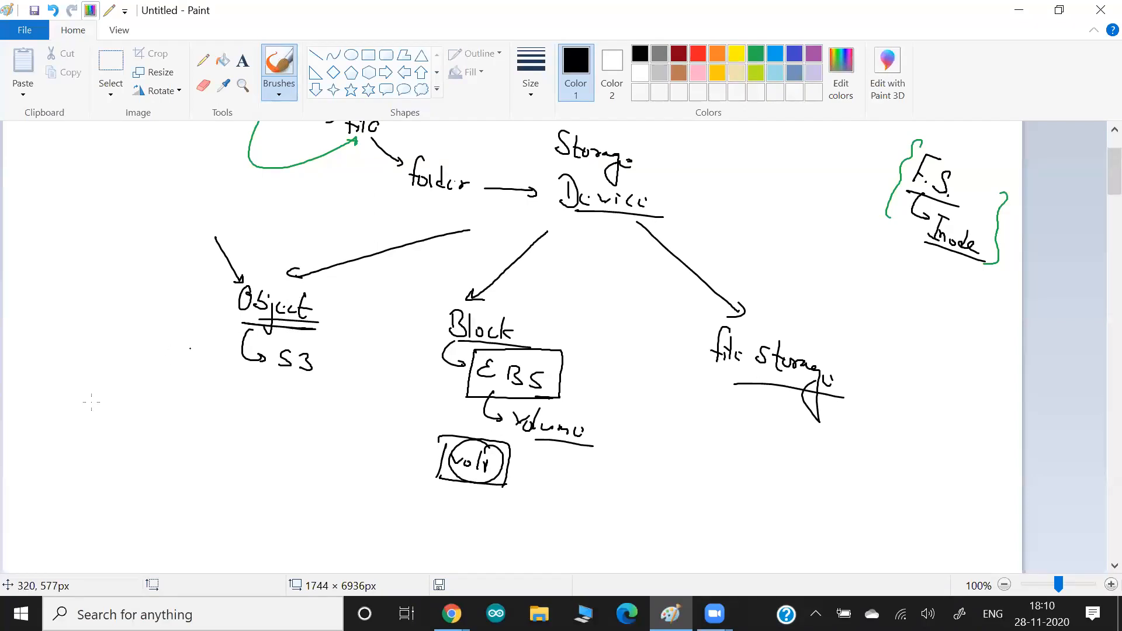
Write a circled EC2 below and left of S3, and connect the two with a curved arrow in each direction
drag(73, 427, 74, 444)
drag(86, 435, 97, 444)
mouse_move(89, 412)
mouse_down()
mouse_move(228, 363)
mouse_move(123, 429)
mouse_up()
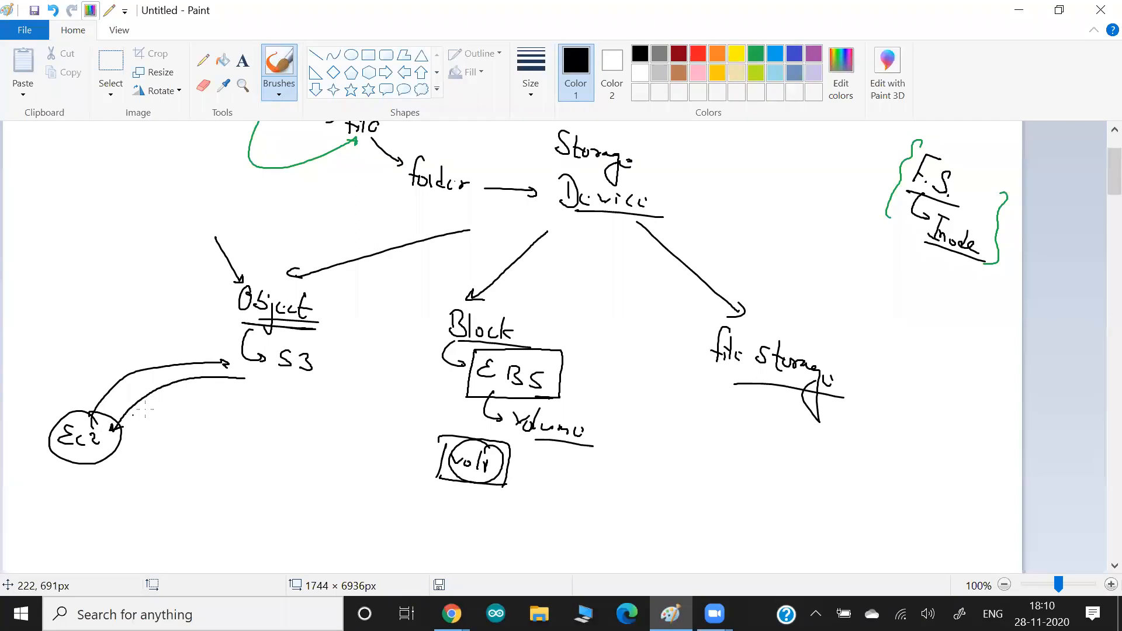
Switch to Chrome, enter s3 as the address in a new tab, and return to the Paint drawing
key(alt+Tab)
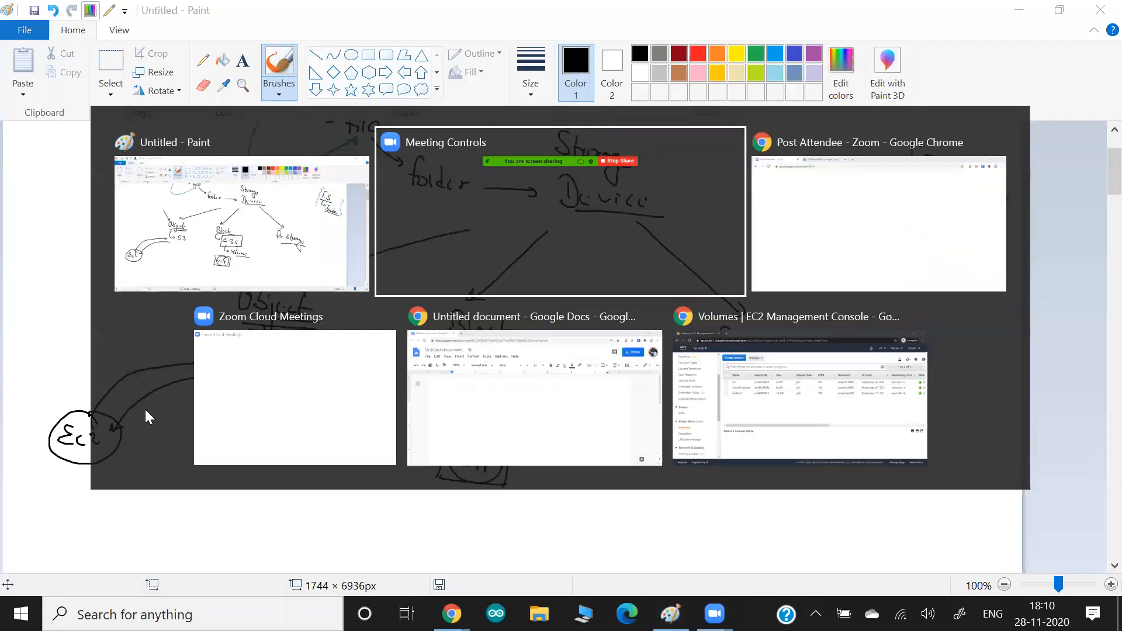
key(alt+Tab)
key(ctrl+t)
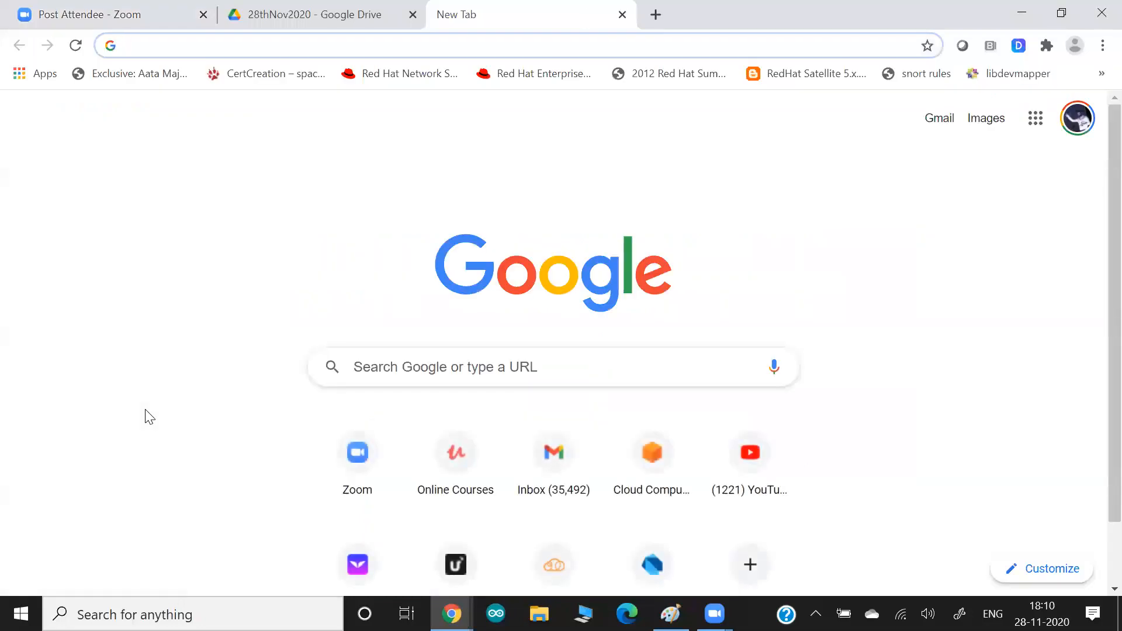
text(s3)
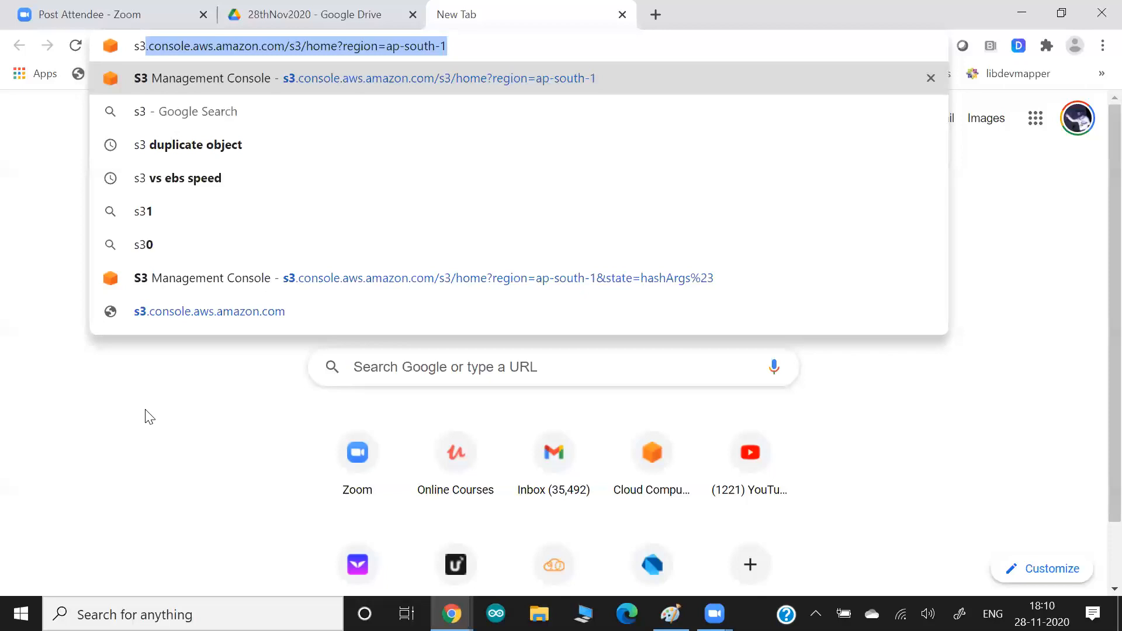
key(alt+Tab)
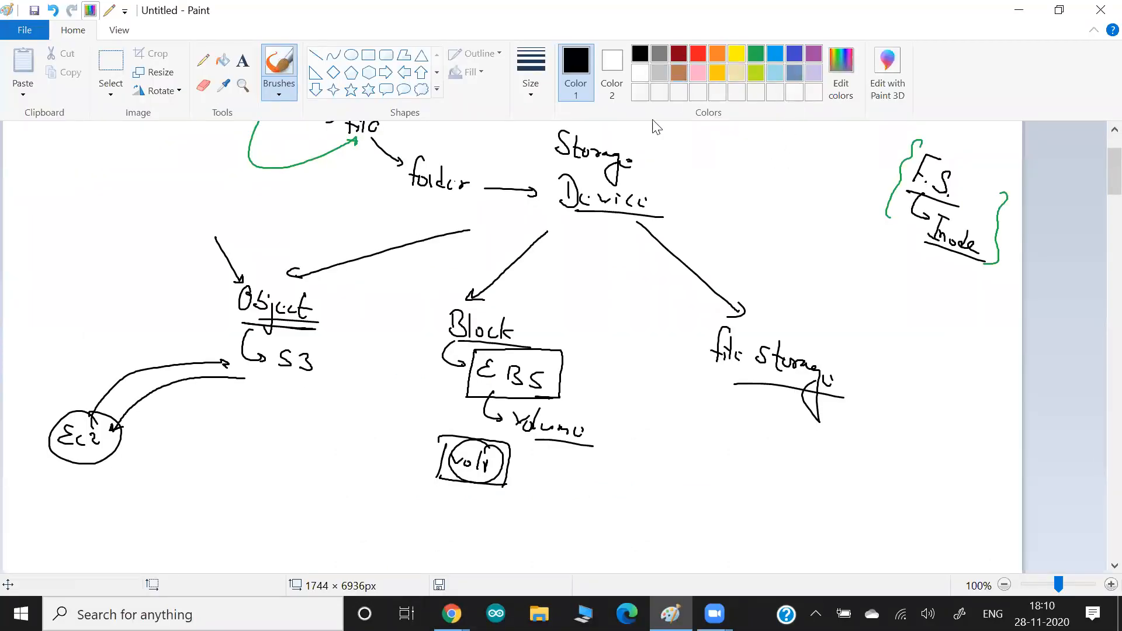
In dark red, circle S3 with an arrow to an underlined website note, and circle the boxed vol1
click(678, 54)
mouse_move(316, 329)
mouse_down()
mouse_move(271, 390)
mouse_move(281, 379)
mouse_move(361, 431)
mouse_up()
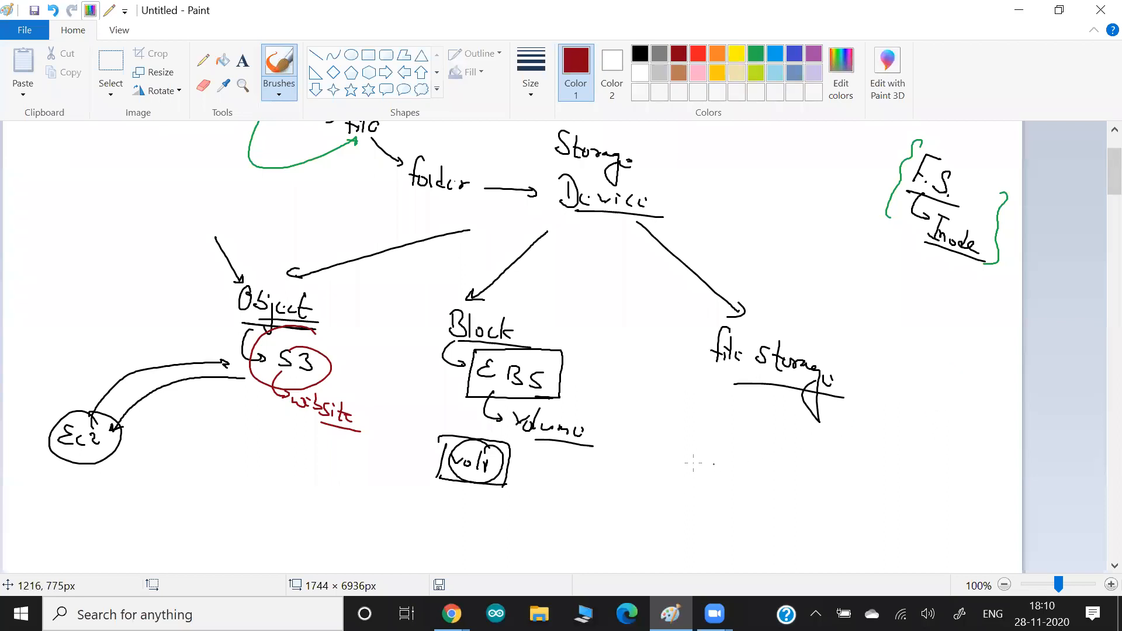
mouse_move(495, 448)
mouse_down()
mouse_move(437, 480)
mouse_move(479, 494)
mouse_move(430, 448)
mouse_move(423, 460)
mouse_move(438, 480)
mouse_up()
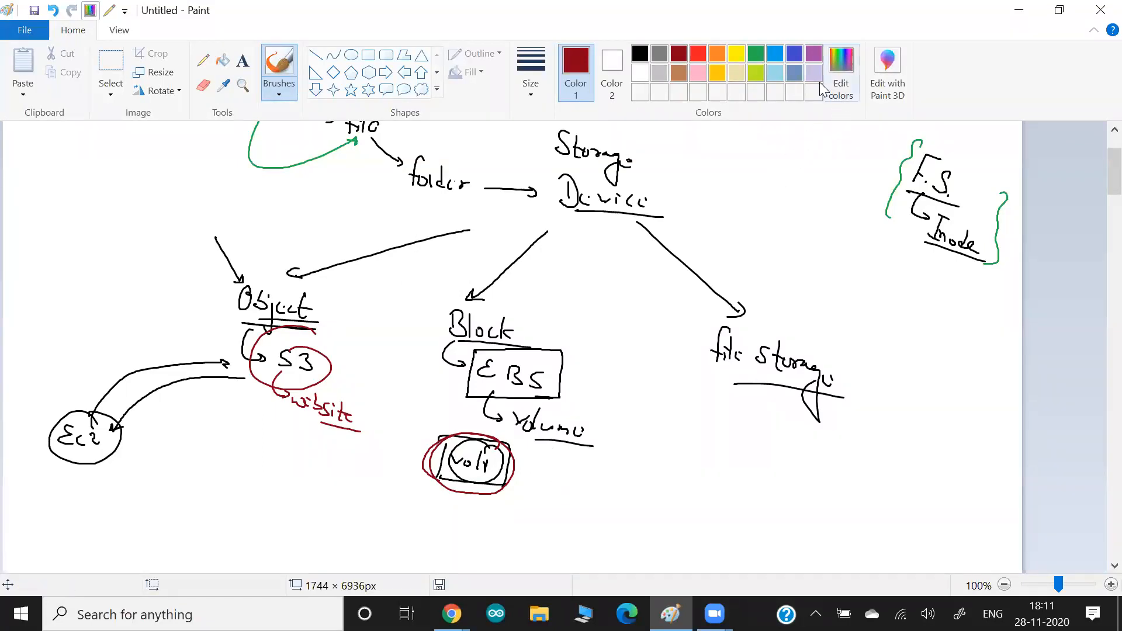
Draw an indigo rectangle around the file storage label
click(794, 53)
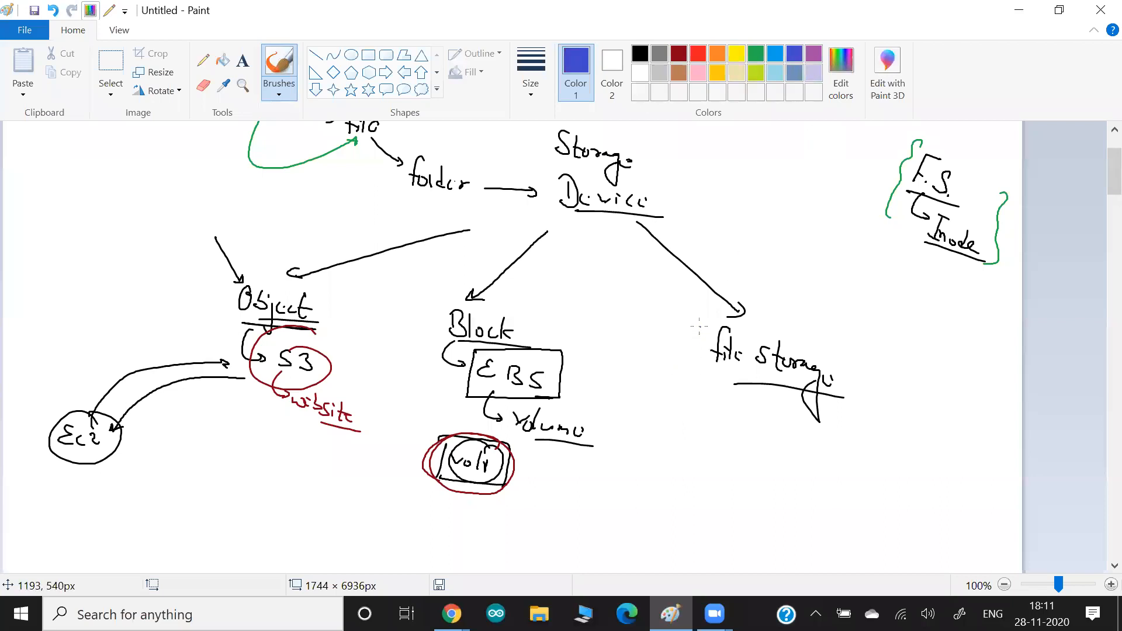
drag(699, 318, 694, 382)
drag(697, 318, 669, 383)
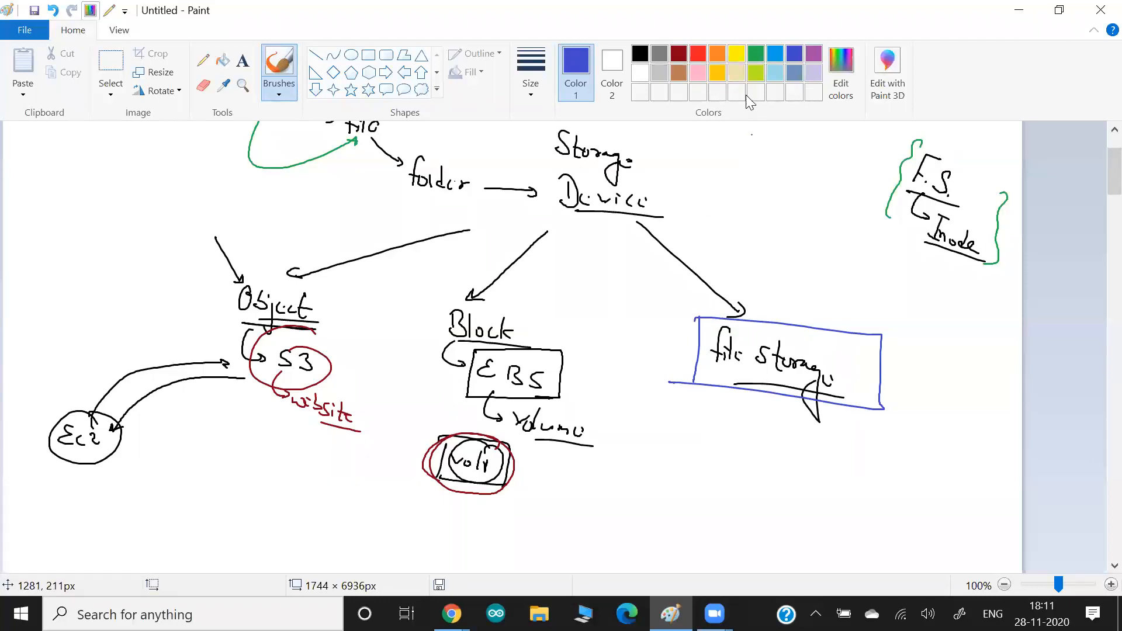
Circle the Object and Block labels in dark red
click(680, 54)
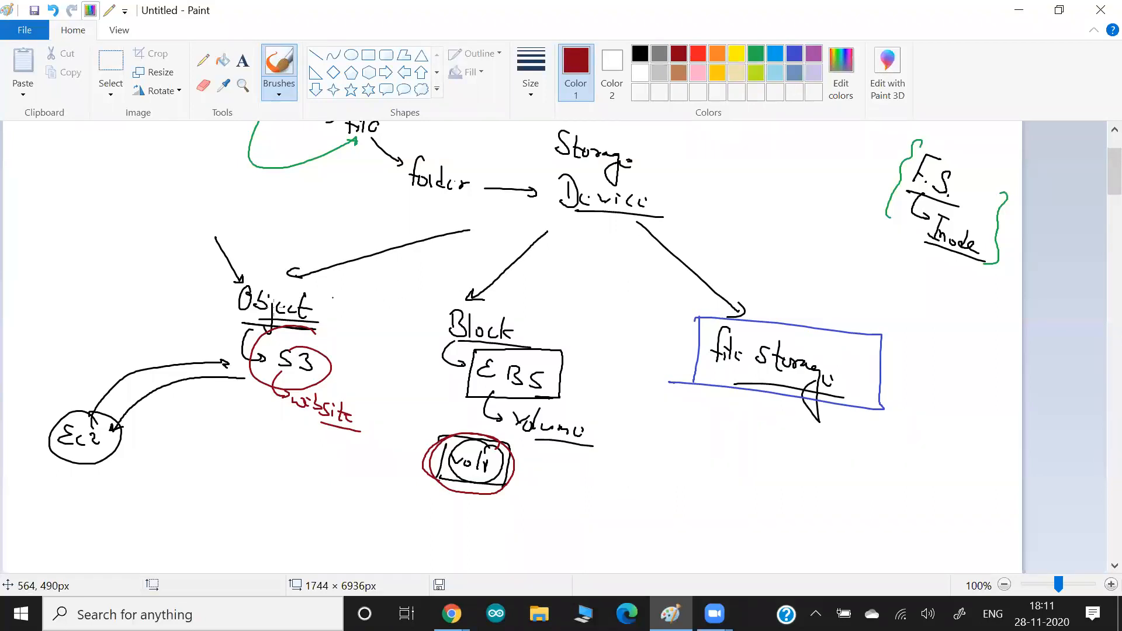
mouse_move(240, 320)
mouse_down()
mouse_move(327, 301)
mouse_move(275, 269)
mouse_move(268, 326)
mouse_up()
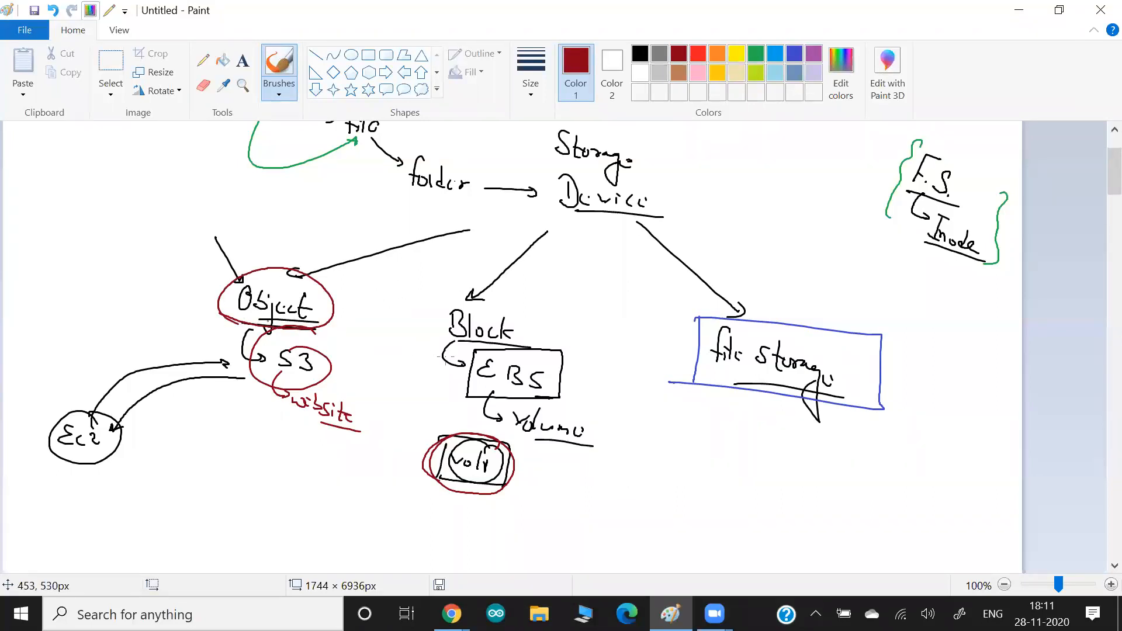
mouse_move(429, 354)
mouse_down()
mouse_move(474, 306)
mouse_move(441, 346)
mouse_up()
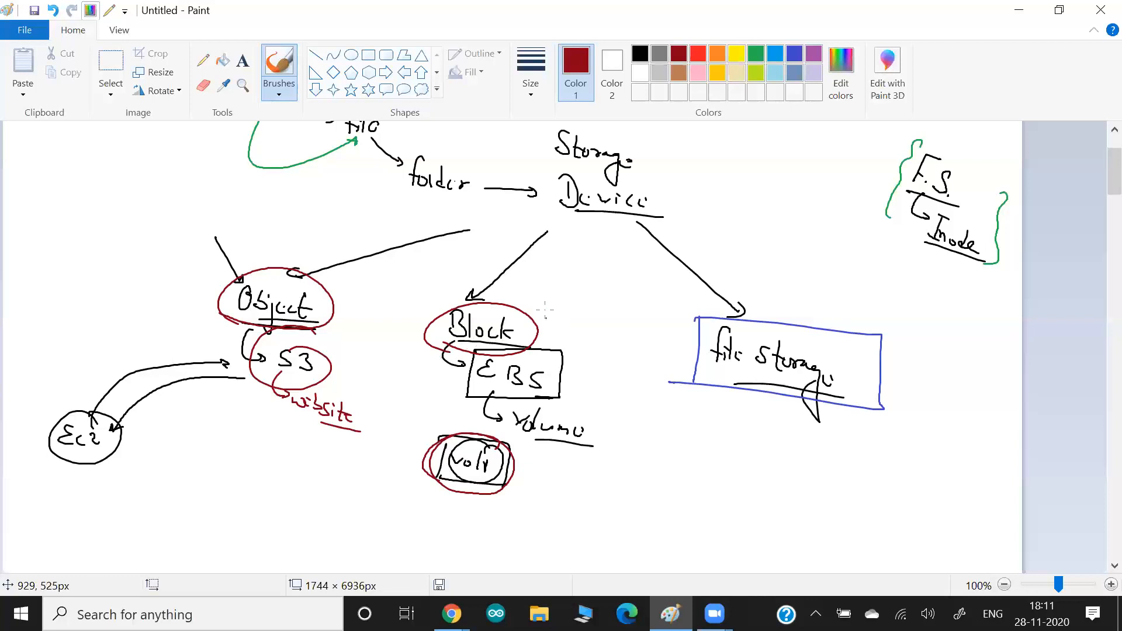
Write SAN in dark red beside Block, with an arrow pointing to the Block circle
drag(546, 310, 527, 324)
drag(550, 284, 538, 301)
drag(549, 303, 581, 296)
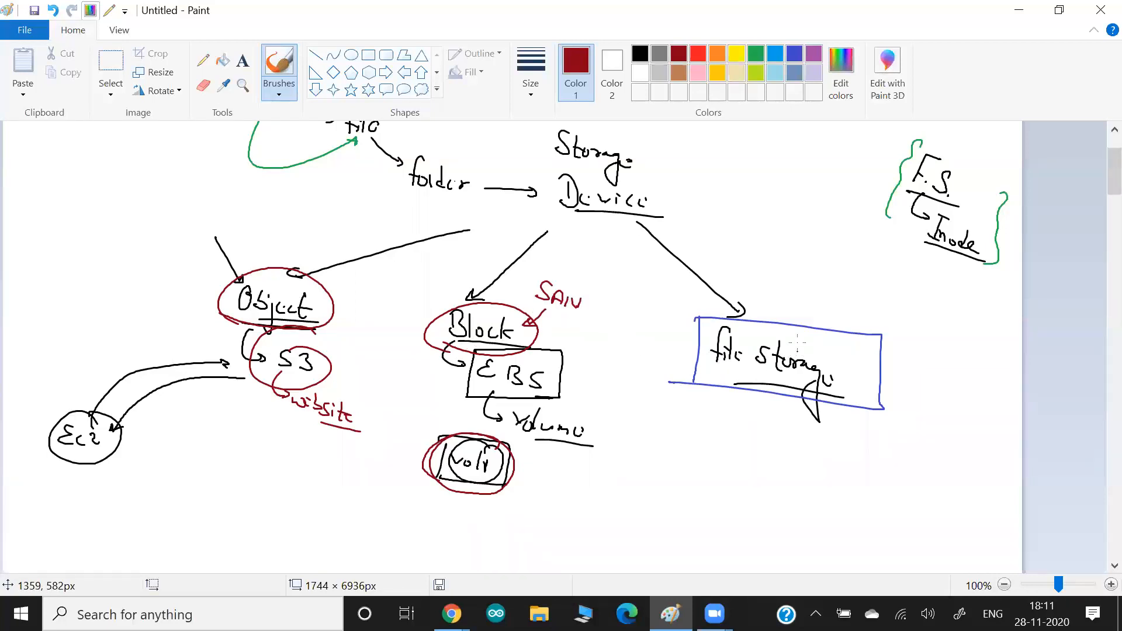
Write an underlined NAS in dark red with an arrow to file storage, and underline the word file
mouse_move(802, 314)
mouse_down()
mouse_move(779, 336)
mouse_move(810, 297)
mouse_move(845, 332)
mouse_up()
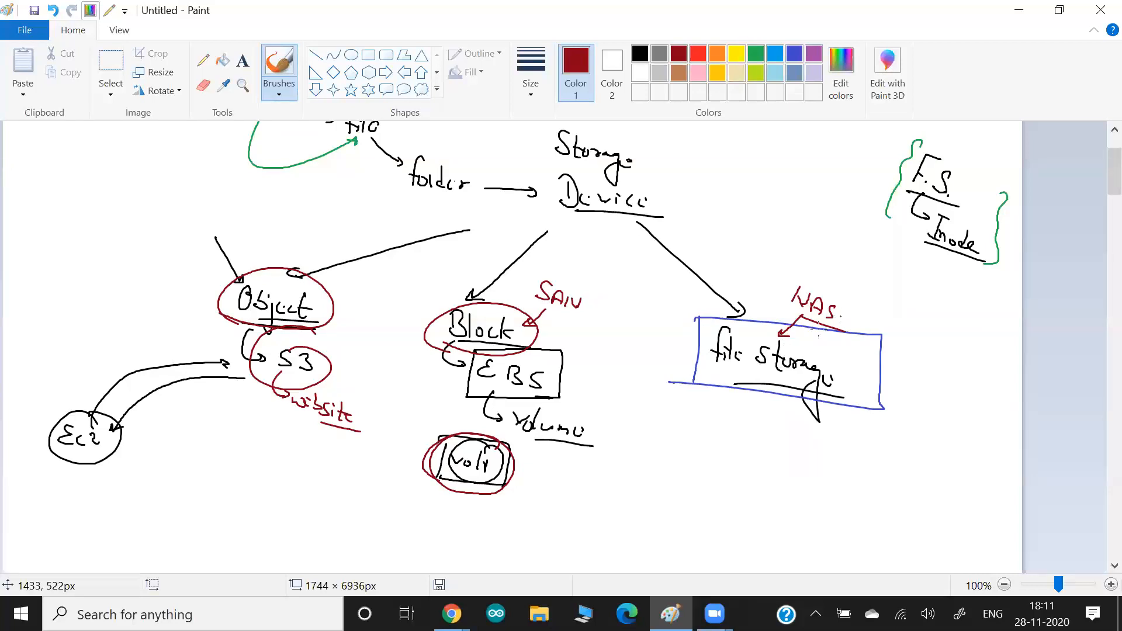
mouse_move(841, 327)
mouse_down()
mouse_move(796, 319)
mouse_move(823, 322)
mouse_up()
drag(722, 370, 748, 372)
Label the file storage branch arrow NFS in dark red
mouse_move(688, 232)
mouse_down()
mouse_move(679, 248)
mouse_move(714, 245)
mouse_up()
drag(701, 253, 710, 253)
drag(724, 255, 714, 267)
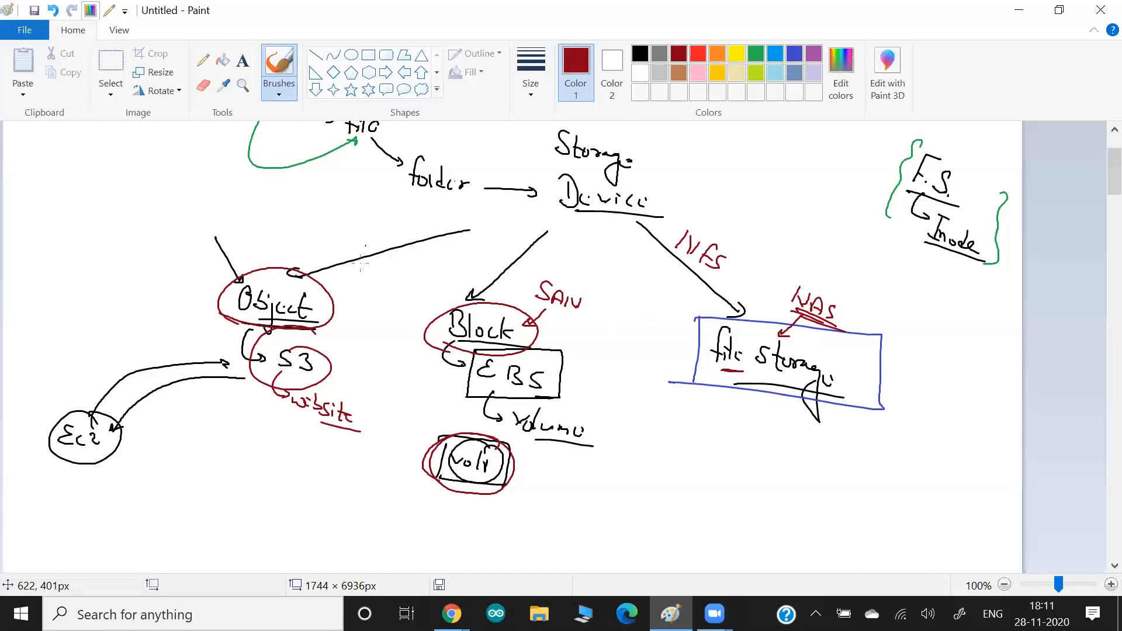
Label the Object branch arrow http/s in dark red
drag(357, 221, 380, 244)
drag(386, 221, 388, 243)
drag(372, 233, 393, 230)
drag(392, 230, 395, 253)
drag(408, 233, 402, 246)
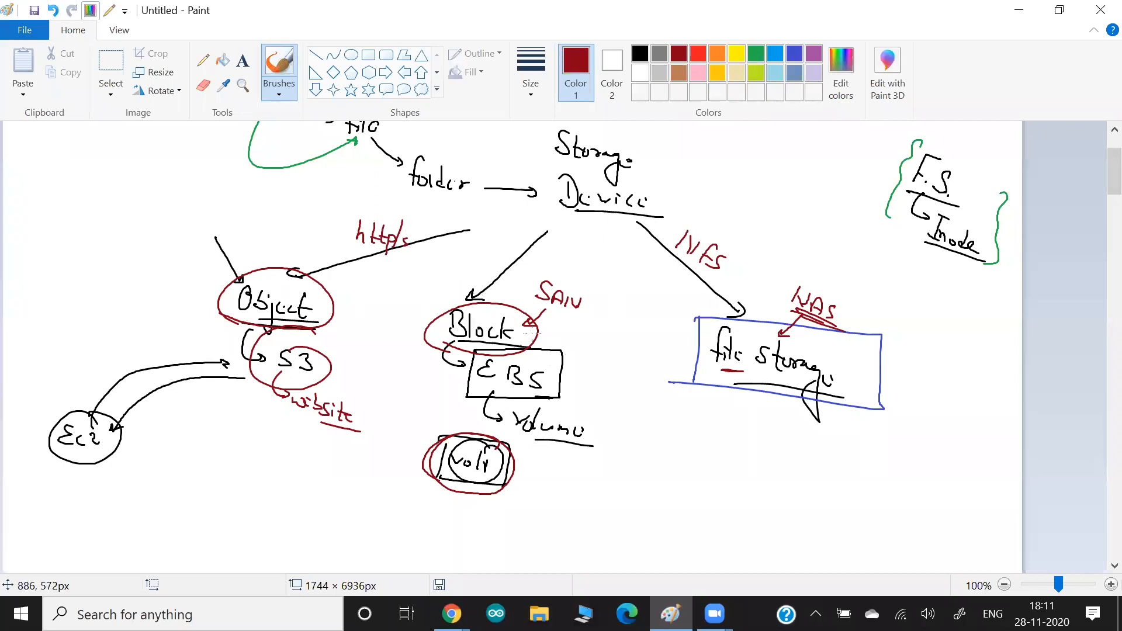
Label the Block branch arrow iSCSI in dark red and underline the end of the label
click(504, 231)
mouse_move(504, 236)
mouse_down()
mouse_move(510, 252)
mouse_move(539, 252)
mouse_up()
drag(555, 241, 556, 255)
drag(521, 262, 565, 264)
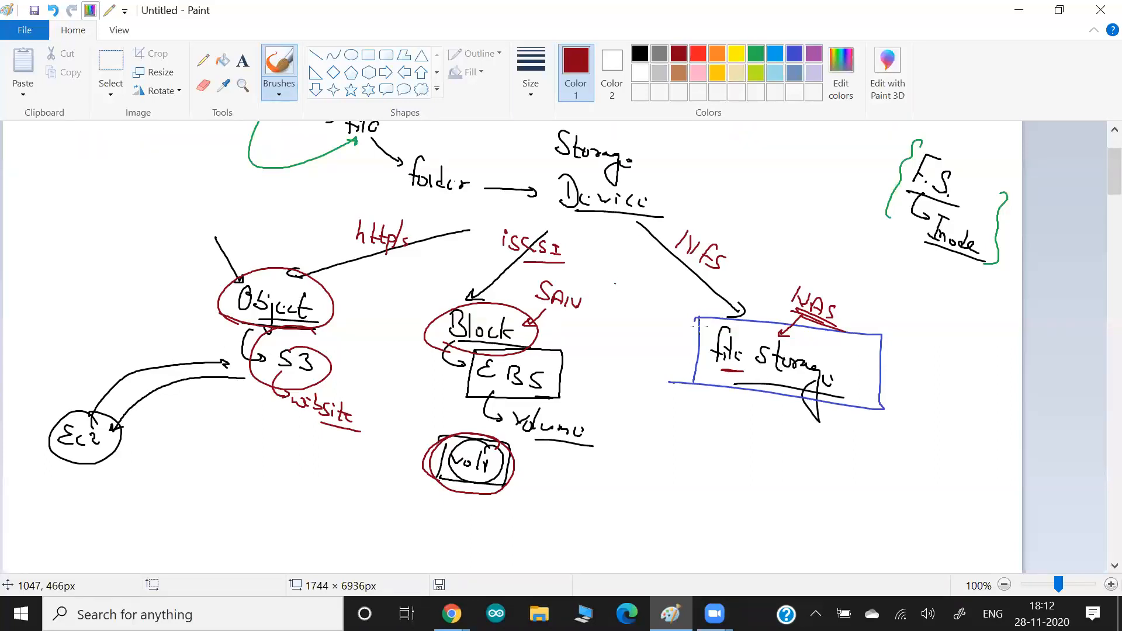
Point a dark red arrow at the word file, extend its underline, and circle the NFS label
drag(678, 299, 707, 331)
drag(707, 370, 726, 373)
mouse_move(669, 262)
mouse_down()
mouse_move(738, 270)
mouse_move(693, 220)
mouse_move(663, 251)
mouse_up()
Write an underlined Video in dark red beside NFS, with two arrows leading from it to the NFS circle
drag(749, 217, 725, 236)
mouse_move(769, 195)
mouse_down()
mouse_move(772, 217)
mouse_move(781, 199)
mouse_up()
drag(781, 209, 808, 218)
drag(808, 212, 816, 218)
drag(818, 212, 826, 218)
drag(761, 220, 835, 238)
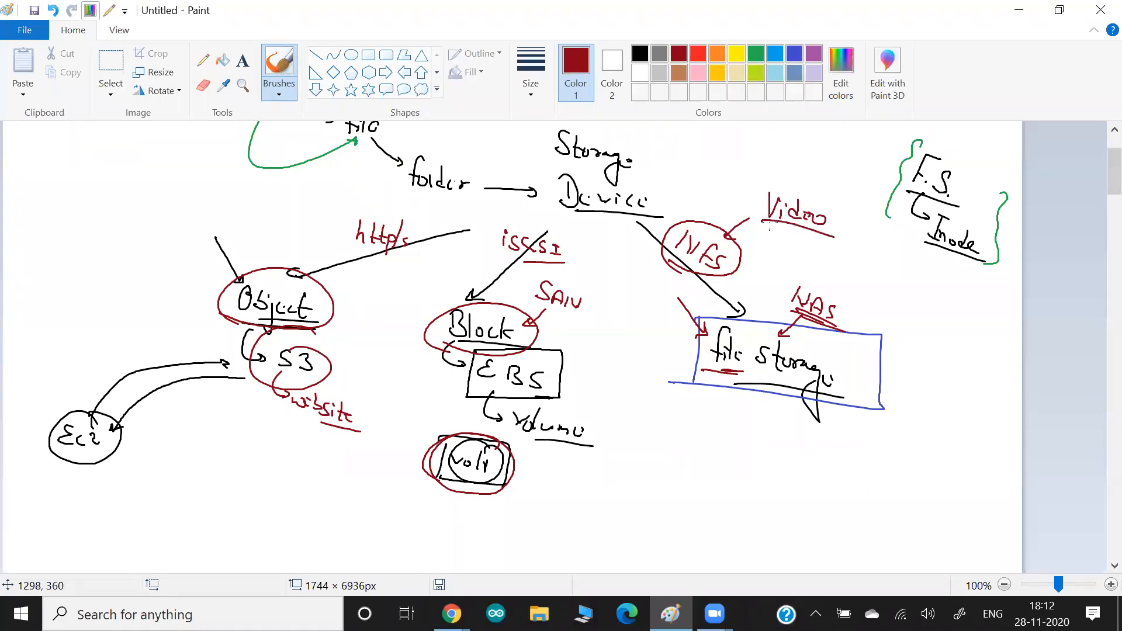
drag(757, 201, 710, 215)
Emphasize NFS and the word file with additional dark red underlines
drag(651, 258, 701, 279)
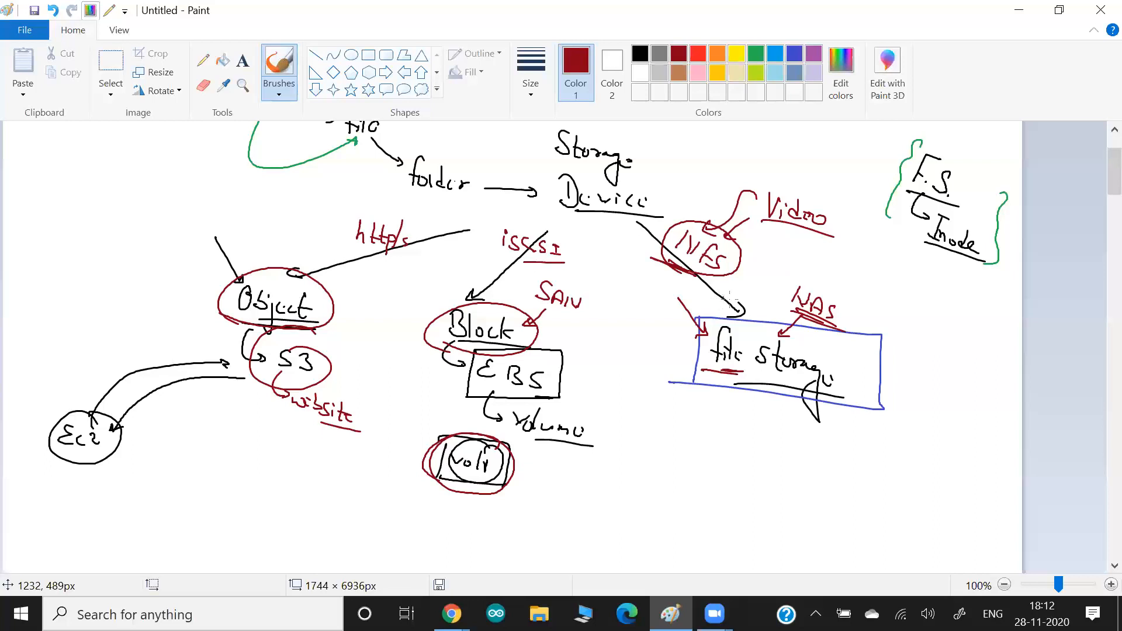
mouse_move(662, 264)
mouse_down()
mouse_move(697, 284)
mouse_move(661, 252)
mouse_up()
drag(695, 374, 743, 378)
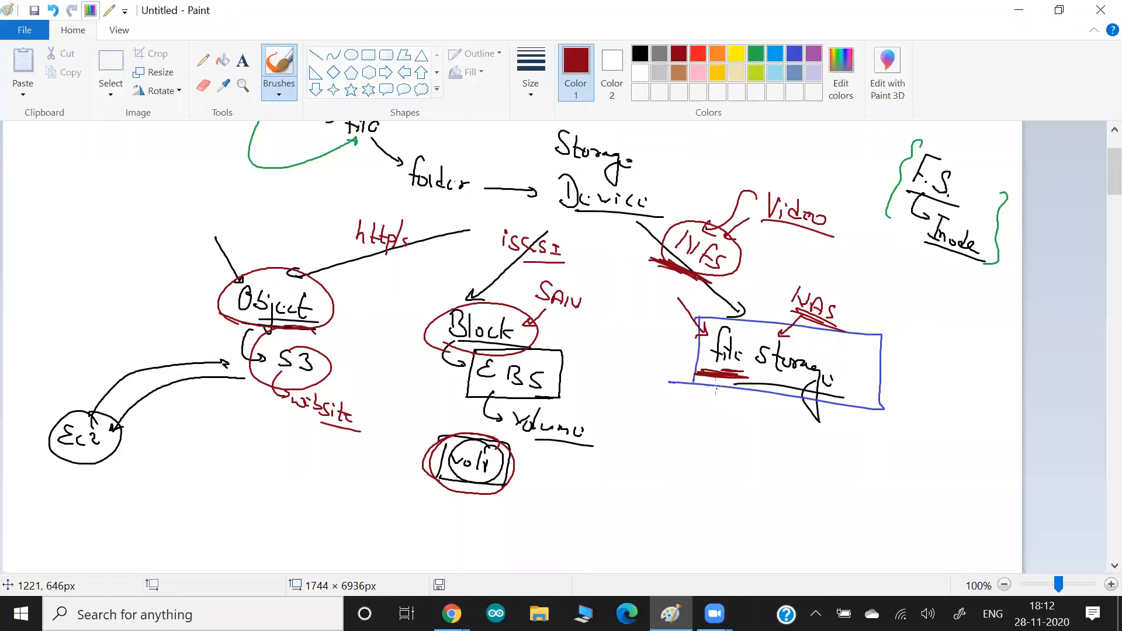
Write EFS in dark red below file storage with an arrow from file, underline its letters, and circle it
mouse_move(714, 379)
mouse_down()
mouse_move(730, 426)
mouse_move(768, 445)
mouse_move(802, 430)
mouse_move(781, 450)
mouse_move(810, 468)
mouse_up()
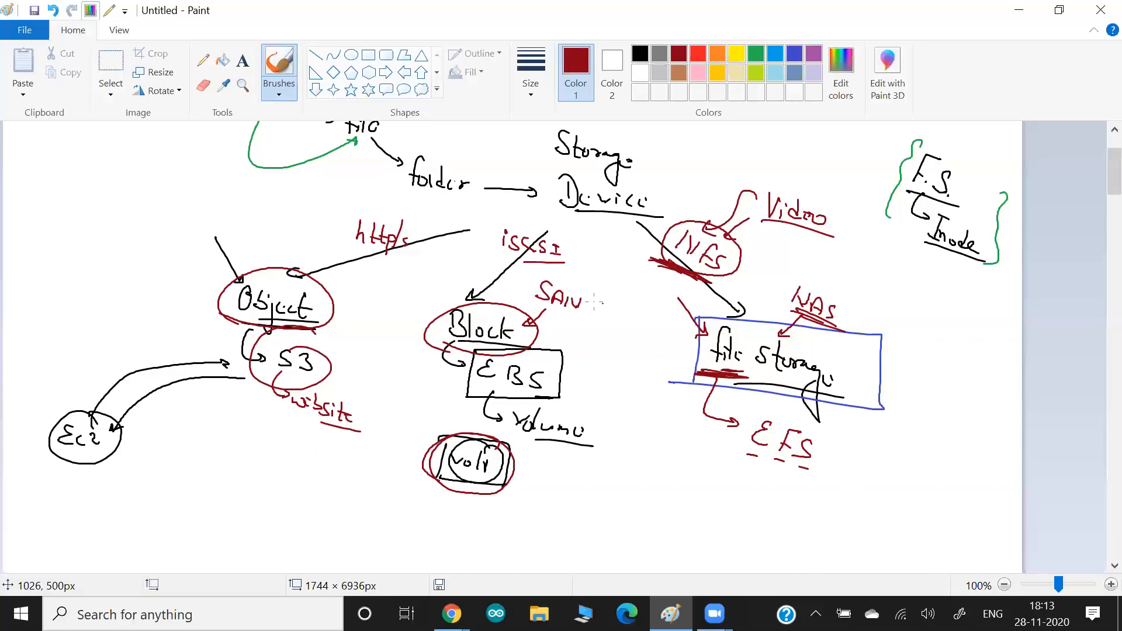
mouse_move(731, 450)
mouse_down()
mouse_move(804, 476)
mouse_move(751, 464)
mouse_up()
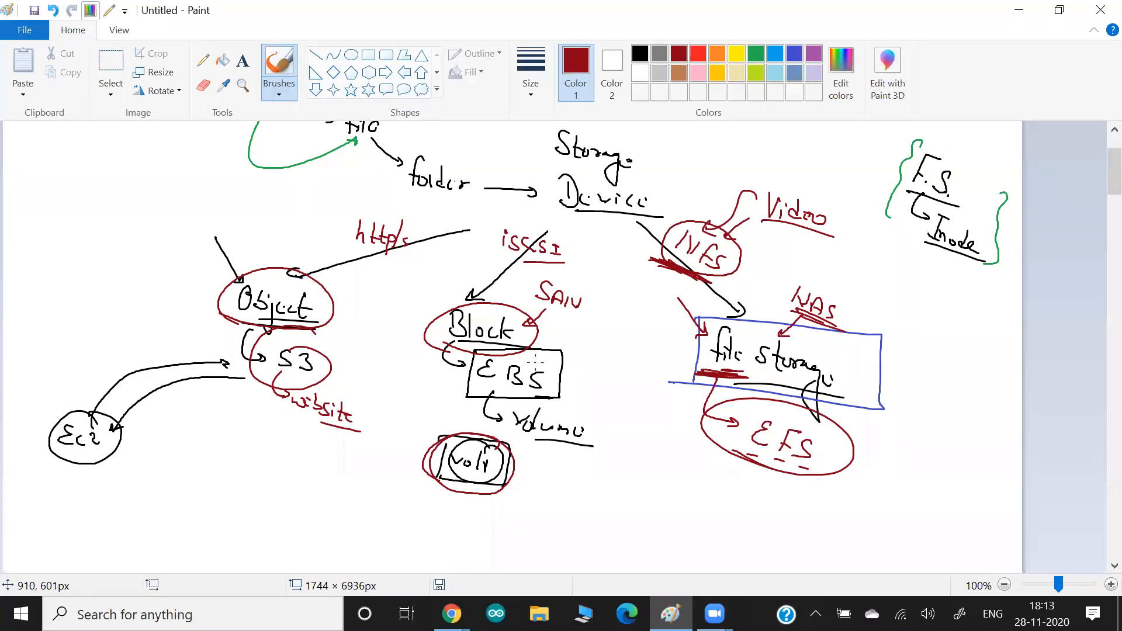
Draw a dark red box around Video and add arrows pointing to the NFS circle and the EBS box
drag(682, 183, 696, 230)
mouse_move(754, 222)
mouse_down()
mouse_move(829, 181)
mouse_move(755, 225)
mouse_up()
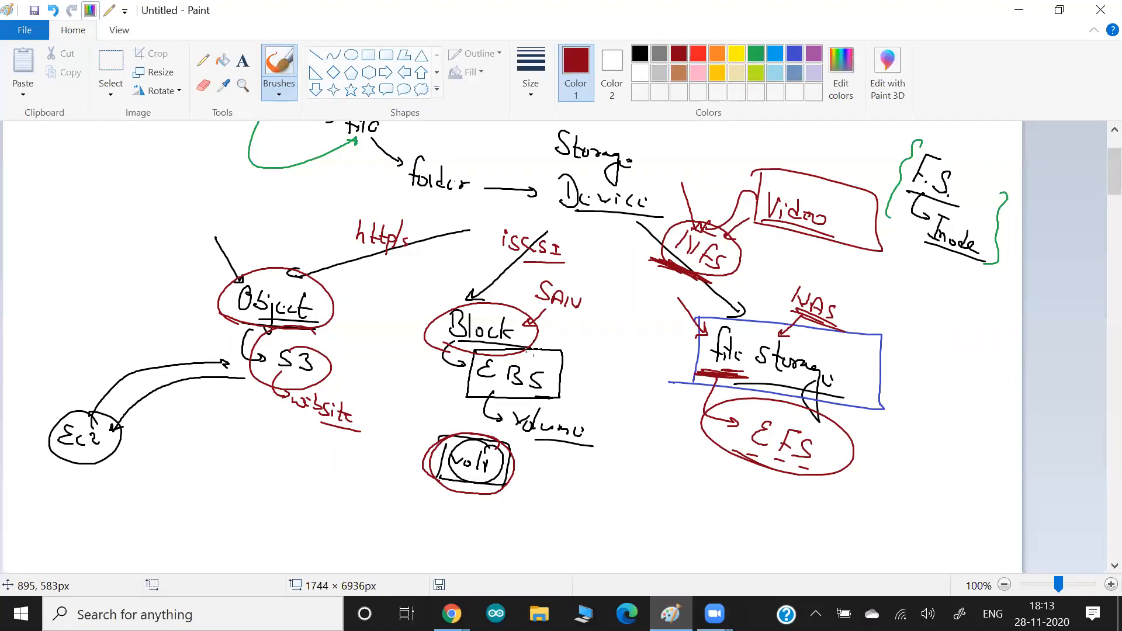
mouse_move(604, 386)
mouse_down()
mouse_move(562, 377)
mouse_move(573, 384)
mouse_up()
Write the underlined heading Block device in indigo in the empty area below the volume drawing
scroll(569, 367, down, 3)
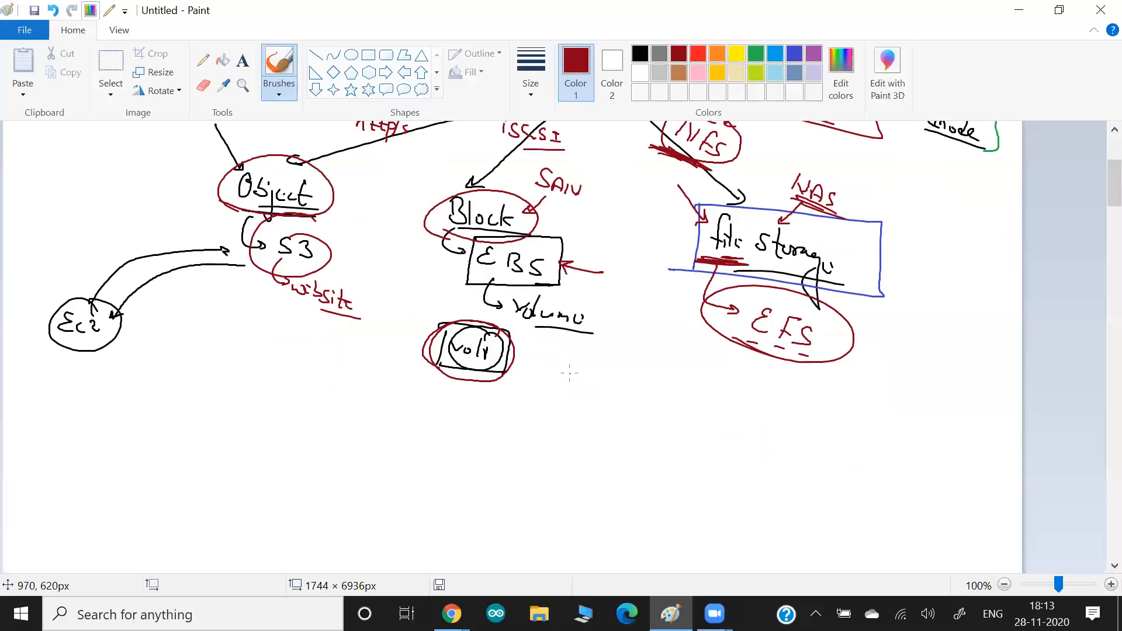
scroll(569, 372, down, 3)
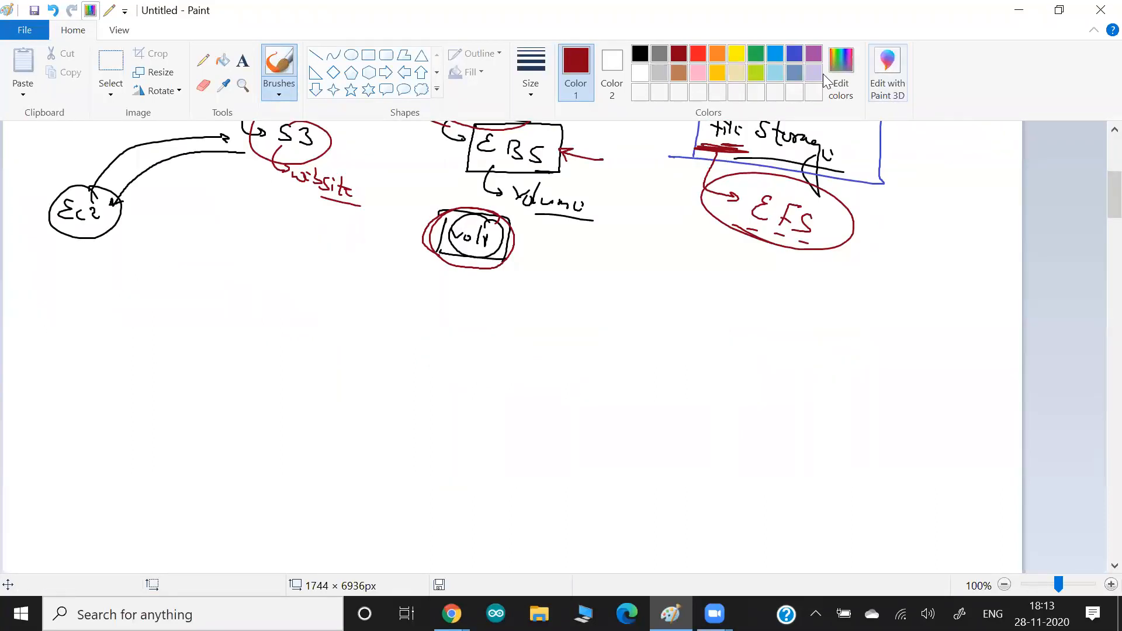
click(793, 54)
mouse_move(429, 293)
mouse_down()
mouse_move(434, 318)
mouse_move(579, 332)
mouse_up()
drag(459, 339, 595, 347)
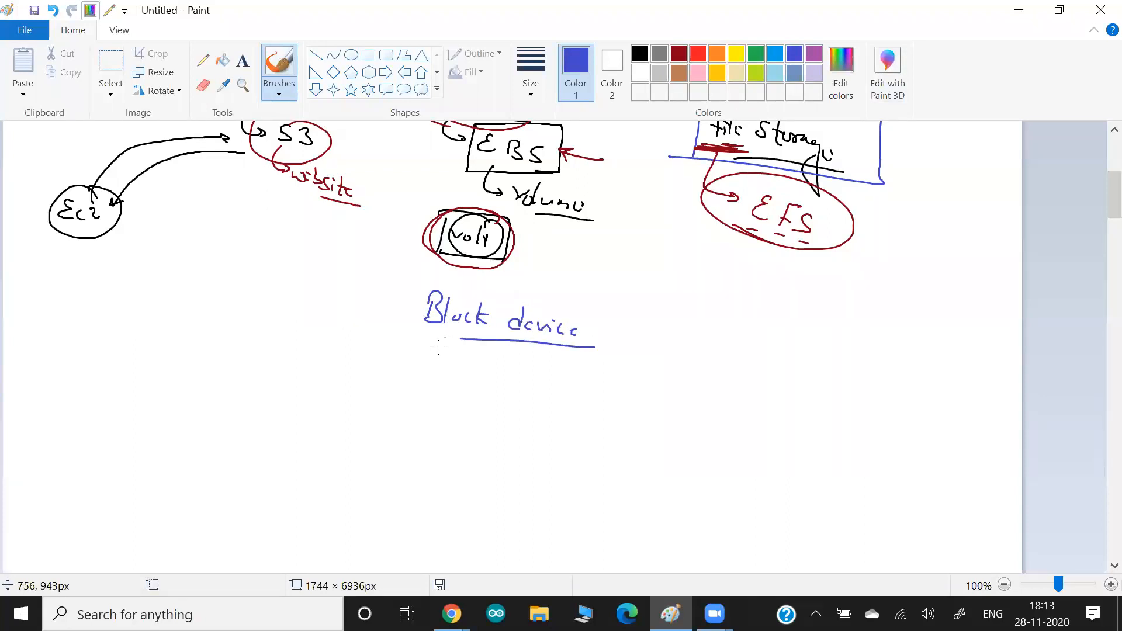
Draw a branch arrow from Block device to an underlined Root, and write O.S. Install beneath it
drag(465, 342, 343, 366)
drag(368, 356, 367, 369)
mouse_move(298, 370)
mouse_down()
mouse_move(324, 402)
mouse_move(339, 380)
mouse_move(355, 412)
mouse_up()
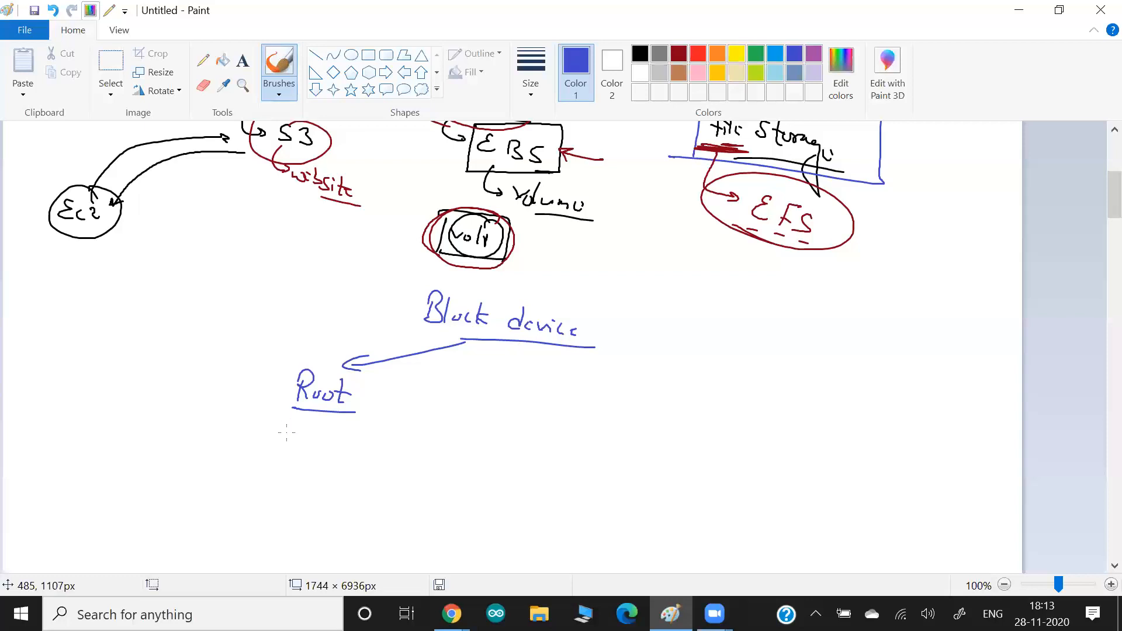
mouse_move(289, 433)
mouse_down()
mouse_move(316, 451)
mouse_move(301, 487)
mouse_move(365, 473)
mouse_up()
Draw a second Block device branch to EBS Volume, with an arrow from it to N/W SAN
mouse_move(500, 341)
mouse_down()
mouse_move(460, 385)
mouse_move(474, 384)
mouse_move(461, 407)
mouse_move(485, 410)
mouse_move(469, 440)
mouse_move(517, 455)
mouse_up()
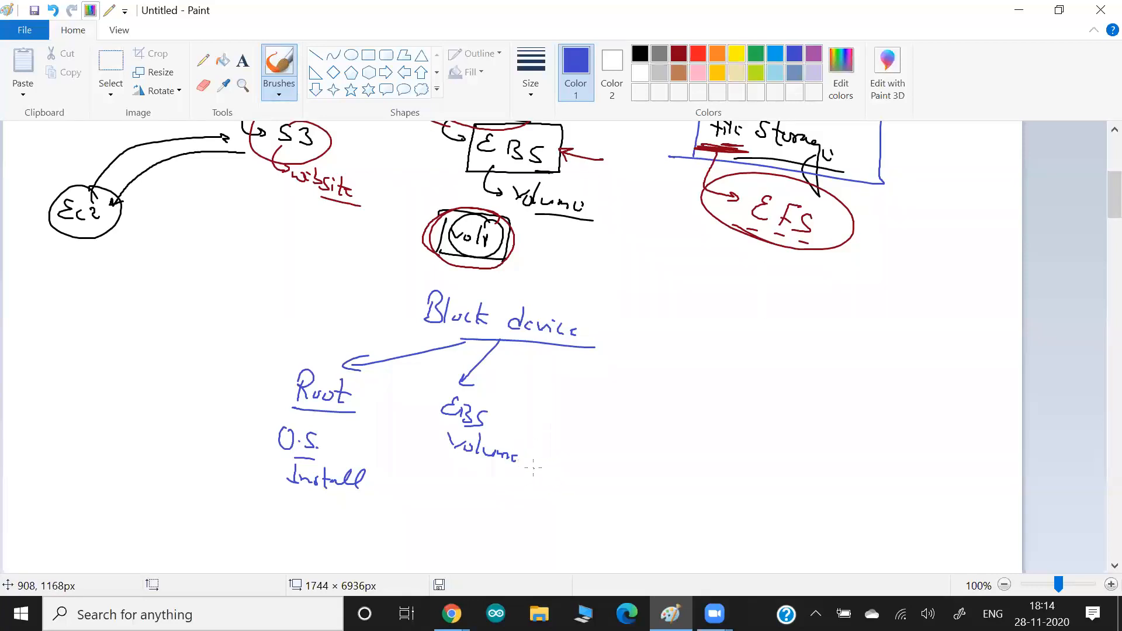
drag(472, 467, 508, 500)
mouse_move(526, 497)
mouse_down()
mouse_move(523, 506)
mouse_move(564, 510)
mouse_move(488, 530)
mouse_move(536, 525)
mouse_move(539, 540)
mouse_up()
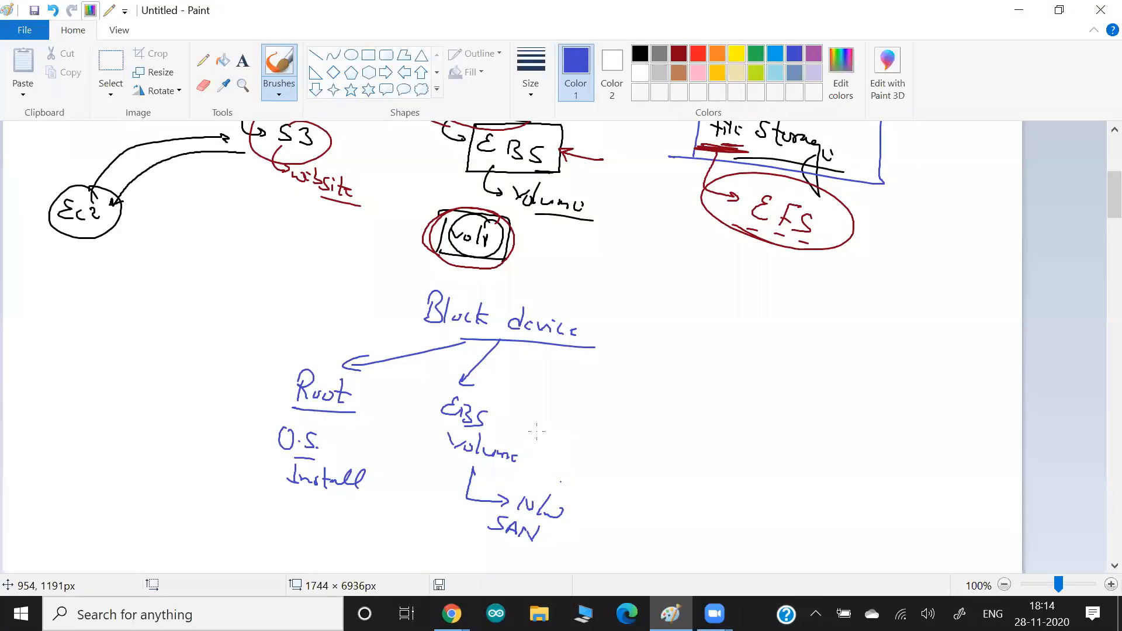
Draw a third Block device branch leading to an underlined Ephemeral label
mouse_move(552, 345)
mouse_down()
mouse_move(616, 387)
mouse_move(605, 401)
mouse_up()
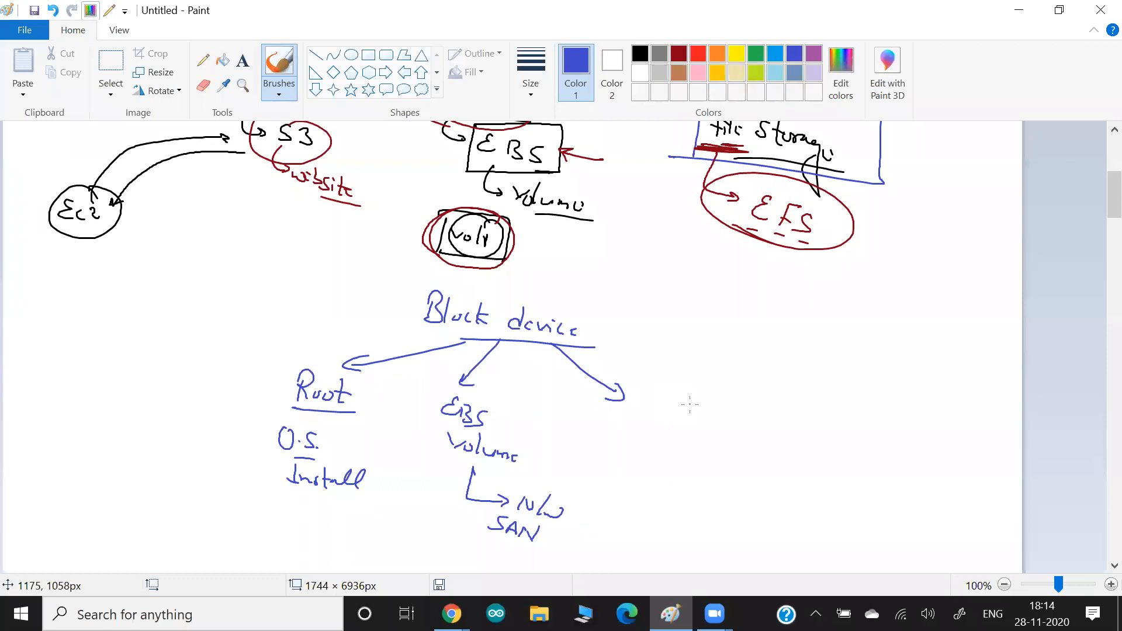
mouse_move(645, 409)
mouse_down()
mouse_move(637, 434)
mouse_move(718, 469)
mouse_move(738, 464)
mouse_up()
drag(648, 465, 762, 489)
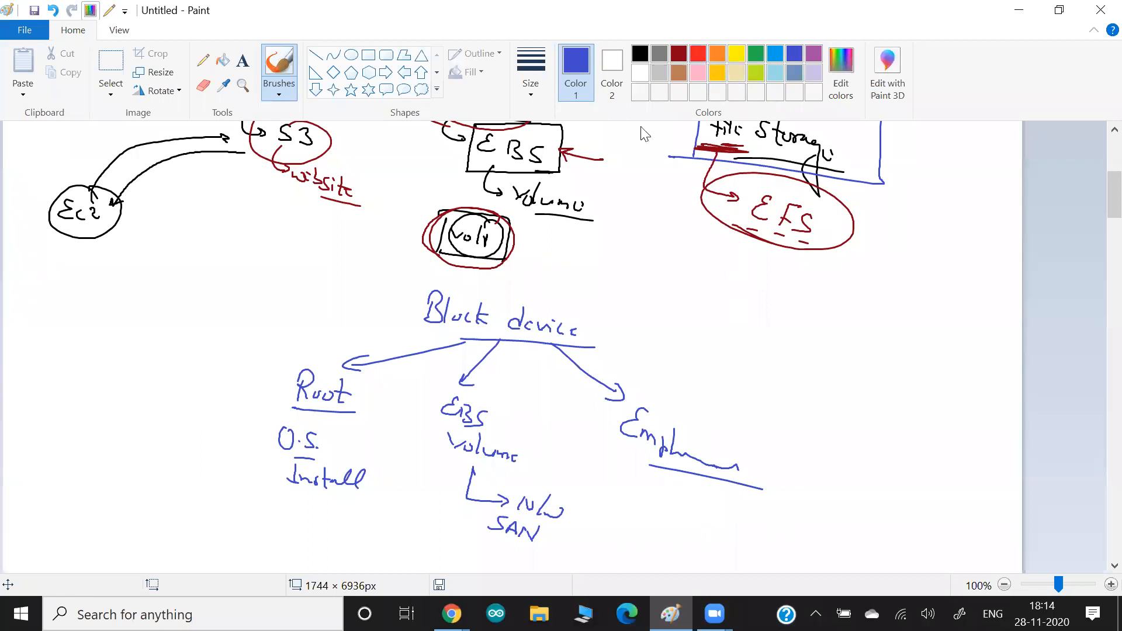
Add red arrows pointing to Root and EBS, and draw a black box around EBS Volume
click(697, 53)
drag(261, 329, 291, 367)
drag(280, 366, 286, 358)
drag(420, 379, 439, 414)
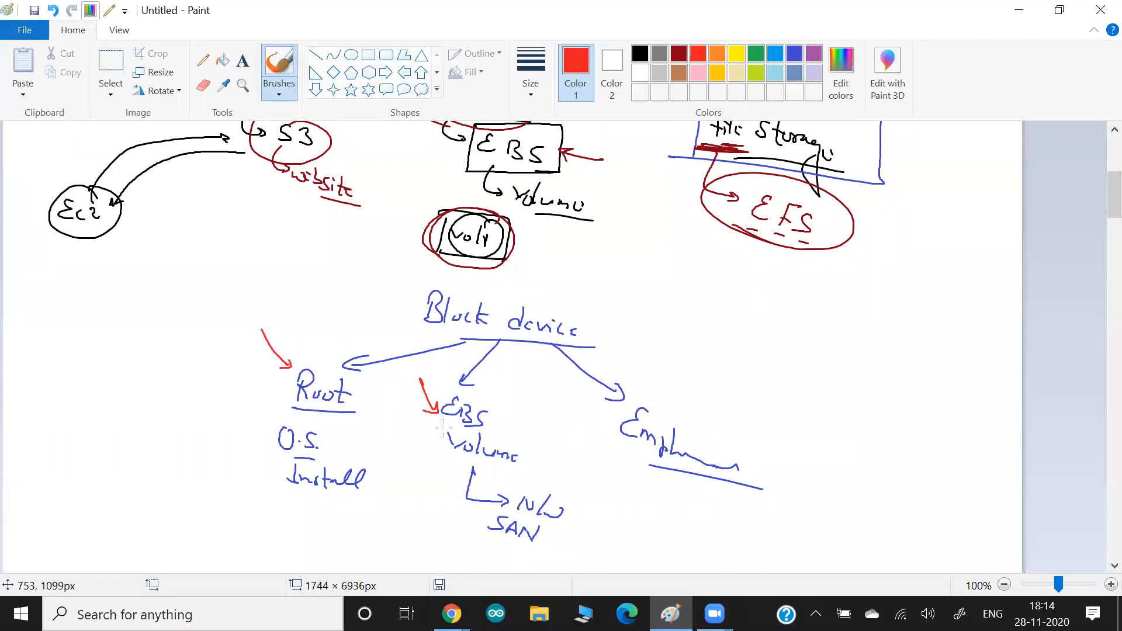
click(640, 55)
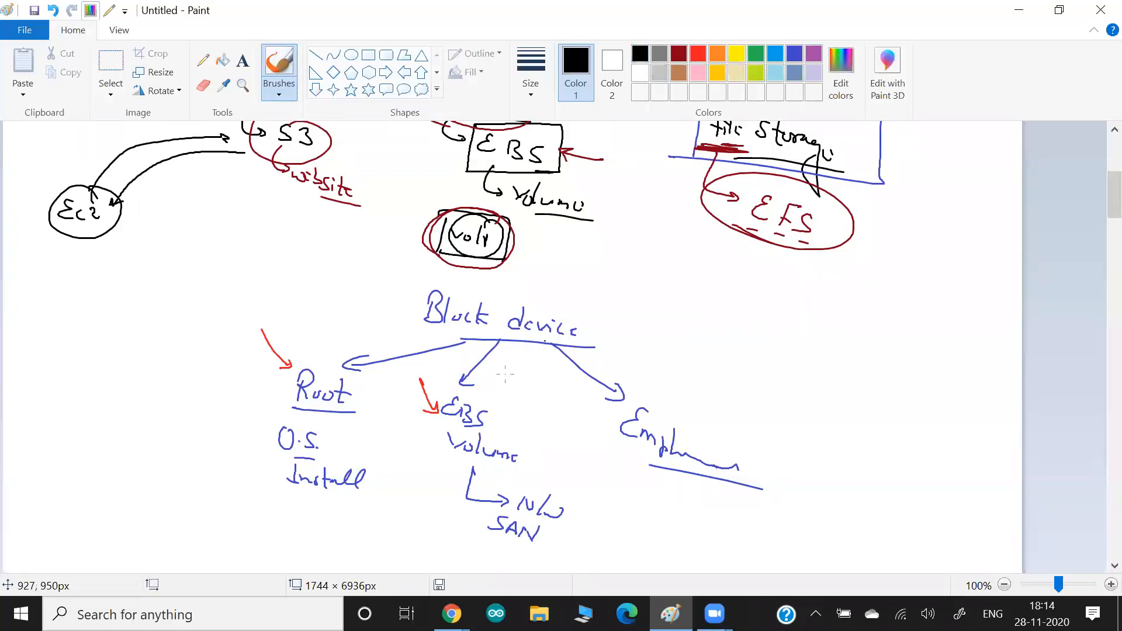
mouse_move(434, 384)
mouse_down()
mouse_move(430, 464)
mouse_move(538, 477)
mouse_move(426, 471)
mouse_up()
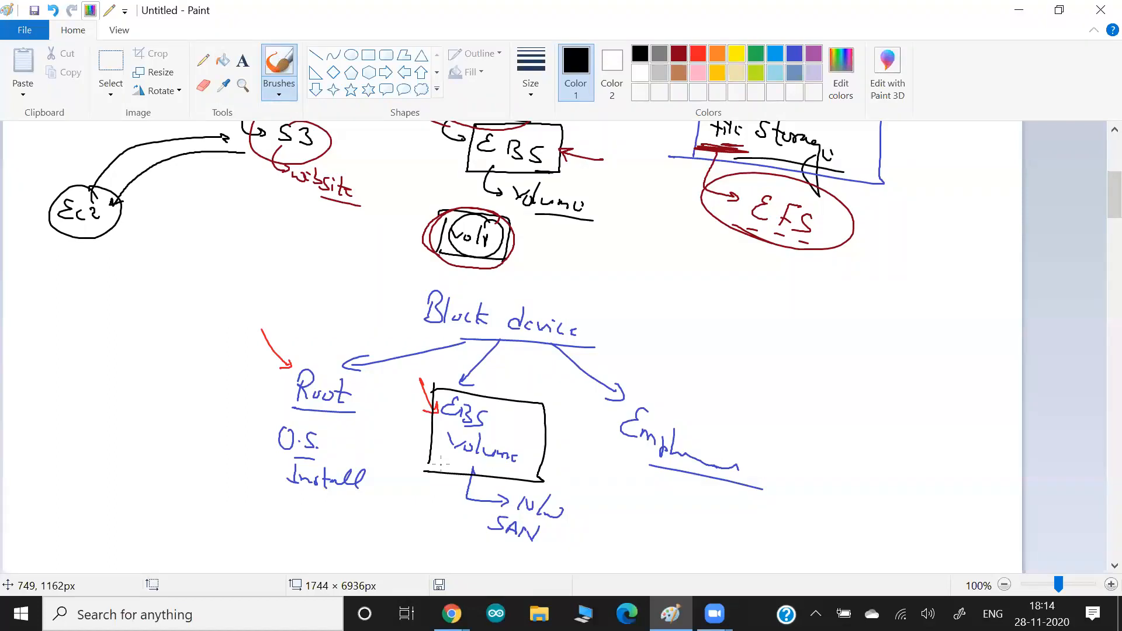
Draw a black circle labelled 1a below the Block device branches and write EC2 beneath it
scroll(440, 463, down, 4)
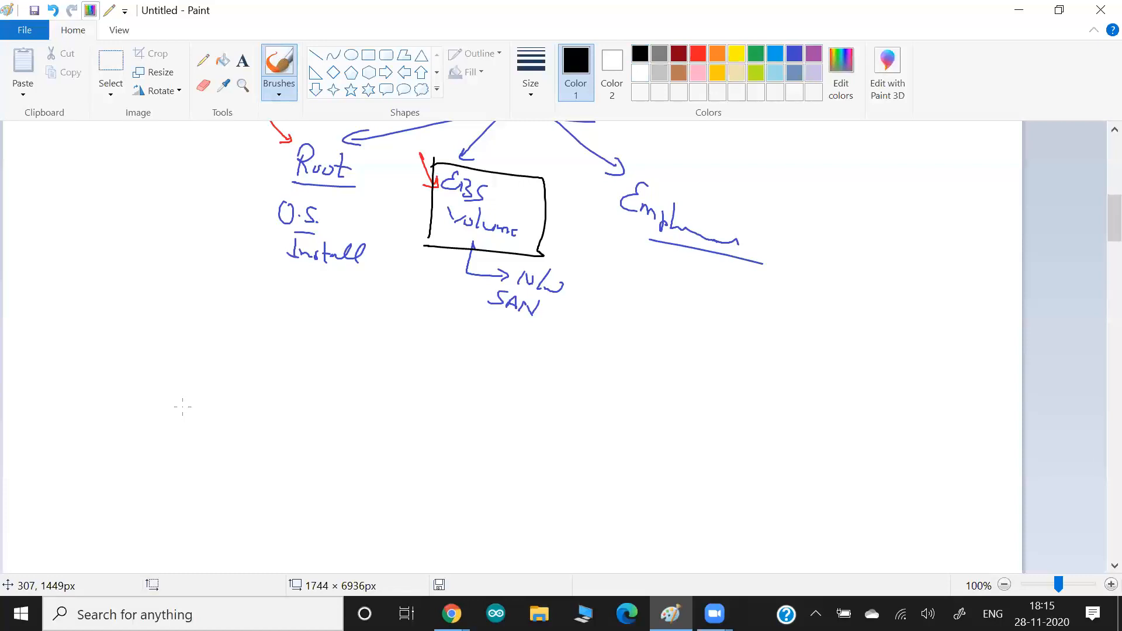
mouse_move(179, 385)
mouse_down()
mouse_move(179, 410)
mouse_move(197, 413)
mouse_move(161, 411)
mouse_move(185, 374)
mouse_up()
mouse_move(151, 449)
mouse_down()
mouse_move(155, 467)
mouse_move(195, 474)
mouse_up()
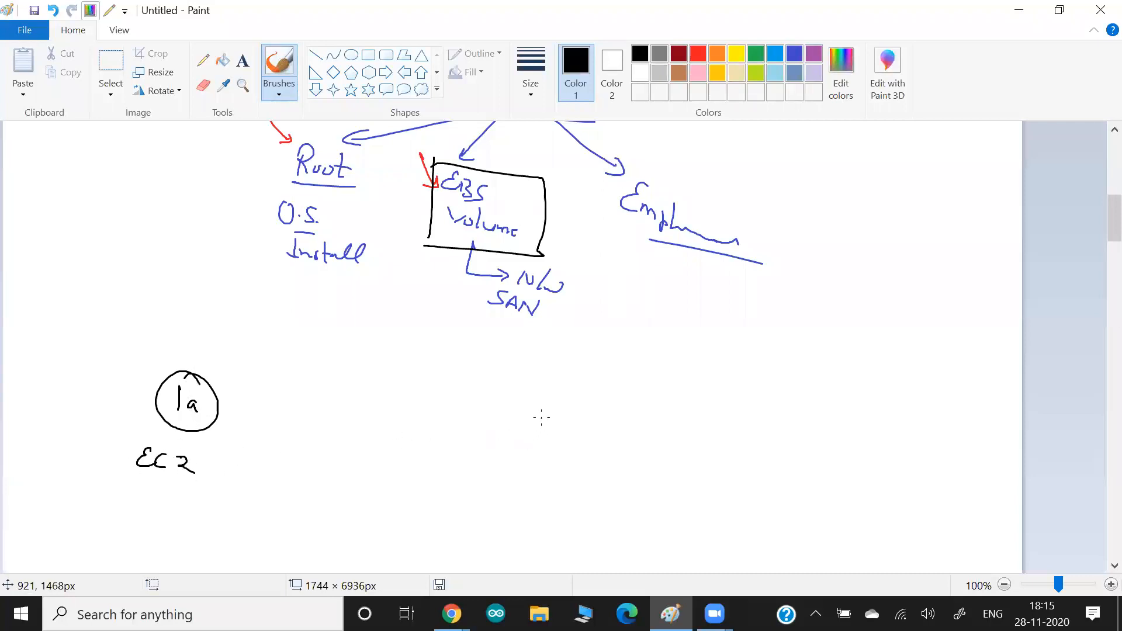
Draw a black circle labelled 1b across from 1a, with arrows leading to 1G and an underlined EBS
mouse_move(537, 400)
mouse_down()
mouse_move(533, 426)
mouse_move(545, 428)
mouse_move(516, 429)
mouse_move(554, 395)
mouse_up()
mouse_move(533, 437)
mouse_down()
mouse_move(529, 455)
mouse_move(564, 482)
mouse_move(616, 485)
mouse_up()
mouse_move(638, 481)
mouse_down()
mouse_move(626, 486)
mouse_move(641, 500)
mouse_up()
drag(645, 482, 660, 504)
drag(671, 515, 612, 509)
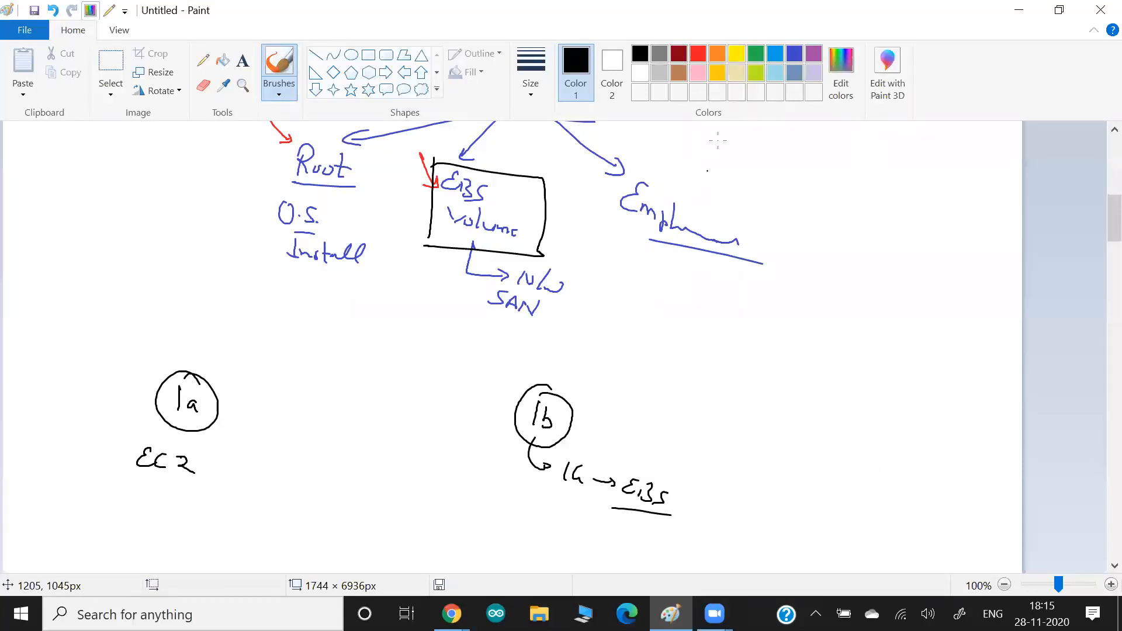
Circle the EBS under 1b in orange and draw a long curved orange arrow from it to the 1a circle
click(721, 55)
mouse_move(675, 471)
mouse_down()
mouse_move(625, 519)
mouse_move(672, 481)
mouse_up()
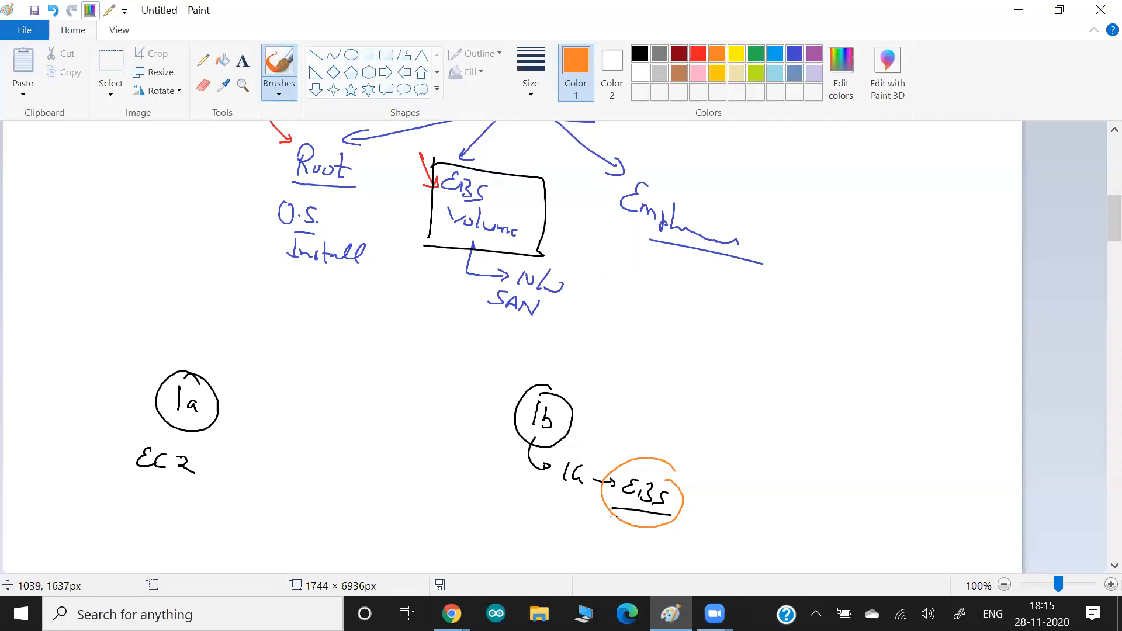
mouse_move(601, 517)
mouse_down()
mouse_move(472, 548)
mouse_move(220, 430)
mouse_move(227, 443)
mouse_up()
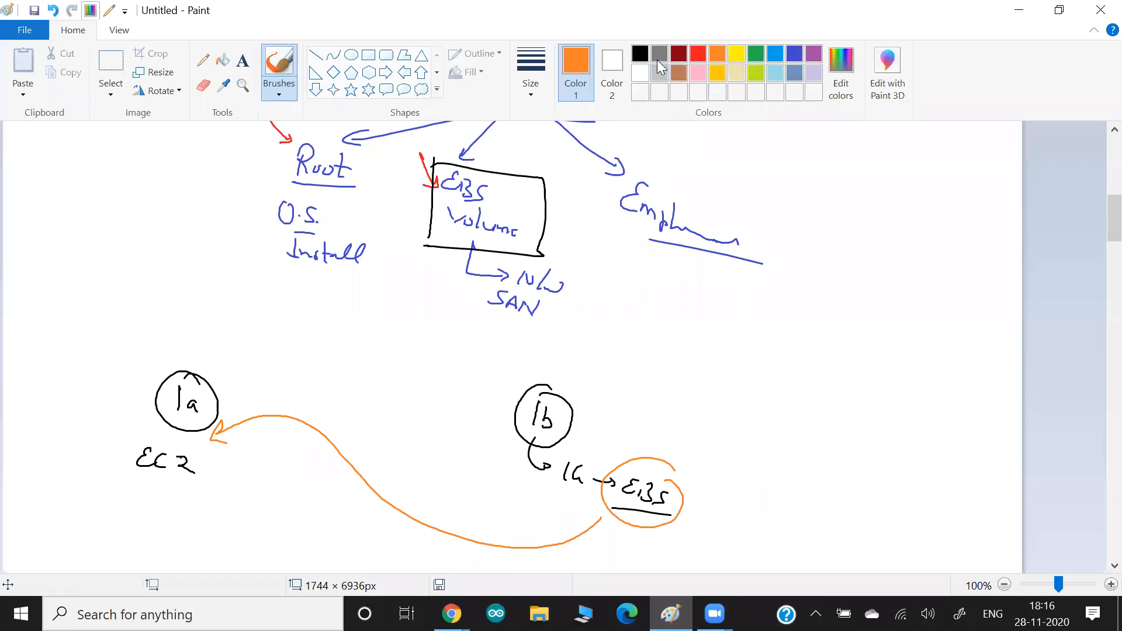
Point a black arrow at the circled EBS and underline EBS, 1G and EC2 in black
click(640, 54)
mouse_move(689, 442)
mouse_down()
mouse_move(657, 473)
mouse_move(671, 475)
mouse_up()
drag(614, 509, 678, 516)
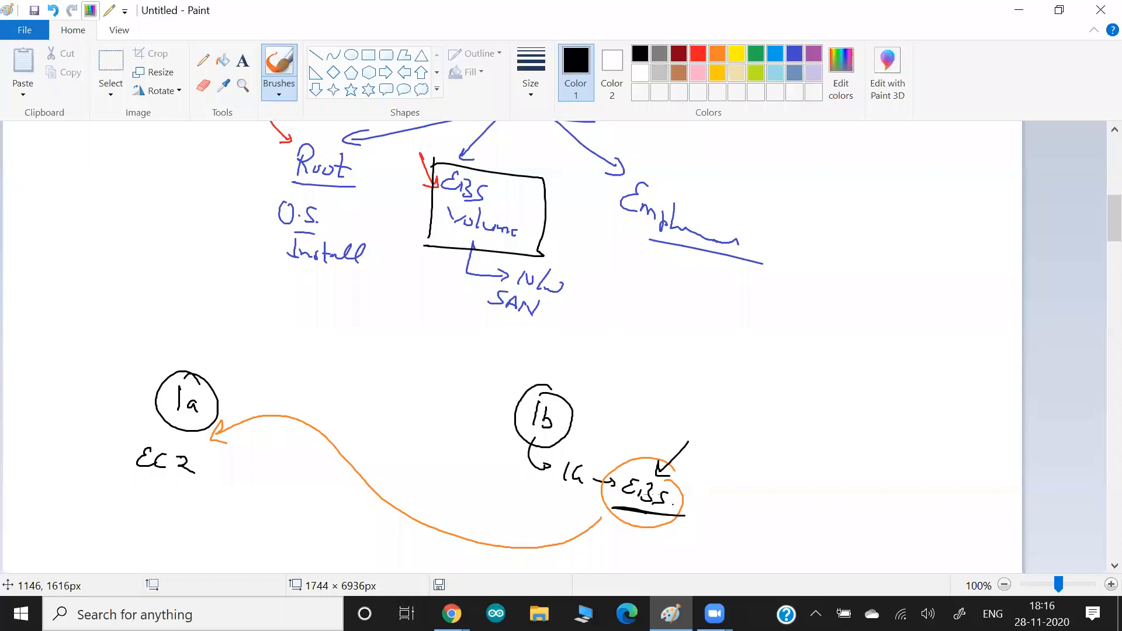
drag(550, 484, 595, 493)
drag(135, 485, 169, 486)
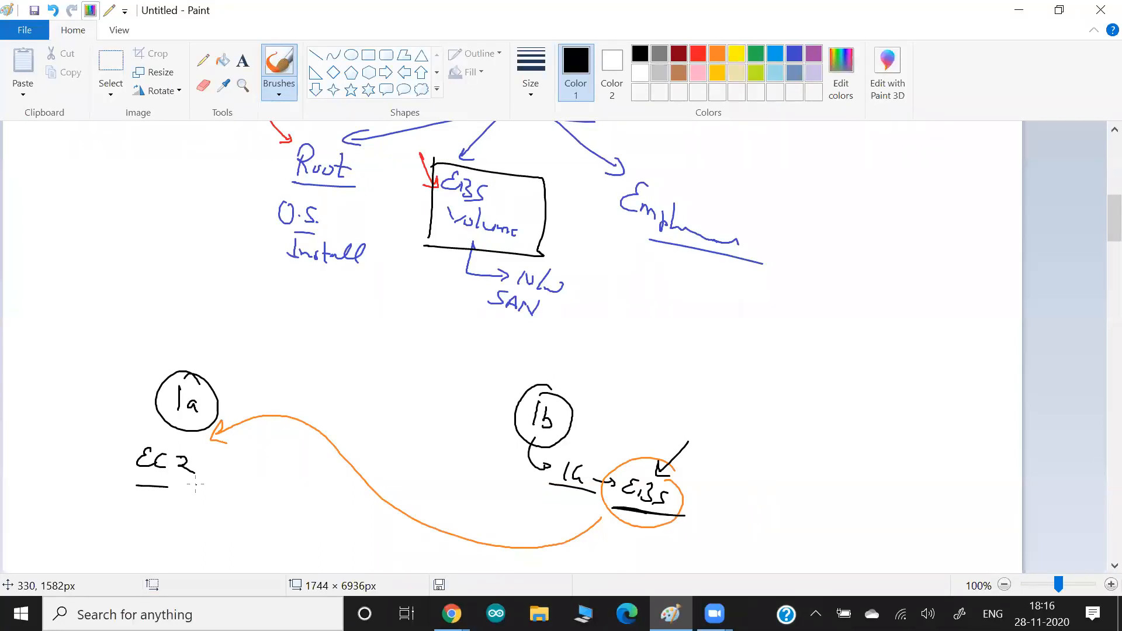
Write AWS CSA beside the Root branch with CSA underlined, and point a black arrow at the 1b circle
mouse_move(55, 216)
mouse_down()
mouse_move(71, 203)
mouse_move(91, 205)
mouse_move(88, 217)
mouse_up()
mouse_move(62, 240)
mouse_down()
mouse_move(64, 255)
mouse_move(107, 252)
mouse_move(119, 267)
mouse_up()
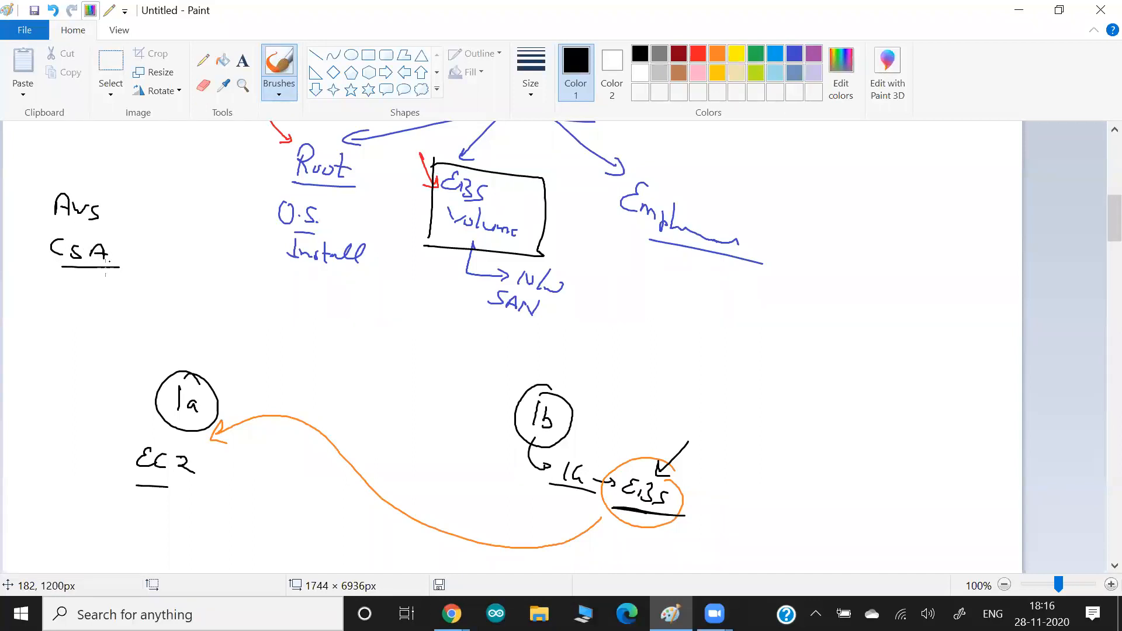
drag(501, 356, 534, 400)
List answer options A, B, C and D beneath CSA and draw a tick beside option B
drag(42, 279, 42, 293)
drag(39, 279, 52, 293)
drag(42, 289, 51, 288)
drag(46, 313, 47, 322)
drag(41, 349, 31, 374)
drag(28, 371, 32, 375)
drag(68, 318, 109, 305)
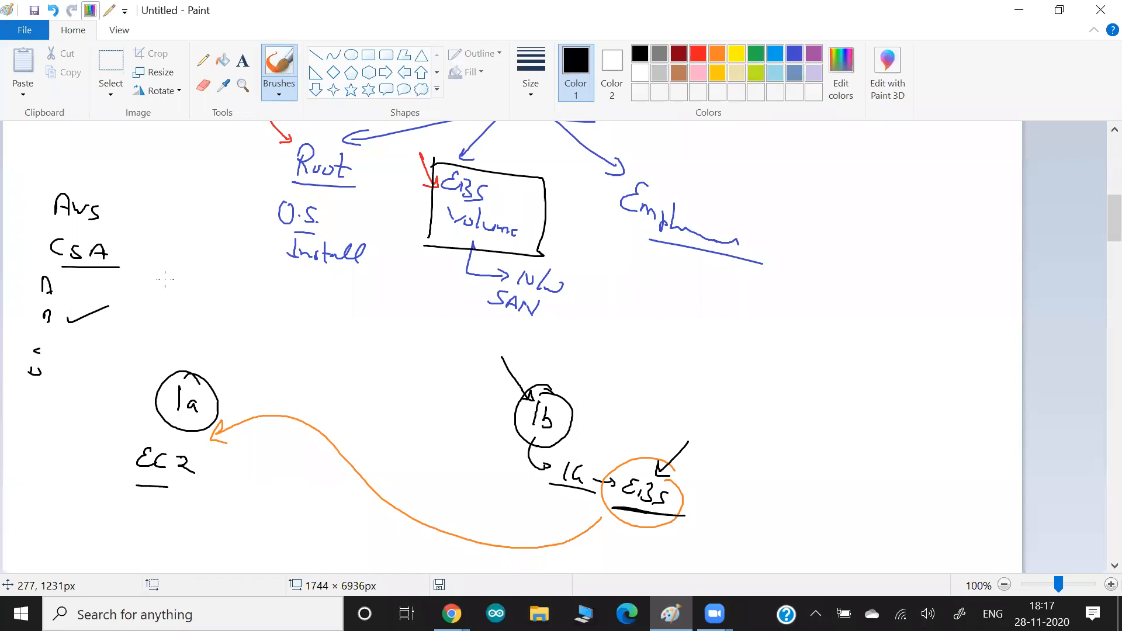
Switch to the browser window with the AWS EC2 console and open the Instances list
key(alt+Tab)
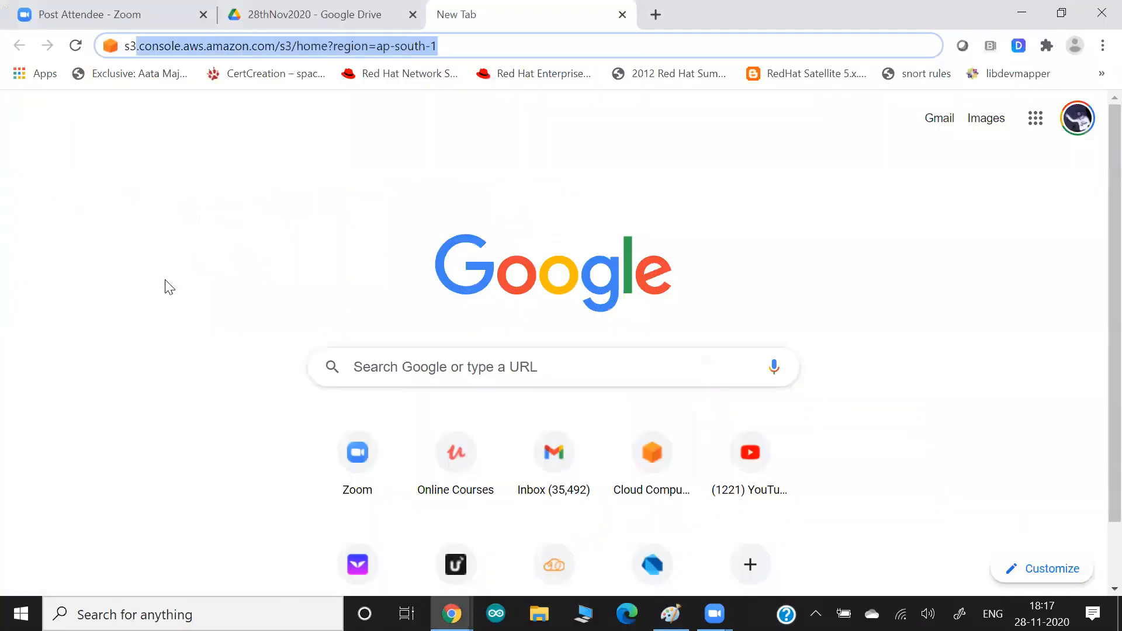
key(alt+Tab)
key(alt+Tab)
key(alt+Tab)
key(alt+Tab)
key(alt+Tab)
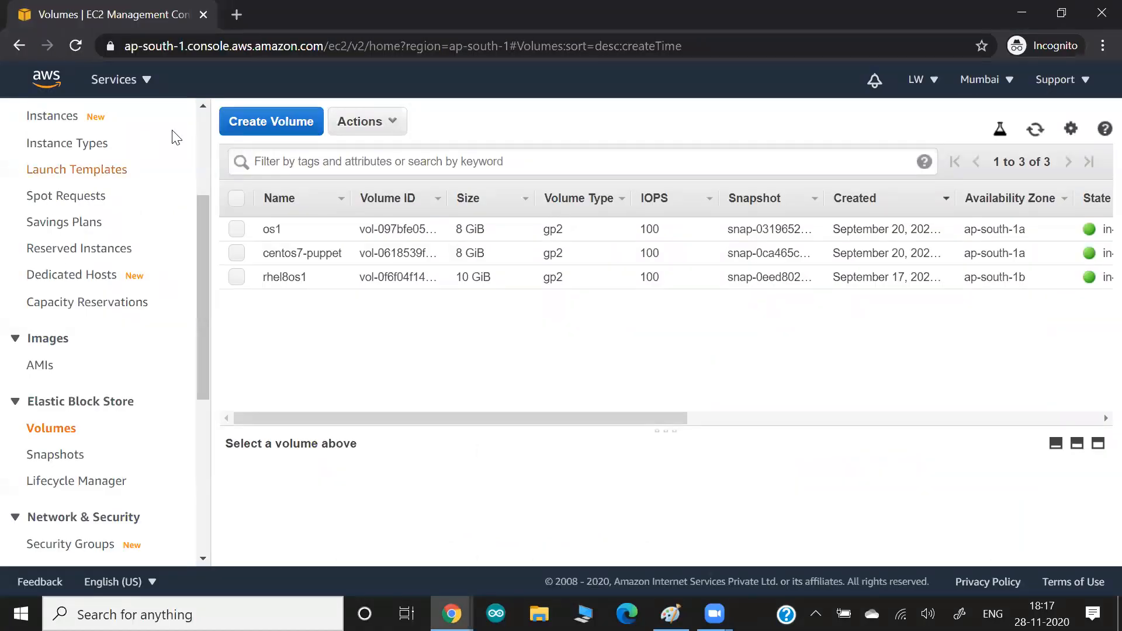
scroll(53, 197, up, 4)
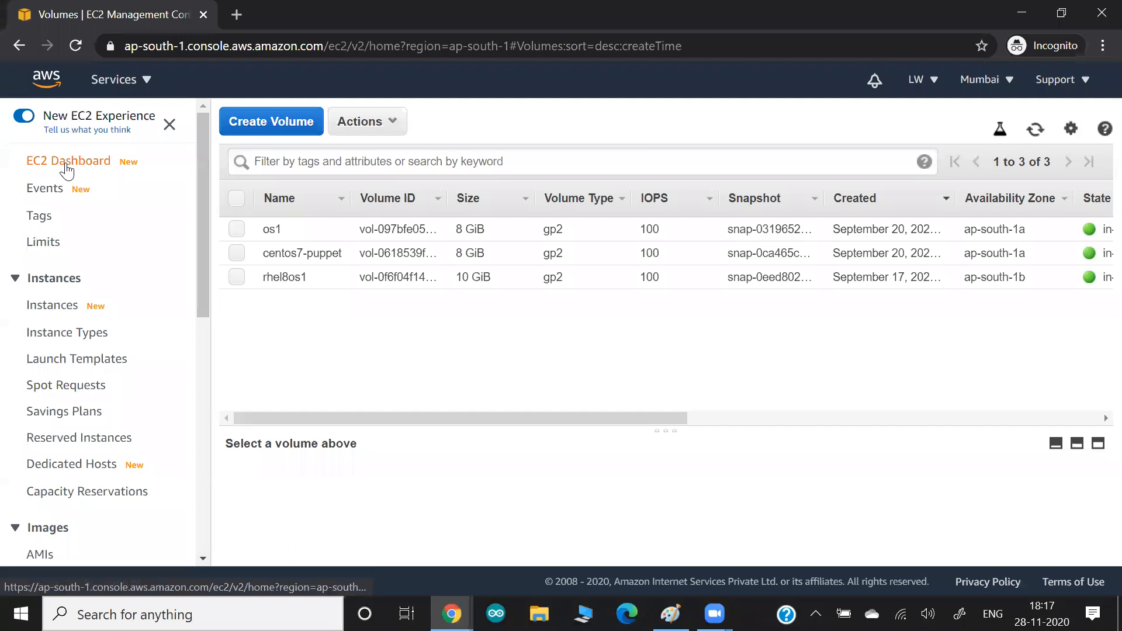
click(44, 305)
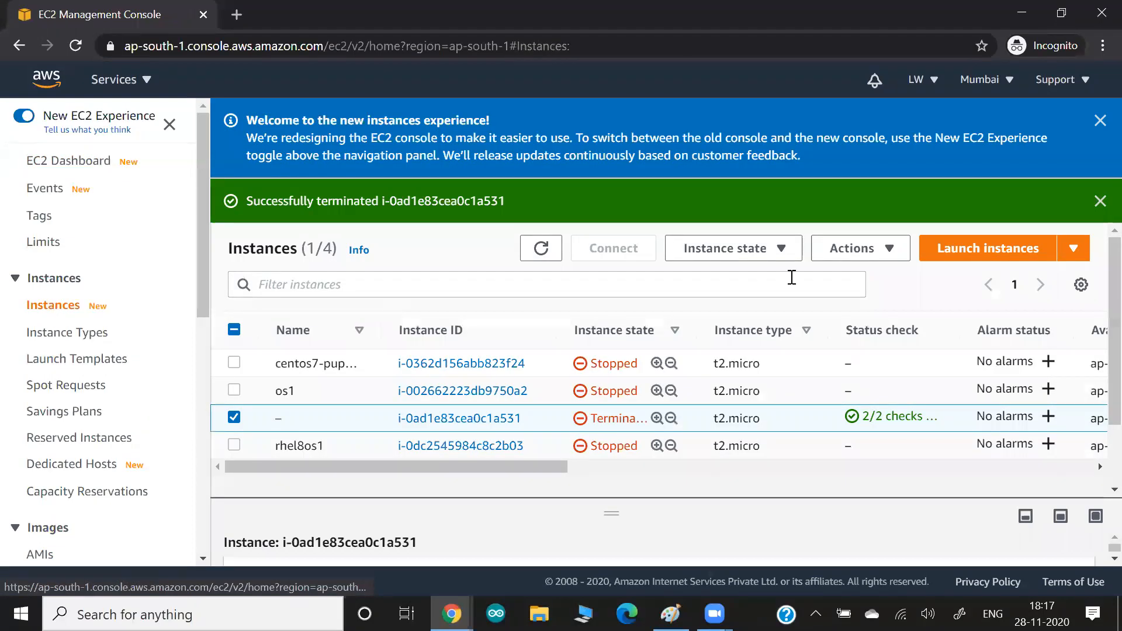
Start launching a new instance and choose the 64-bit (x86) Amazon Linux 2 AMI (HVM), SSD Volume Type
click(967, 242)
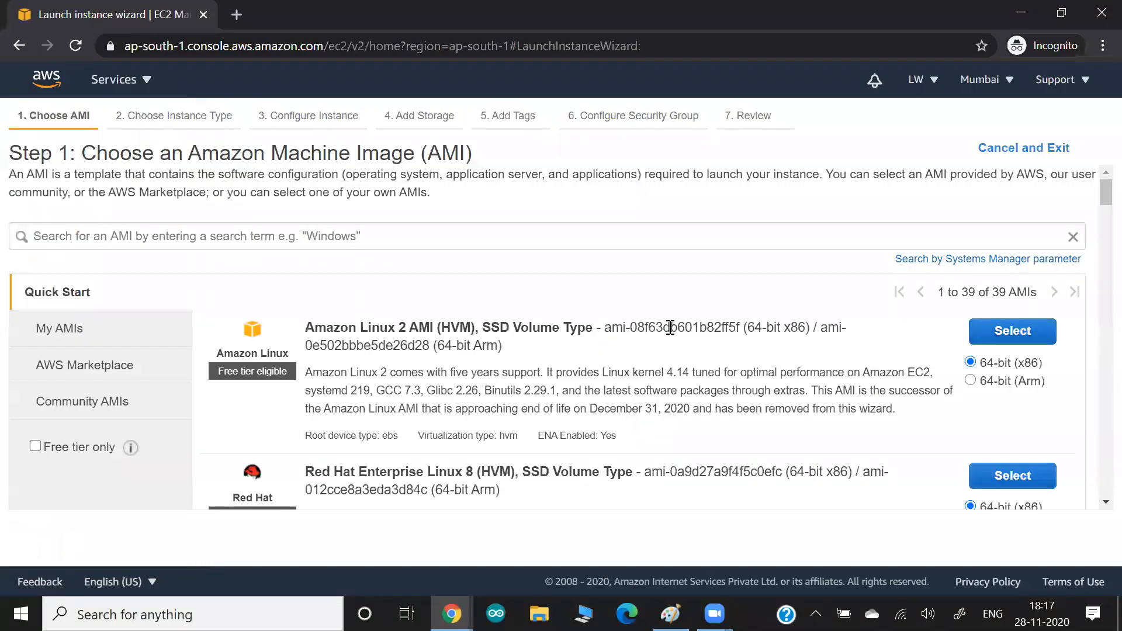
scroll(670, 327, down, 1)
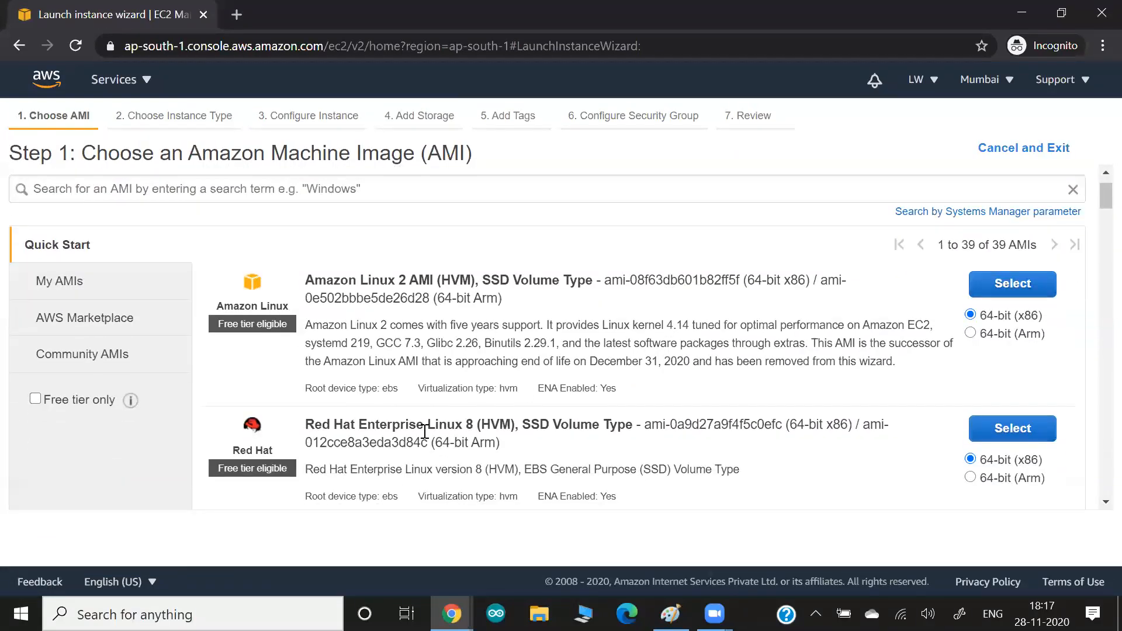
drag(379, 298, 415, 298)
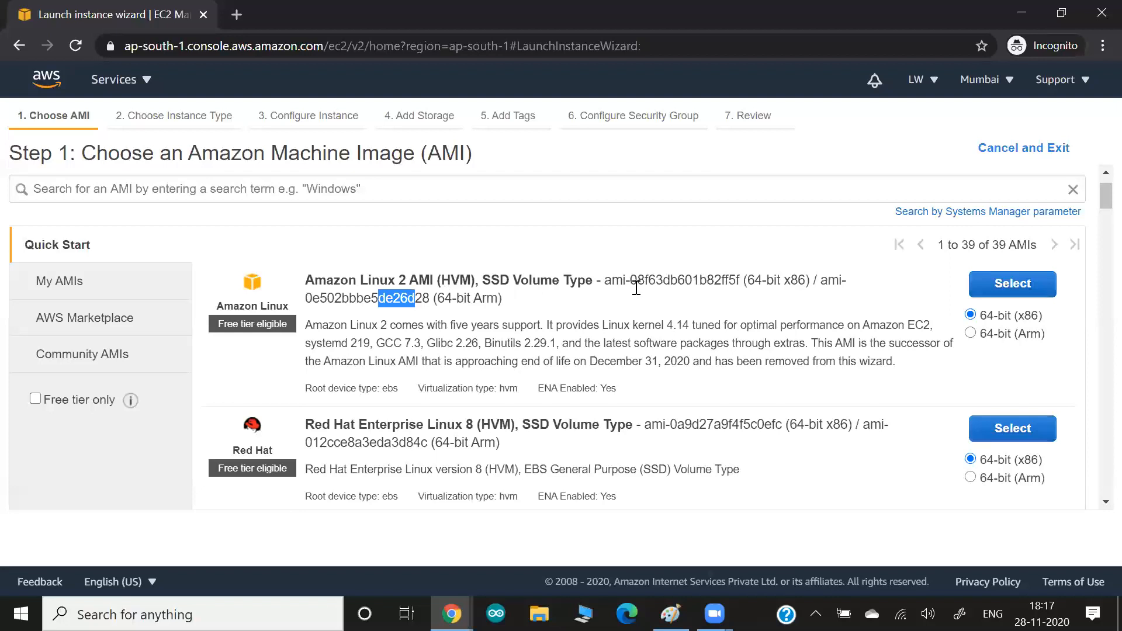
click(990, 290)
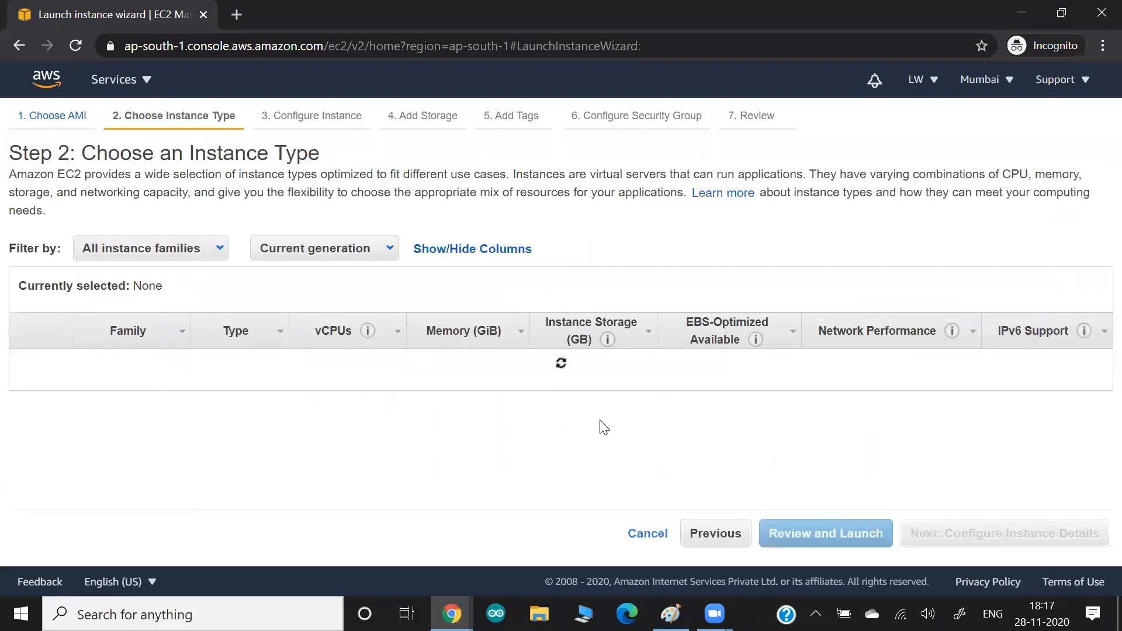
Select the default subnet in ap-south-1a in the instance details and proceed to the storage settings
click(997, 544)
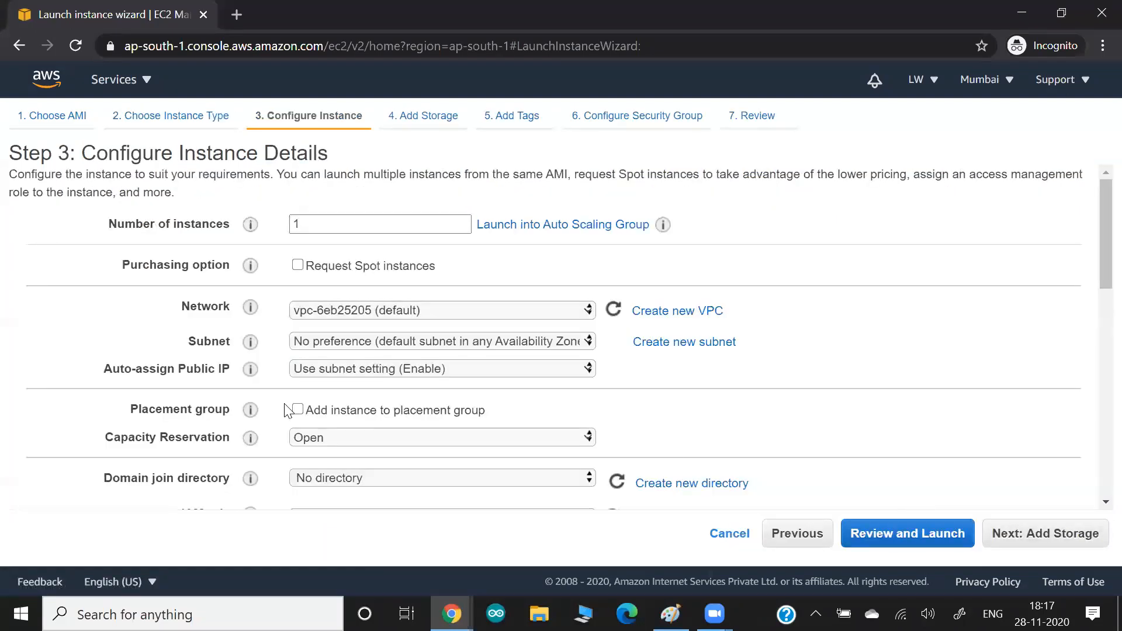
click(373, 342)
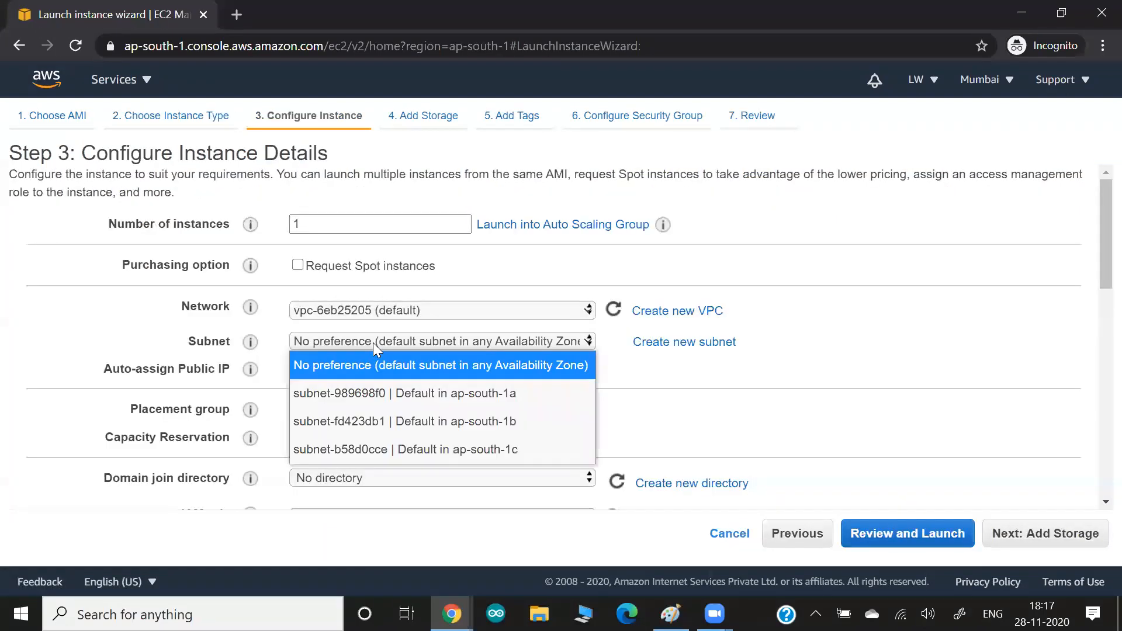
click(381, 393)
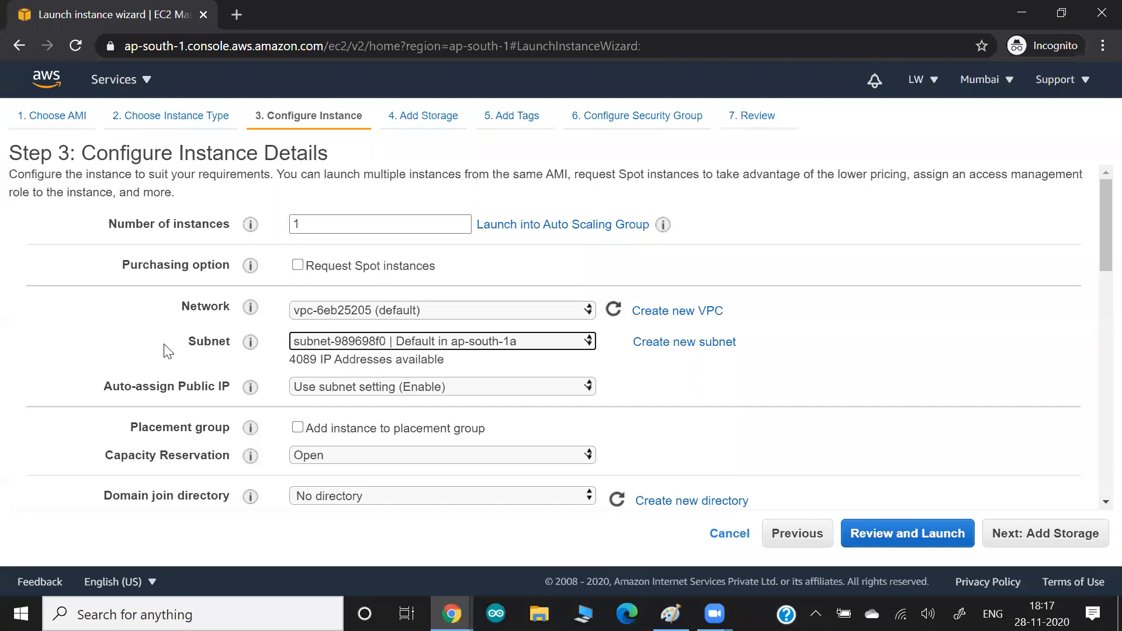
drag(189, 345, 231, 346)
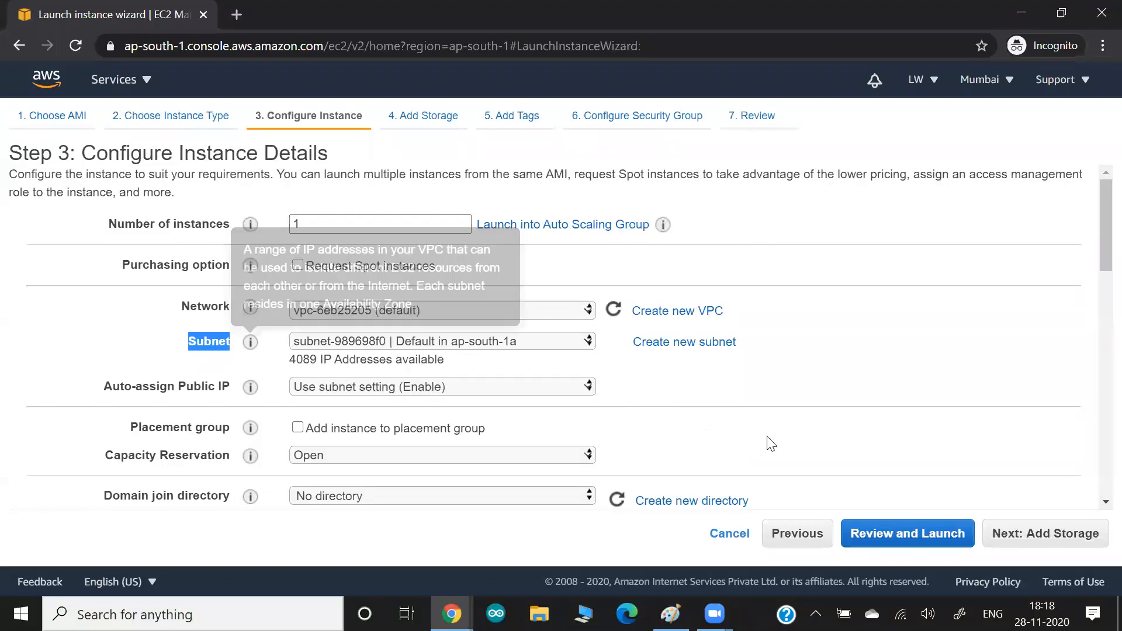
click(1034, 537)
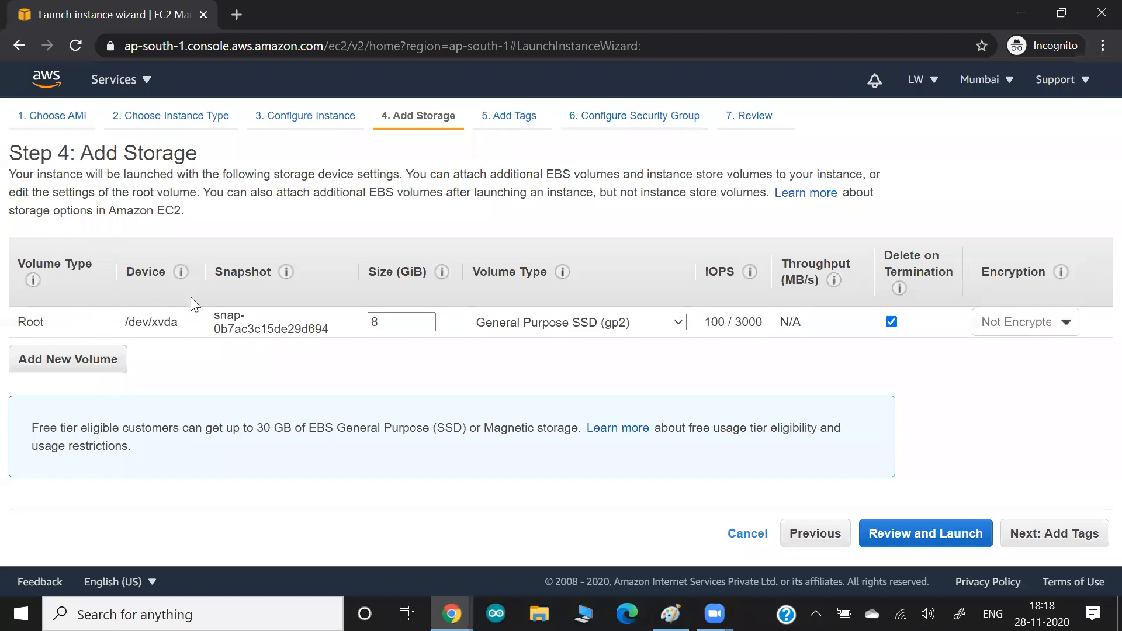
Switch to Paint, frame the Root label with a dark red box and write 8GB underlined beside it
drag(27, 325, 84, 323)
key(alt+Tab)
key(Tab)
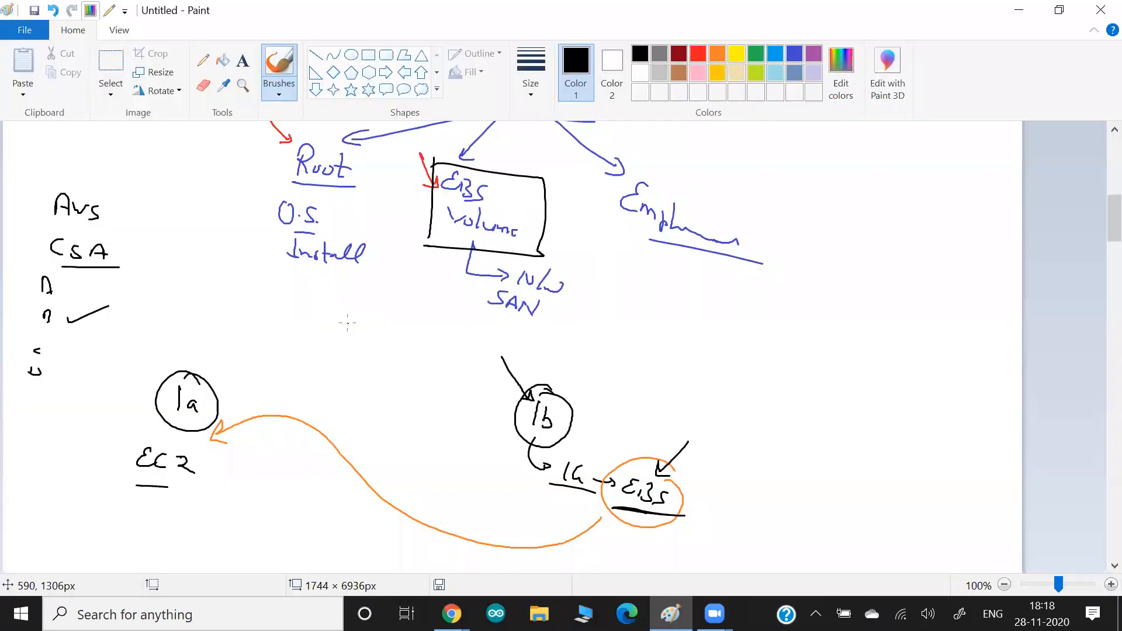
scroll(347, 322, up, 4)
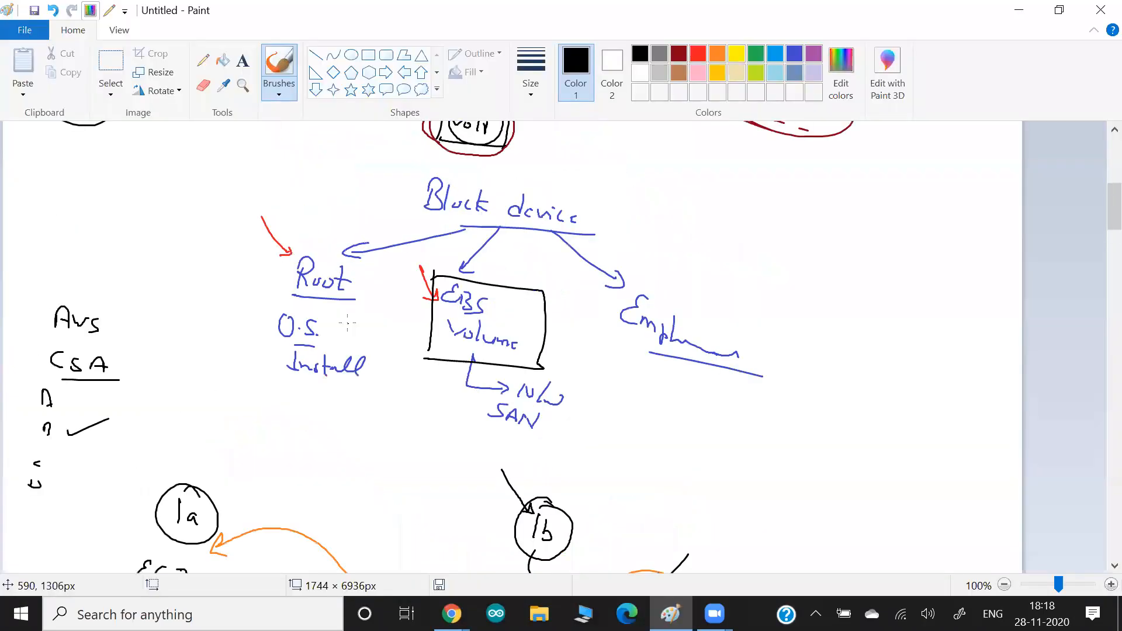
click(678, 57)
mouse_move(272, 350)
mouse_down()
mouse_move(270, 417)
mouse_move(359, 364)
mouse_move(272, 417)
mouse_up()
drag(228, 372, 258, 398)
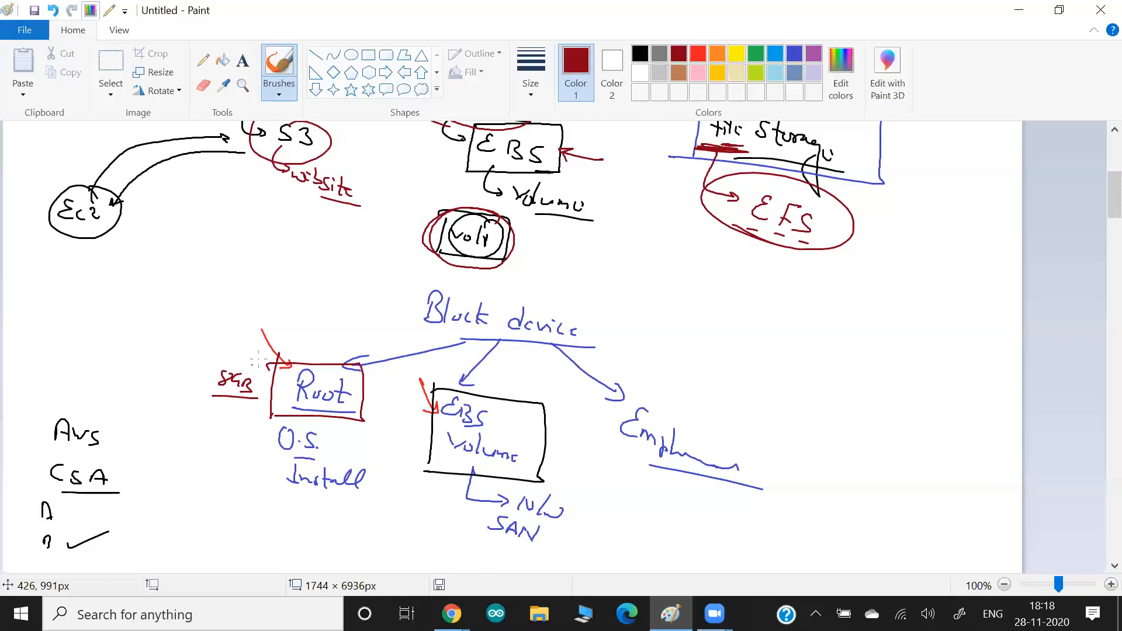
Write Linux underlined with an arrow to 8GB, and an underlined slash in quotation marks above the Root box
mouse_move(239, 279)
mouse_down()
mouse_move(207, 300)
mouse_move(219, 303)
mouse_up()
drag(226, 301, 262, 311)
mouse_move(262, 302)
mouse_down()
mouse_move(211, 360)
mouse_move(224, 354)
mouse_up()
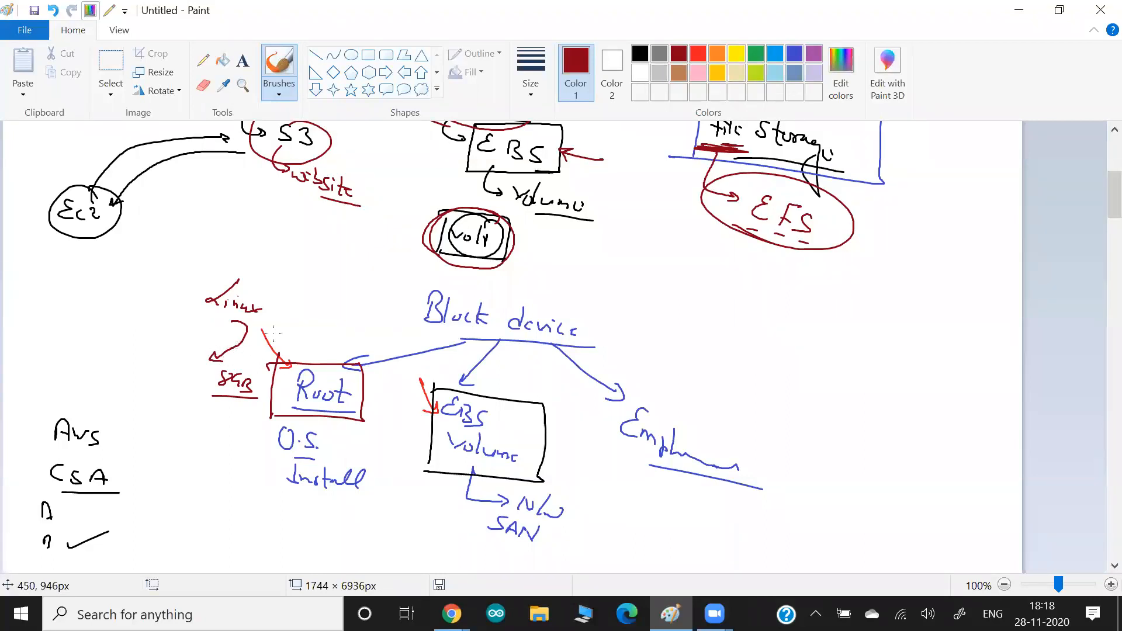
drag(331, 303, 310, 322)
drag(318, 293, 316, 288)
drag(303, 339, 323, 343)
drag(217, 321, 263, 324)
Write yum underlined beside Linux, draw a curved arrow from it to the slash, and point an arrow at the Root box
mouse_move(85, 318)
mouse_down()
mouse_move(79, 350)
mouse_move(119, 336)
mouse_up()
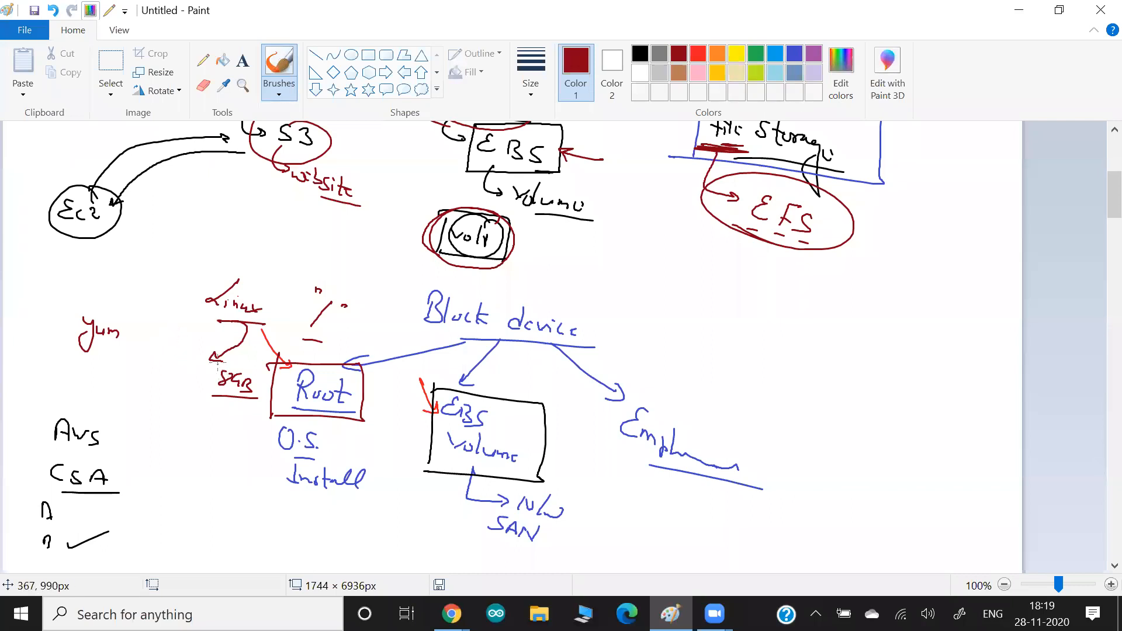
drag(135, 351, 83, 350)
mouse_move(133, 308)
mouse_down()
mouse_move(134, 291)
mouse_move(374, 308)
mouse_move(331, 325)
mouse_up()
mouse_move(344, 320)
mouse_down()
mouse_move(338, 334)
mouse_move(302, 338)
mouse_move(274, 383)
mouse_up()
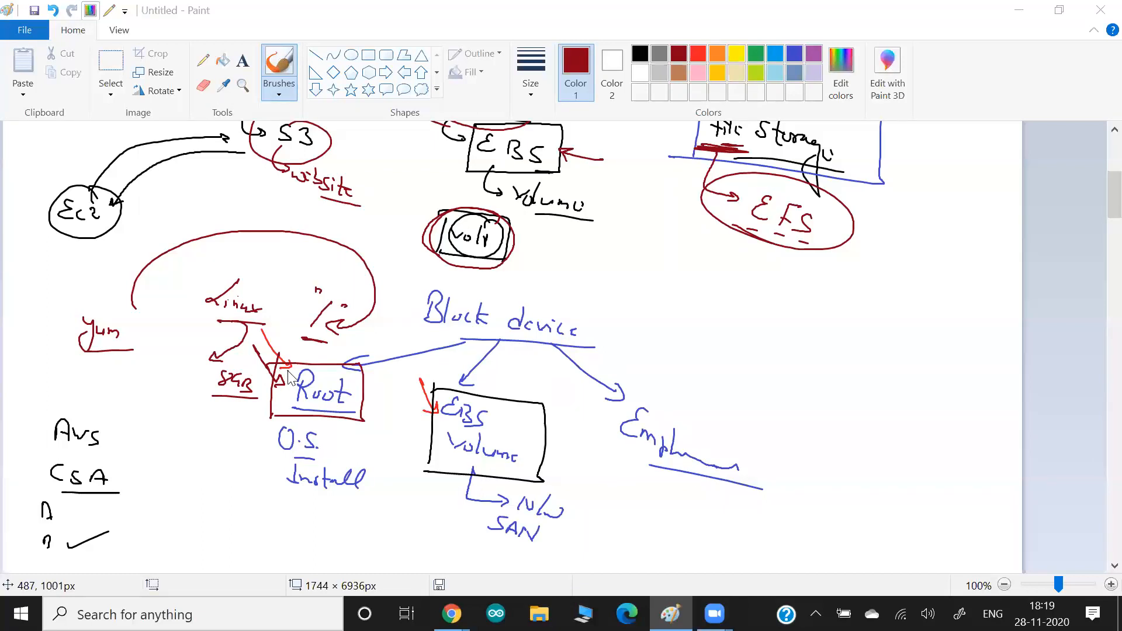
Cross out the Root box and the slash above it in indigo
key(alt+Tab)
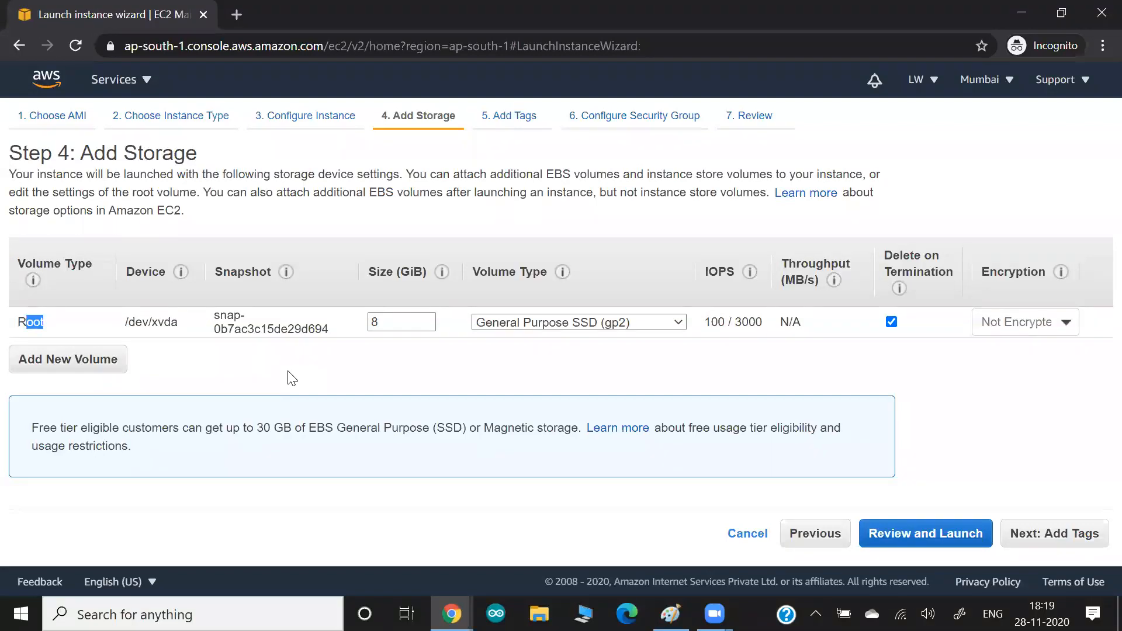
key(alt+Tab)
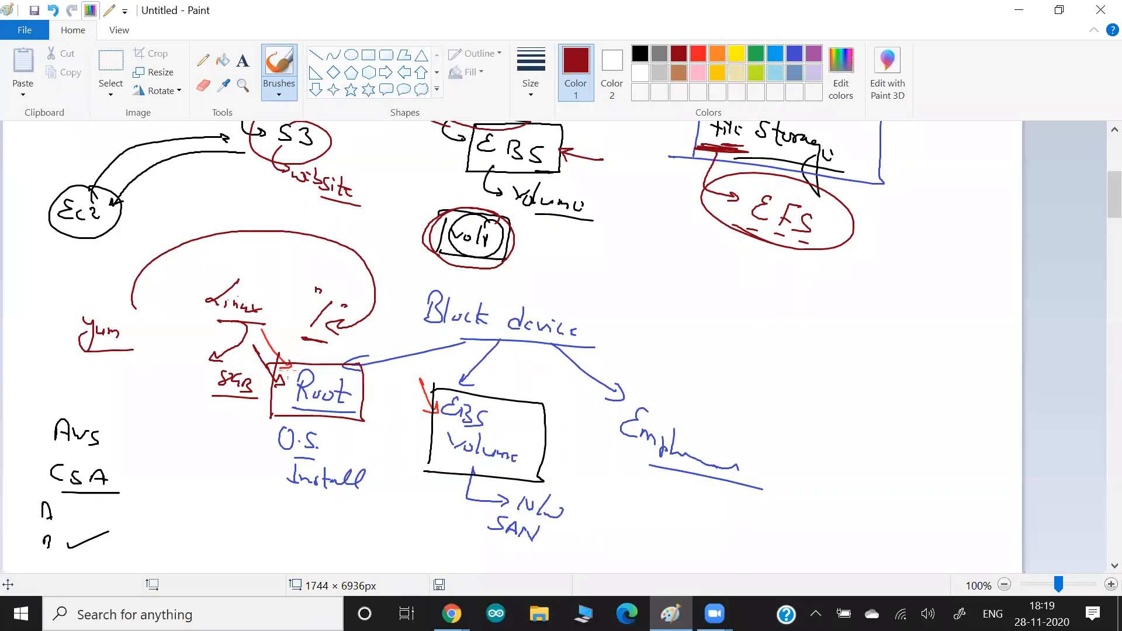
click(794, 53)
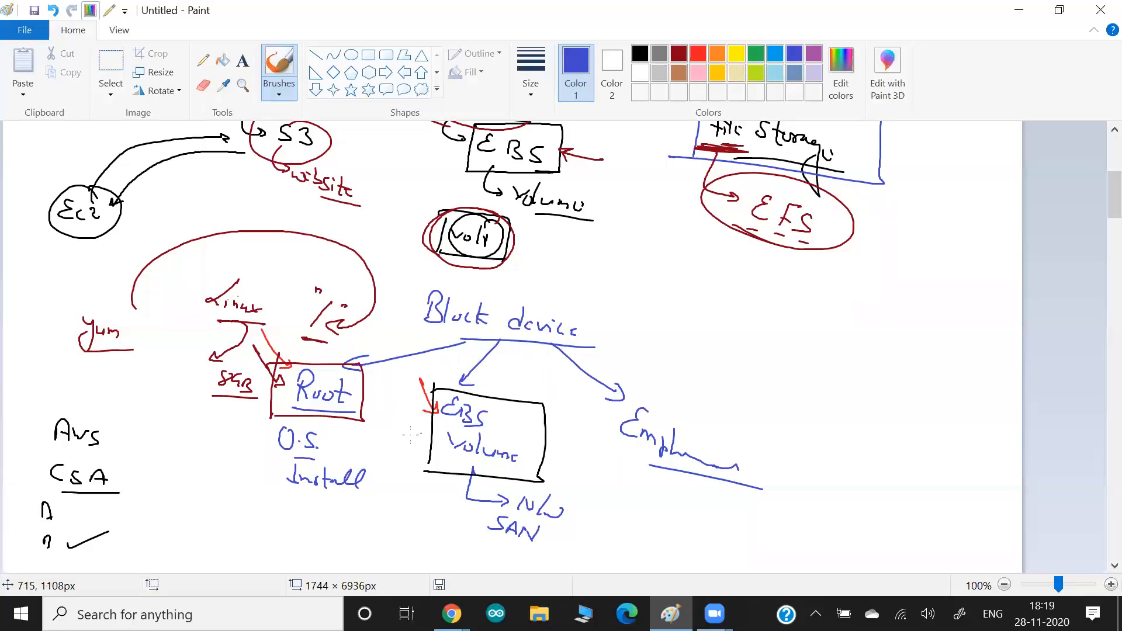
drag(313, 353, 371, 433)
drag(370, 369, 328, 431)
mouse_move(284, 305)
mouse_down()
mouse_move(330, 344)
mouse_move(294, 333)
mouse_up()
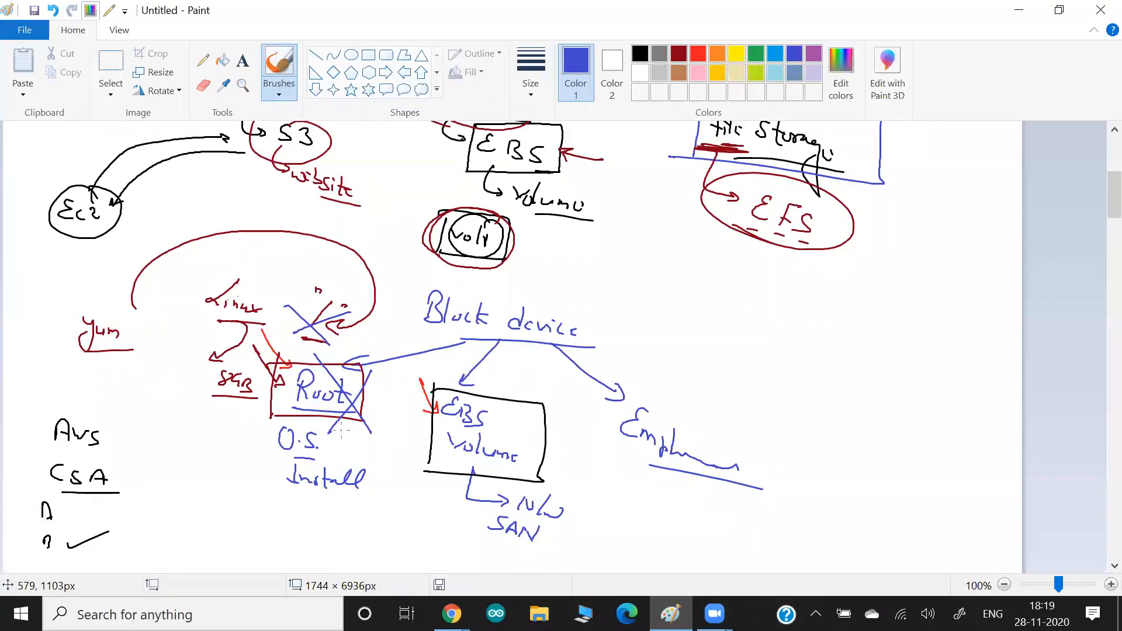
Circle yum in indigo with three arrows pointing at it, and add a second cross over the Root box
drag(75, 344, 121, 363)
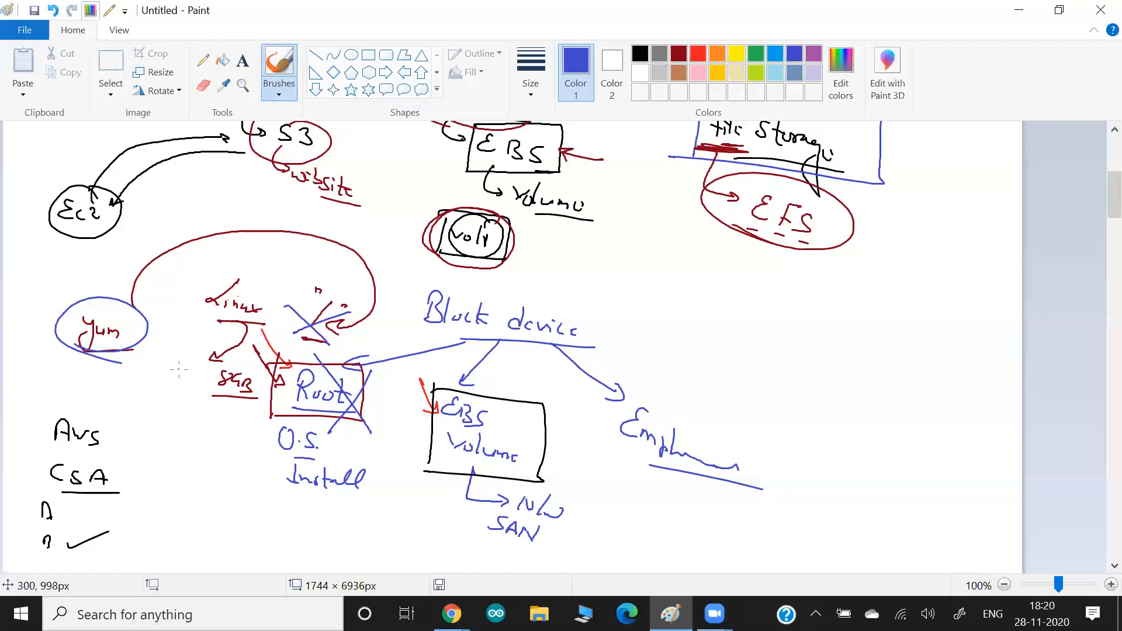
drag(267, 345, 323, 433)
drag(315, 361, 285, 432)
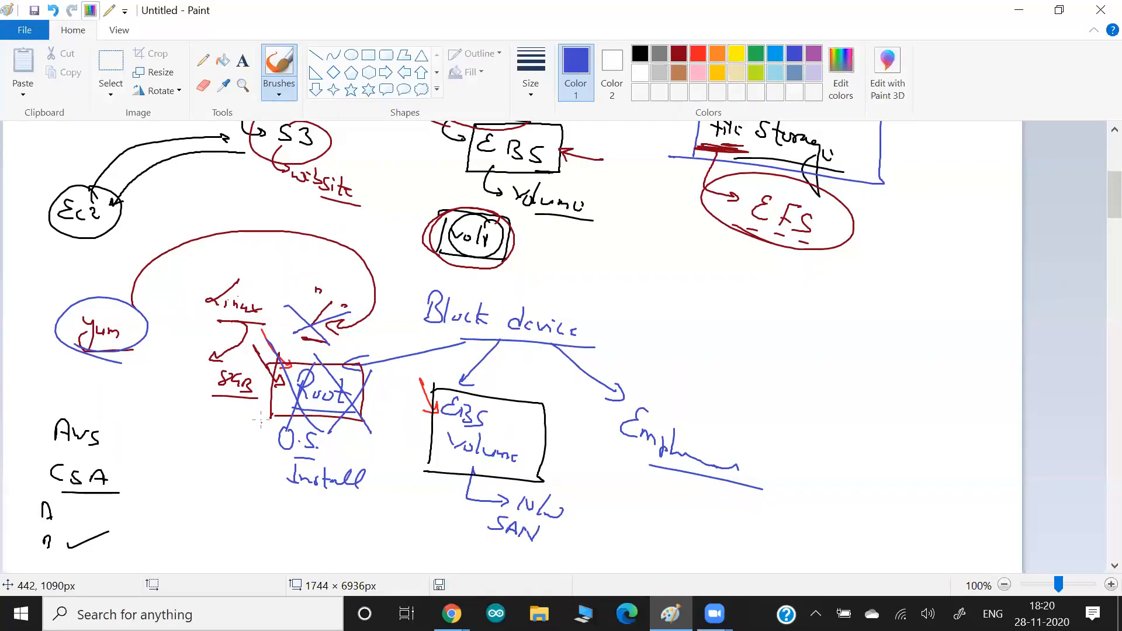
drag(76, 278, 113, 315)
drag(44, 286, 89, 323)
drag(35, 321, 70, 353)
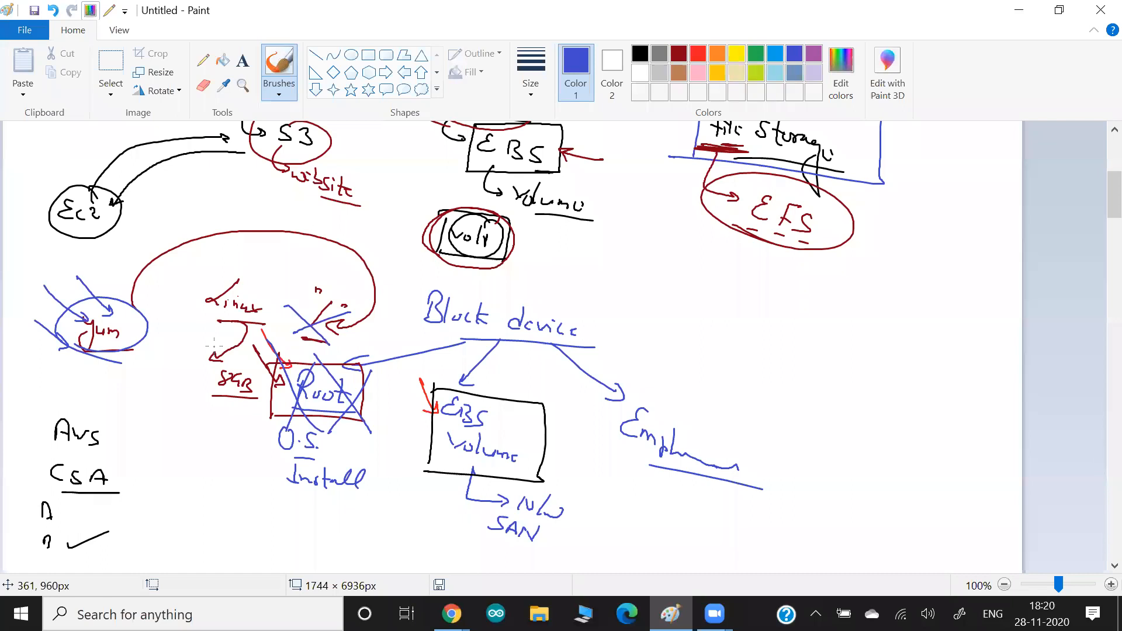
Switch to the browser's launch wizard, keep the default storage and add a Name tag with the value osebs
scroll(214, 346, down, 6)
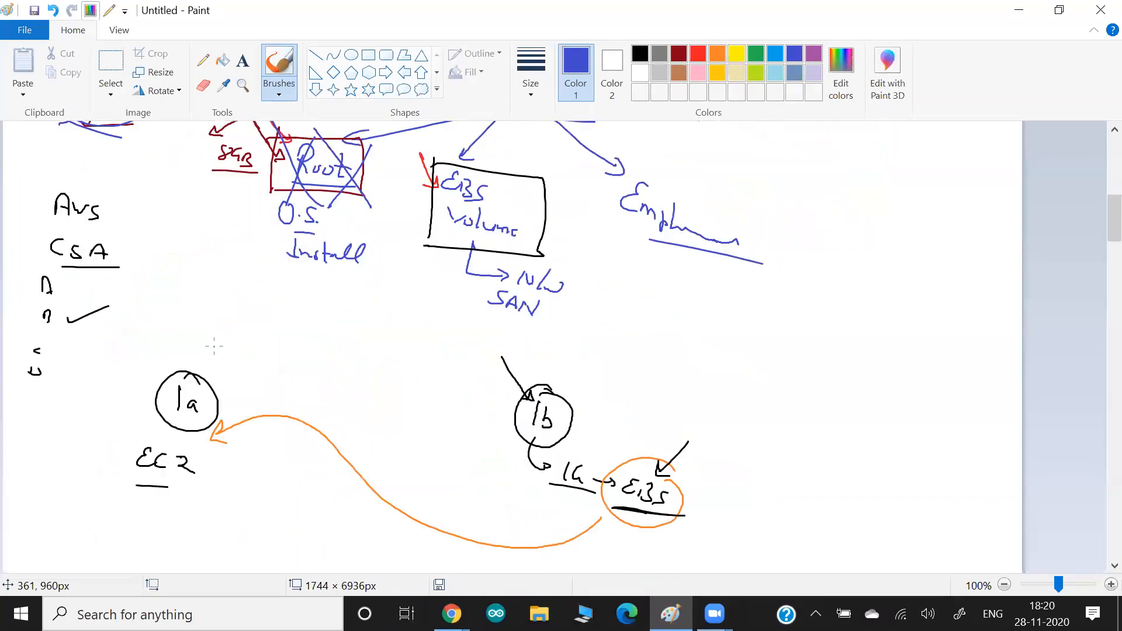
key(alt+Tab)
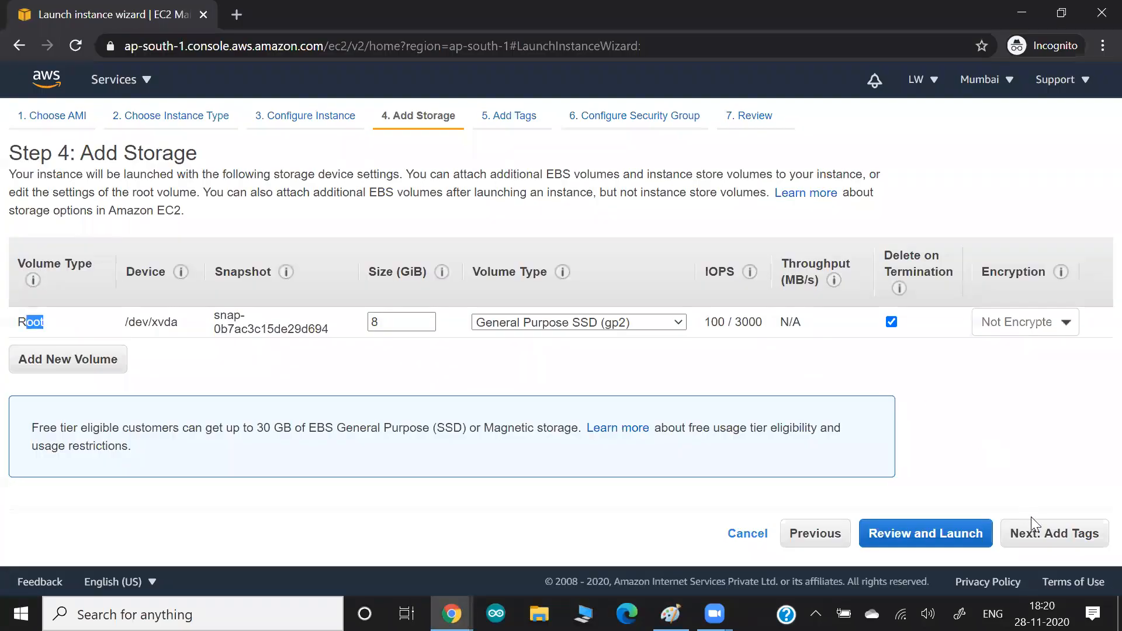
click(1037, 534)
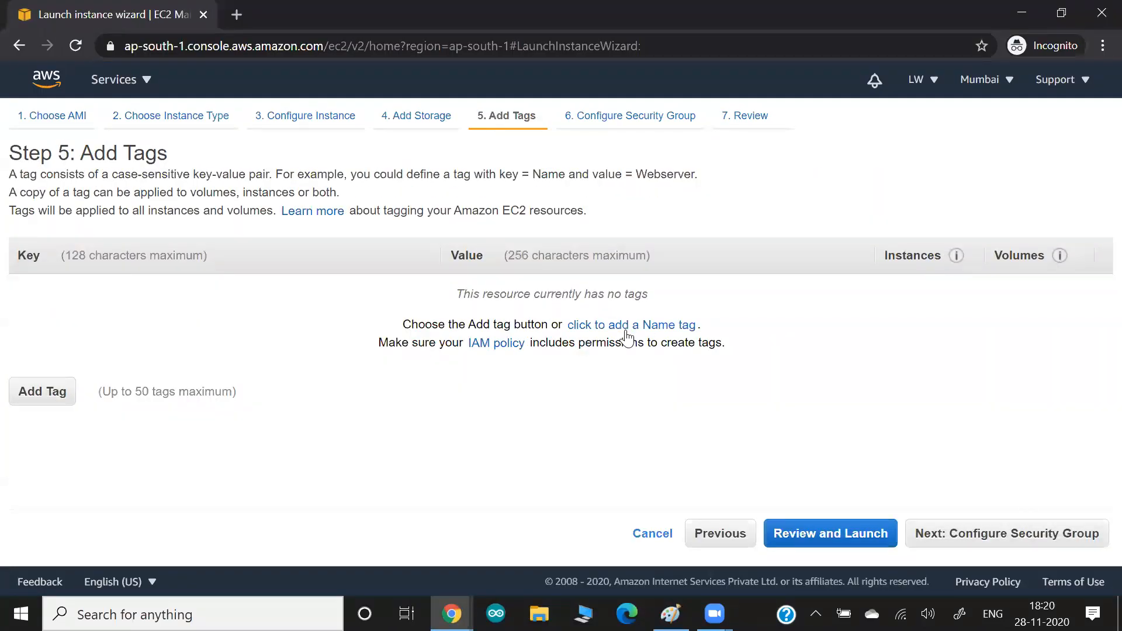
click(625, 328)
text(os)
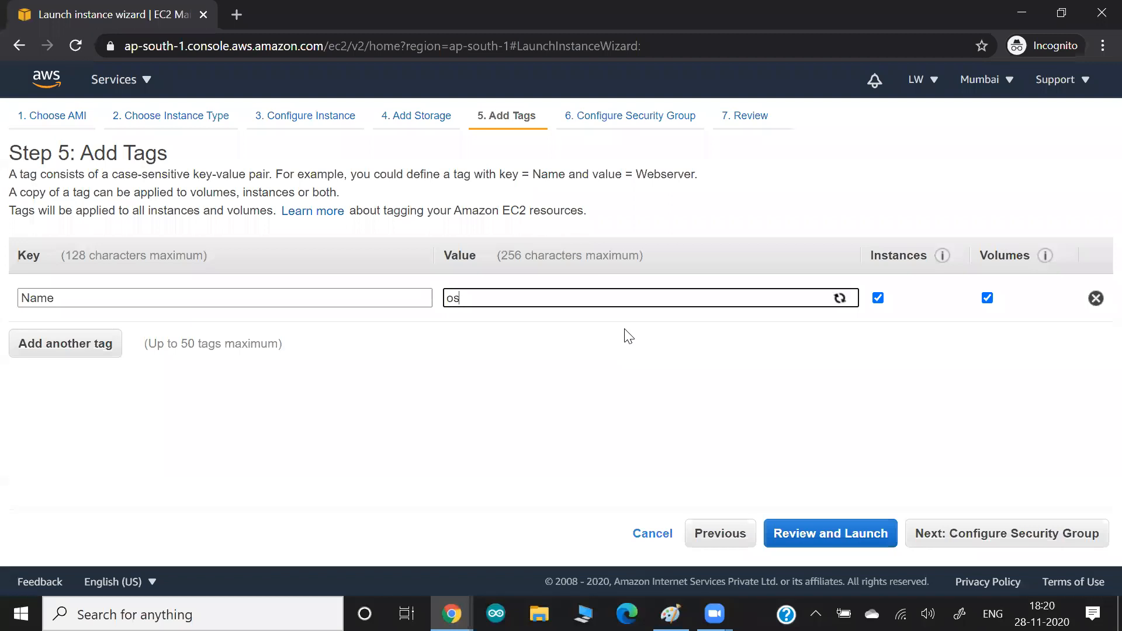
text(ebs)
click(1015, 535)
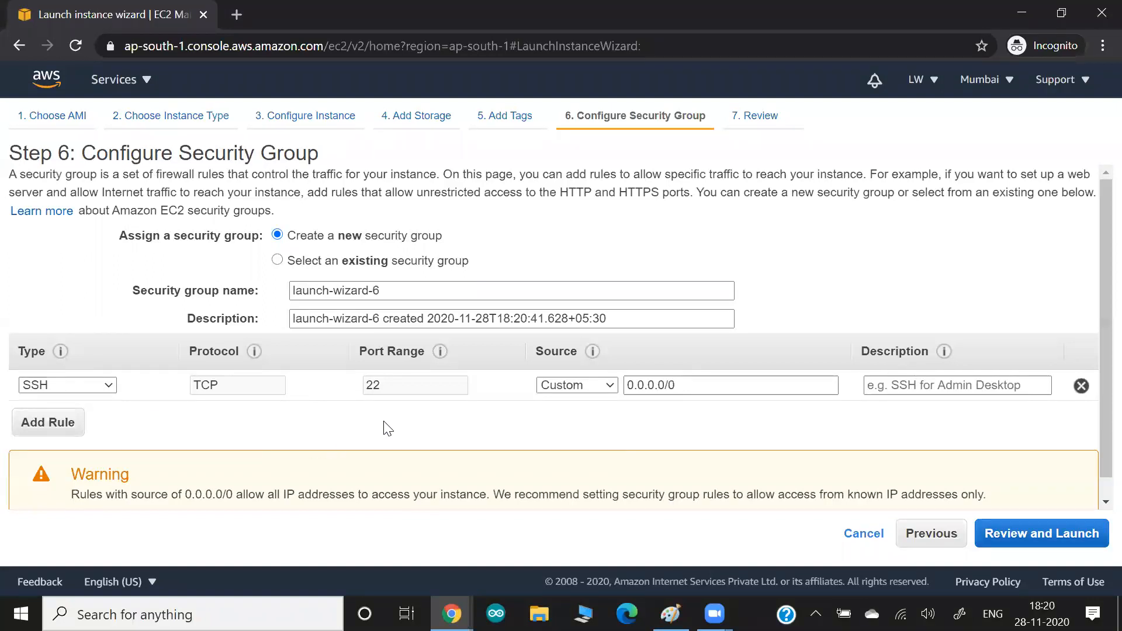
Keep the default security group and launch the instance with the existing key pair awsclass2020key, acknowledging access to the key file
click(1052, 548)
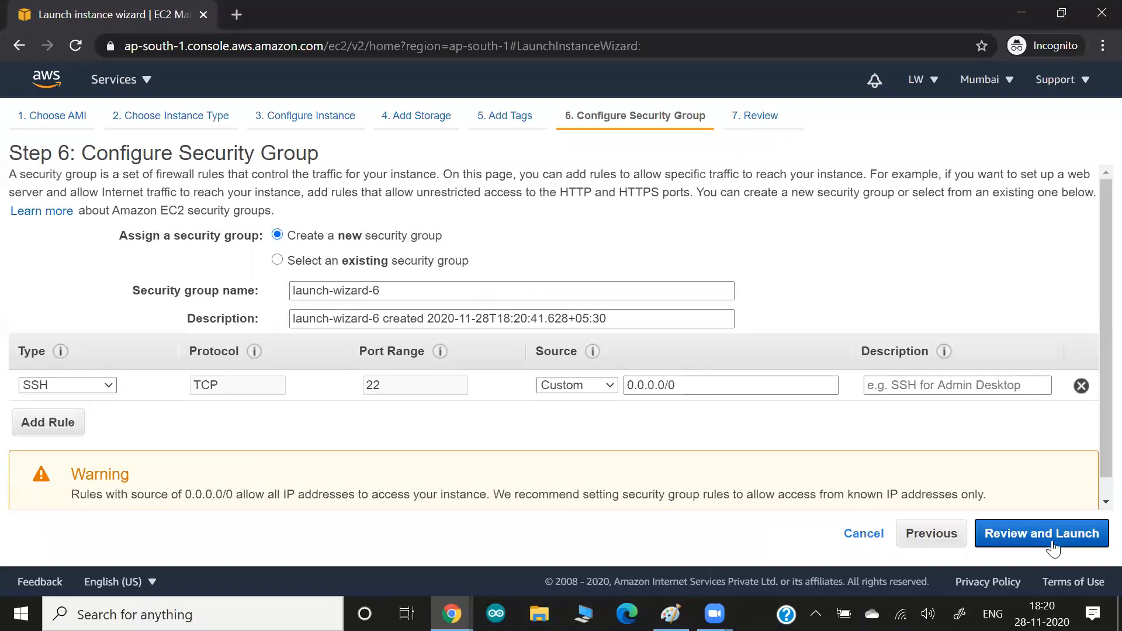
click(1056, 535)
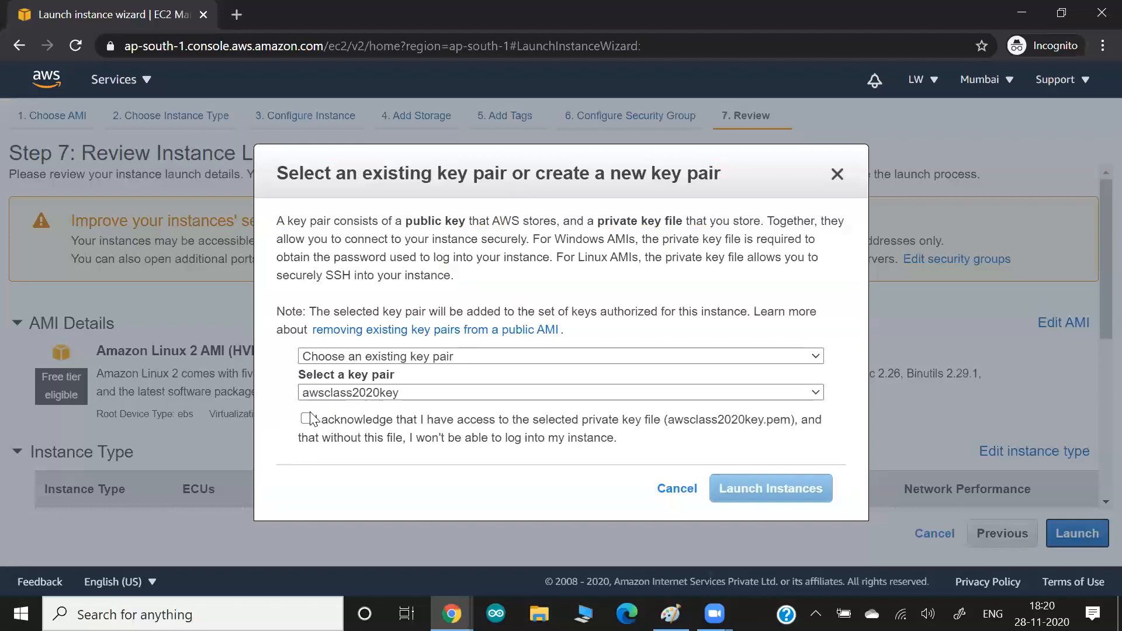
click(306, 418)
click(359, 392)
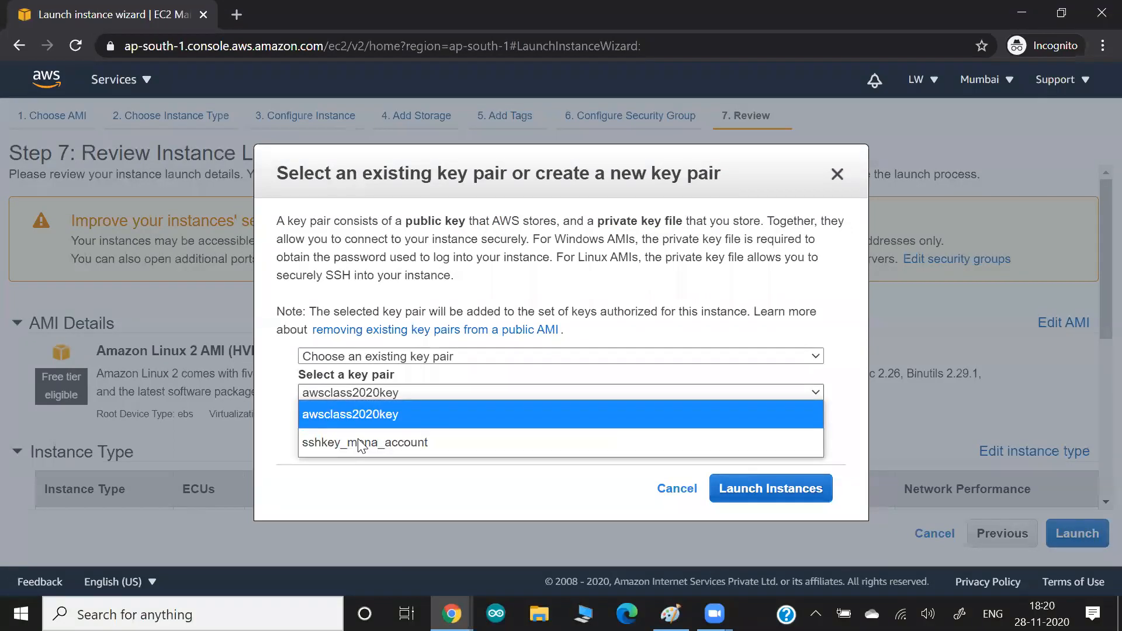
click(723, 455)
click(779, 491)
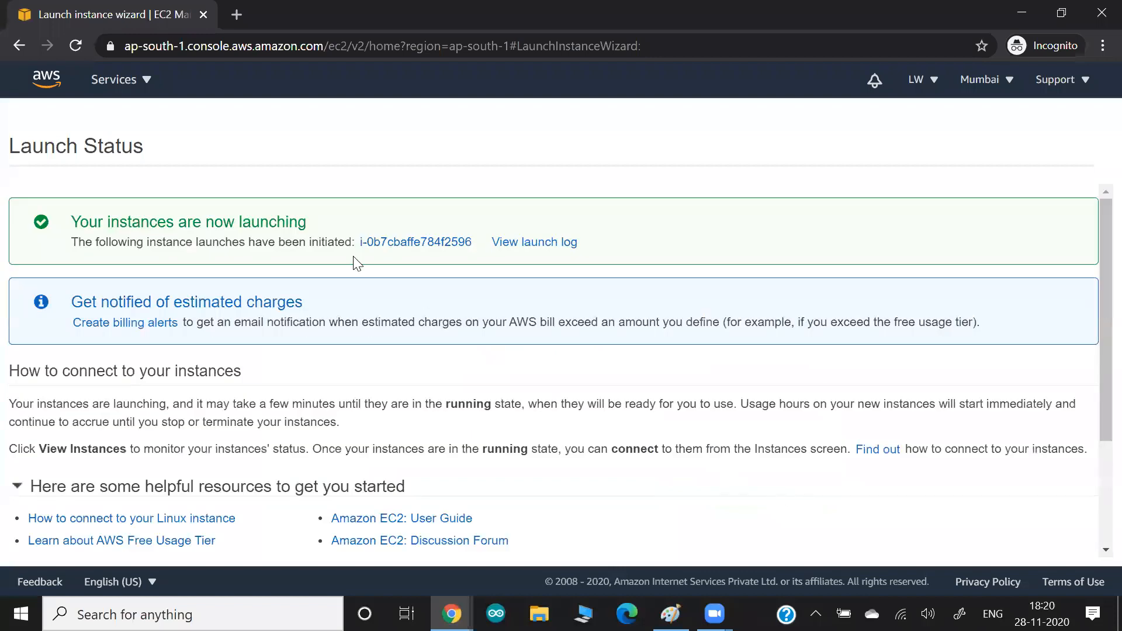
Open the newly launched instance in the Instances list and check its Availability Zone
click(391, 248)
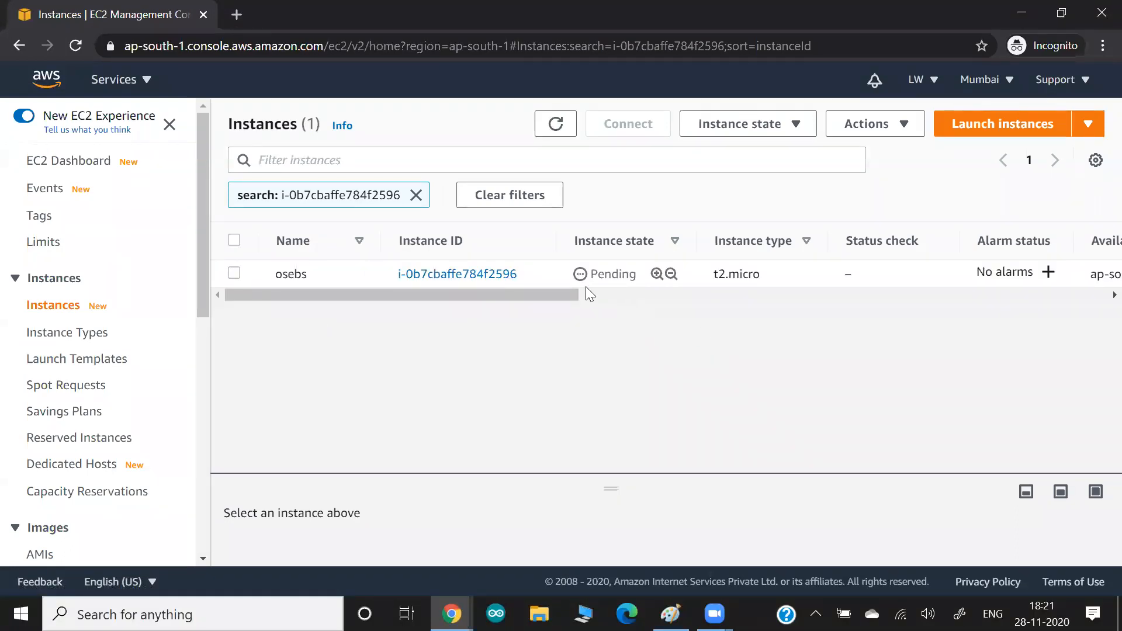
drag(566, 294, 722, 310)
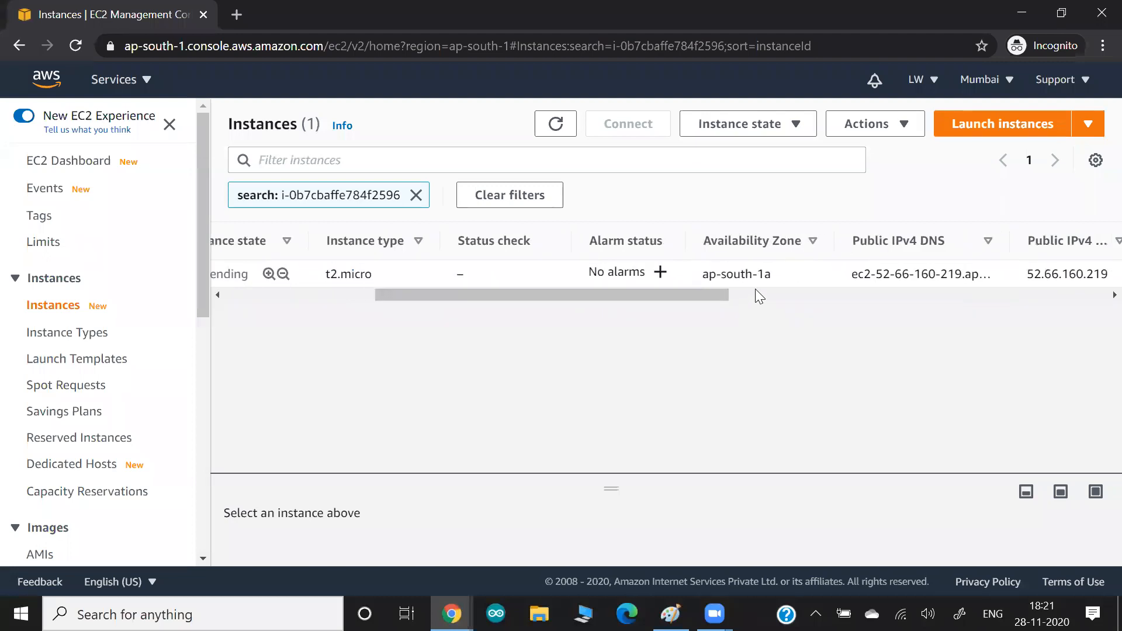
drag(776, 275, 752, 274)
Start creating a new Elastic Block Store volume from the Volumes list and set its size to 1 GiB
scroll(38, 446, down, 2)
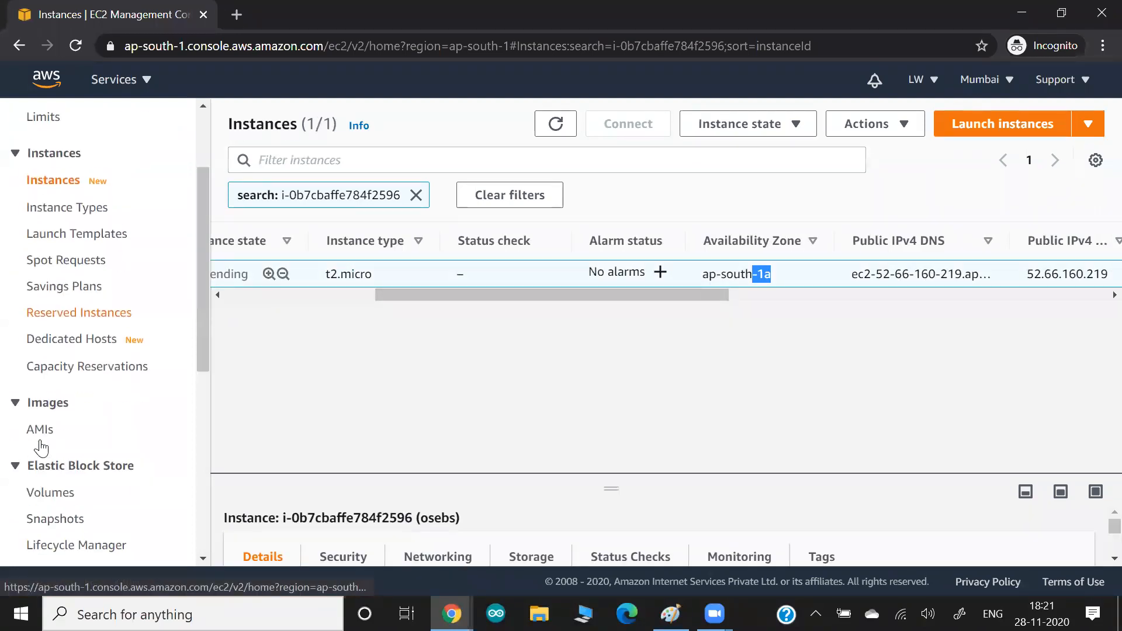
click(53, 493)
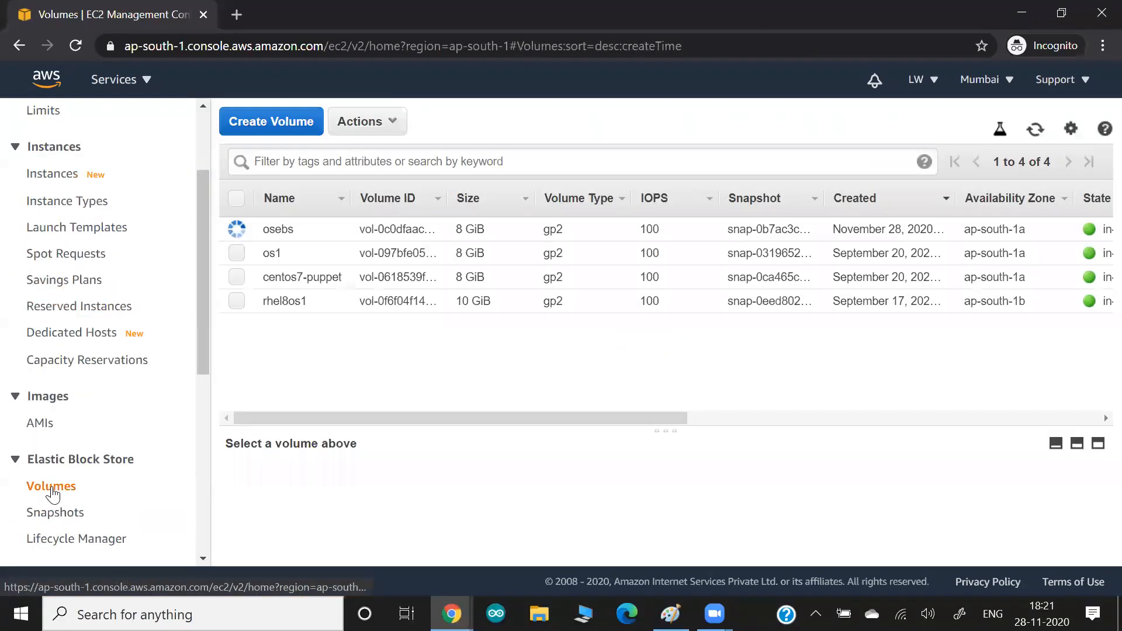
click(297, 129)
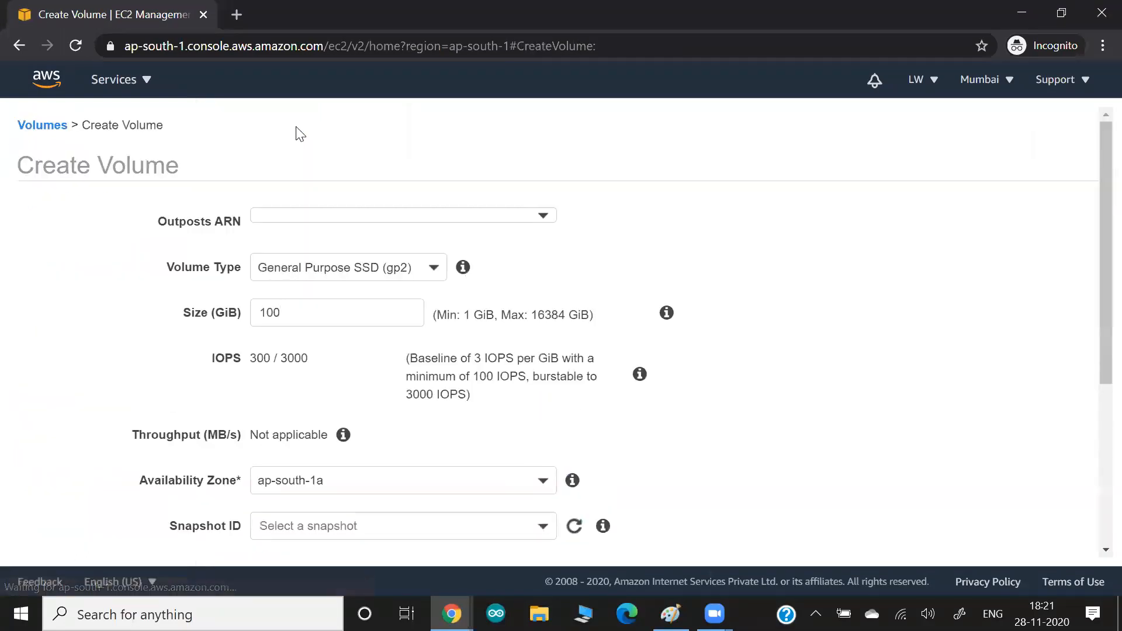
double_click(286, 267)
text(1)
click(35, 359)
scroll(36, 359, down, 2)
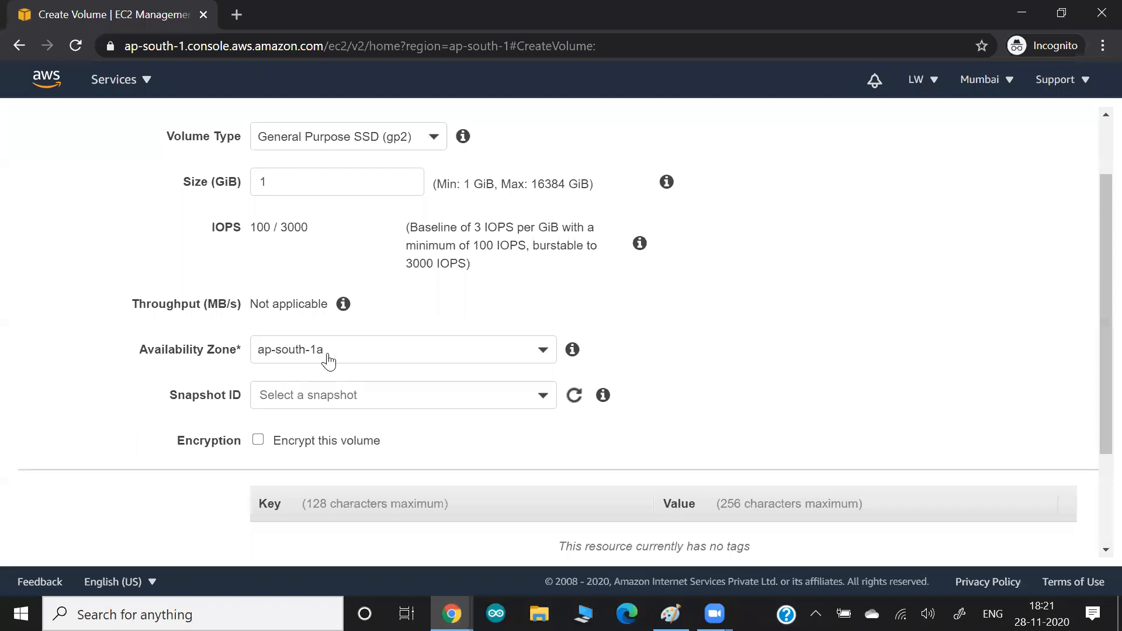
Keep Availability Zone ap-south-1a, add a Name tag with the value ebsos1, and create the volume
scroll(127, 469, down, 1)
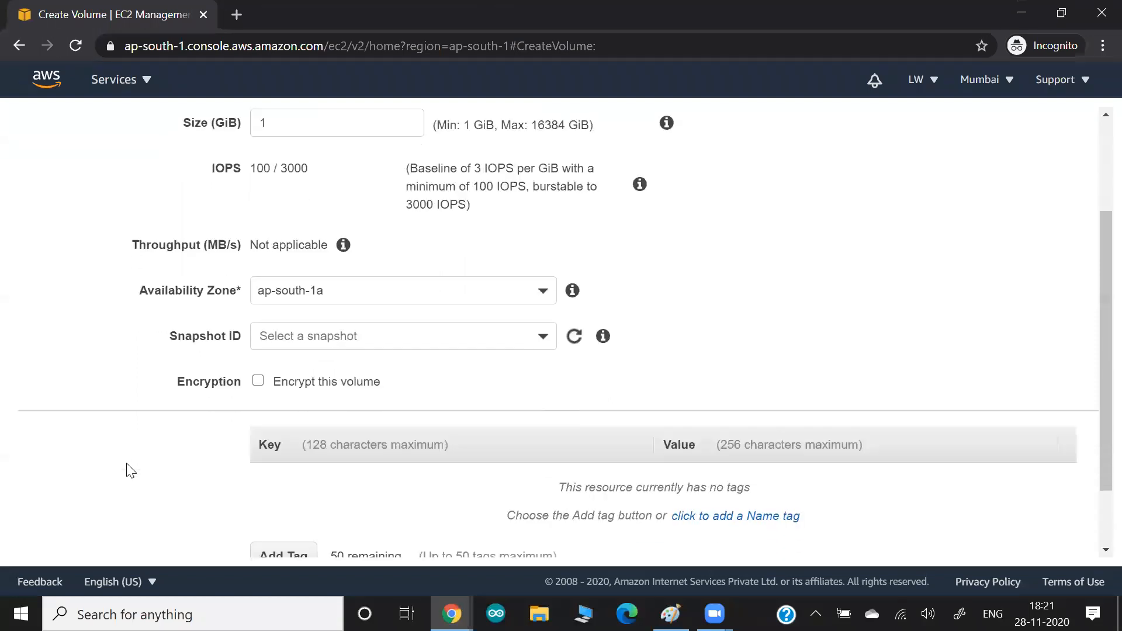
scroll(128, 469, down, 1)
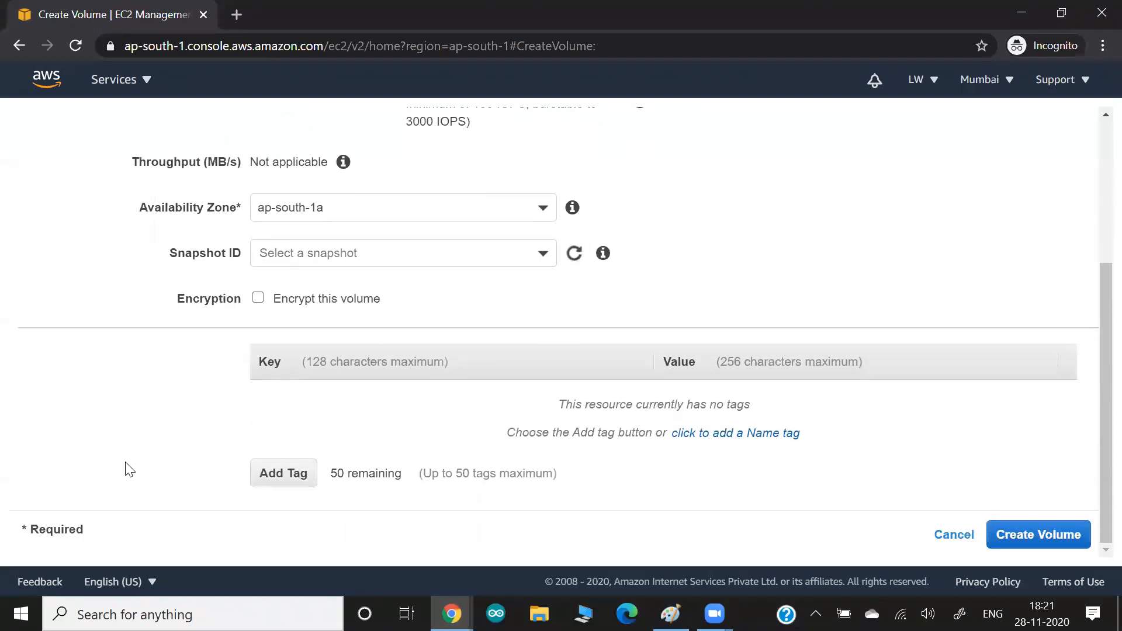
click(769, 433)
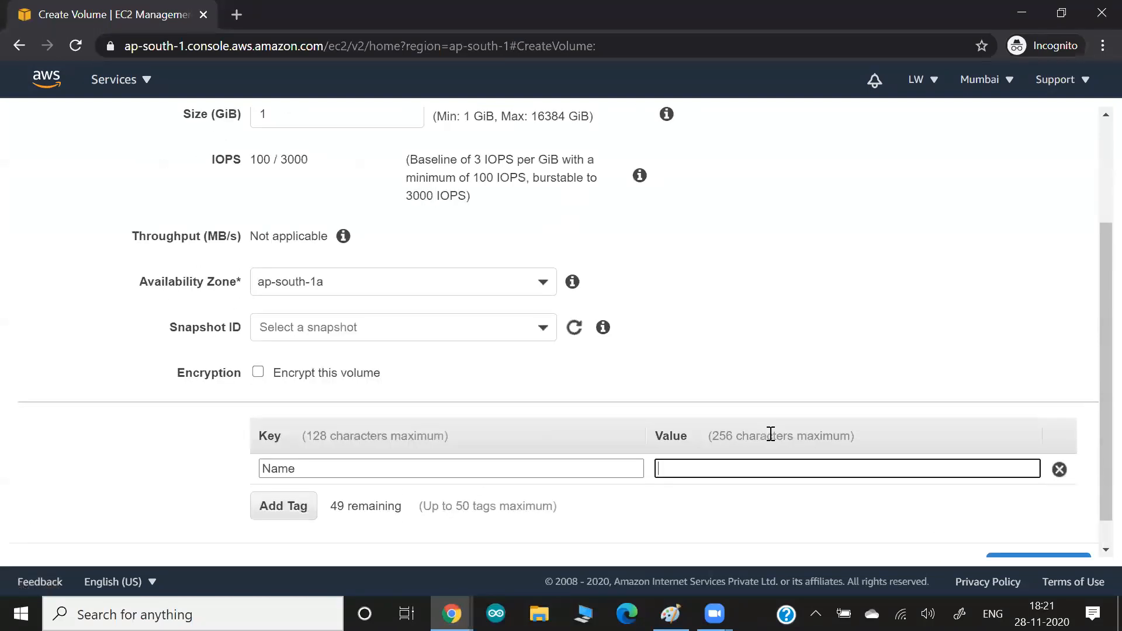
text(ens)
text(os1)
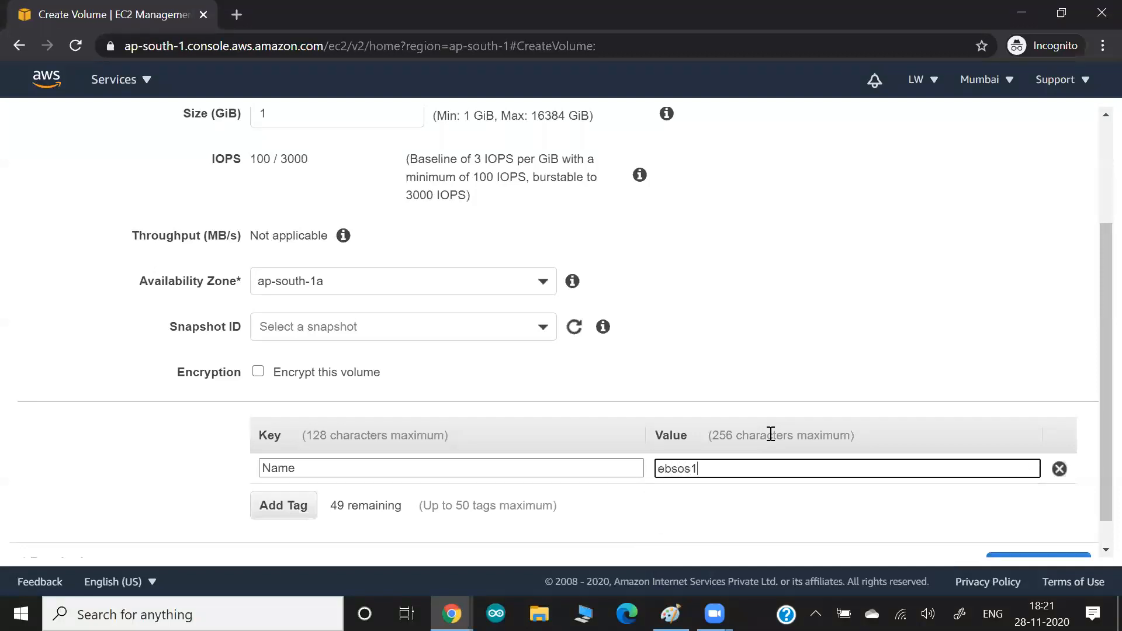
scroll(770, 434, down, 1)
click(1014, 533)
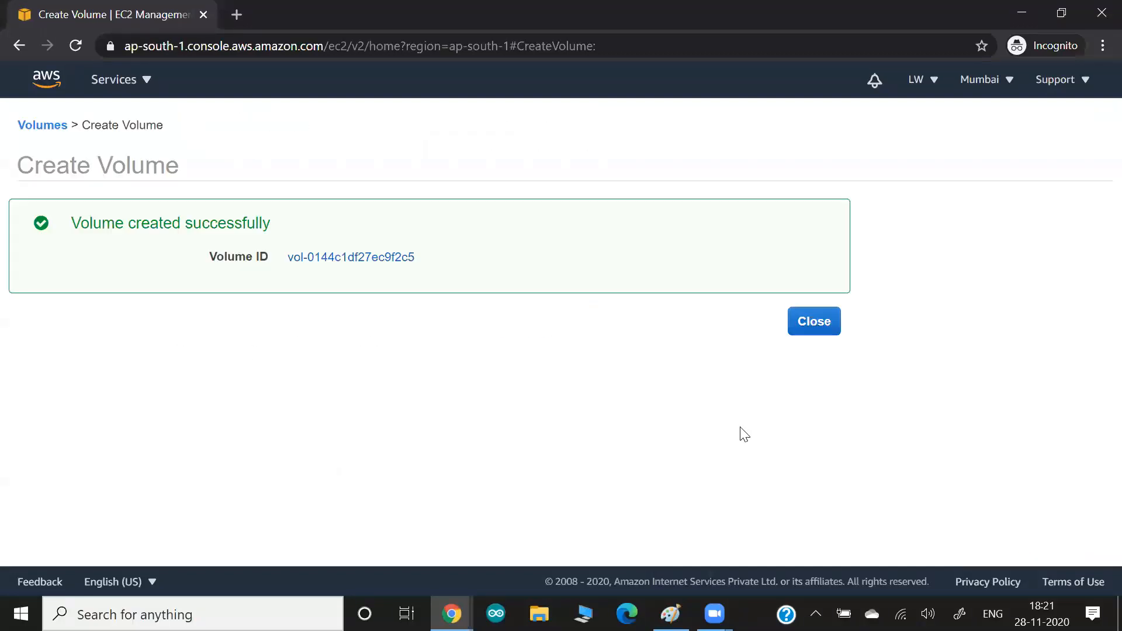
Open the newly created volume and attach it to the running osebs instance as device /dev/sdf
click(363, 260)
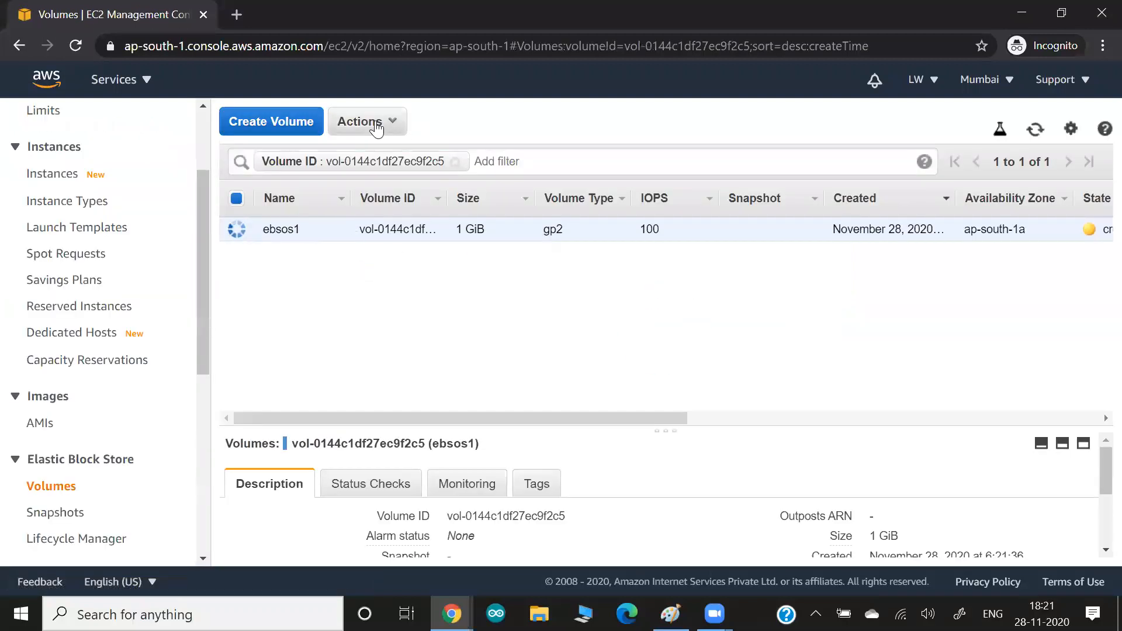
click(376, 129)
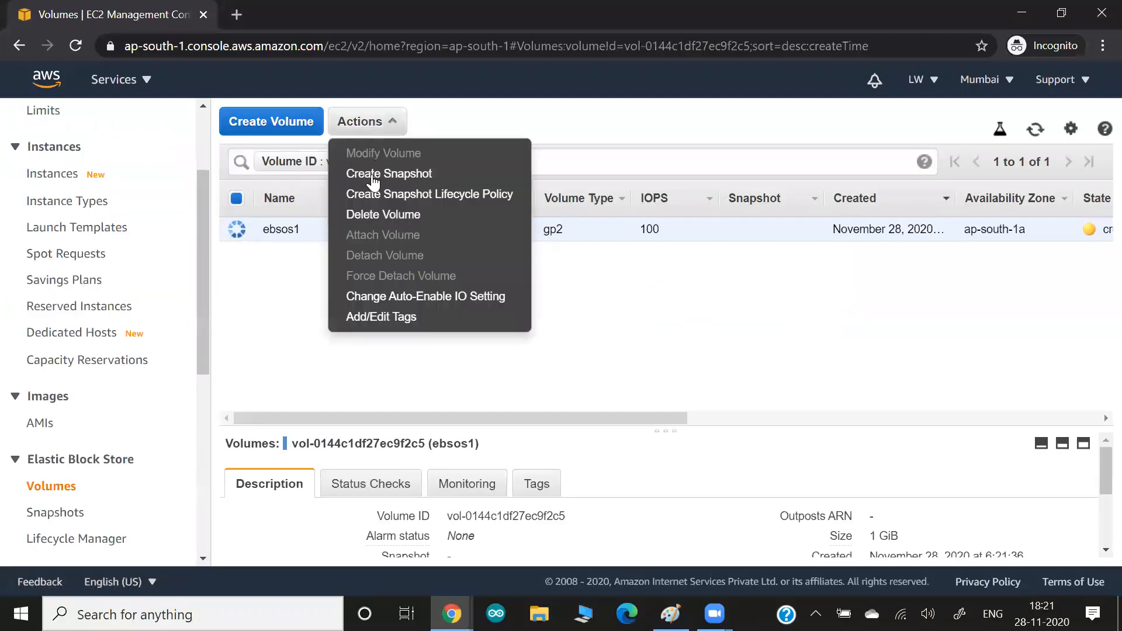
click(285, 348)
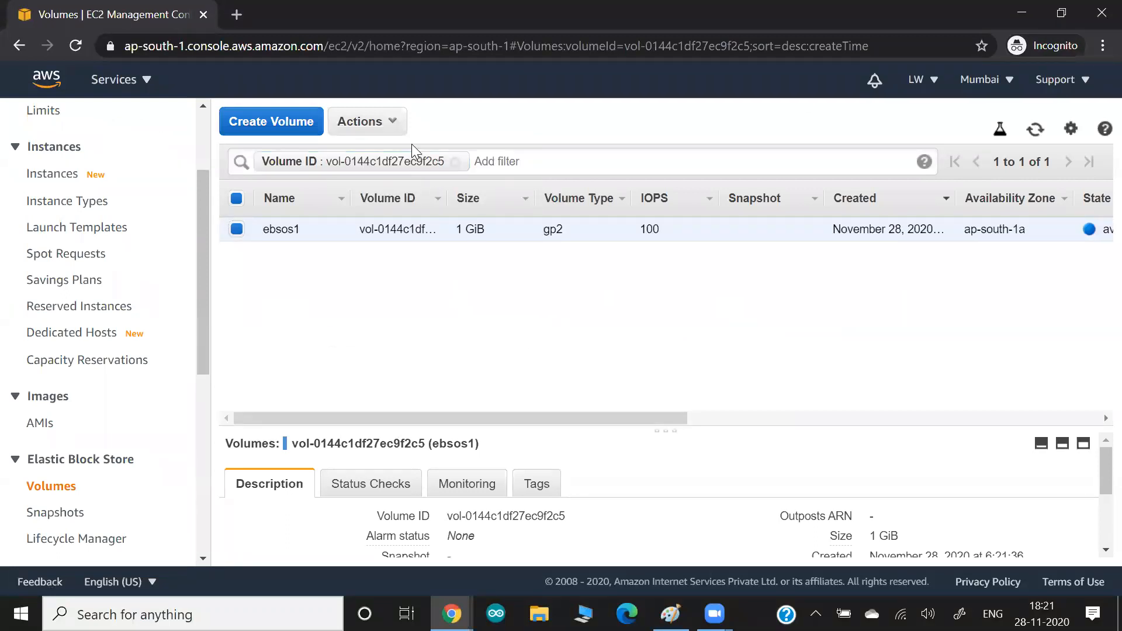
click(374, 123)
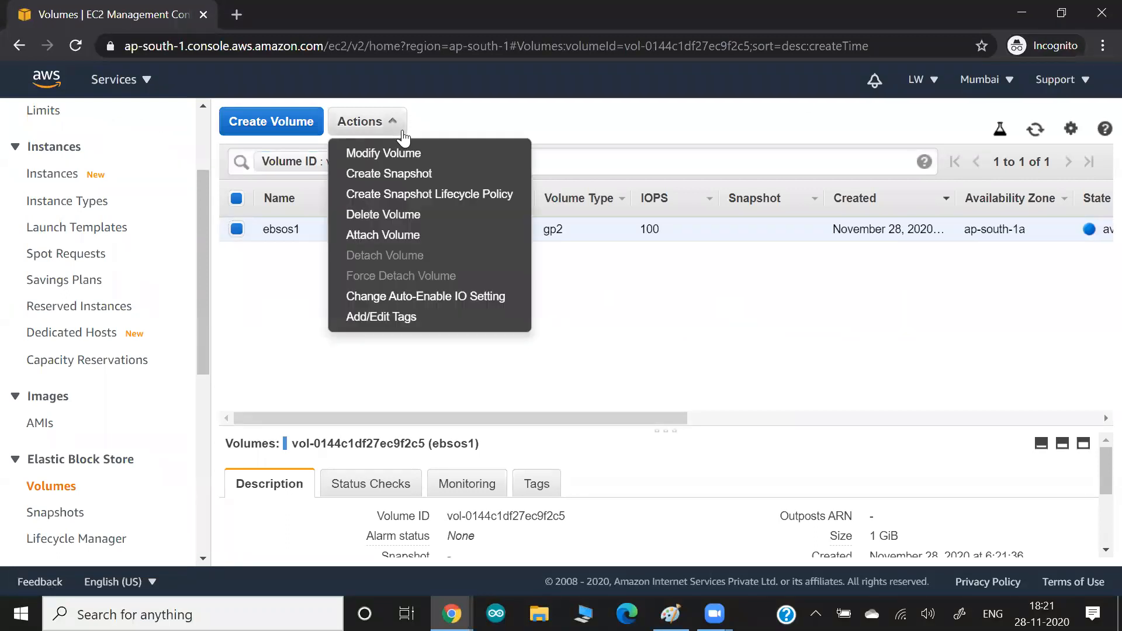
click(392, 234)
click(769, 321)
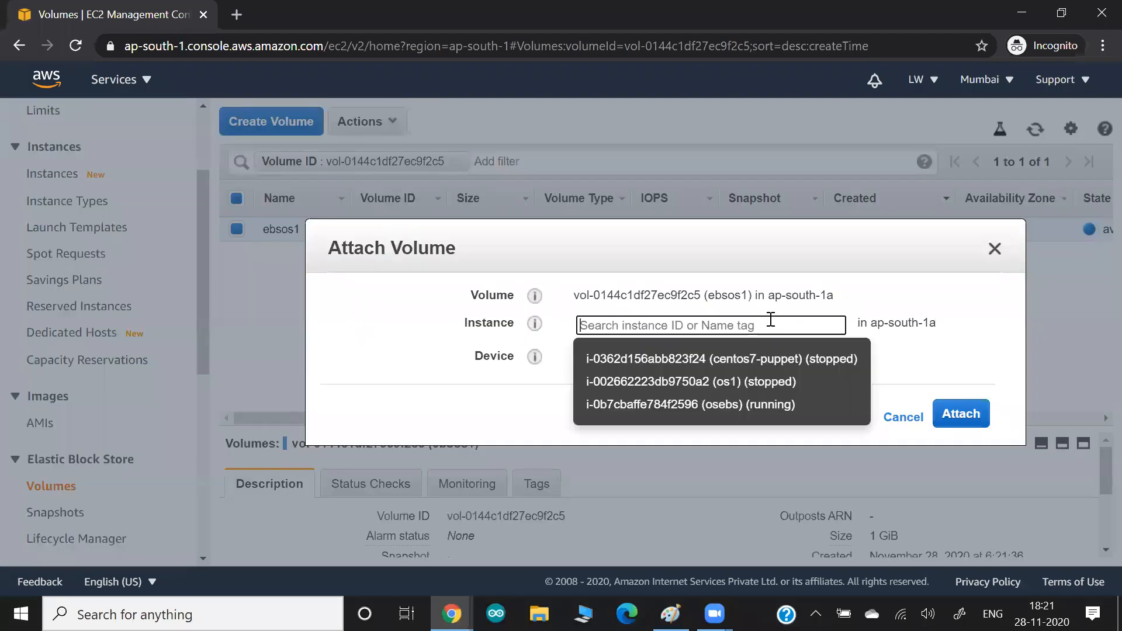
click(685, 407)
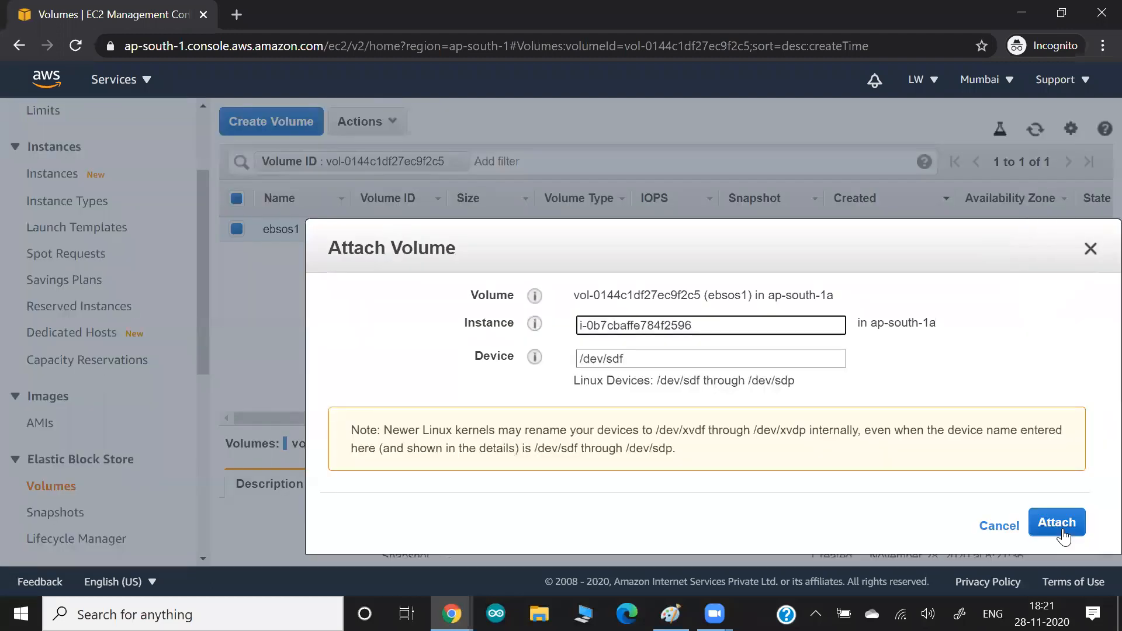
click(1062, 526)
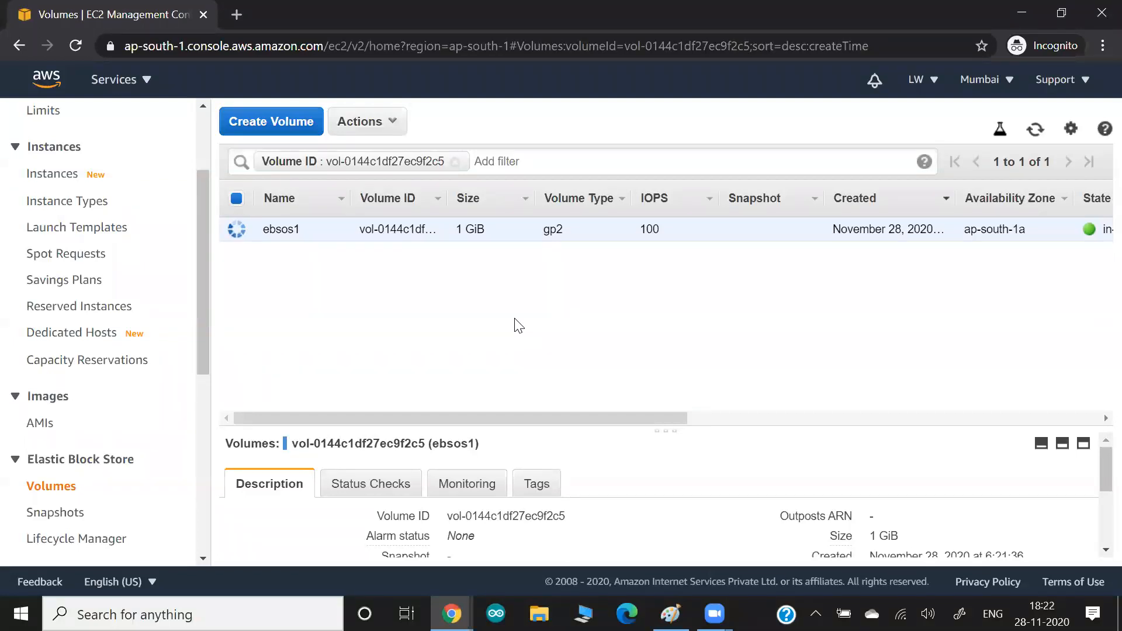
Switch to Paint, write Ansible in indigo in the blank area beside SAN, underline it and draw an arrow pointing at it
key(alt+Tab)
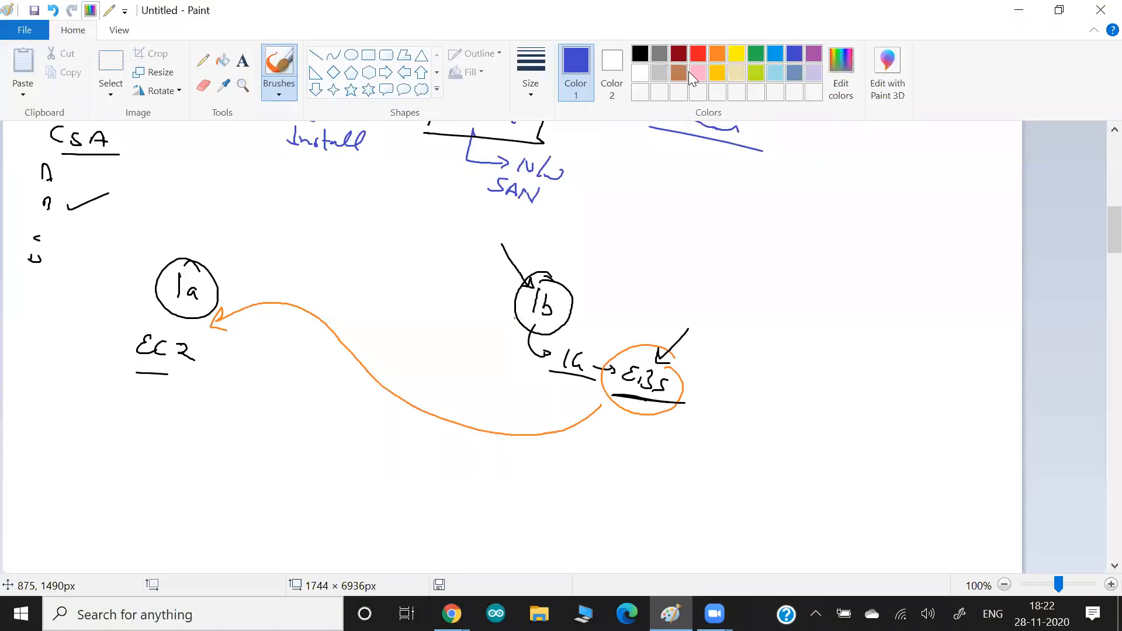
click(679, 55)
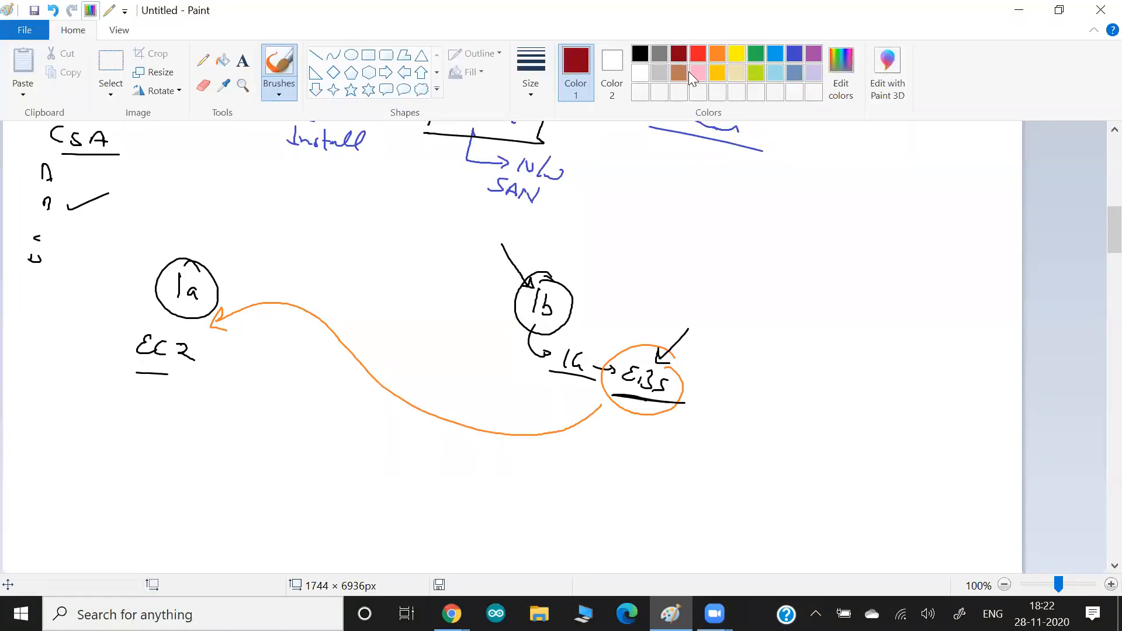
key(alt+Tab)
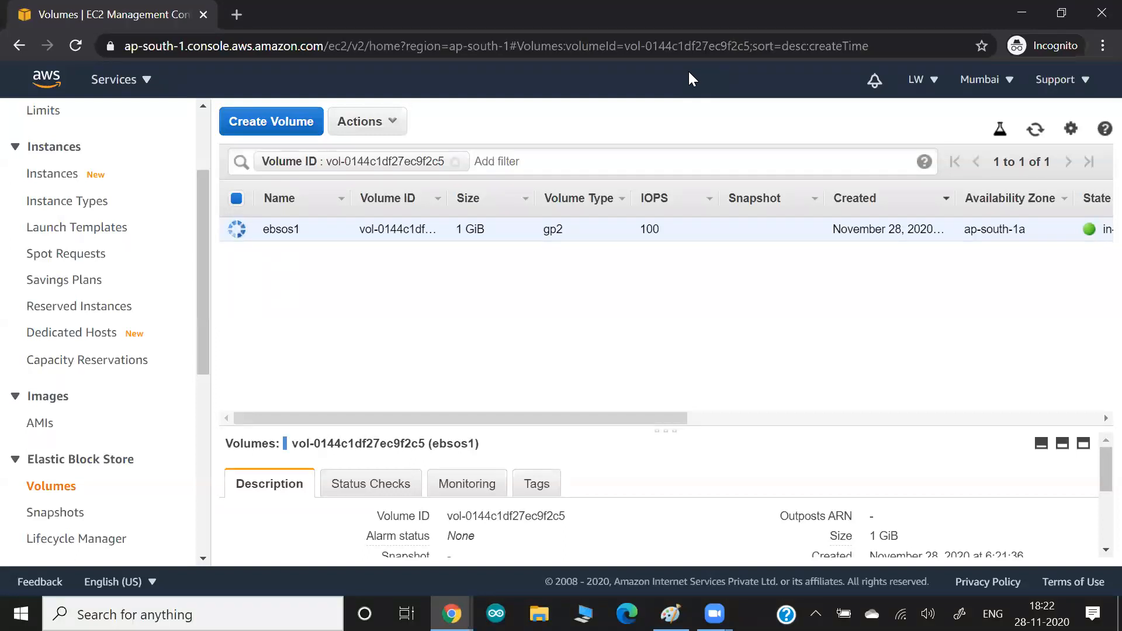
key(alt+Tab)
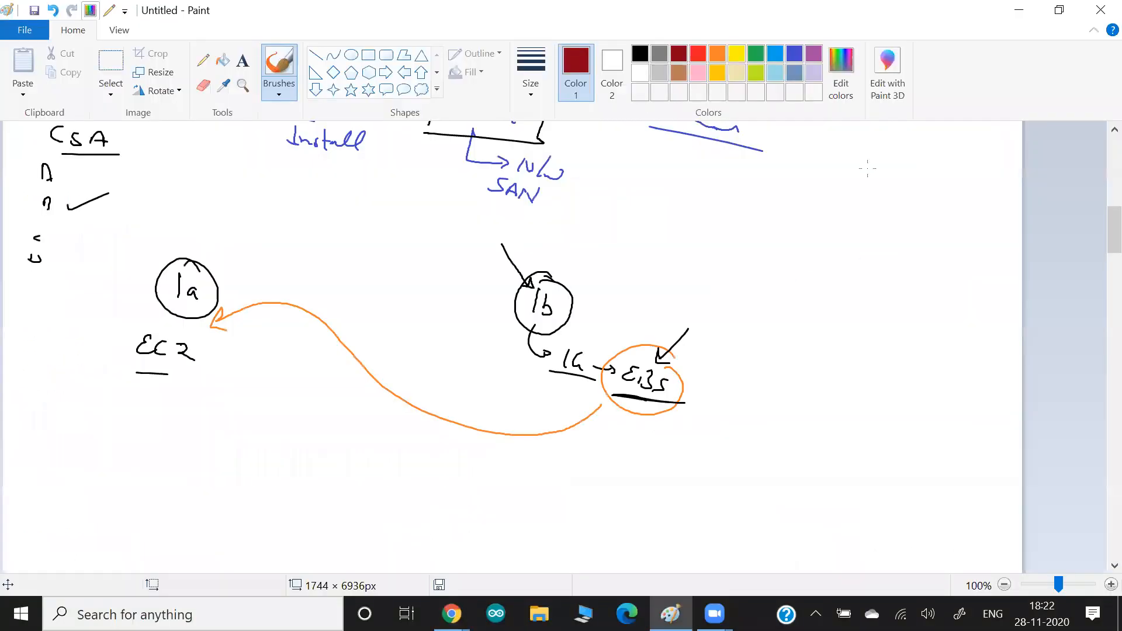
click(794, 53)
mouse_move(835, 185)
mouse_down()
mouse_move(910, 217)
mouse_move(829, 203)
mouse_up()
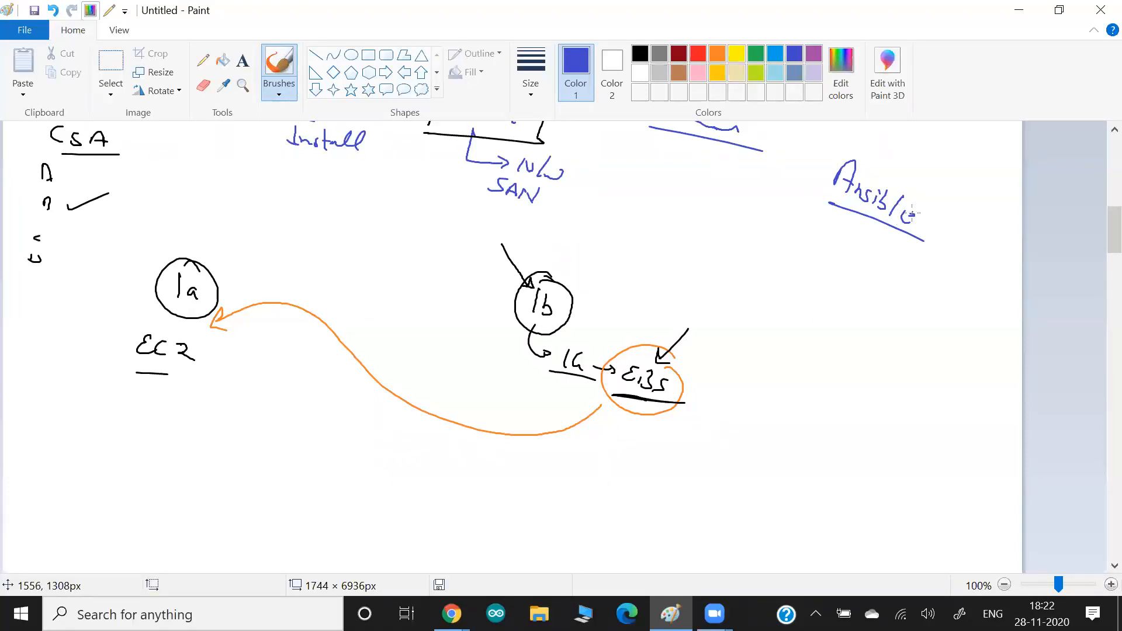
mouse_move(891, 265)
mouse_down()
mouse_move(870, 219)
mouse_move(862, 226)
mouse_move(894, 226)
mouse_up()
Write H.W. in indigo beside Ansible on the Paint canvas, underline it and draw a curved arrow from it to Ansible
key(alt+Tab)
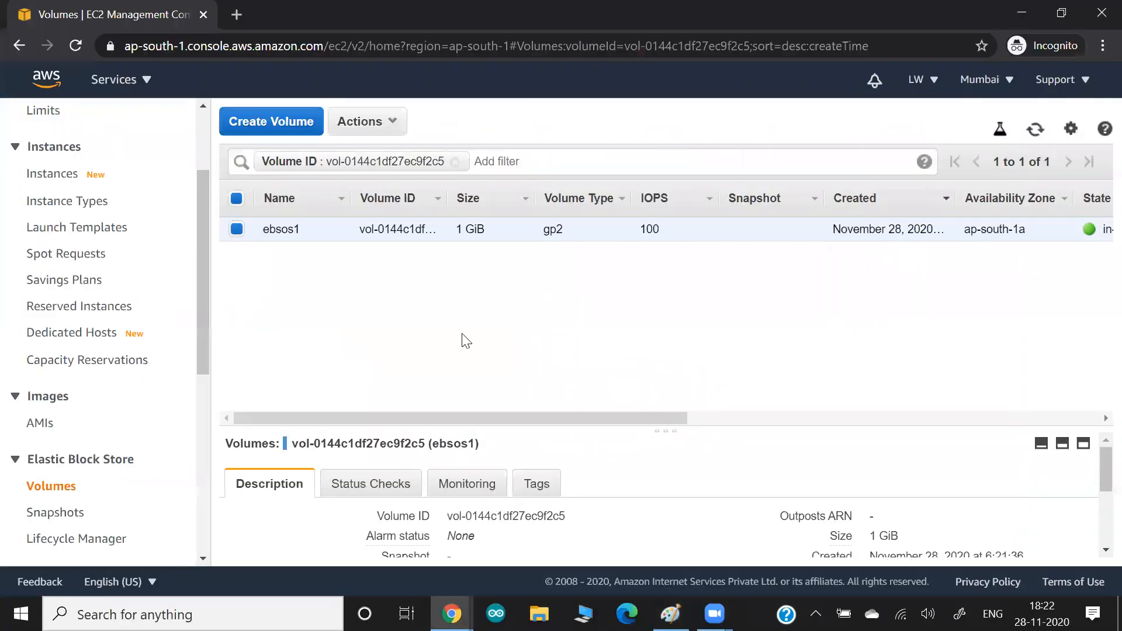
key(alt+Tab)
key(alt+Tab)
key(alt+Tab)
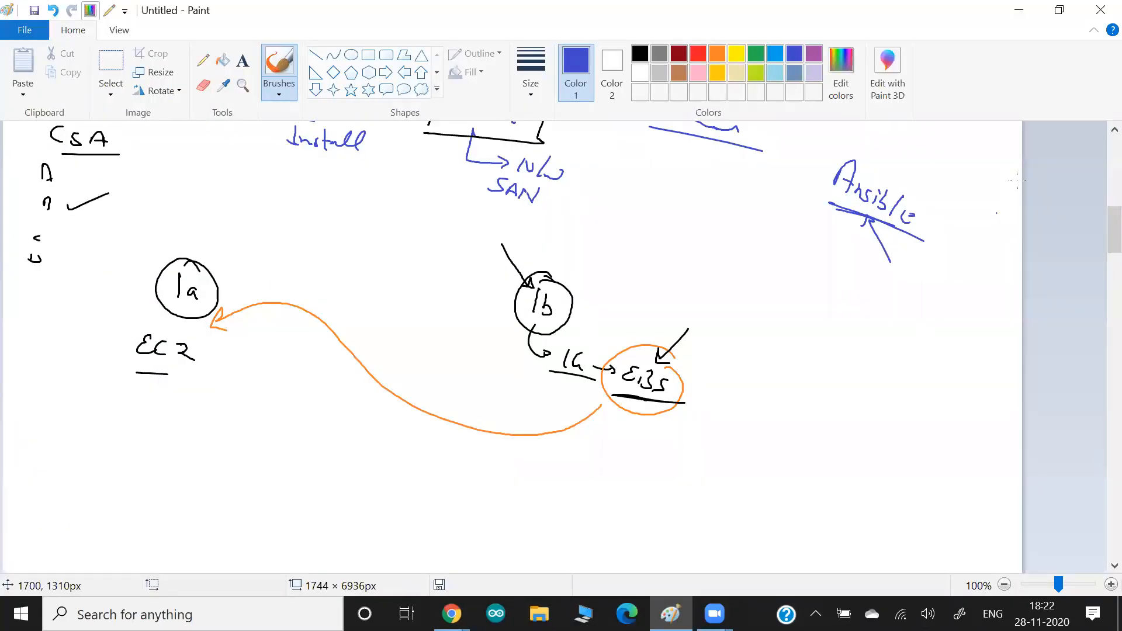
mouse_move(929, 156)
mouse_down()
mouse_move(921, 175)
mouse_move(939, 178)
mouse_up()
mouse_move(938, 164)
mouse_down()
mouse_move(931, 177)
mouse_move(978, 208)
mouse_move(898, 231)
mouse_up()
click(966, 193)
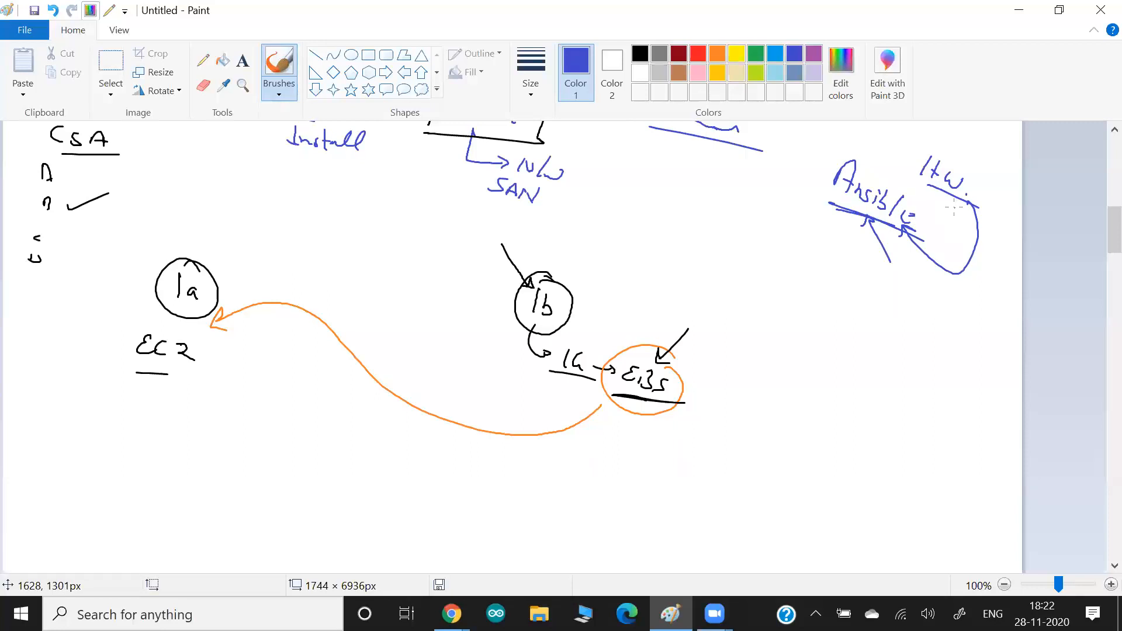
Switch back to the browser and connect to the osebs instance through EC2 Instance Connect with the default user name ec2-user
key(alt+Tab)
key(alt+Tab)
key(alt+Tab)
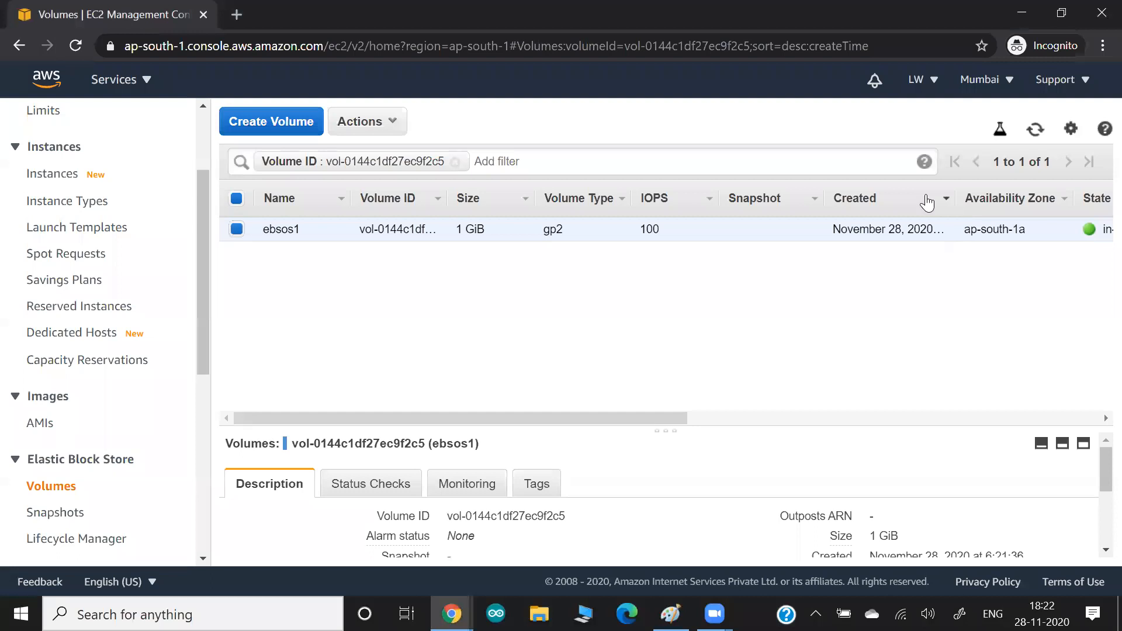
click(63, 175)
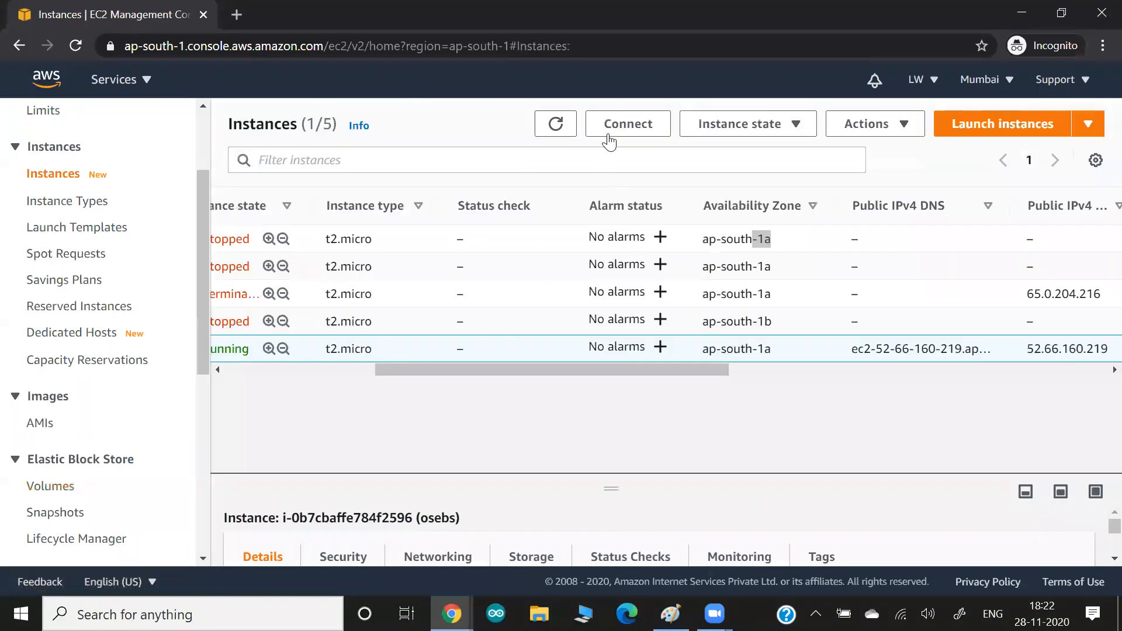
click(611, 130)
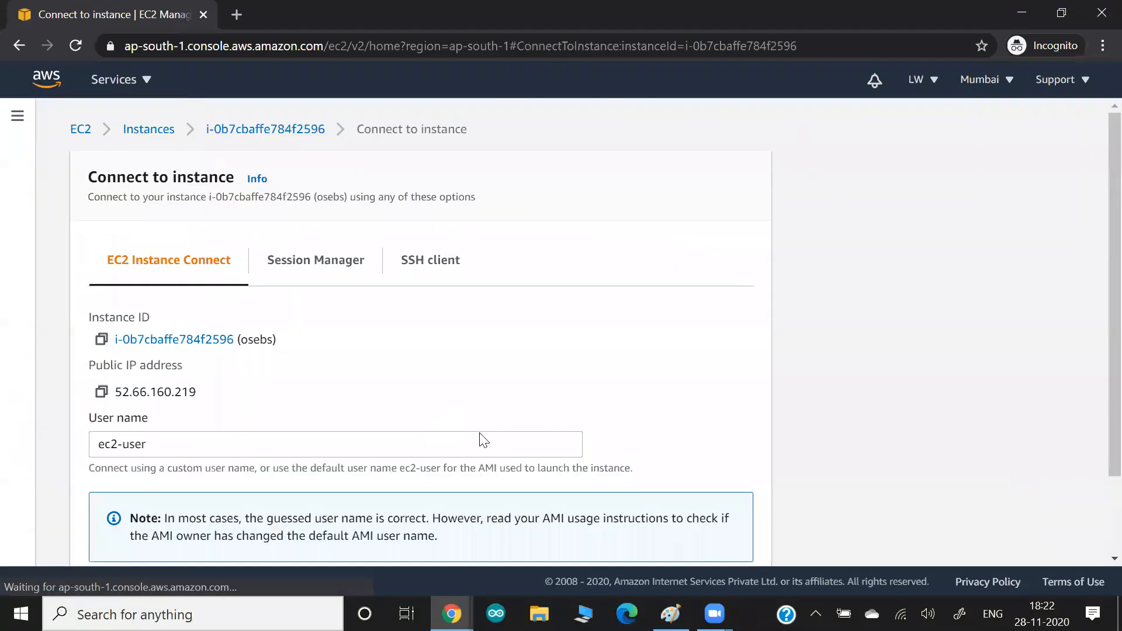
scroll(746, 546, down, 2)
click(742, 539)
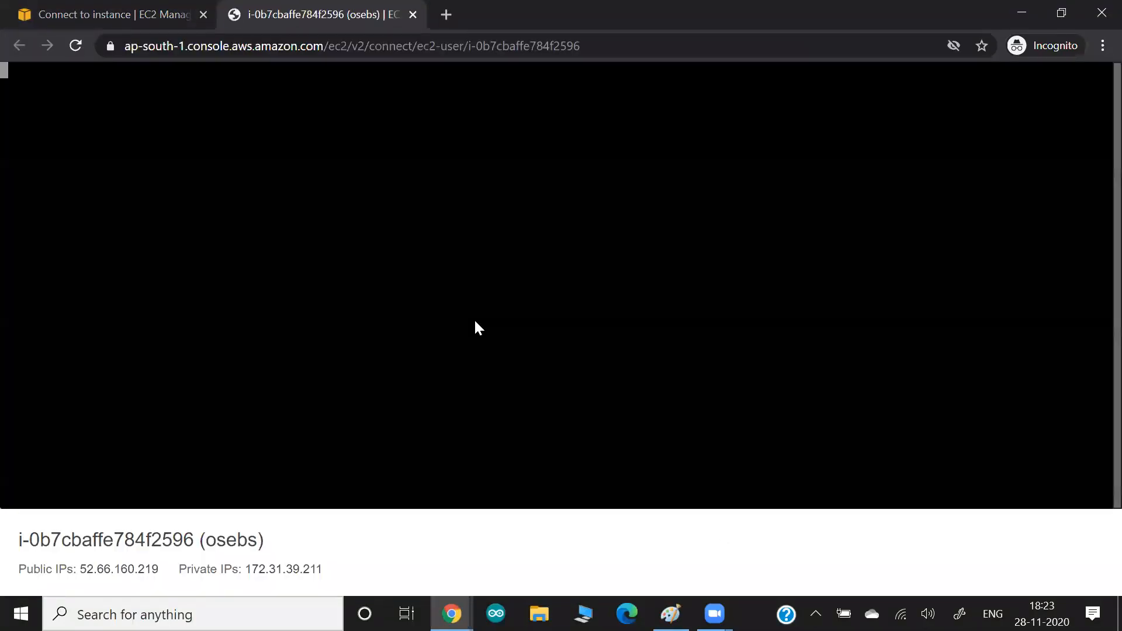
Become root with sudo su - and list the instance's disks with fdisk -l, checking the /dev/xvdf entry
text(ds)
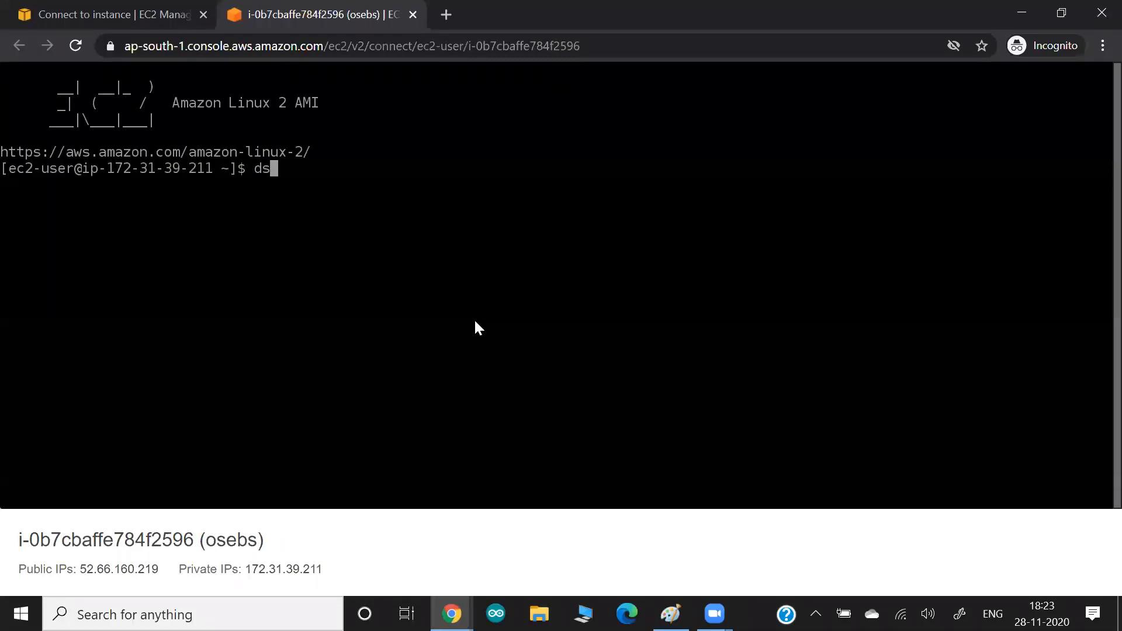
key(BackSpace)
key(BackSpace)
text(sudo su  -)
key(Return)
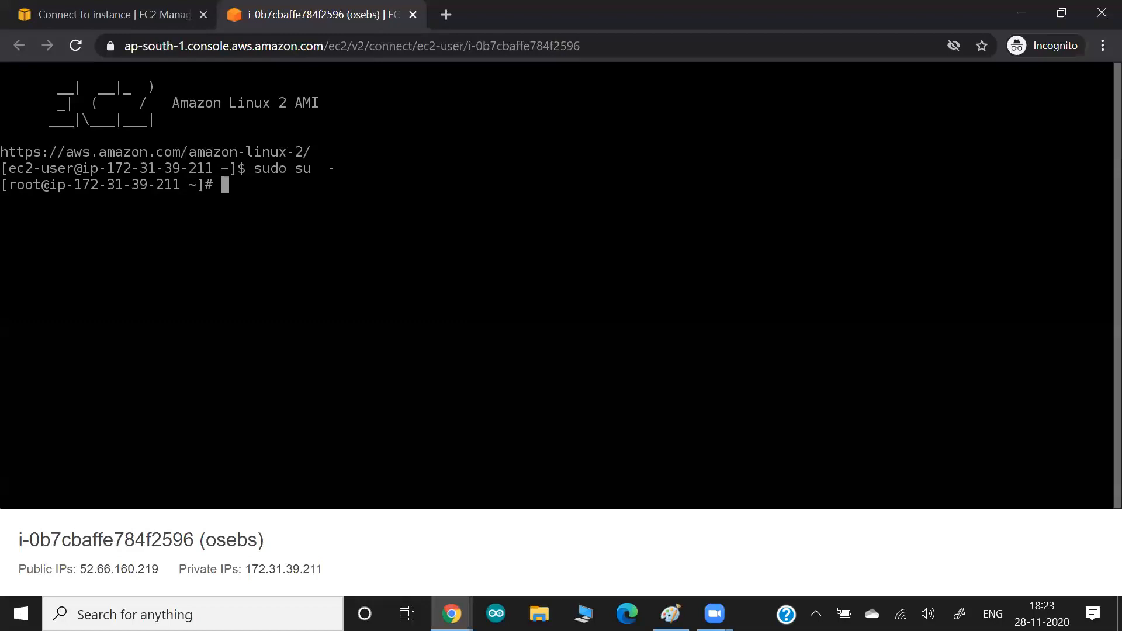
text(fdisk -l)
key(Return)
drag(31, 428, 174, 425)
click(173, 426)
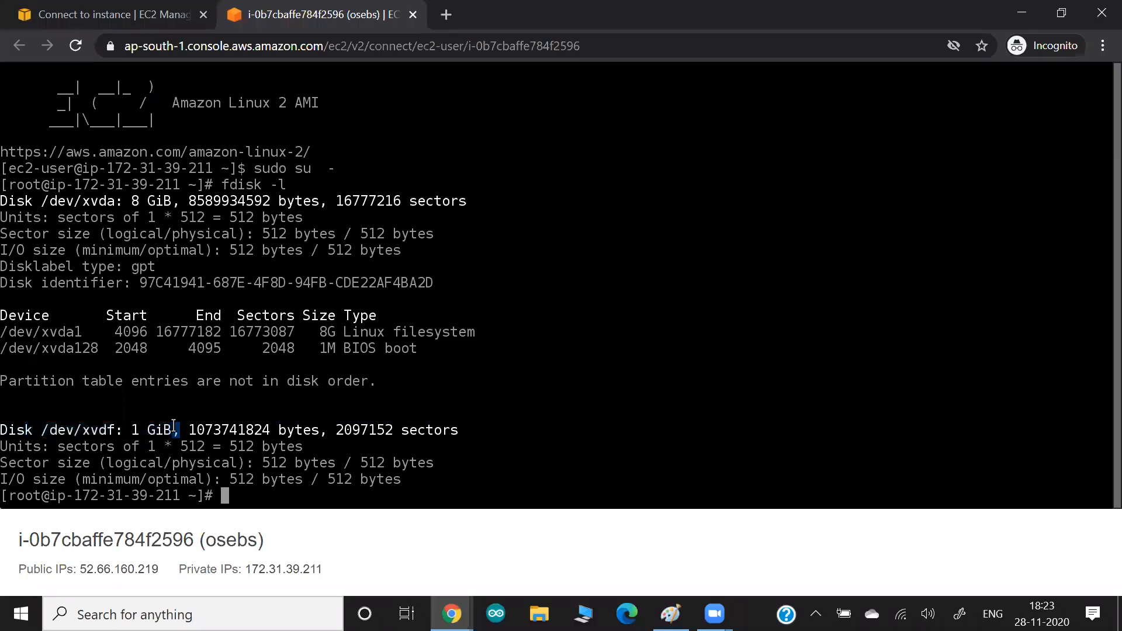
Run fdisk on /dev/xvdf and add a new primary partition, accepting the default number, first sector and last sector
text(fdisk  /dev/xvdf)
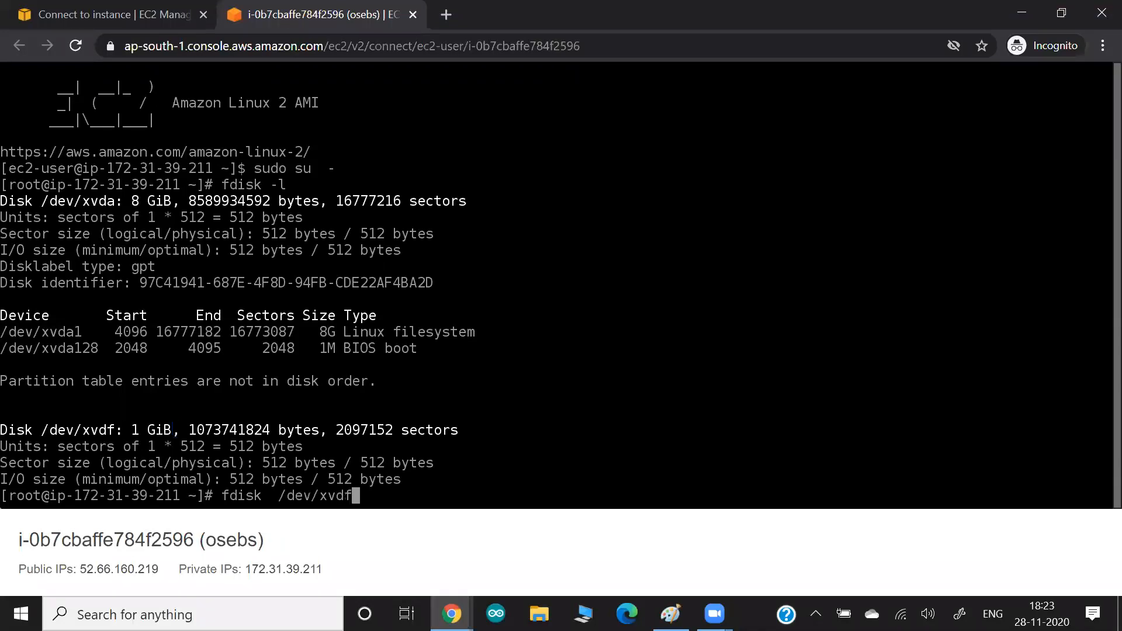
key(Return)
text(n)
key(Return)
key(Return)
key(Return)
key(Return)
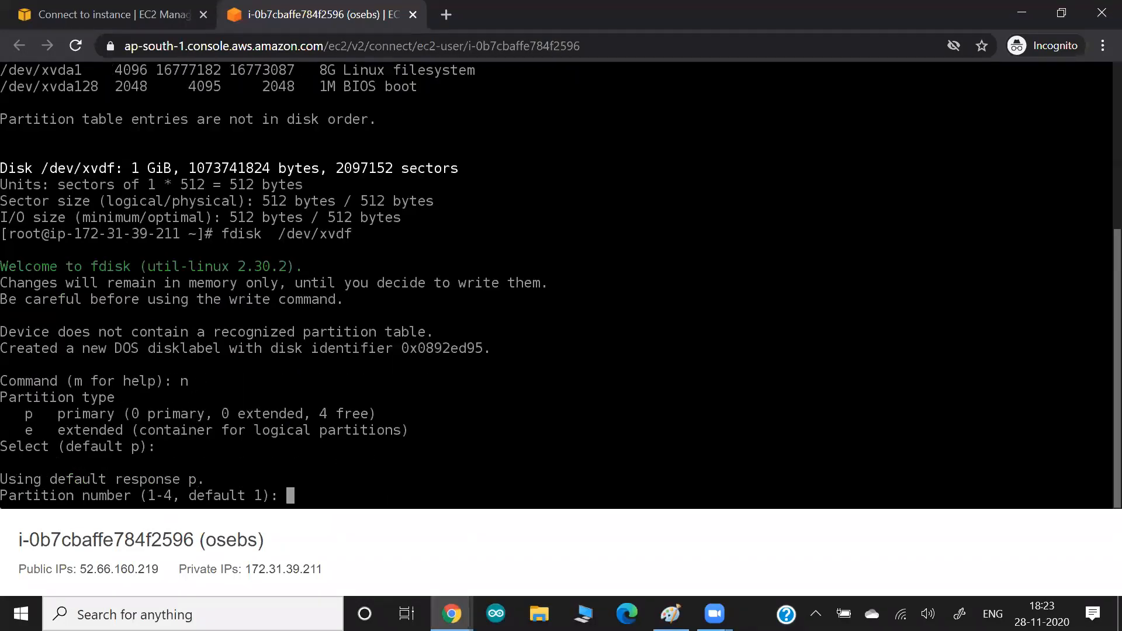
key(Return)
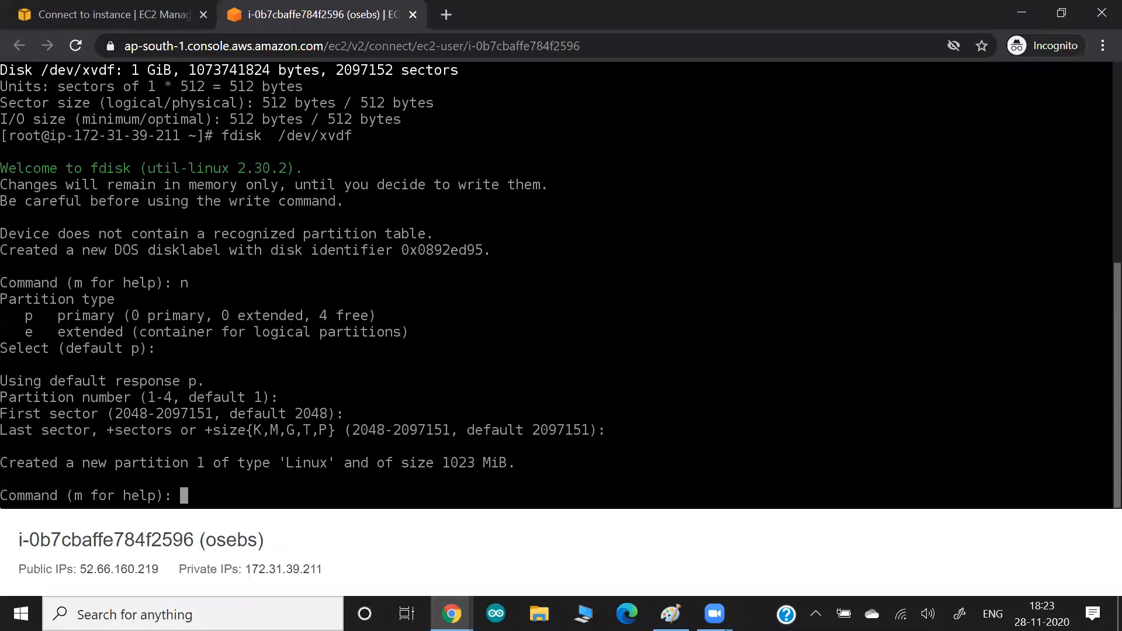
Print the partition table of /dev/xvdf in fdisk and write the changes to disk
text(p)
key(Return)
text(w)
key(Return)
List the disks again with fdisk -l and check the /dev/xvdf1 partition entry
key(Up)
key(Up)
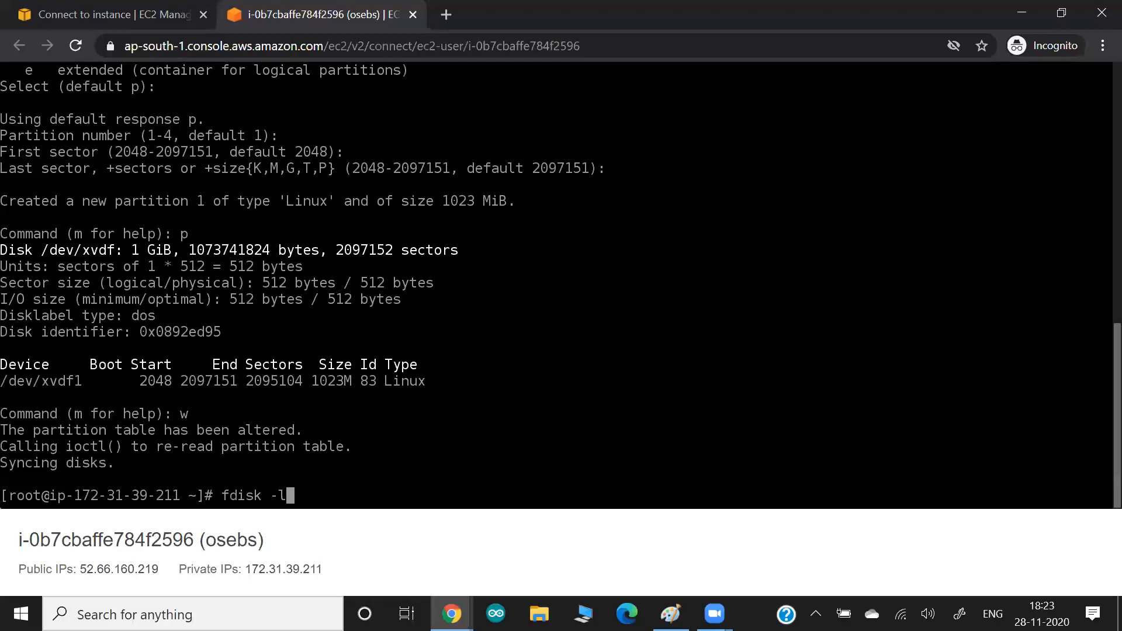
key(Return)
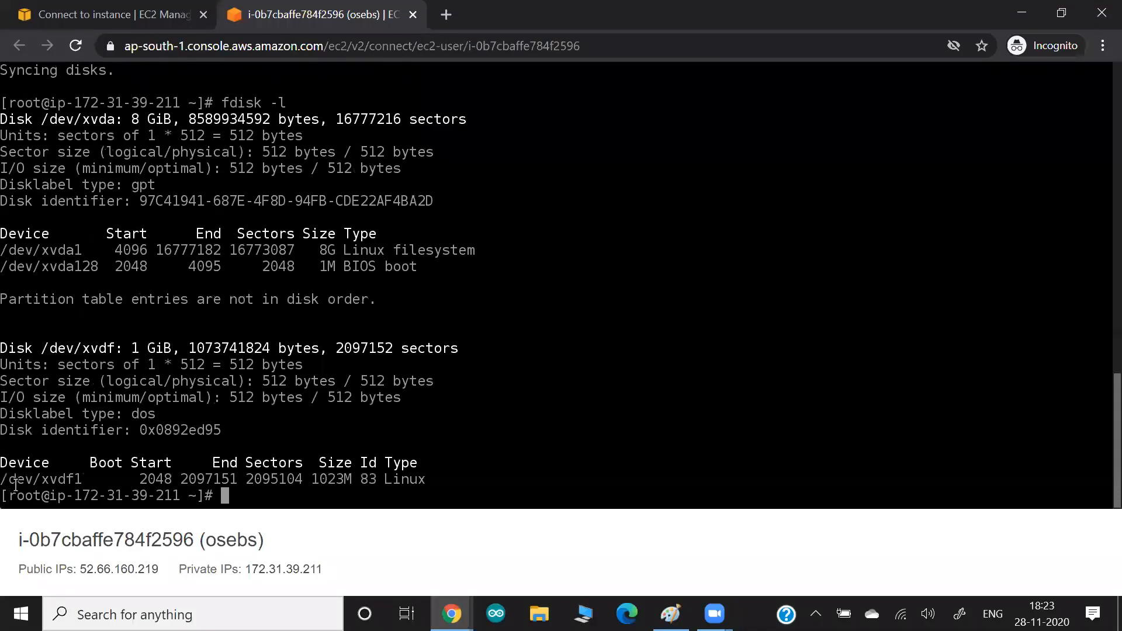
drag(12, 482, 105, 482)
Format /dev/xvdf1 with mkfs.ext4 and create the directory /test
text(mkd)
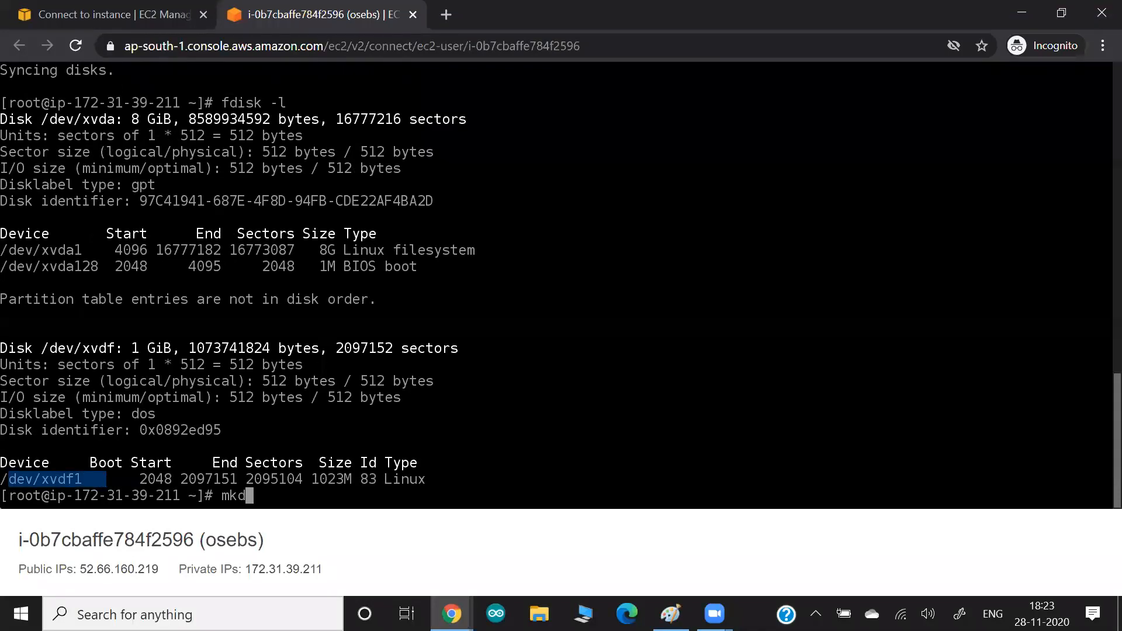
text(s.ext4 /dev/xvdf)
key(Tab)
key(Tab)
text(1)
key(Return)
text(mkdir /test)
key(Return)
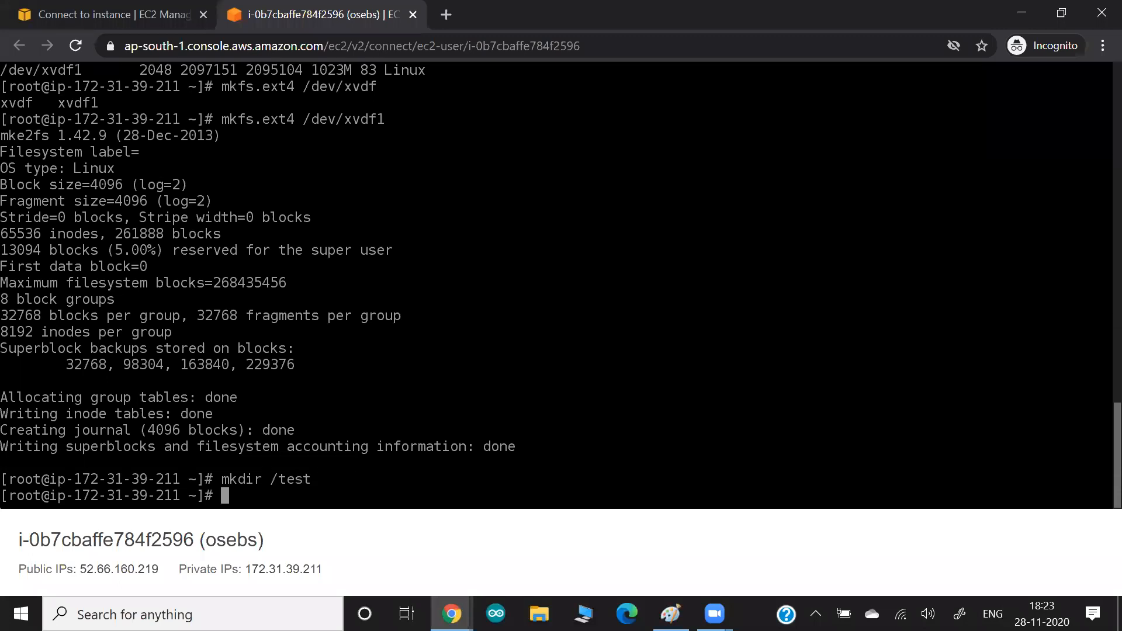
Mount the /dev/xvdf1 partition on the /test directory
key(Up)
key(Up)
text(/)
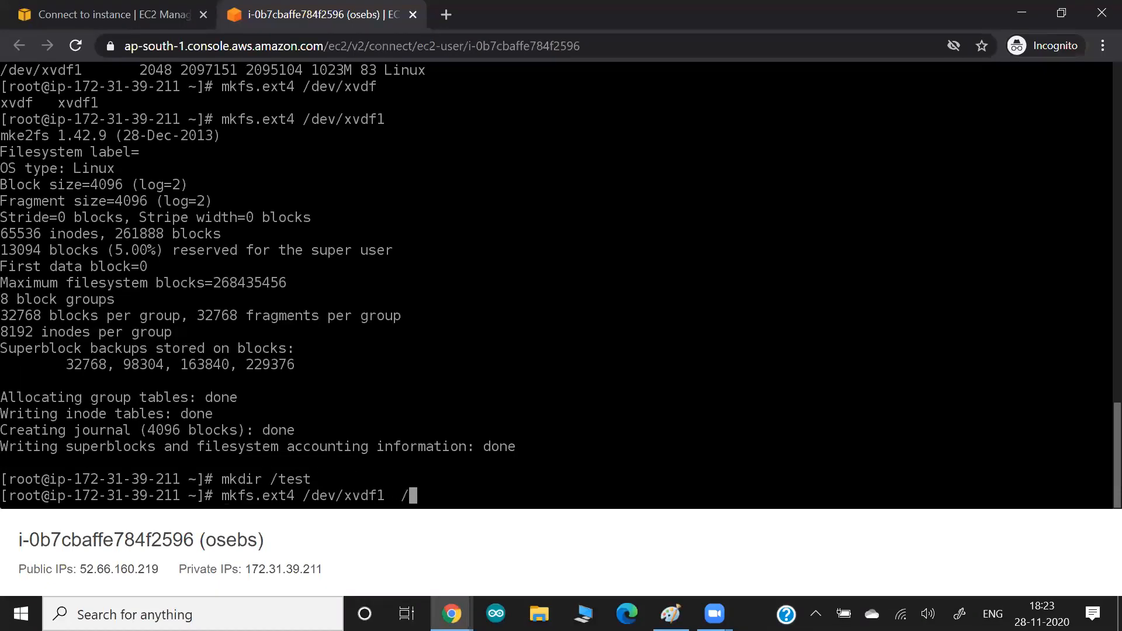
text(test)
key(Home)
key(Delete)
key(Delete)
key(Delete)
key(Delete)
key(Delete)
key(Delete)
key(Delete)
key(Delete)
key(Delete)
text(monut)
key(Return)
key(Up)
key(Home)
key(Delete)
key(Delete)
key(Delete)
key(Delete)
key(Delete)
text(mount)
key(Return)
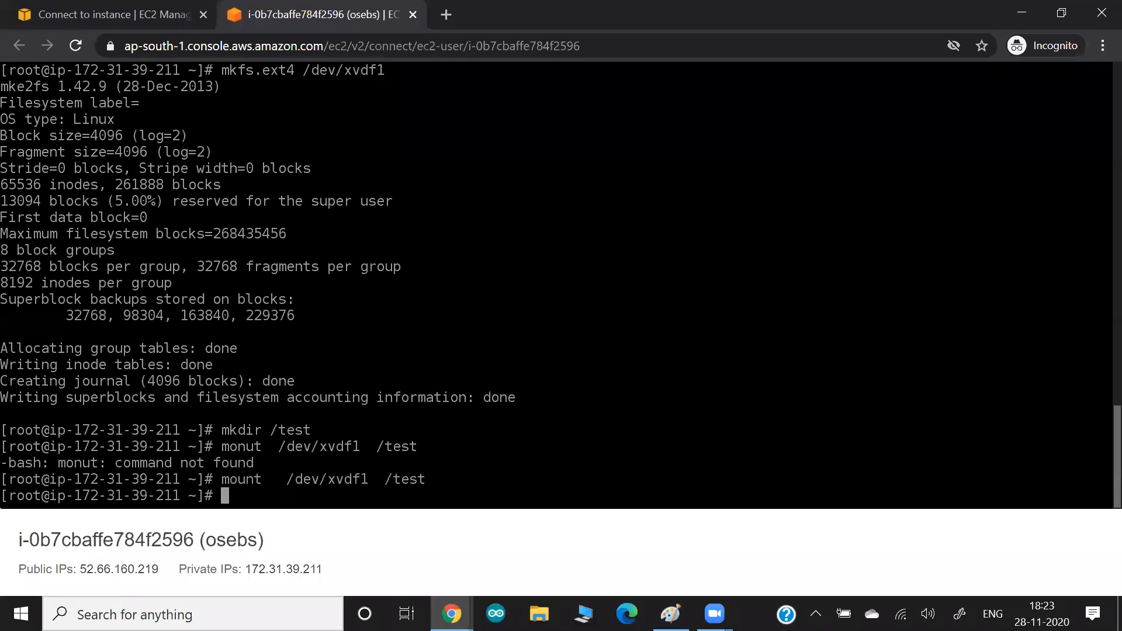
Change into /test and create the file lw.txt with cat, containing the line "LW !!"
text(cd /test)
key(Return)
text(c)
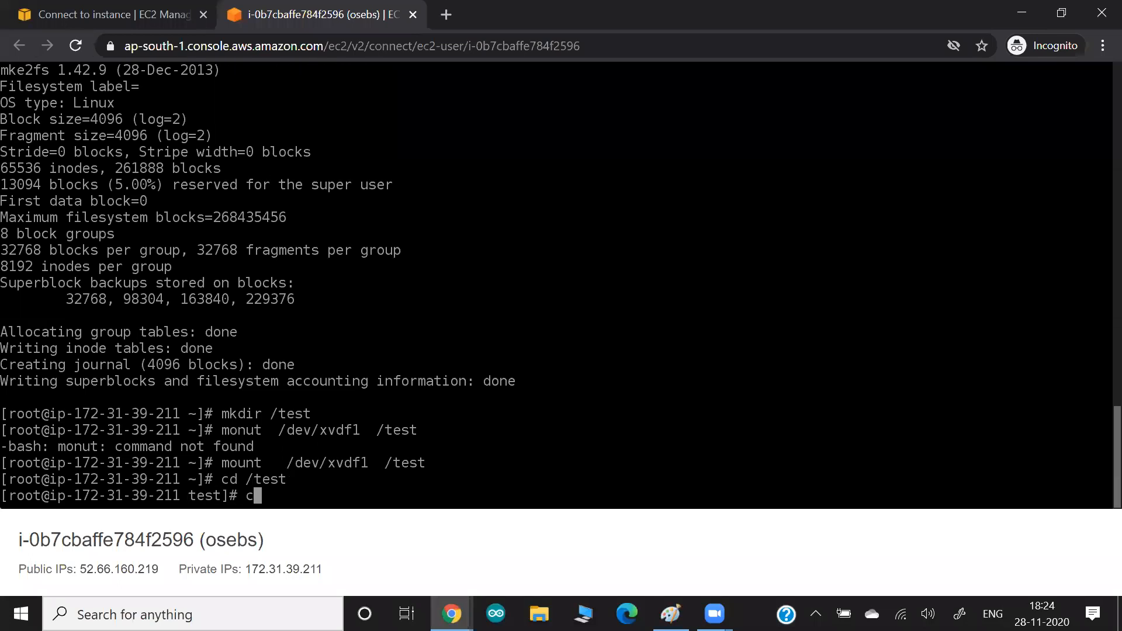
text(agt > lw.txt)
key(Return)
text(cat > lw.tx)
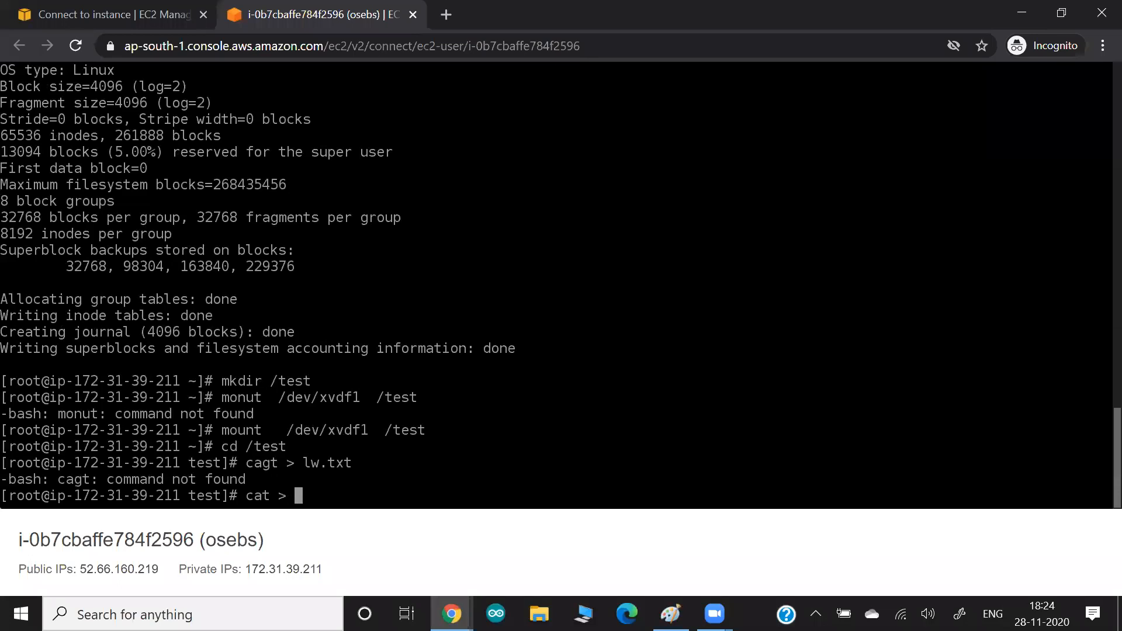
text(t)
key(Return)
text(LW !!)
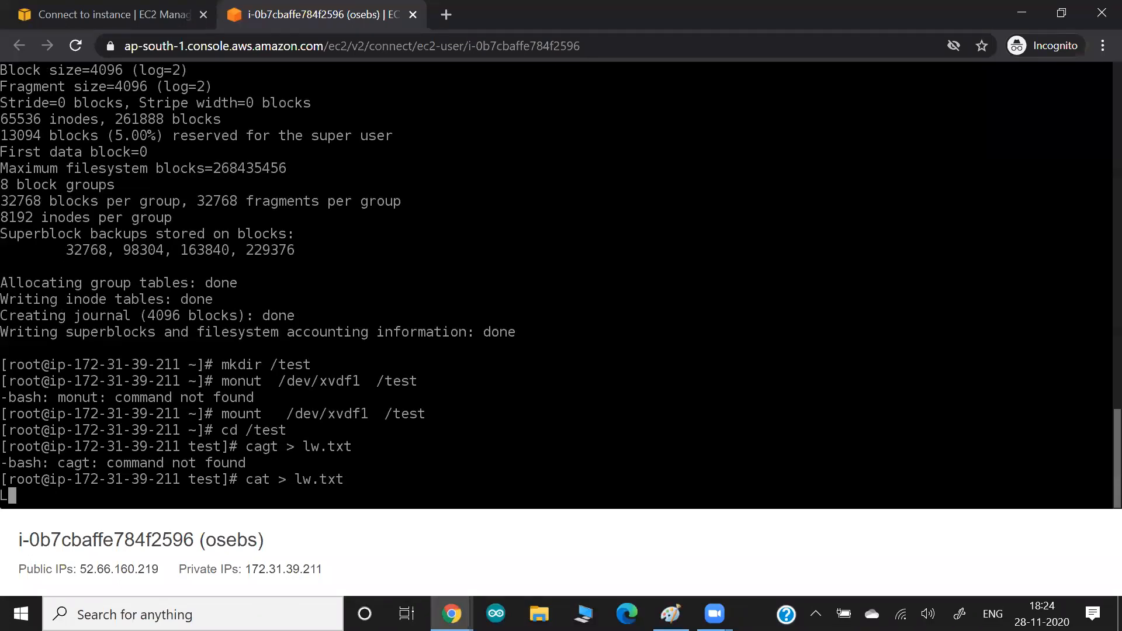
key(Return)
key(ctrl+d)
List the directory's files, display the contents of lw.txt and print the working directory
text(ls)
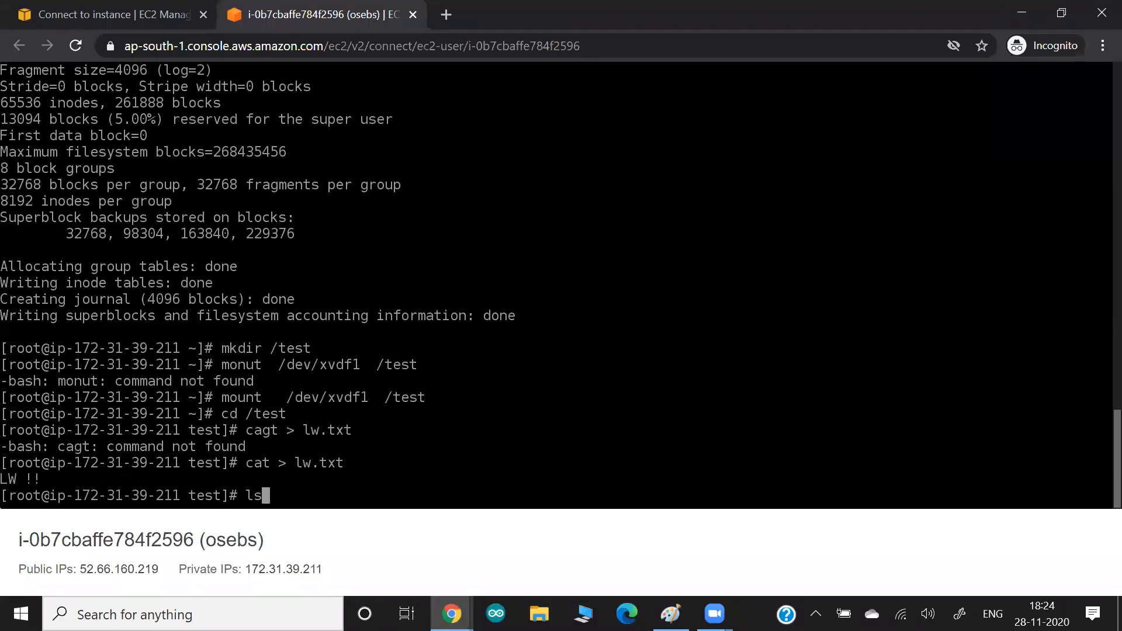
key(Return)
text(cat lw.txt)
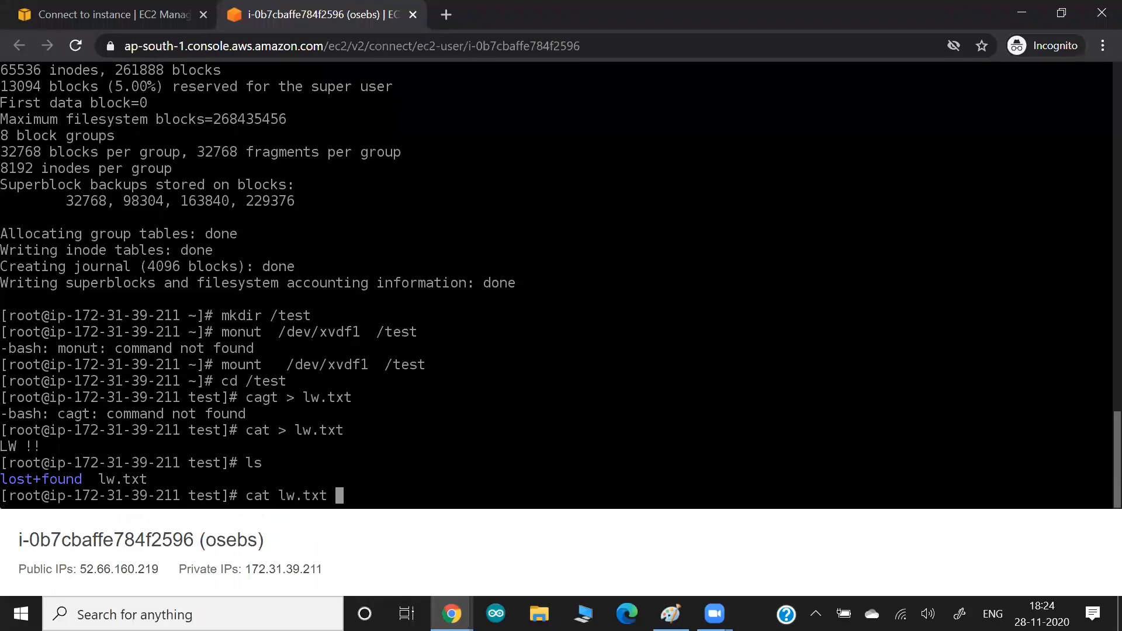
key(Return)
text(pwd)
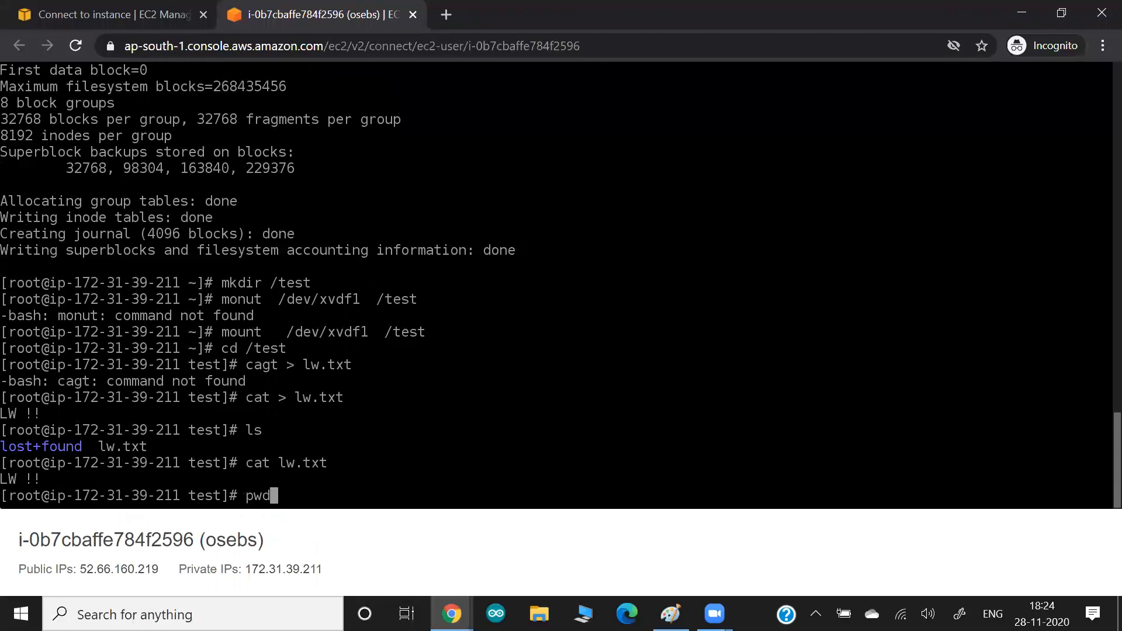
key(Return)
Show filesystem usage with df -h, checking the /dev/xvdf1 entry, and list the disks with fdisk -l
text(df -h)
key(Return)
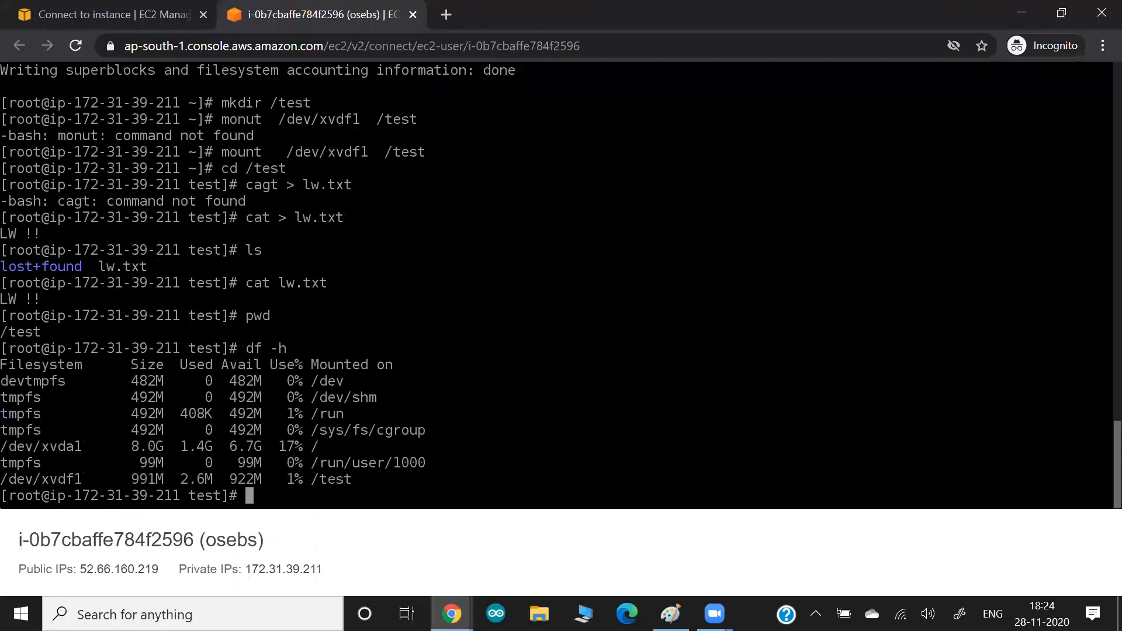
drag(42, 479, 103, 479)
text(fdisk)
key(BackSpace)
key(BackSpace)
key(BackSpace)
key(BackSpace)
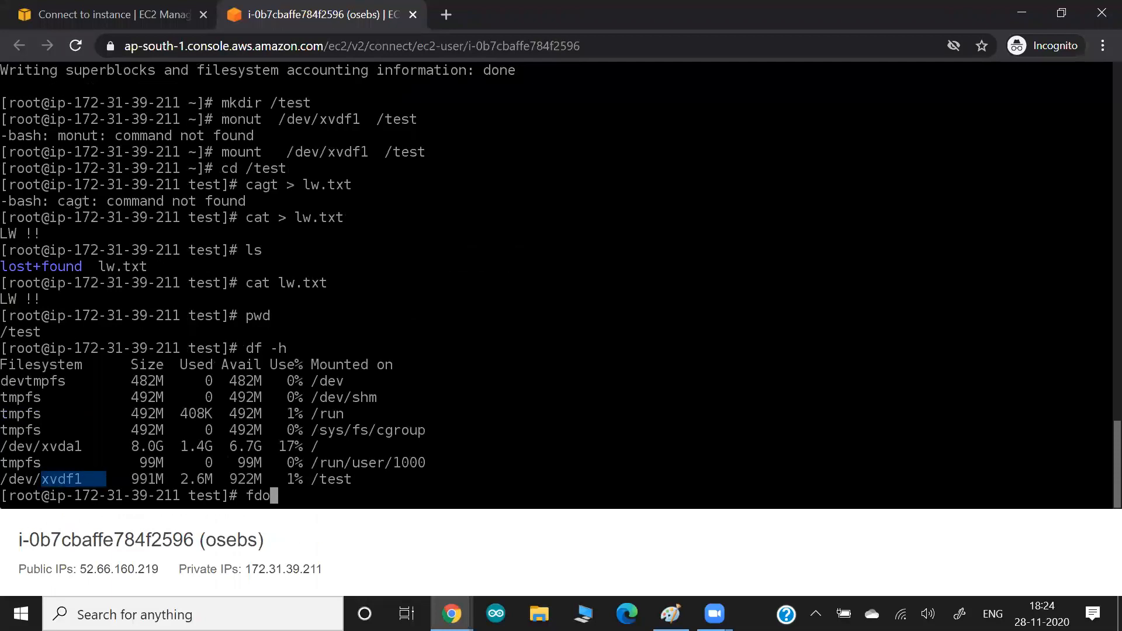
text(isk  -l)
key(Return)
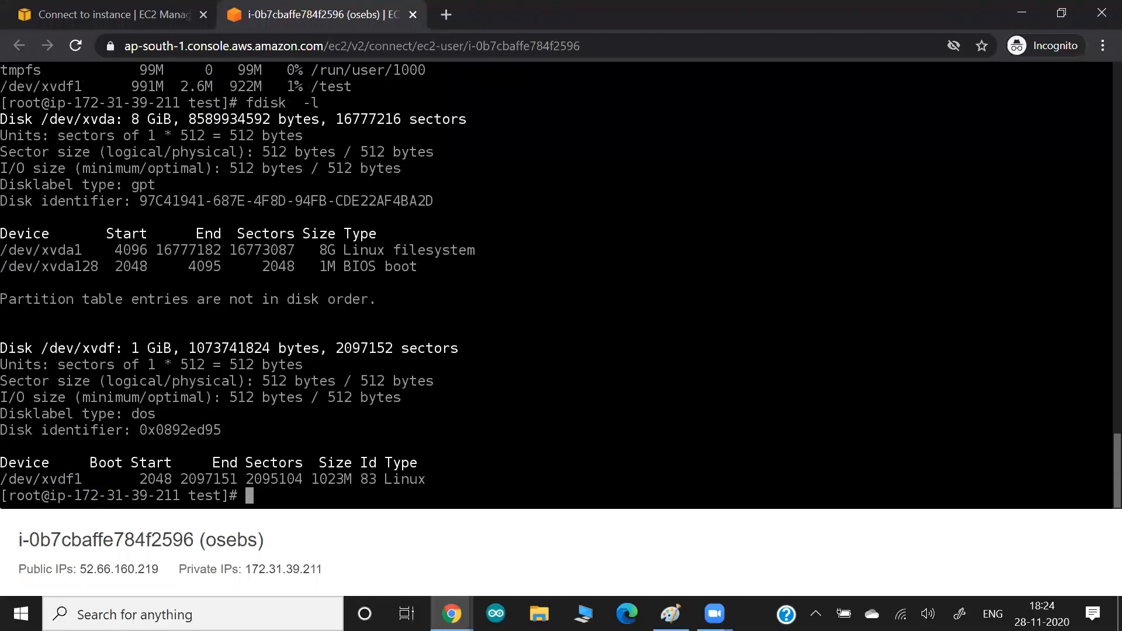
Copy the device name "/dev/xvdf:" from the fdisk output and paste it into the untitled Google Docs document
drag(46, 352, 128, 354)
key(ctrl+c)
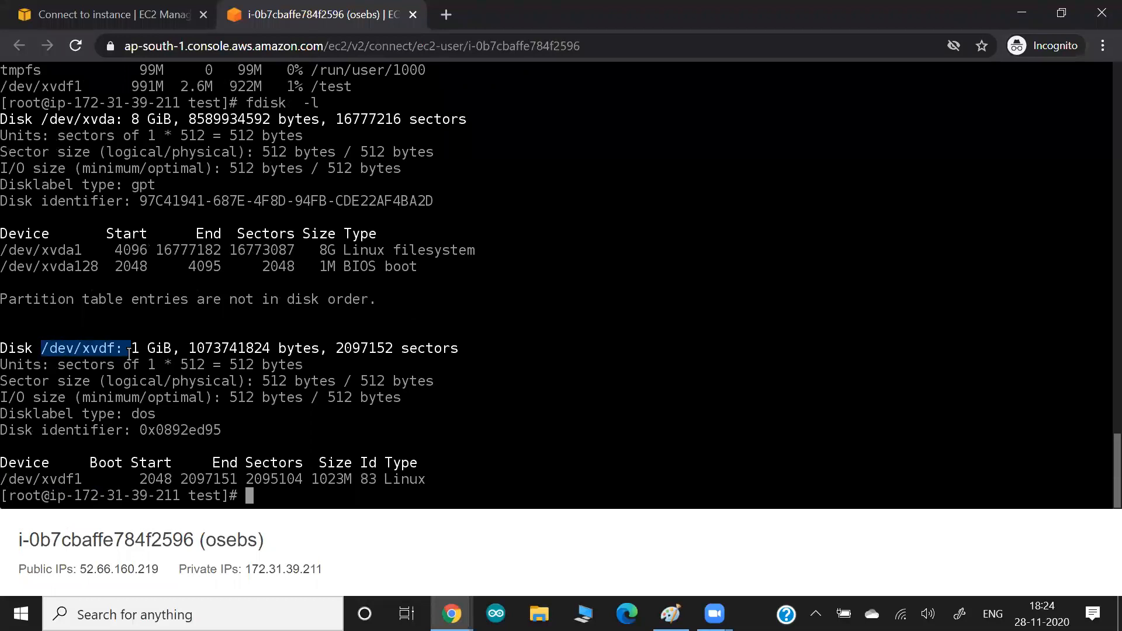
key(alt+Tab)
key(alt+Tab)
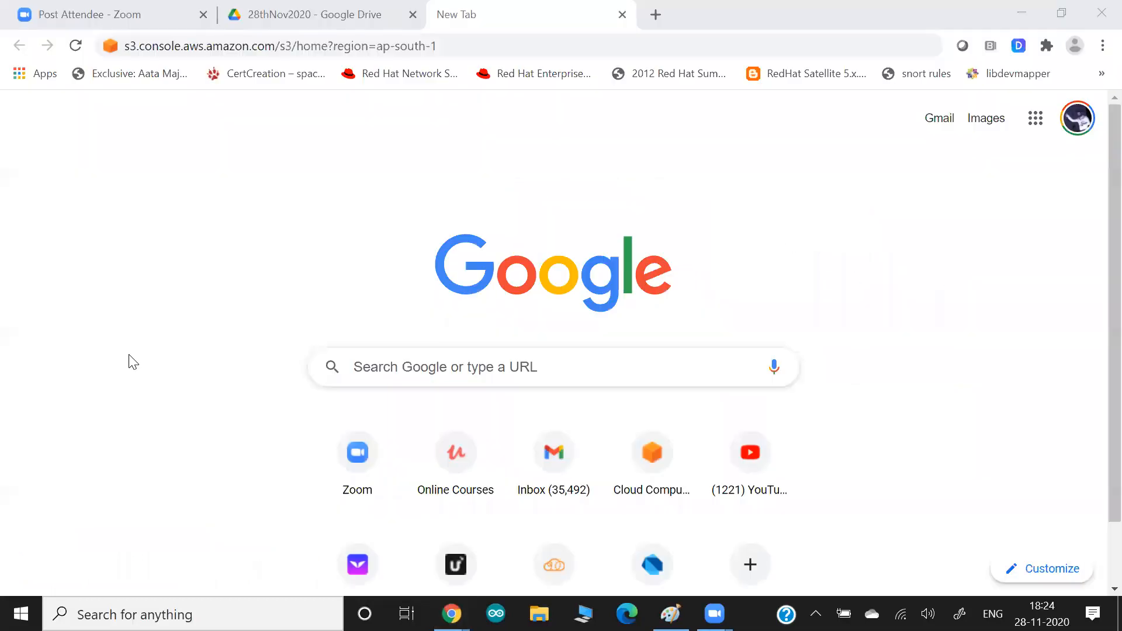
key(alt+Tab)
key(ctrl+v)
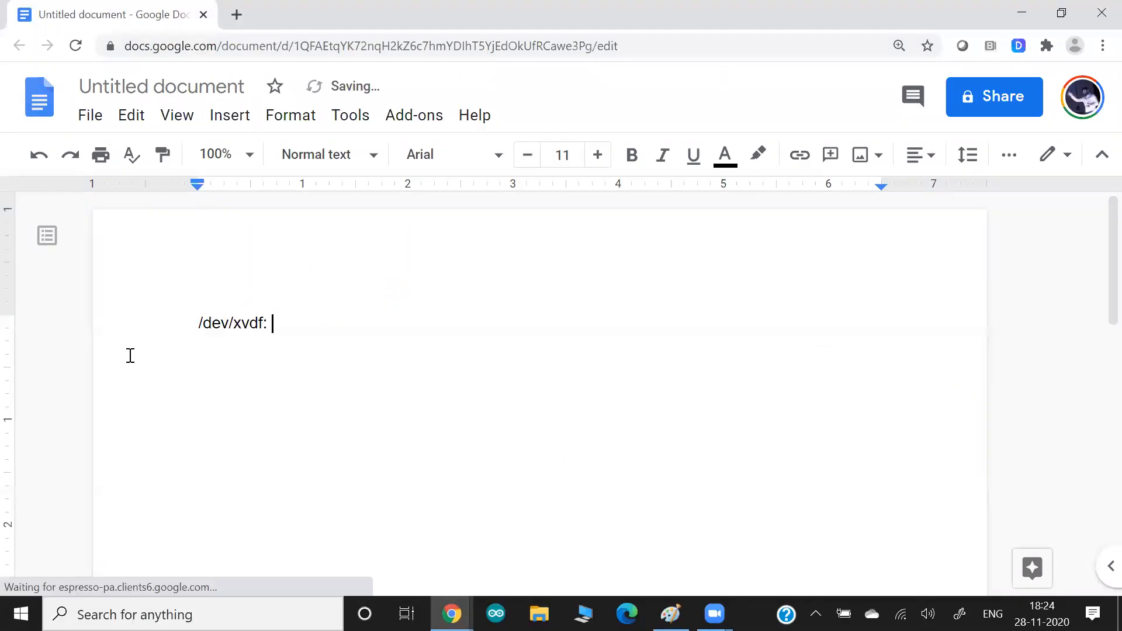
Return to the terminal to capture the df -h output, and paste the screenshot into the Google Docs document
key(alt+Tab)
key(alt+Tab)
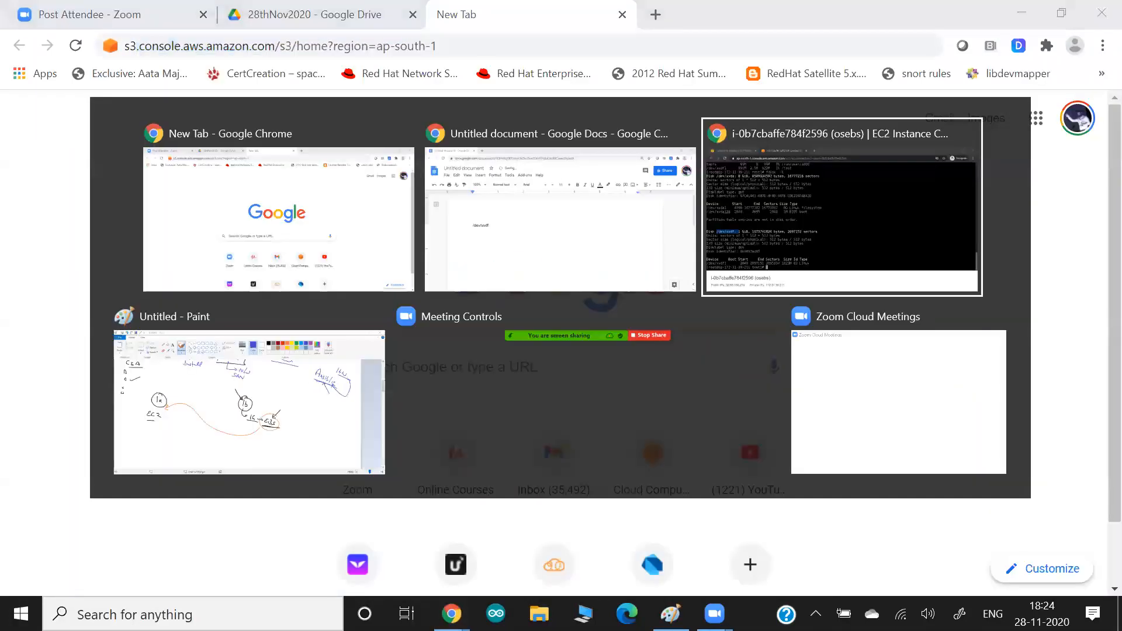
click(213, 286)
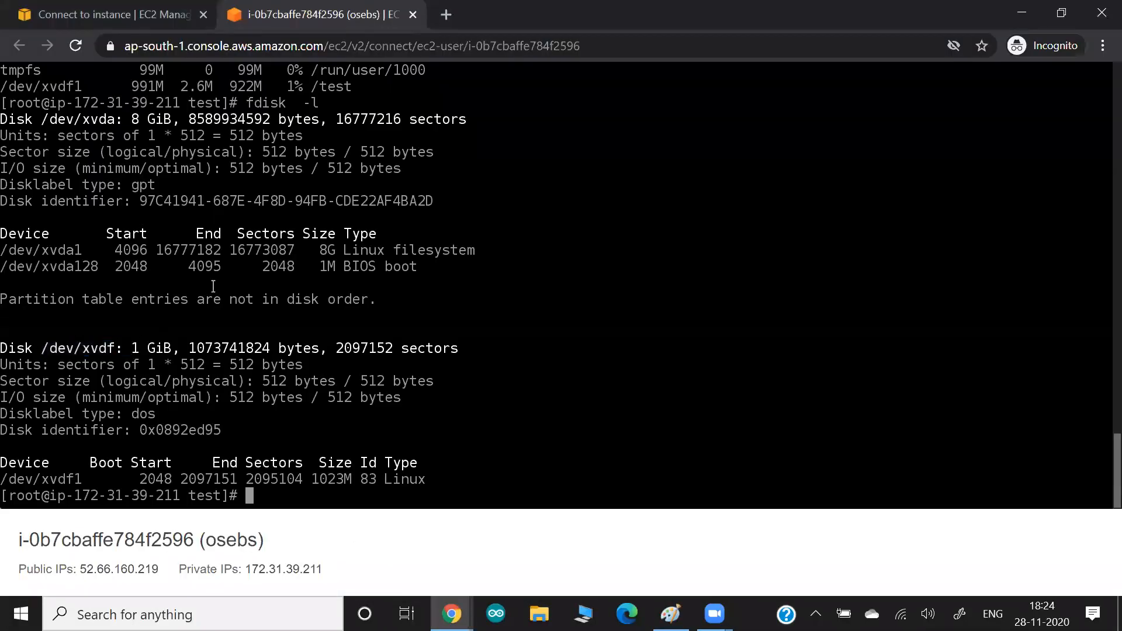
scroll(213, 286, up, 4)
scroll(213, 286, up, 2)
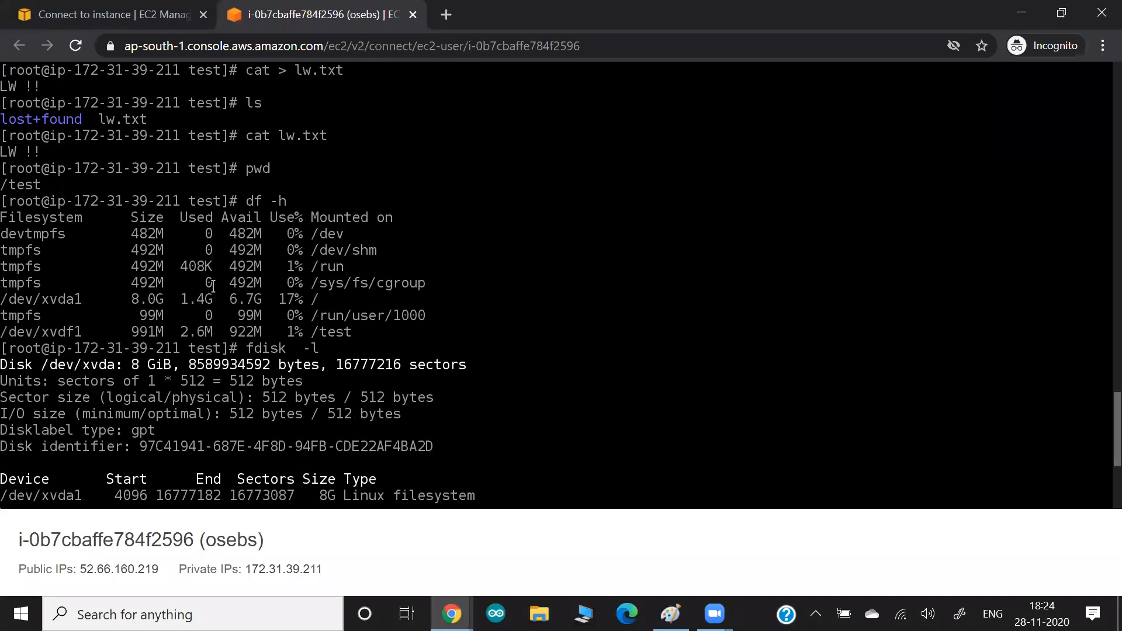
key(alt+Tab)
key(alt+Tab)
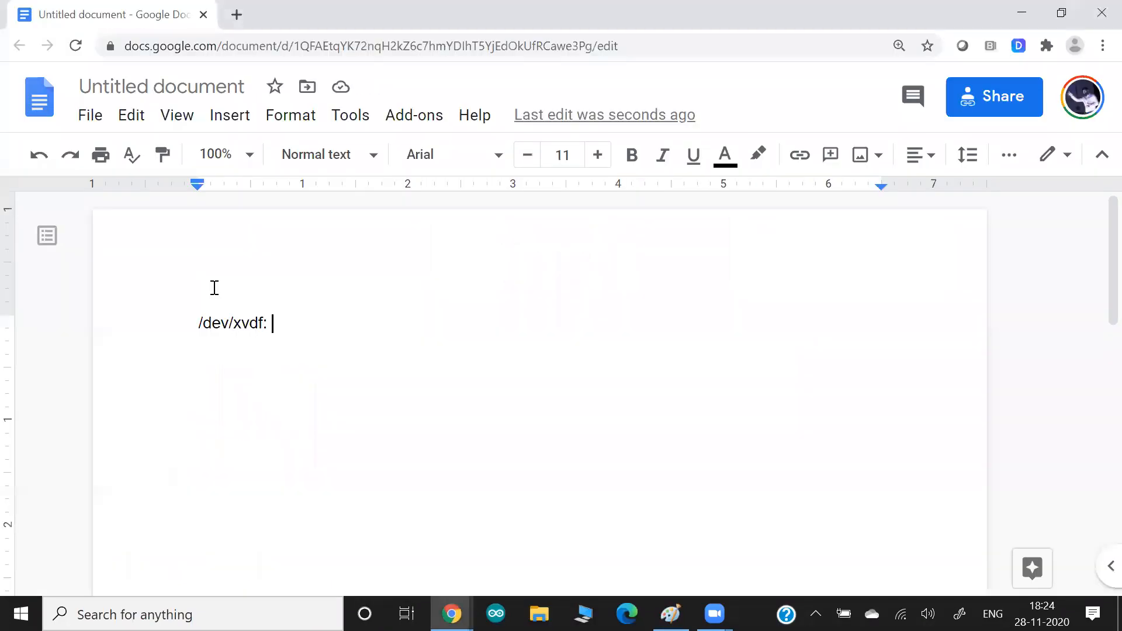
key(ctrl+v)
Switch back to the osebs terminal and leave /test for the home directory with cd
key(alt+Tab)
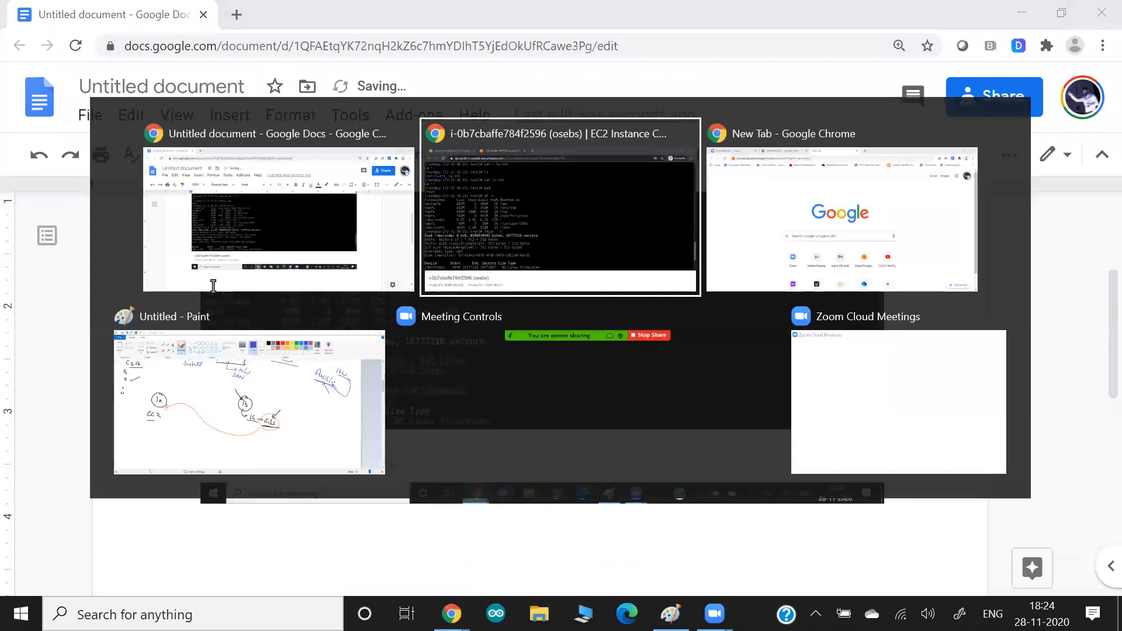
scroll(214, 286, down, 5)
text(cd)
key(Return)
key(Return)
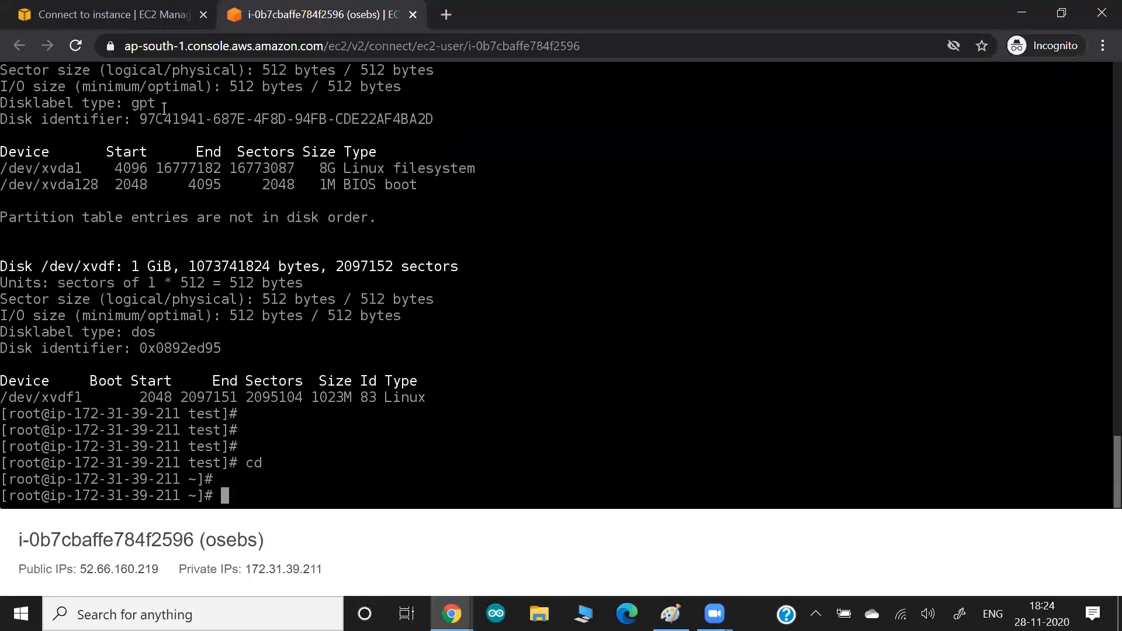
Go from the instance connection page to the EC2 dashboard and start launching a new instance
click(123, 17)
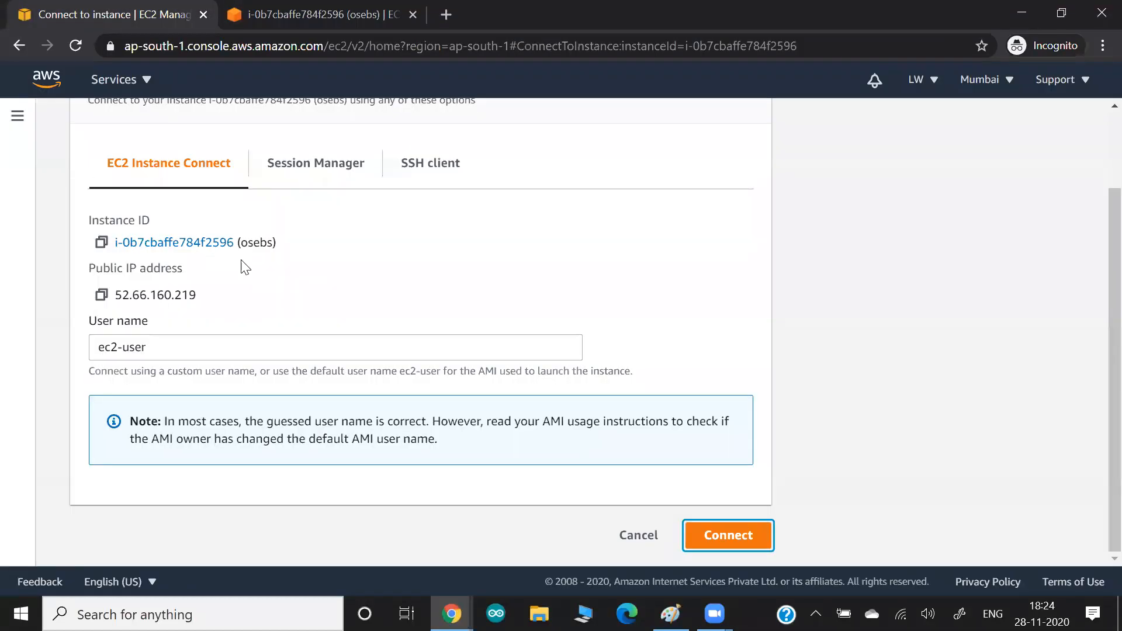
scroll(241, 263, up, 2)
click(82, 130)
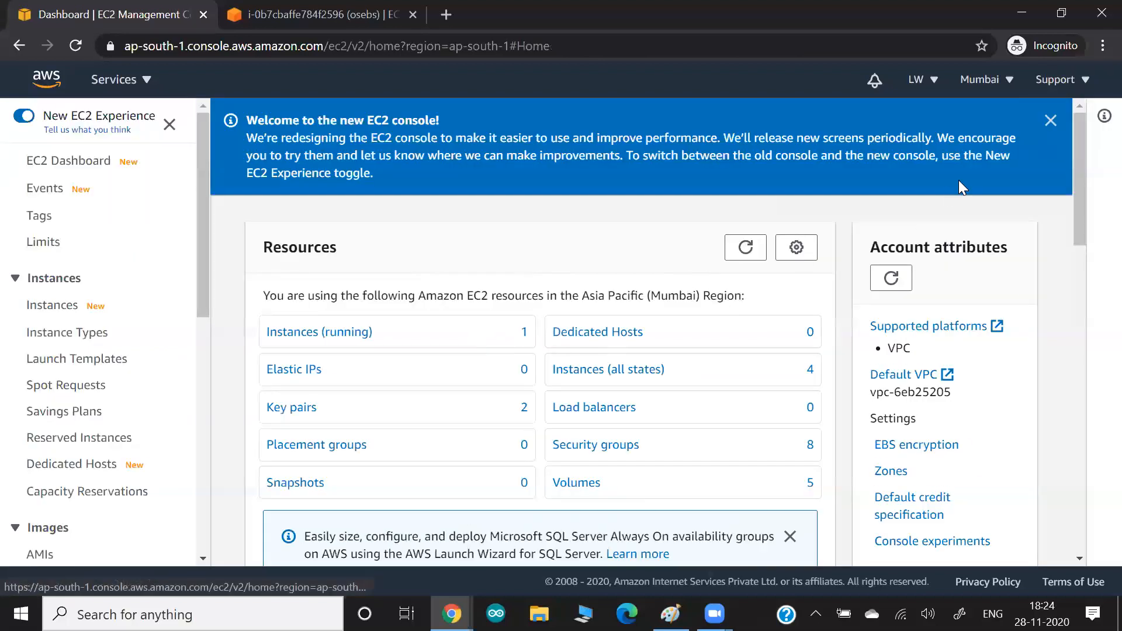
scroll(315, 350, down, 6)
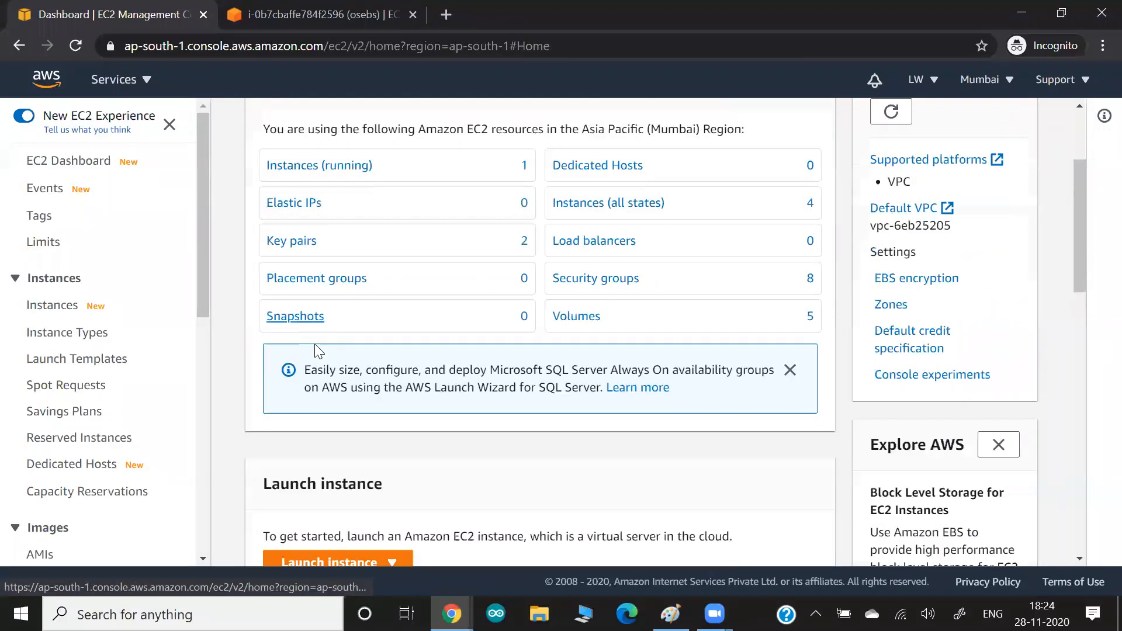
click(331, 393)
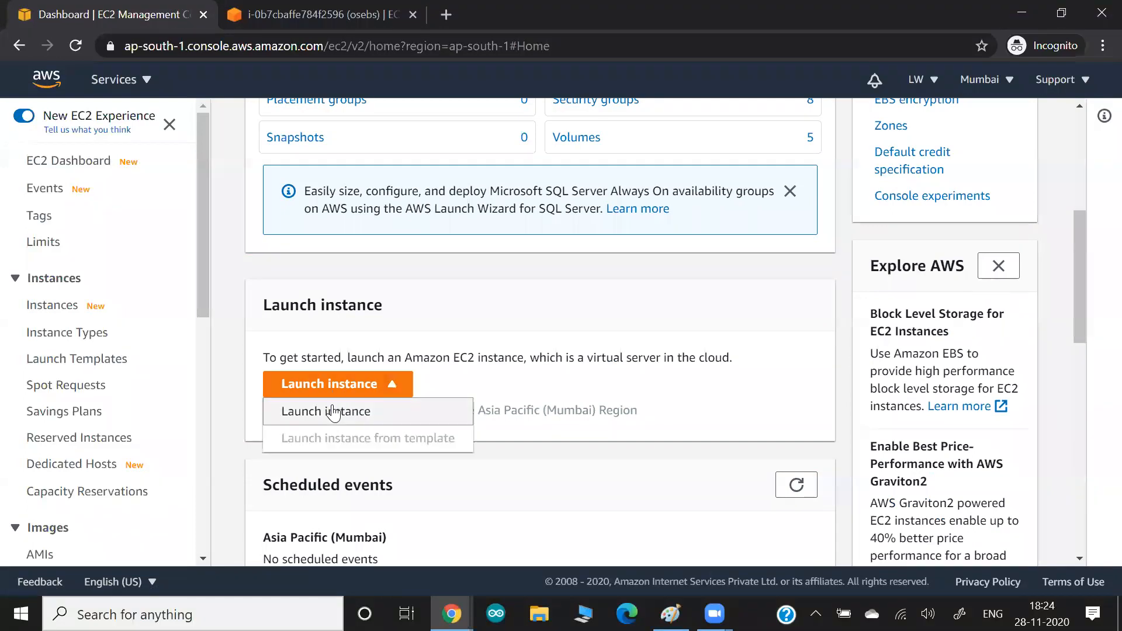
click(327, 408)
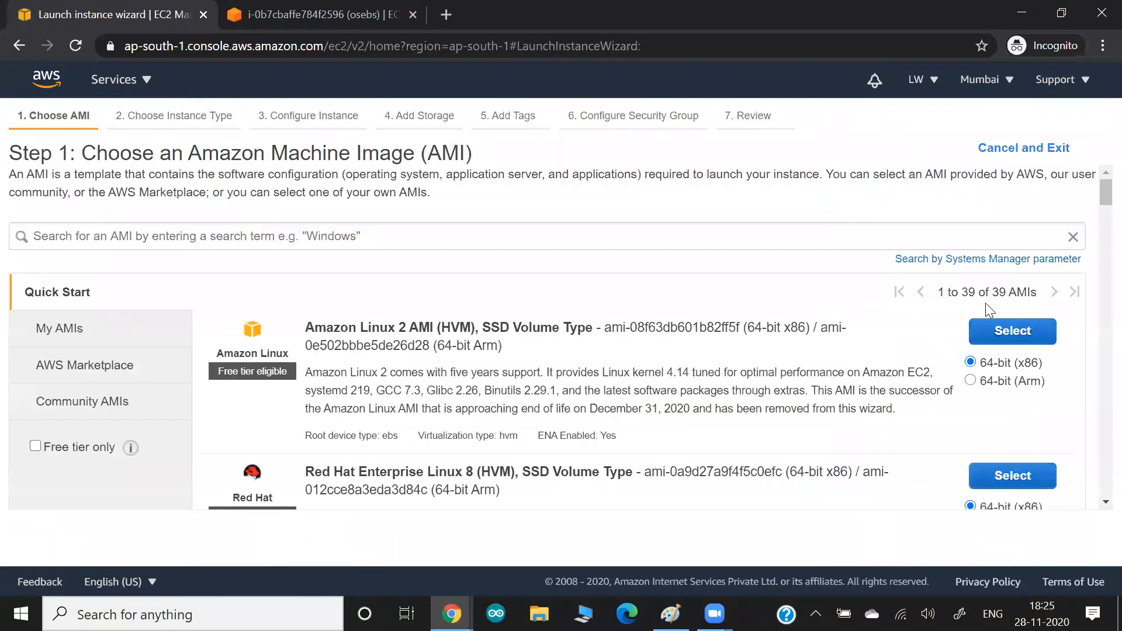
Choose the 64-bit (x86) Amazon Linux 2 AMI and t2.micro type, and set the subnet to the default in ap-south-1b
click(1012, 332)
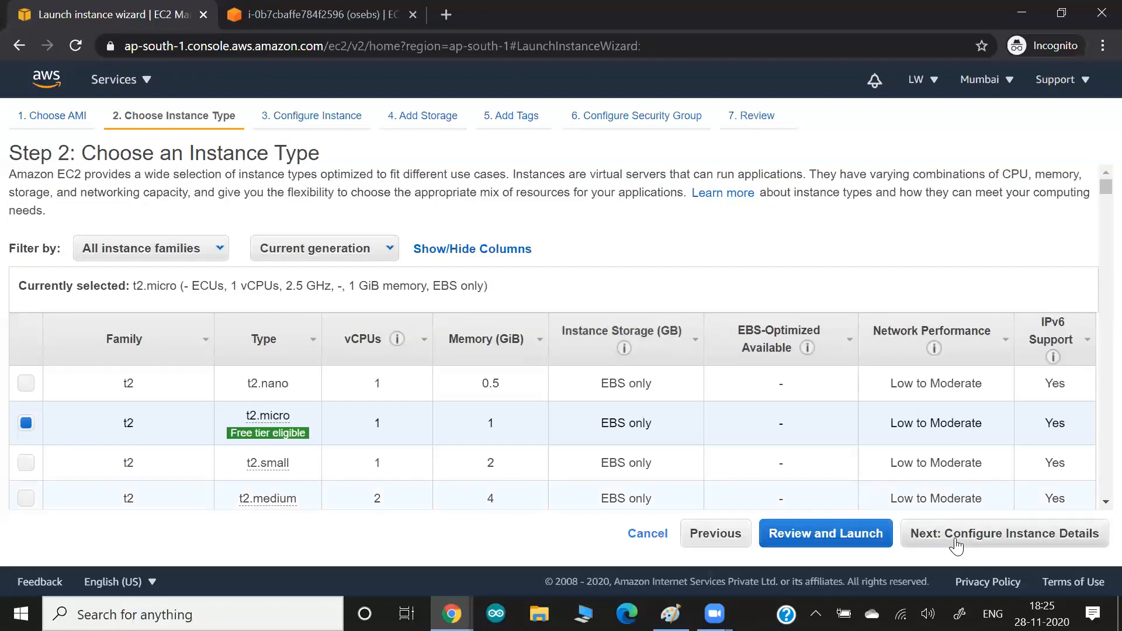
click(922, 534)
click(384, 343)
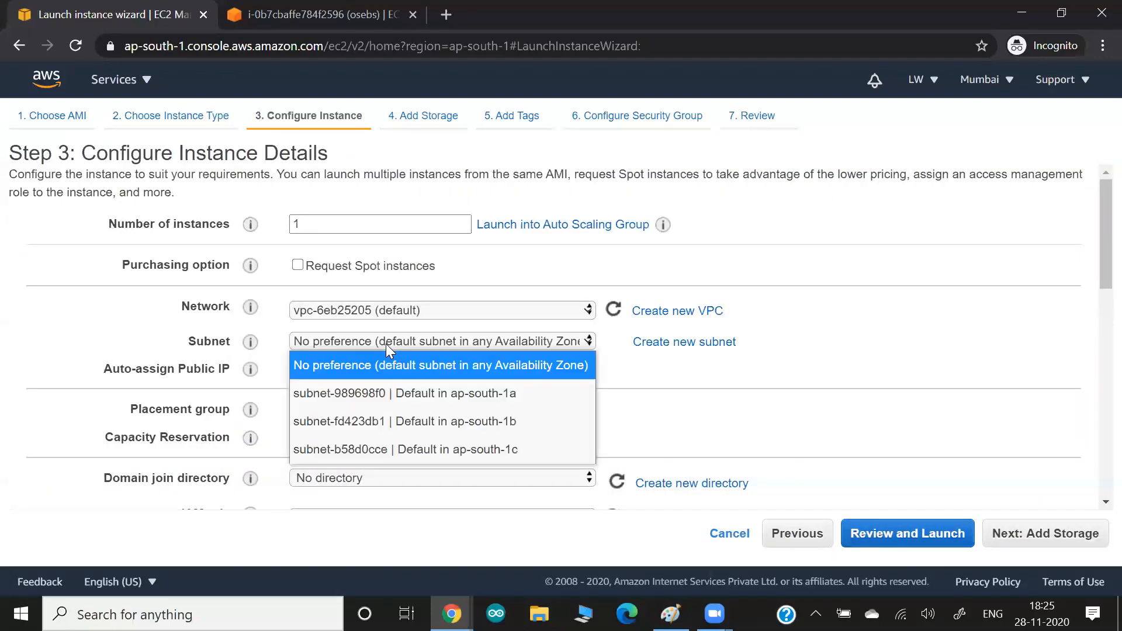
click(368, 420)
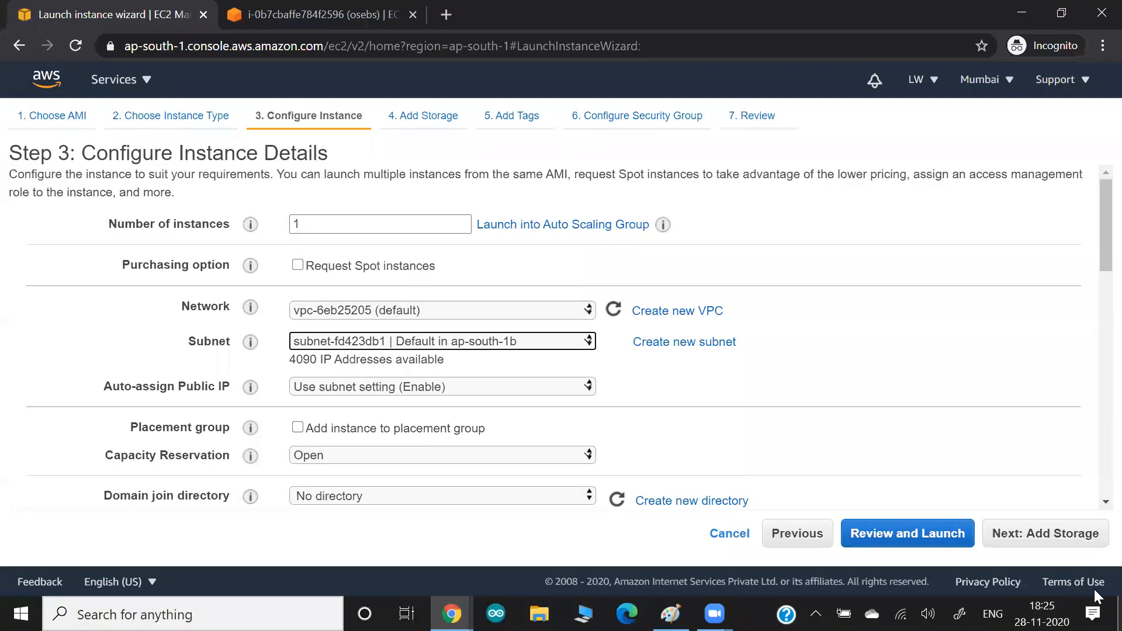
click(1044, 545)
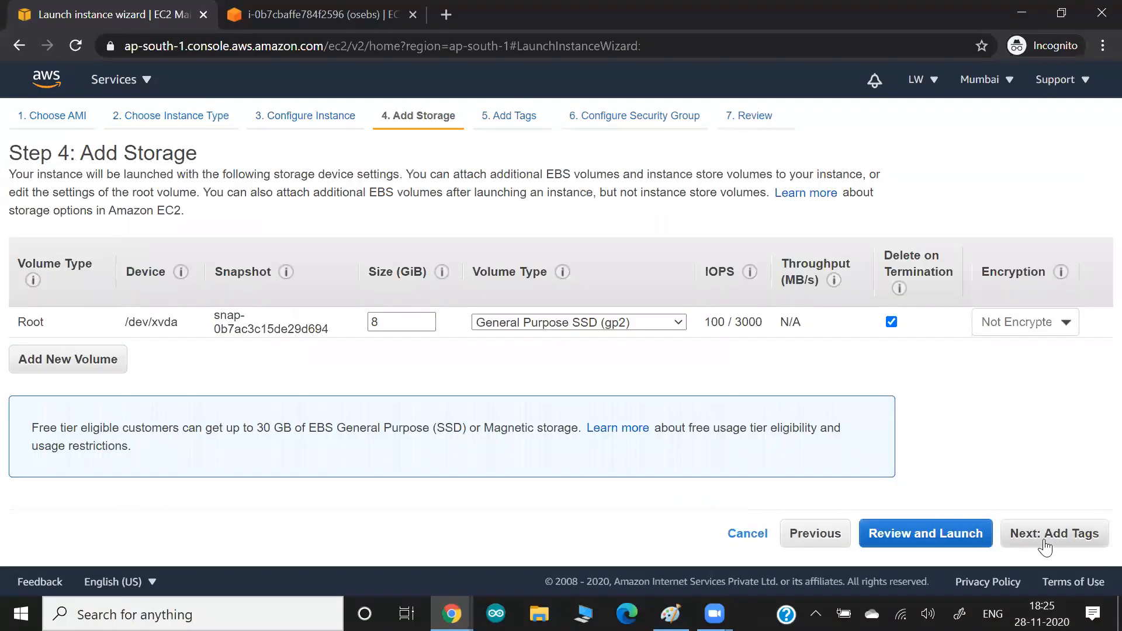
Keep the default 8 GiB root volume and add a Name tag with the value os21b
click(1044, 548)
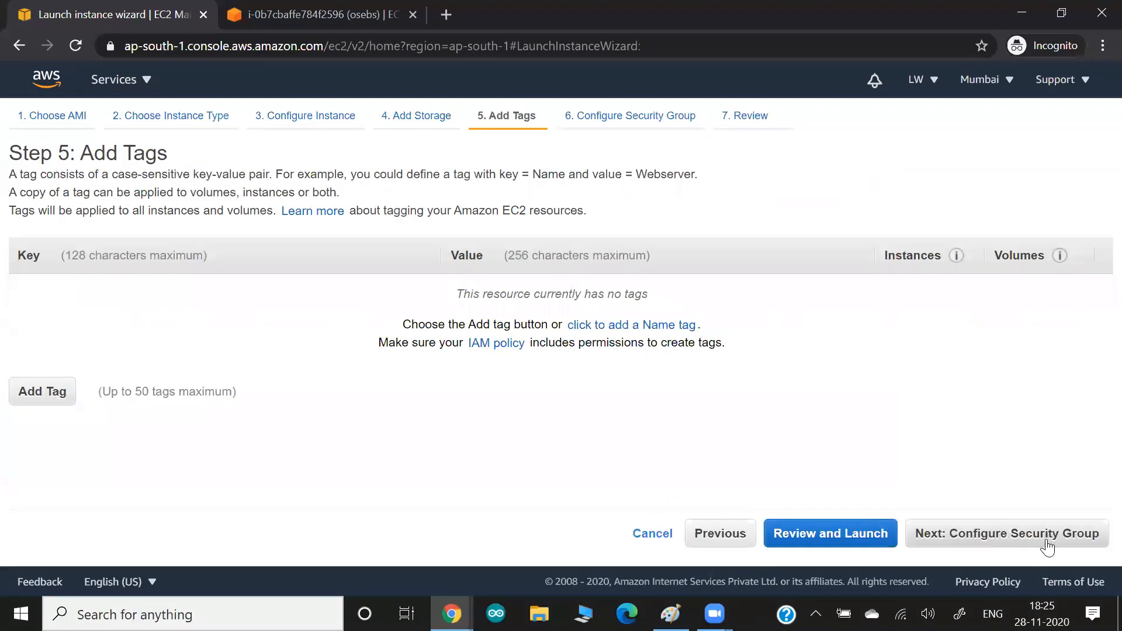
click(672, 326)
text(os21b)
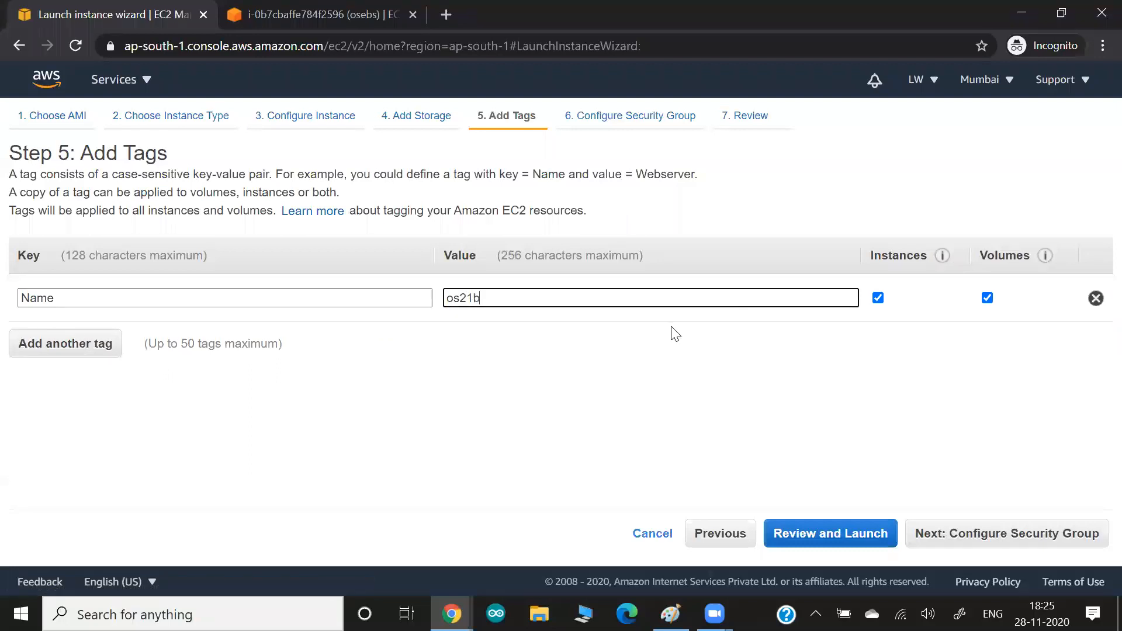
Try to launch the os21b instance with the default new security group and the existing key pair, acknowledging access to its private key file
click(953, 540)
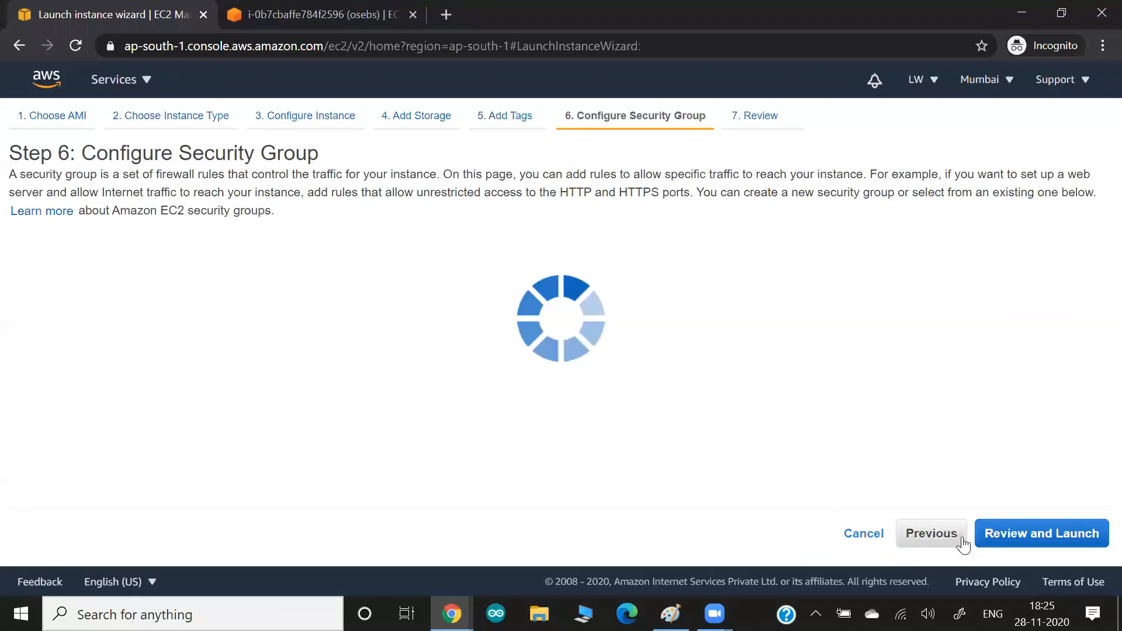
click(1006, 538)
click(1074, 533)
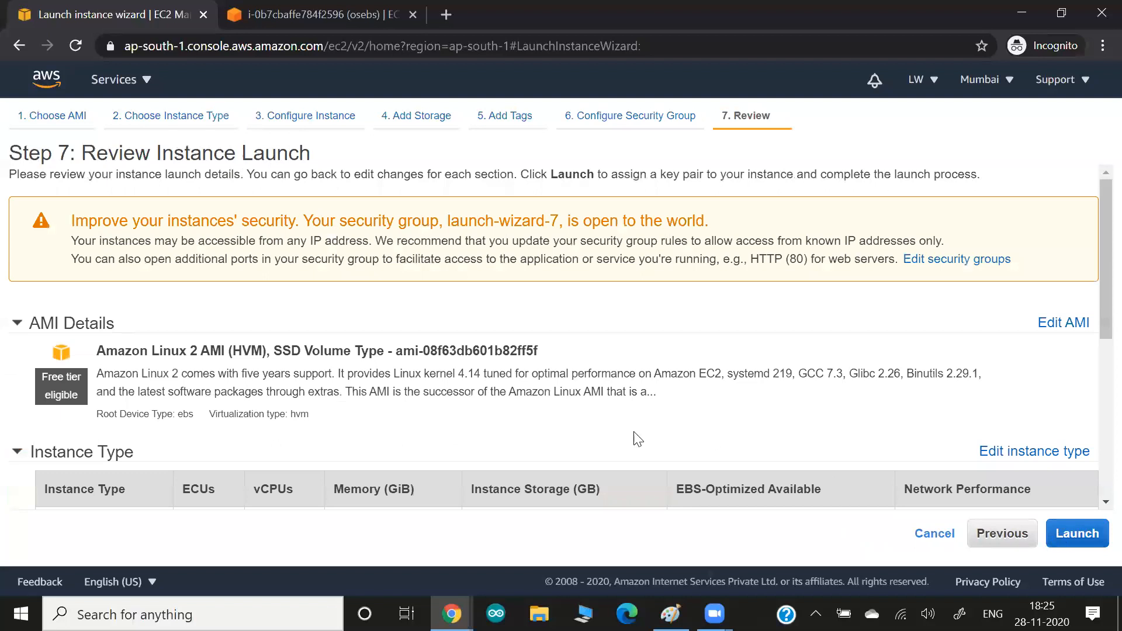
click(409, 397)
click(377, 446)
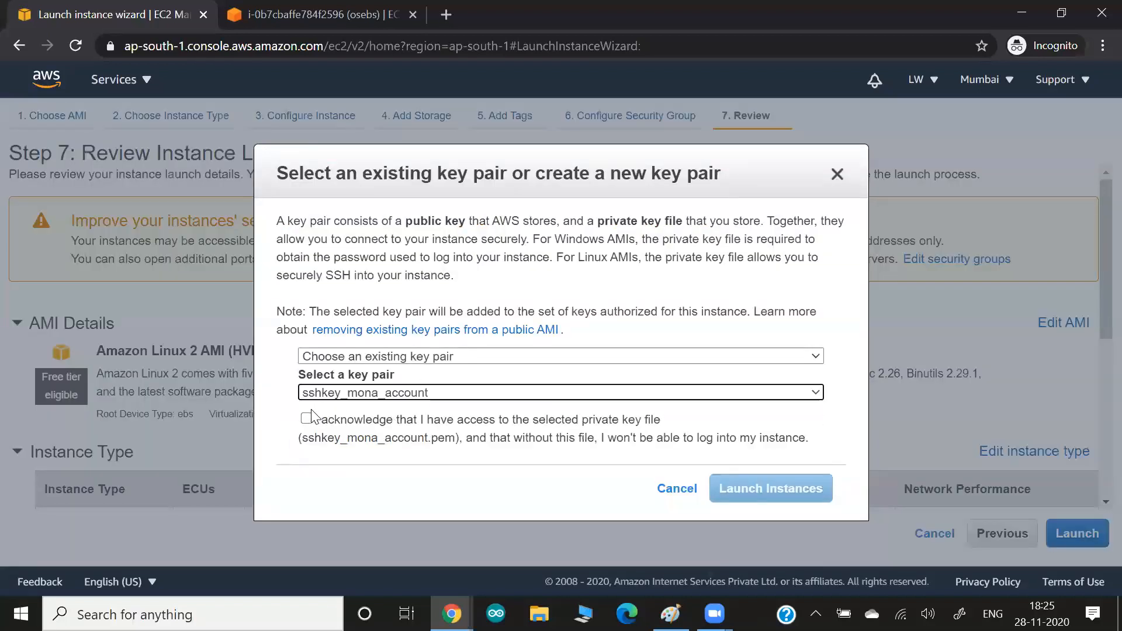
click(307, 417)
click(771, 488)
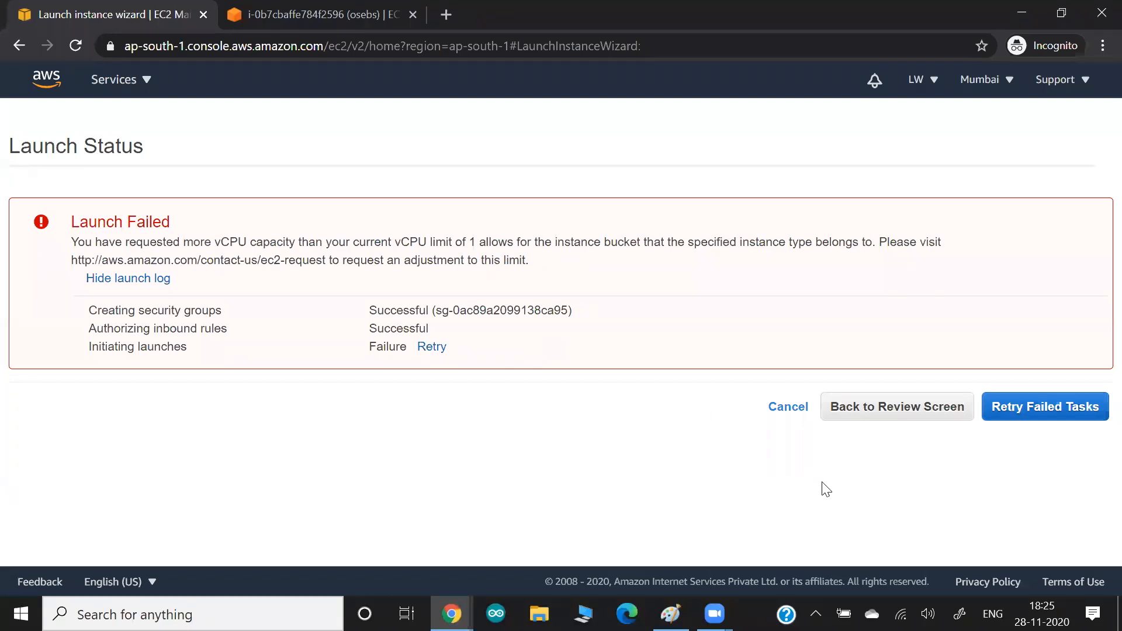
Examine the vCPU limit wording in the launch status message, then cancel back to the EC2 dashboard
click(934, 80)
click(605, 147)
drag(447, 242, 562, 241)
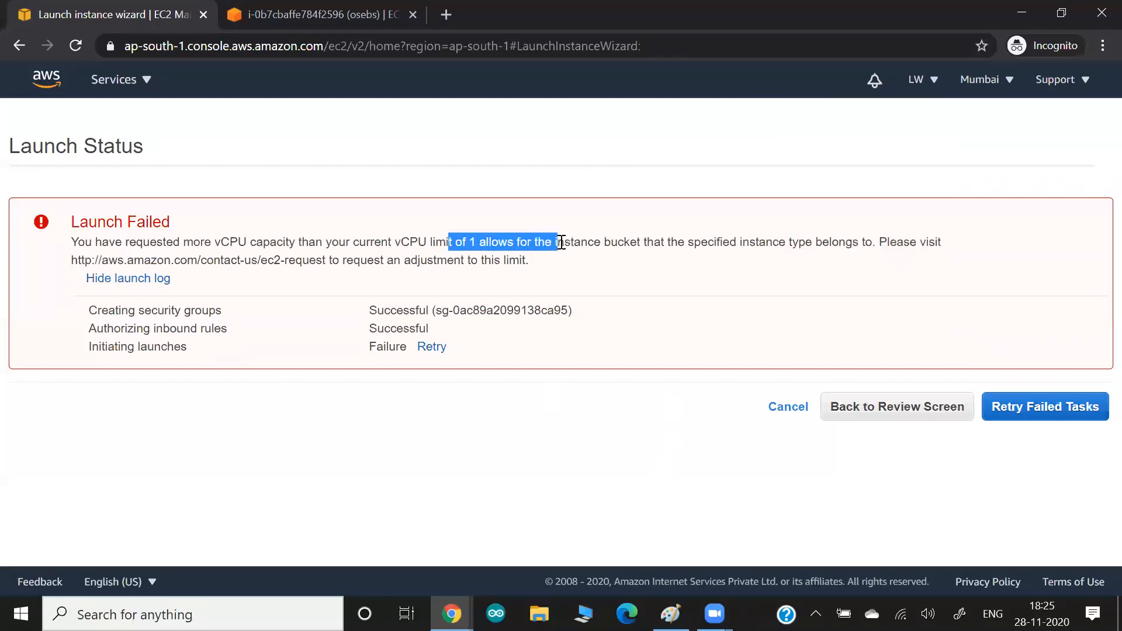
click(562, 242)
click(798, 416)
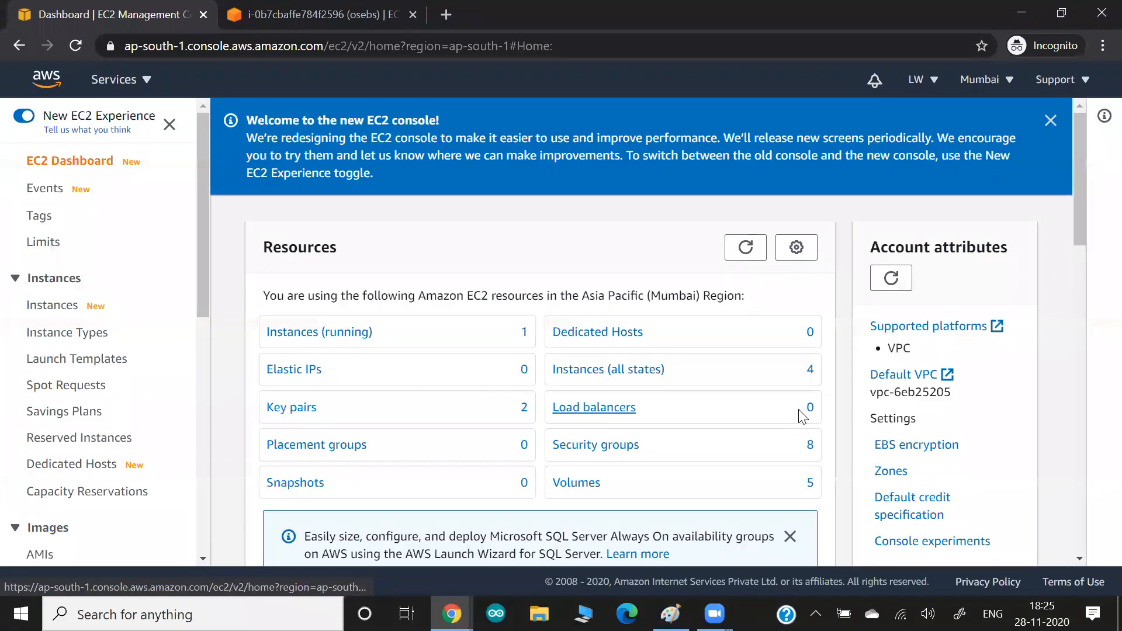
Switch to the Paint diagram and, in red, box the 1a and 1b zones as Mumbai and mark 1b and EBS with an underline and arrow
key(alt+Tab)
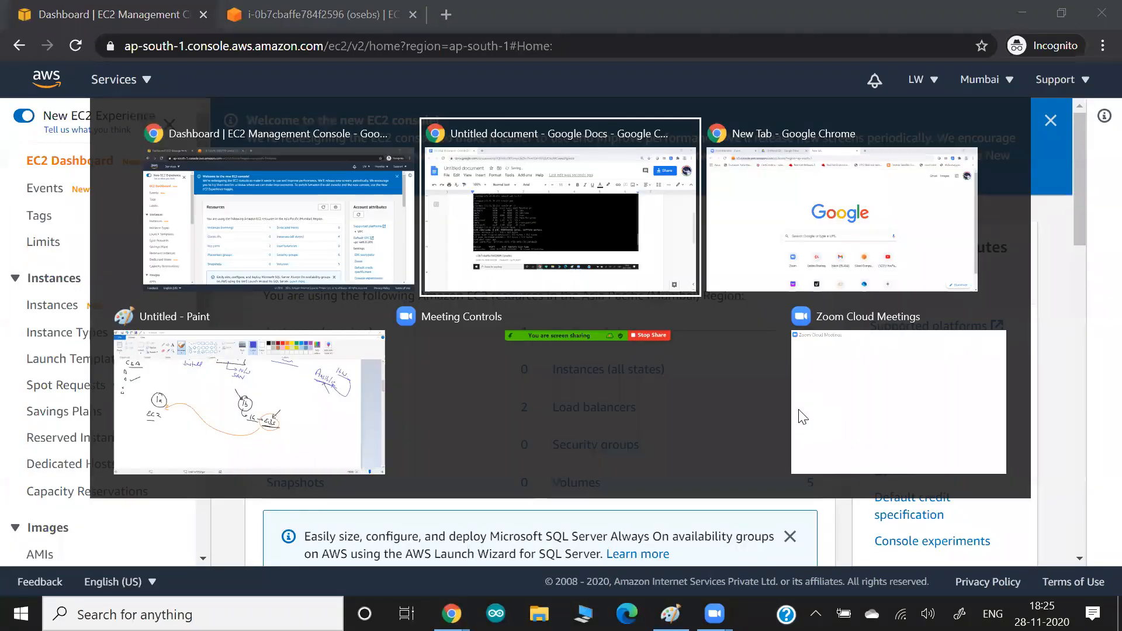
key(alt+Tab)
key(alt+Tab)
key(alt+Tab)
scroll(798, 409, down, 4)
scroll(798, 409, up, 4)
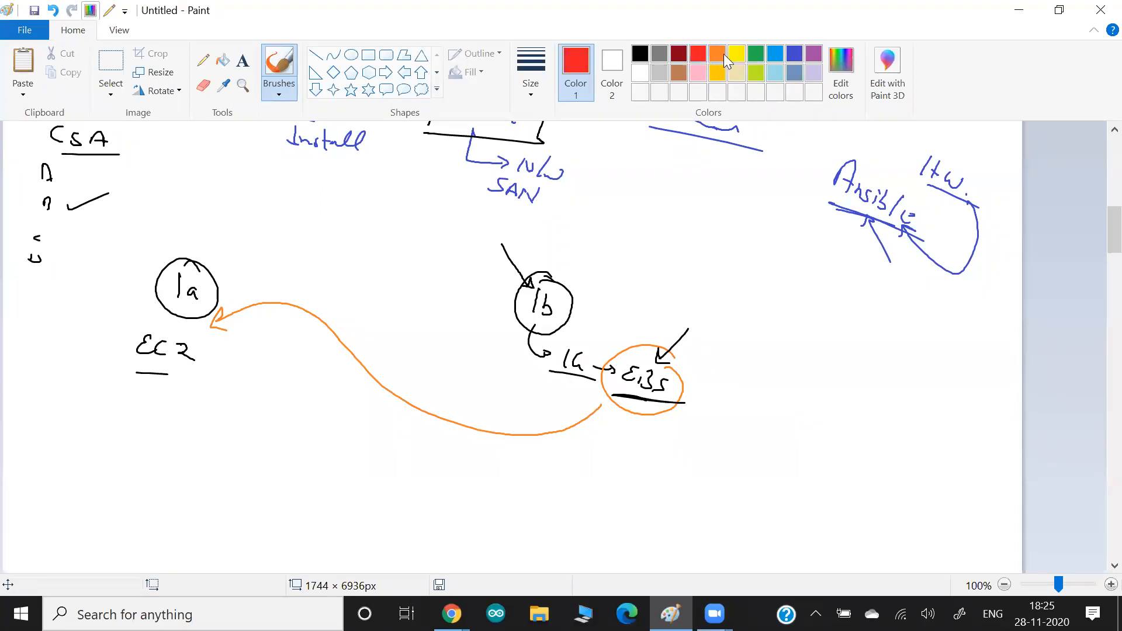
drag(140, 215, 115, 403)
click(153, 227)
mouse_move(153, 227)
mouse_down()
mouse_move(431, 240)
mouse_move(699, 426)
mouse_move(522, 434)
mouse_move(125, 400)
mouse_up()
mouse_move(287, 213)
mouse_down()
mouse_move(300, 203)
mouse_move(367, 229)
mouse_up()
mouse_move(687, 311)
mouse_down()
mouse_move(662, 347)
mouse_move(675, 361)
mouse_up()
mouse_move(515, 333)
mouse_down()
mouse_move(579, 341)
mouse_move(555, 312)
mouse_up()
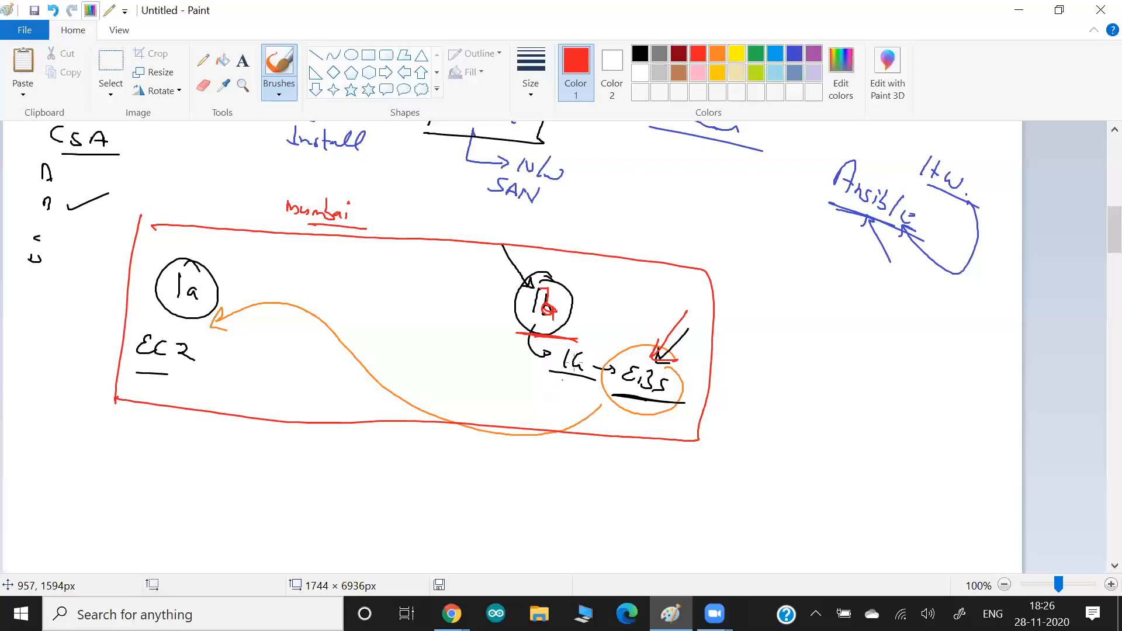
Below the Mumbai box, draw a blue box labelled N.V. with an arrow to an underlined U.S. label
click(793, 54)
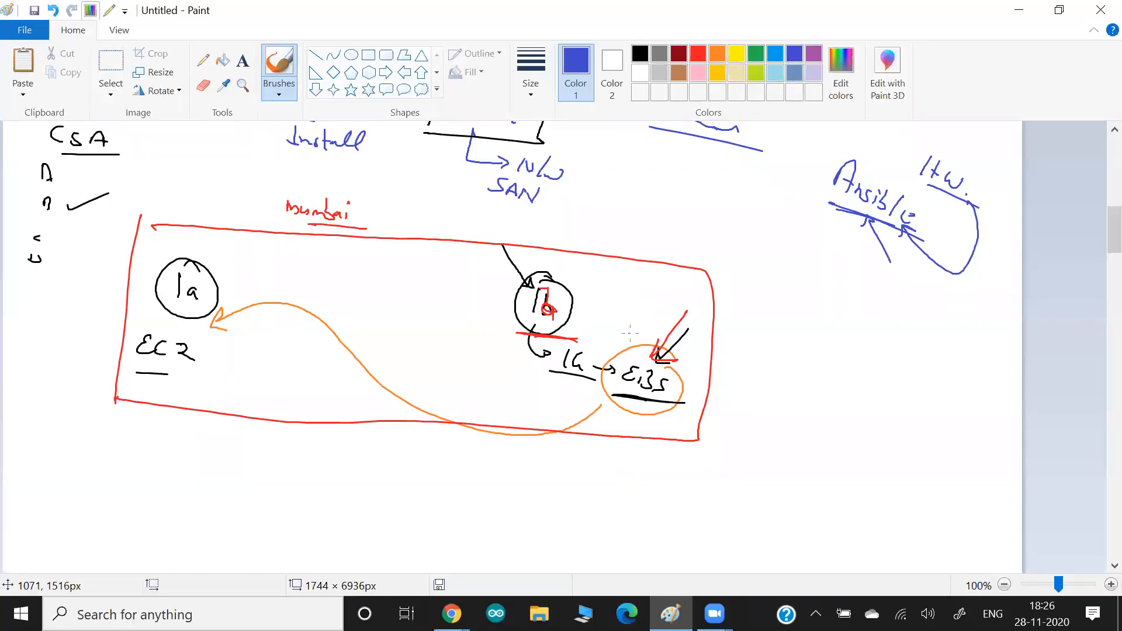
scroll(620, 347, down, 2)
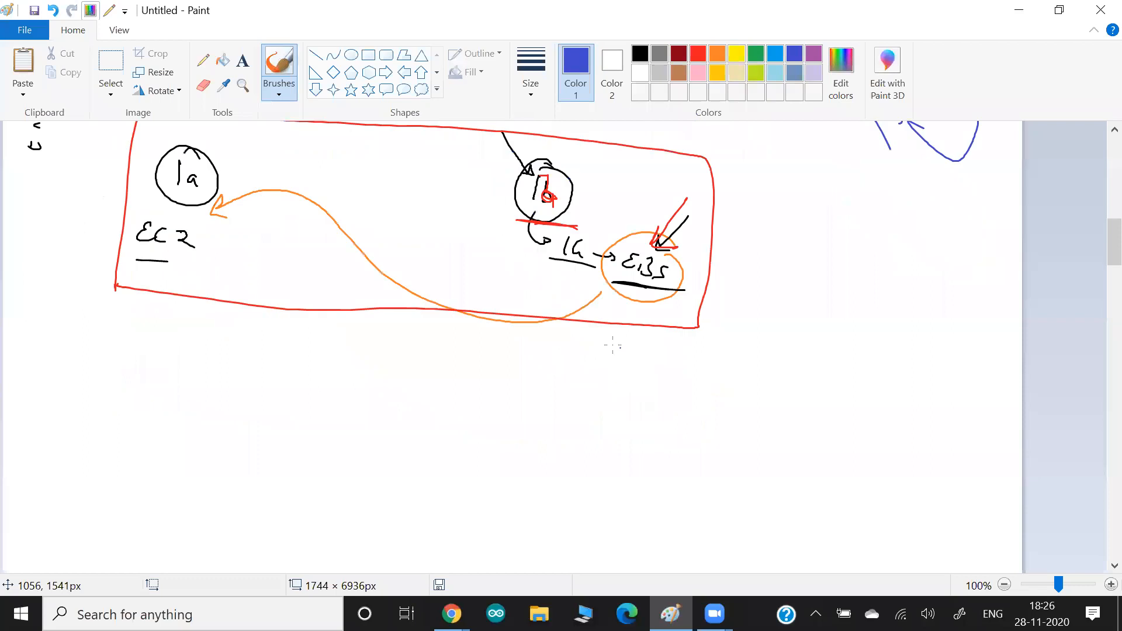
mouse_move(233, 448)
mouse_down()
mouse_move(252, 432)
mouse_move(274, 443)
mouse_up()
click(255, 447)
drag(303, 484, 305, 429)
mouse_move(205, 407)
mouse_down()
mouse_move(324, 432)
mouse_move(310, 484)
mouse_move(331, 481)
mouse_up()
mouse_move(321, 471)
mouse_down()
mouse_move(327, 483)
mouse_move(357, 470)
mouse_move(373, 490)
mouse_up()
click(387, 496)
drag(347, 500, 397, 511)
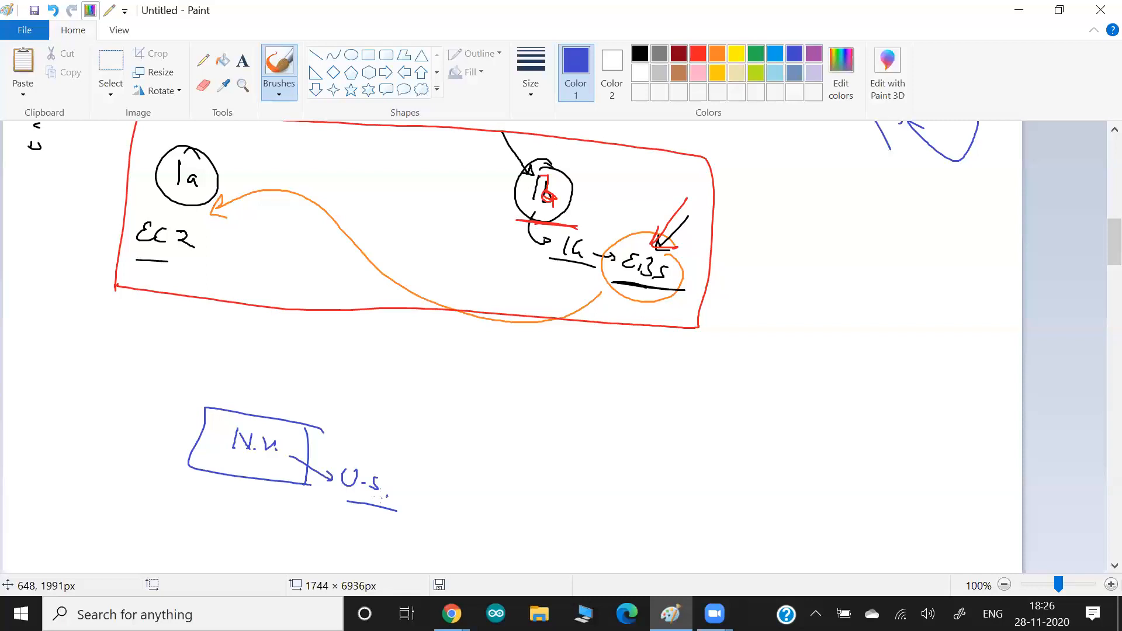
Draw a curved blue arrow from EBS to the U.S. label and thicken the underlines beneath both
mouse_move(665, 292)
mouse_down()
mouse_move(445, 432)
mouse_move(379, 459)
mouse_move(409, 463)
mouse_up()
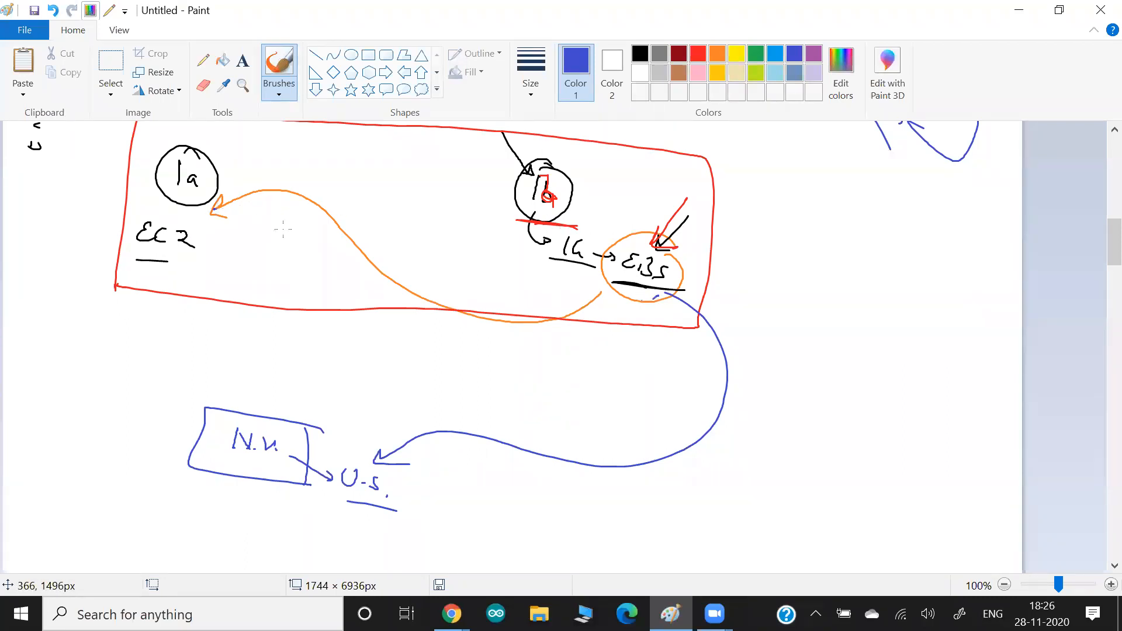
drag(681, 292, 599, 281)
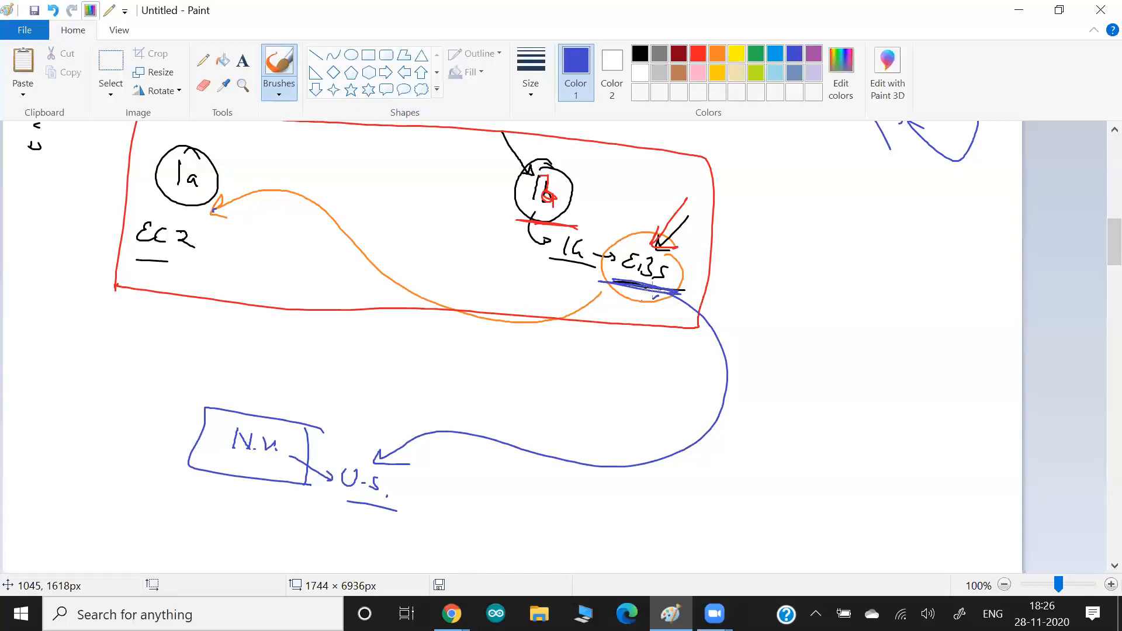
mouse_move(344, 502)
mouse_down()
mouse_move(410, 510)
mouse_move(337, 500)
mouse_up()
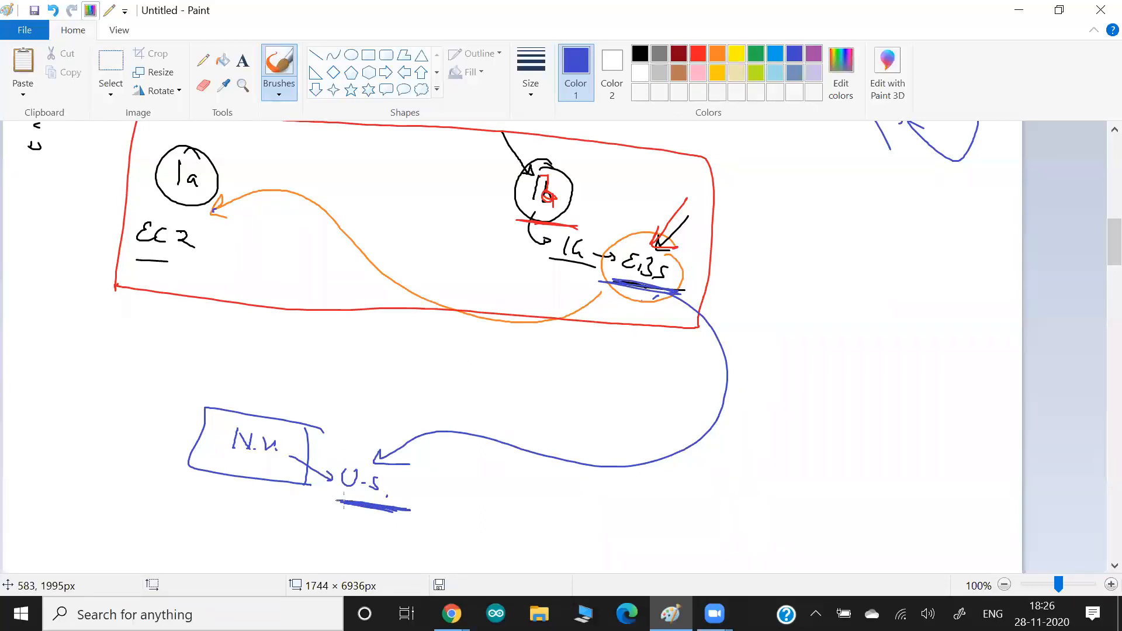
Add an arrow from N.V. to an AZ label and write an underlined Cross-Region note beside the curved blue arrow
mouse_move(244, 453)
mouse_down()
mouse_move(263, 481)
mouse_move(245, 483)
mouse_move(255, 502)
mouse_up()
drag(244, 494, 278, 506)
click(279, 507)
drag(740, 411, 844, 506)
drag(719, 463, 855, 523)
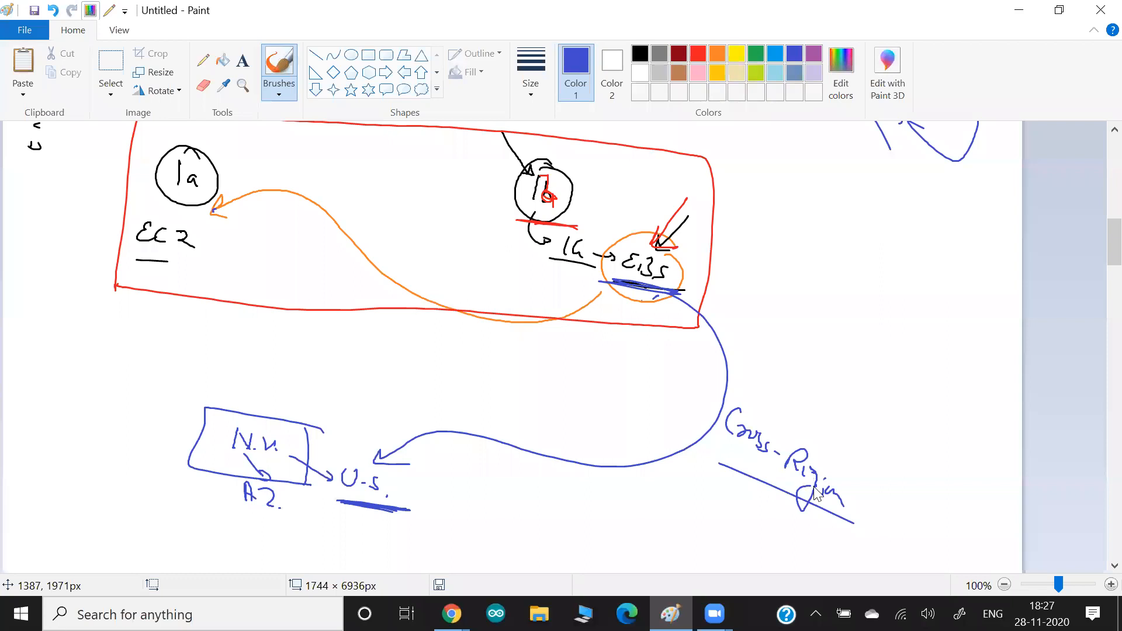
Switch to the EC2 console, change the region to US East (N. Virginia) us-east-1 and start launching a new instance
key(alt+Tab)
key(Tab)
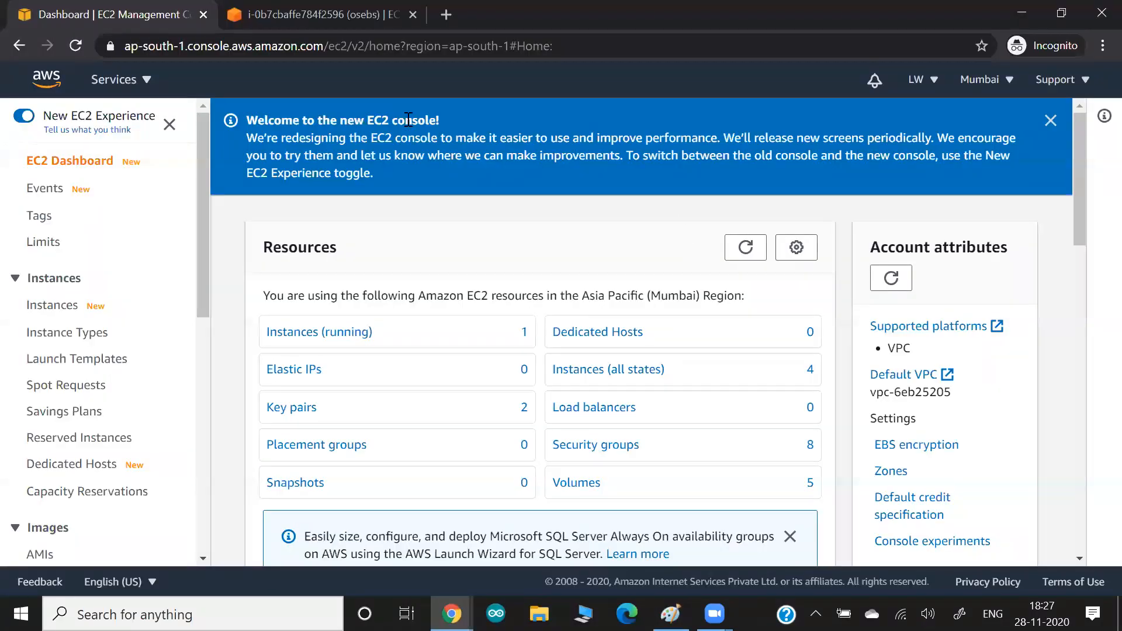
click(983, 84)
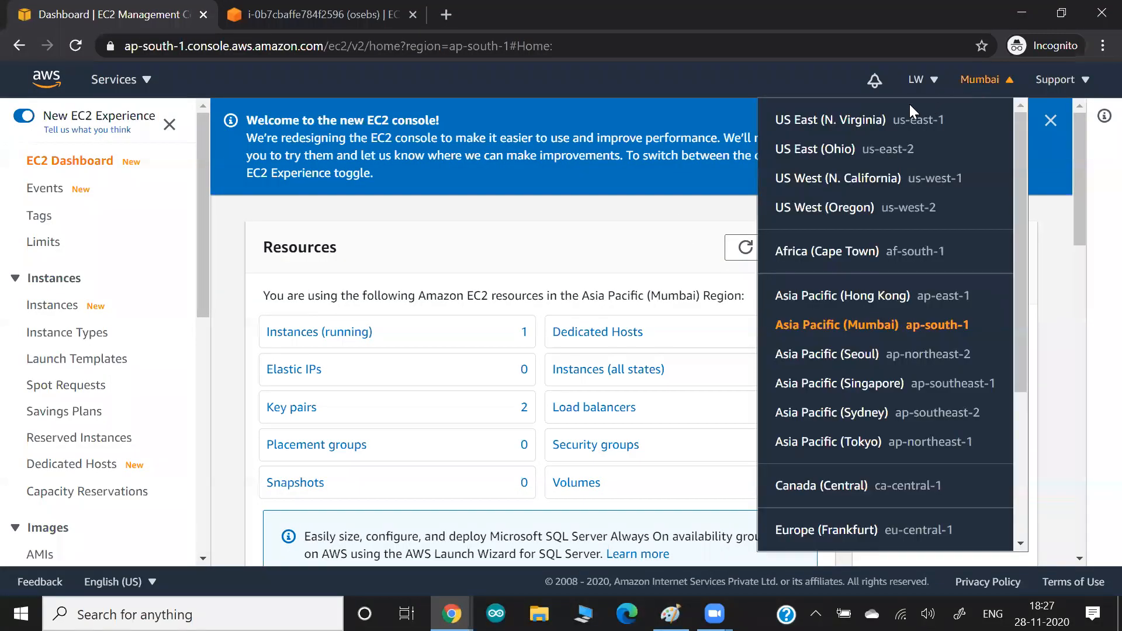
click(846, 123)
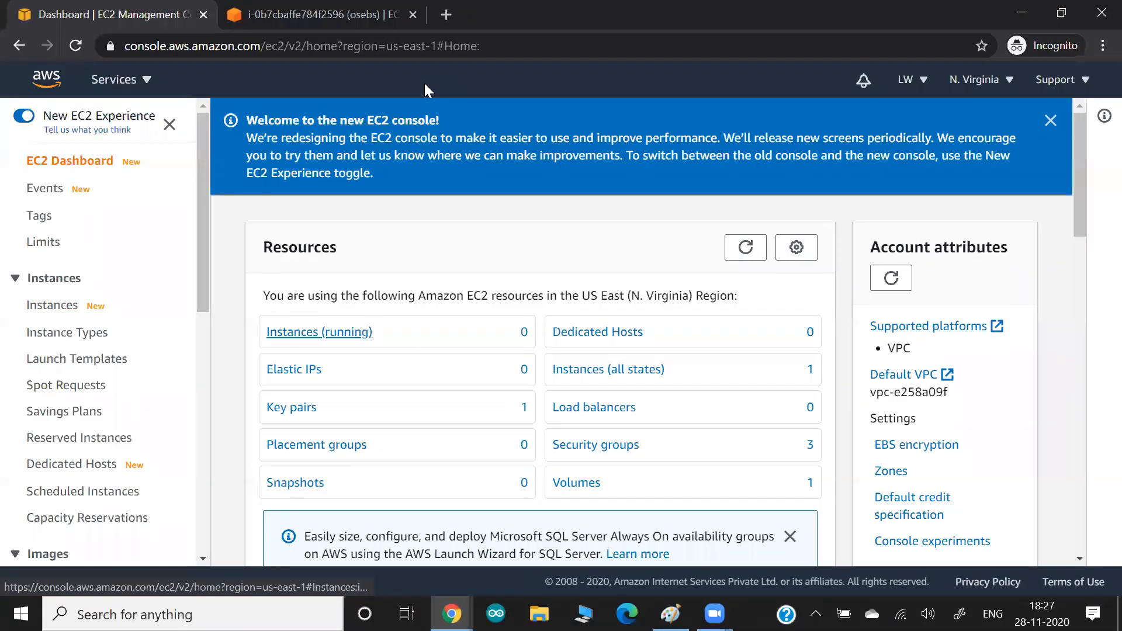
scroll(231, 281, down, 9)
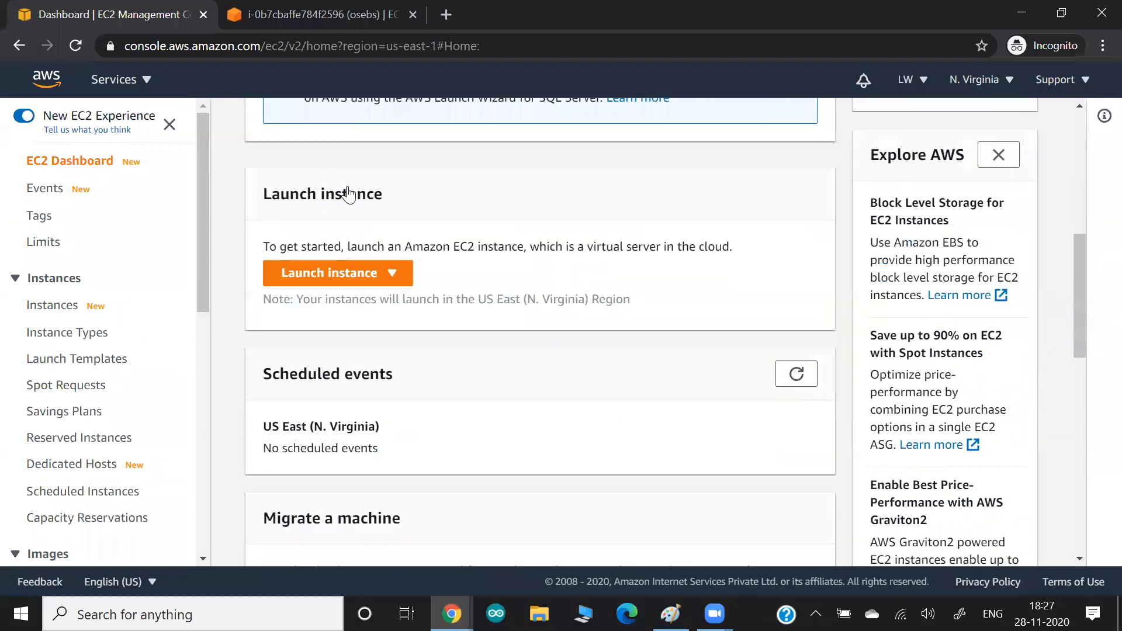
click(349, 189)
click(348, 211)
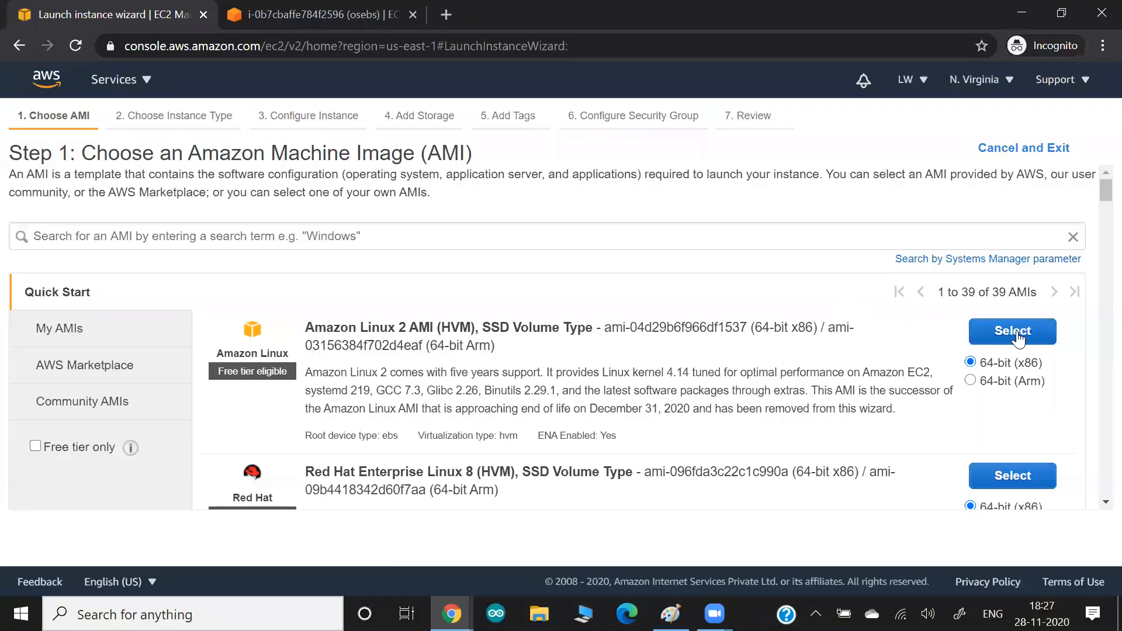
Choose the 64-bit (x86) Amazon Linux 2 AMI and t2.micro type, and set the subnet to the default in us-east-1a
click(1020, 336)
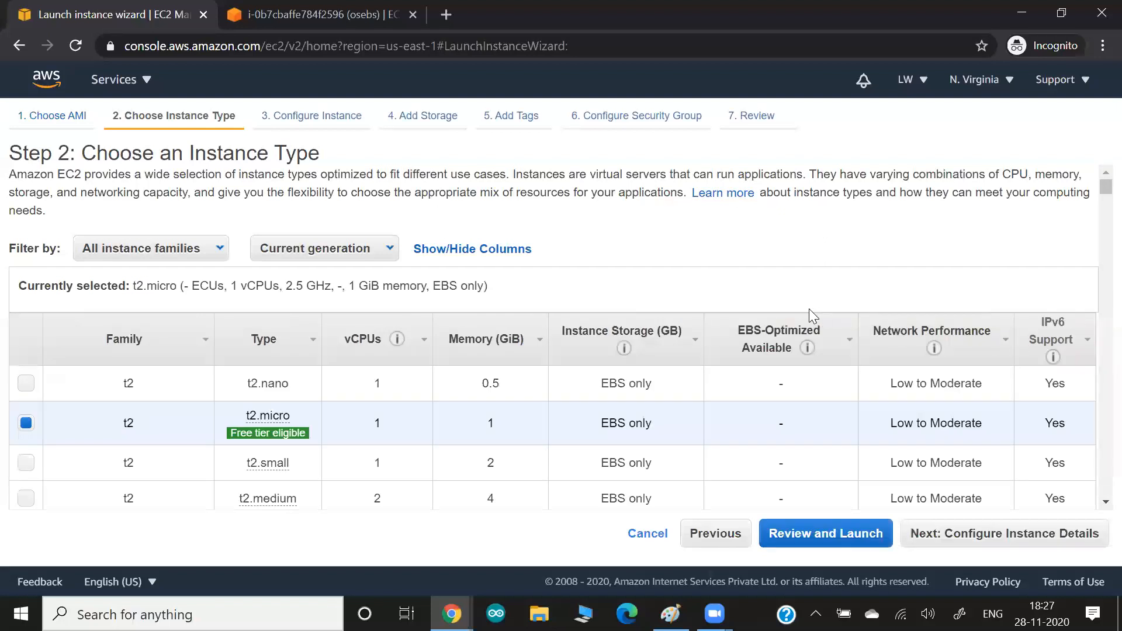
scroll(808, 308, down, 2)
click(967, 535)
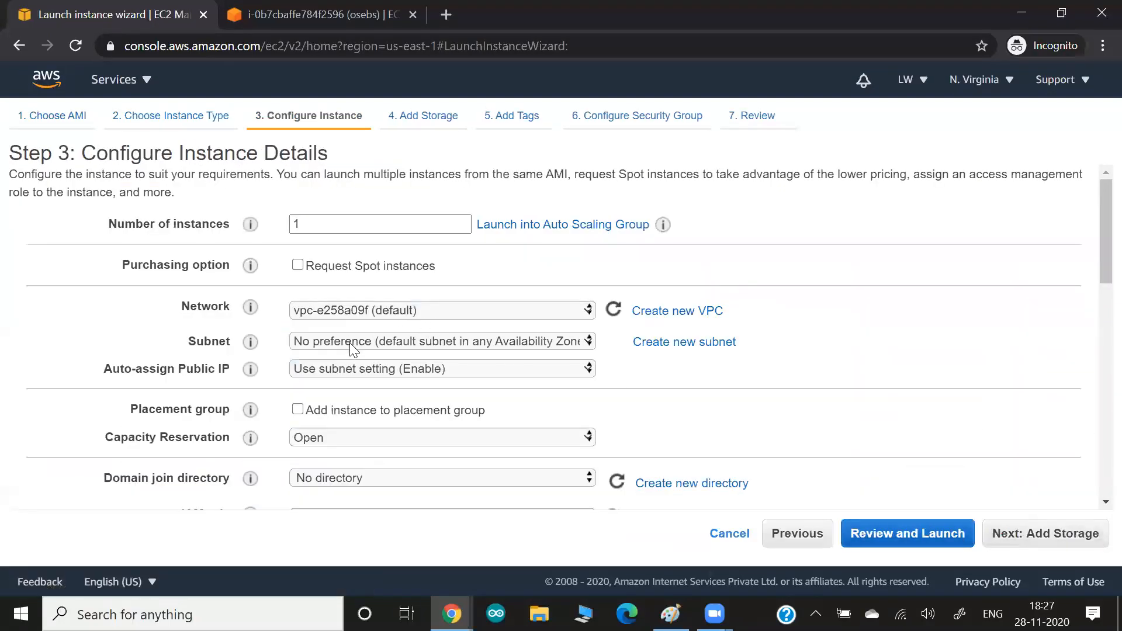
click(350, 344)
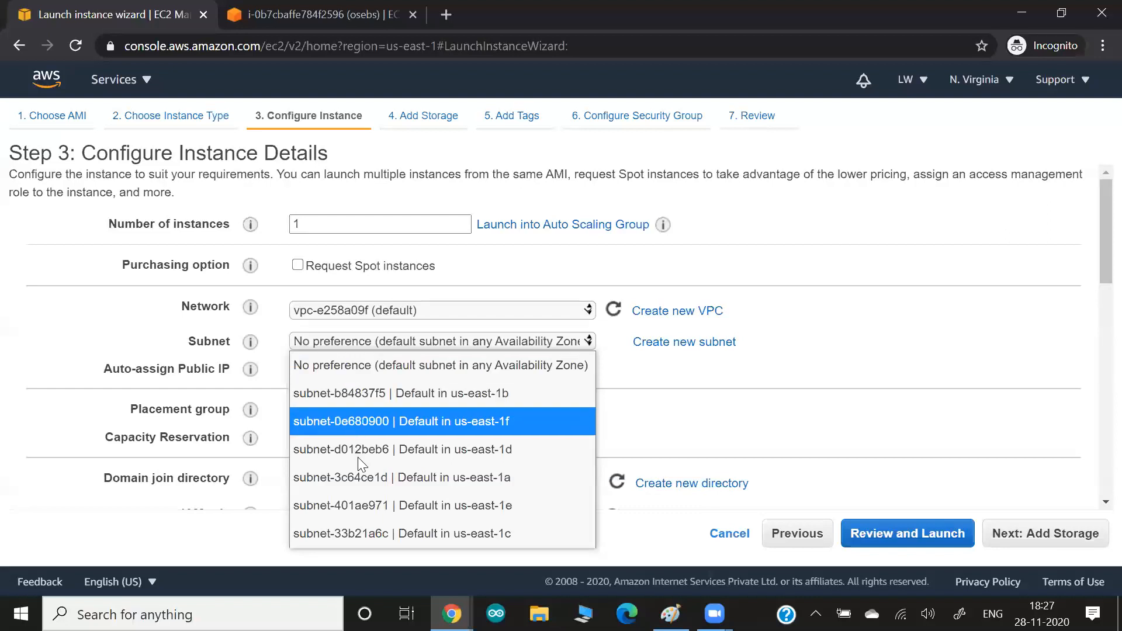
click(452, 224)
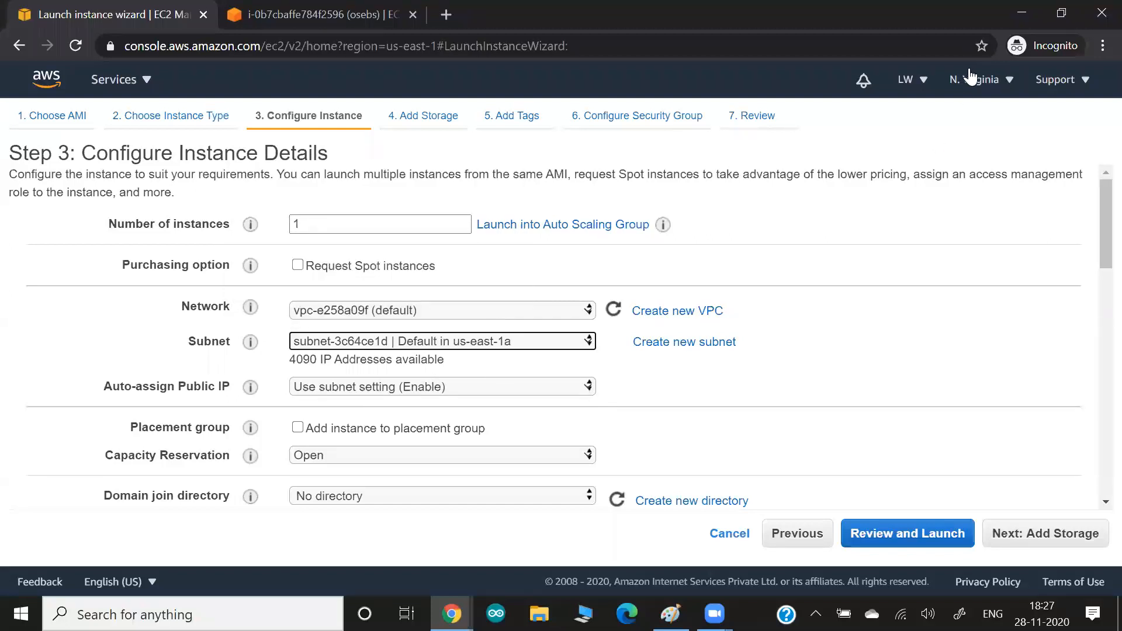
Keep the default storage and add a Name tag with the value os2inNV
click(1047, 535)
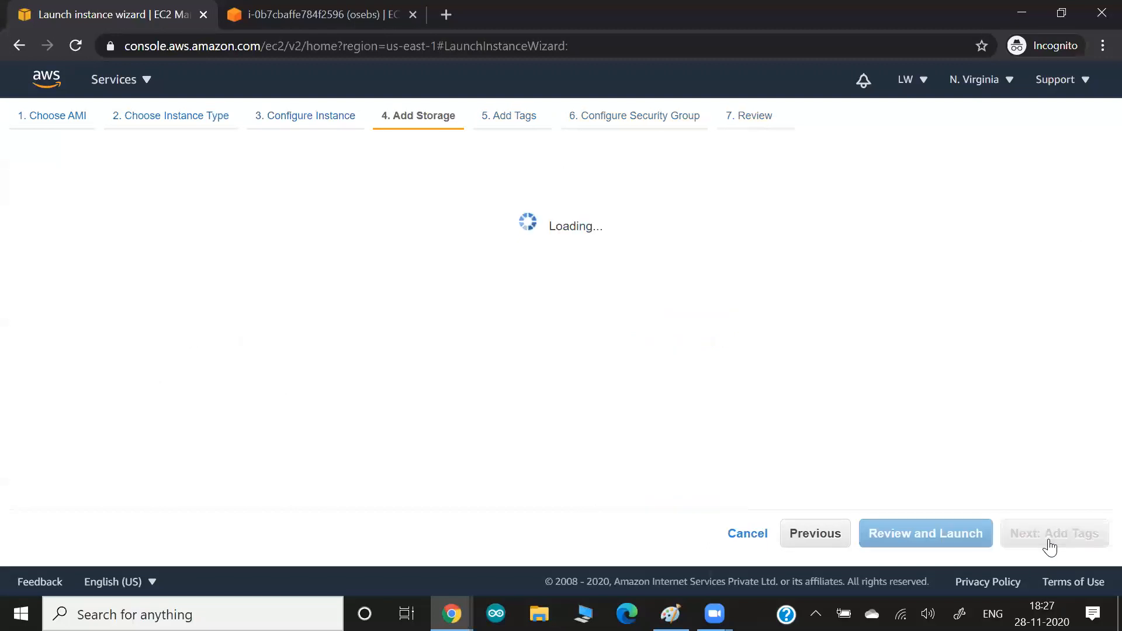
click(1049, 528)
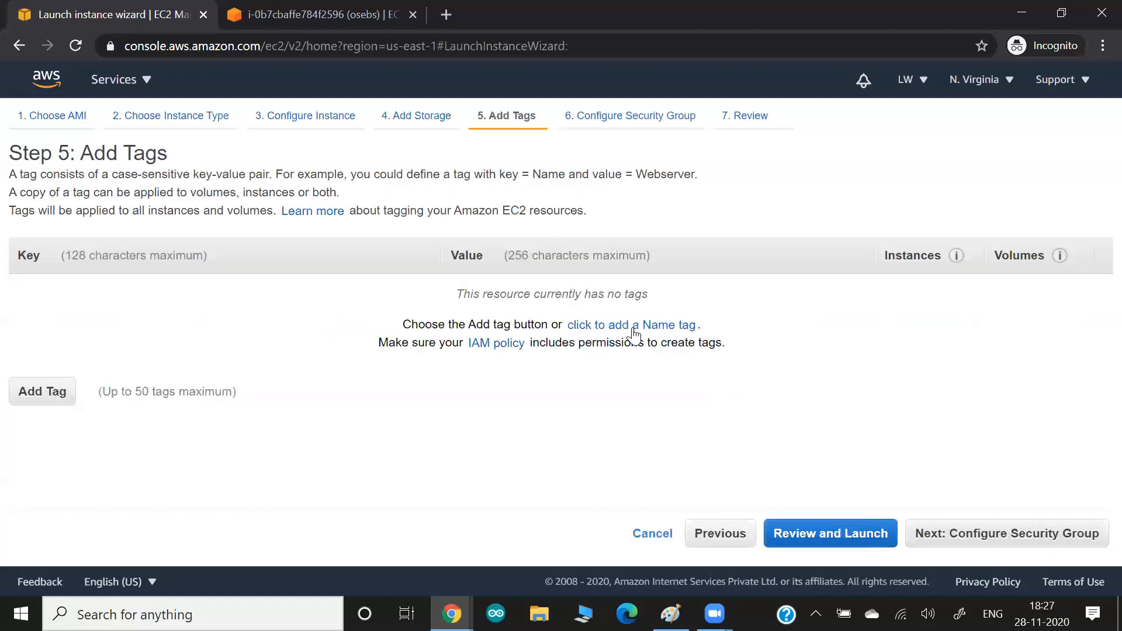
click(635, 325)
text(os2inNV)
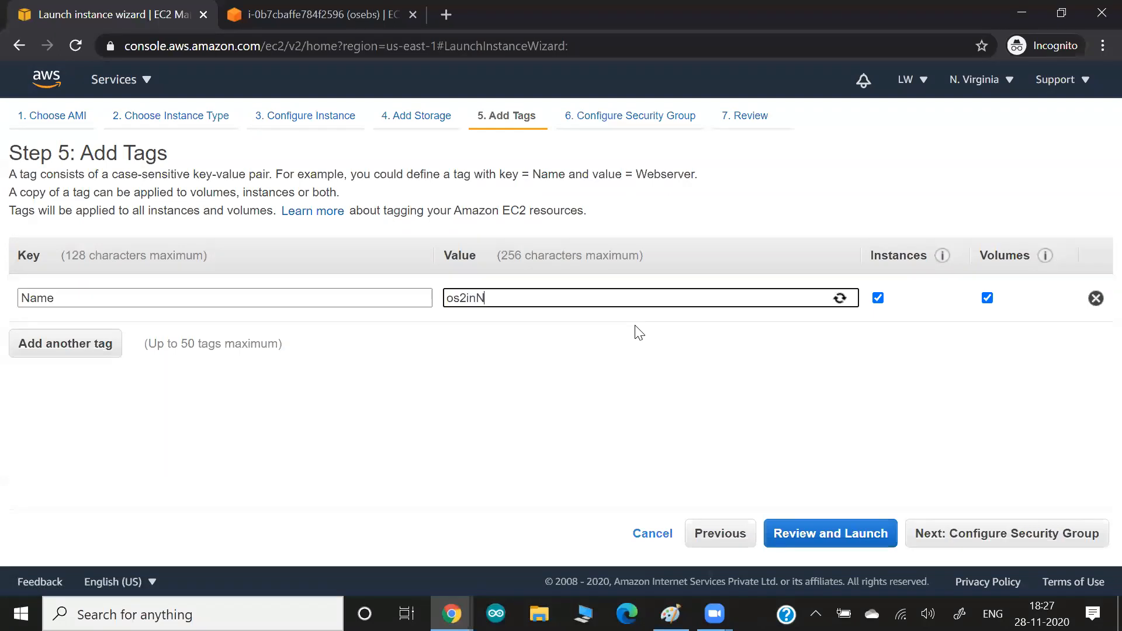
Launch the instance with the default new security group and the existing US key pair, acknowledging access to its private key file
click(993, 542)
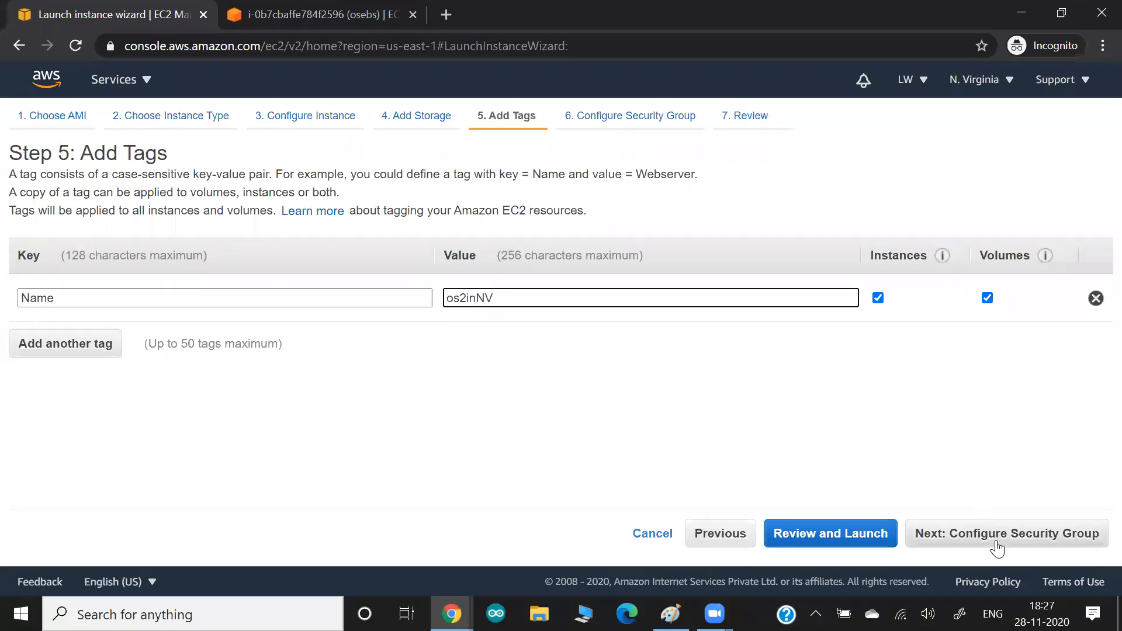
click(1038, 540)
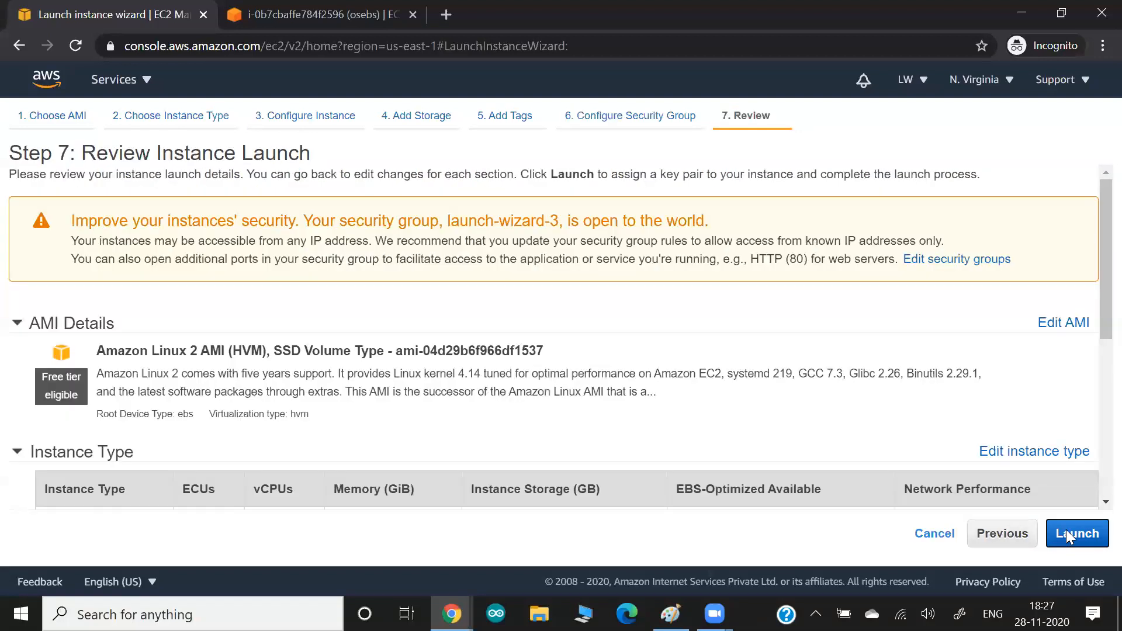
click(1066, 531)
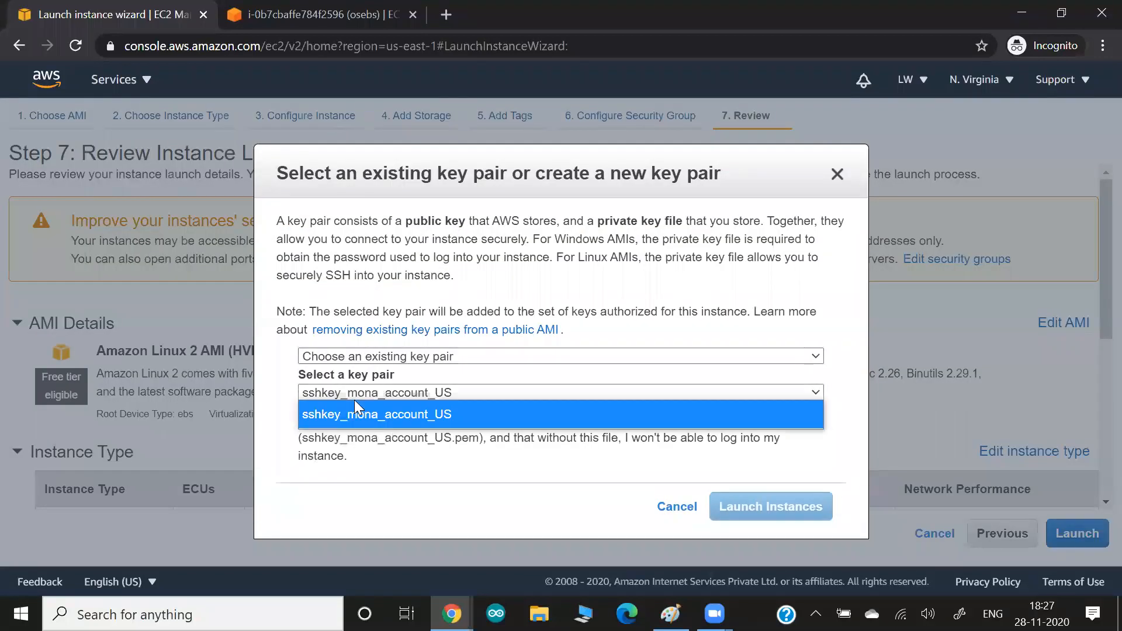
click(307, 421)
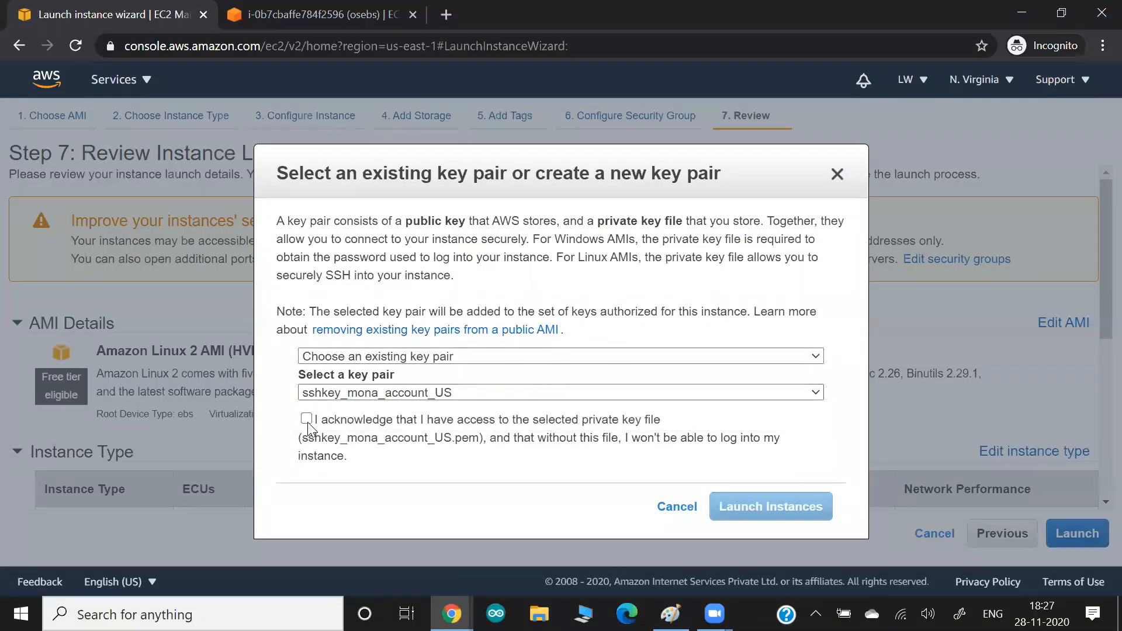
click(307, 420)
click(752, 513)
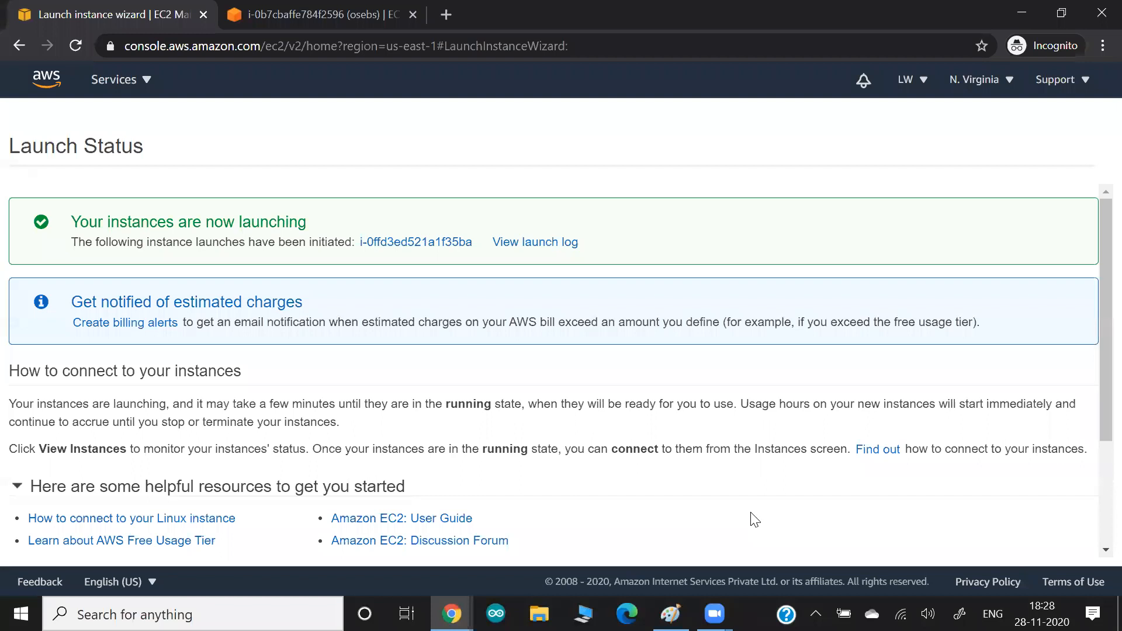
Switch to Paint, circle EBS in dark red and draw a curved arrow from it to U.S
key(alt+Tab)
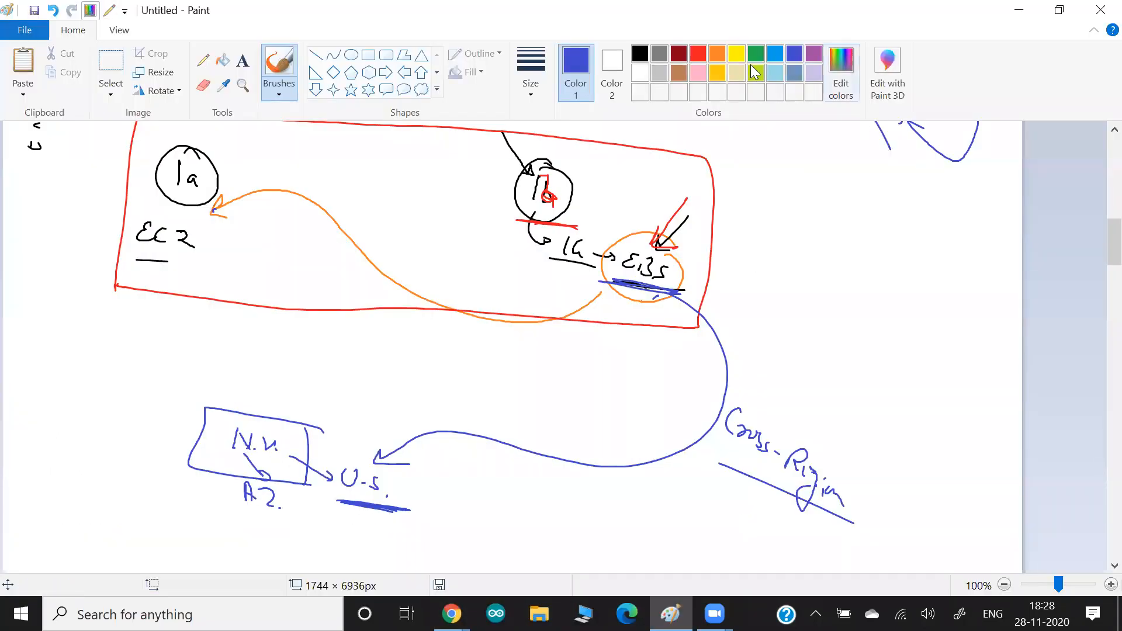
click(697, 53)
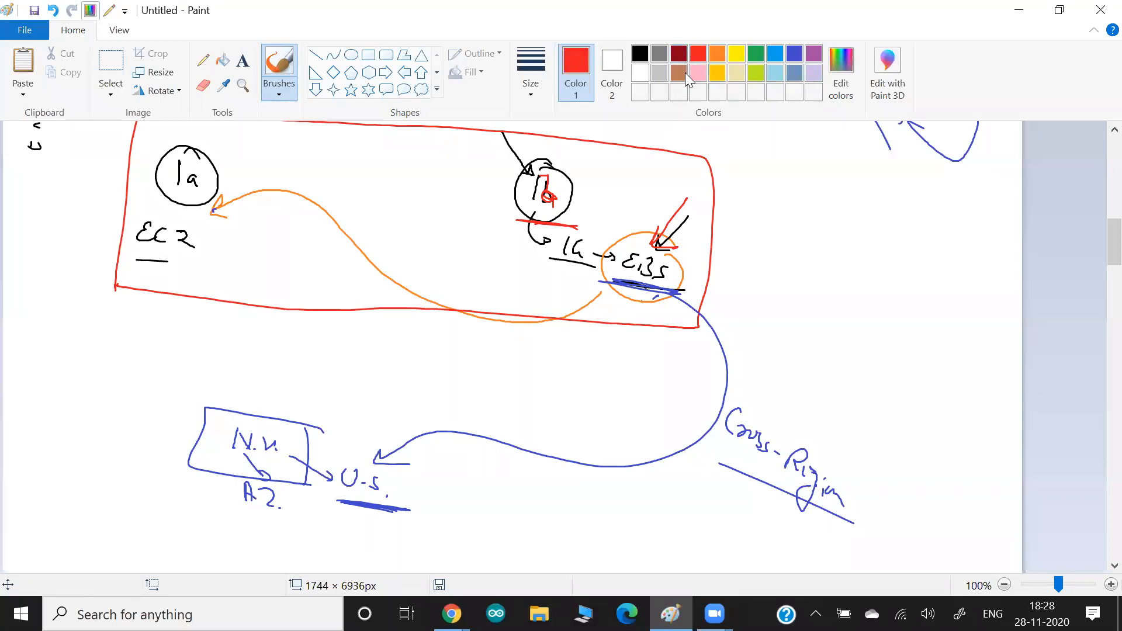
click(678, 53)
mouse_move(640, 303)
mouse_down()
mouse_move(690, 282)
mouse_move(536, 406)
mouse_move(346, 462)
mouse_up()
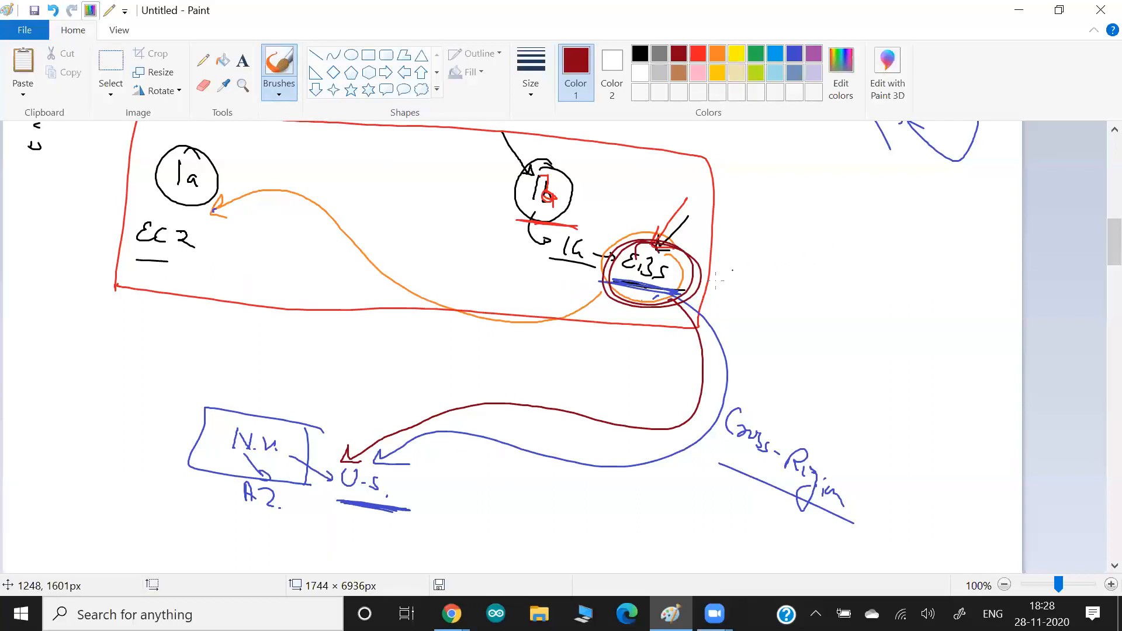
Write "Volume → 1GB" beside an arrow from EBS, underlining Volume and boxing 1GB
drag(676, 281, 748, 285)
mouse_move(739, 281)
mouse_down()
mouse_move(748, 285)
mouse_move(737, 292)
mouse_move(783, 283)
mouse_move(783, 292)
mouse_up()
drag(793, 277, 791, 305)
drag(800, 299, 873, 323)
mouse_move(866, 318)
mouse_down()
mouse_move(892, 340)
mouse_move(918, 331)
mouse_move(915, 345)
mouse_move(937, 369)
mouse_up()
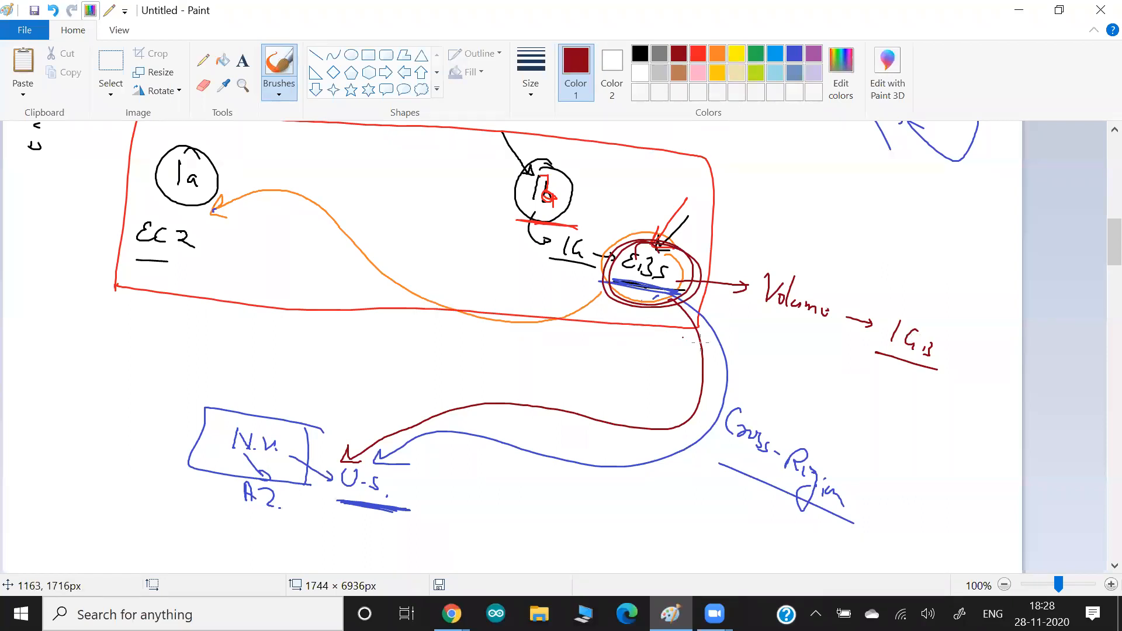
drag(766, 313, 821, 327)
mouse_move(870, 353)
mouse_down()
mouse_move(945, 370)
mouse_move(882, 302)
mouse_move(919, 304)
mouse_move(908, 359)
mouse_up()
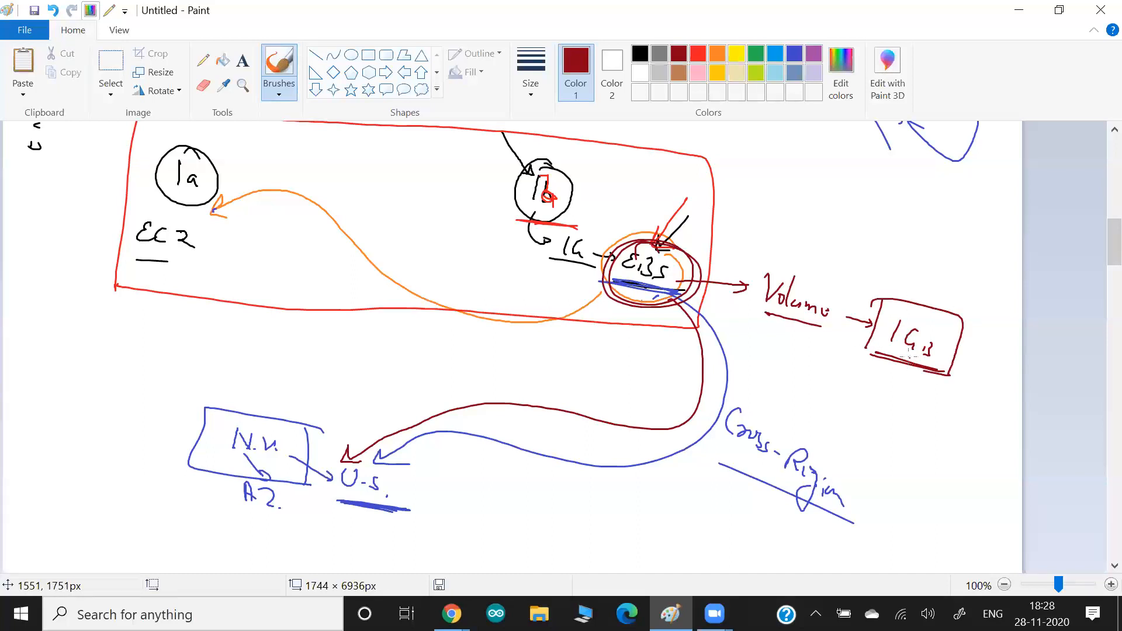
Draw an upward arrow beside the 1GB box, write "Vertical Scaling" underlined beneath it, and circle 1GB
mouse_move(962, 384)
mouse_down()
mouse_move(988, 312)
mouse_move(977, 316)
mouse_up()
mouse_move(919, 392)
mouse_down()
mouse_move(949, 425)
mouse_move(994, 420)
mouse_up()
mouse_move(929, 433)
mouse_down()
mouse_move(916, 454)
mouse_move(946, 464)
mouse_up()
drag(951, 450, 957, 473)
drag(960, 470, 953, 517)
drag(910, 469, 980, 491)
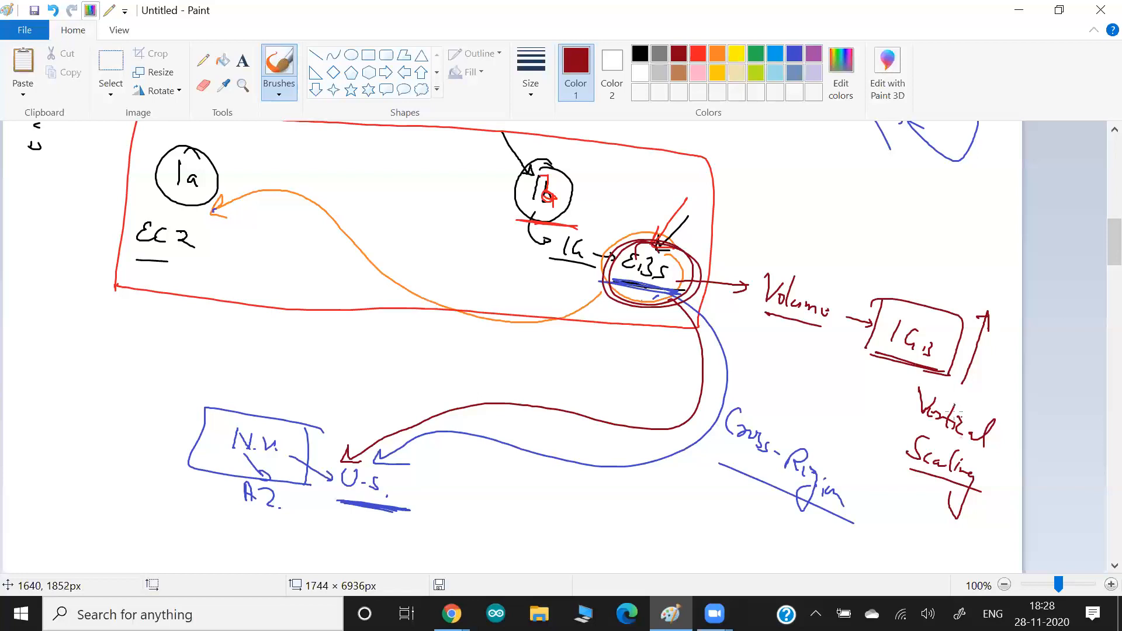
mouse_move(876, 350)
mouse_down()
mouse_move(888, 361)
mouse_move(871, 307)
mouse_move(876, 353)
mouse_up()
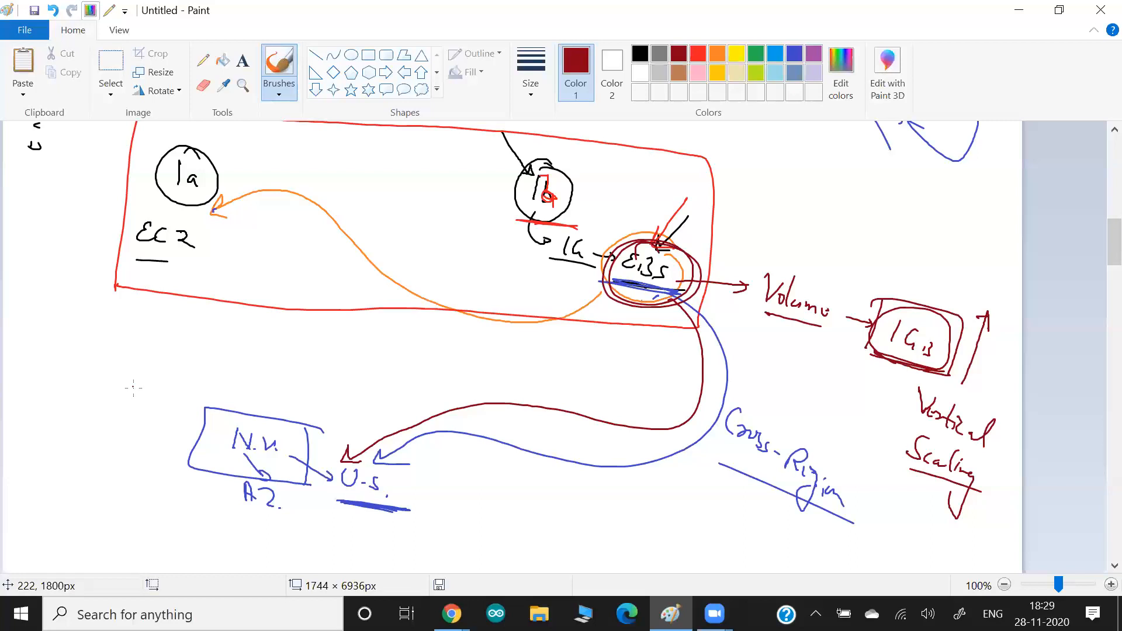
Write "LVM" with an underline in the blank area below EC2
drag(56, 321, 65, 344)
drag(68, 345, 75, 332)
mouse_move(78, 346)
mouse_down()
mouse_move(87, 332)
mouse_move(95, 346)
mouse_up()
drag(53, 356, 104, 358)
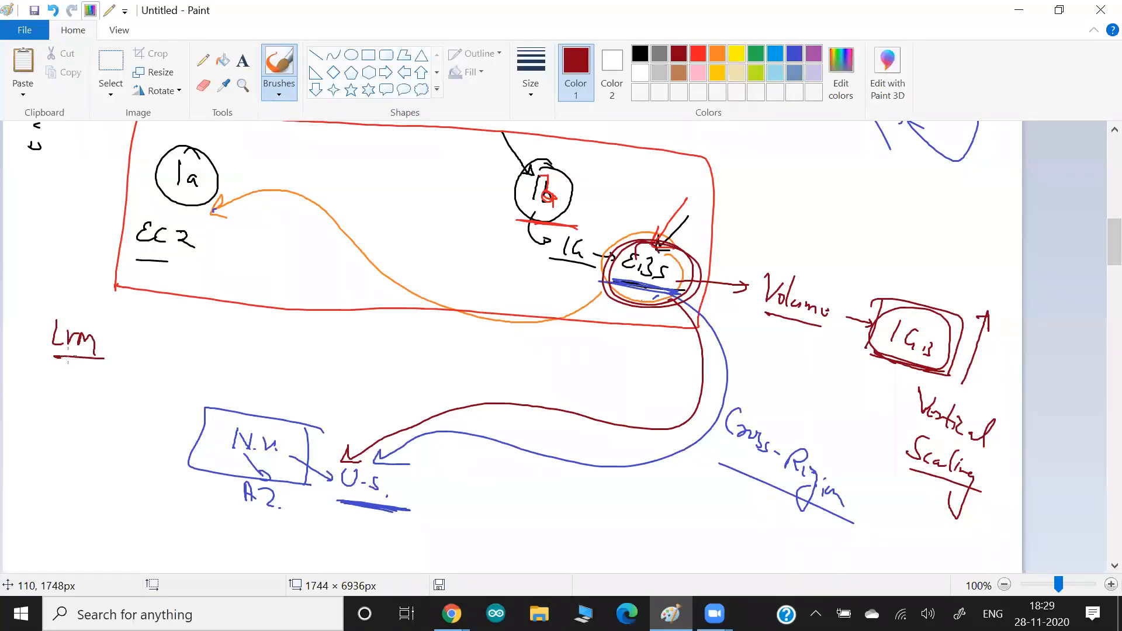
Below LVM, sketch boxed 1GB and 2GB disks linked to a circled 3GB volume
mouse_move(75, 450)
mouse_down()
mouse_move(51, 450)
mouse_move(28, 489)
mouse_move(73, 501)
mouse_move(56, 484)
mouse_move(65, 490)
mouse_up()
drag(123, 457, 169, 462)
drag(123, 458, 110, 507)
drag(169, 462, 159, 521)
drag(117, 478, 138, 504)
mouse_move(95, 409)
mouse_down()
mouse_move(96, 428)
mouse_move(119, 431)
mouse_move(107, 398)
mouse_move(61, 455)
mouse_up()
drag(107, 439, 123, 465)
mouse_move(42, 501)
mouse_down()
mouse_move(54, 503)
mouse_move(30, 498)
mouse_up()
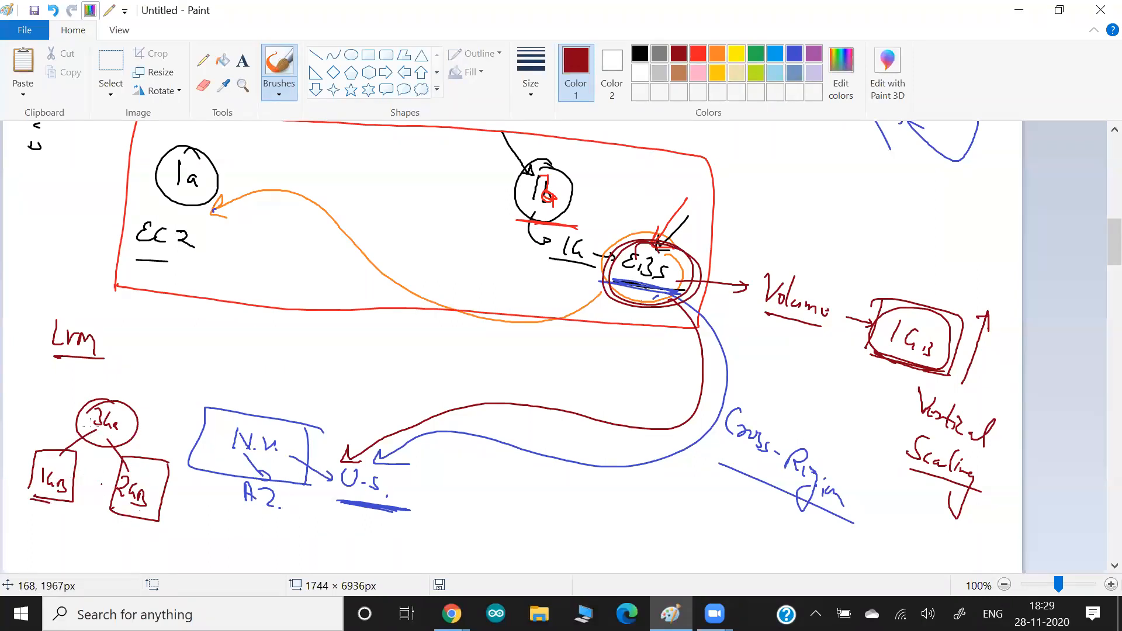
Mark the 3GB circle with an arrow, then circle LVM and cross it out
mouse_move(107, 398)
mouse_down()
mouse_move(123, 372)
mouse_move(94, 386)
mouse_move(41, 358)
mouse_move(65, 378)
mouse_up()
drag(45, 286, 100, 399)
drag(125, 315, 22, 402)
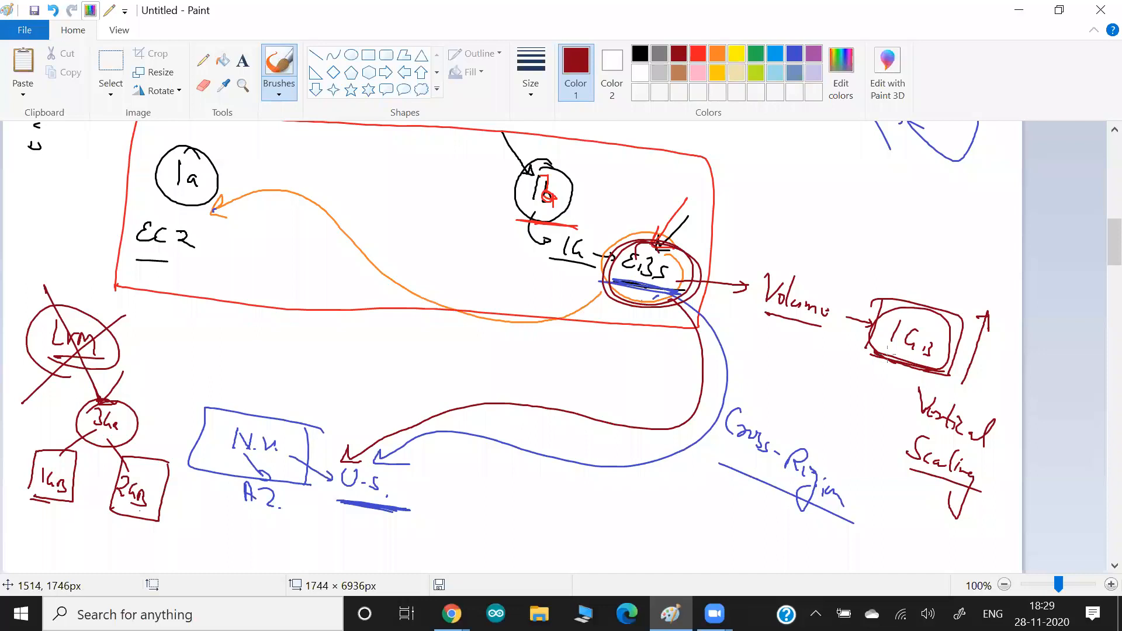
Add a downward arrow beside the 1GB box, underline Scaling again and cross out Vertical
mouse_move(971, 372)
mouse_down()
mouse_move(967, 381)
mouse_move(992, 304)
mouse_move(979, 315)
mouse_move(982, 375)
mouse_up()
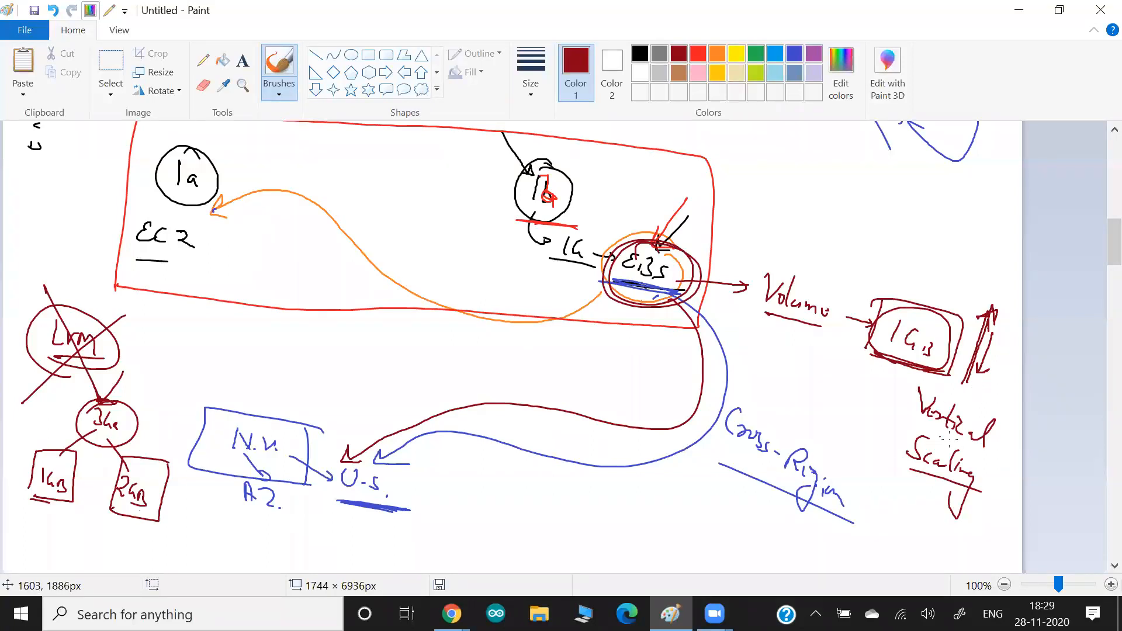
drag(898, 466, 962, 487)
drag(950, 386, 964, 451)
drag(980, 409, 935, 430)
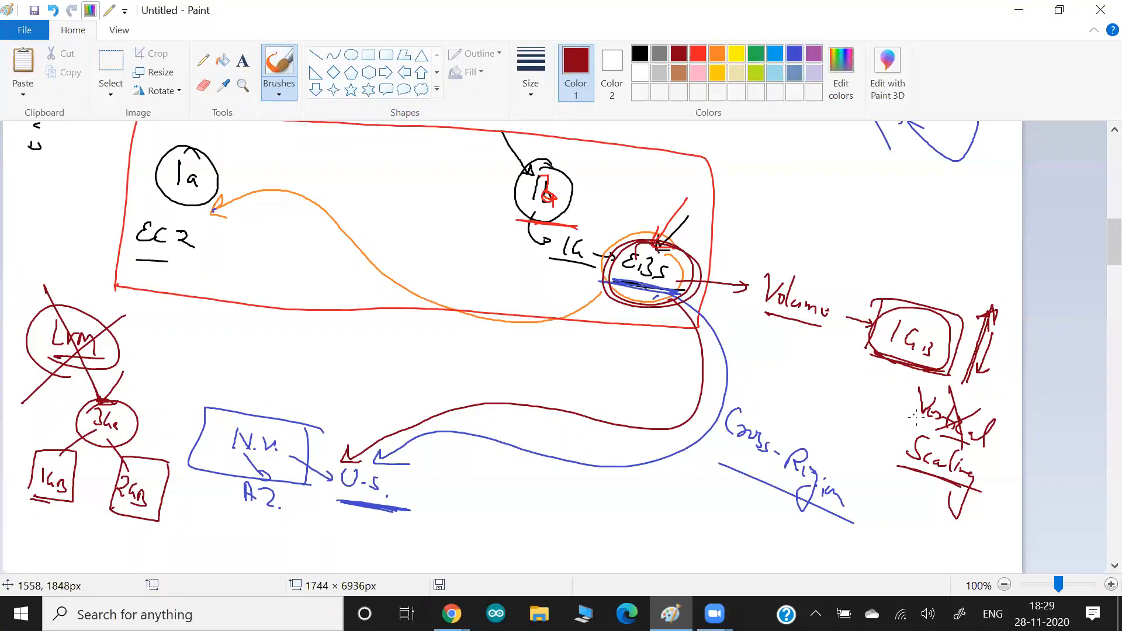
Write "Elastic" underlined above Volume and point an arrow at the circled EBS
mouse_move(782, 216)
mouse_down()
mouse_move(753, 225)
mouse_move(777, 241)
mouse_up()
mouse_move(786, 220)
mouse_down()
mouse_move(783, 236)
mouse_move(806, 249)
mouse_up()
drag(809, 231, 819, 253)
mouse_move(832, 244)
mouse_down()
mouse_move(828, 261)
mouse_move(851, 279)
mouse_up()
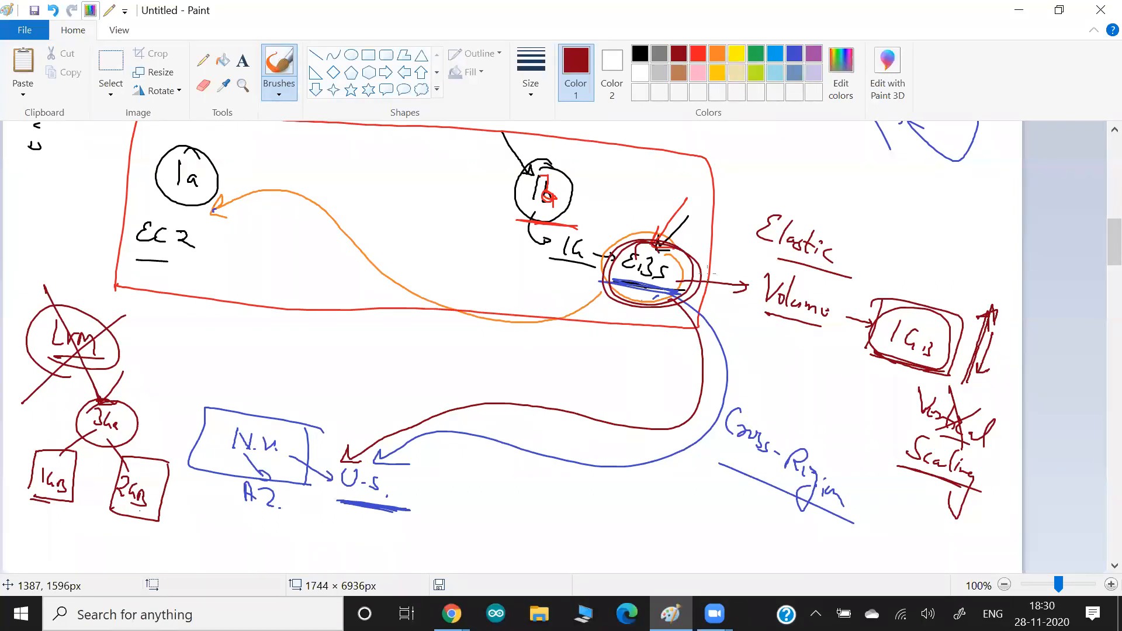
drag(603, 206, 615, 252)
Switch to the EC2 console and open the newly launched instance from the launch status page
key(alt+Tab)
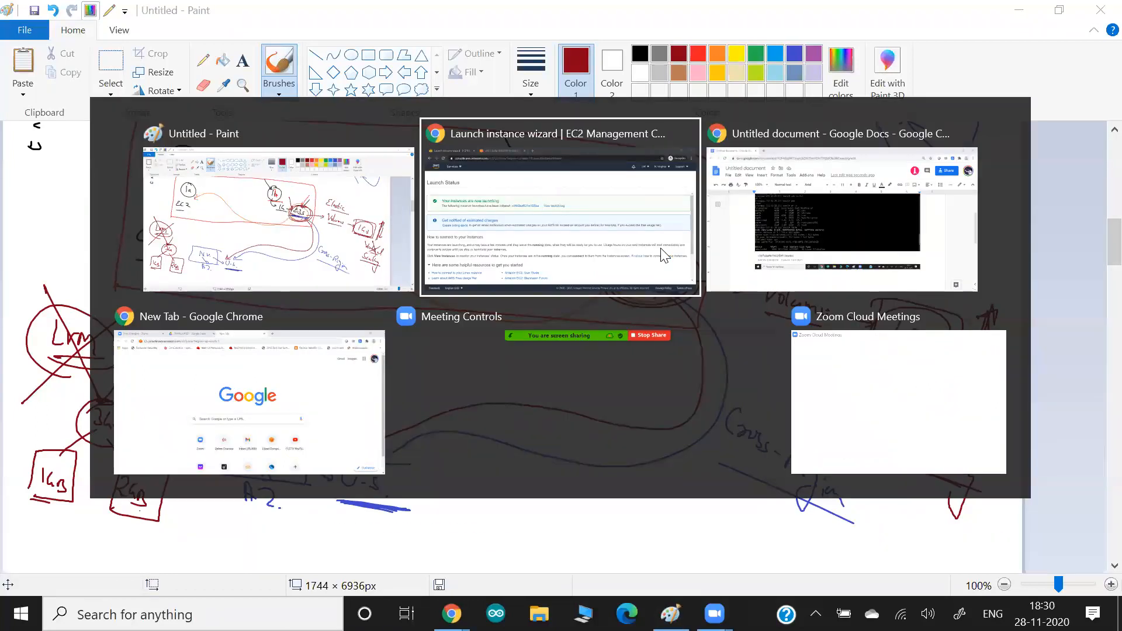
click(663, 255)
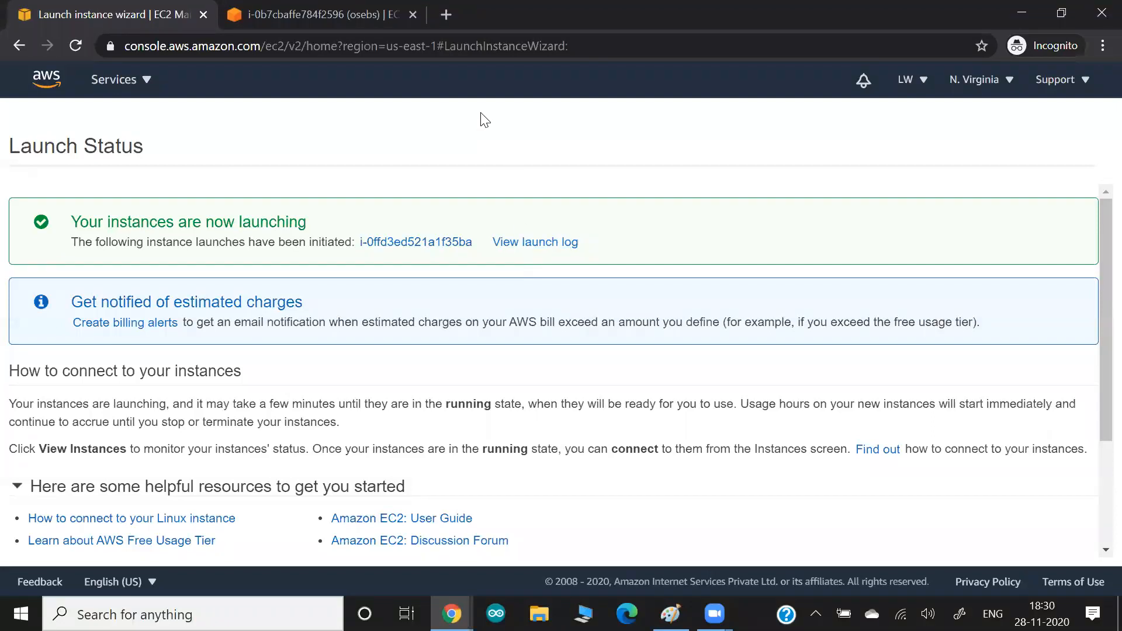
key(alt+Tab)
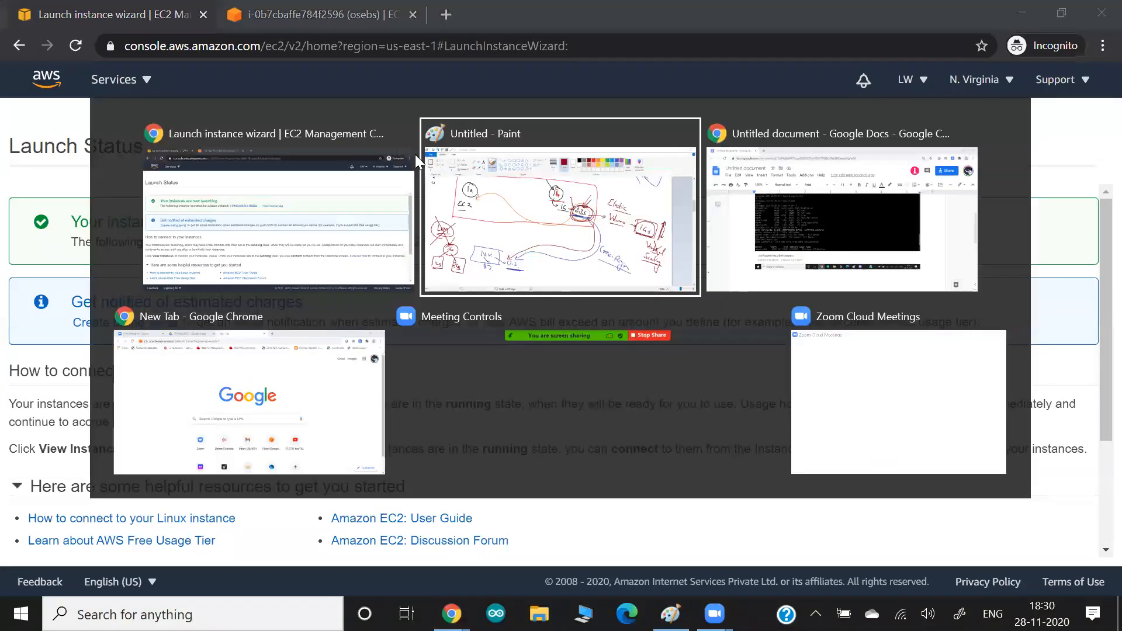
key(Escape)
click(121, 80)
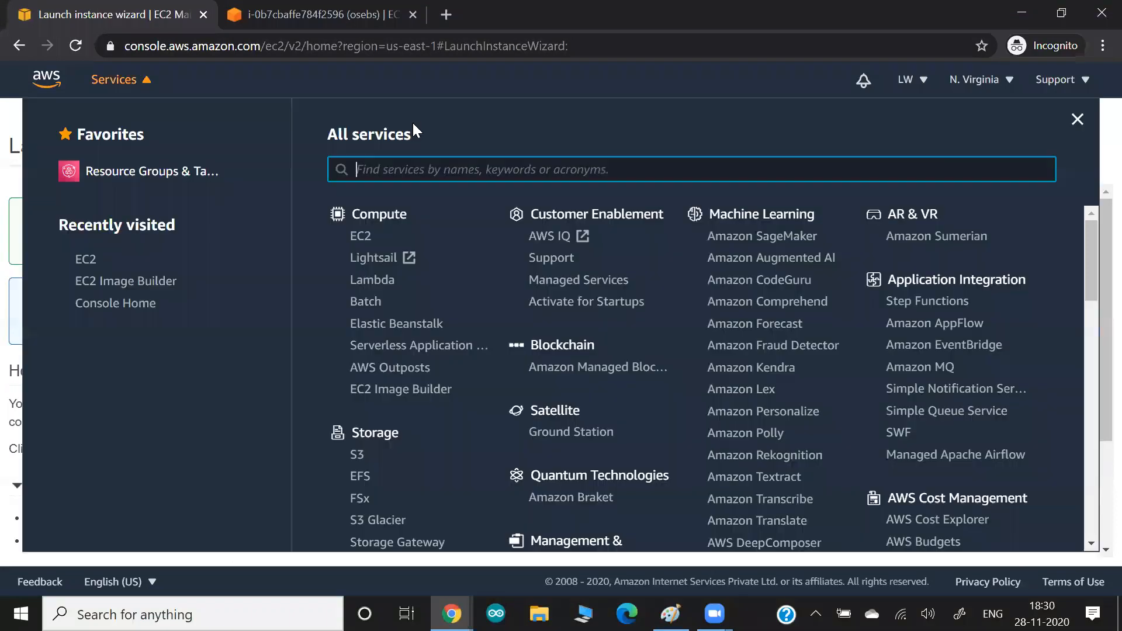
key(Escape)
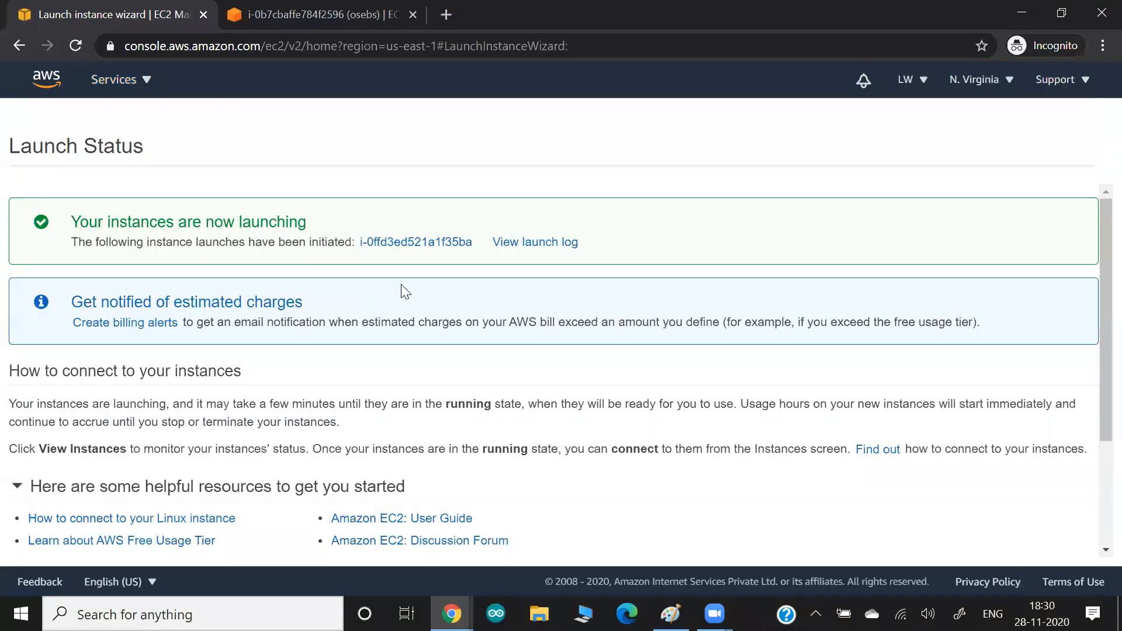
click(427, 248)
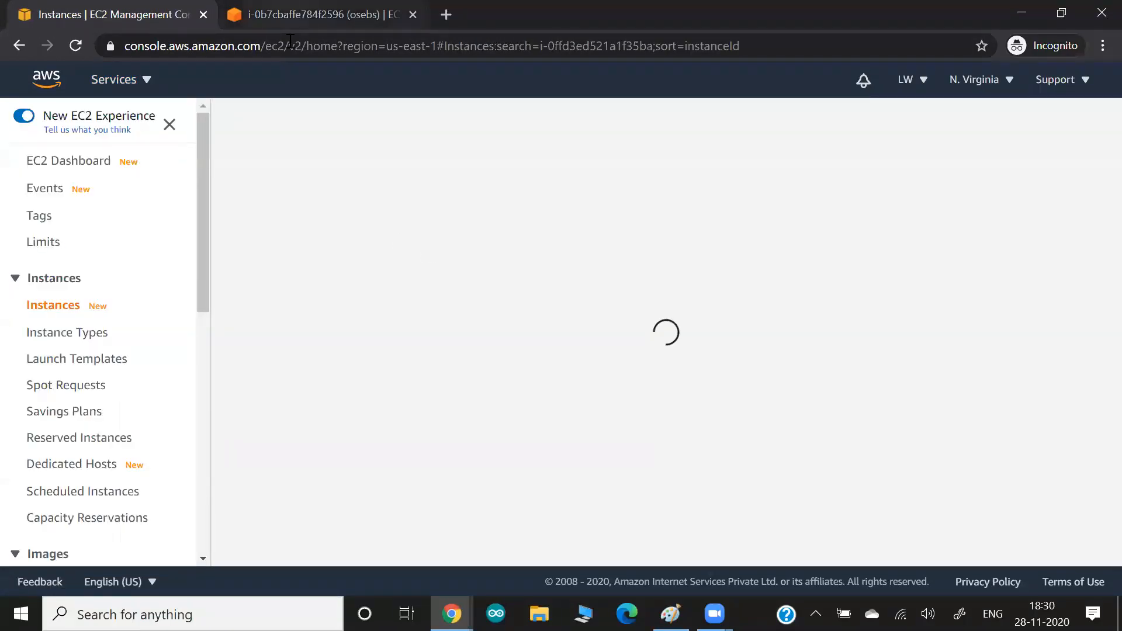
Change the console region to Asia Pacific (Mumbai) ap-south-1 and remove the instance ID filter from the instances list
key(ctrl+Tab)
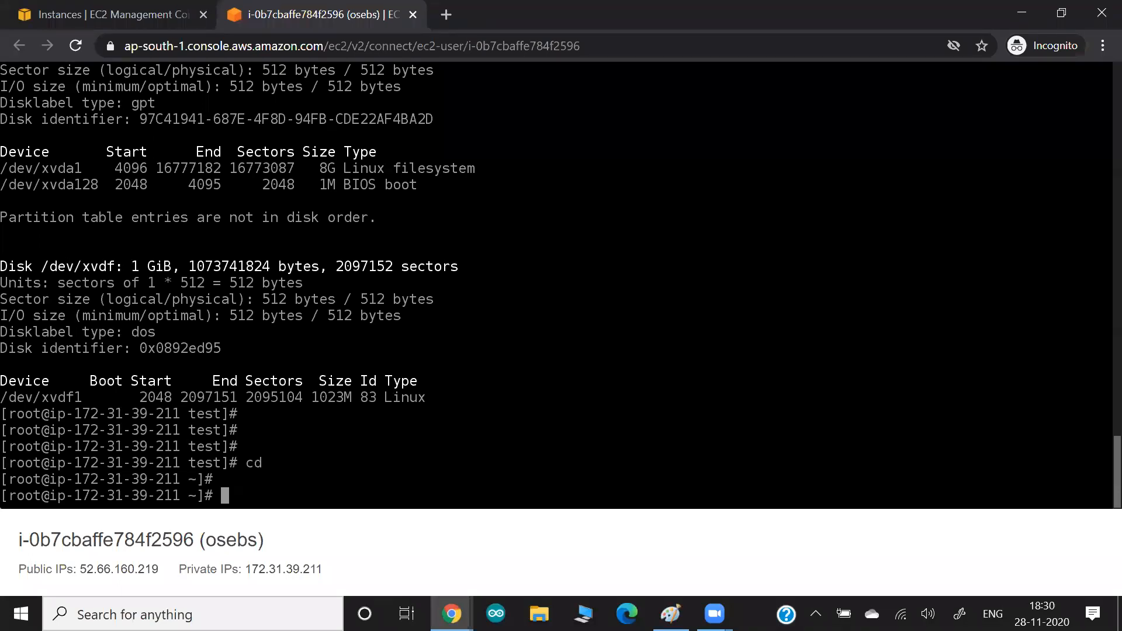
click(69, 22)
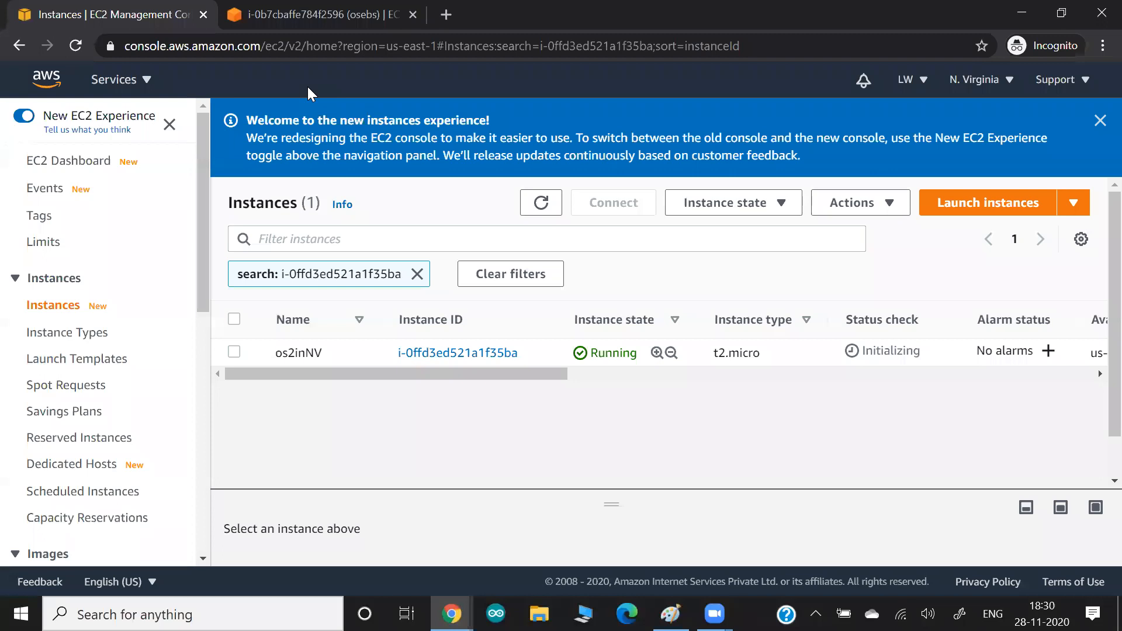
click(969, 81)
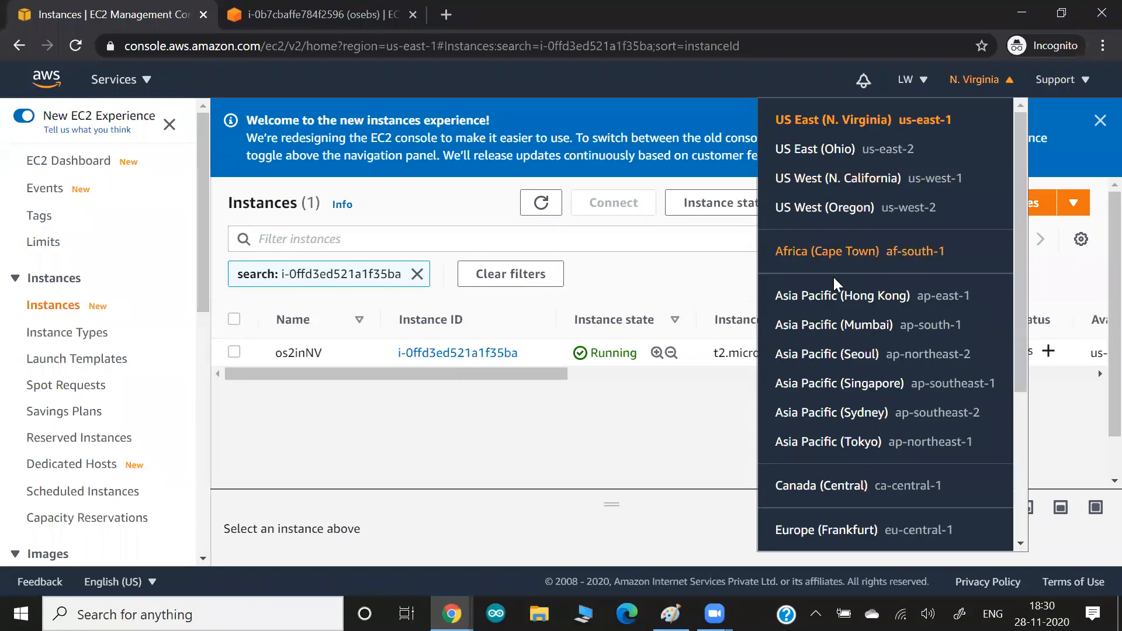
click(823, 319)
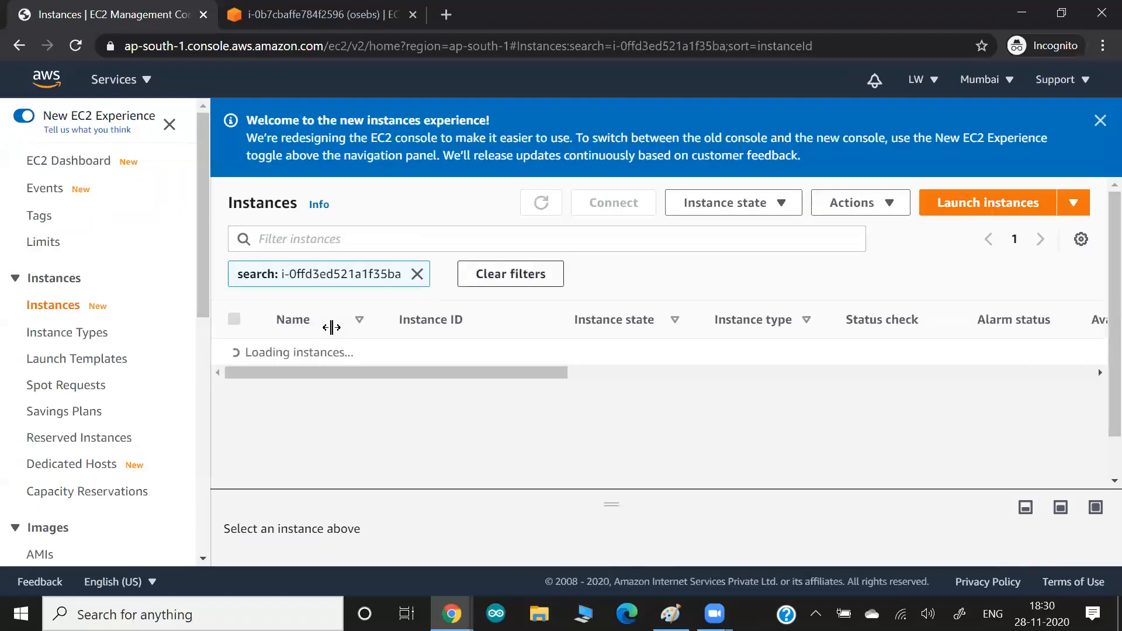
click(417, 274)
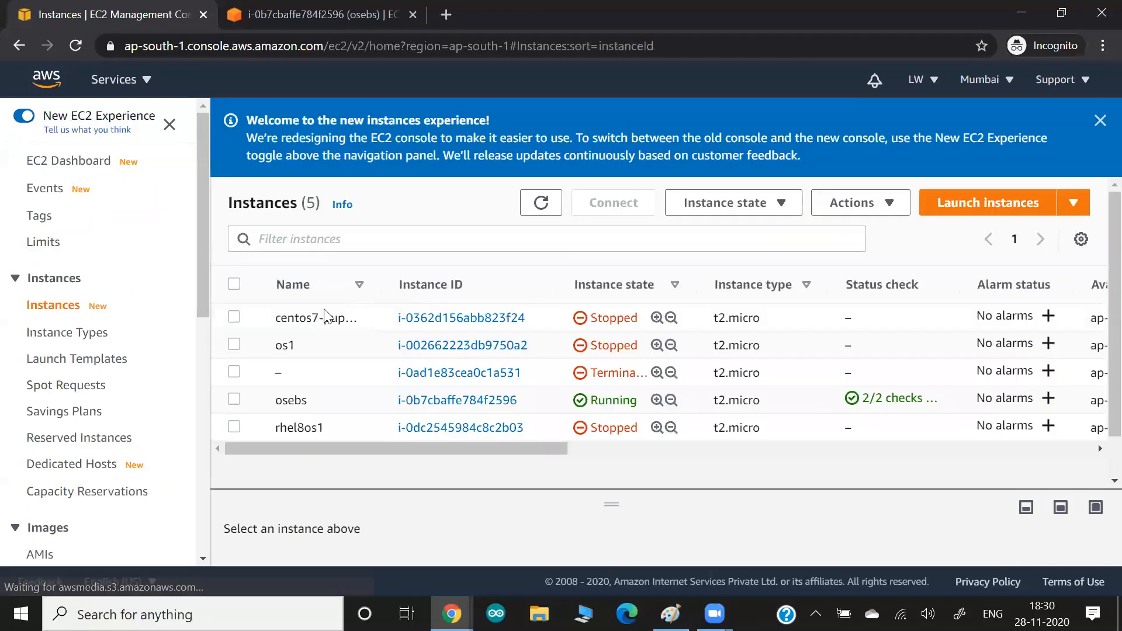
Connect to the osebs instance through EC2 Instance Connect as ec2-user and close the old terminal session window
click(233, 402)
click(618, 210)
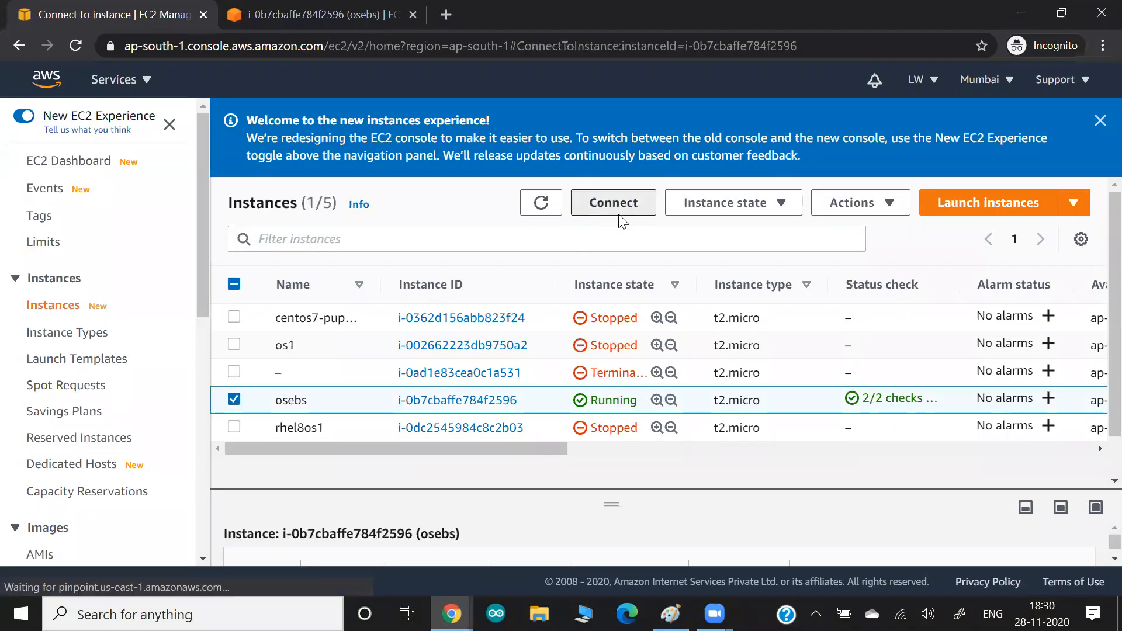
scroll(474, 339, down, 2)
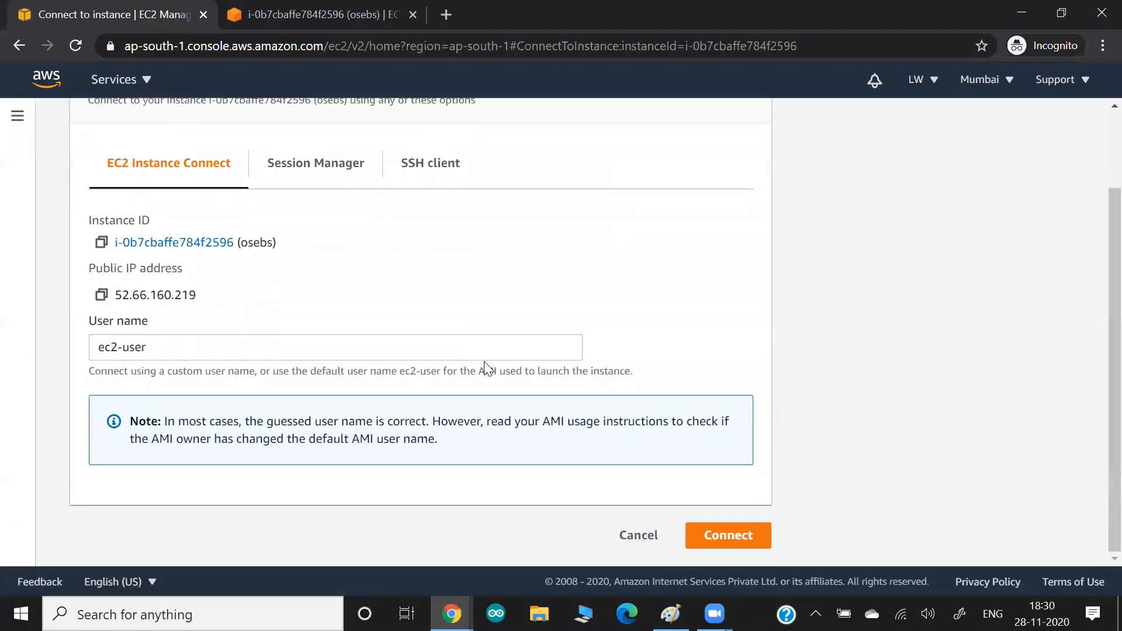
click(726, 534)
drag(498, 18, 492, 30)
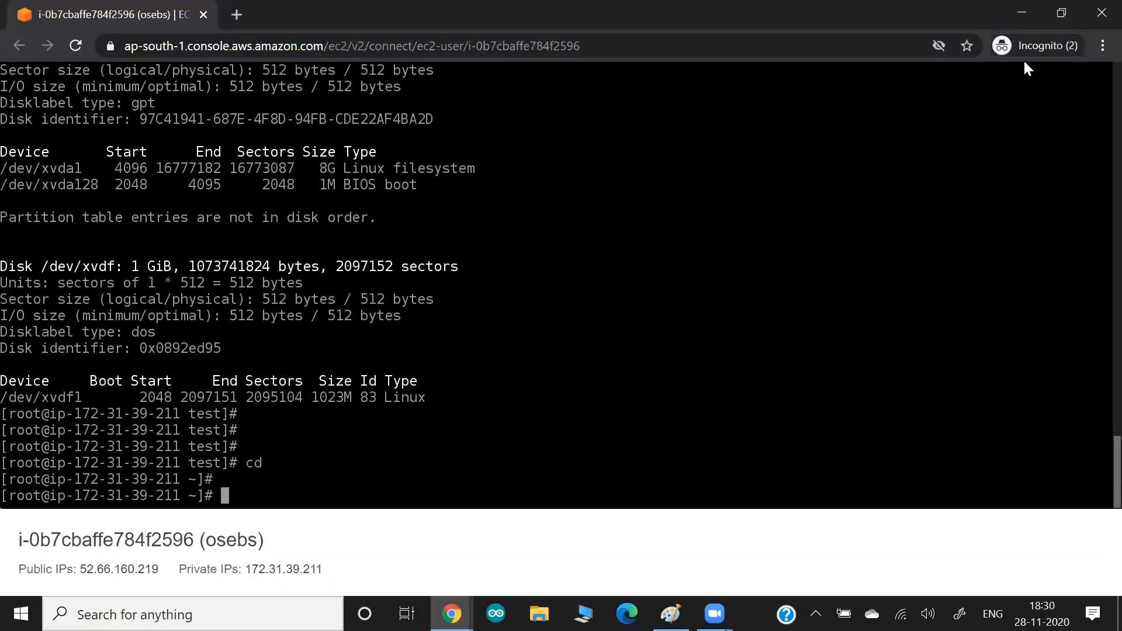
click(1098, 9)
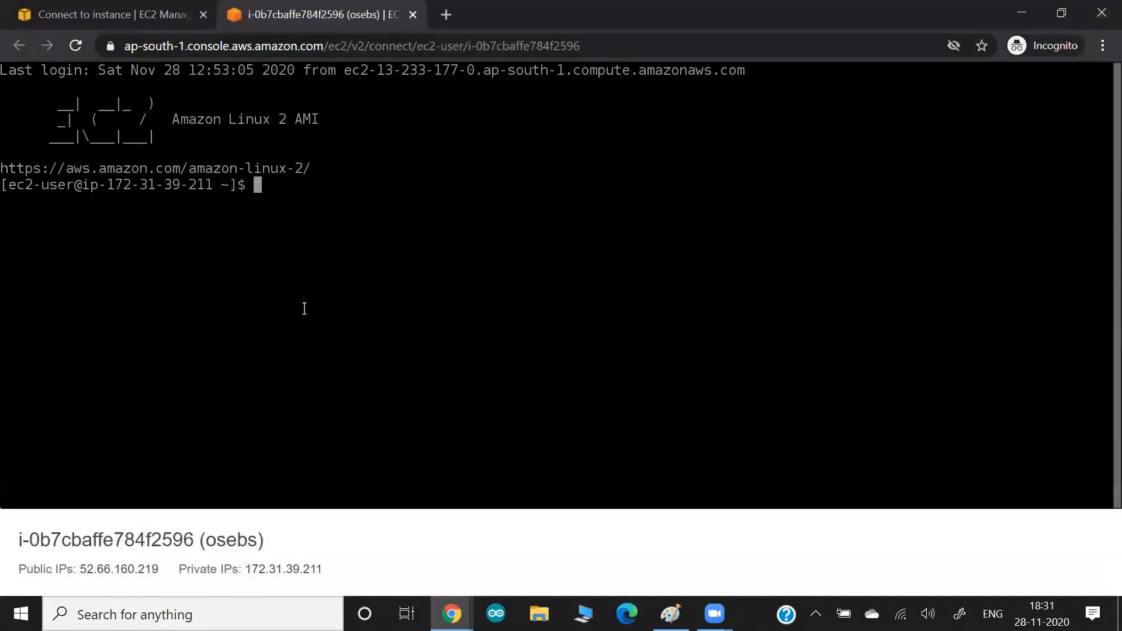
Switch to the root account in the osebs terminal with sudo su -
key(Return)
key(Return)
key(Return)
text(su)
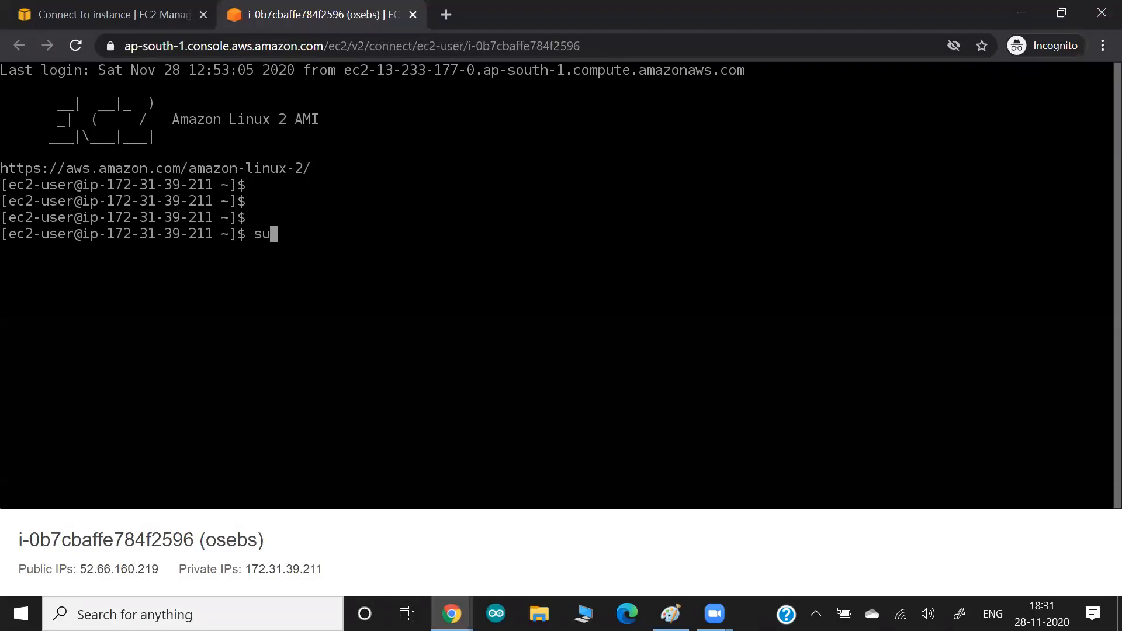
text(do su -)
drag(164, 119, 346, 123)
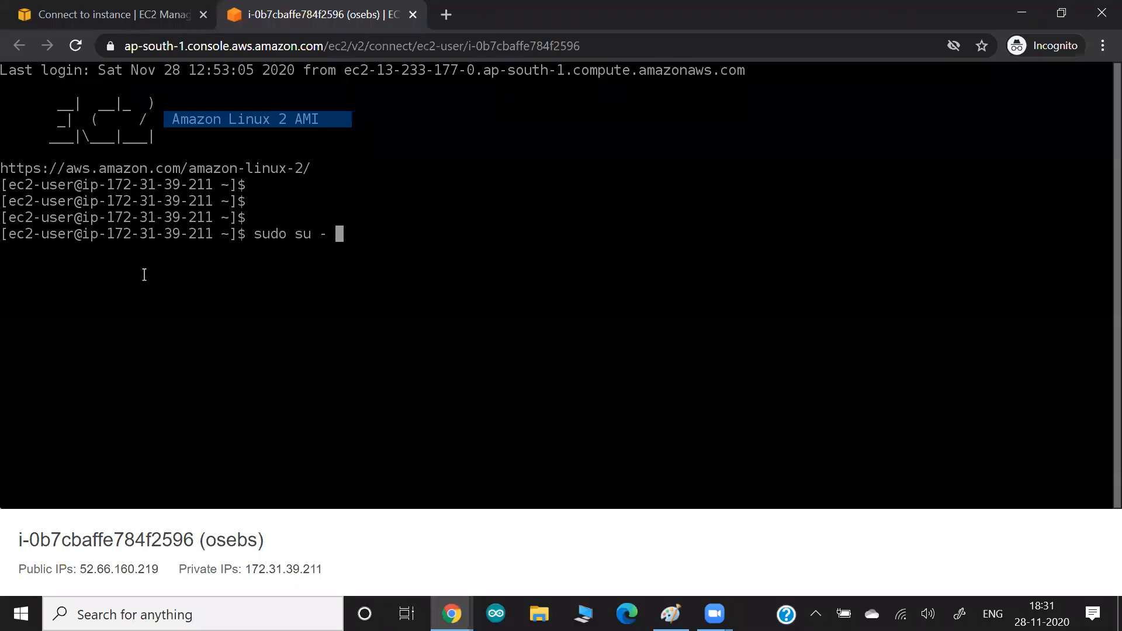
key(Return)
key(Return)
key(Return)
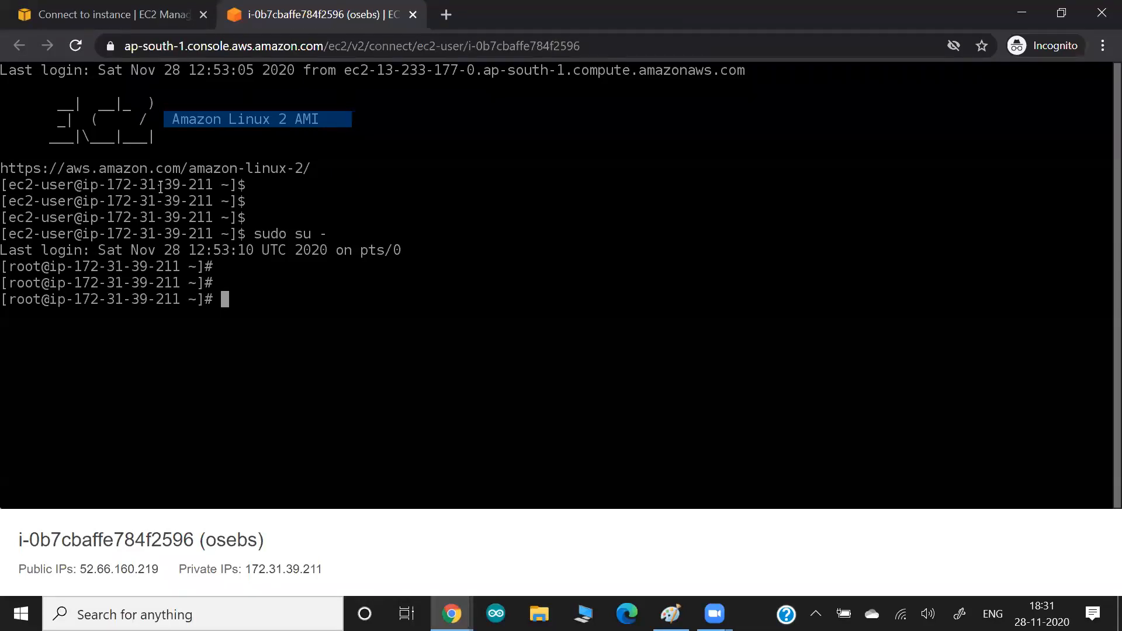
In Paint, write "RHEL/Ubuntu" with an underline and a curved arrow near Block device, and return to the osebs terminal
key(alt+Tab)
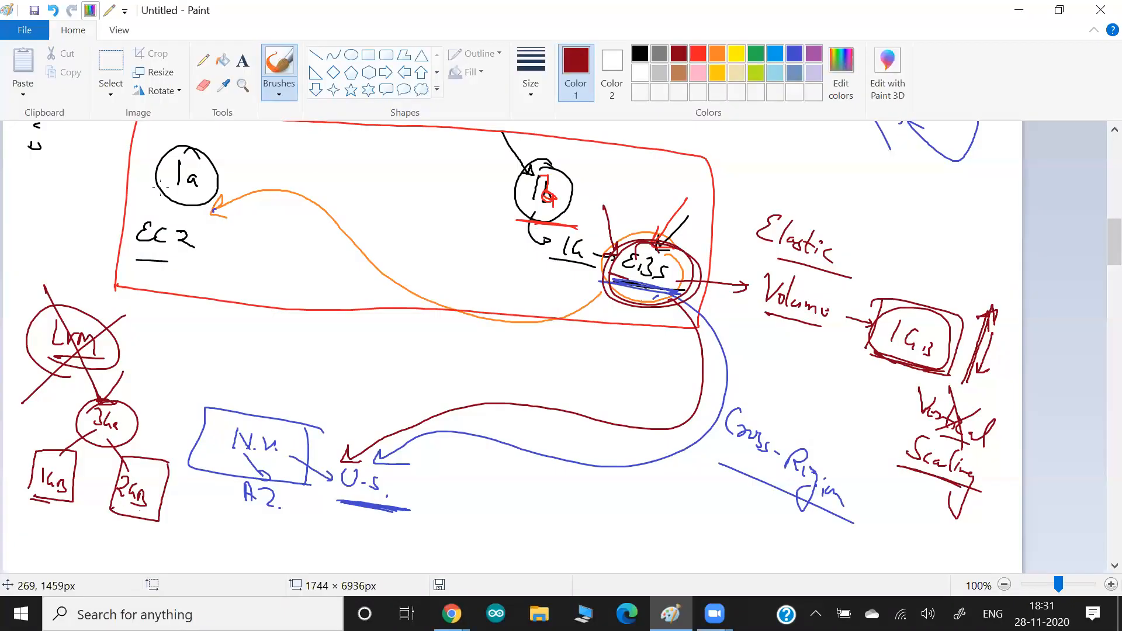
scroll(867, 300, up, 15)
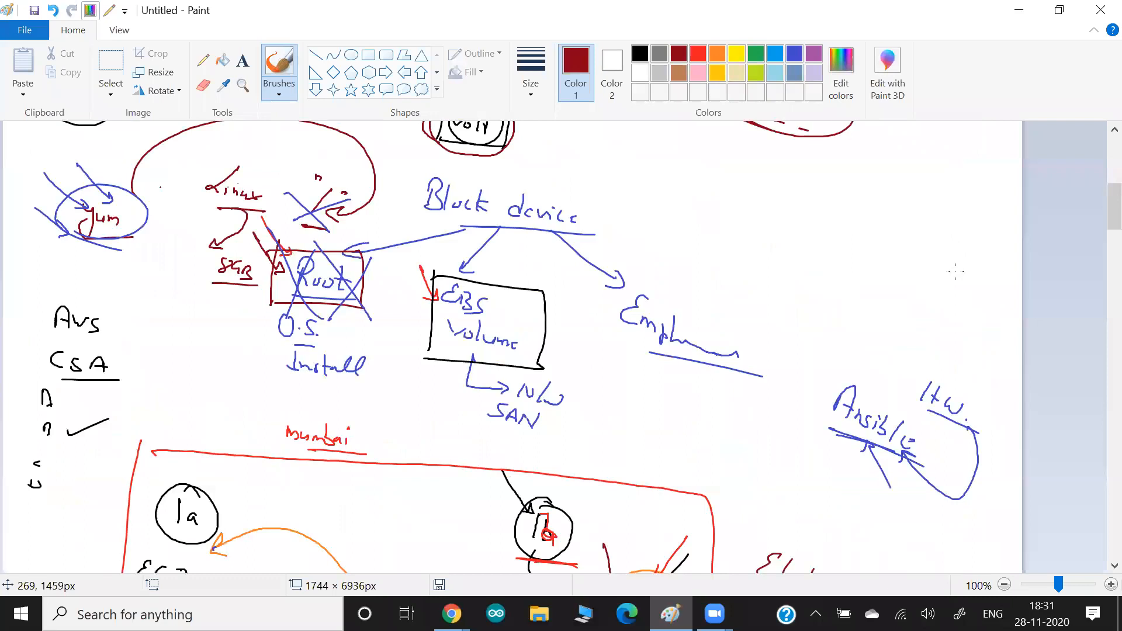
mouse_move(854, 282)
mouse_down()
mouse_move(897, 312)
mouse_move(954, 306)
mouse_move(956, 356)
mouse_move(991, 365)
mouse_up()
mouse_move(1002, 386)
mouse_down()
mouse_move(861, 321)
mouse_move(878, 369)
mouse_up()
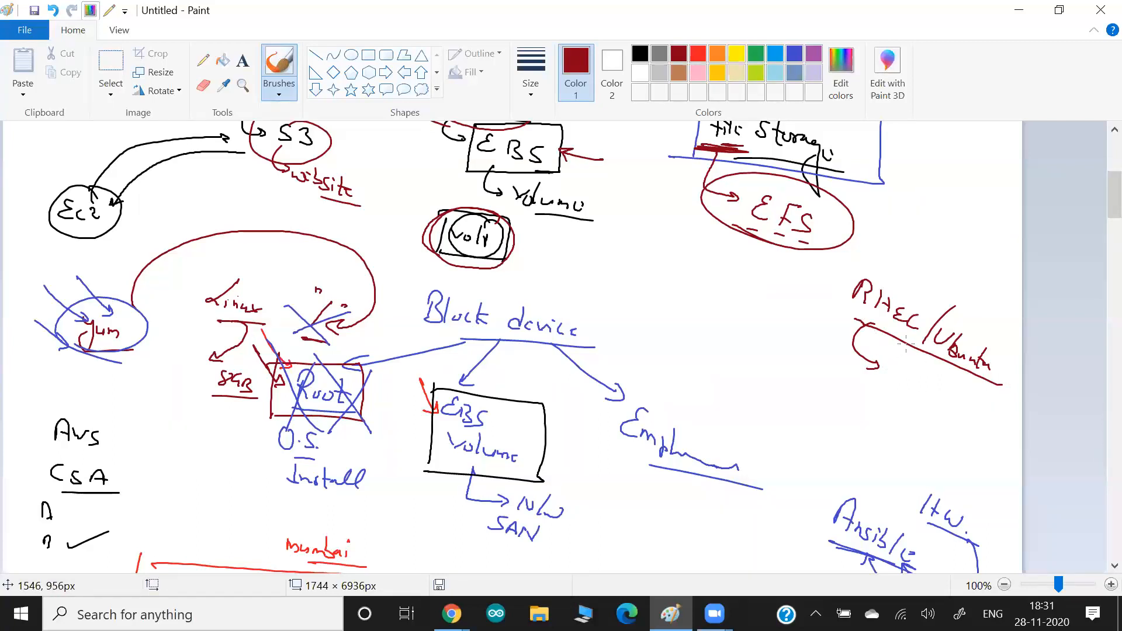
key(alt+Tab)
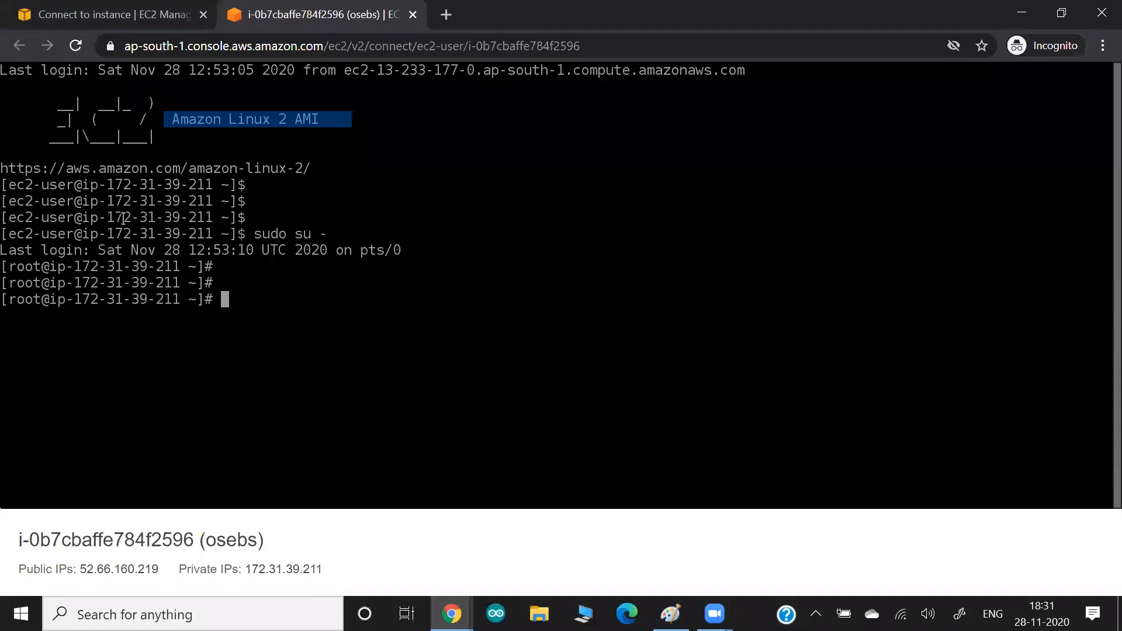
In Paint, write "WebUI login" with an underline and a crossing stroke at the arrow below RHEL/Ubuntu
drag(83, 297, 263, 304)
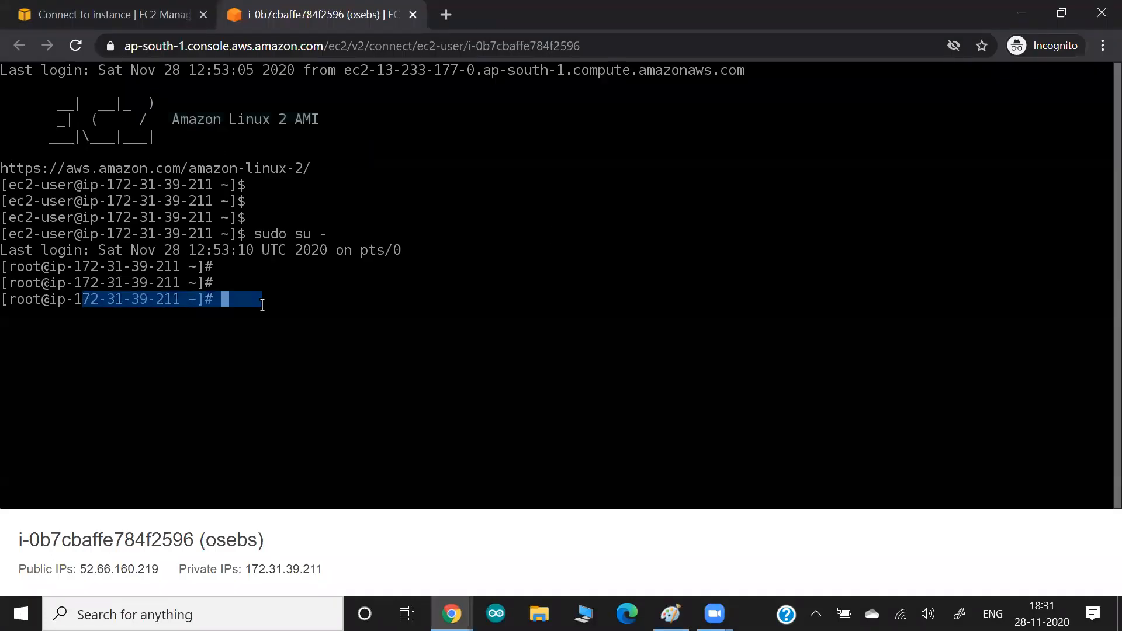
key(alt+Tab)
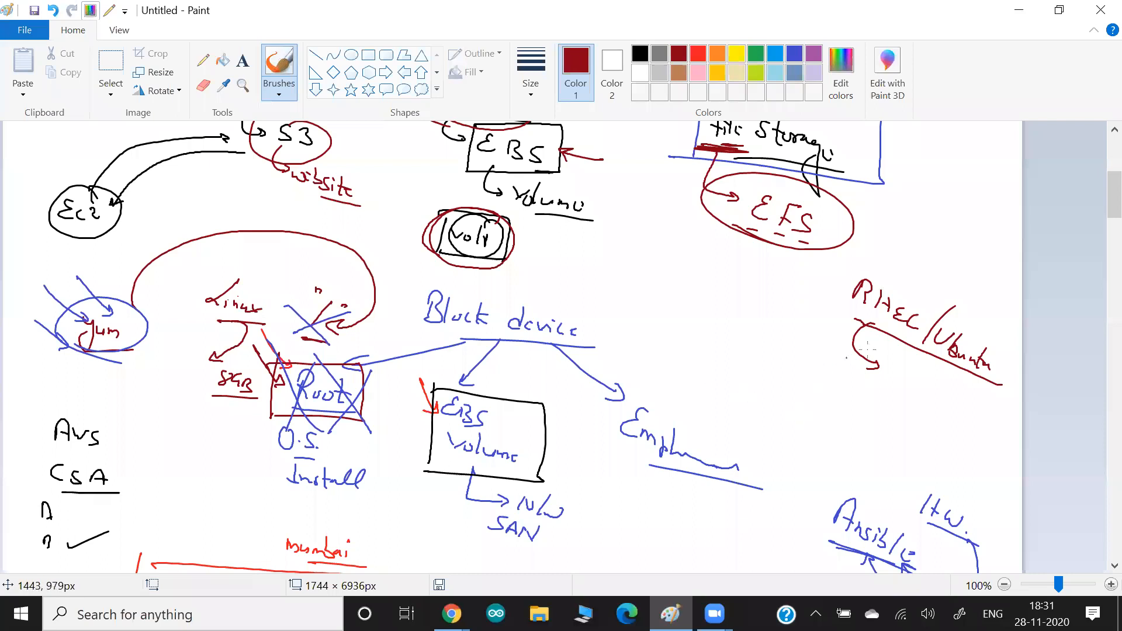
mouse_move(891, 374)
mouse_down()
mouse_move(940, 404)
mouse_move(997, 484)
mouse_up()
drag(910, 418, 1003, 473)
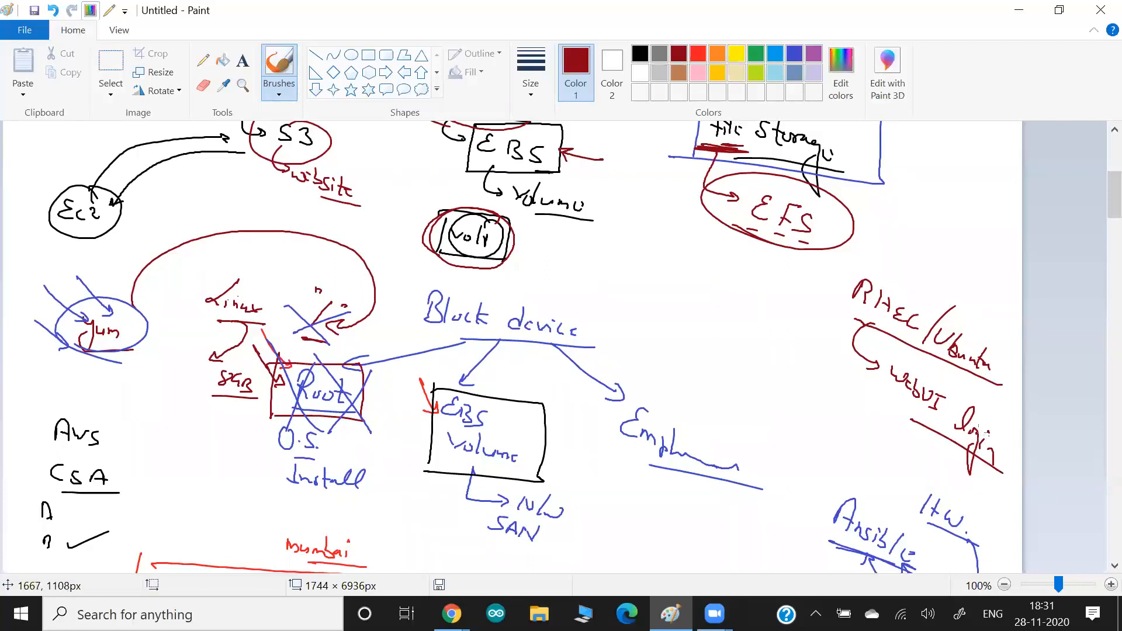
Add a crossed-out "Aws" above RHEL/Ubuntu and an arrow to an underlined "H.W.", and return to the osebs terminal
mouse_move(947, 276)
mouse_down()
mouse_move(951, 261)
mouse_move(977, 292)
mouse_up()
mouse_move(958, 245)
mouse_down()
mouse_move(991, 265)
mouse_move(943, 282)
mouse_up()
mouse_move(810, 317)
mouse_down()
mouse_move(866, 325)
mouse_move(807, 331)
mouse_move(862, 319)
mouse_up()
drag(762, 338, 762, 349)
mouse_move(775, 338)
mouse_down()
mouse_move(773, 352)
mouse_move(813, 371)
mouse_up()
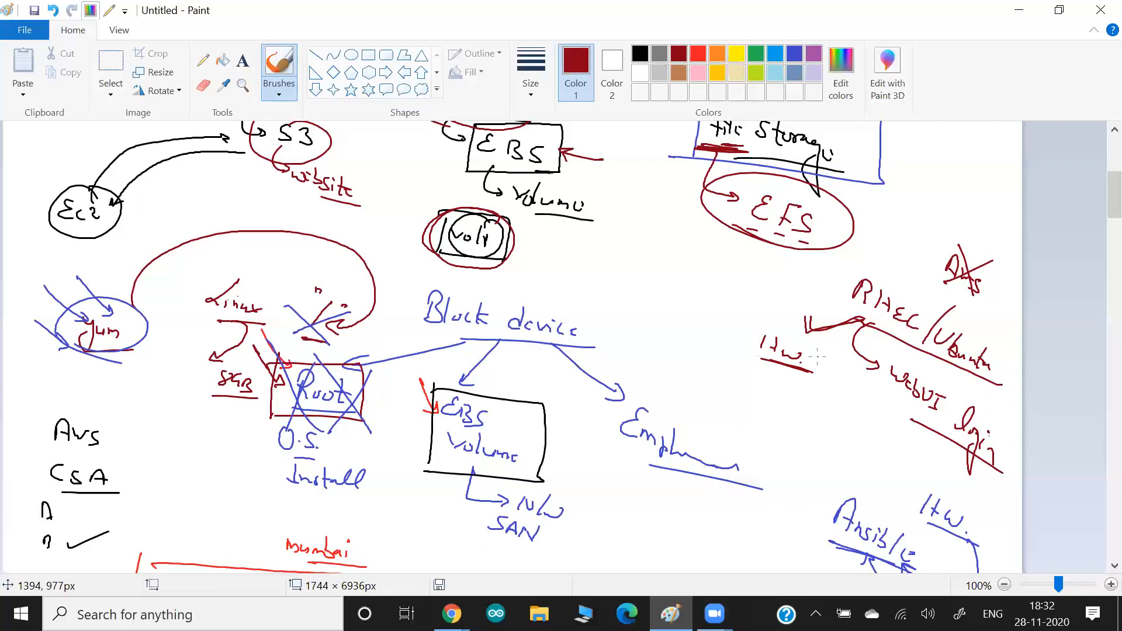
key(alt+Tab)
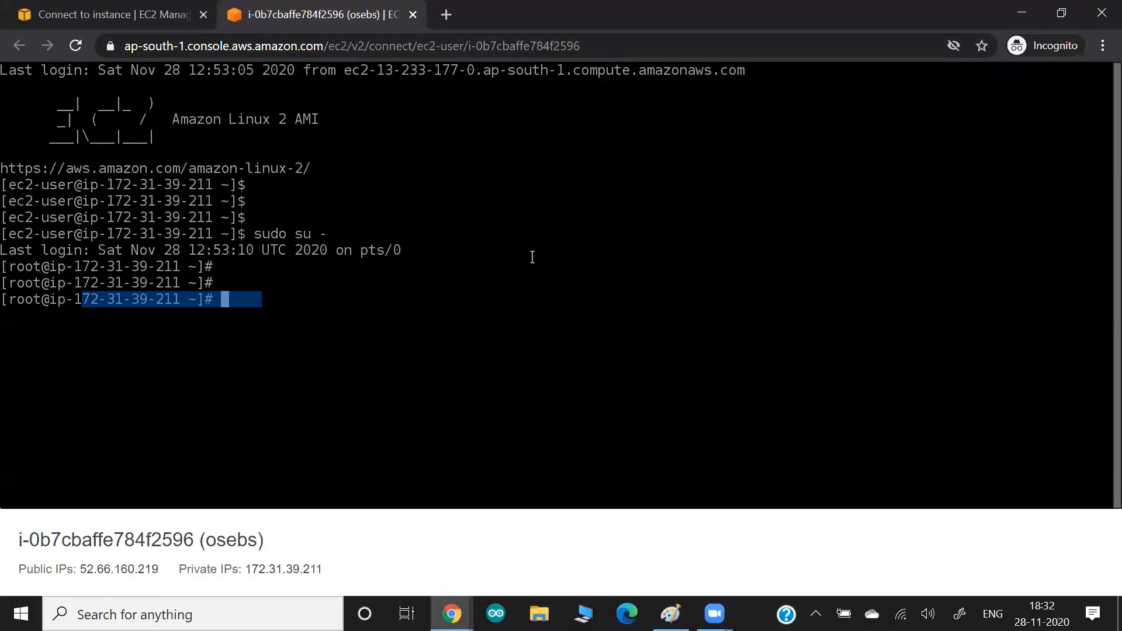
List the disks with fdisk -l and the mounted filesystems with df -h, examining the sizes of /dev/xvdf and /test
text(fdisk  -l)
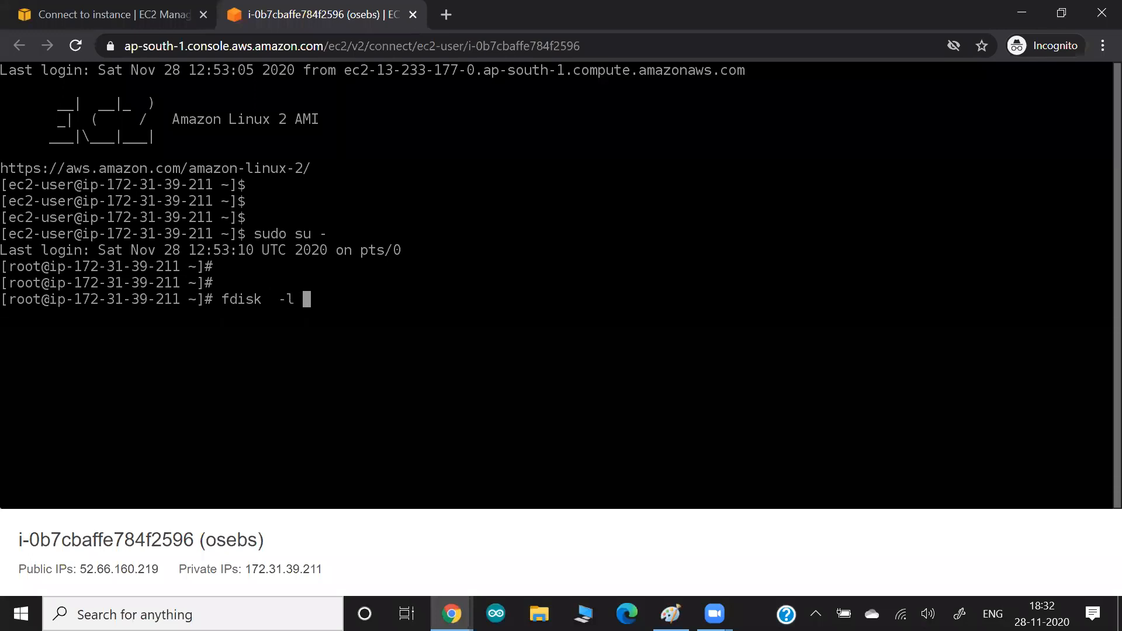
key(Return)
drag(44, 347, 194, 343)
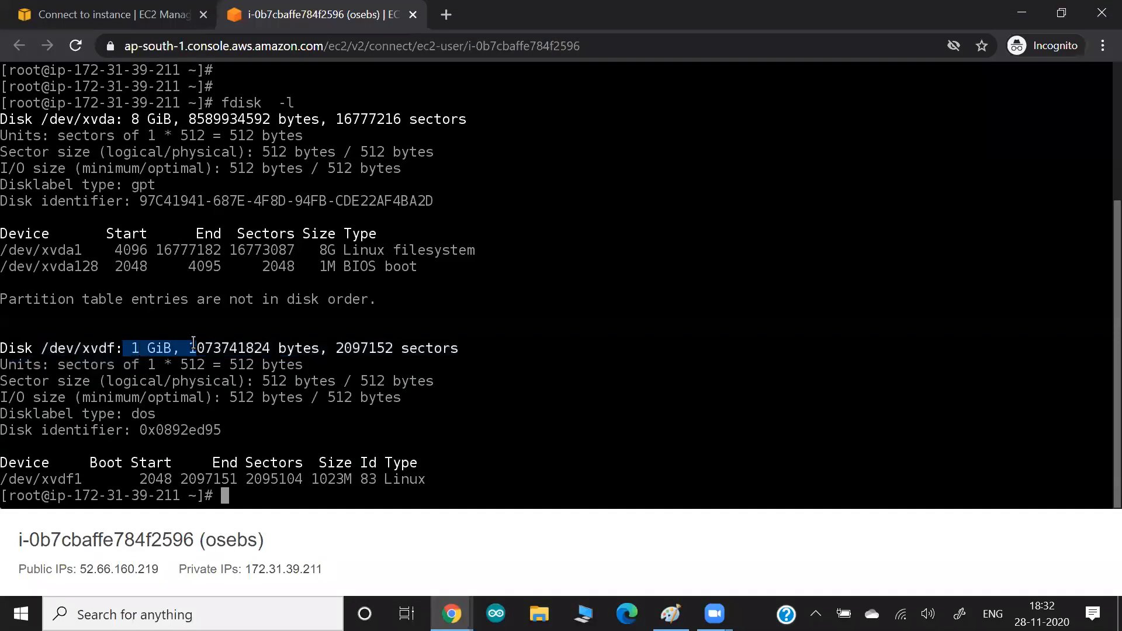
text(df -h)
key(Return)
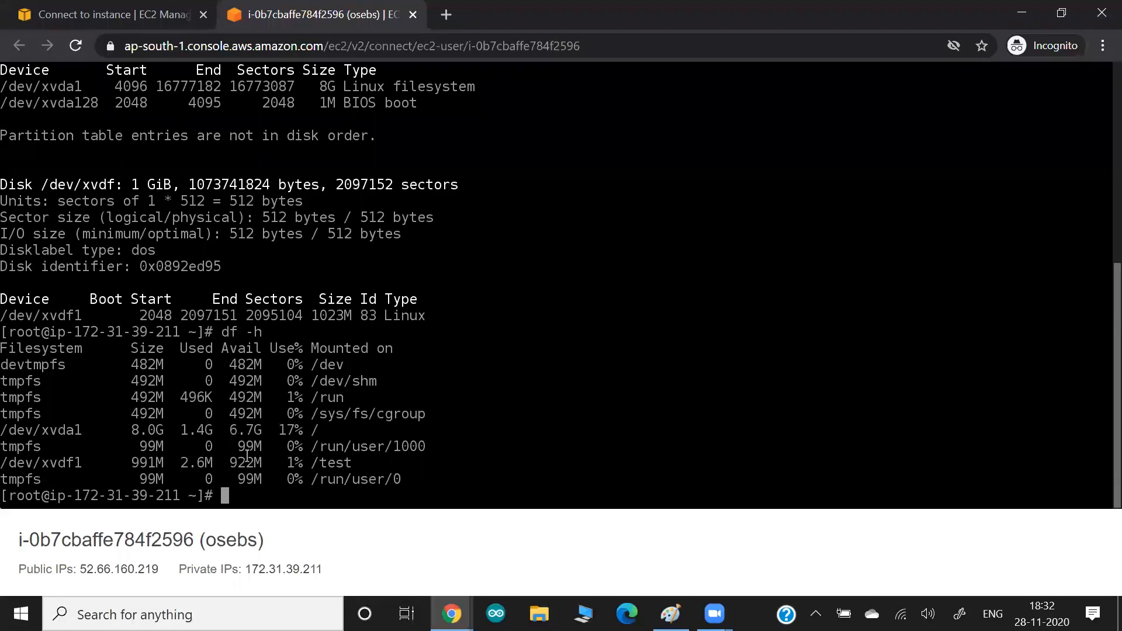
drag(295, 462, 358, 463)
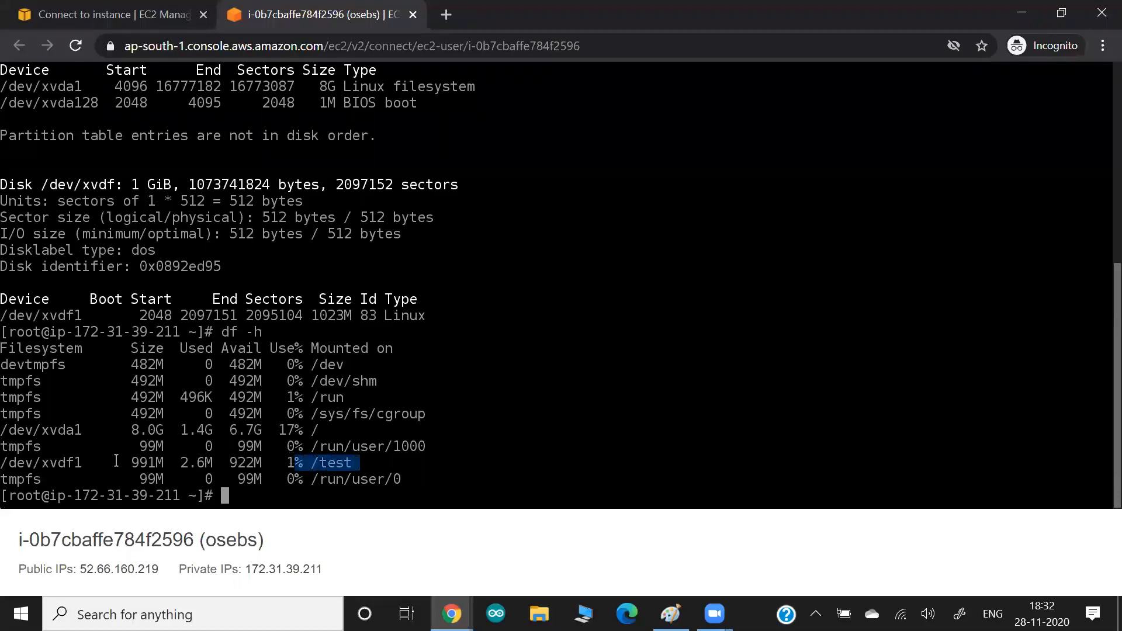
drag(115, 462, 179, 462)
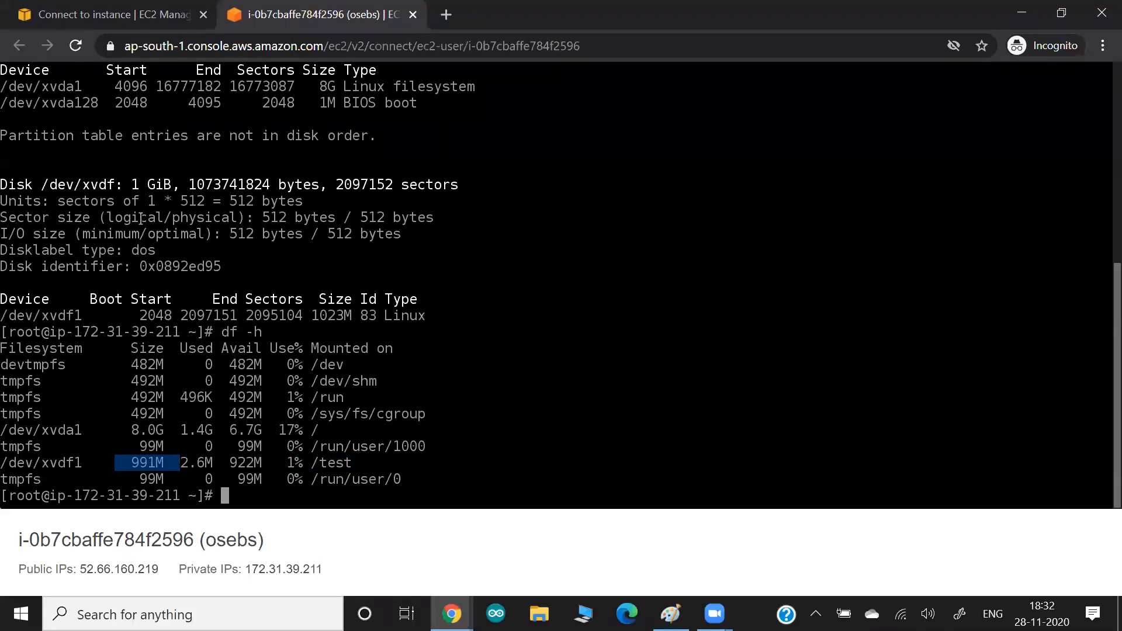
Leave the instance connection page in the EC2 console and open the Elastic Block Store volumes list
click(95, 18)
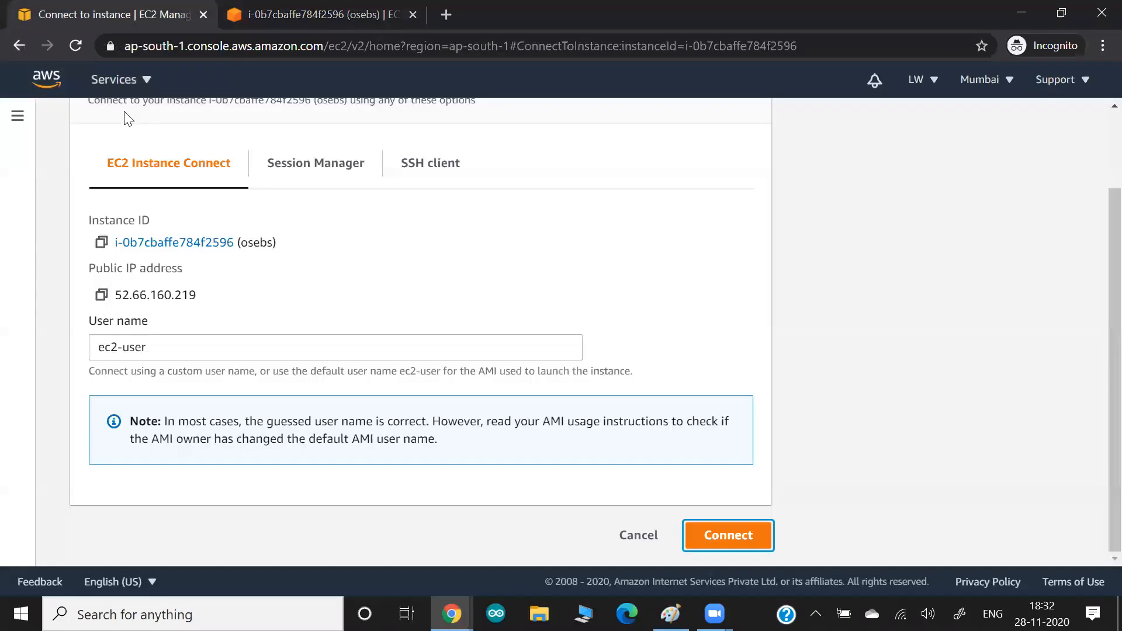
click(630, 533)
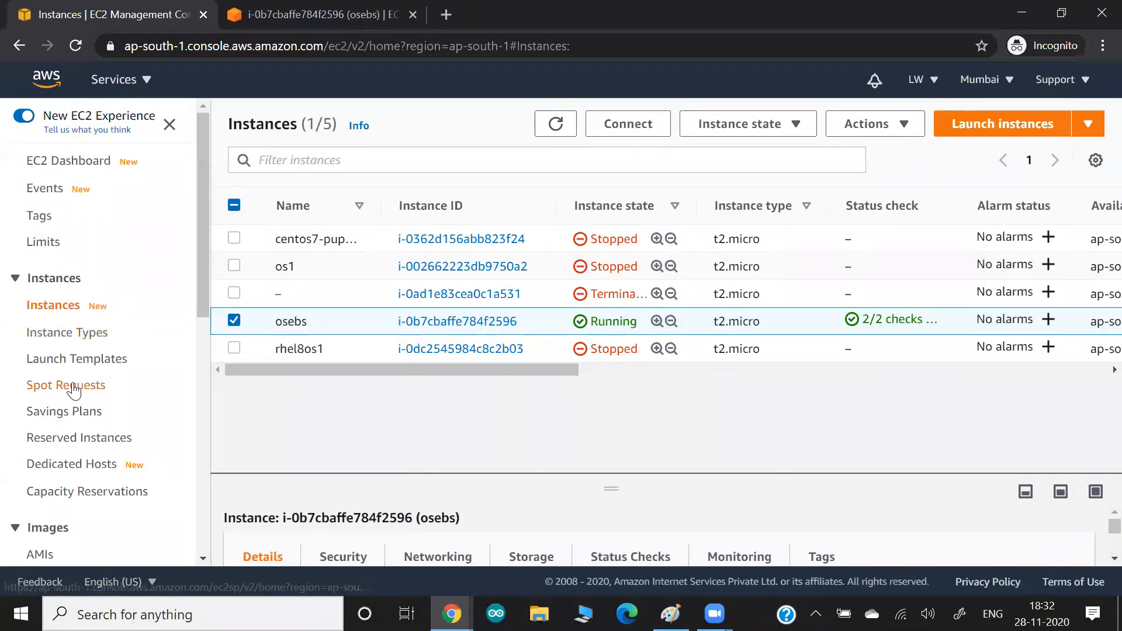
scroll(74, 390, down, 1)
scroll(74, 390, down, 2)
click(42, 409)
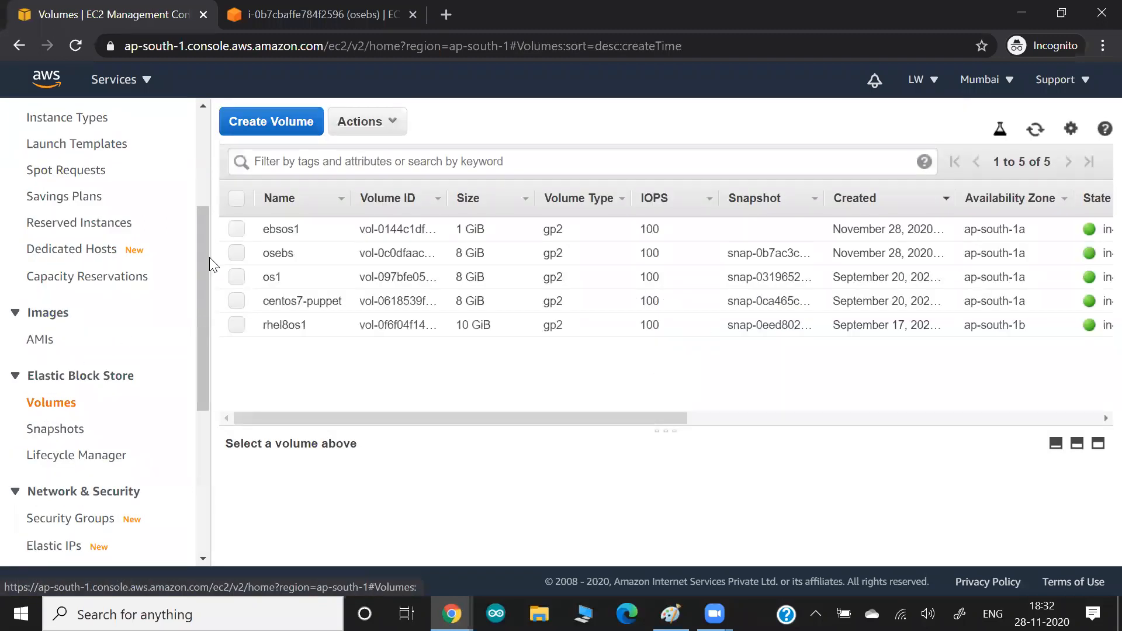
Open Modify Volume for the ebsos1 volume and set its size to 2 GiB
click(237, 229)
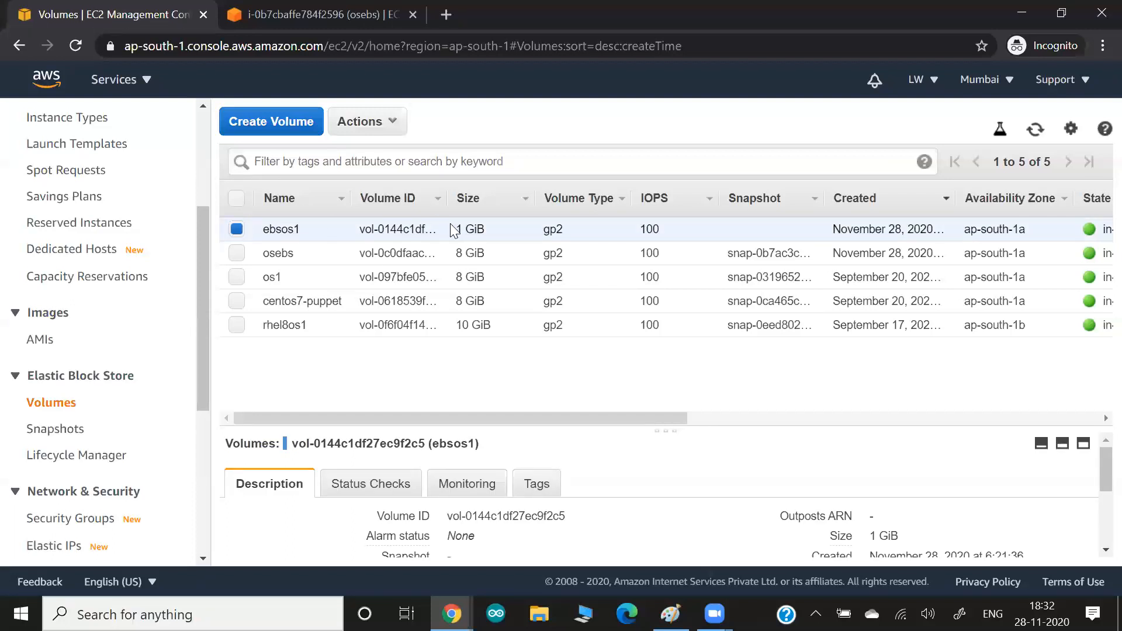
click(393, 121)
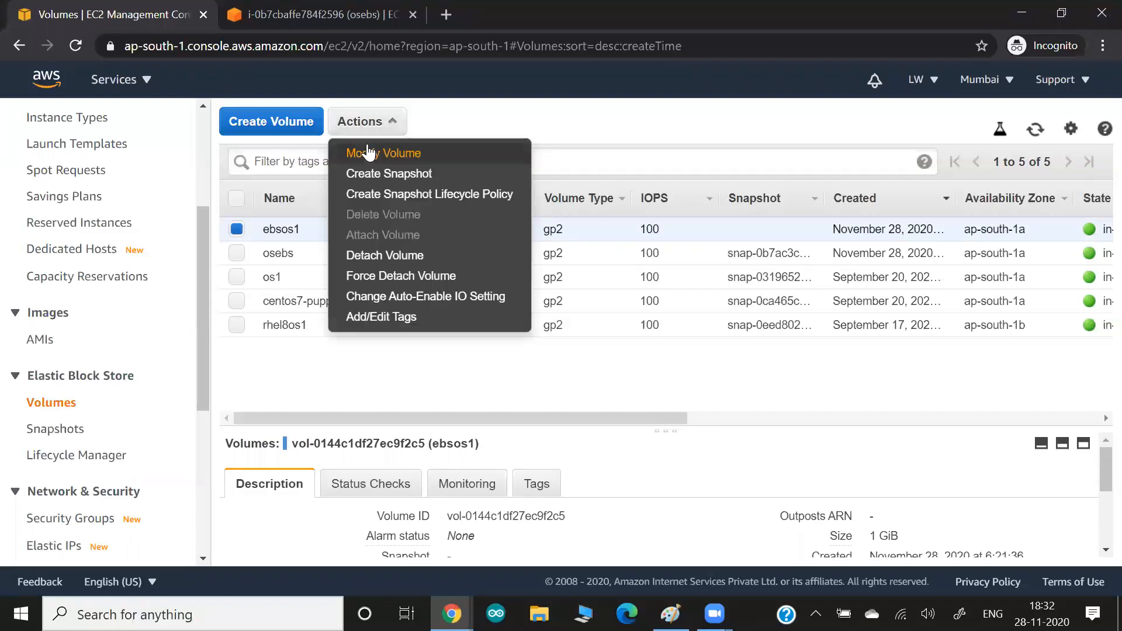
click(400, 154)
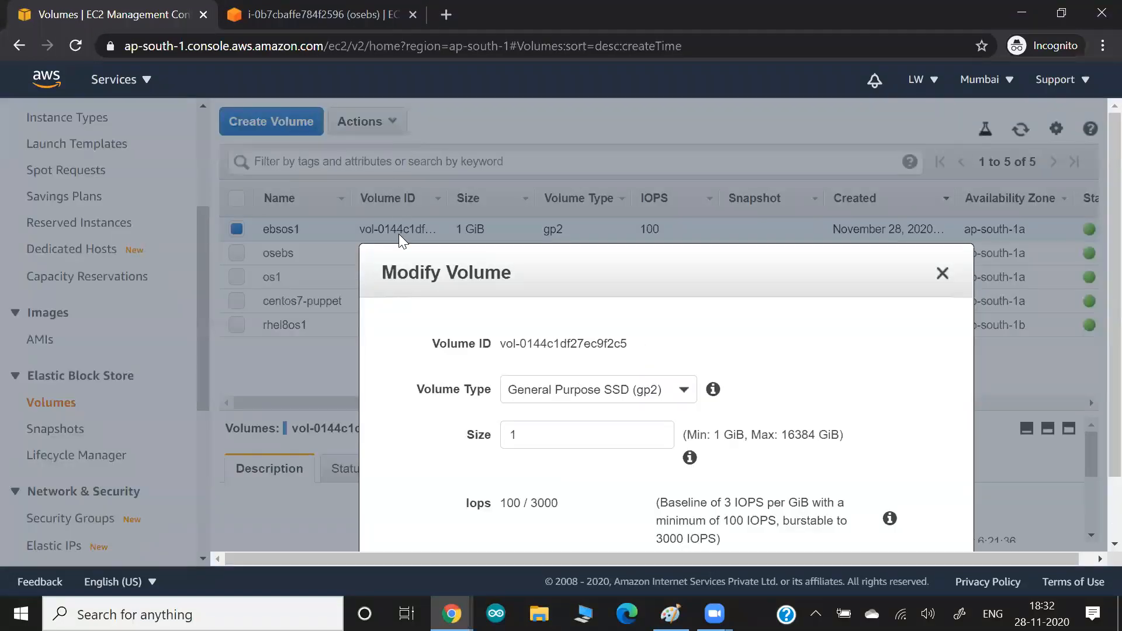
scroll(414, 329, down, 1)
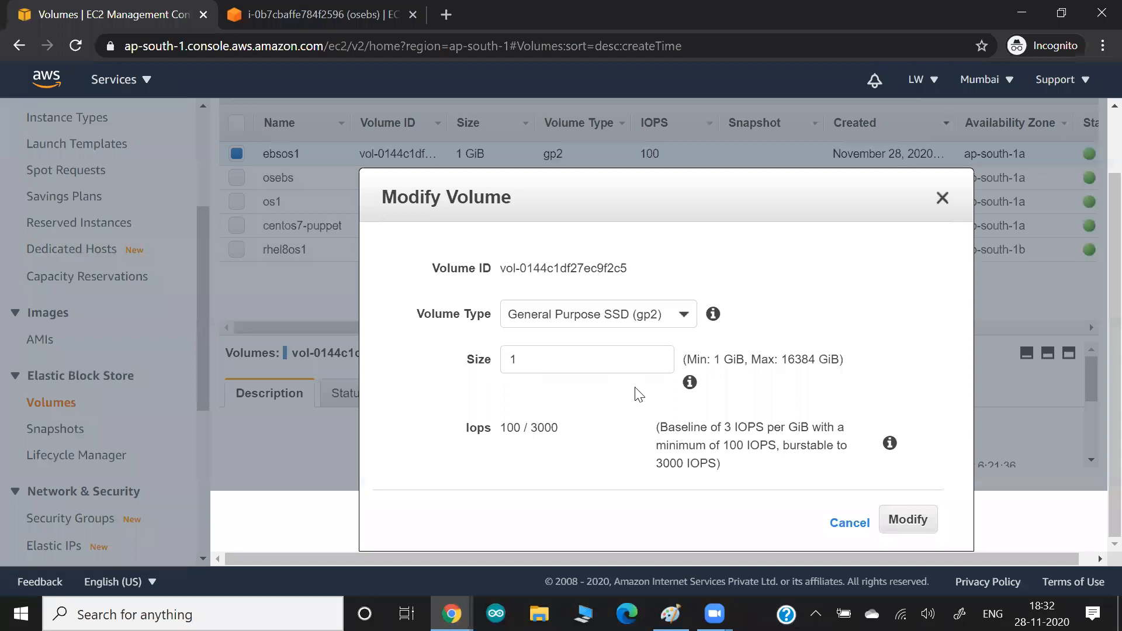
drag(711, 358, 856, 363)
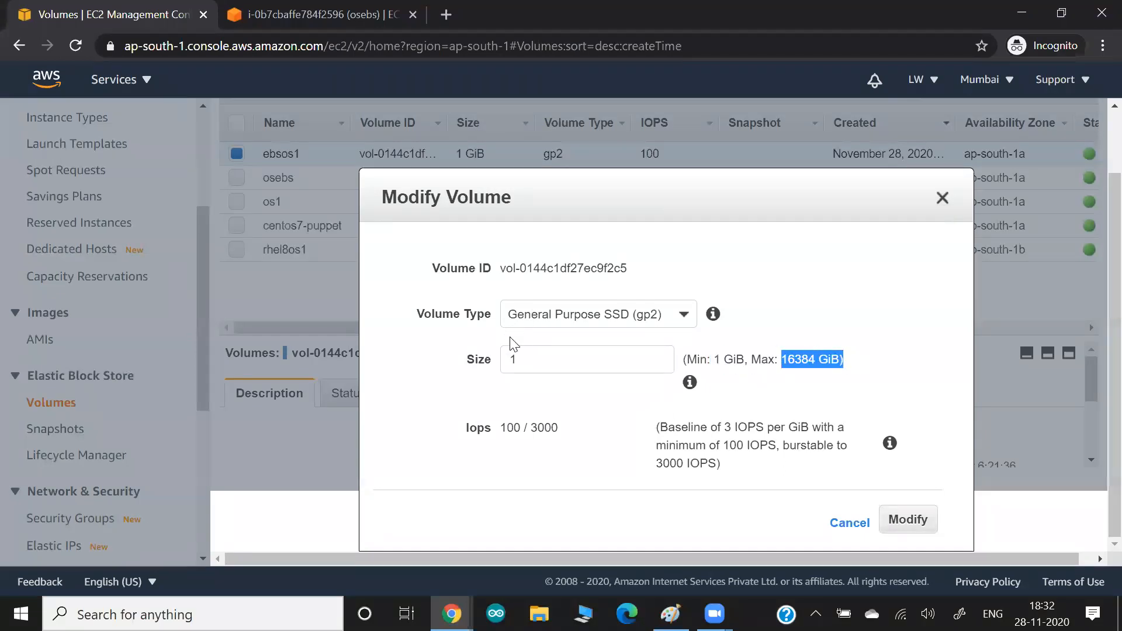
double_click(525, 352)
text(2)
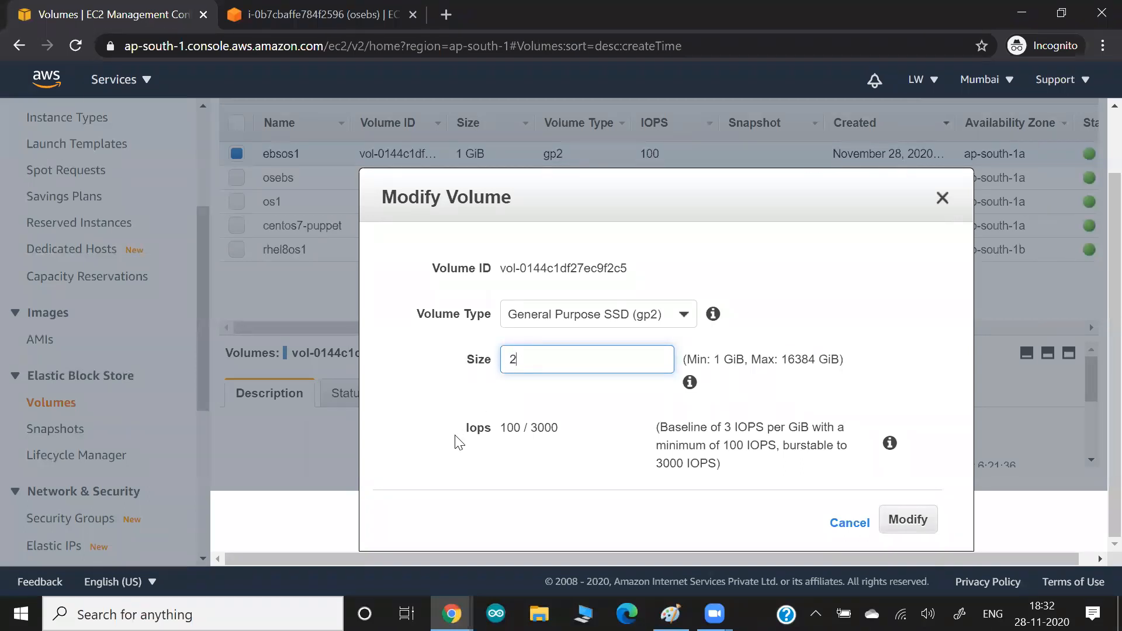
Paste a screenshot of the Modify Volume dialog into the Google Docs document and return to the EC2 console
key(alt+Tab)
key(alt+Tab)
key(ctrl+v)
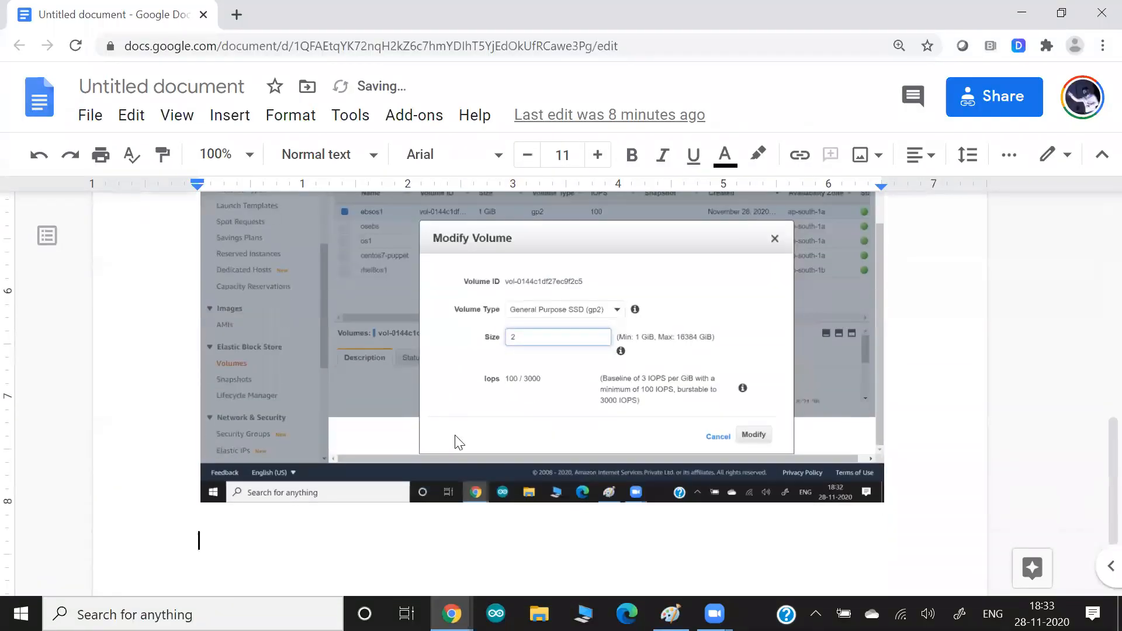
key(alt+Tab)
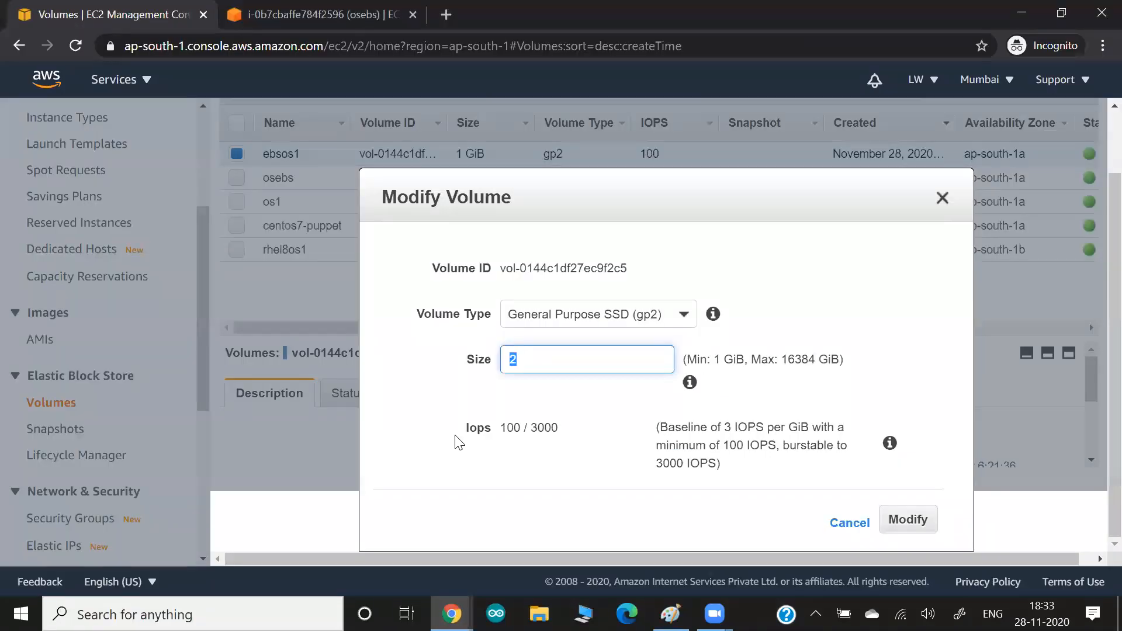
Look through the available volume types for ebsos1 while keeping General Purpose SSD (gp2)
click(585, 325)
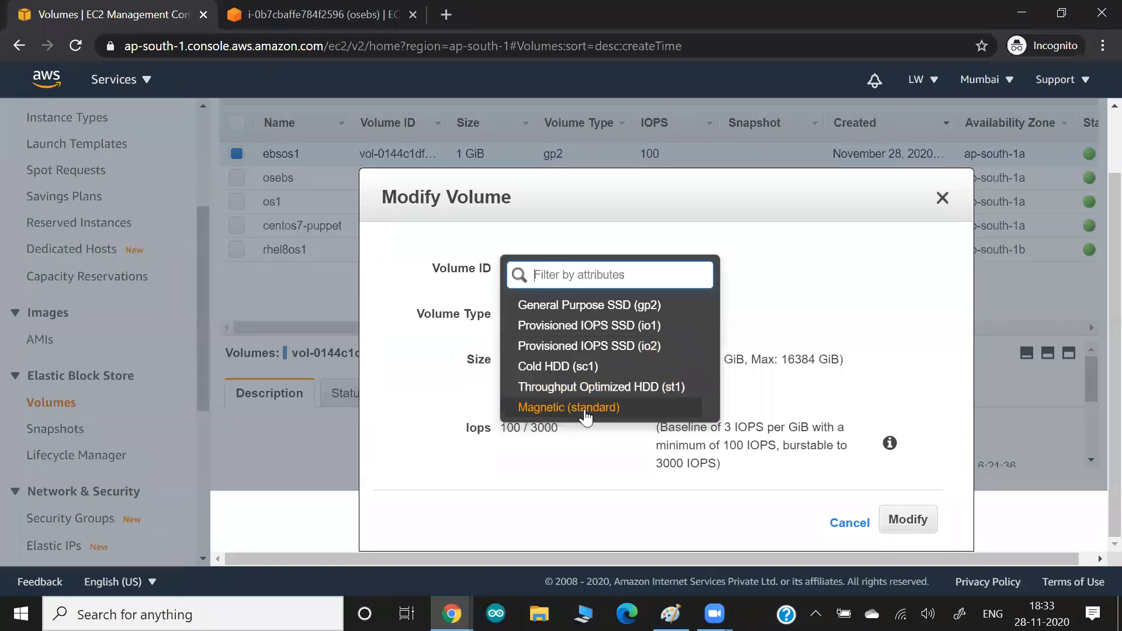
click(406, 345)
double_click(406, 345)
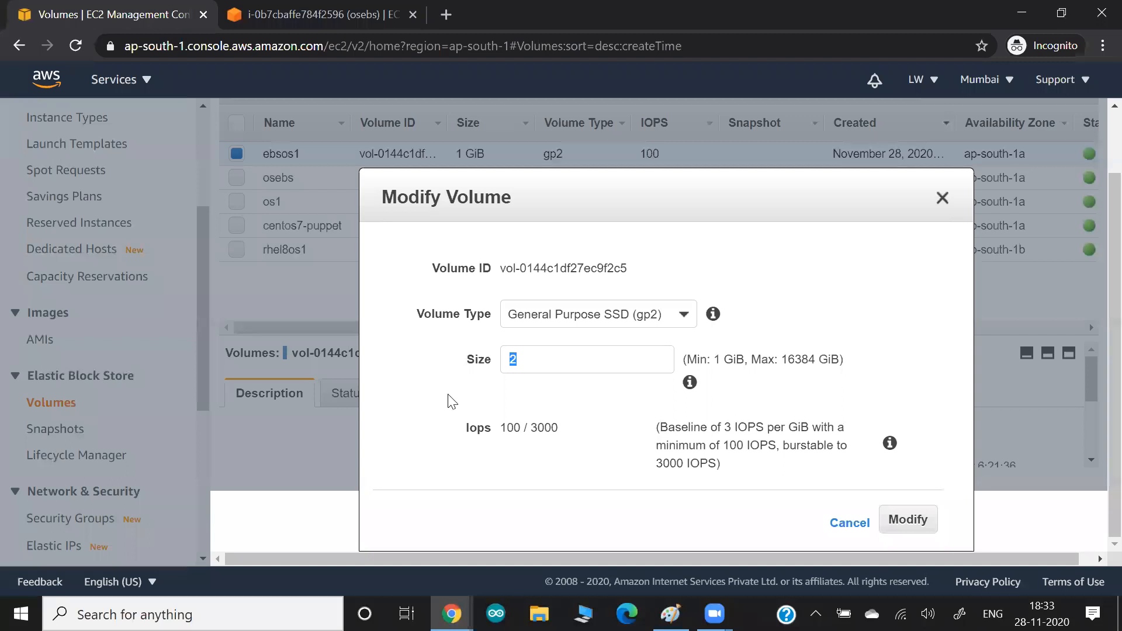
Submit and confirm the modification of the ebsos1 volume, and refresh the volumes list
click(913, 521)
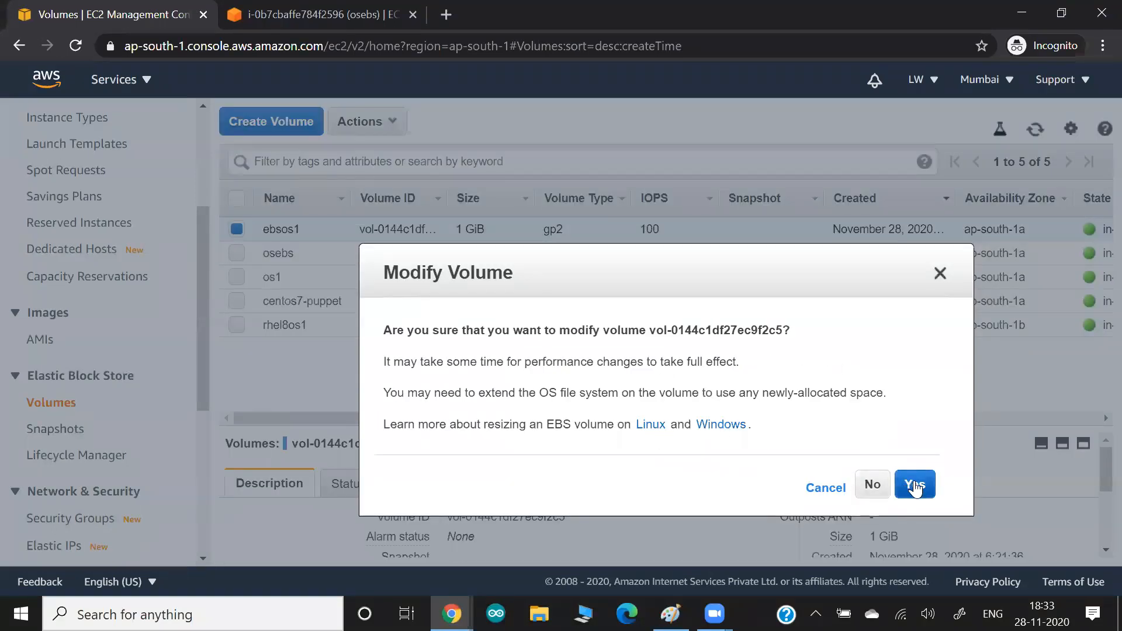
click(914, 486)
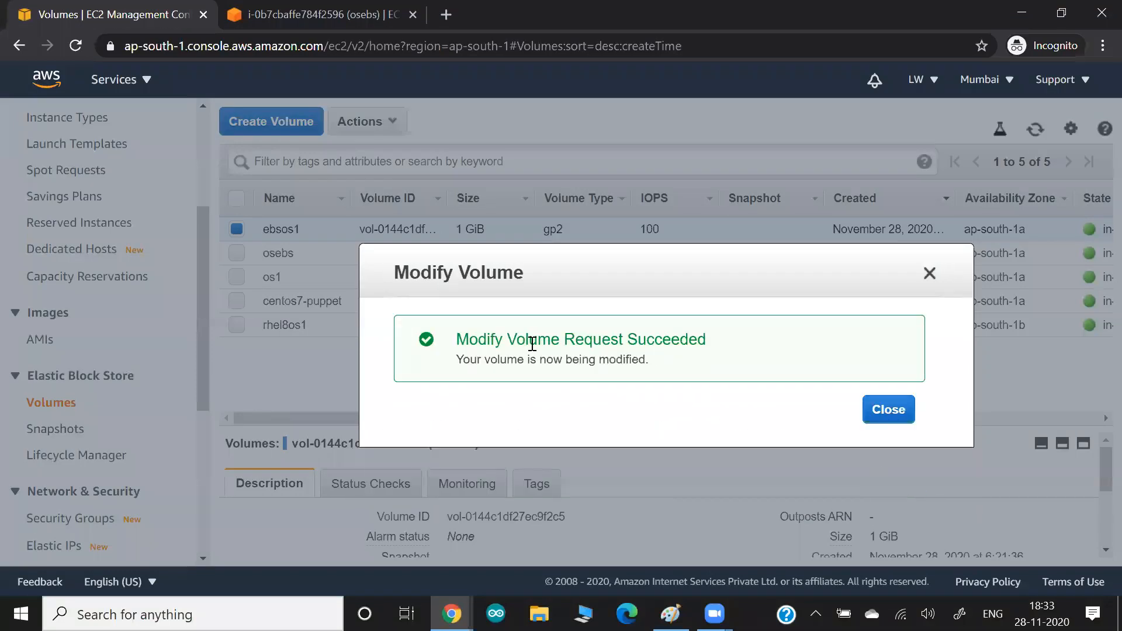
click(883, 411)
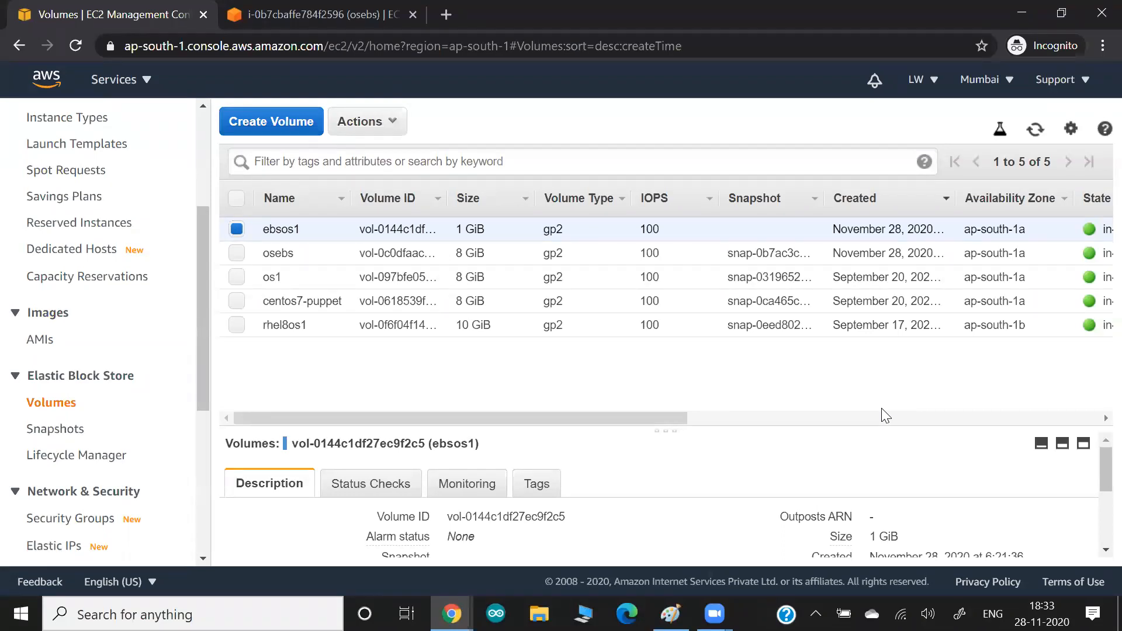
click(1035, 129)
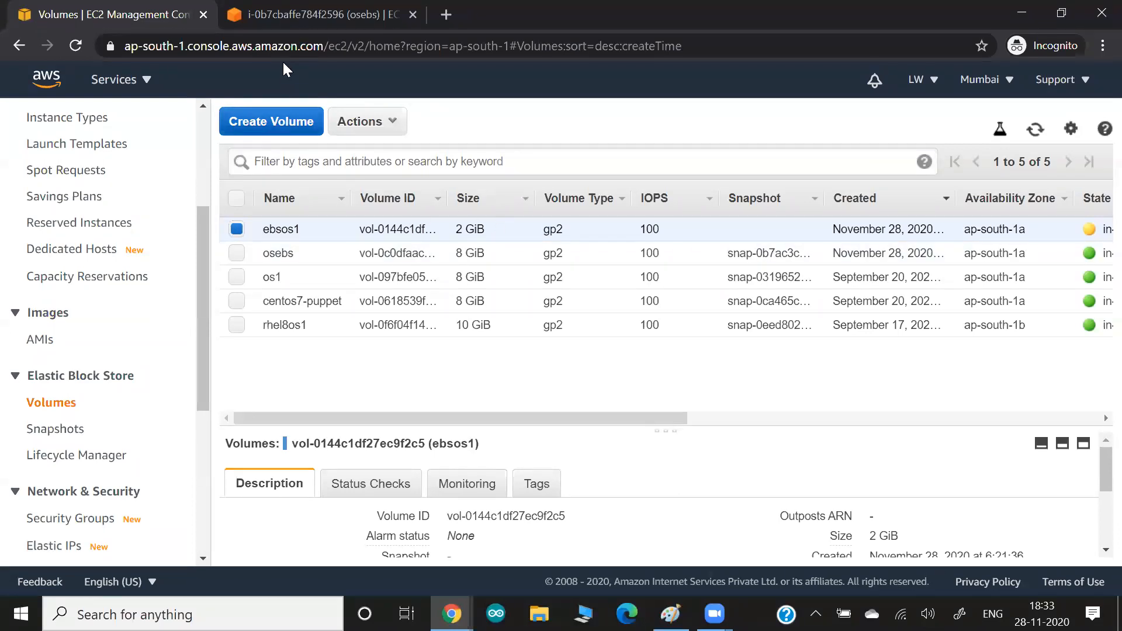
Rerun fdisk -l in the osebs terminal and examine the size of the /dev/xvdf disk
click(291, 28)
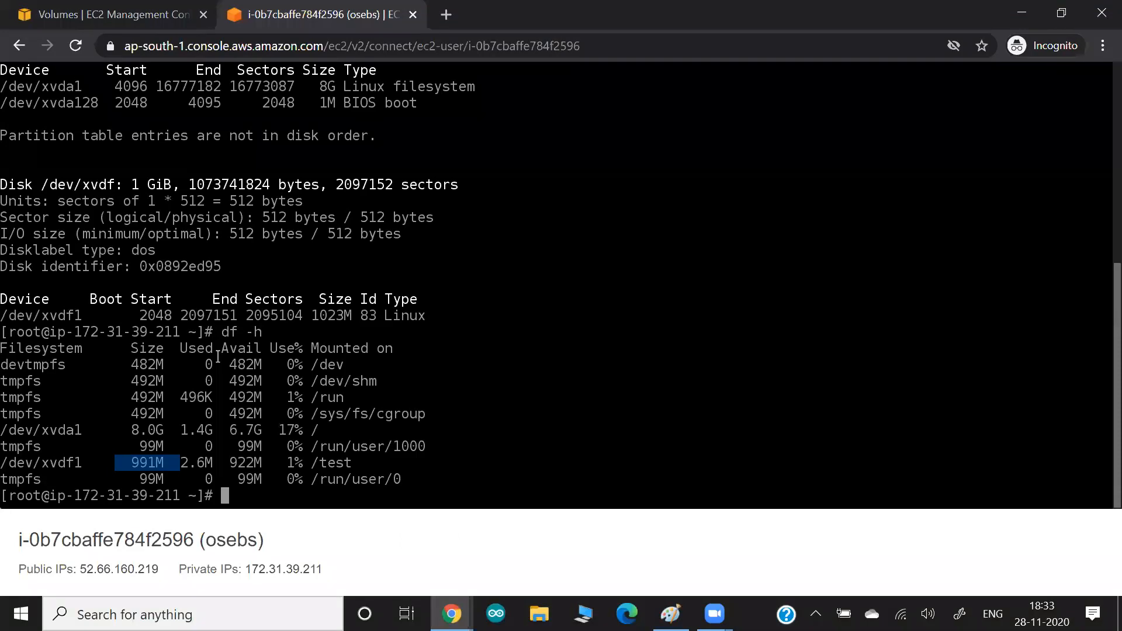
key(Up)
key(Up)
key(Return)
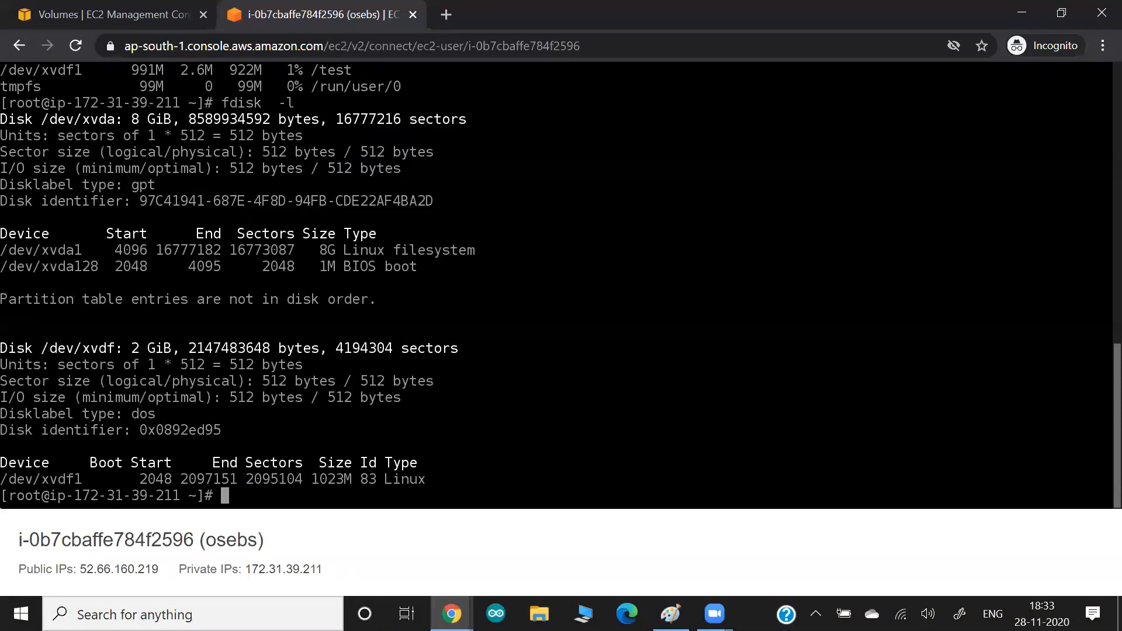
drag(116, 349, 208, 350)
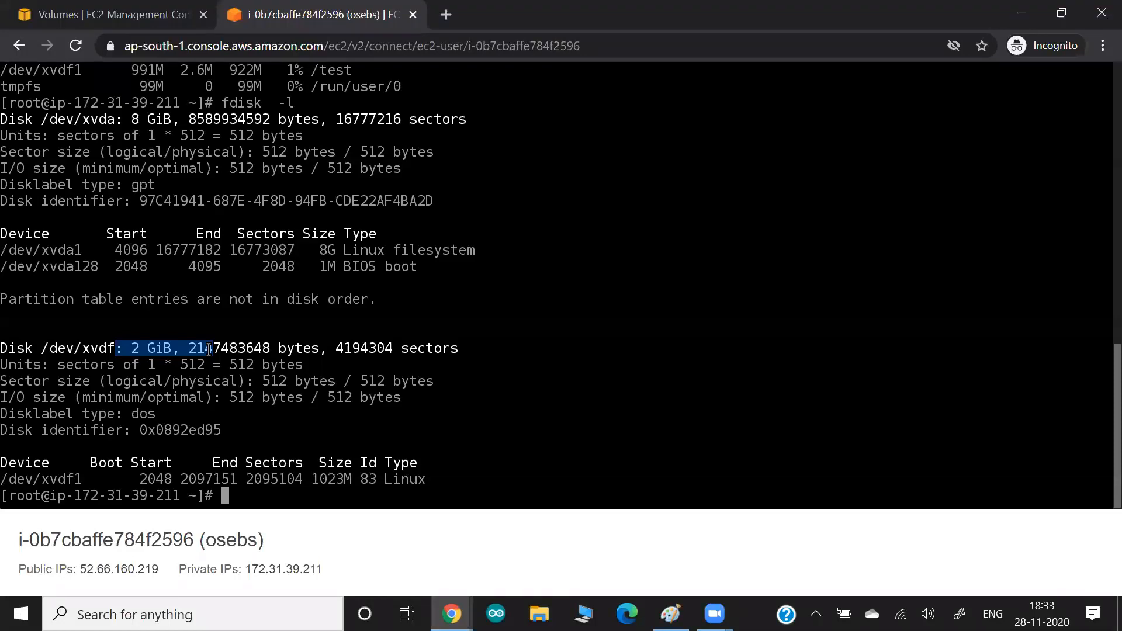
drag(42, 349, 129, 348)
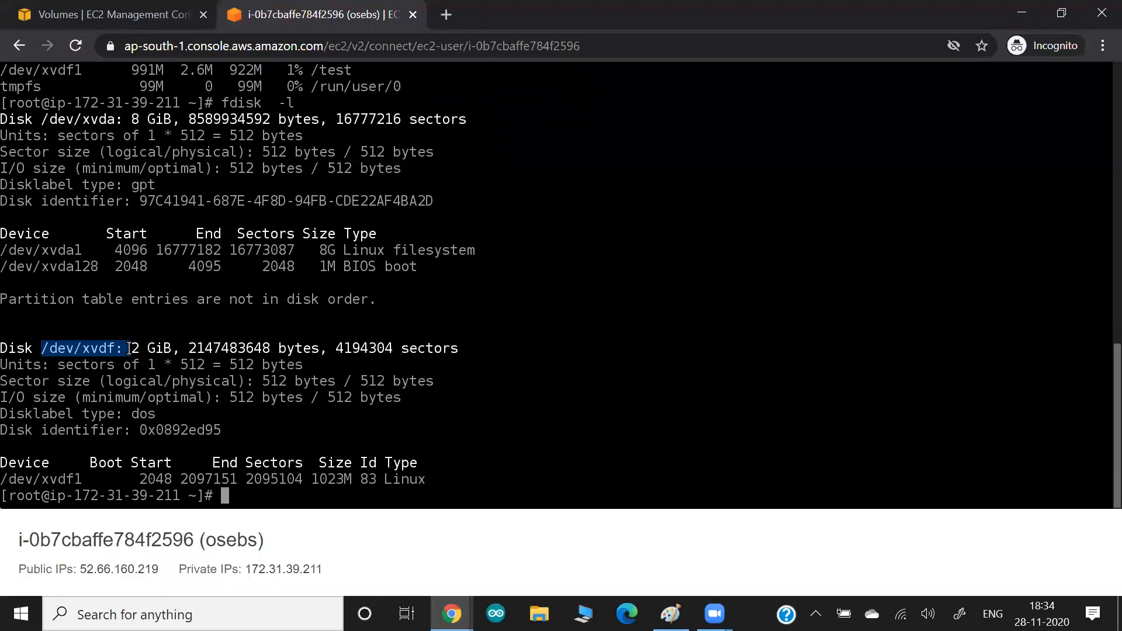
drag(124, 349, 182, 349)
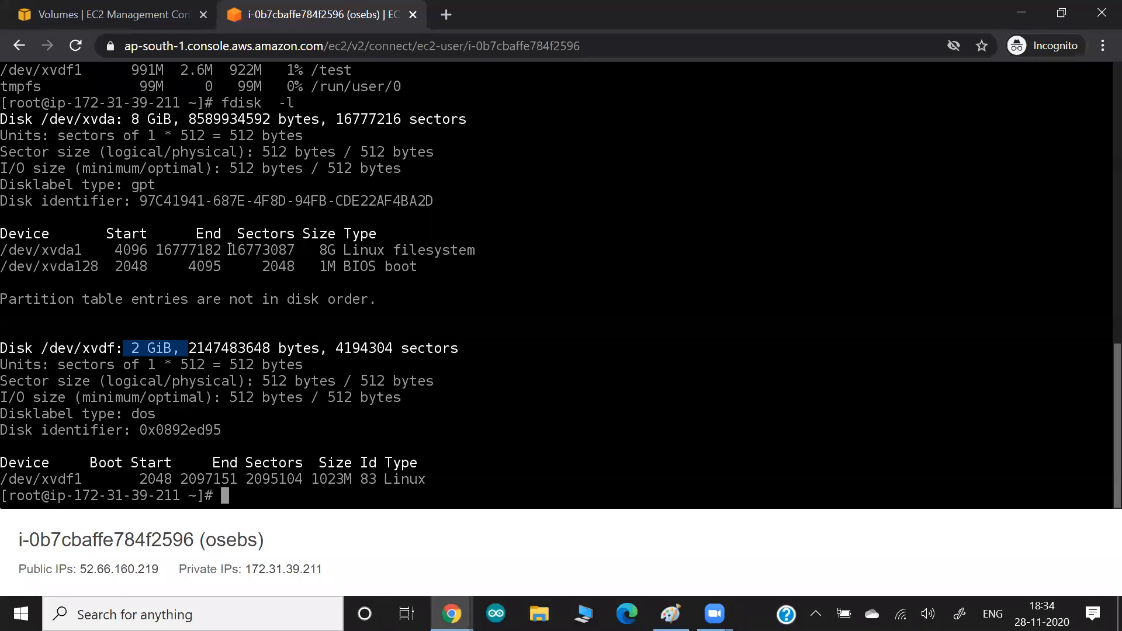
Compare the size of ebsos1 in the volumes list with the /dev/xvdf size in the osebs terminal
click(129, 14)
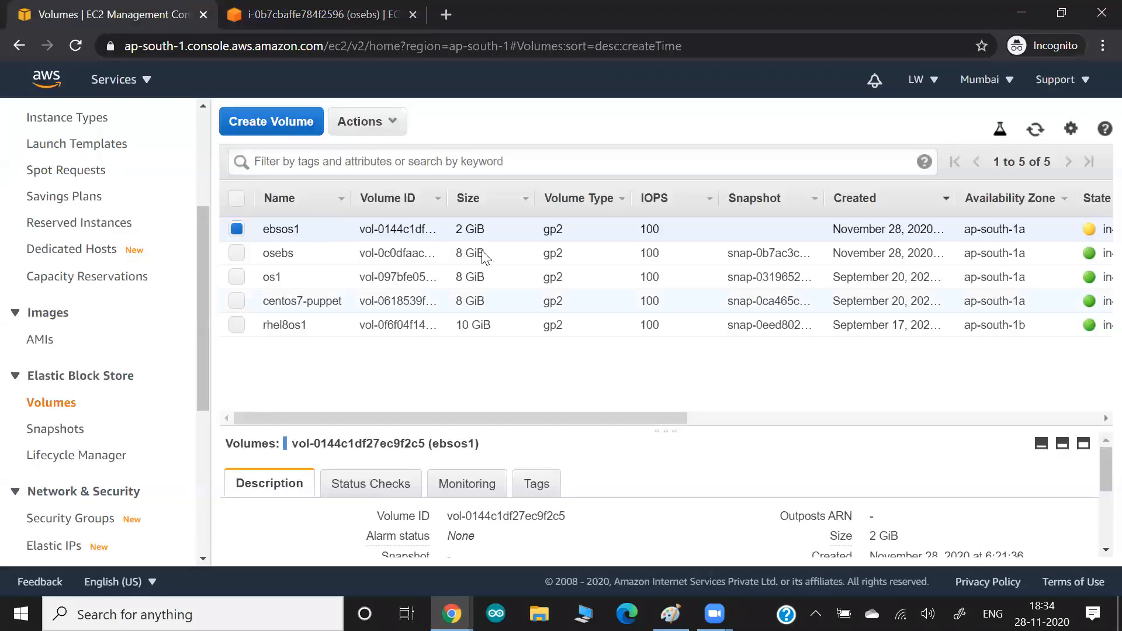
drag(455, 229, 491, 234)
click(274, 24)
drag(108, 349, 193, 349)
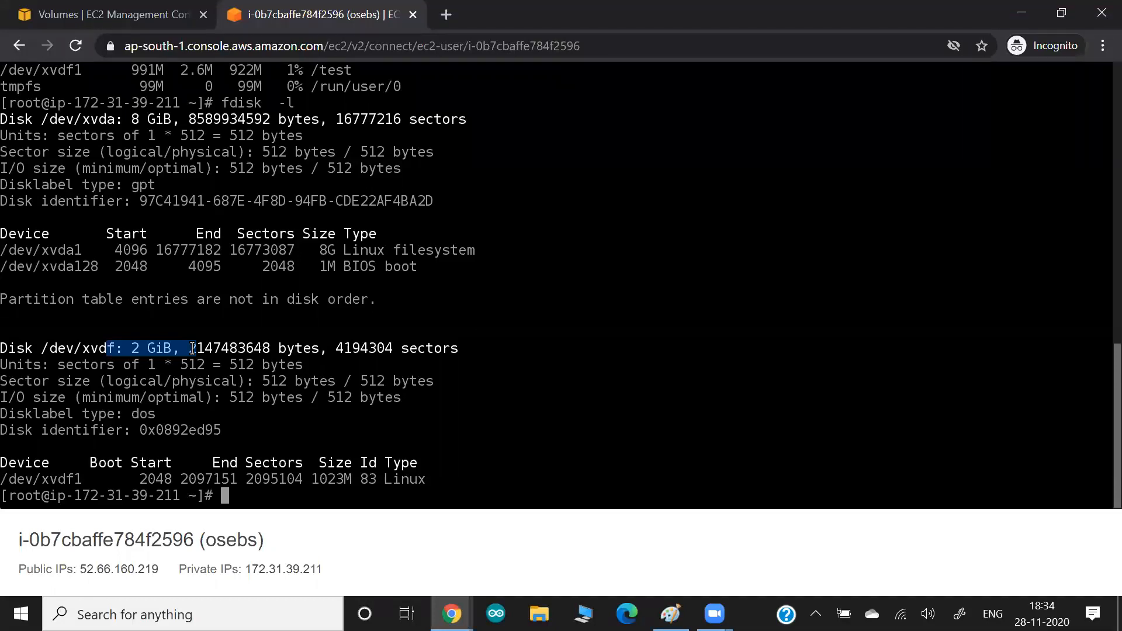
click(39, 15)
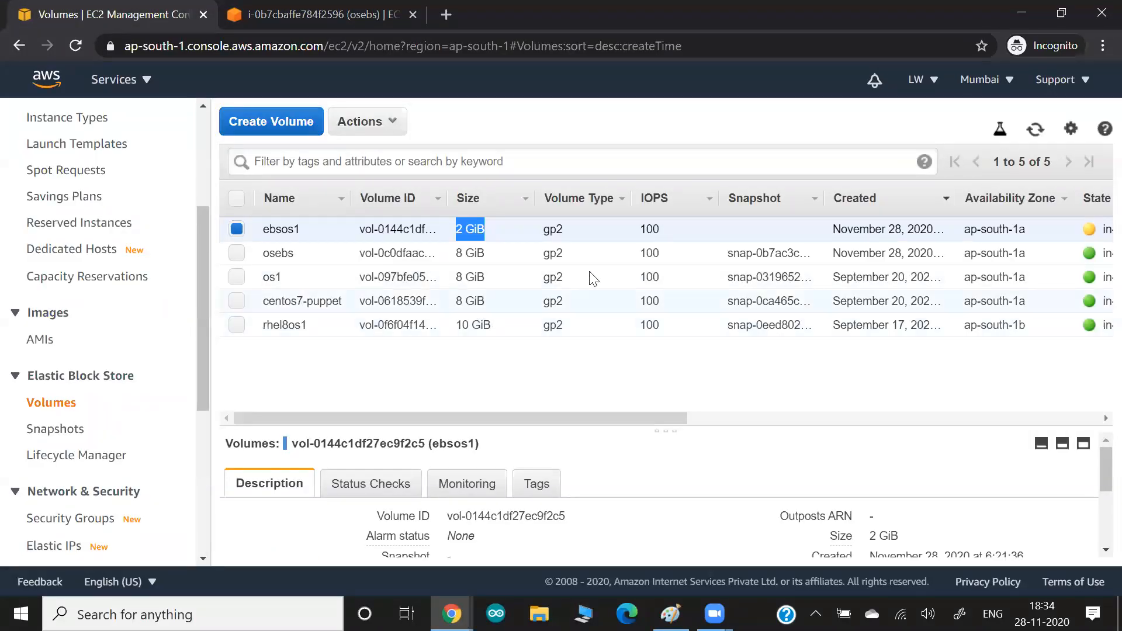
Request a modification of the ebsos1 volume to a size of 34 GiB, up to its confirmation
click(392, 120)
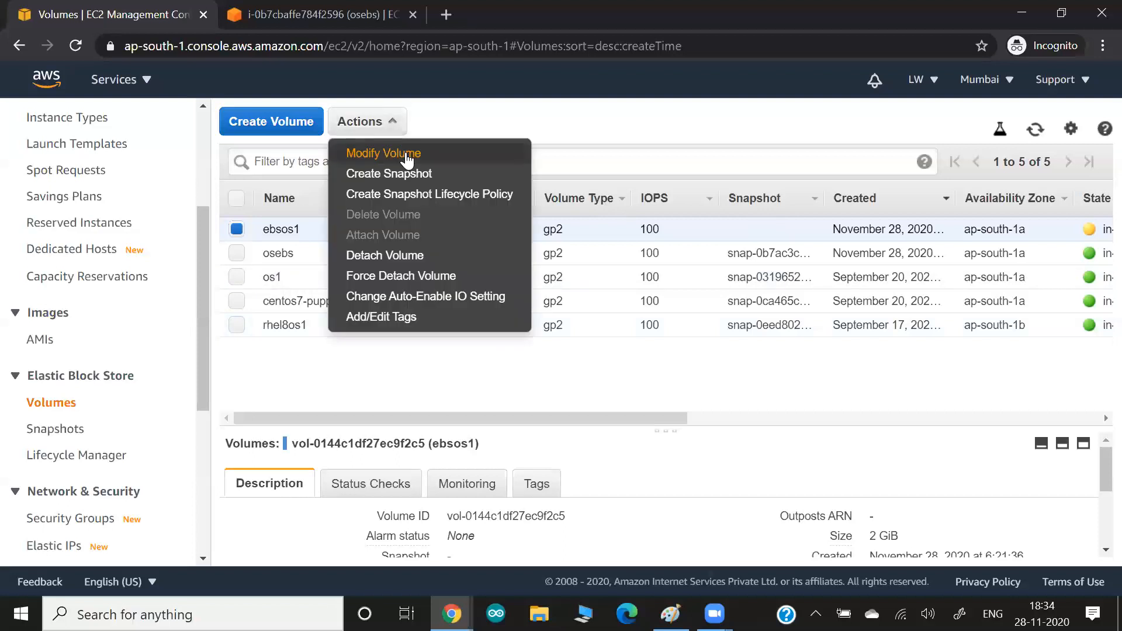
click(407, 154)
scroll(601, 336, down, 2)
double_click(552, 346)
text(34)
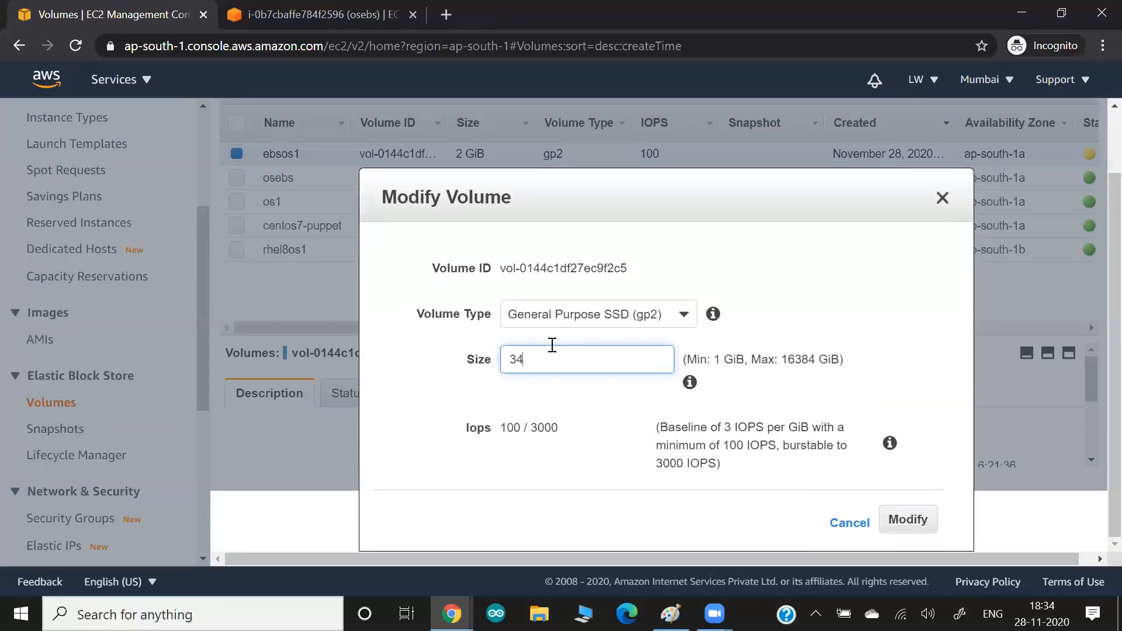
click(895, 520)
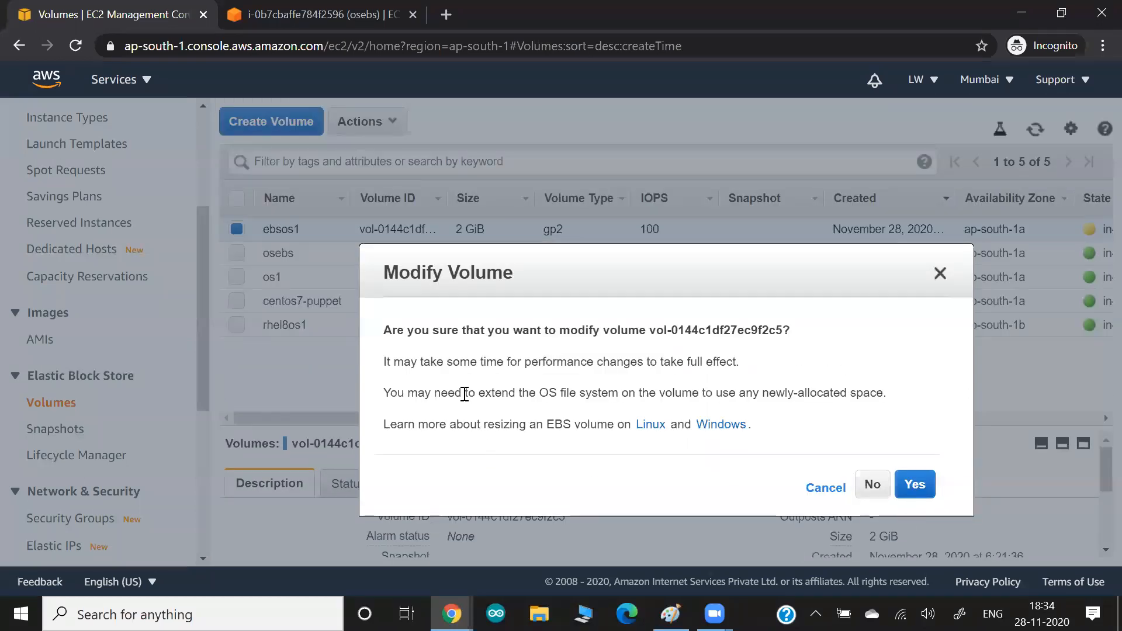
Read the confirmation's note on extending the file system, open its Linux resizing guide, and cancel the modification
drag(446, 363, 618, 393)
click(494, 393)
drag(491, 393, 659, 392)
click(659, 393)
drag(494, 425, 619, 440)
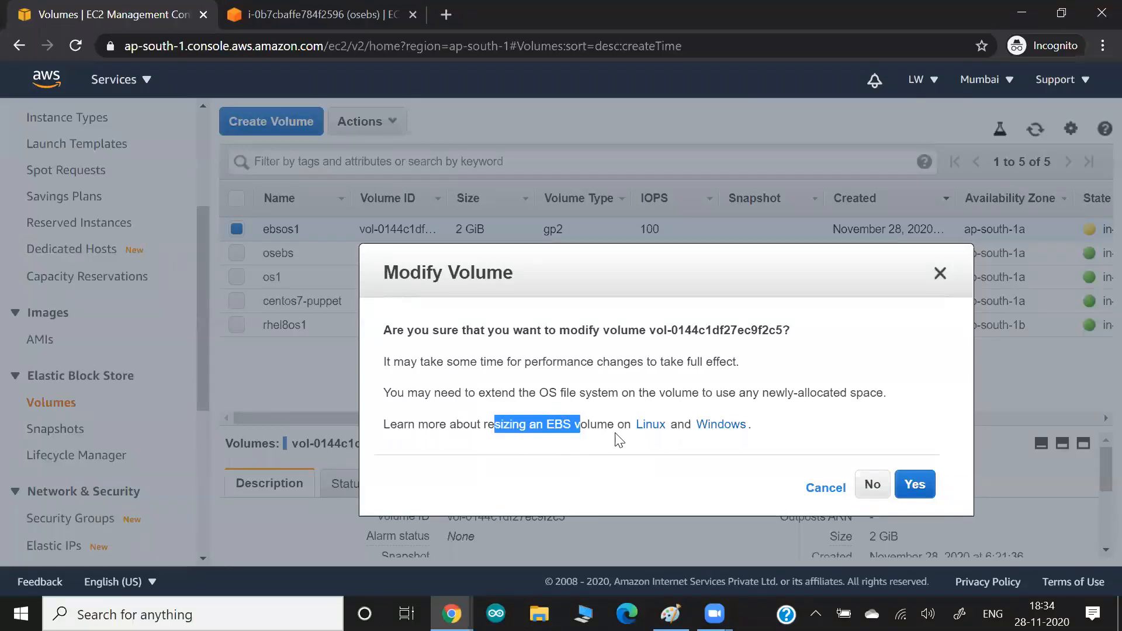
click(646, 428)
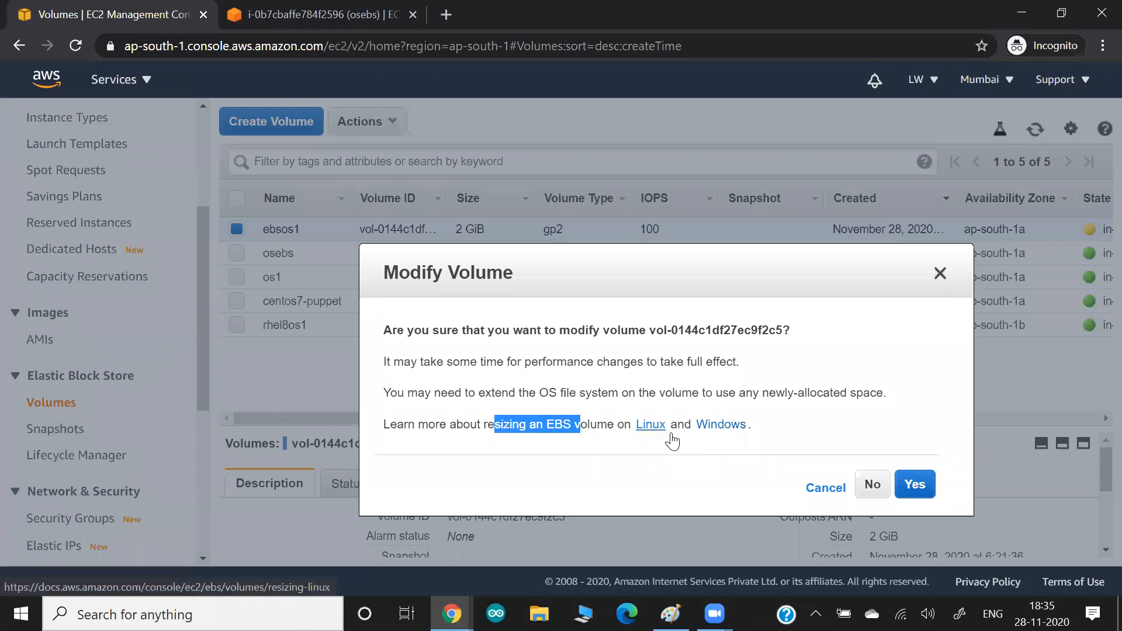
click(824, 488)
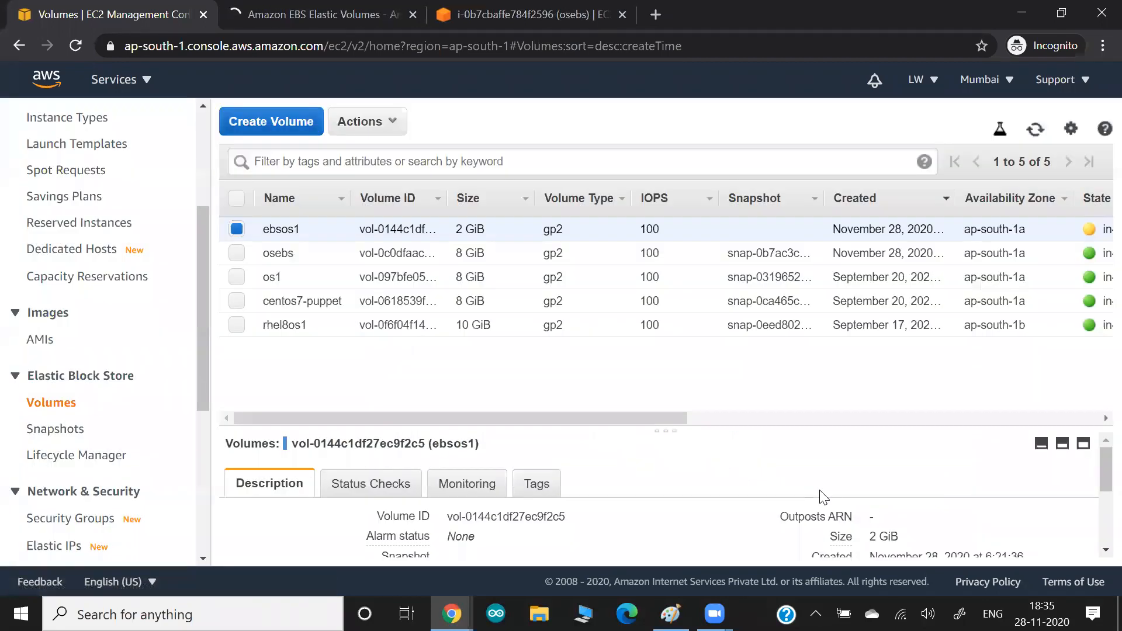
In the Amazon EBS Elastic Volumes guide, open the topic "Extending a Linux file system after resizing a volume"
key(alt+Tab)
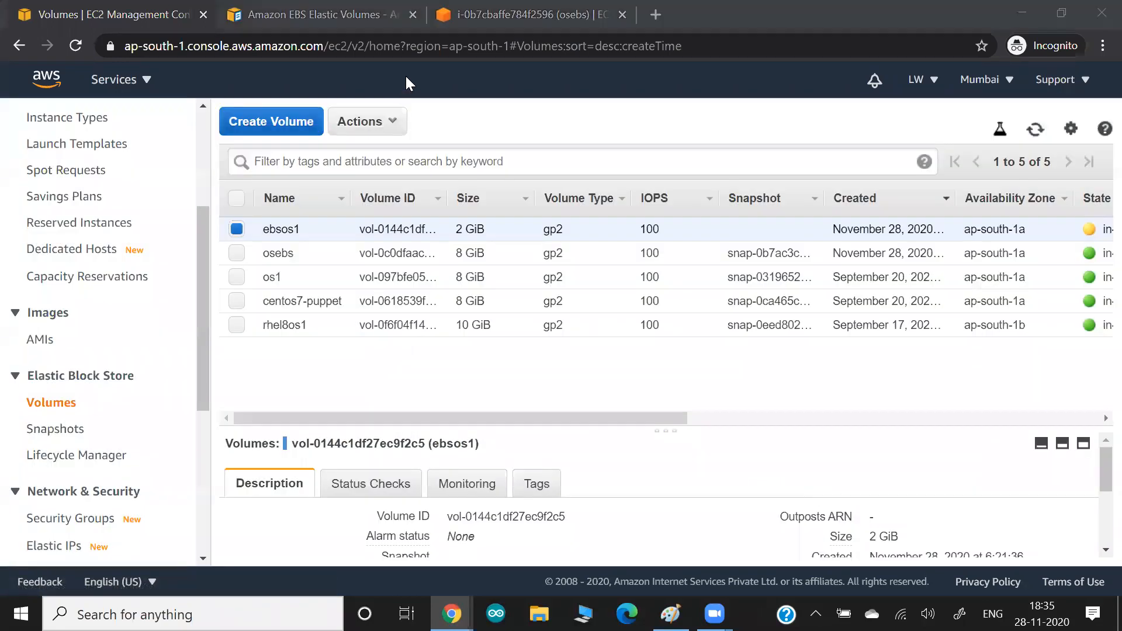
click(242, 27)
scroll(404, 447, down, 2)
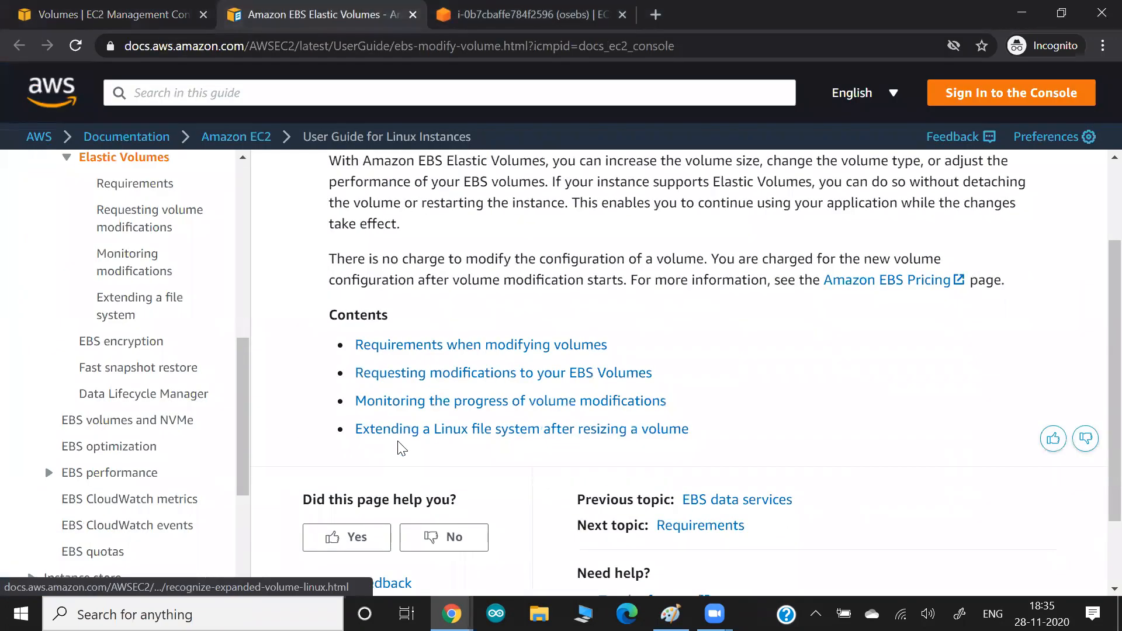
click(415, 437)
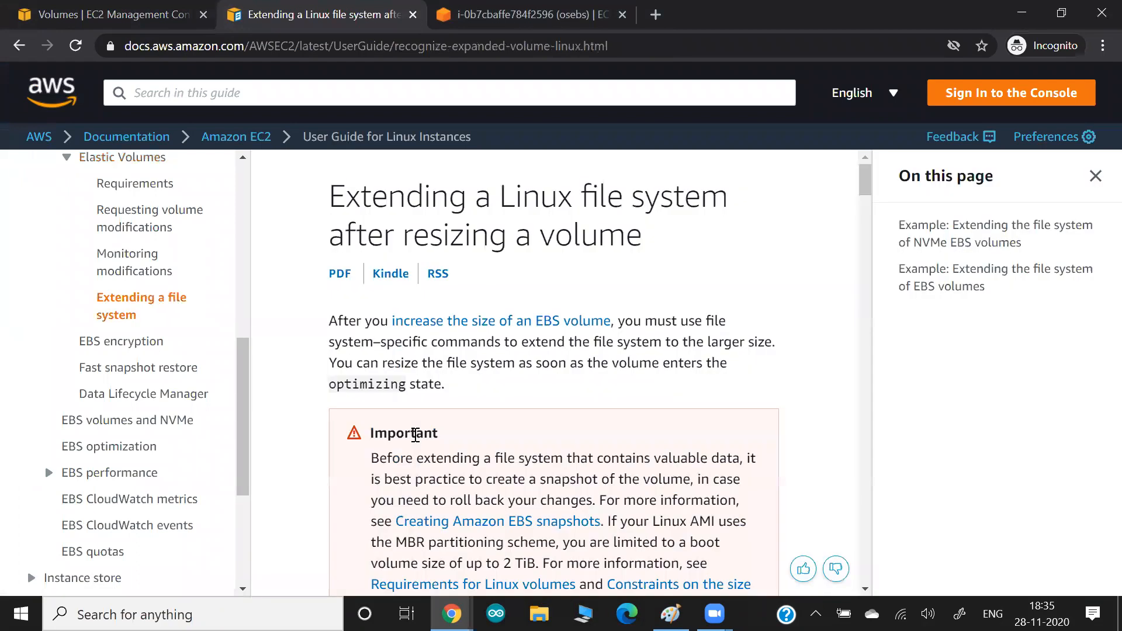
Read the guide's introduction and NVMe example, including the lsblk, xfs_growfs and resize2fs commands for extending a file system
drag(342, 452, 375, 384)
drag(371, 321, 403, 363)
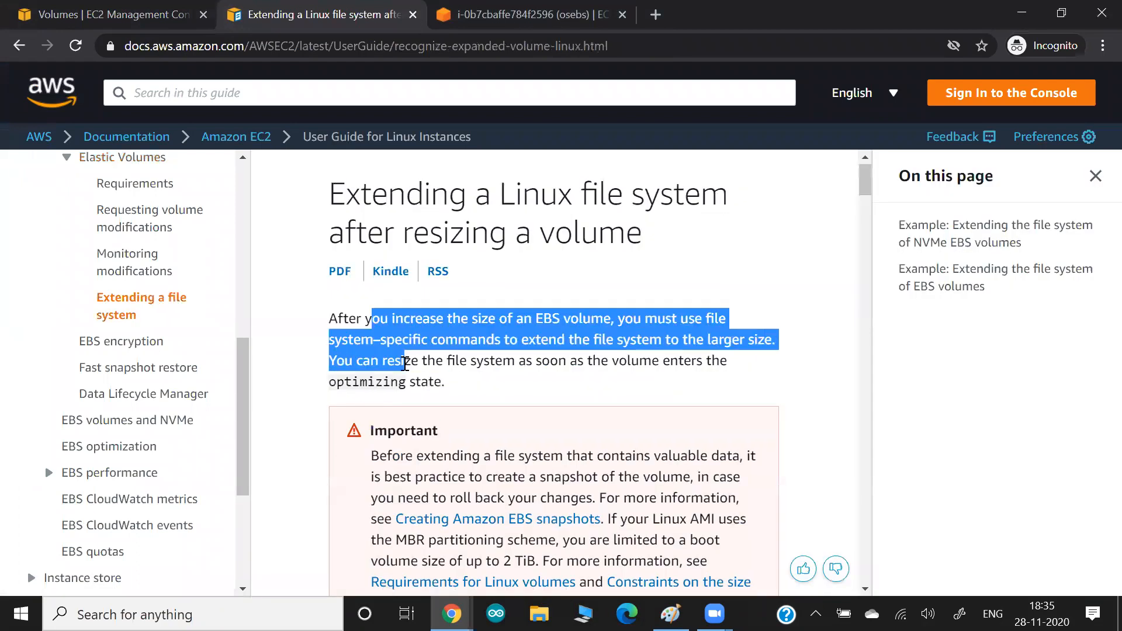
scroll(404, 364, down, 2)
scroll(405, 363, down, 6)
scroll(407, 370, down, 3)
scroll(407, 369, down, 6)
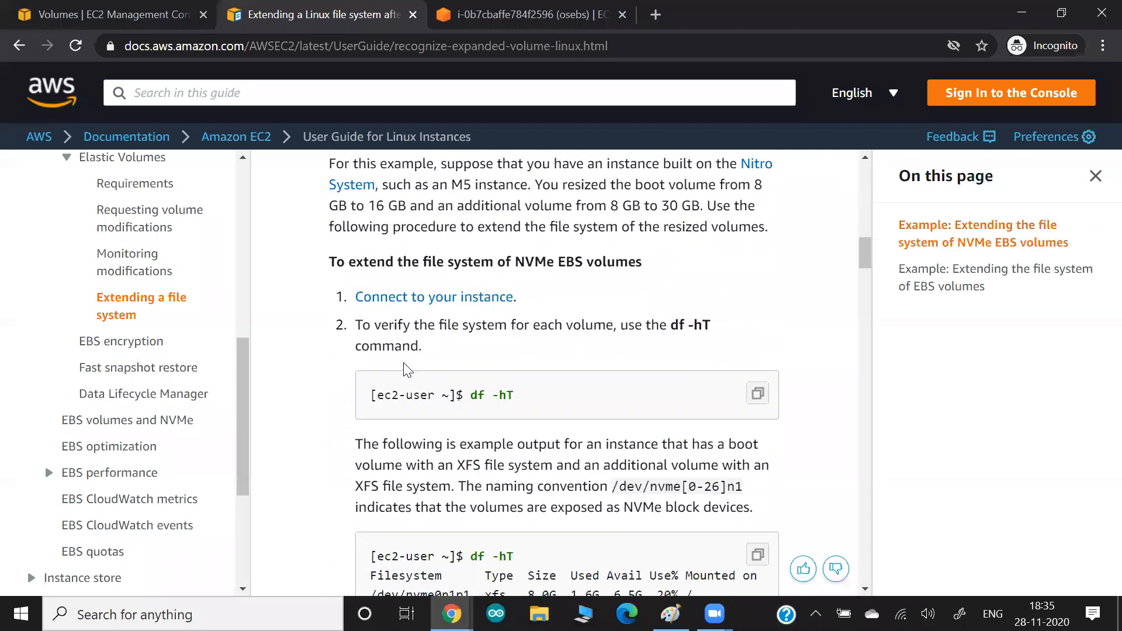
scroll(408, 369, down, 10)
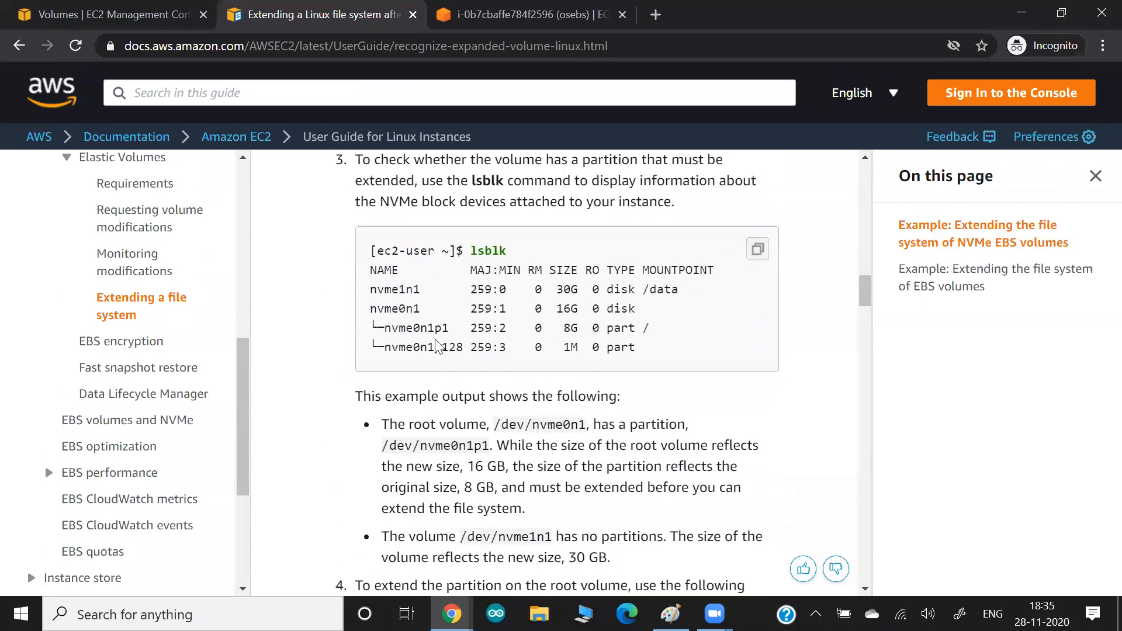
scroll(467, 316, down, 4)
scroll(526, 327, down, 8)
scroll(509, 374, down, 7)
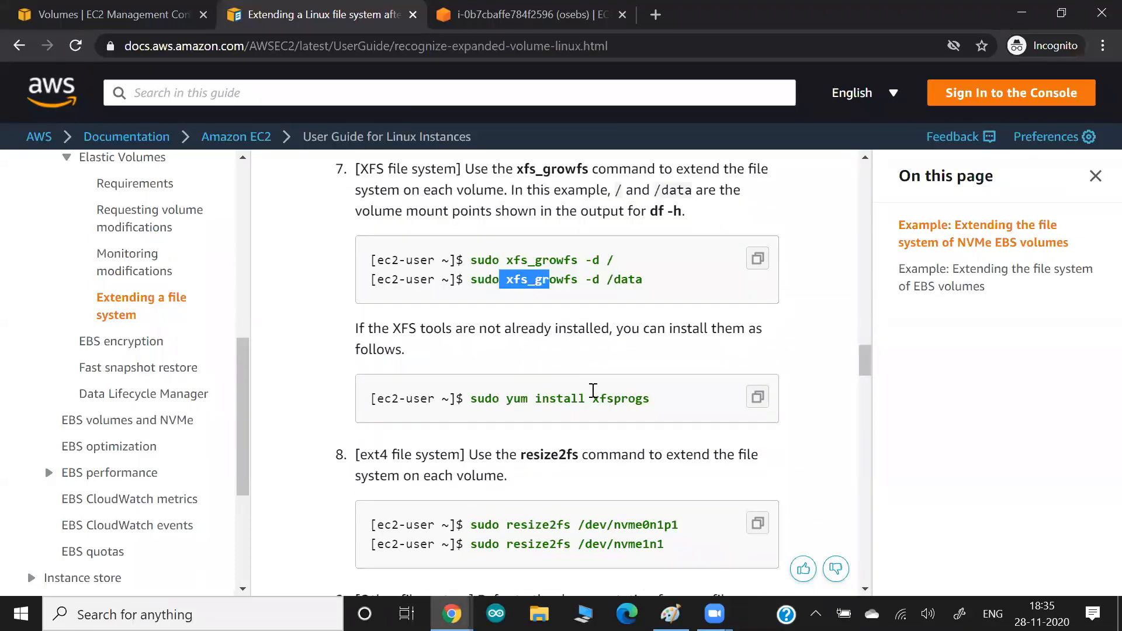
scroll(592, 391, down, 3)
drag(600, 371, 499, 389)
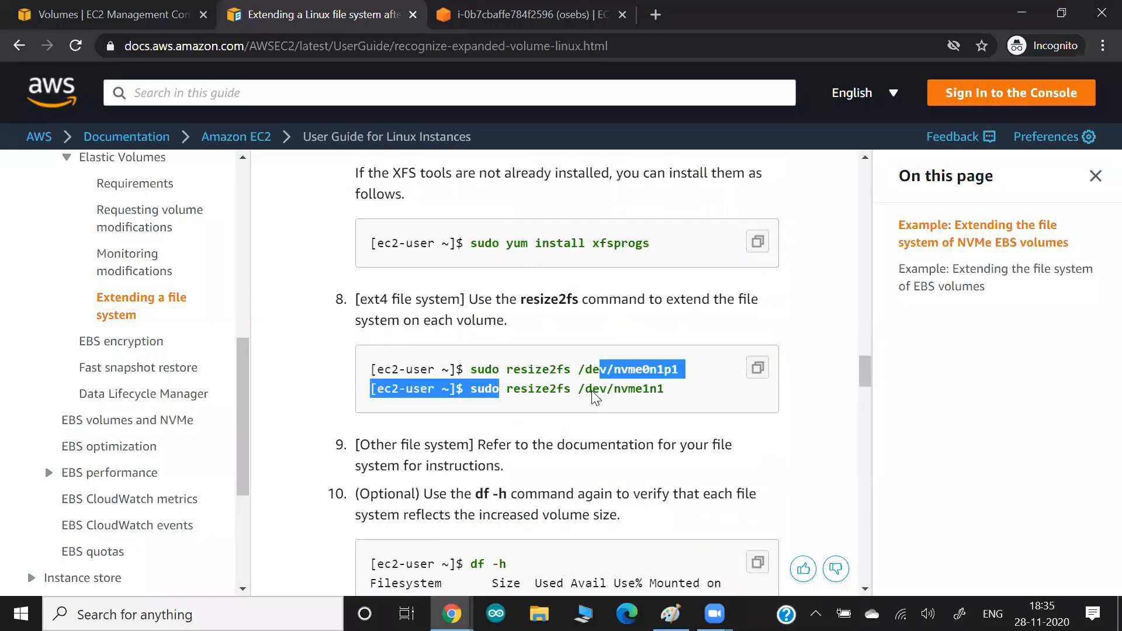
Examine the guide's example for extending the file system of EBS volumes, including the growpart commands
scroll(593, 397, down, 12)
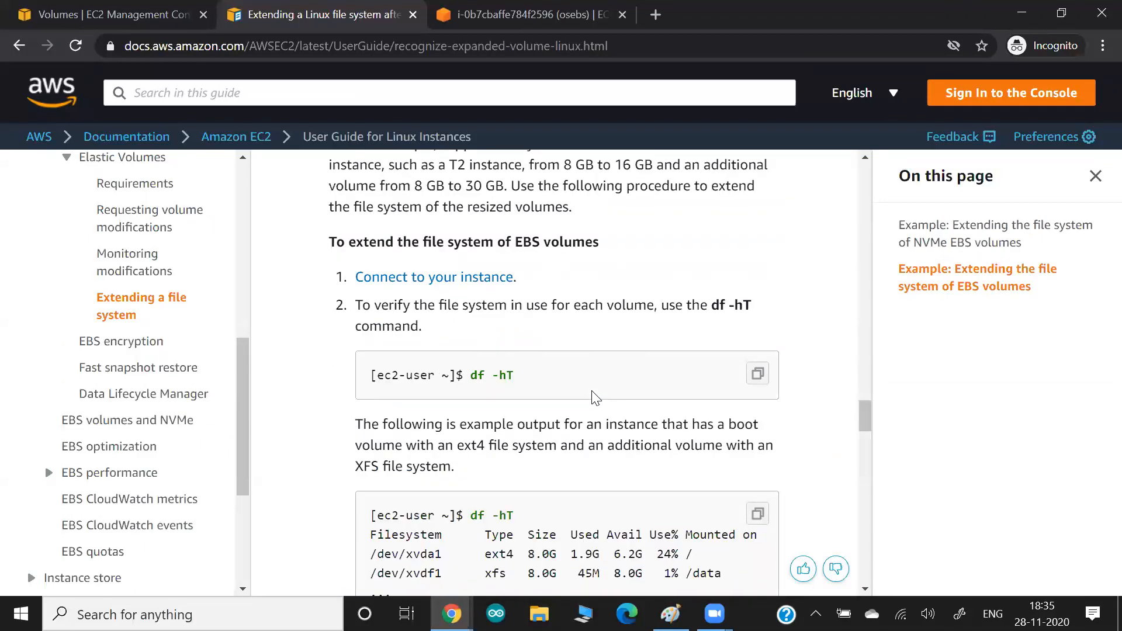
scroll(593, 398, down, 12)
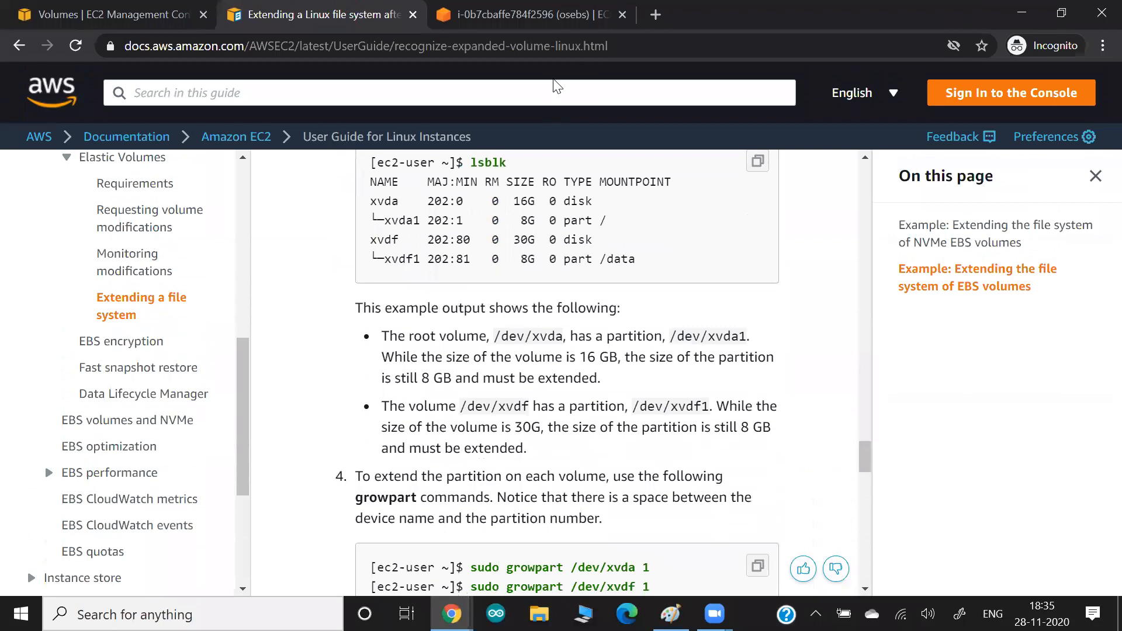
scroll(464, 307, down, 2)
drag(594, 383, 573, 266)
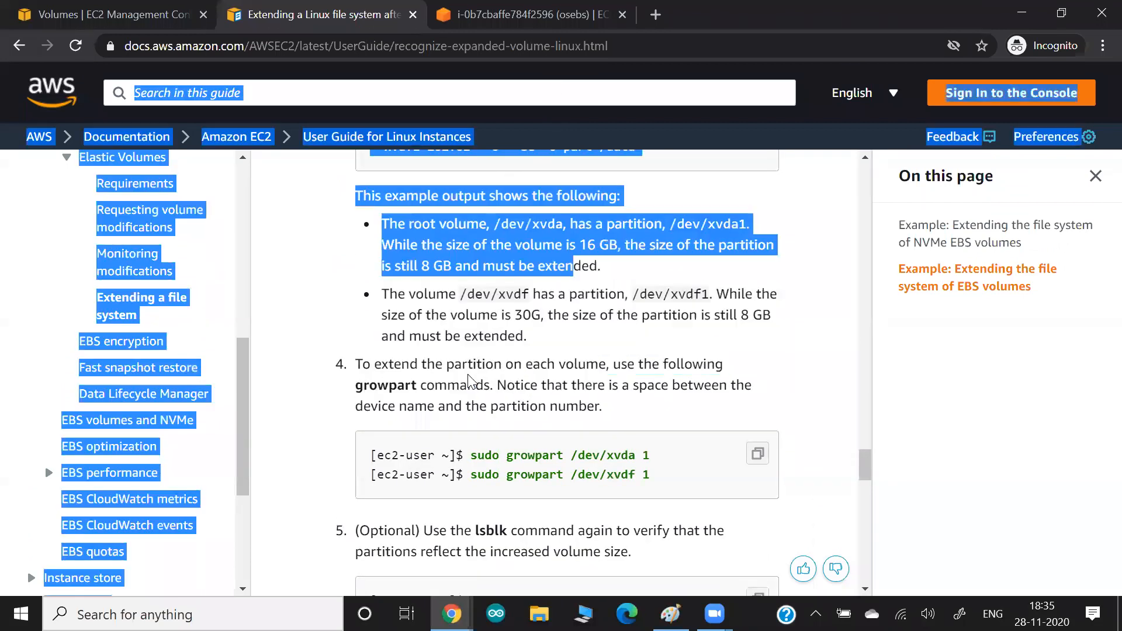
click(468, 380)
scroll(468, 380, down, 4)
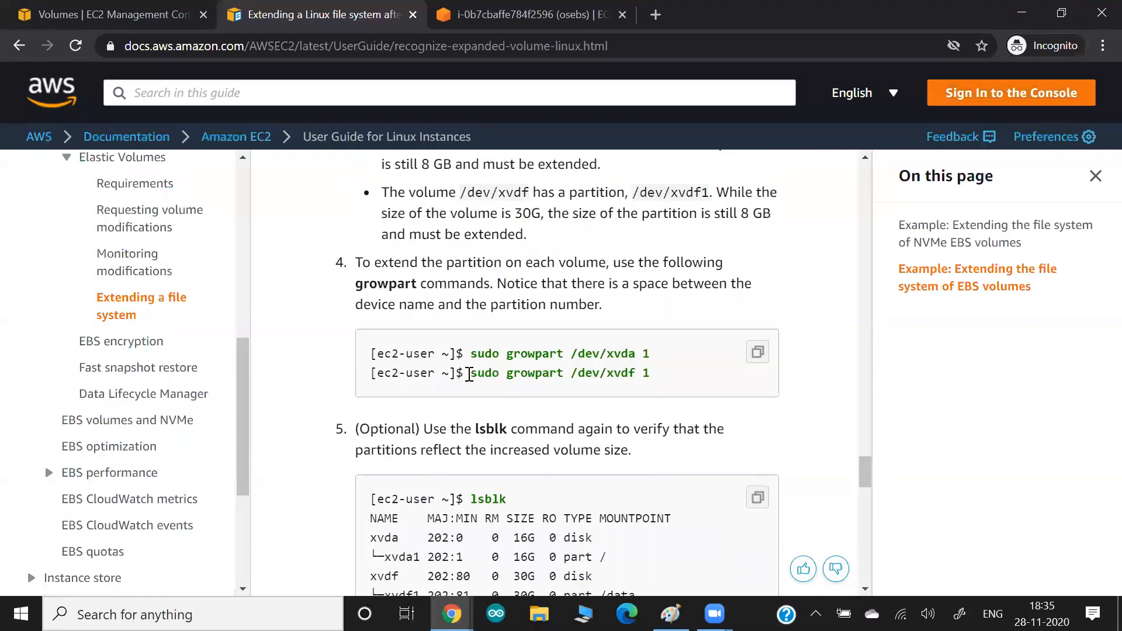
Copy the guide page's URL into the untitled Google Docs document and return to the guide
click(396, 54)
key(ctrl+c)
key(alt+Tab)
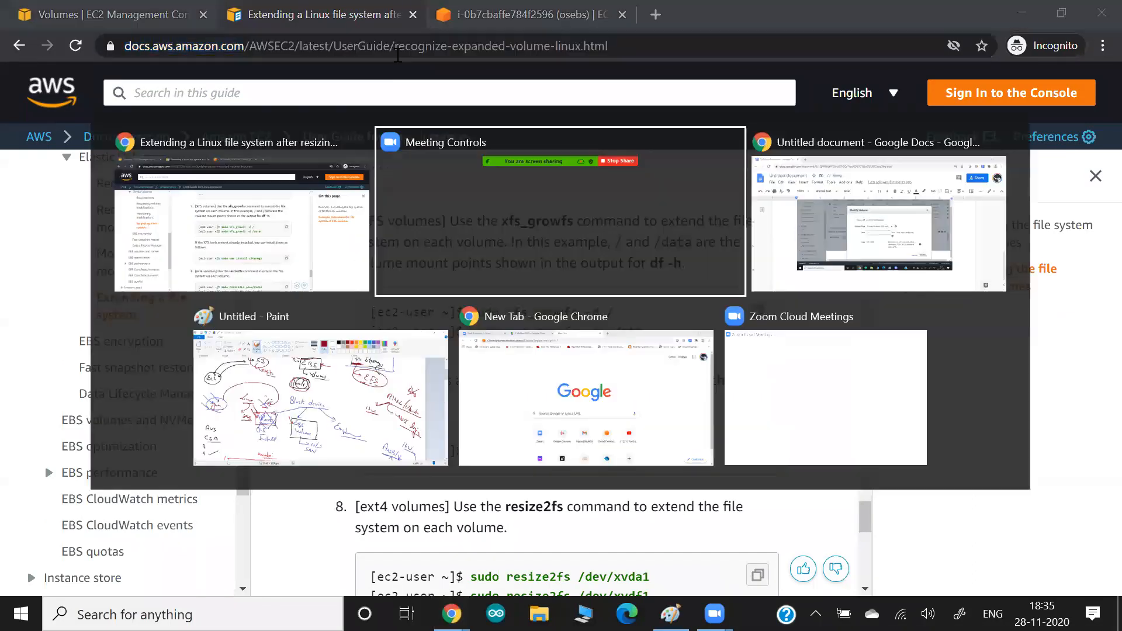
key(alt+Tab)
key(ctrl+v)
key(Return)
key(alt+Tab)
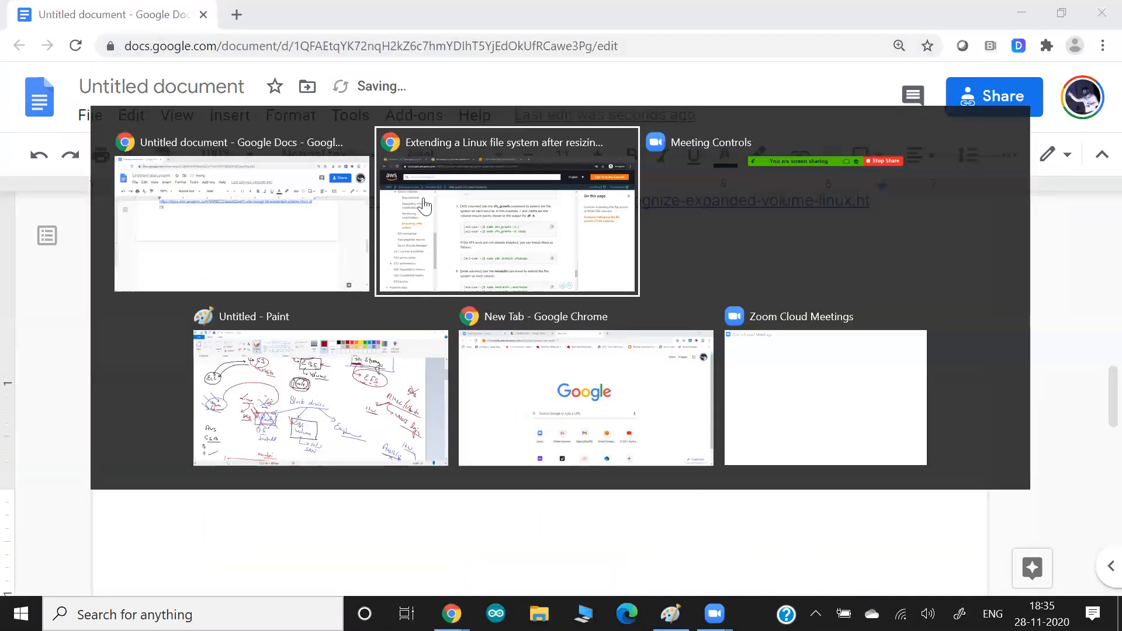
Switch to the osebs terminal and run df -h to list the mounted file systems
key(ctrl+shift+Tab)
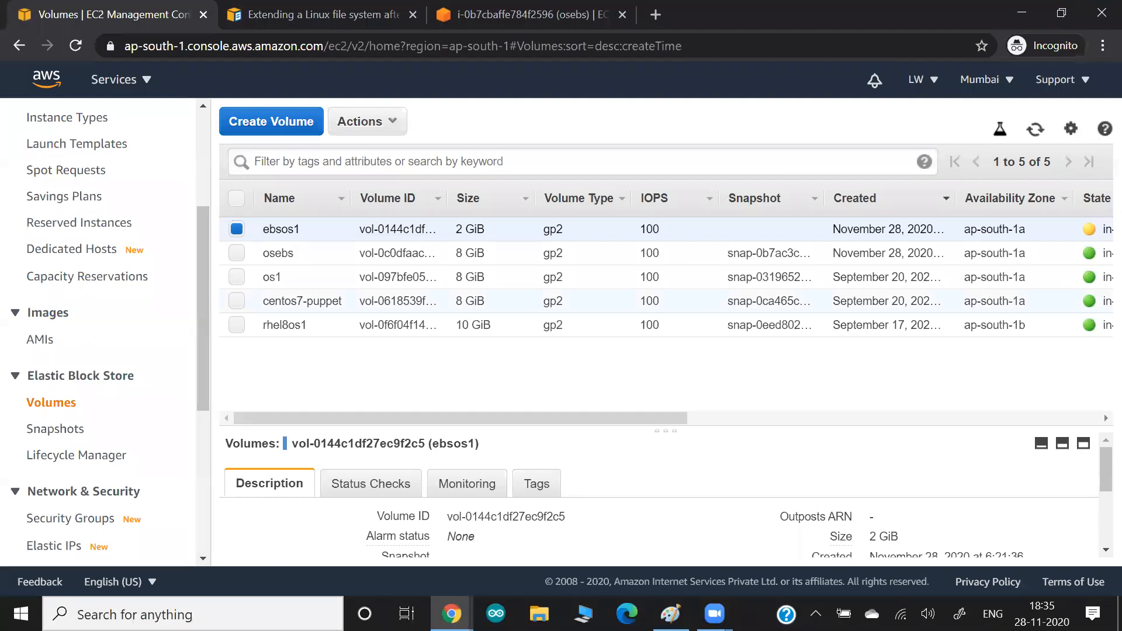
key(ctrl+Tab)
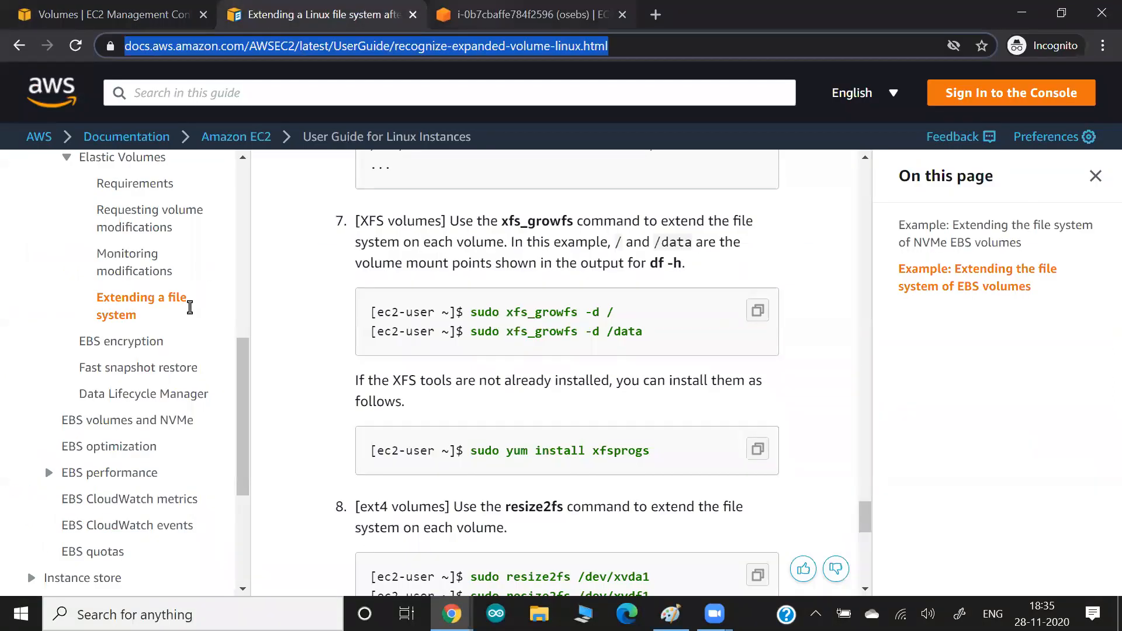
key(ctrl+Tab)
key(Return)
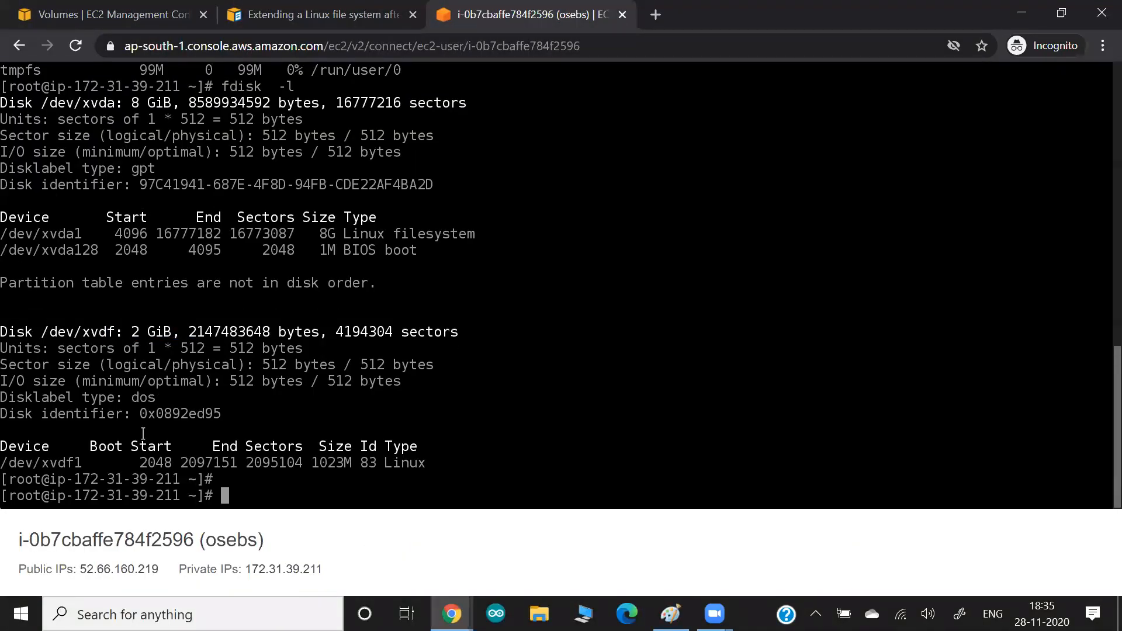
text(df -h)
key(Return)
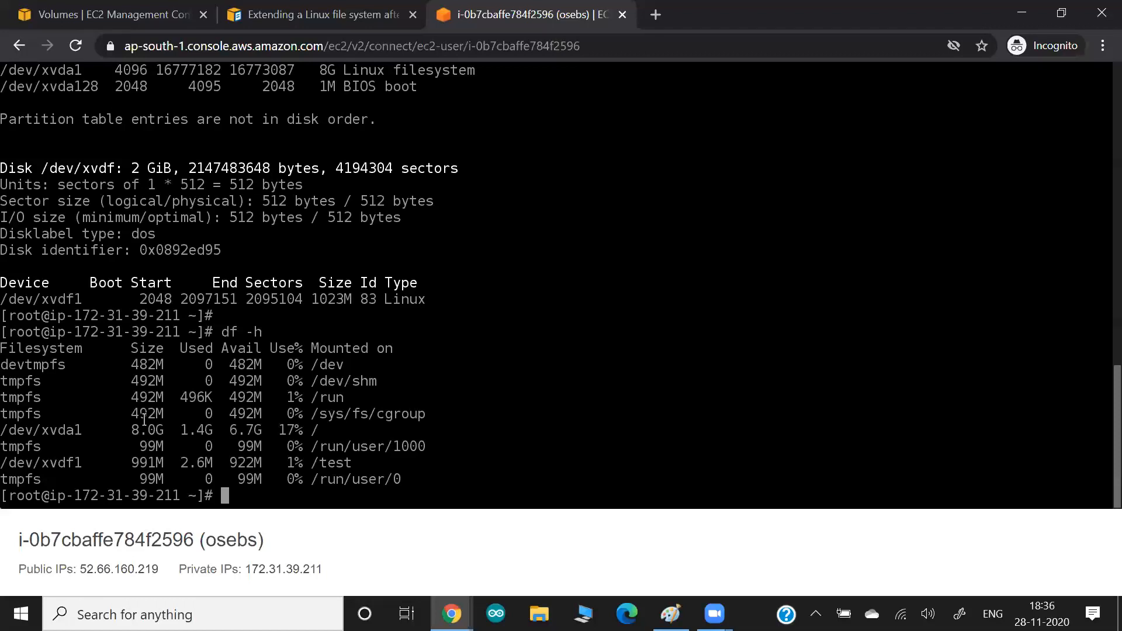
Locate ebsos1 in the volumes list, then run fdisk -l in the osebs terminal and compare /dev/xvdf with its /dev/xvdf1 partition
click(98, 14)
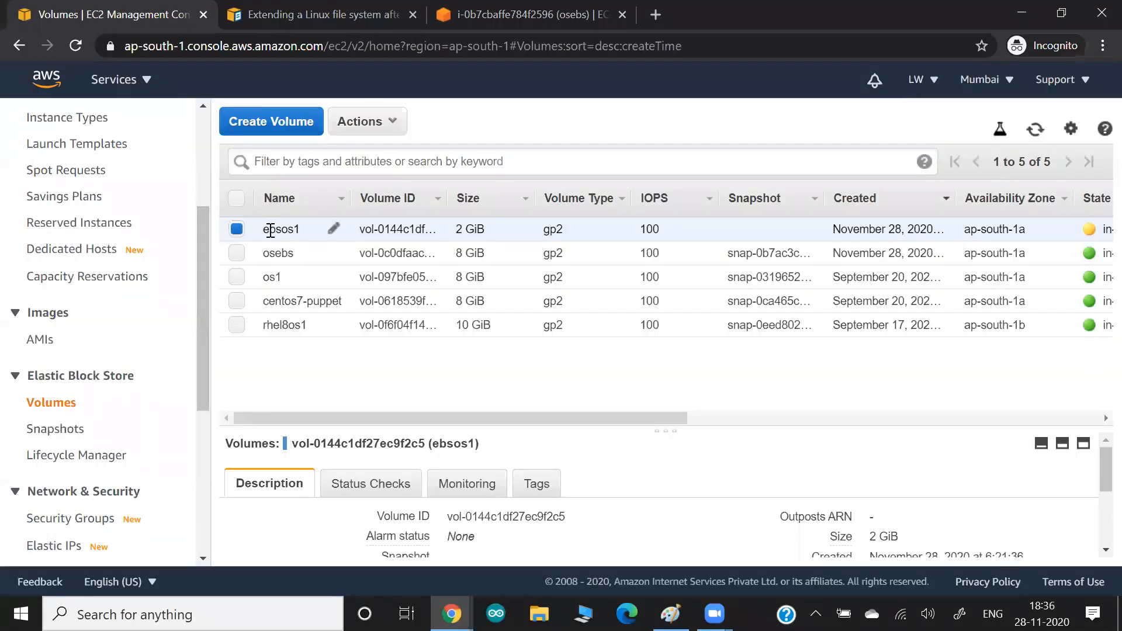
drag(261, 228, 313, 233)
click(477, 17)
text(fdisk  -l)
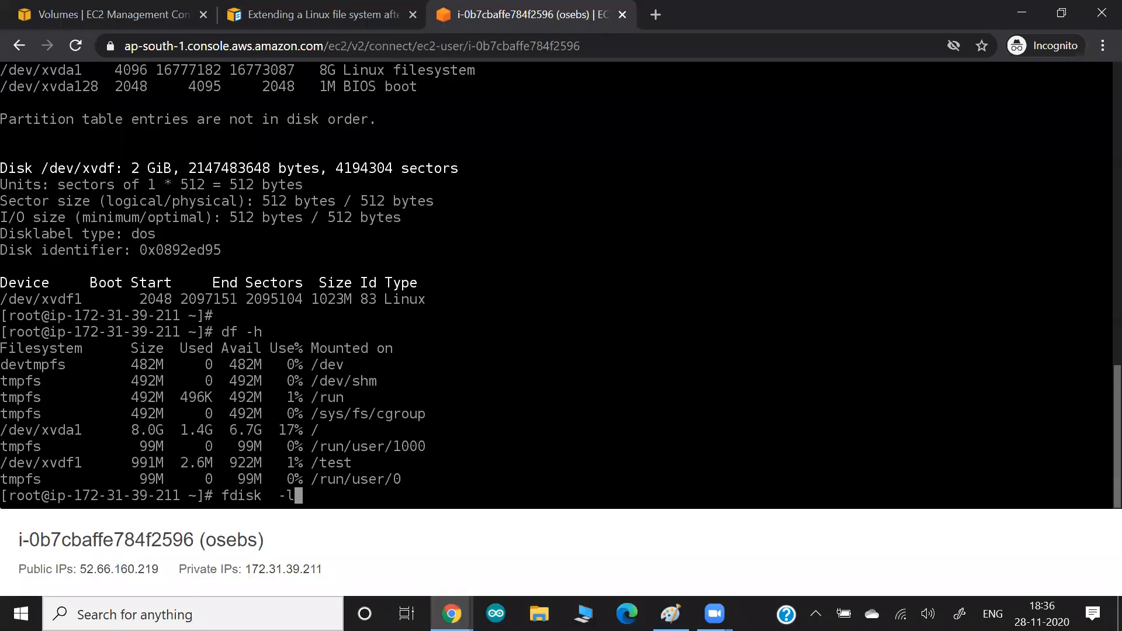
key(Return)
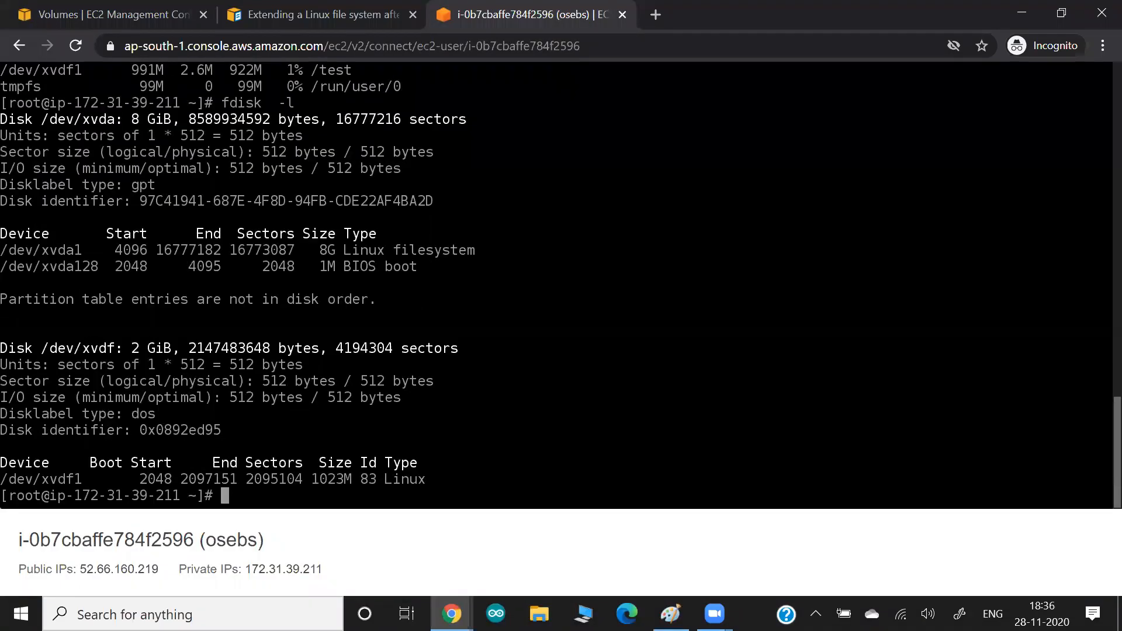
drag(117, 349, 193, 353)
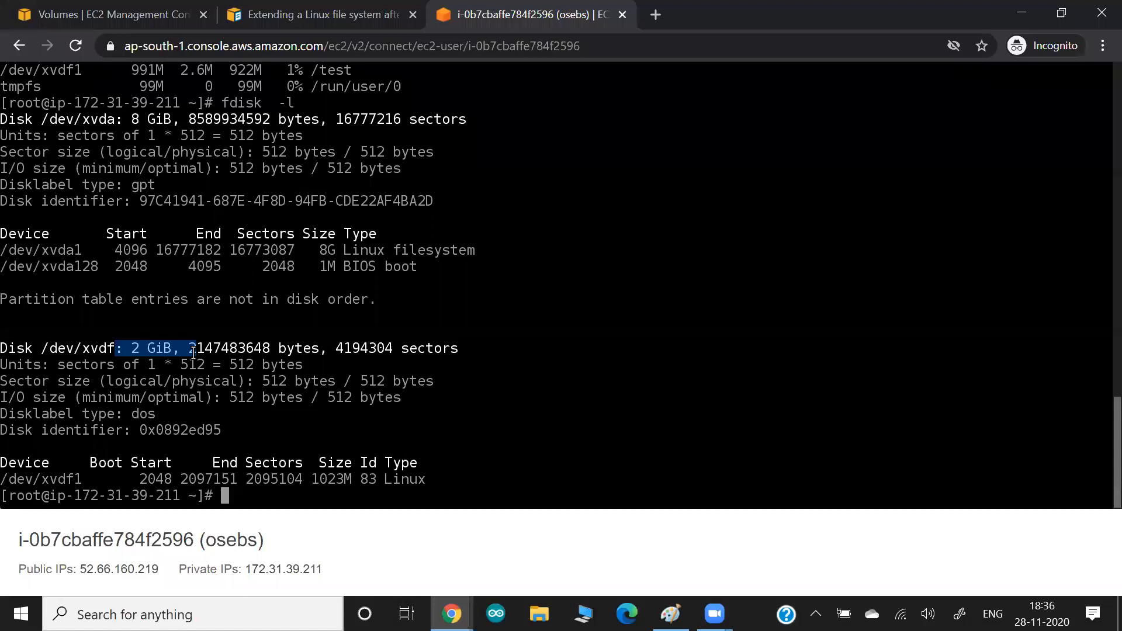
drag(42, 479, 361, 474)
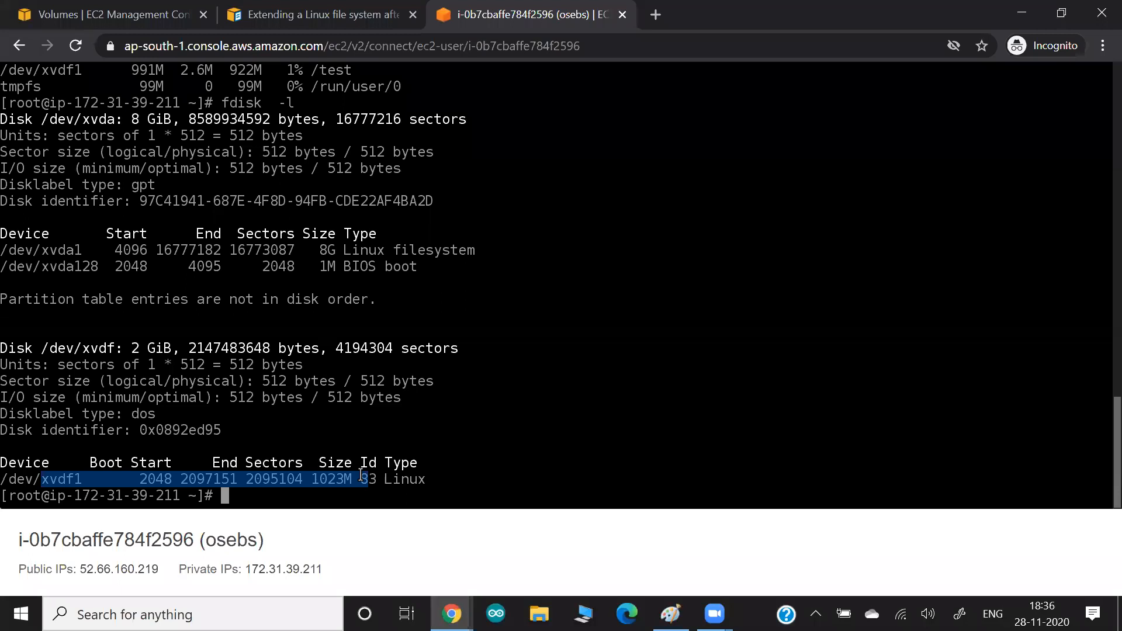
drag(116, 347, 202, 345)
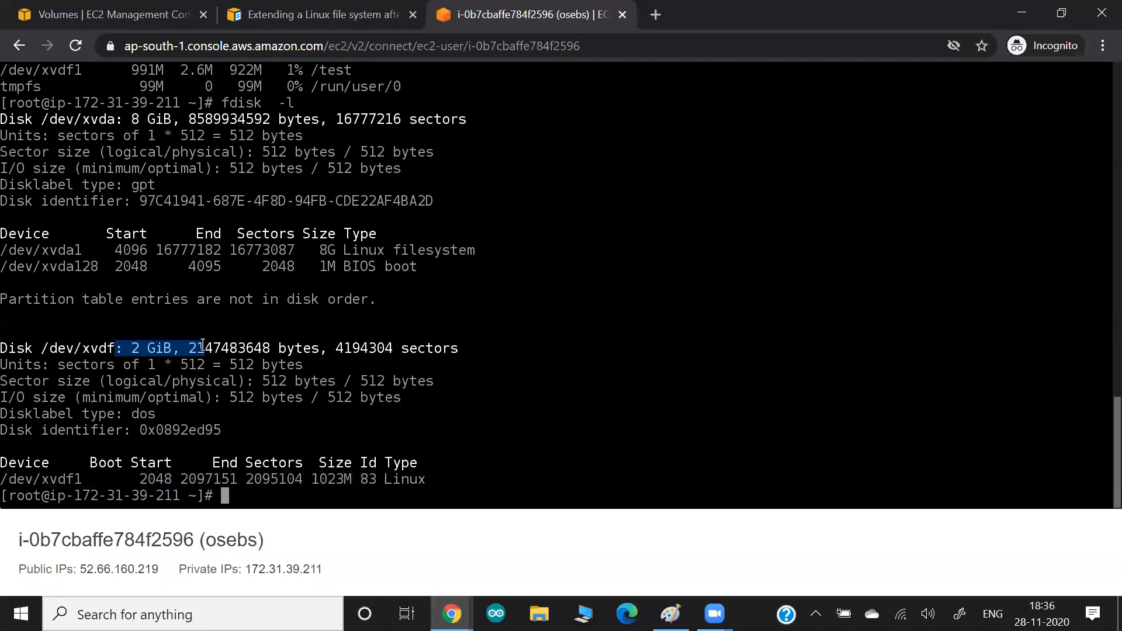
drag(42, 479, 350, 478)
Run df -h and compare the size of the /dev/xvdf1 file system mounted on /test with the /dev/xvdf disk
text(df -h)
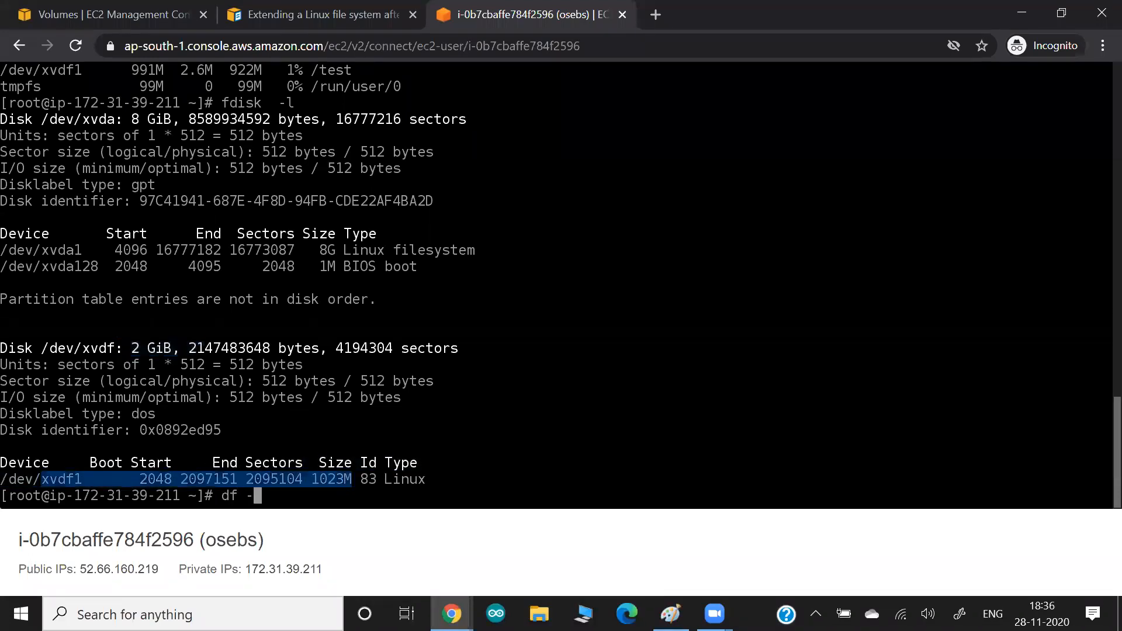
key(Return)
drag(124, 463, 209, 464)
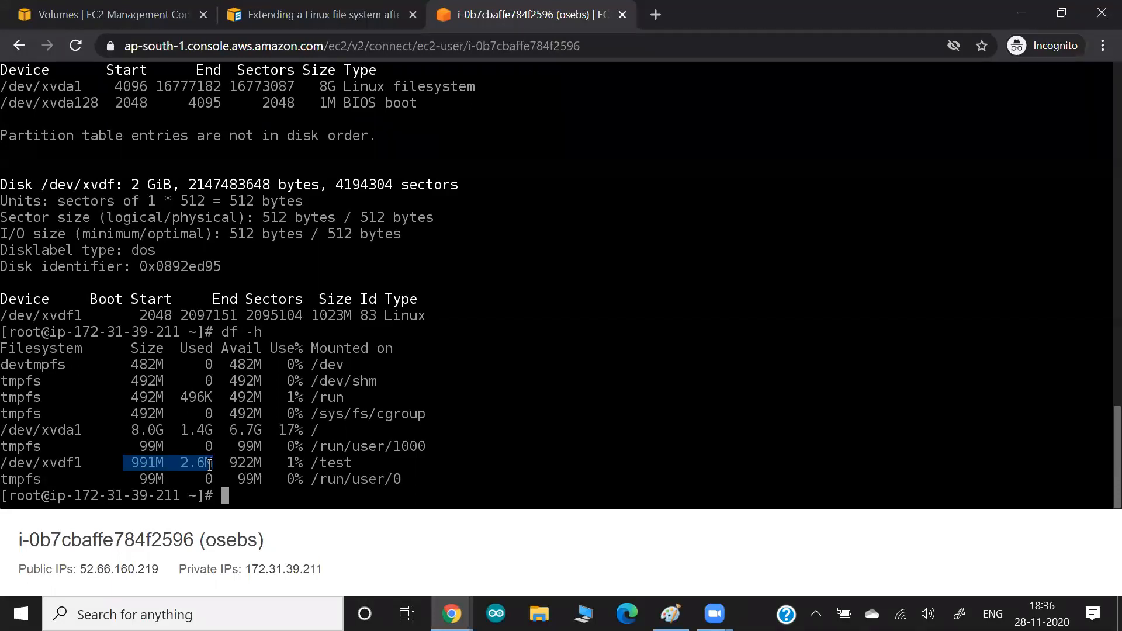
drag(75, 186, 181, 188)
drag(26, 464, 197, 459)
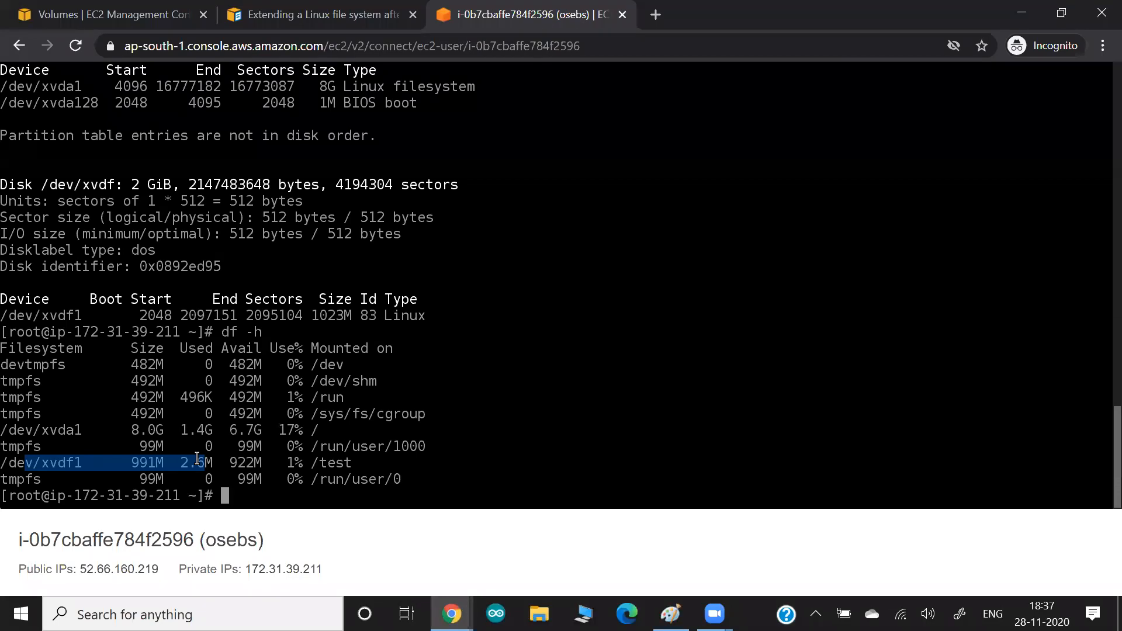
Recheck the /dev/xvdf disk size and list the block devices and their partitions with lsblk
drag(106, 183, 185, 183)
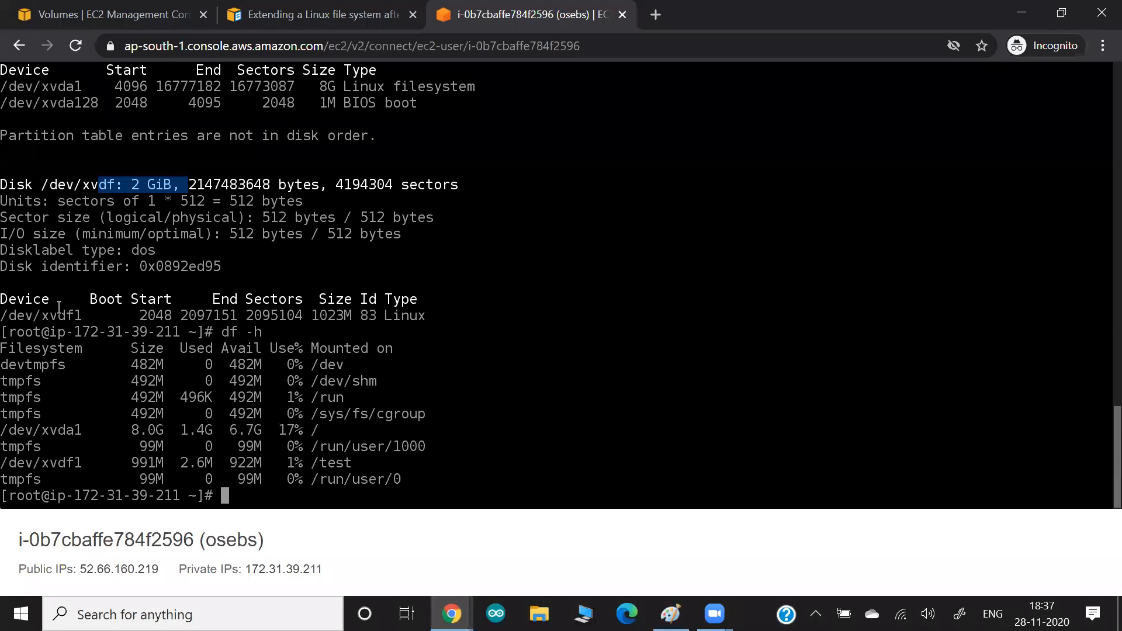
text(lsblk)
key(Return)
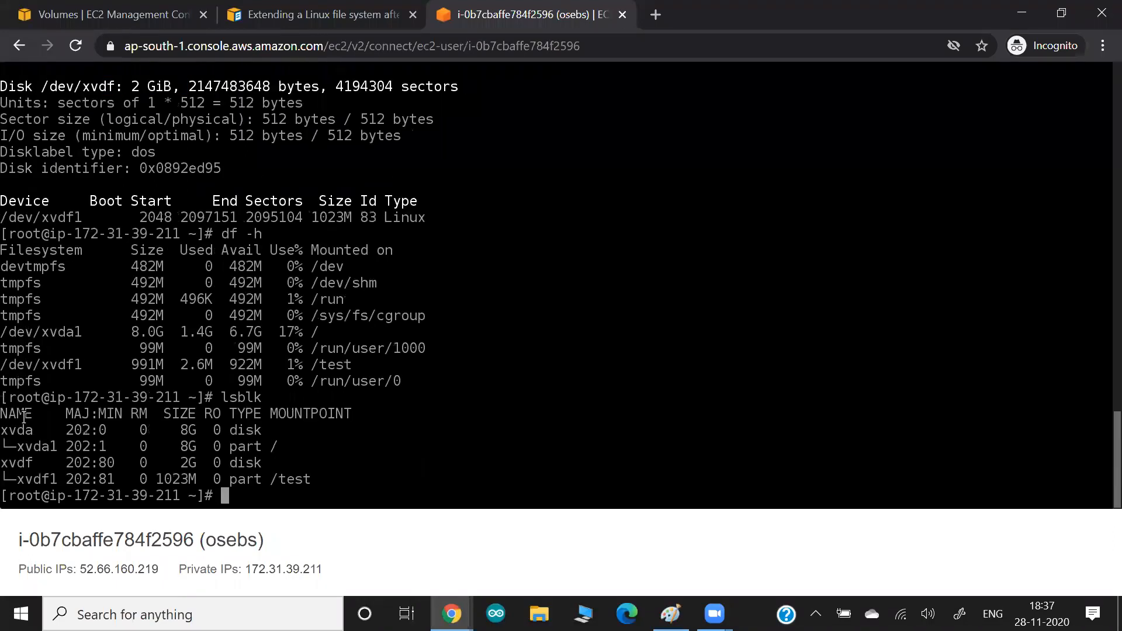
Compare the xvdf disk size with its xvdf1 partition size and /test mount point in the lsblk output
drag(13, 461, 194, 465)
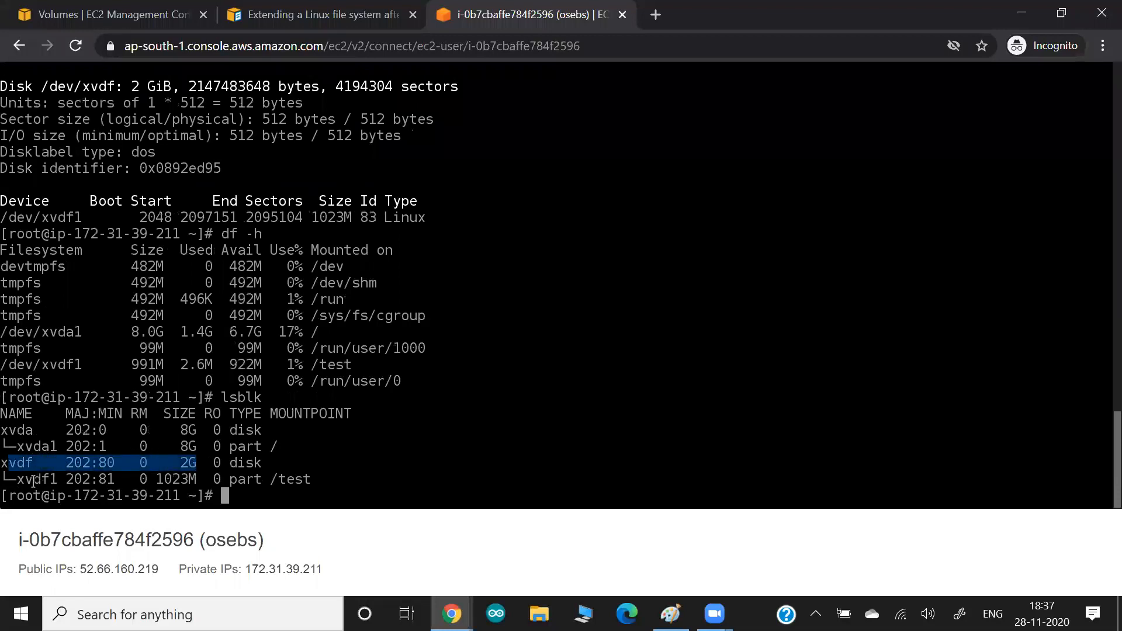
drag(34, 481, 86, 480)
drag(263, 477, 312, 479)
drag(155, 479, 207, 485)
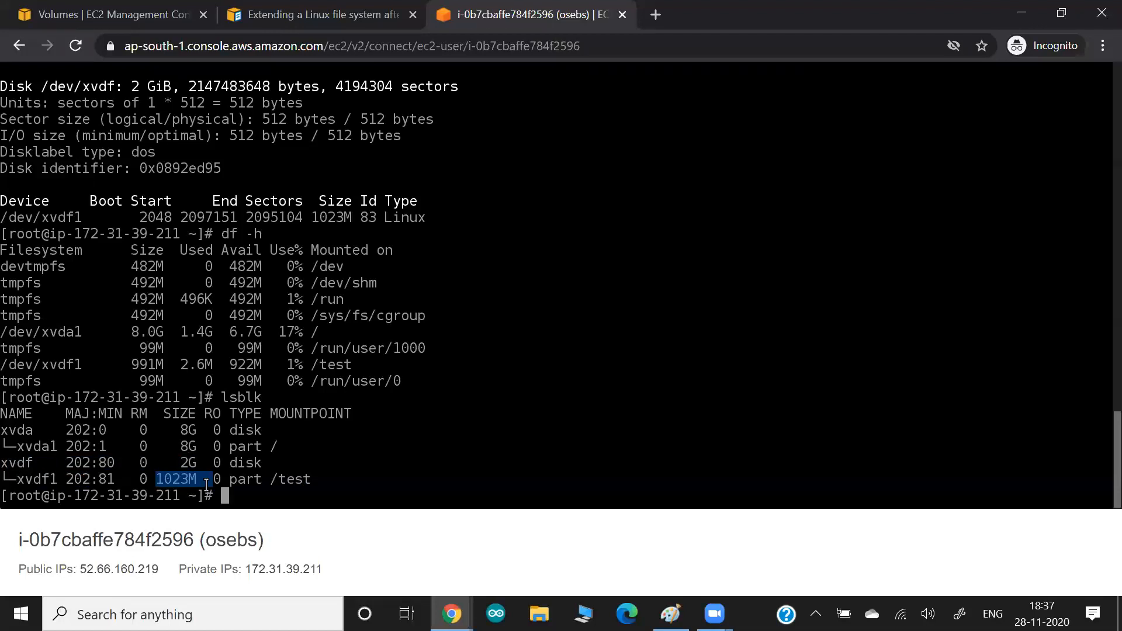
Paste the captured terminal screenshot into the Google Docs notes, and return to a fresh prompt in the osebs terminal
key(alt+Tab)
key(ctrl+v)
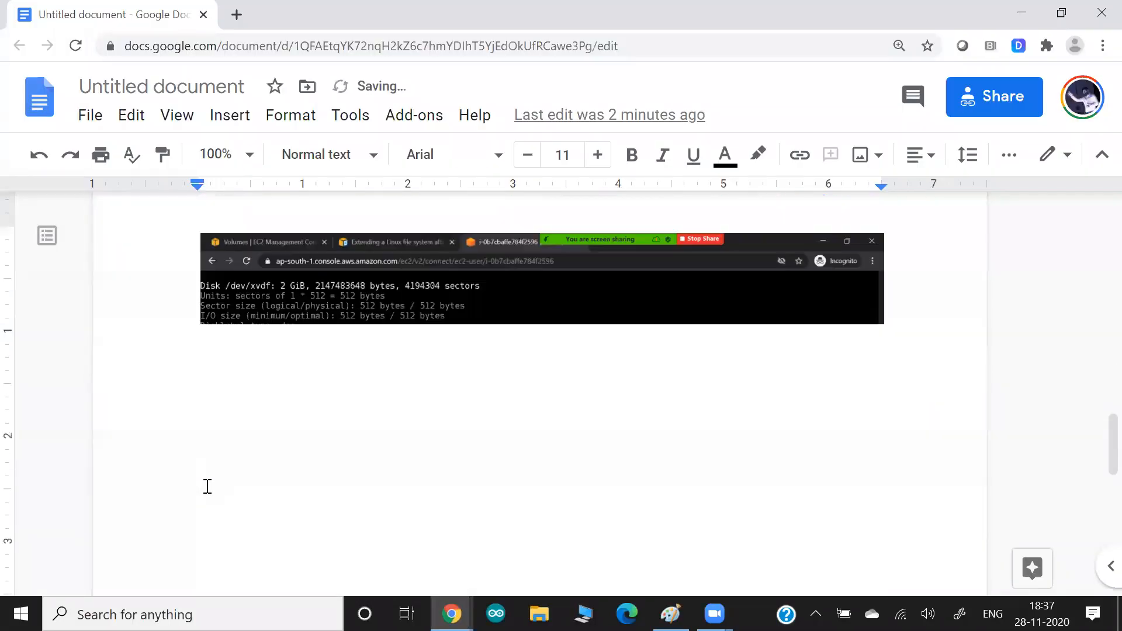
key(alt+Tab)
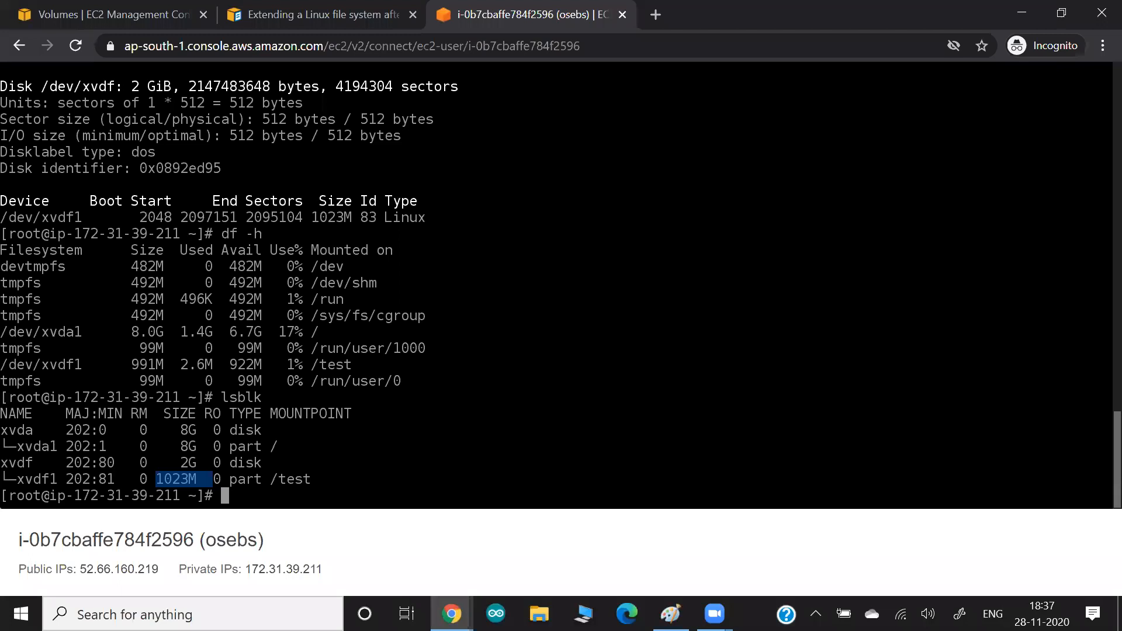
key(Return)
key(Return)
key(Return)
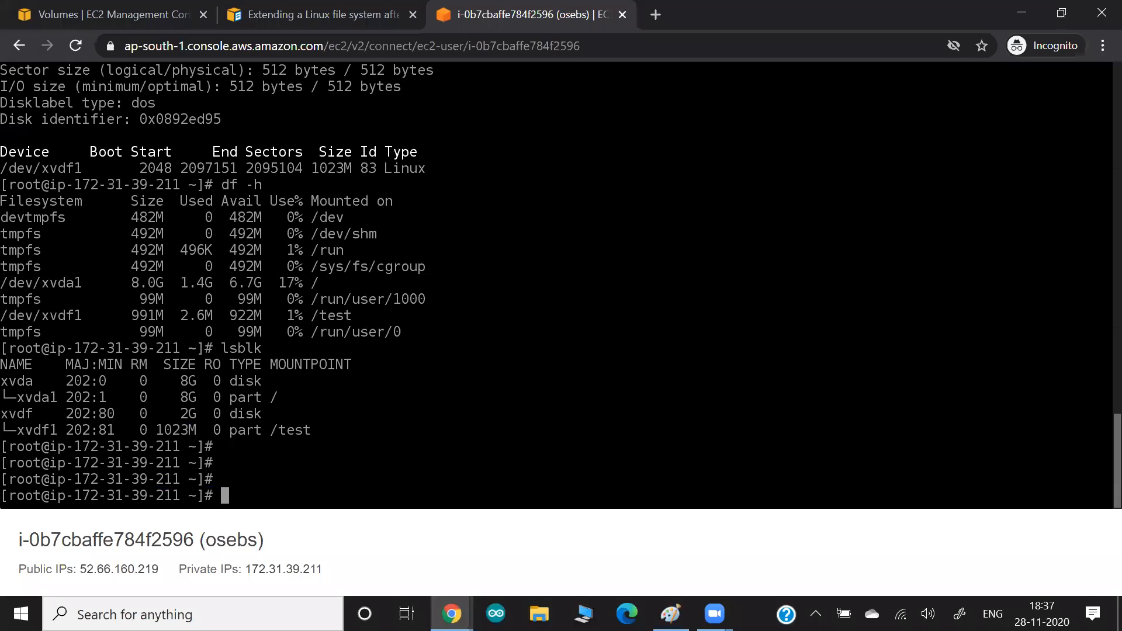
Return to the EC2 volumes list and check the availability zone of ebsos1 and the actions available for it
drag(358, 367, 92, 11)
click(93, 11)
click(325, 384)
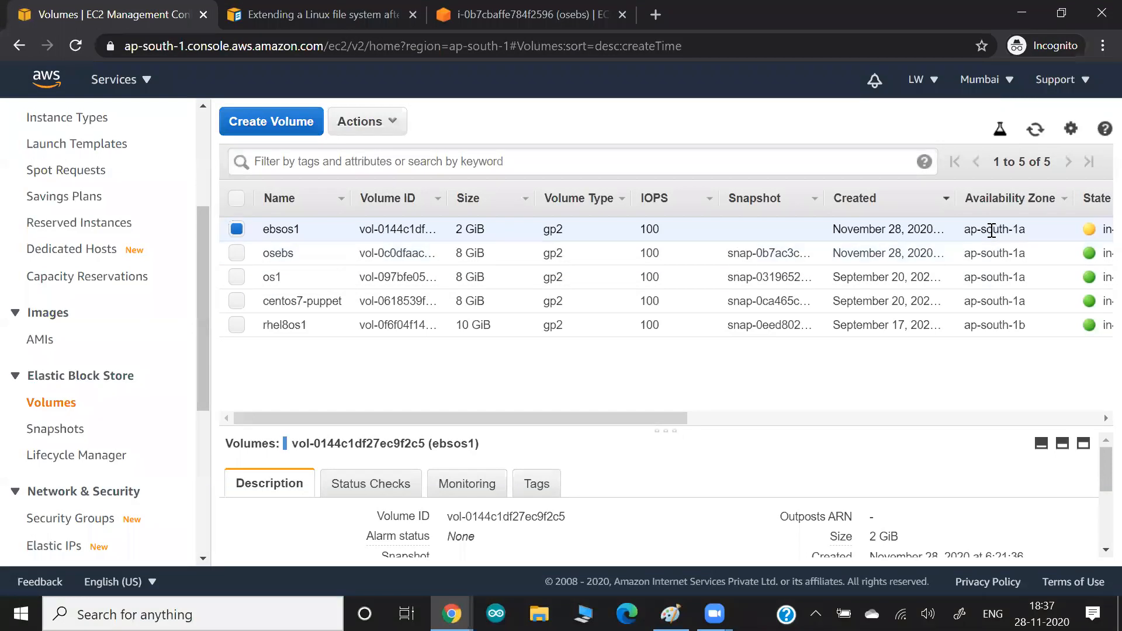
drag(993, 229, 1054, 237)
click(374, 122)
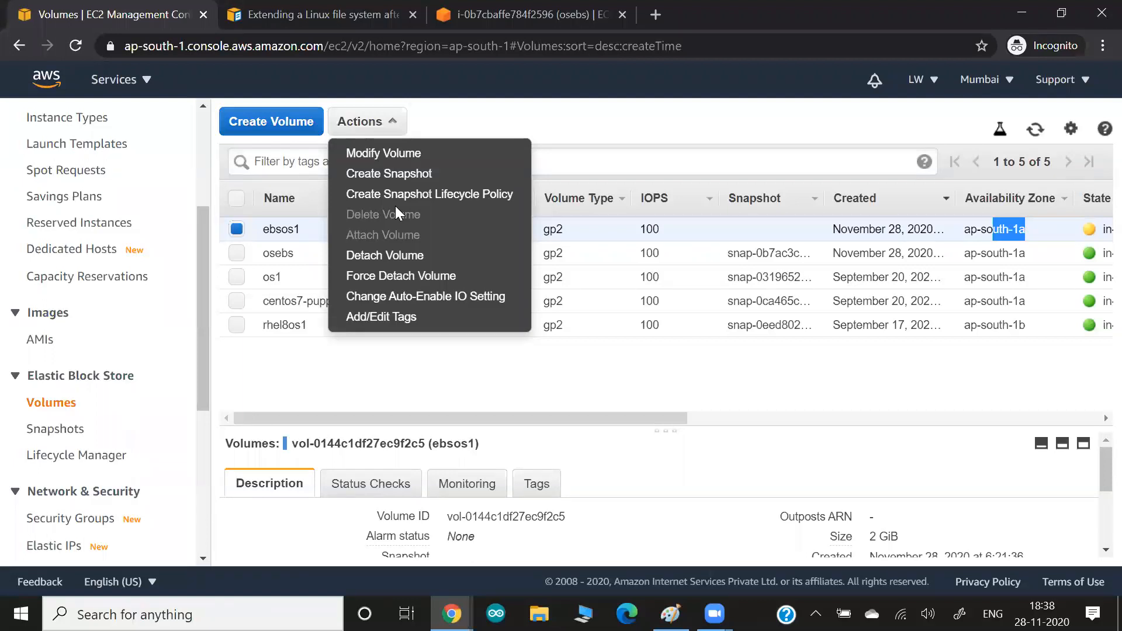
click(614, 131)
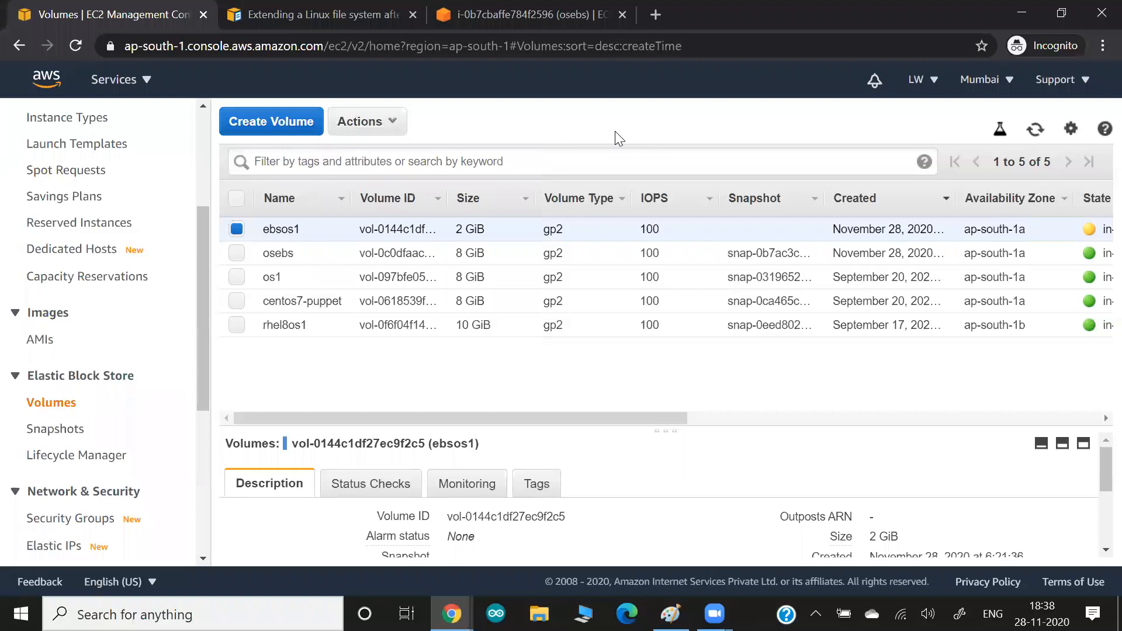
Switch to Paint and draw a black box marked "1G" in an empty area of the canvas
key(alt+Tab)
key(alt+Tab)
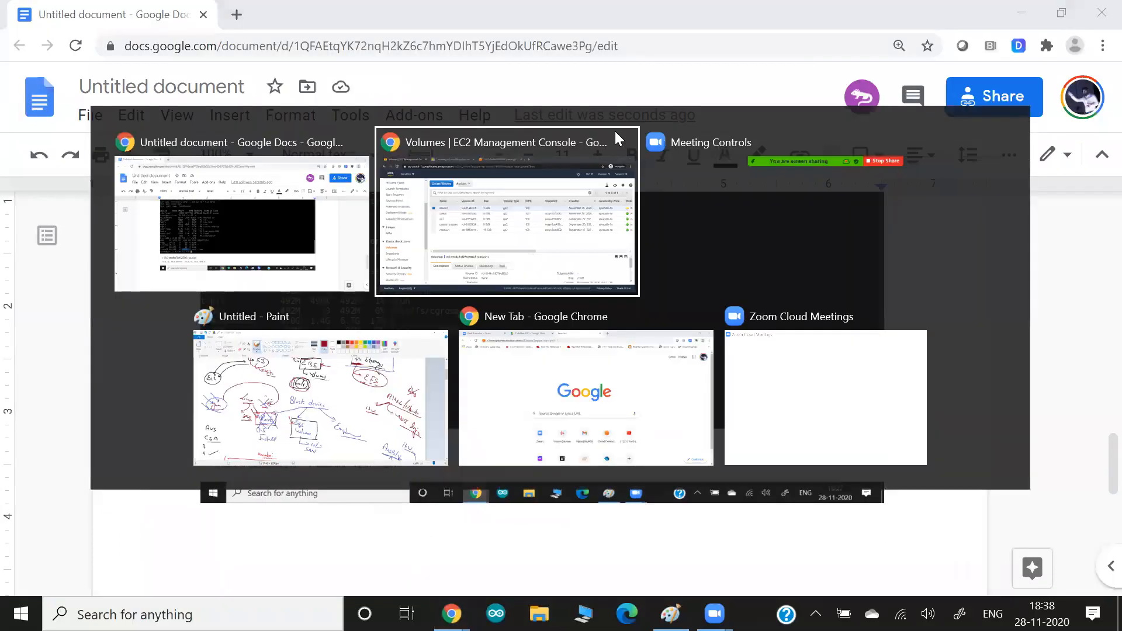
key(alt+Tab)
key(alt+Tab)
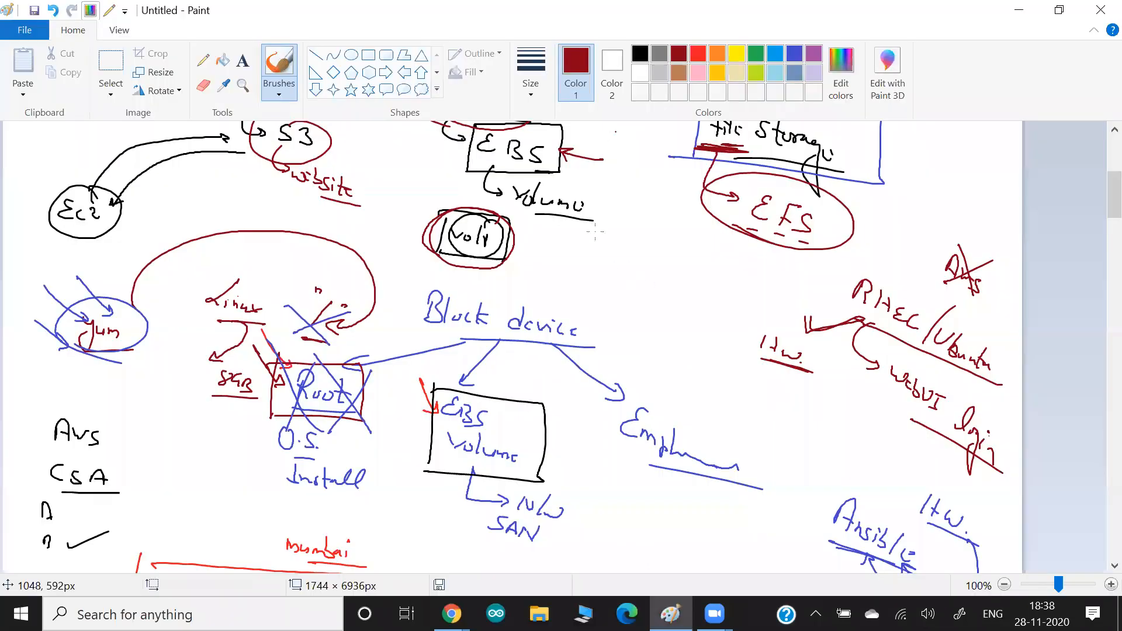
scroll(200, 301, down, 2)
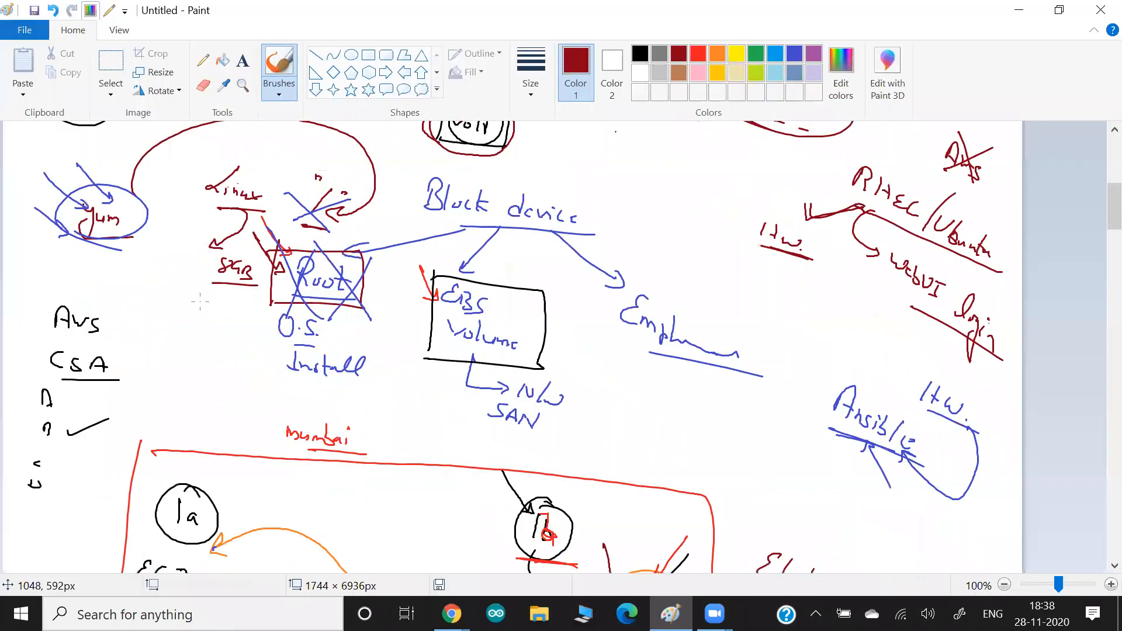
scroll(157, 270, down, 2)
scroll(168, 281, down, 2)
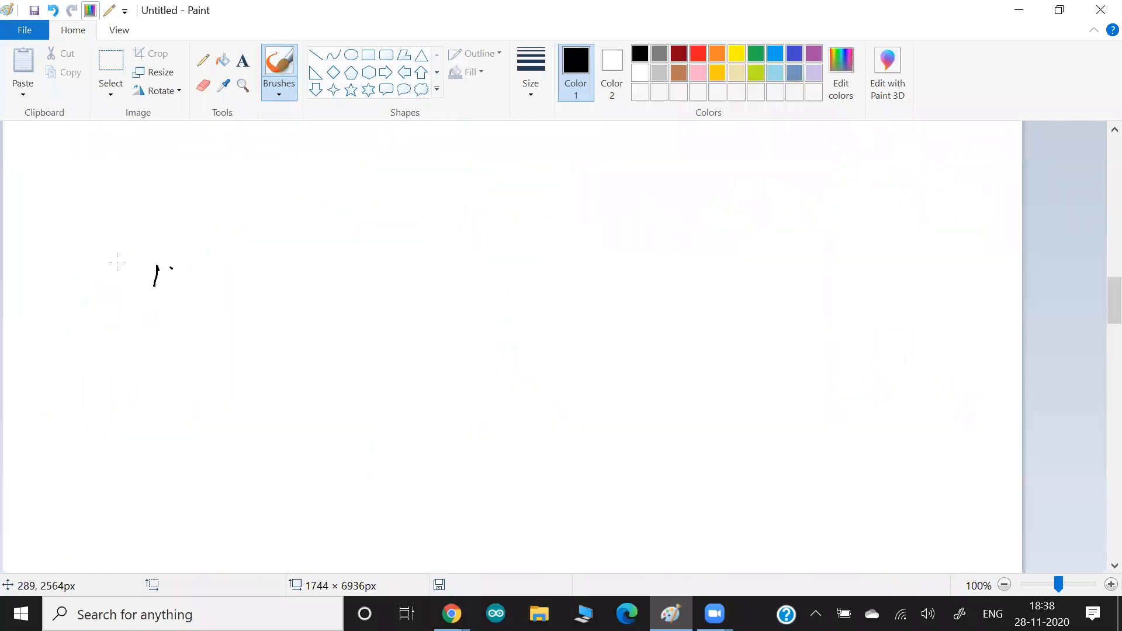
drag(172, 268, 169, 285)
drag(153, 251, 183, 290)
drag(117, 248, 191, 307)
Label the 1G box "1a (mumbai)" above it and undo the stray dot beside the label
mouse_move(111, 207)
mouse_down()
mouse_move(105, 225)
mouse_move(121, 224)
mouse_up()
mouse_move(141, 198)
mouse_down()
mouse_move(136, 231)
mouse_move(204, 226)
mouse_up()
drag(202, 218, 206, 227)
drag(215, 210, 217, 236)
click(278, 226)
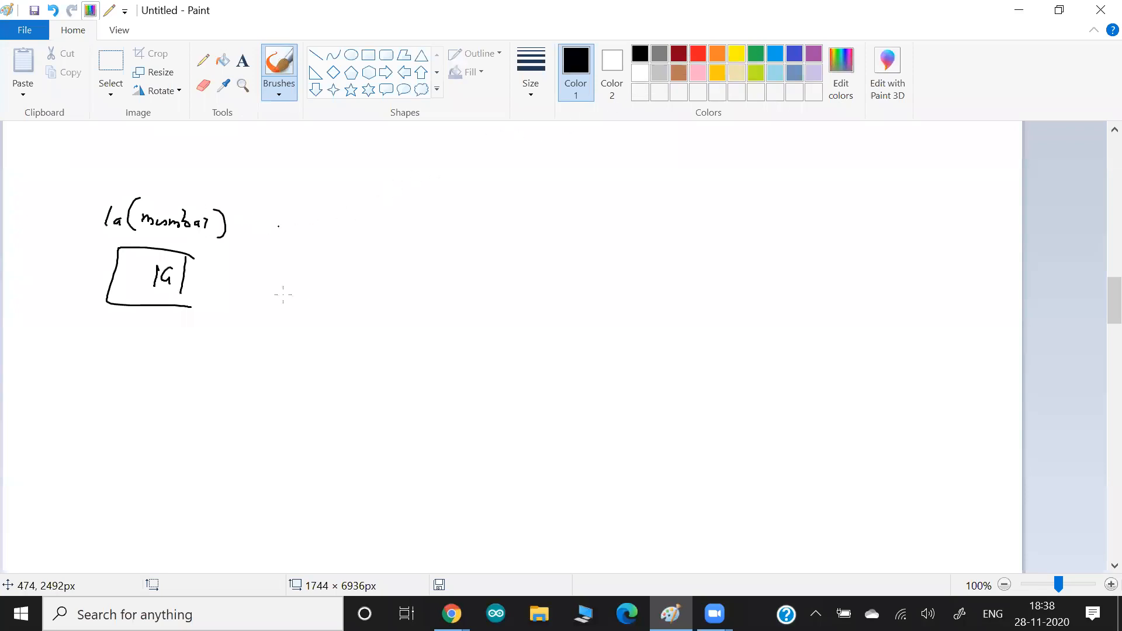
key(ctrl+z)
Circle the 1G volume in black and draw an arrow from it down to a box labelled "S.S."
click(678, 53)
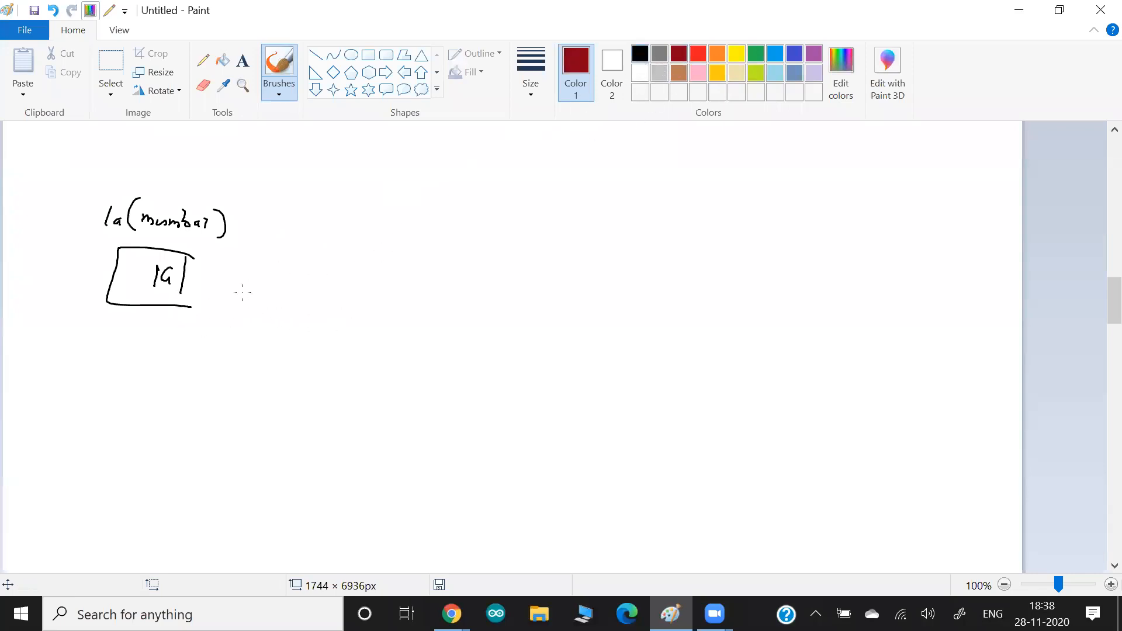
click(639, 53)
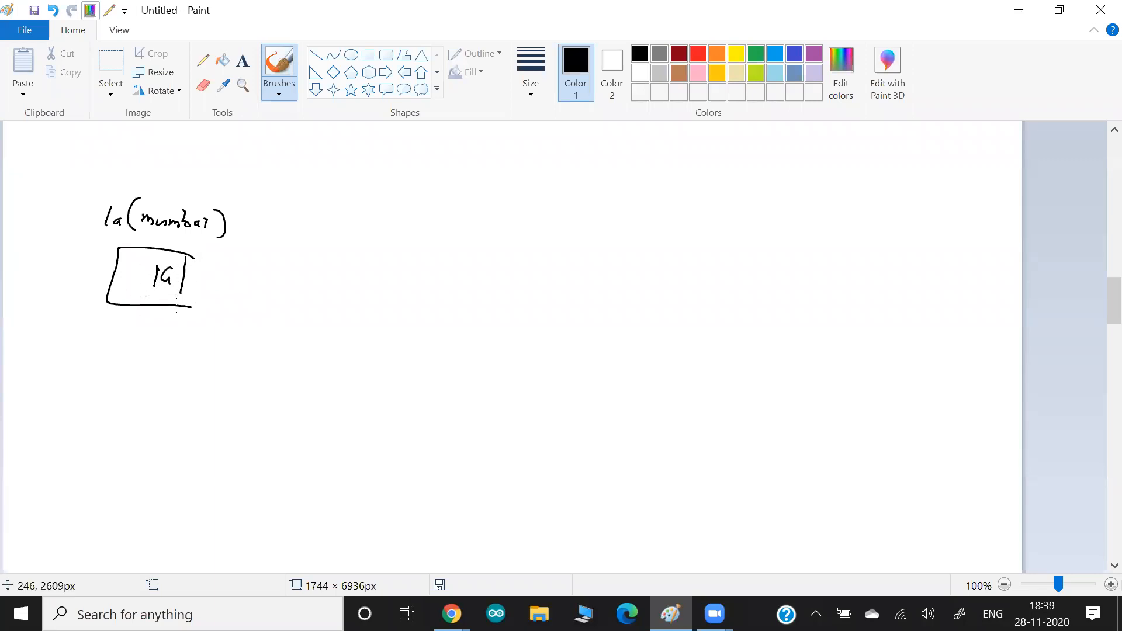
drag(140, 299, 142, 310)
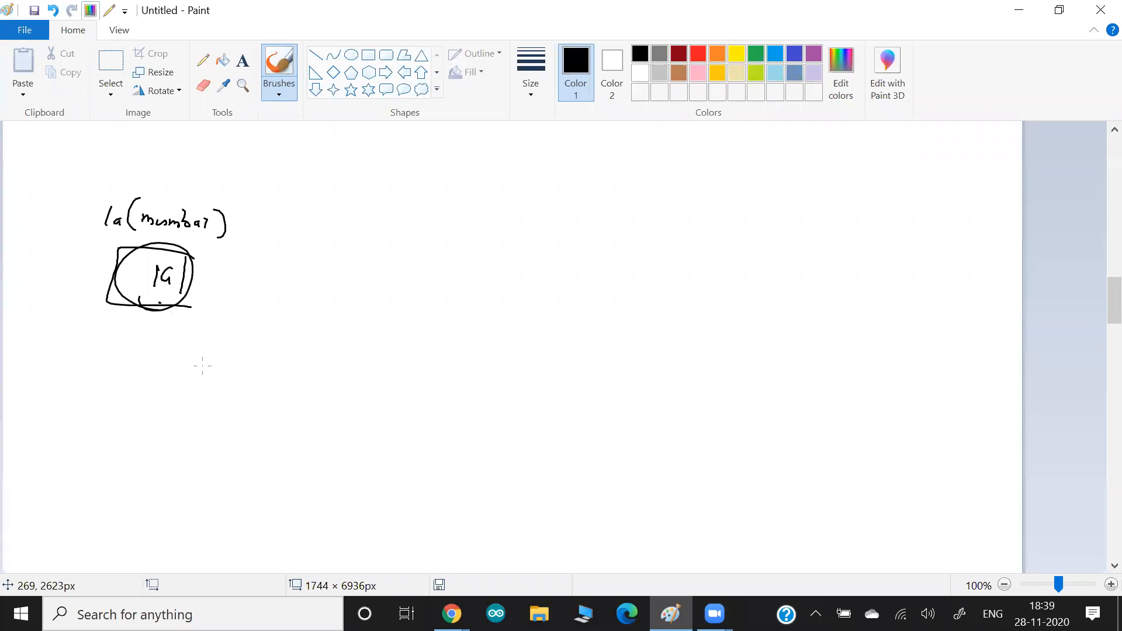
drag(159, 303, 234, 401)
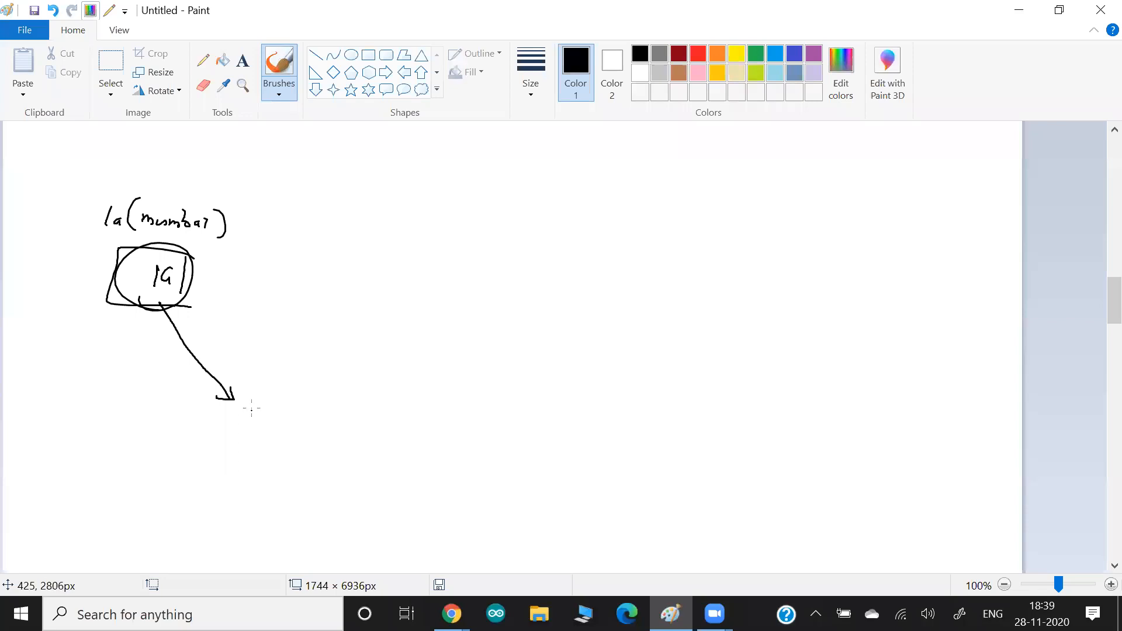
mouse_move(256, 404)
mouse_down()
mouse_move(240, 421)
mouse_move(281, 426)
mouse_move(296, 449)
mouse_move(303, 399)
mouse_up()
click(259, 422)
click(284, 426)
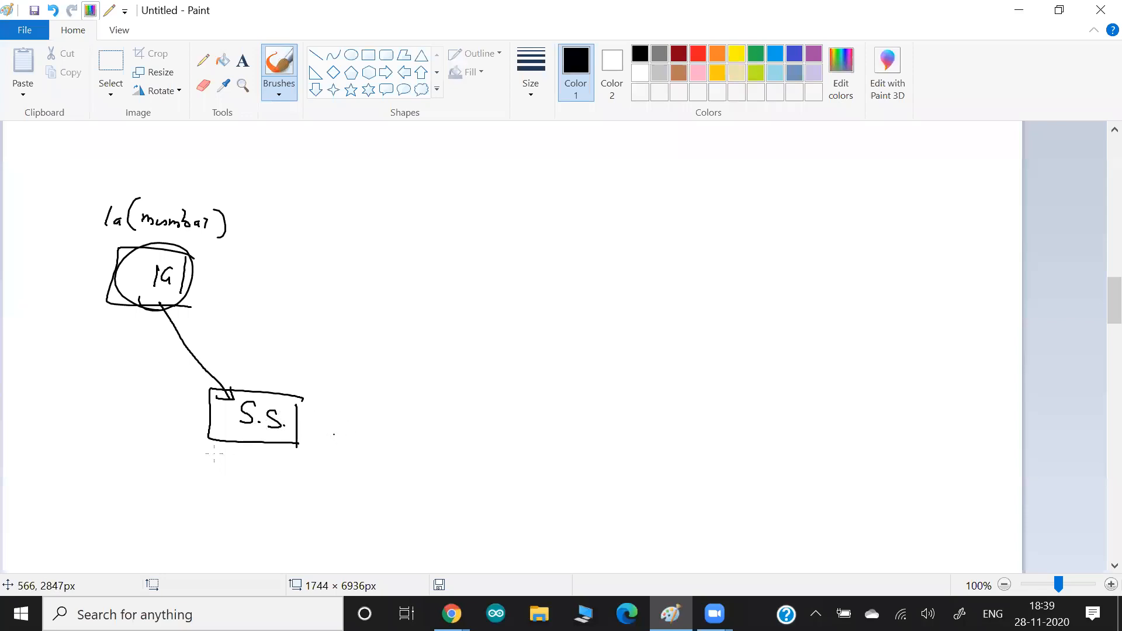
Draw an arrow from the S.S. box to a circled "S3" and annotate it with an underlined "Global"
drag(227, 435, 152, 496)
drag(168, 482, 170, 499)
mouse_move(174, 465)
mouse_down()
mouse_move(147, 474)
mouse_move(175, 466)
mouse_up()
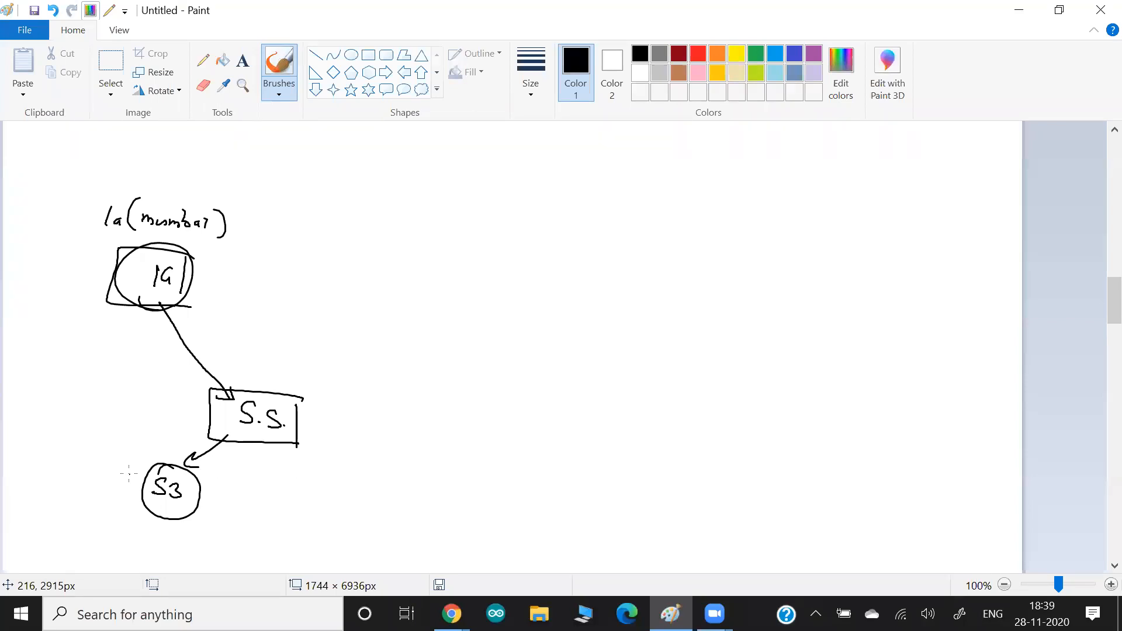
mouse_move(185, 499)
mouse_down()
mouse_move(241, 499)
mouse_move(258, 527)
mouse_up()
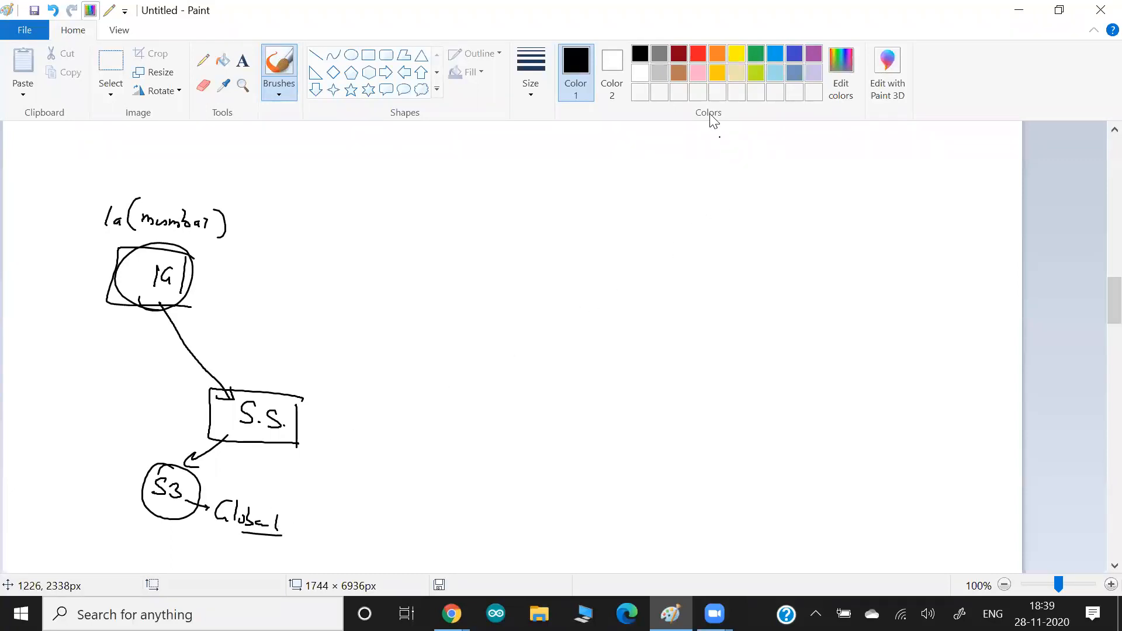
Draw a large black box on the far side of the canvas and label it "N.V" for the second region
click(682, 55)
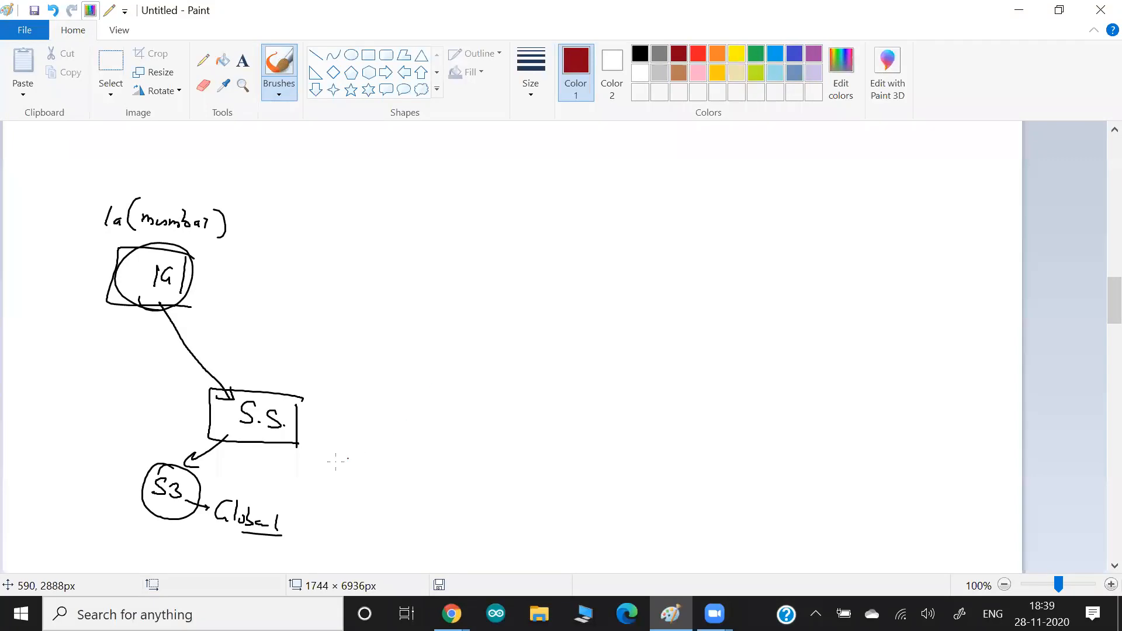
click(640, 54)
mouse_move(653, 274)
mouse_down()
mouse_move(651, 325)
mouse_move(654, 270)
mouse_up()
drag(686, 230, 681, 250)
mouse_move(686, 231)
mouse_down()
mouse_move(695, 247)
mouse_move(699, 236)
mouse_up()
click(700, 249)
drag(709, 238, 719, 250)
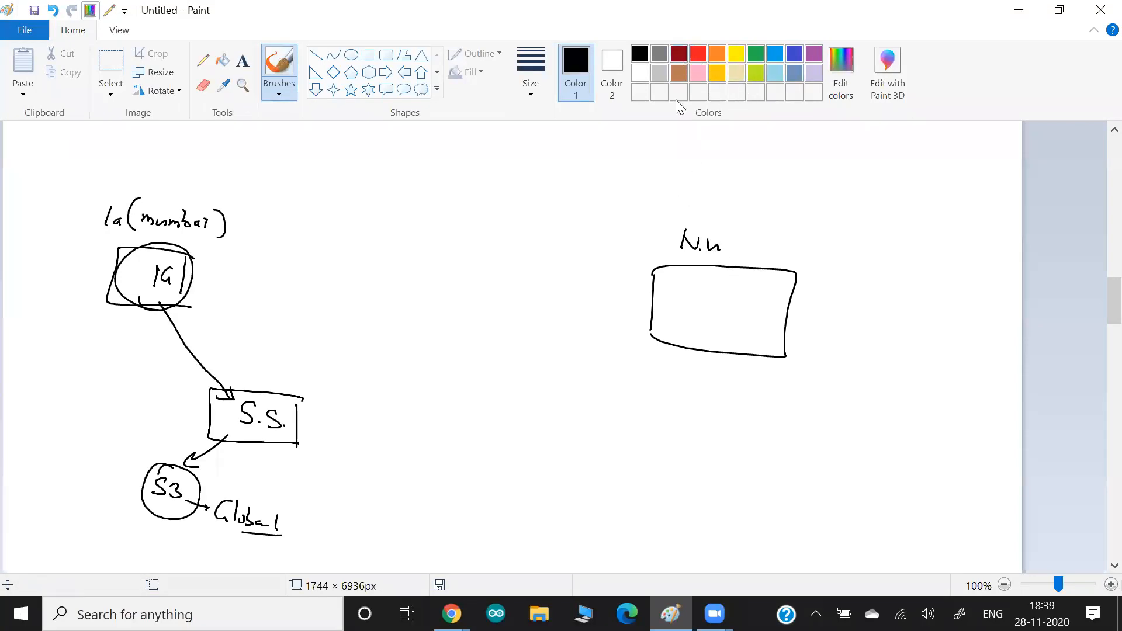
Draw a dark red arrow from S3 to the second region's box and underline the S.S. and 1G boxes
click(678, 54)
mouse_move(198, 498)
mouse_down()
mouse_move(298, 514)
mouse_move(437, 469)
mouse_up()
mouse_move(492, 399)
mouse_down()
mouse_move(643, 321)
mouse_move(688, 316)
mouse_up()
drag(679, 308, 683, 321)
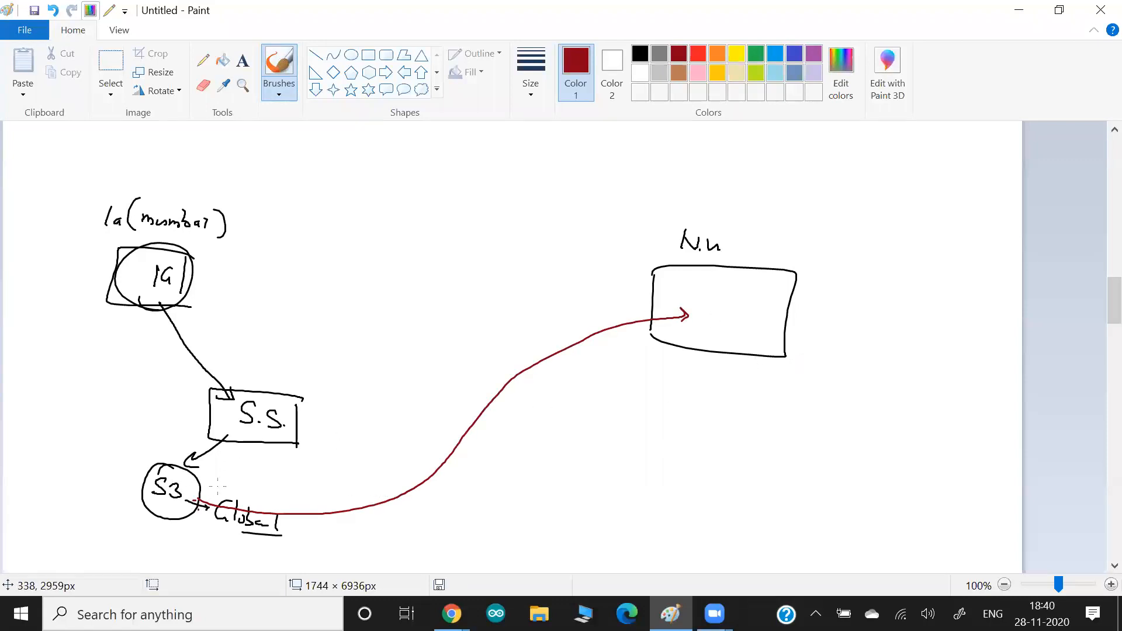
drag(298, 436, 231, 440)
drag(191, 314, 120, 310)
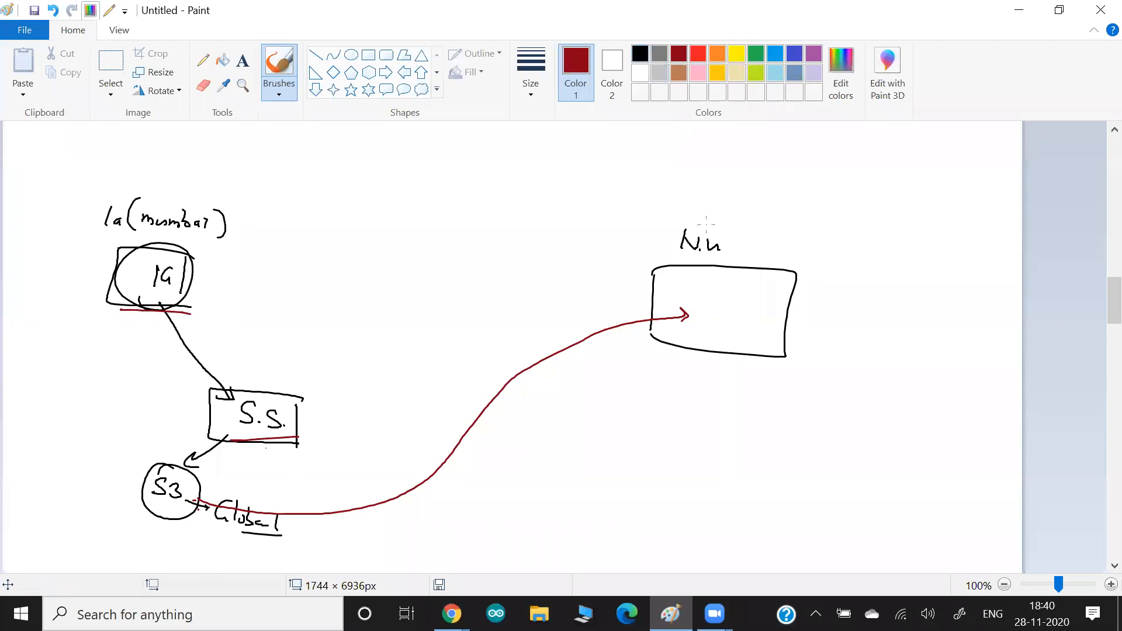
Draw a small black box labelled "EBS volume" inside the second region's box
click(640, 54)
mouse_move(706, 305)
mouse_down()
mouse_move(701, 347)
mouse_move(728, 335)
mouse_up()
drag(733, 326, 743, 343)
drag(725, 351, 739, 361)
drag(746, 348, 744, 365)
drag(748, 359, 772, 374)
drag(772, 371, 780, 378)
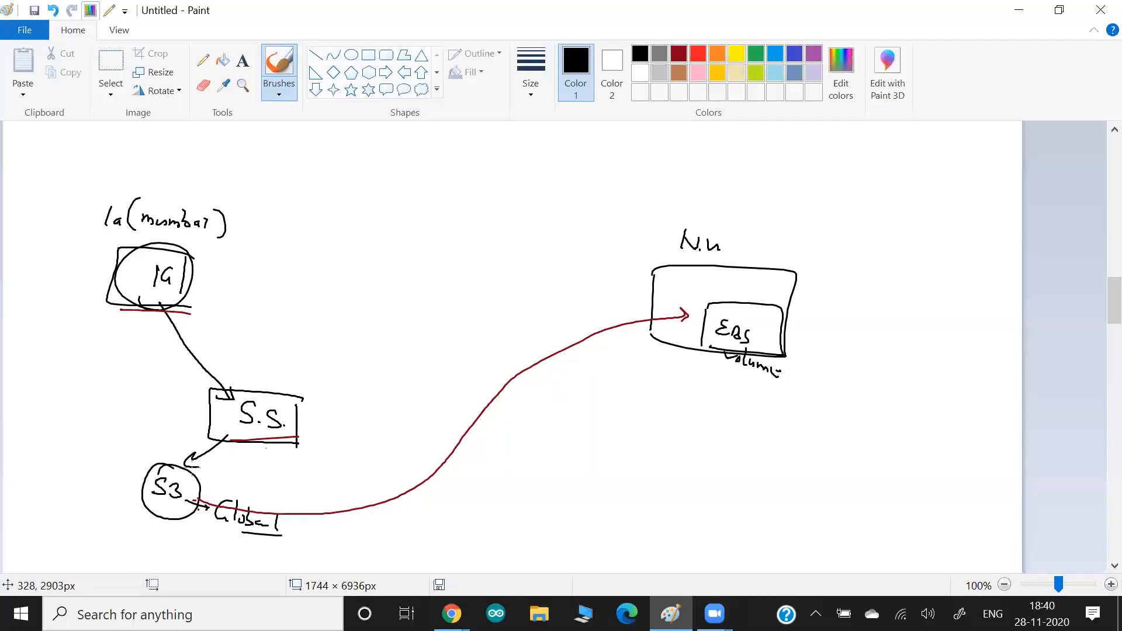
Circle S3 again in black and point one black and one dark red arrow at the 1G box
mouse_move(186, 513)
mouse_down()
mouse_move(204, 492)
mouse_move(175, 461)
mouse_up()
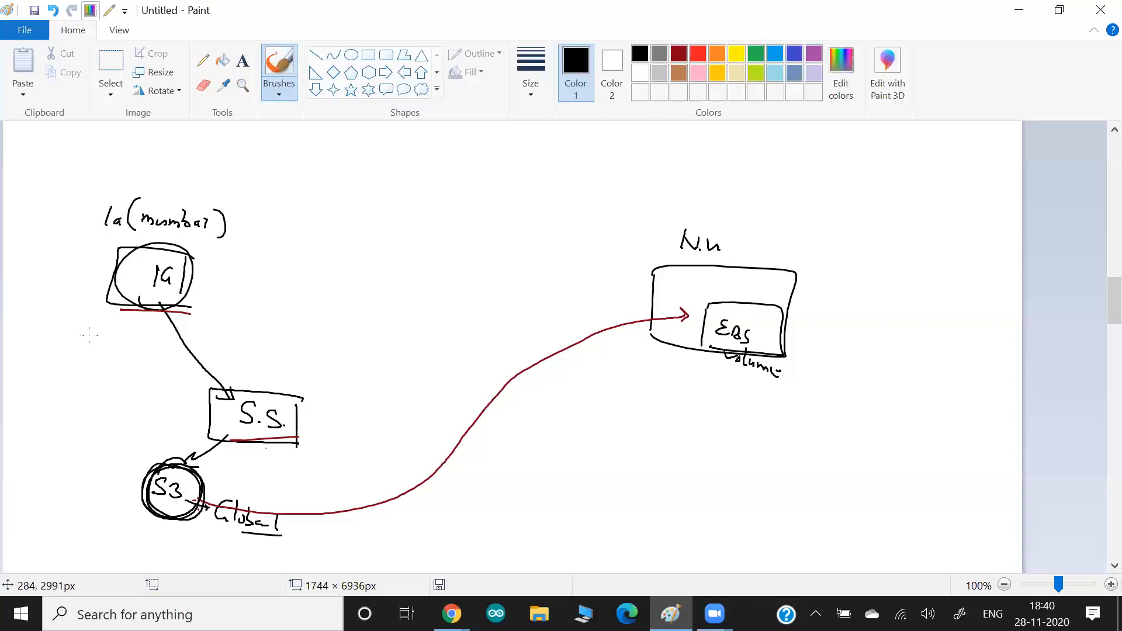
drag(58, 250, 107, 295)
drag(80, 303, 109, 302)
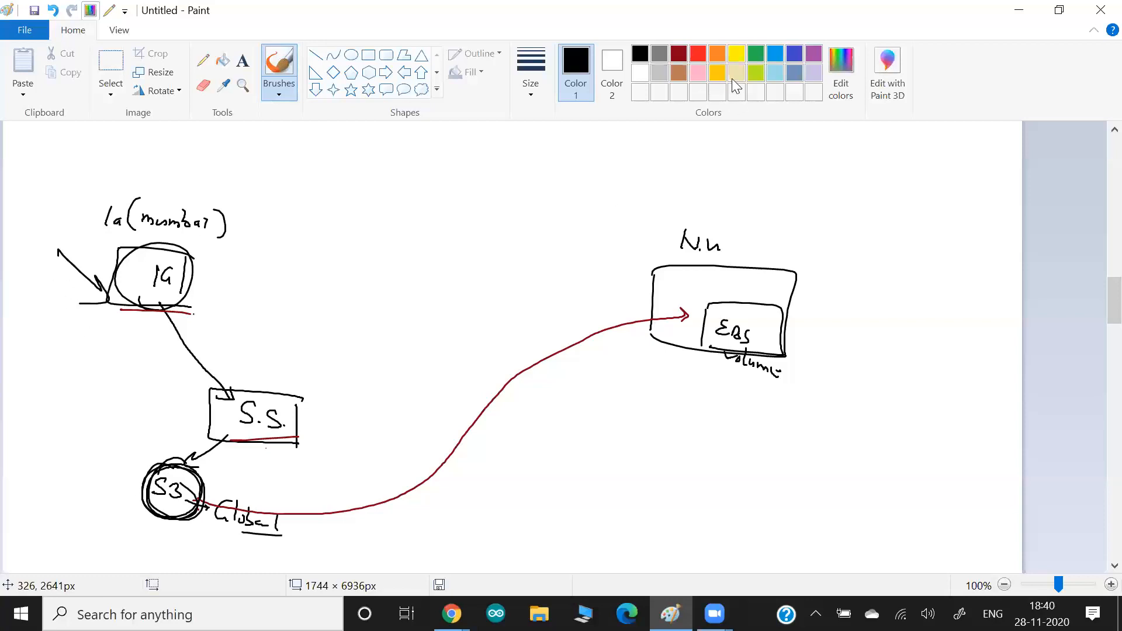
click(678, 54)
drag(59, 230, 115, 269)
drag(93, 270, 117, 270)
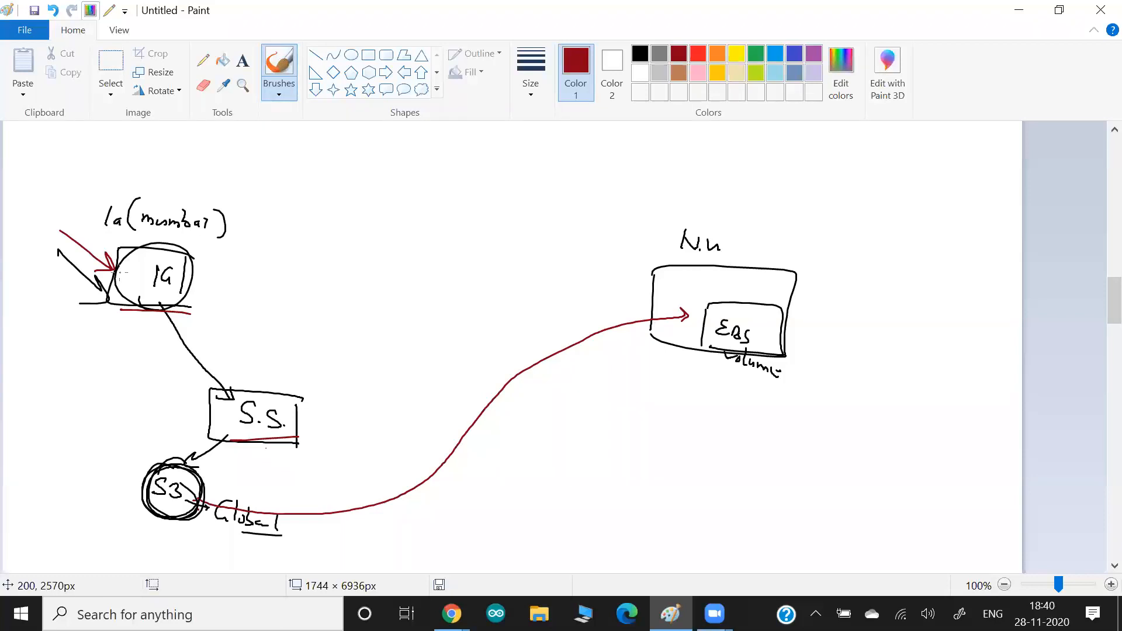
Write an underlined "Clone" heading in dark red and draw a dark red arrow from the 1G box towards S.S
drag(377, 160, 379, 186)
mouse_move(381, 159)
mouse_down()
mouse_move(383, 186)
mouse_move(429, 193)
mouse_up()
drag(368, 200, 441, 201)
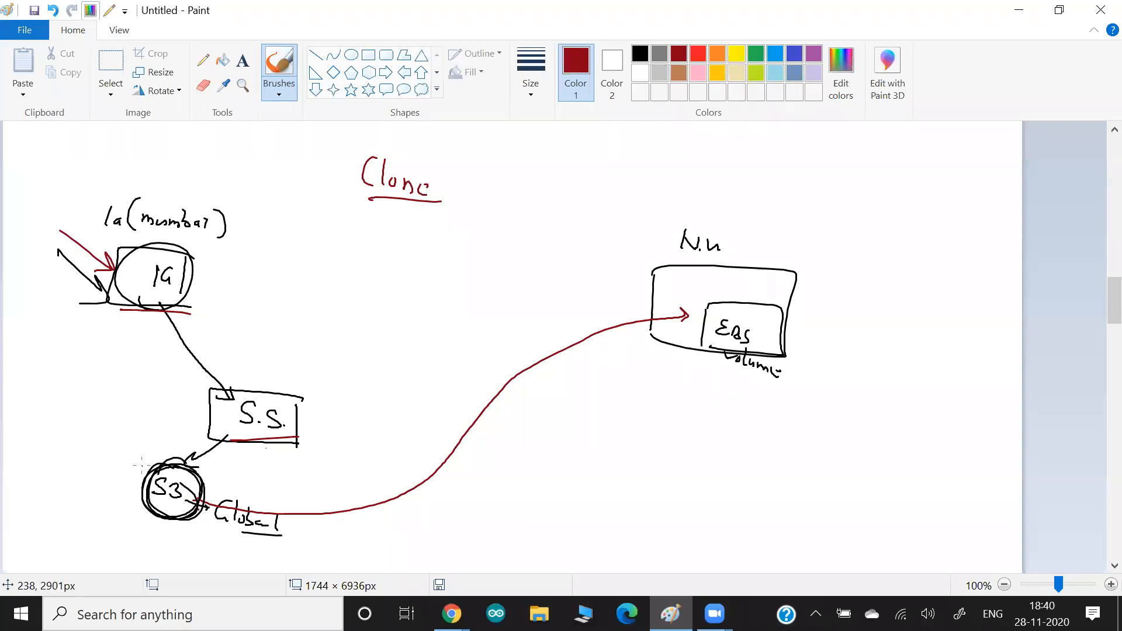
mouse_move(162, 298)
mouse_down()
mouse_move(238, 369)
mouse_move(226, 369)
mouse_up()
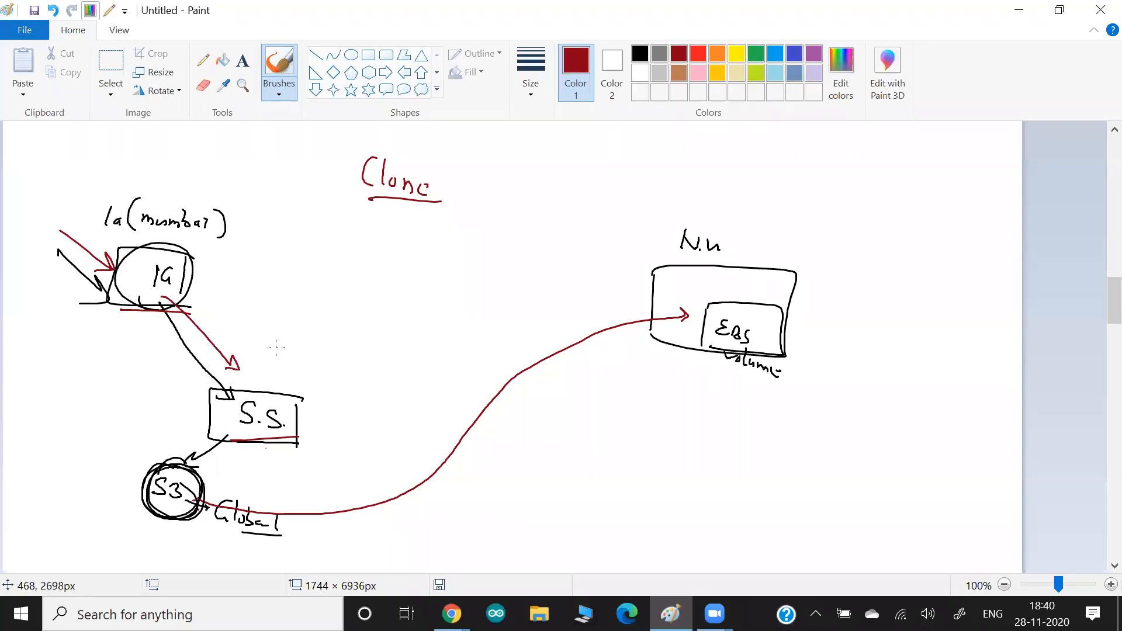
Switch to the EC2 console and open the Create Snapshot form for the ebsos1 volume
key(alt+Tab)
key(alt+Tab)
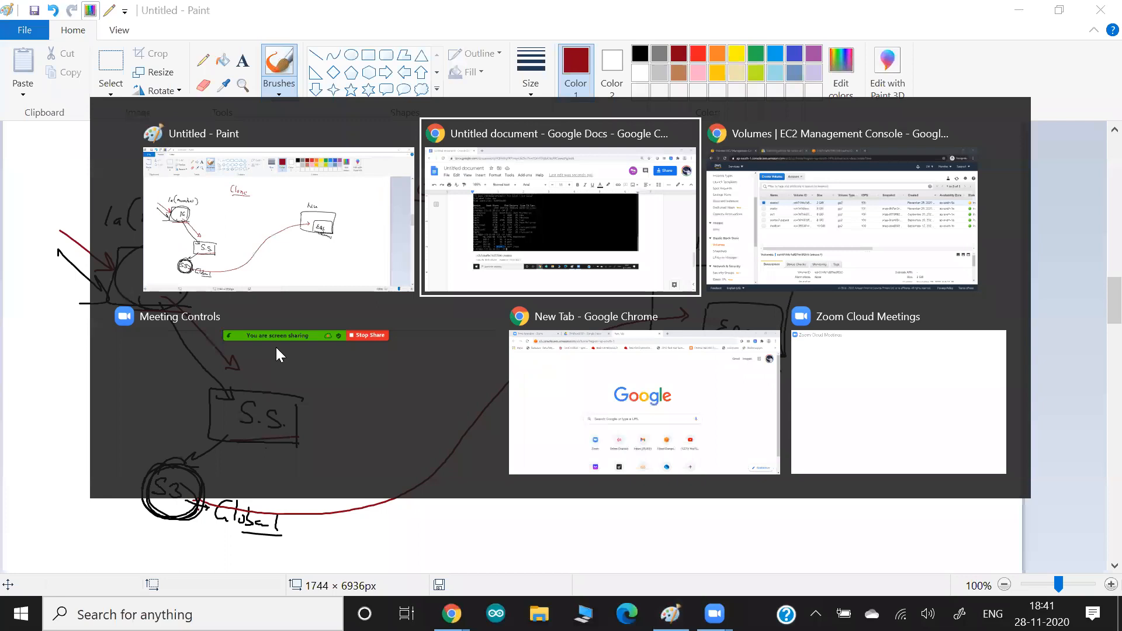
click(376, 122)
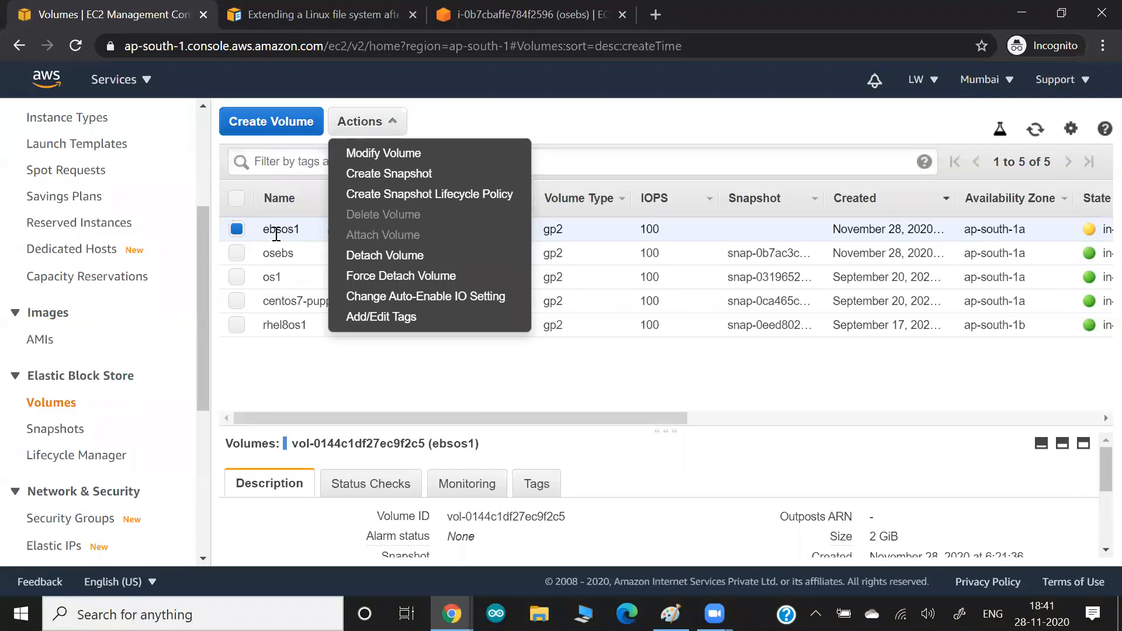
click(415, 177)
Paste the captured screenshot into the Google Docs notes and return to the Create Snapshot form
key(alt+Tab)
key(alt+Tab)
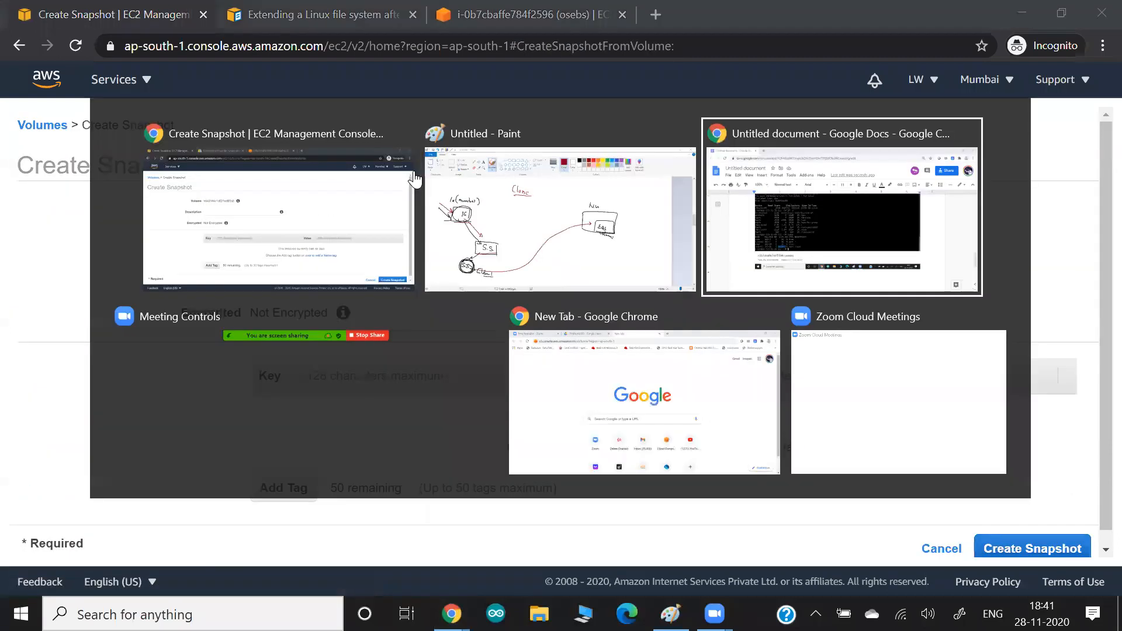
key(ctrl+v)
key(alt+Tab)
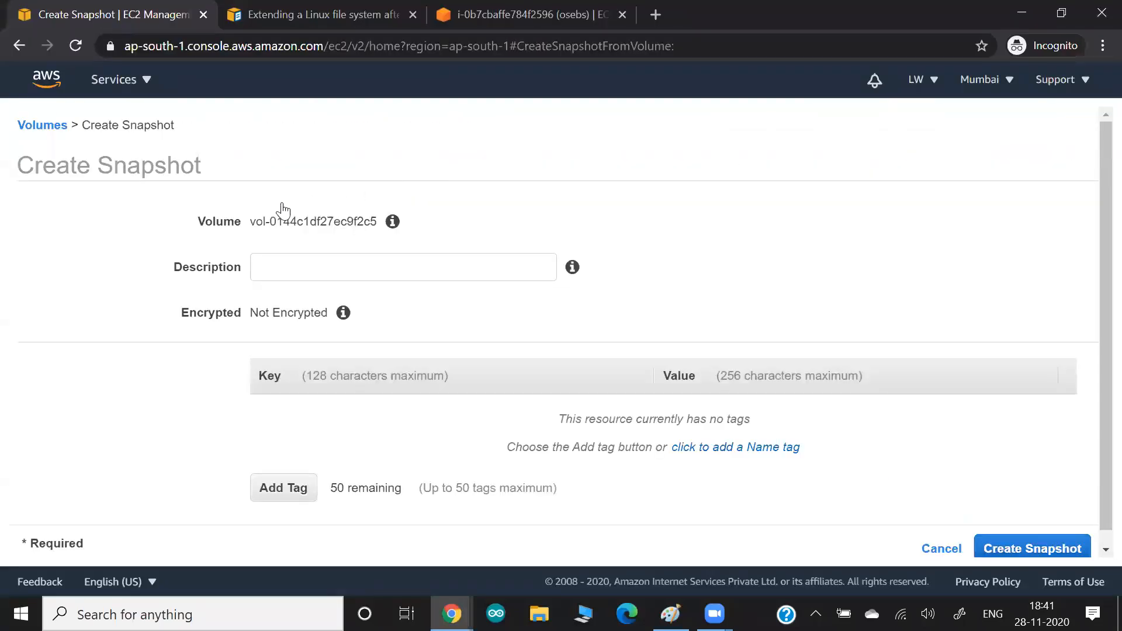
Add a Name tag with the value ebs1SSfrommumbai and create the snapshot of the volume
click(702, 448)
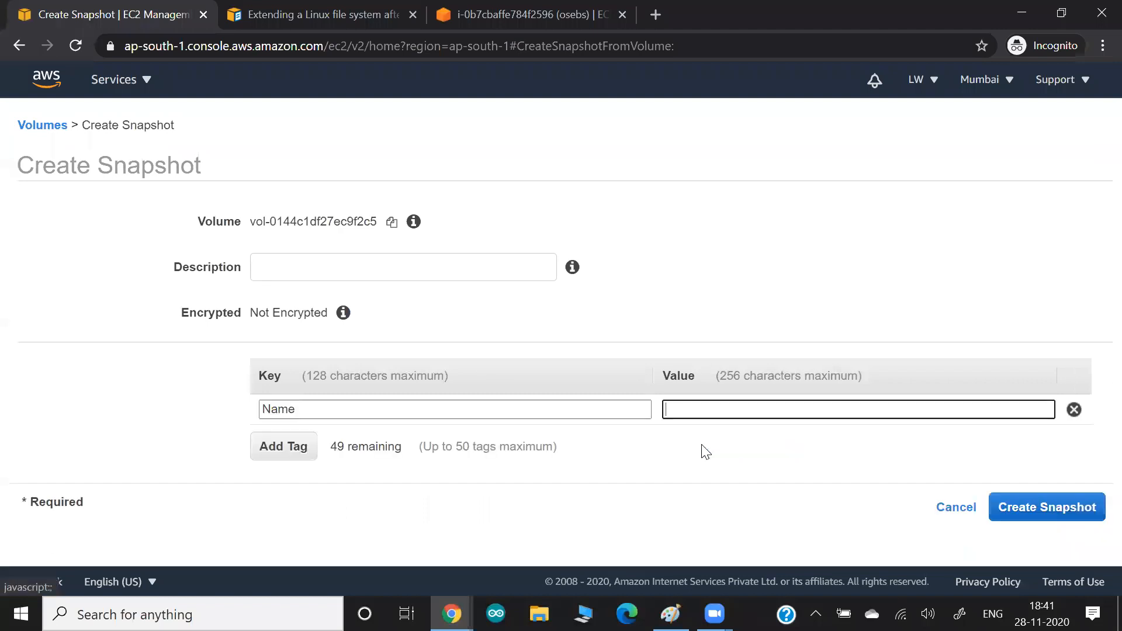
text(ebs1SSfrommumbai1a)
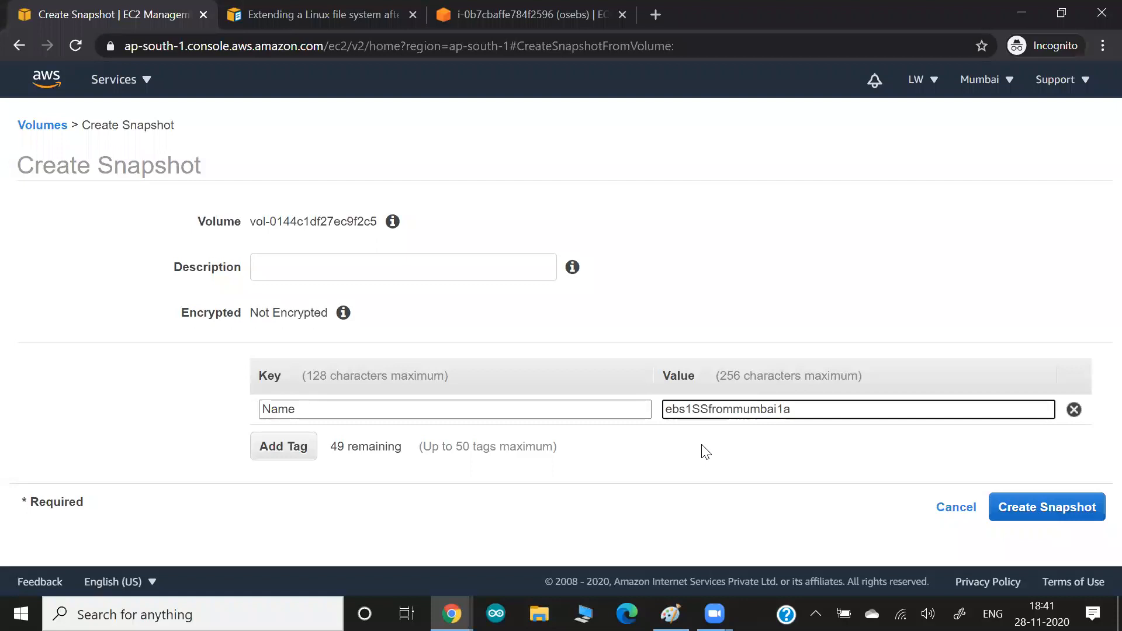
key(BackSpace)
key(BackSpace)
click(1023, 510)
Paste the captured screenshot into the Google Docs notes, and back in the EC2 console close the confirmation and show the Snapshots list
key(alt+Tab)
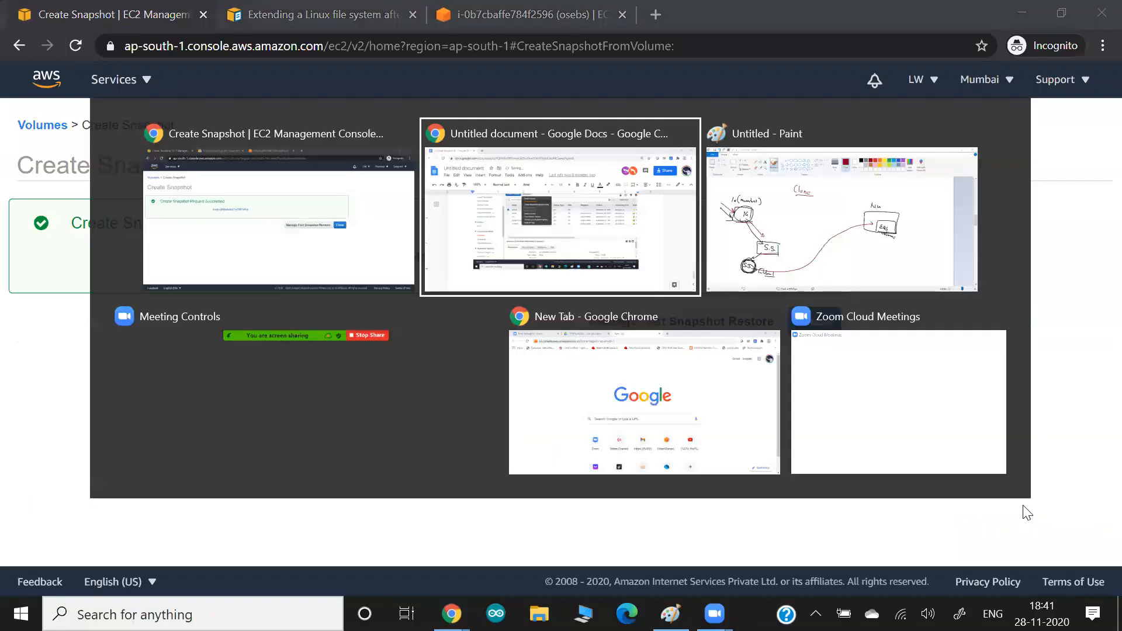
key(ctrl+v)
key(alt+Tab)
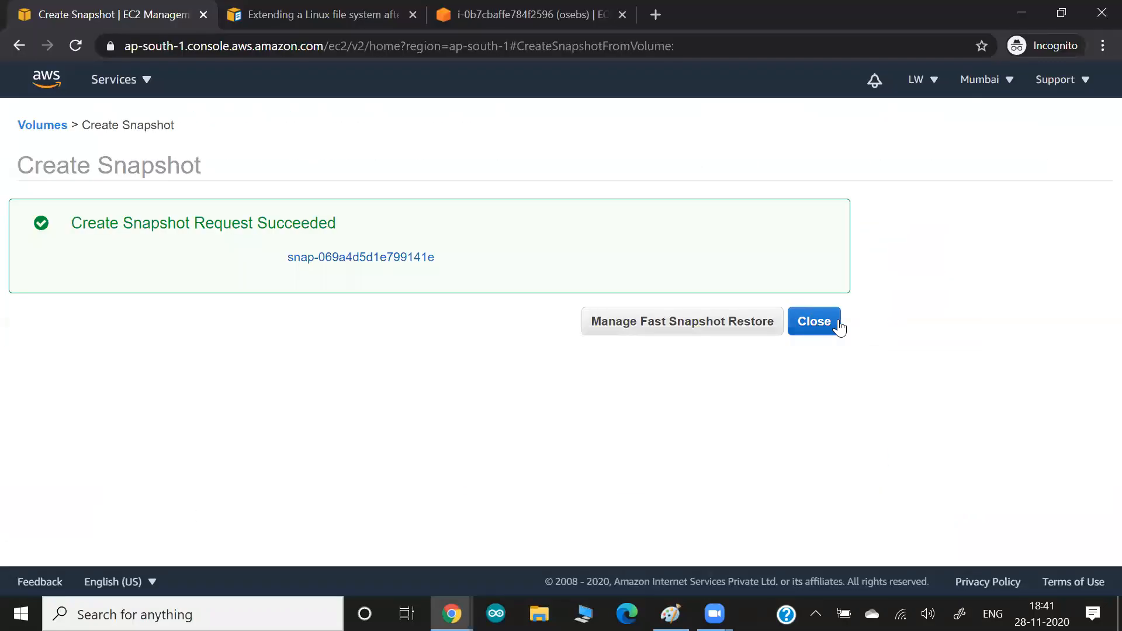
click(827, 329)
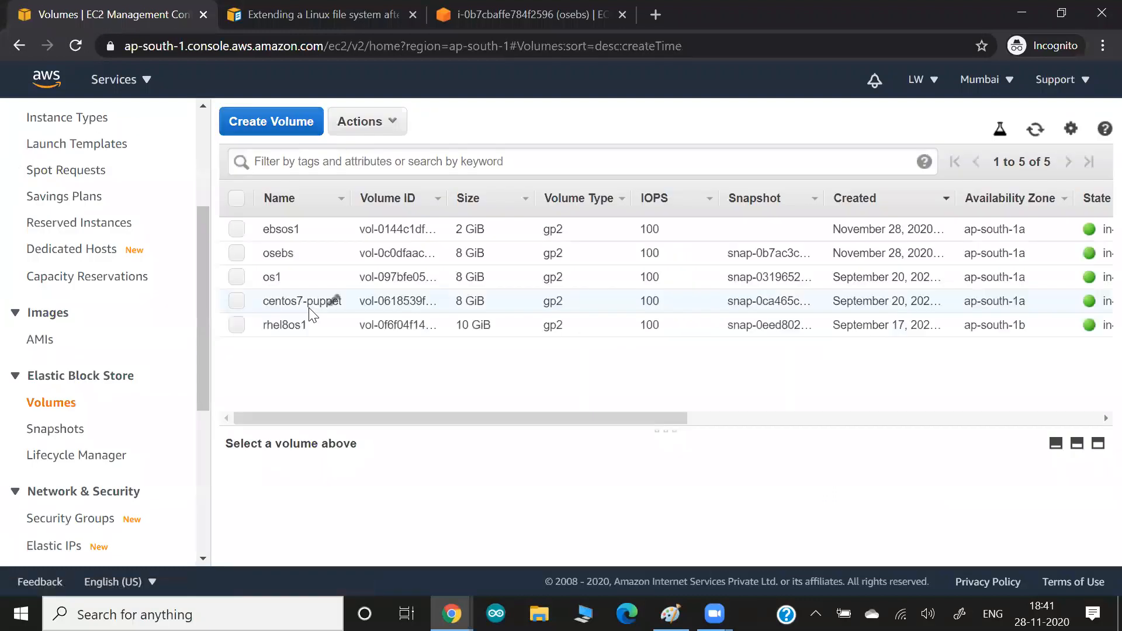
click(49, 432)
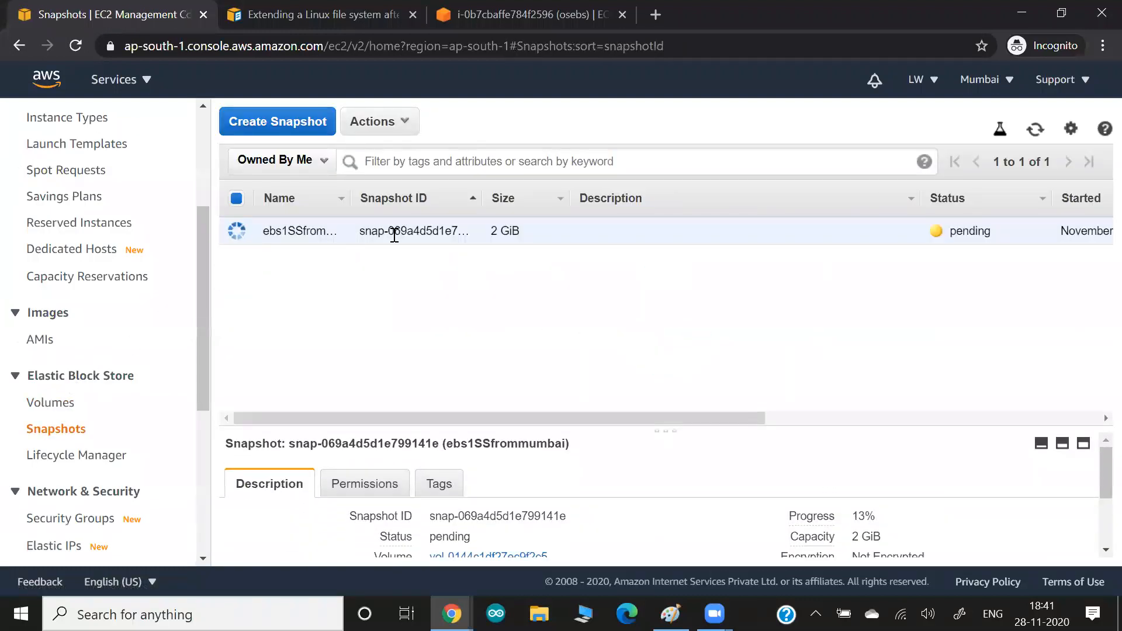
Switch to Paint and draw a second dark red arrow from the 1G box to the S.S. box, labelled "Clone"
key(alt+Tab)
key(alt+Tab)
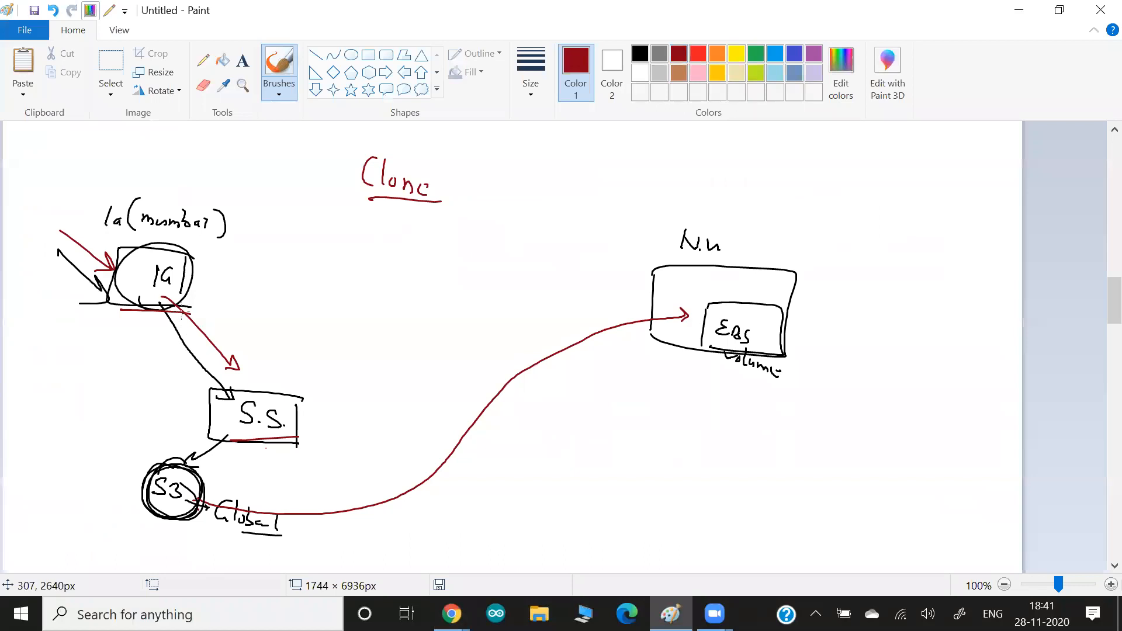
drag(170, 298, 213, 339)
drag(249, 372, 249, 390)
drag(237, 322, 234, 345)
drag(245, 324, 248, 348)
drag(250, 343, 264, 352)
drag(268, 349, 274, 354)
Draw two curved dark red arrows leading upward out of the S.S. box
mouse_move(286, 400)
mouse_down()
mouse_move(333, 324)
mouse_move(308, 277)
mouse_up()
drag(323, 280, 305, 300)
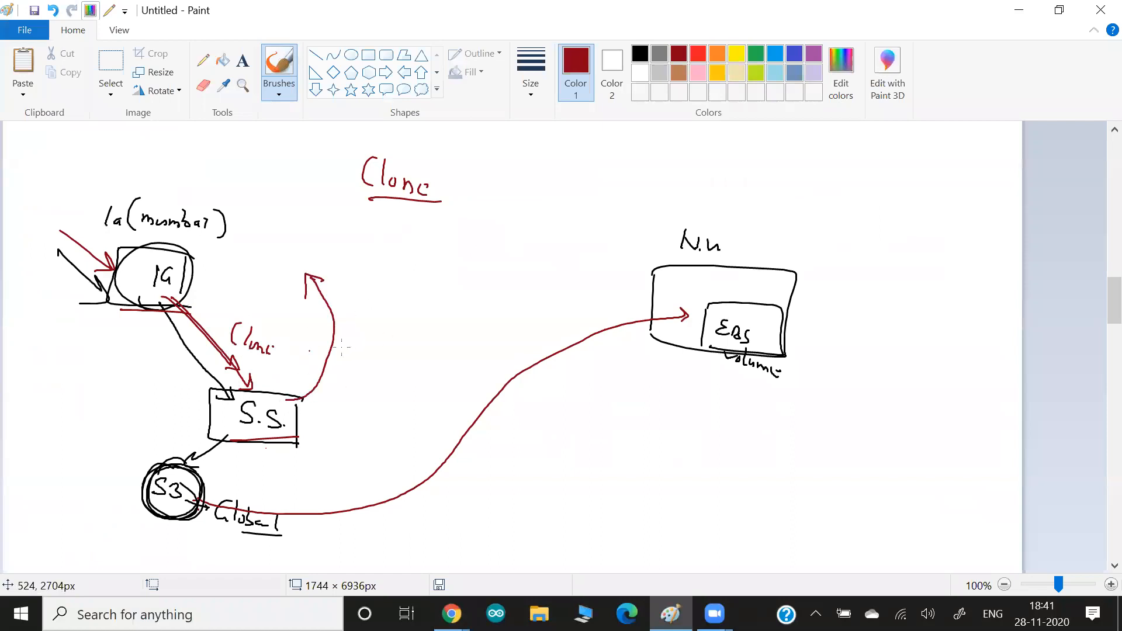
mouse_move(367, 293)
mouse_down()
mouse_move(297, 412)
mouse_move(380, 294)
mouse_up()
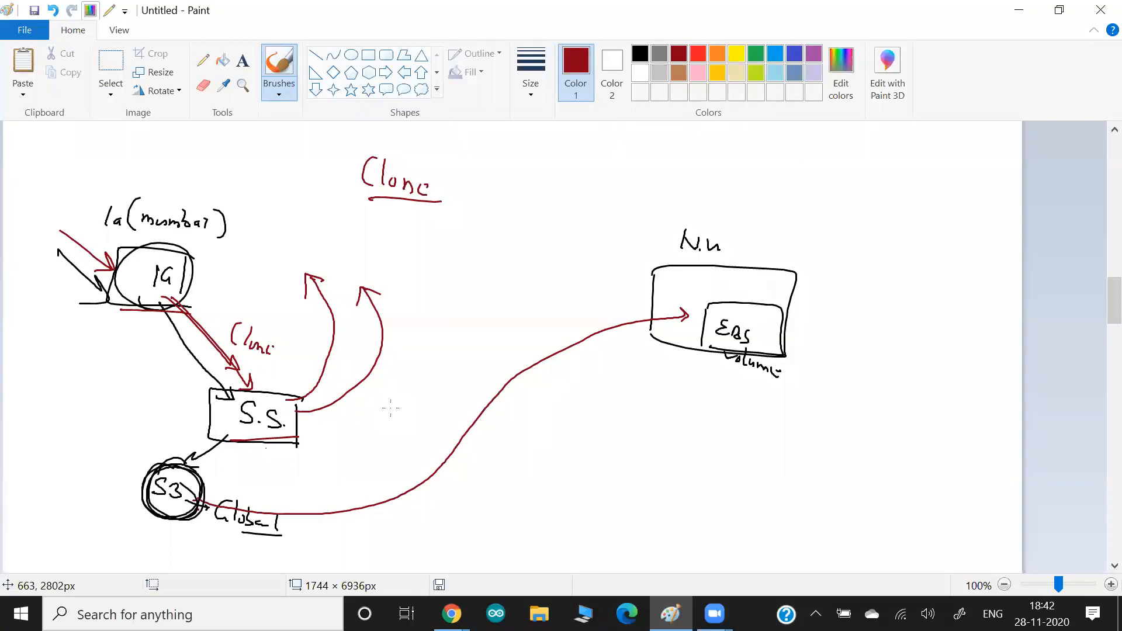
Draw boxes around the two arrowheads above the S.S. box, underline S.S. again, and retrace both arrows leading to the boxes
mouse_move(284, 294)
mouse_down()
mouse_move(281, 264)
mouse_move(327, 296)
mouse_move(379, 267)
mouse_move(363, 303)
mouse_move(366, 286)
mouse_up()
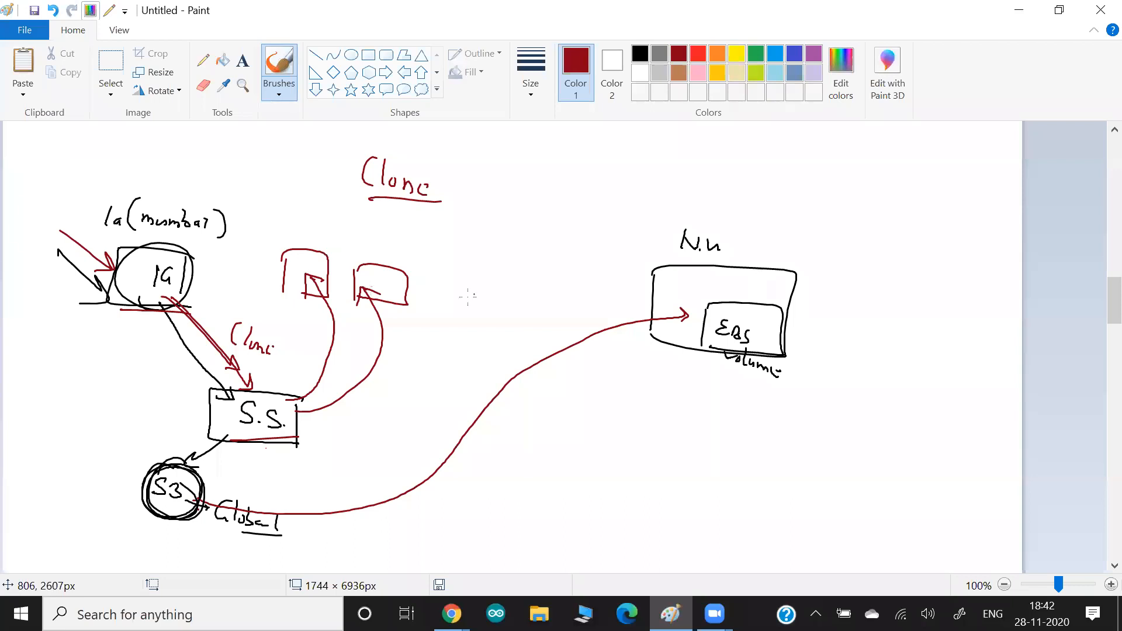
drag(325, 294, 282, 295)
drag(241, 439, 293, 439)
mouse_move(292, 412)
mouse_down()
mouse_move(336, 368)
mouse_move(317, 278)
mouse_move(312, 291)
mouse_up()
mouse_move(295, 412)
mouse_down()
mouse_move(398, 333)
mouse_move(375, 305)
mouse_up()
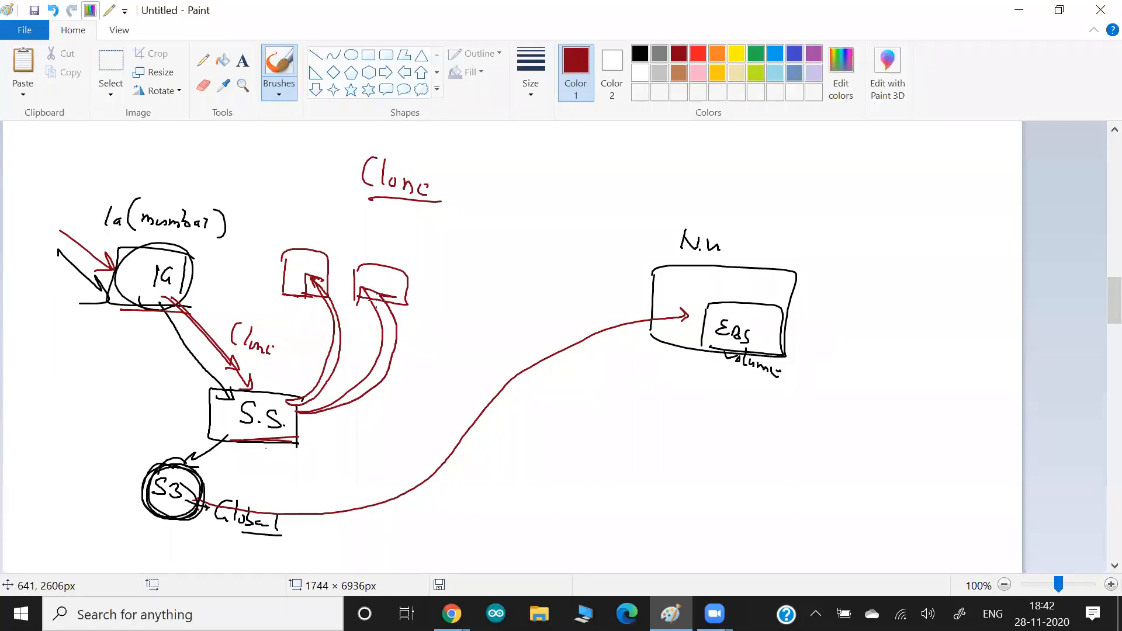
Label the second cloned box "EBS volume" by hand and underline the label with a slanted stroke
mouse_move(388, 245)
mouse_down()
mouse_move(375, 252)
mouse_move(391, 260)
mouse_up()
drag(395, 249, 400, 266)
mouse_move(414, 257)
mouse_down()
mouse_move(407, 269)
mouse_move(458, 270)
mouse_move(486, 292)
mouse_up()
drag(410, 280, 504, 310)
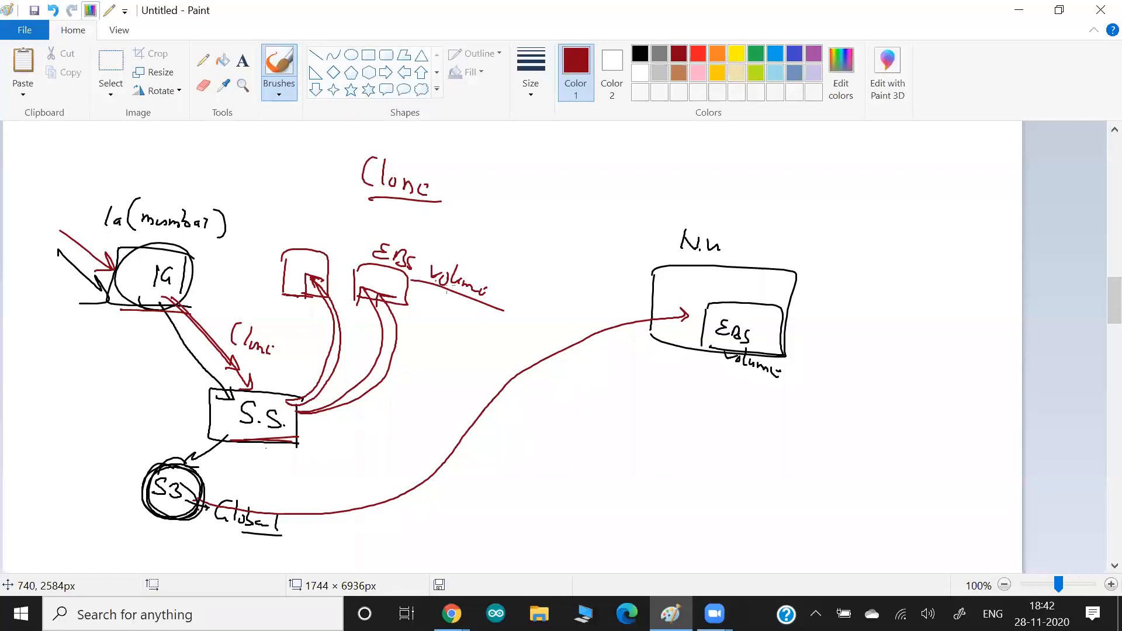
drag(376, 261, 435, 291)
Switch to the EC2 Management Console in Chrome and start creating a volume from the ebs1SSfrommumbai snapshot
key(alt+Tab)
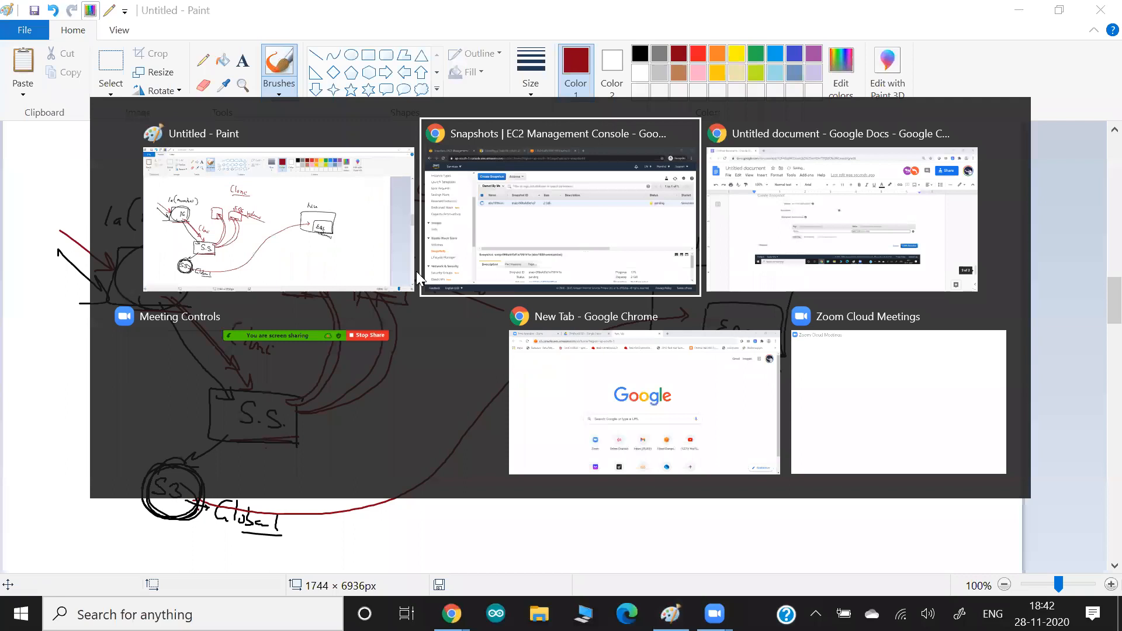
click(552, 283)
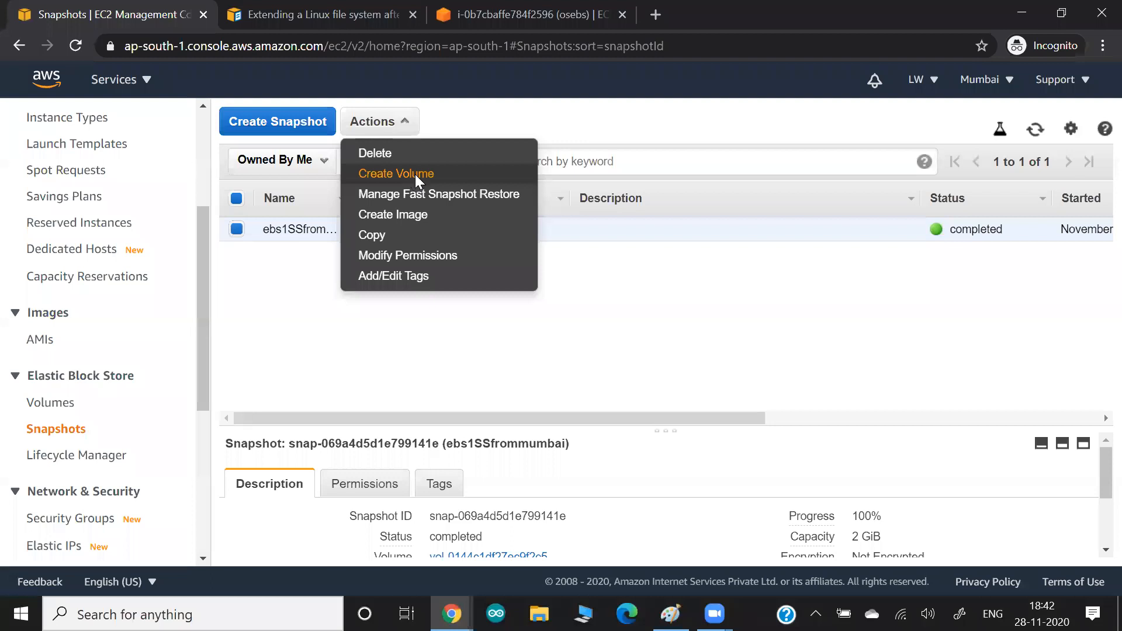
click(415, 174)
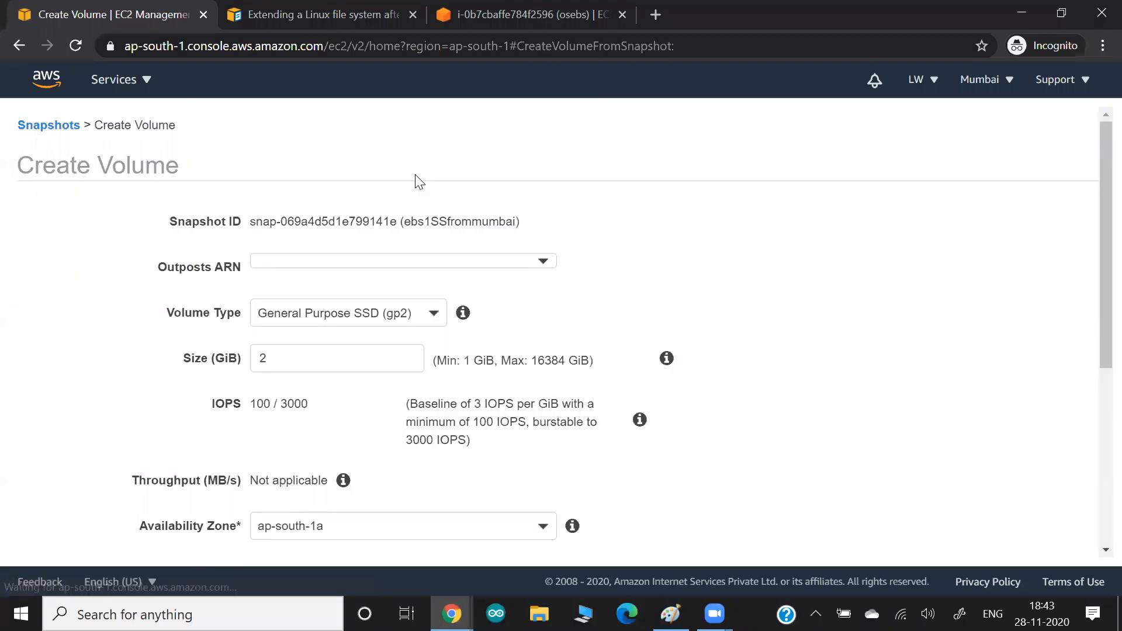
key(alt+Tab)
key(alt+Tab)
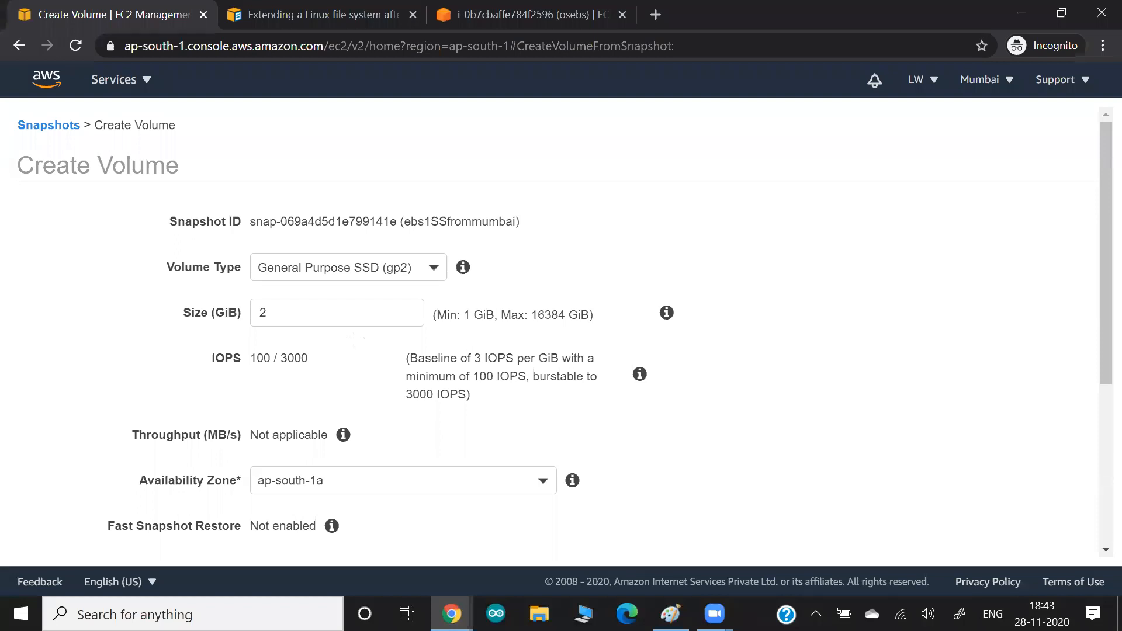
key(alt+Tab)
key(alt+Tab)
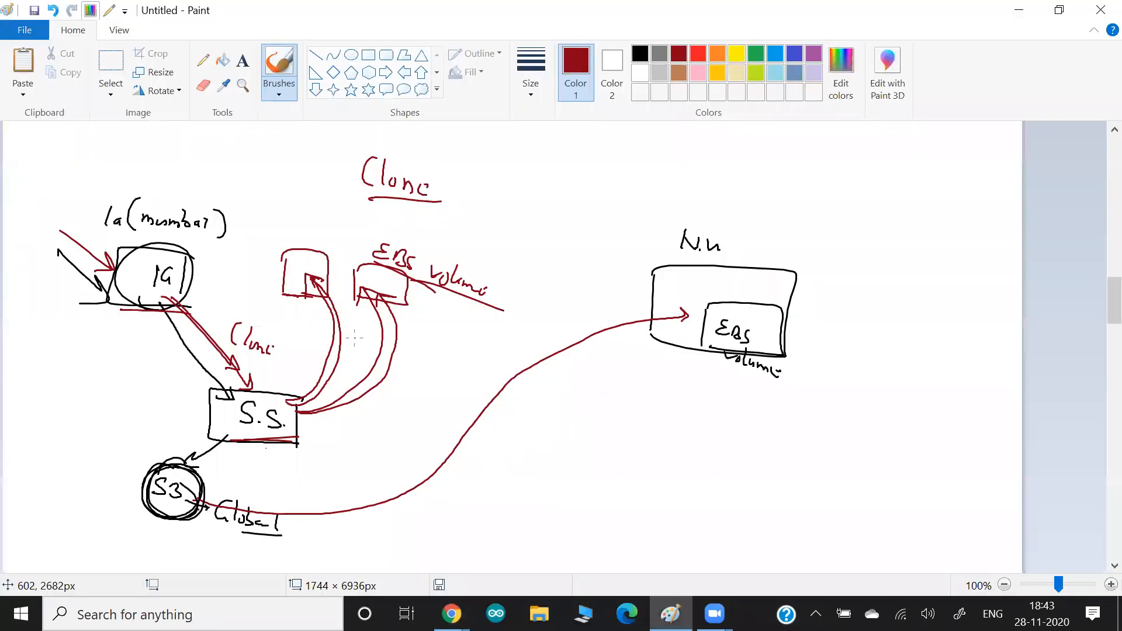
scroll(354, 337, up, 9)
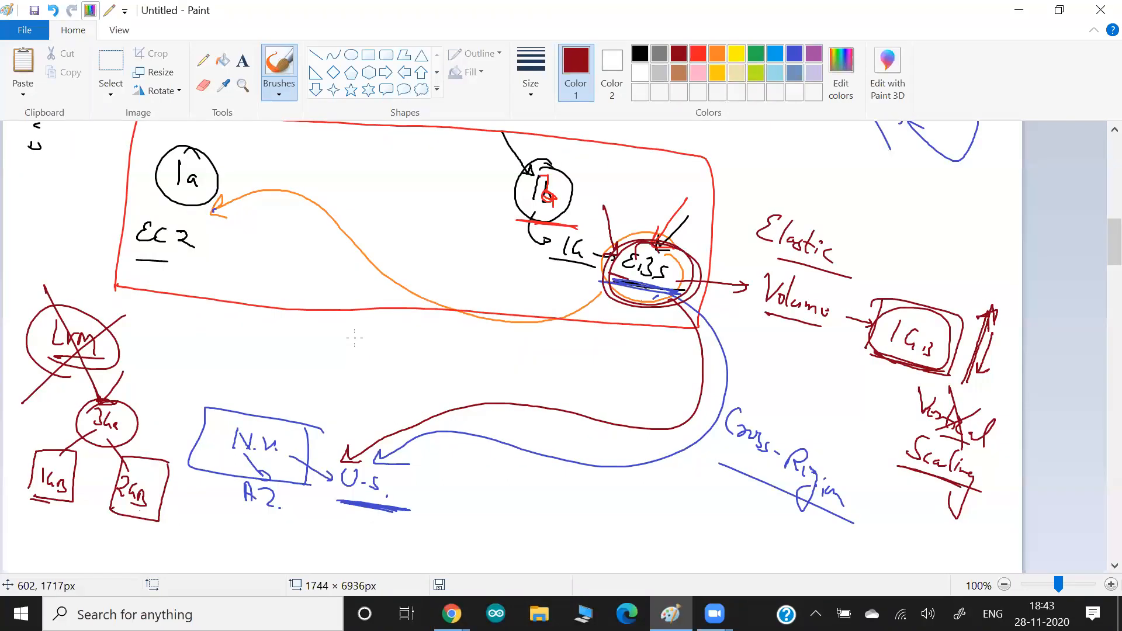
key(alt+Tab)
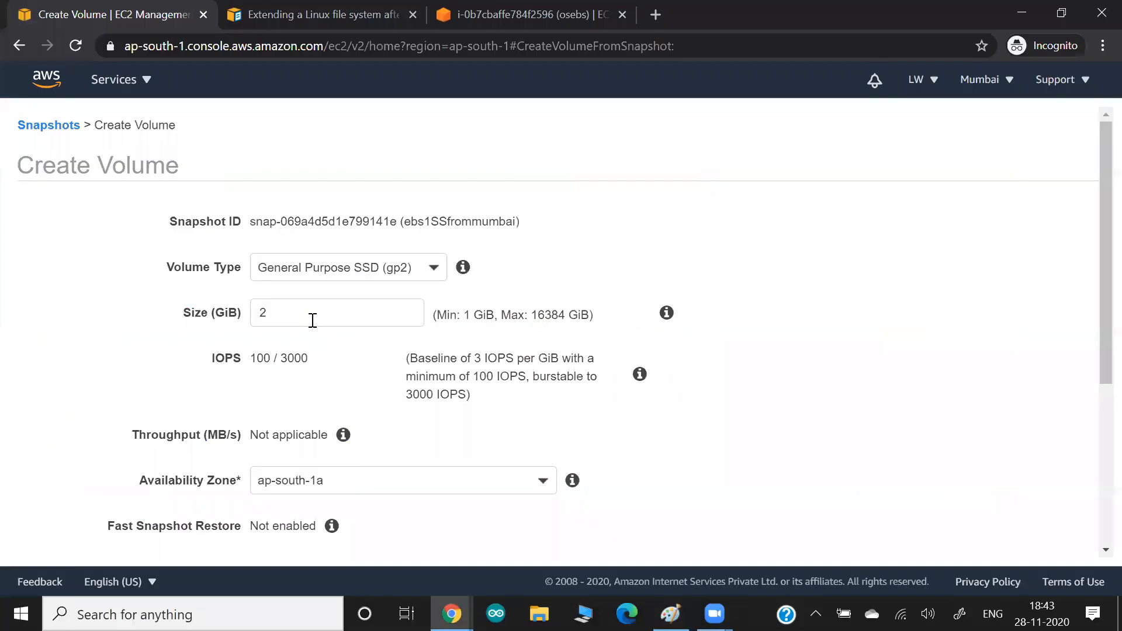
Try a size of 4 GiB for the new volume and set it back to 2 GiB
double_click(300, 318)
text(4)
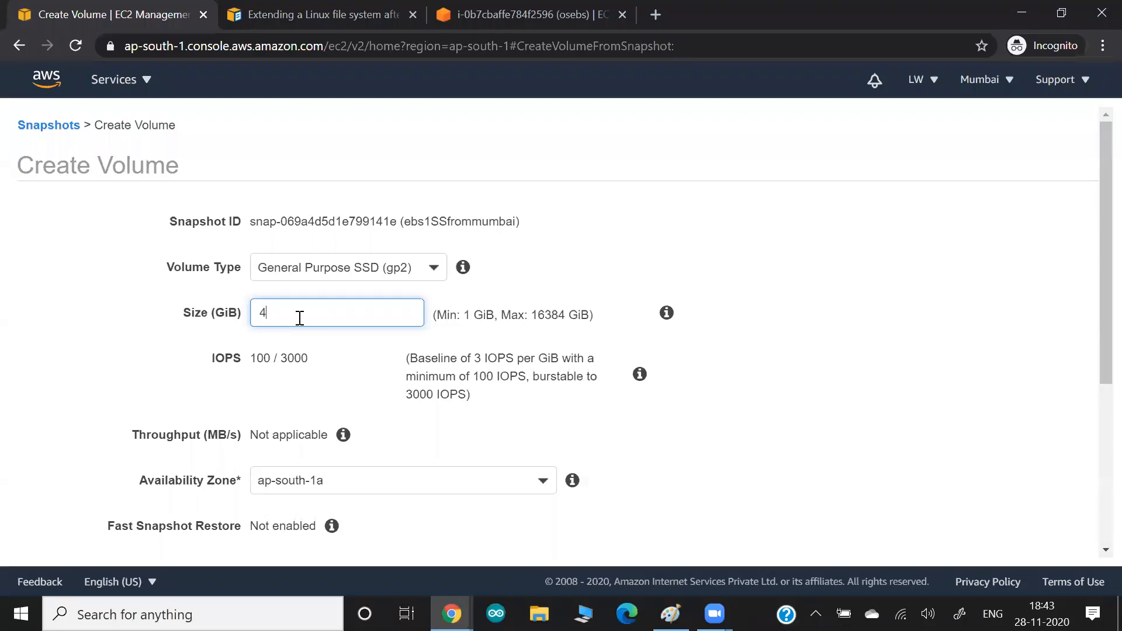
key(BackSpace)
text(2)
click(156, 314)
Set the new volume's availability zone to ap-south-1c
scroll(155, 313, down, 1)
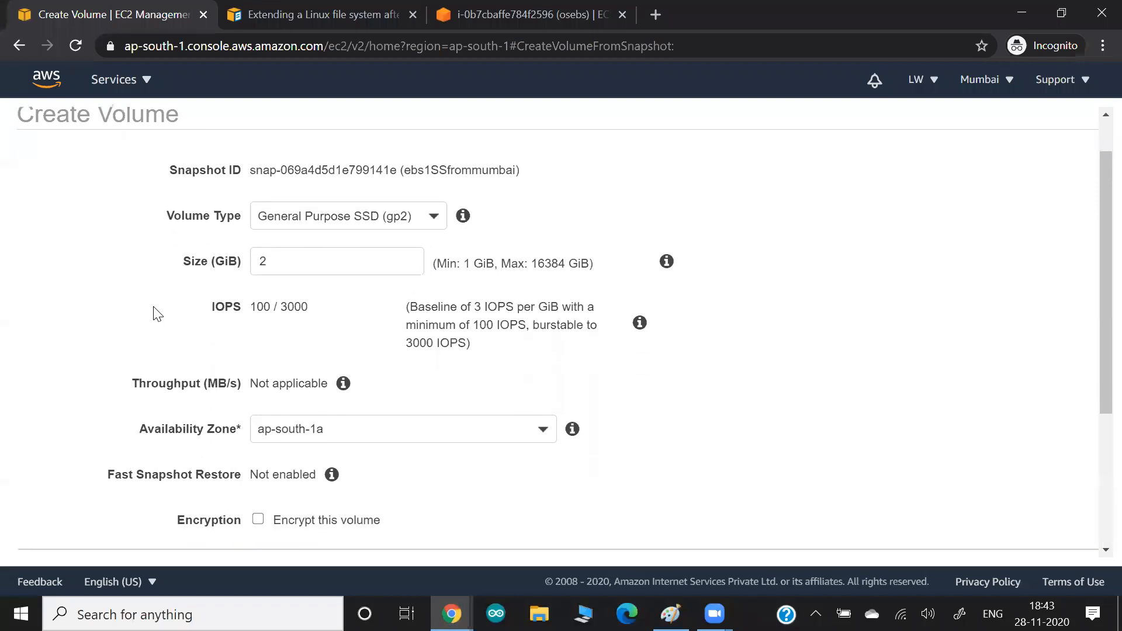
scroll(220, 338, down, 2)
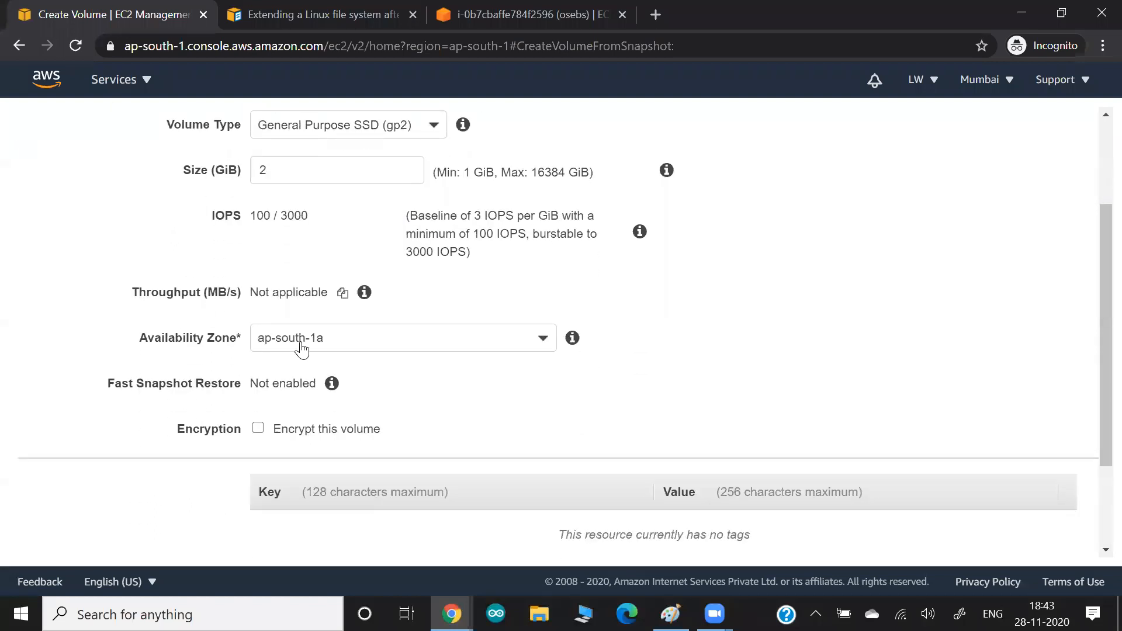
click(301, 349)
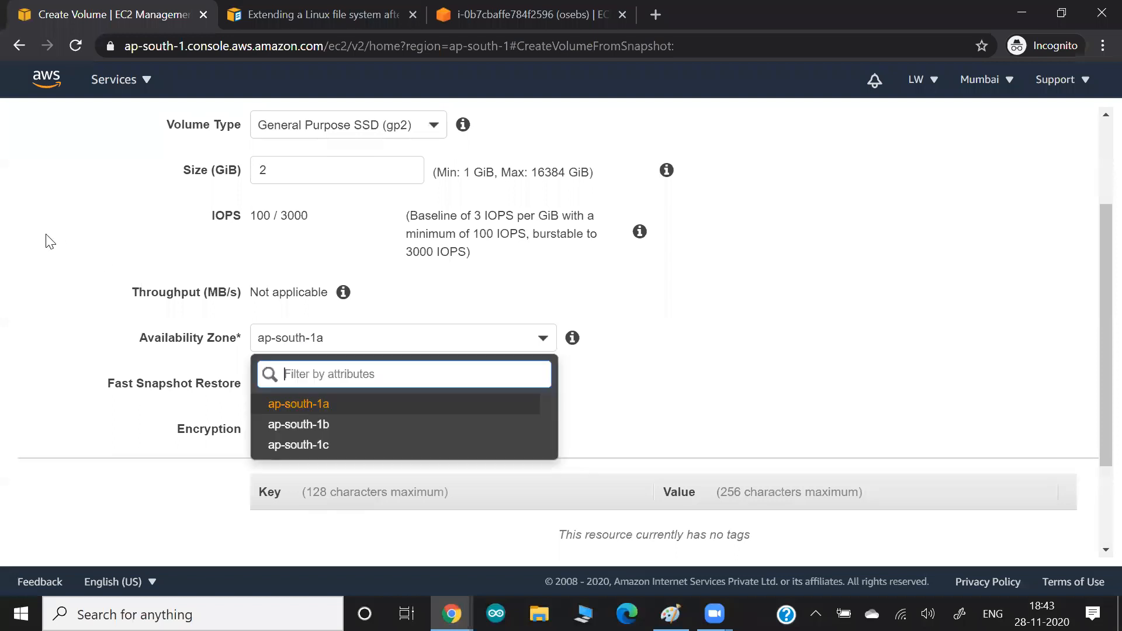
scroll(111, 285, up, 3)
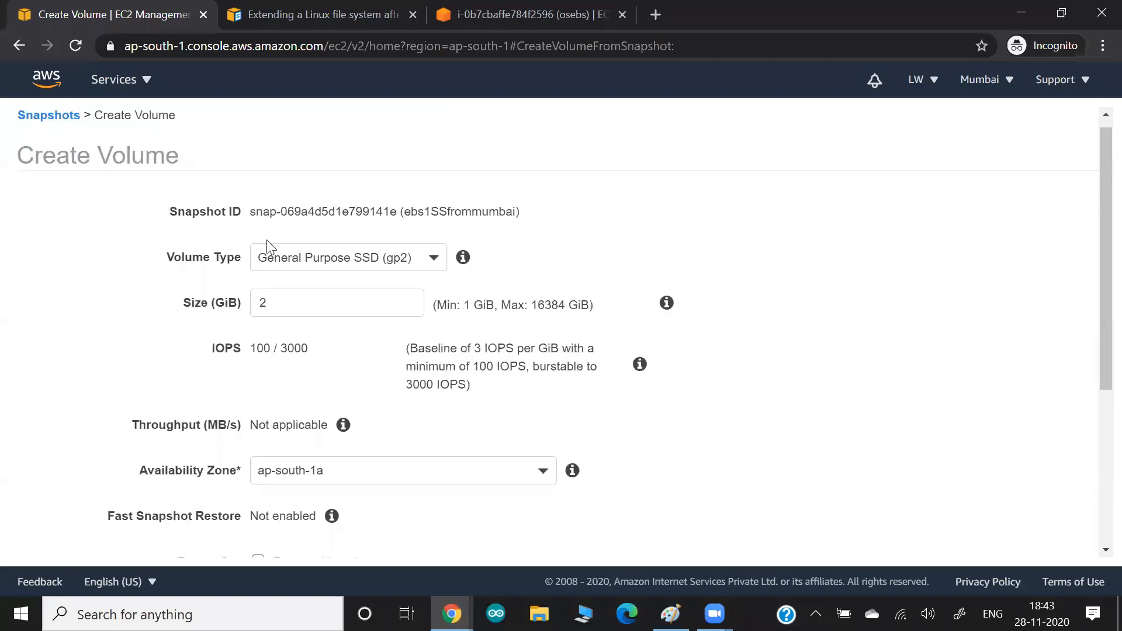
scroll(111, 340, down, 1)
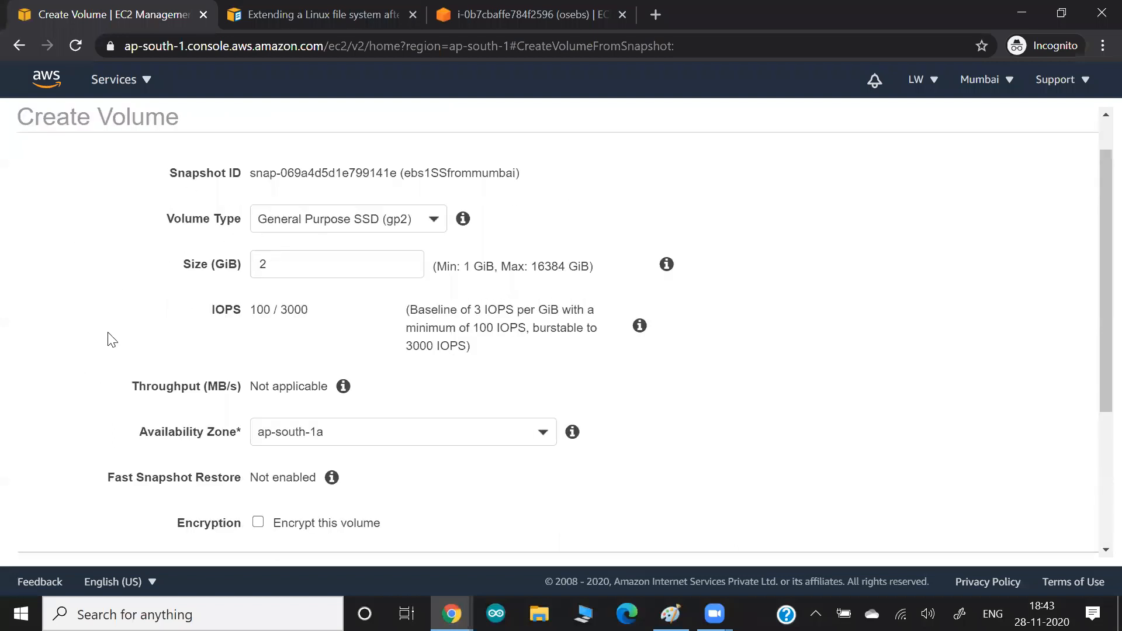
scroll(112, 340, down, 4)
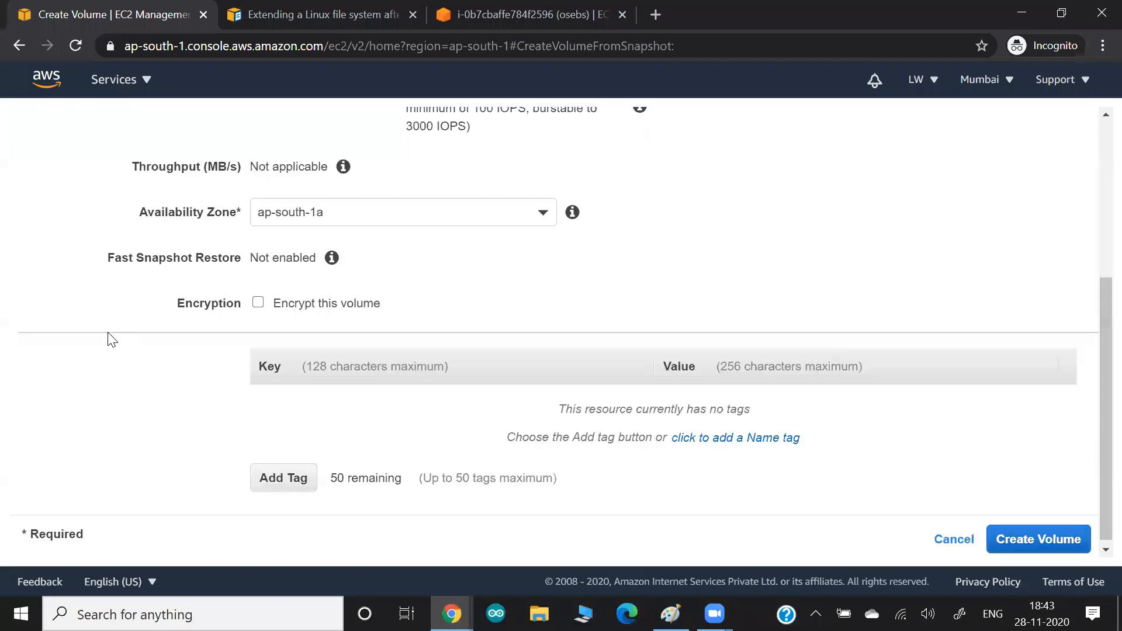
scroll(290, 332, up, 2)
click(290, 325)
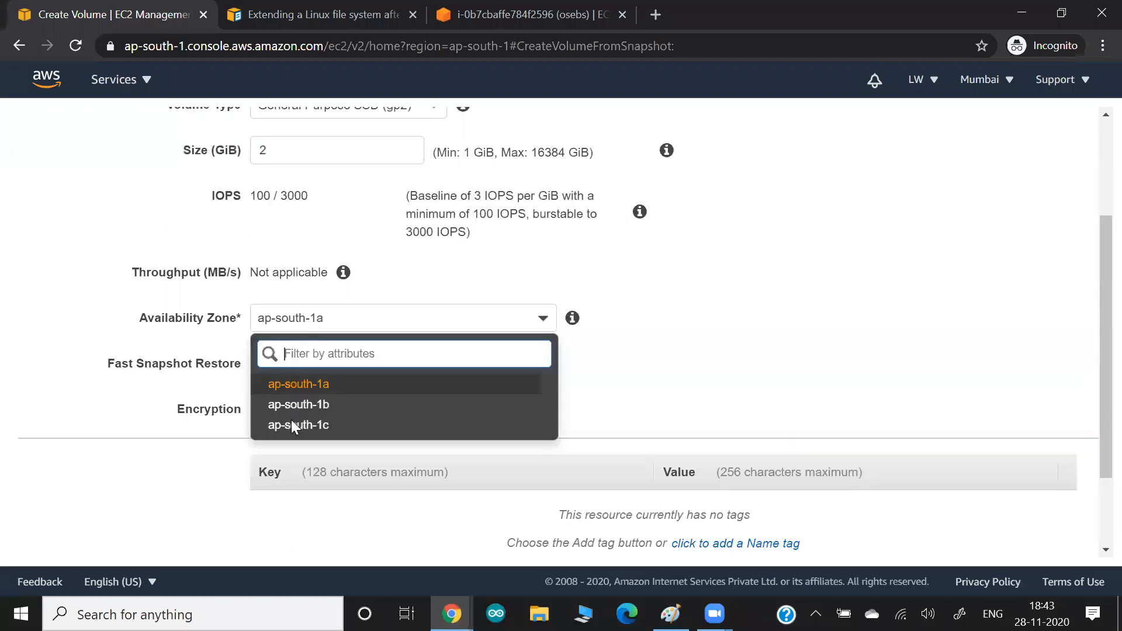
scroll(49, 357, up, 1)
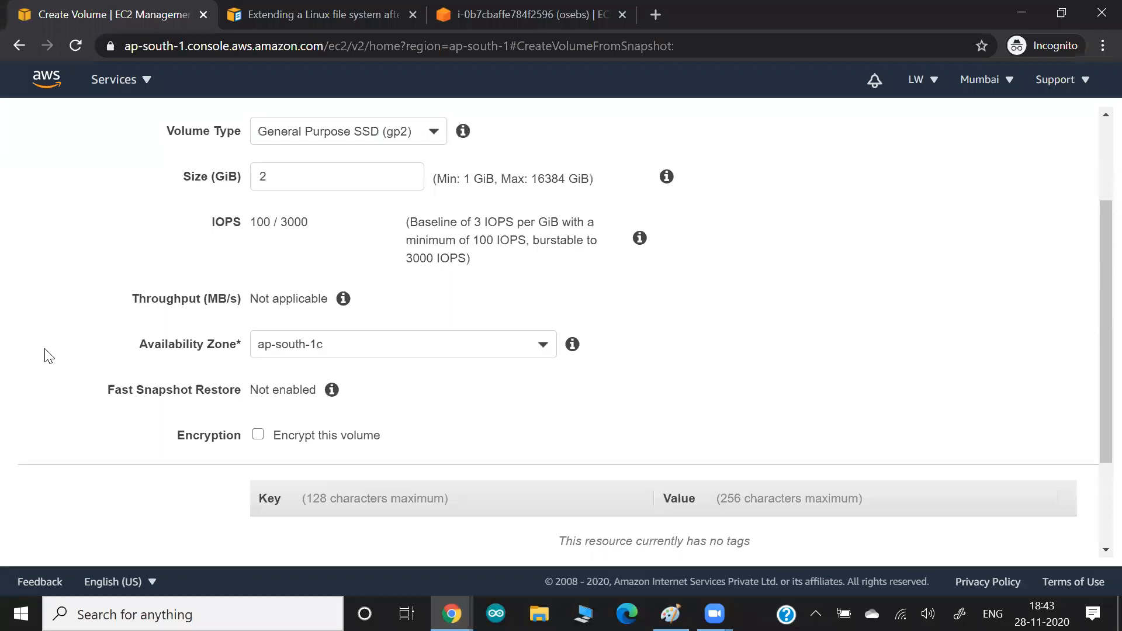
scroll(49, 357, up, 2)
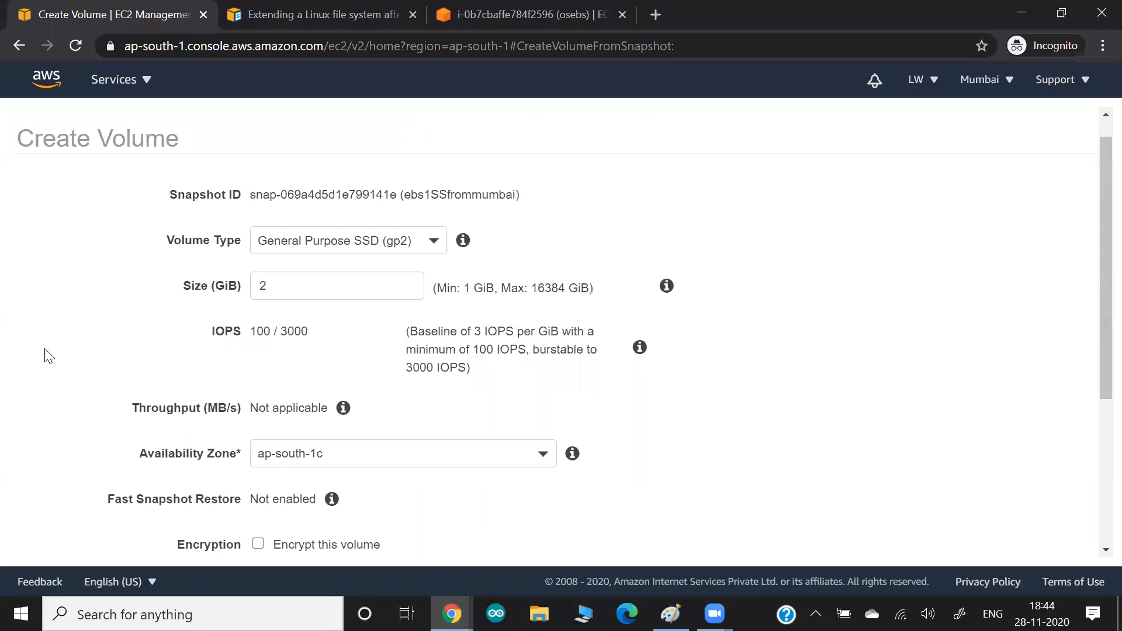
key(alt+Tab)
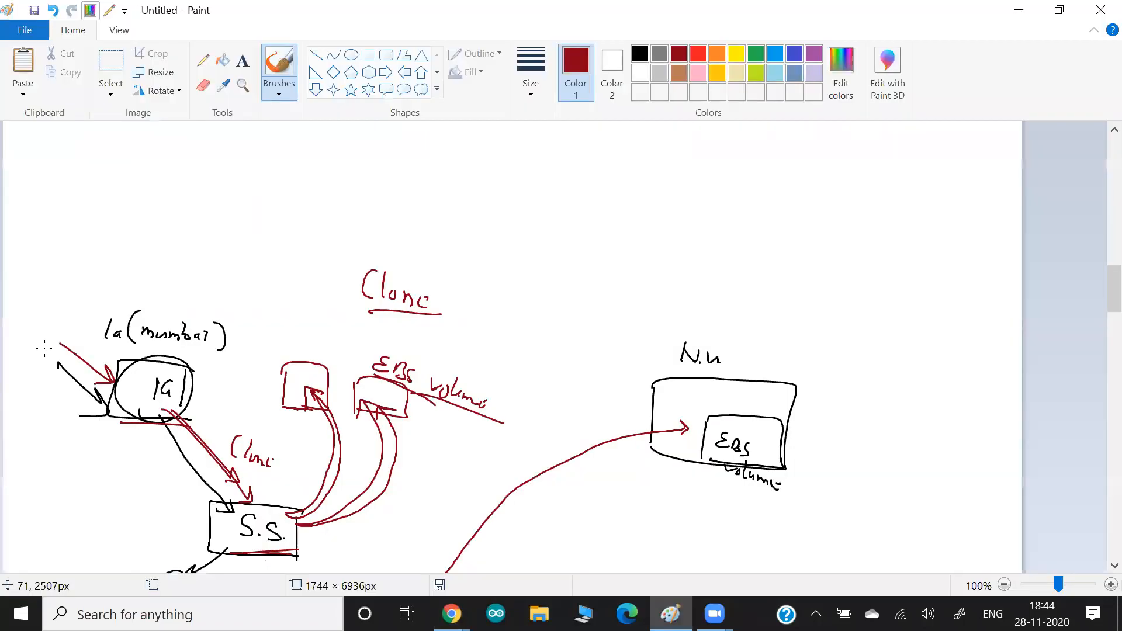
scroll(45, 349, down, 2)
key(alt+Tab)
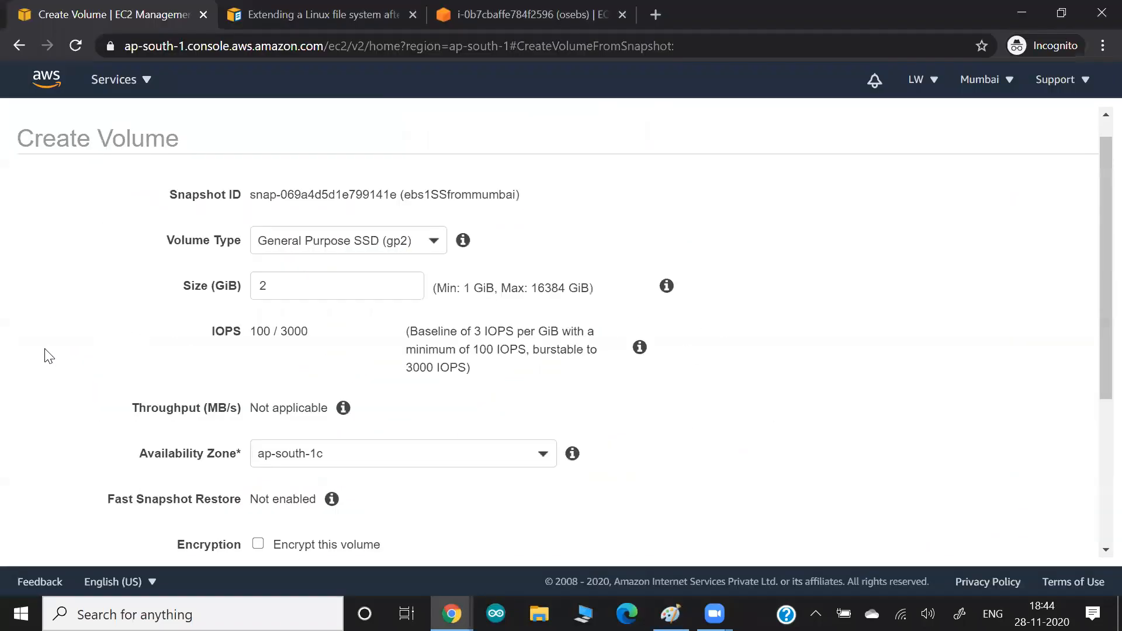
Add a Name tag with the value ebsnewfromssto1c to the new volume
scroll(72, 395, down, 2)
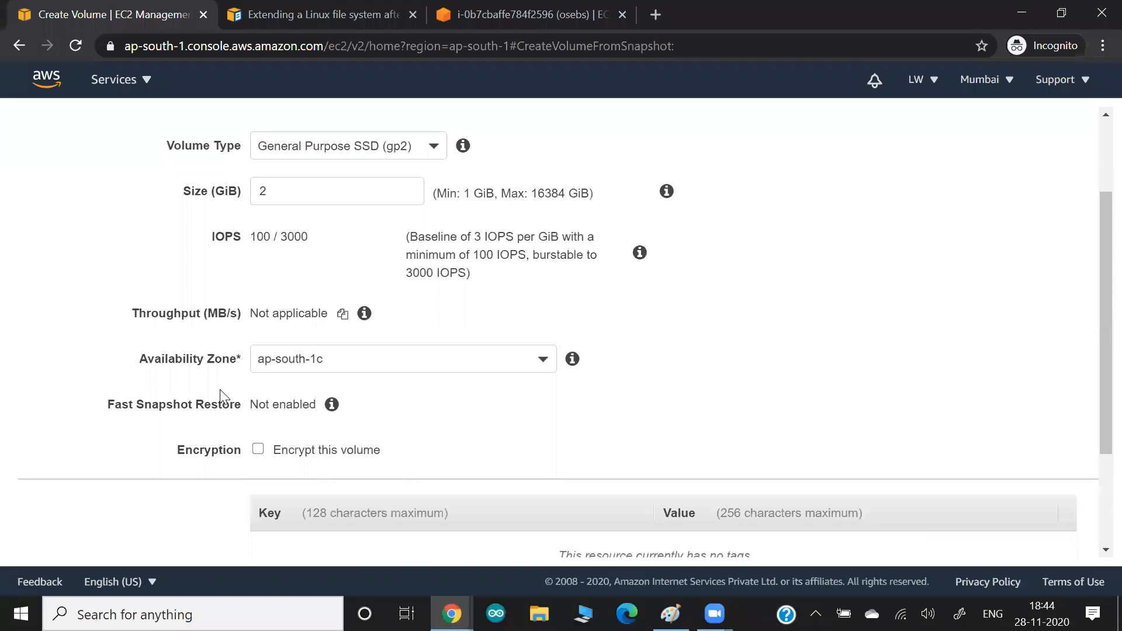
scroll(513, 423, down, 2)
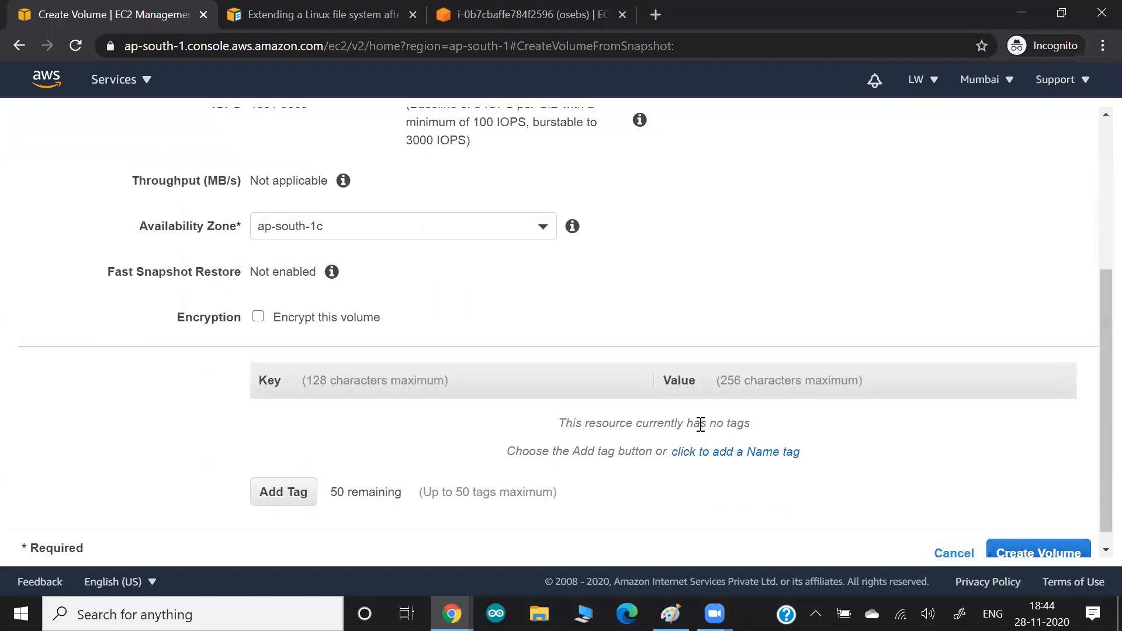
click(793, 452)
text(ebs)
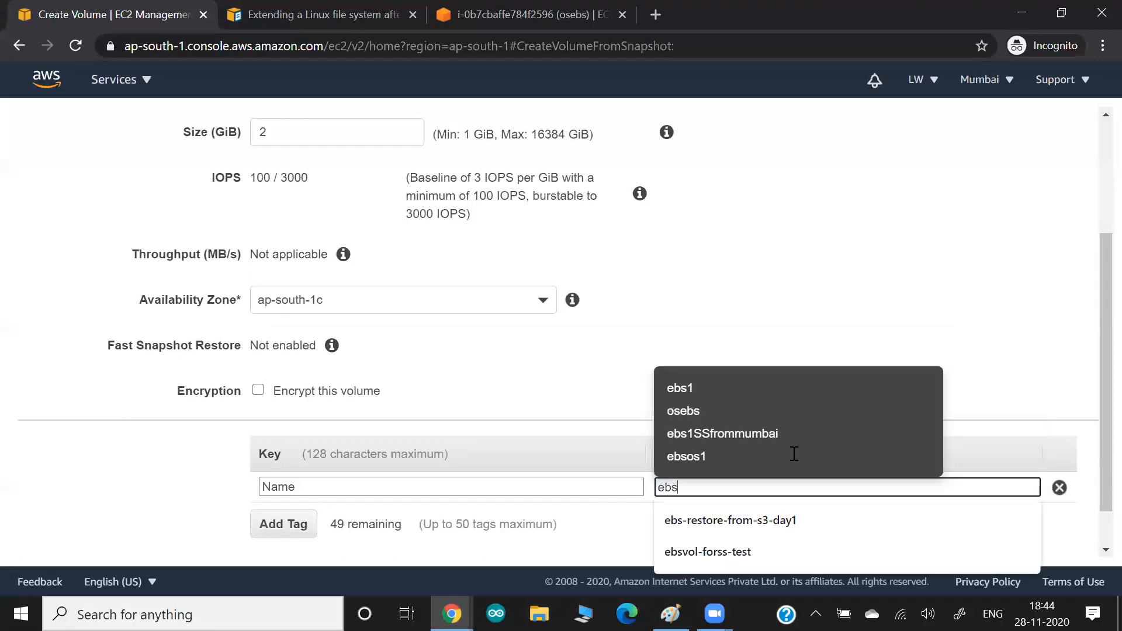
text(newfromss)
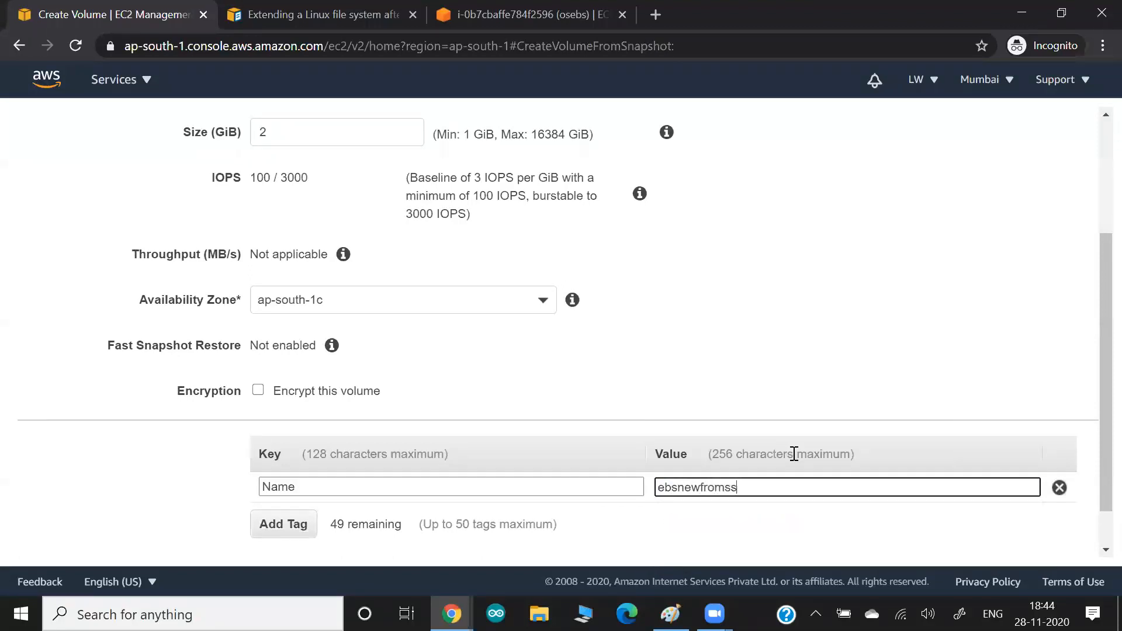
text(to1c)
Review the volume settings, create the volume from the snapshot, and close the confirmation page
scroll(805, 448, up, 3)
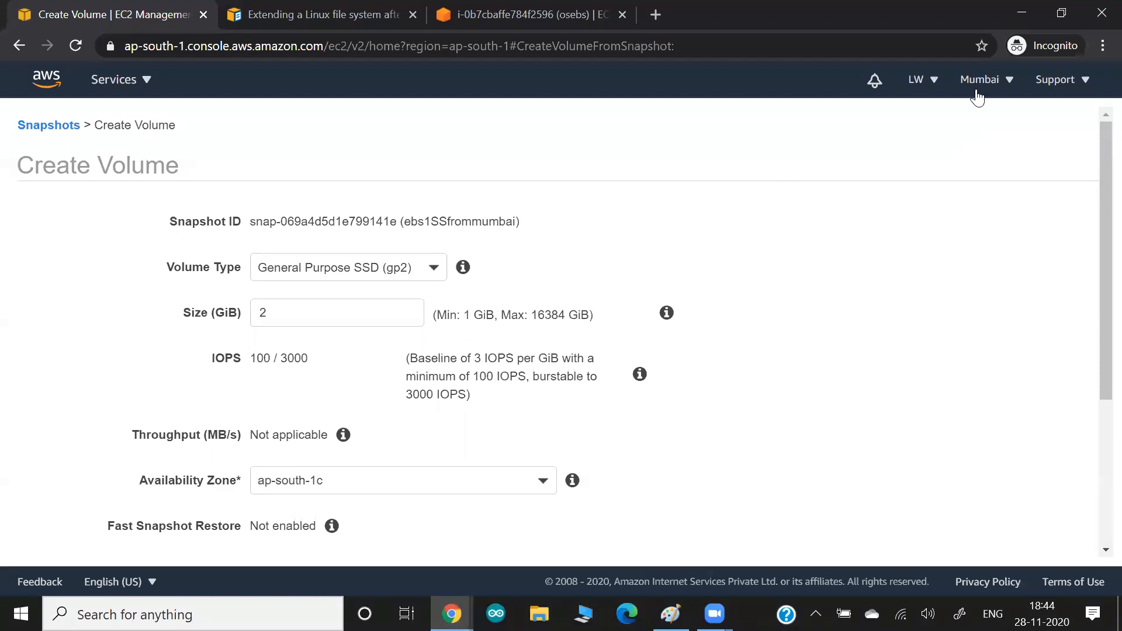
scroll(830, 238, down, 3)
scroll(544, 379, down, 1)
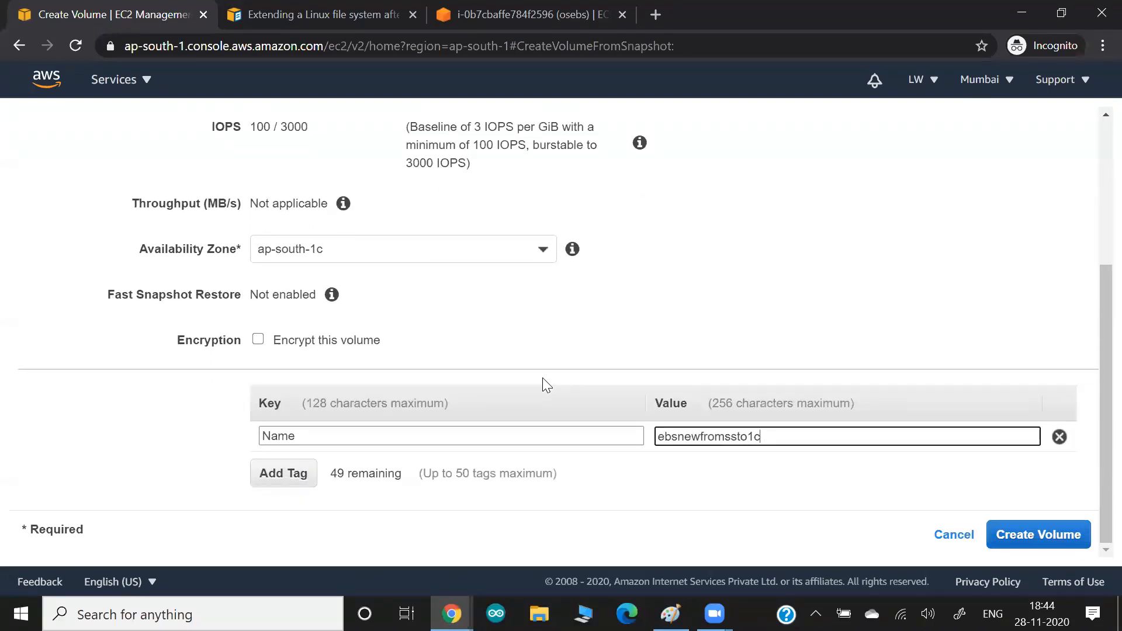
click(1012, 529)
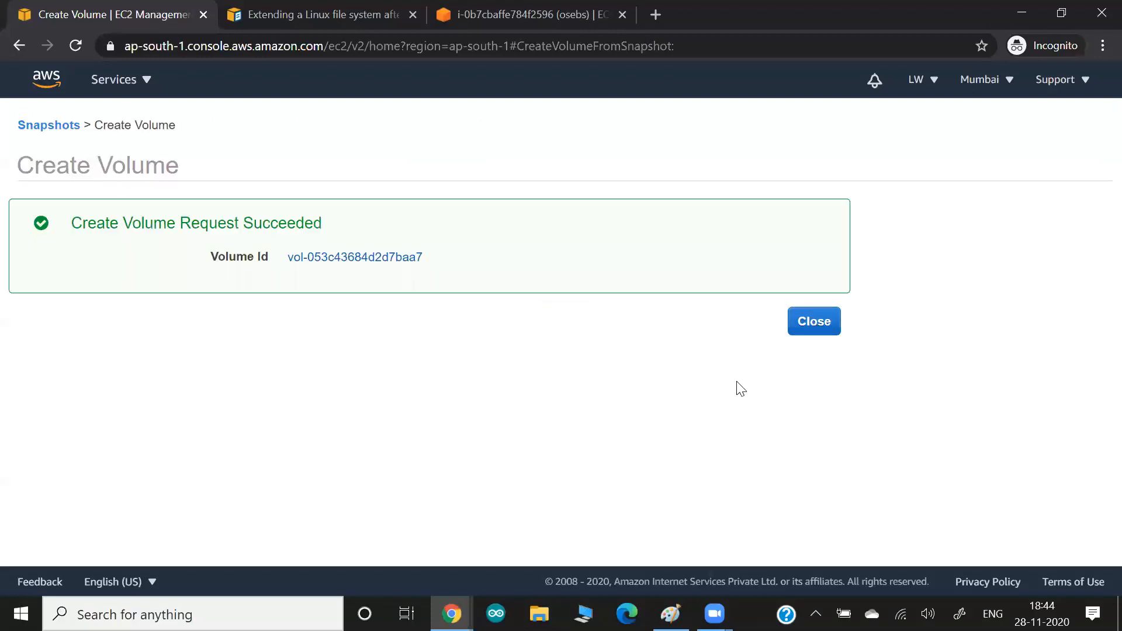
click(798, 329)
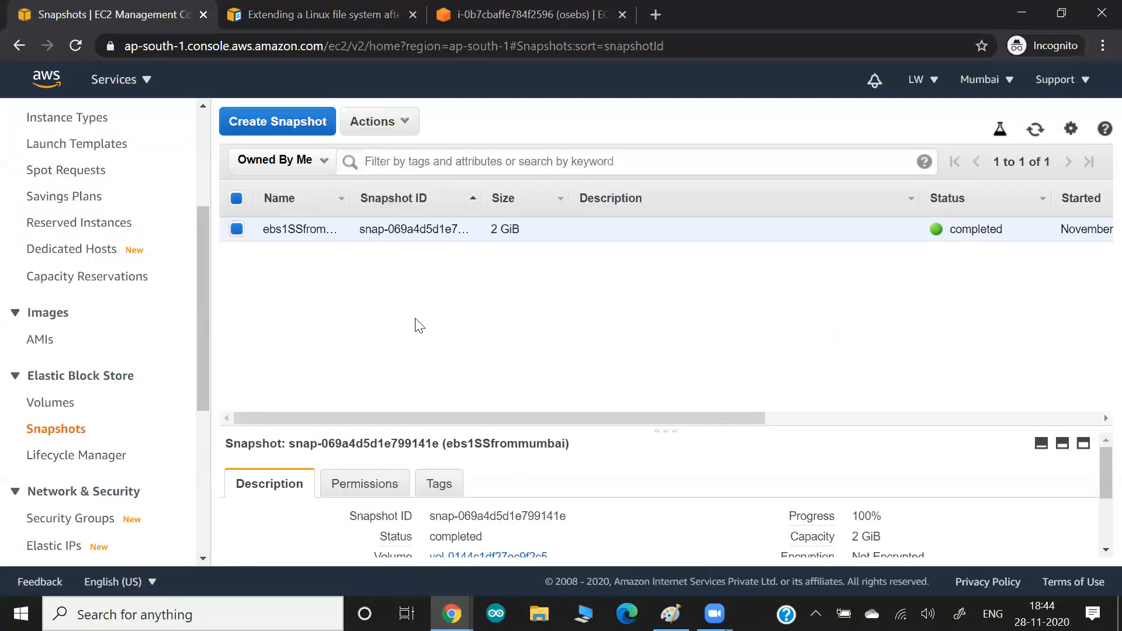
Open the volumes list and compare the ebsnewfromssto1c volume with ebsos1, including its availability zone
click(58, 405)
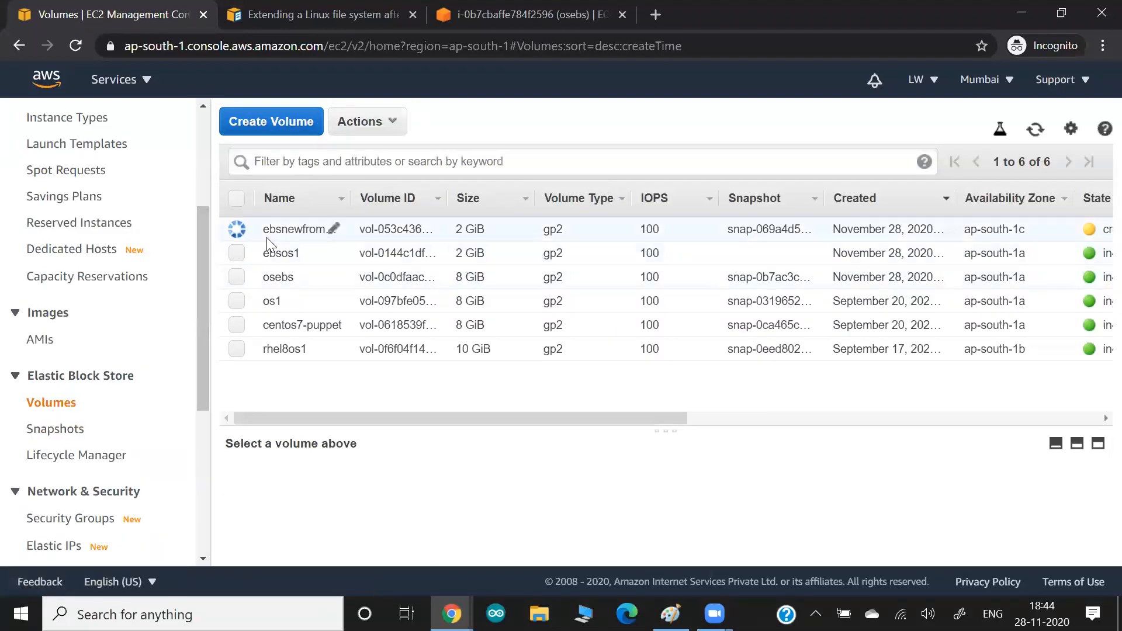
click(266, 234)
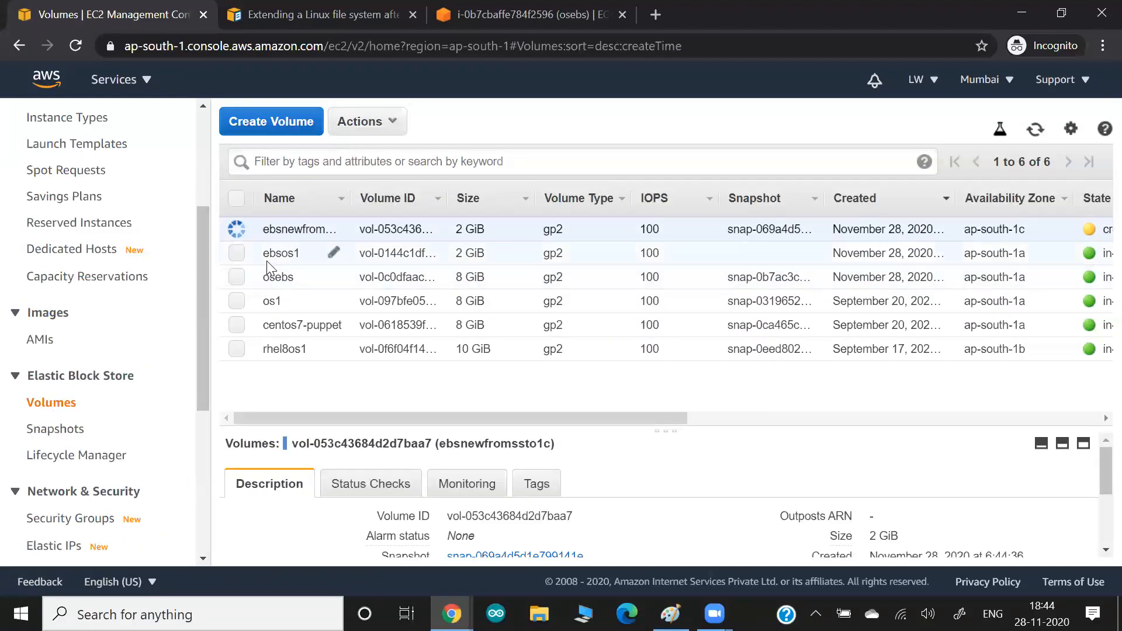
click(294, 255)
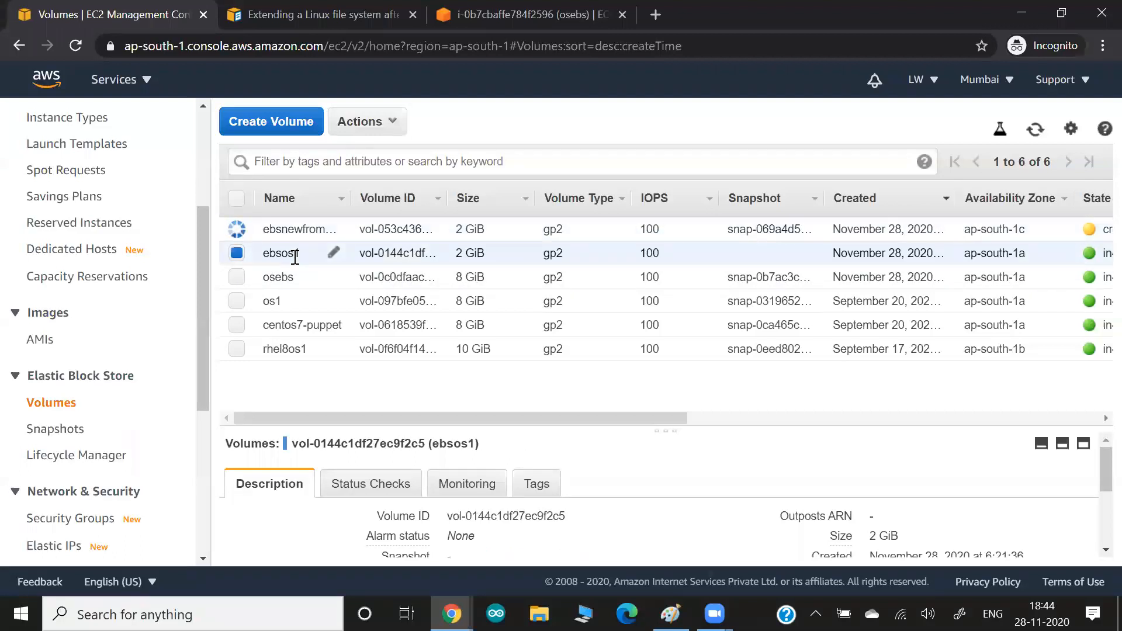
drag(283, 229, 321, 229)
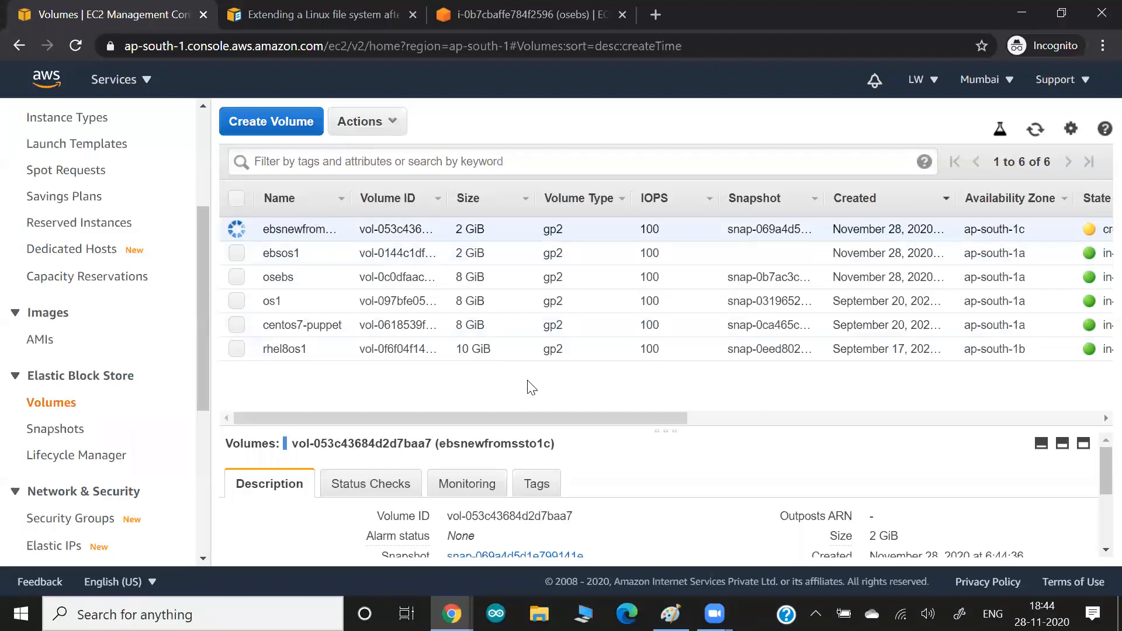
drag(994, 228, 1037, 231)
Copy the ebs1SSfrommumbai snapshot to the US East (N. Virginia) region, keeping the default description and no encryption
click(51, 431)
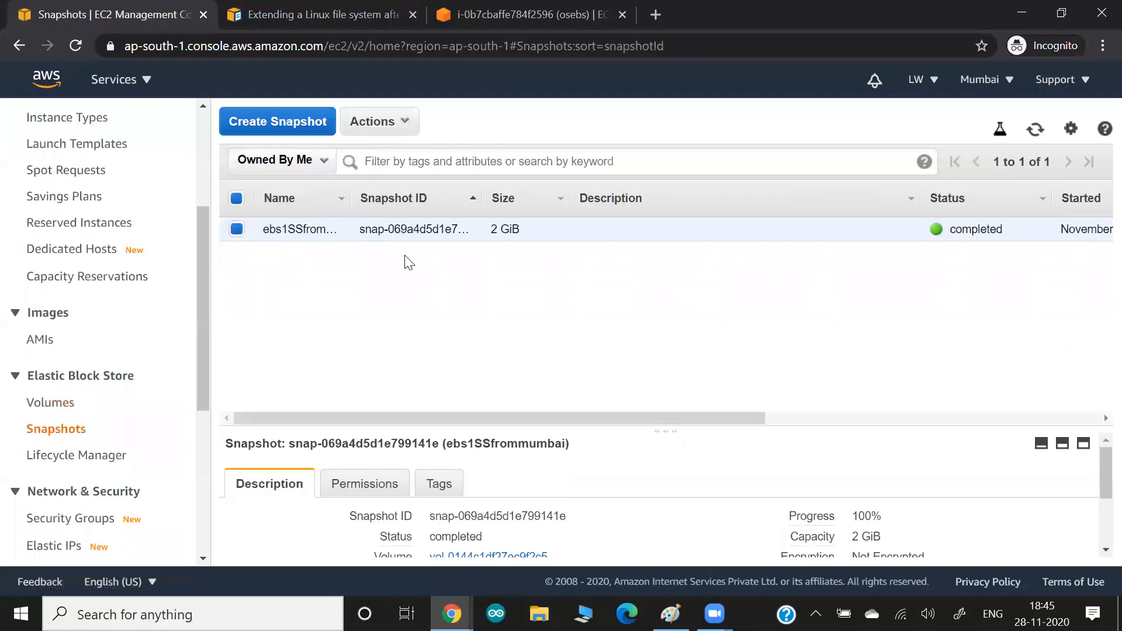
click(398, 129)
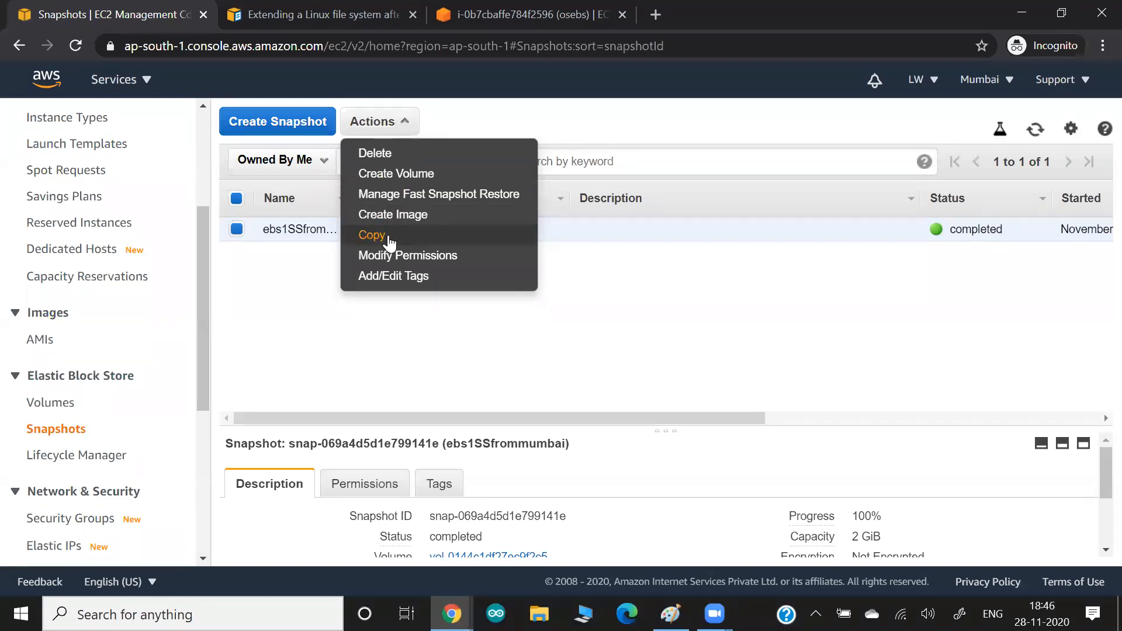
click(371, 235)
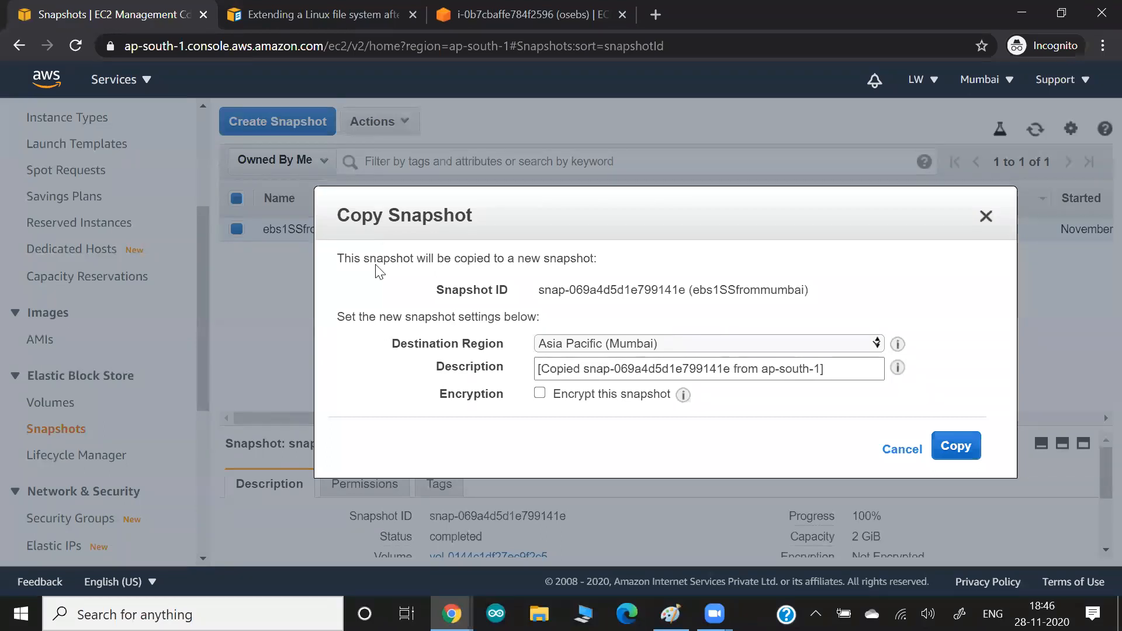
drag(362, 317, 468, 317)
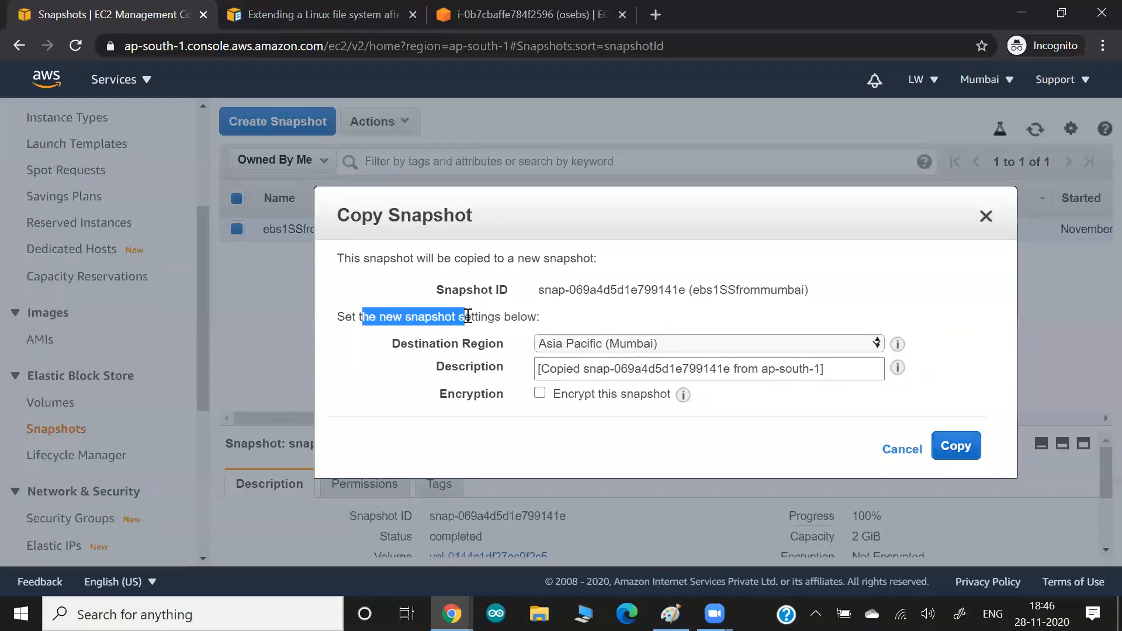
click(612, 343)
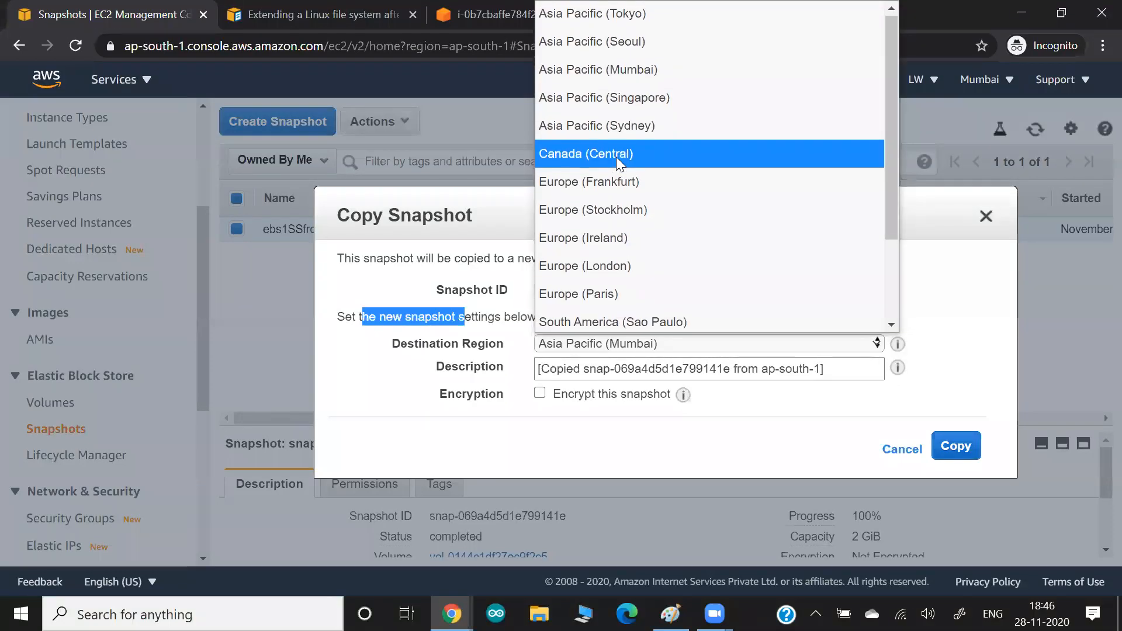
scroll(638, 242, down, 2)
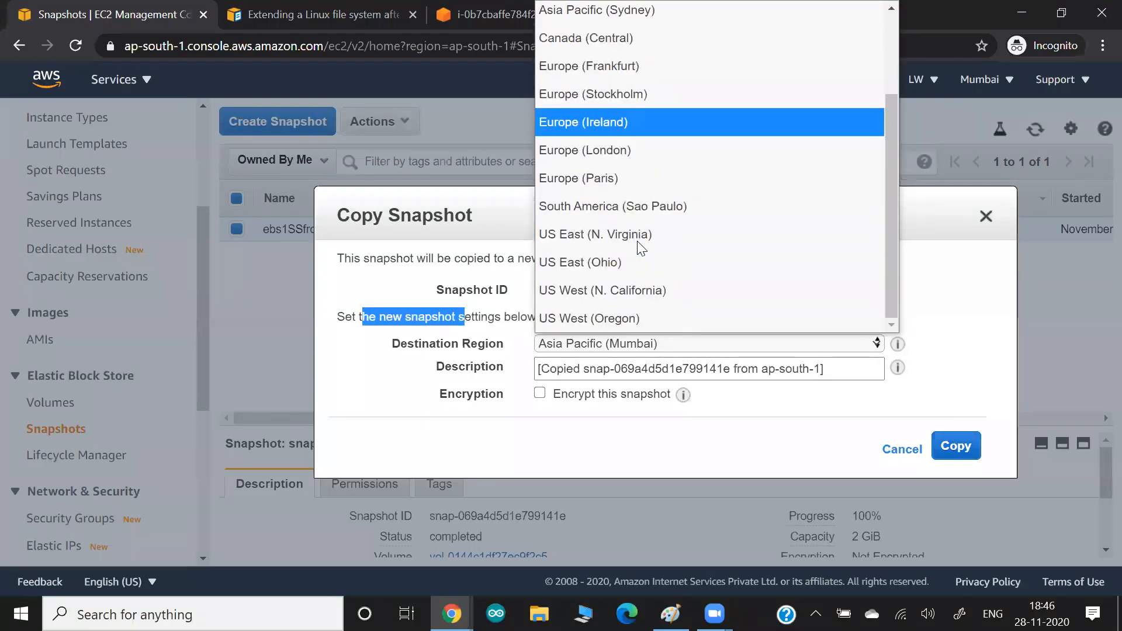
click(618, 234)
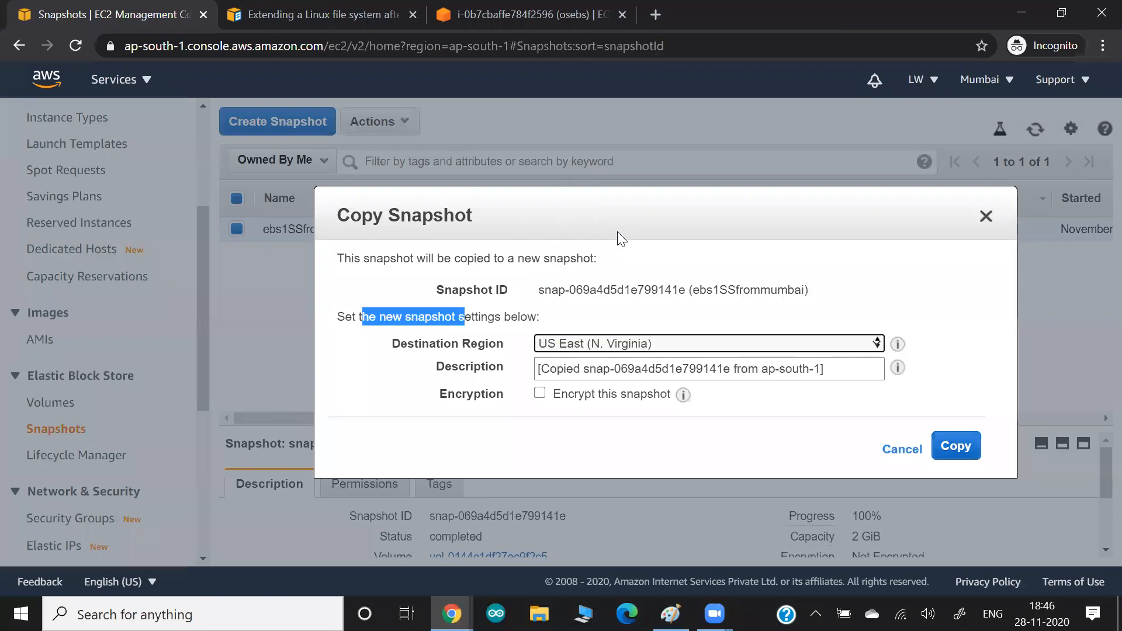
click(539, 369)
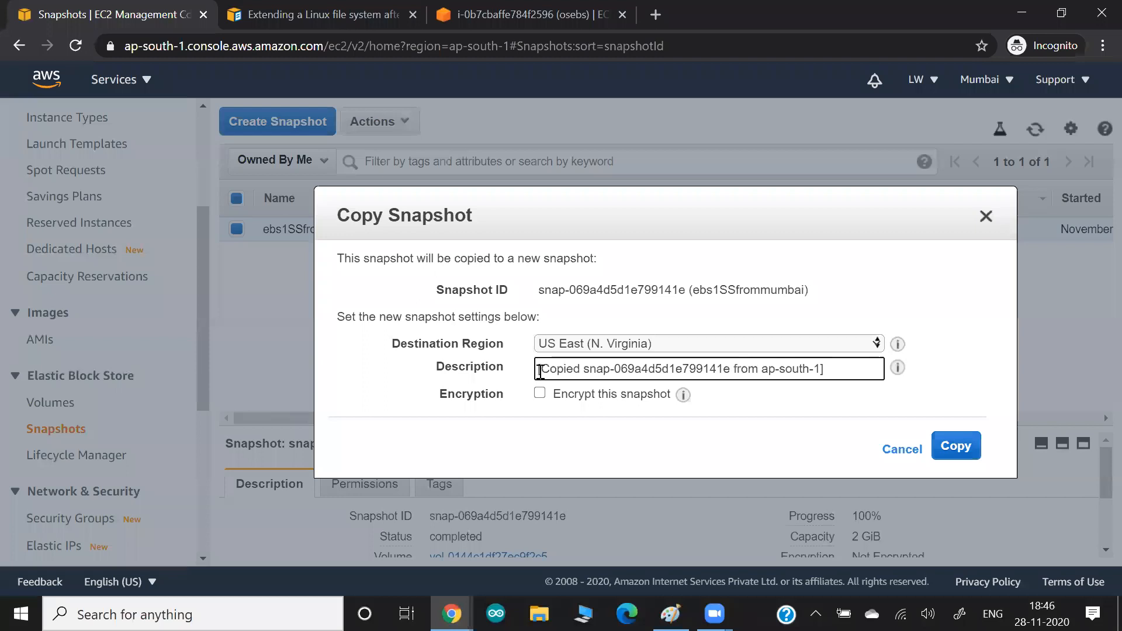
click(954, 450)
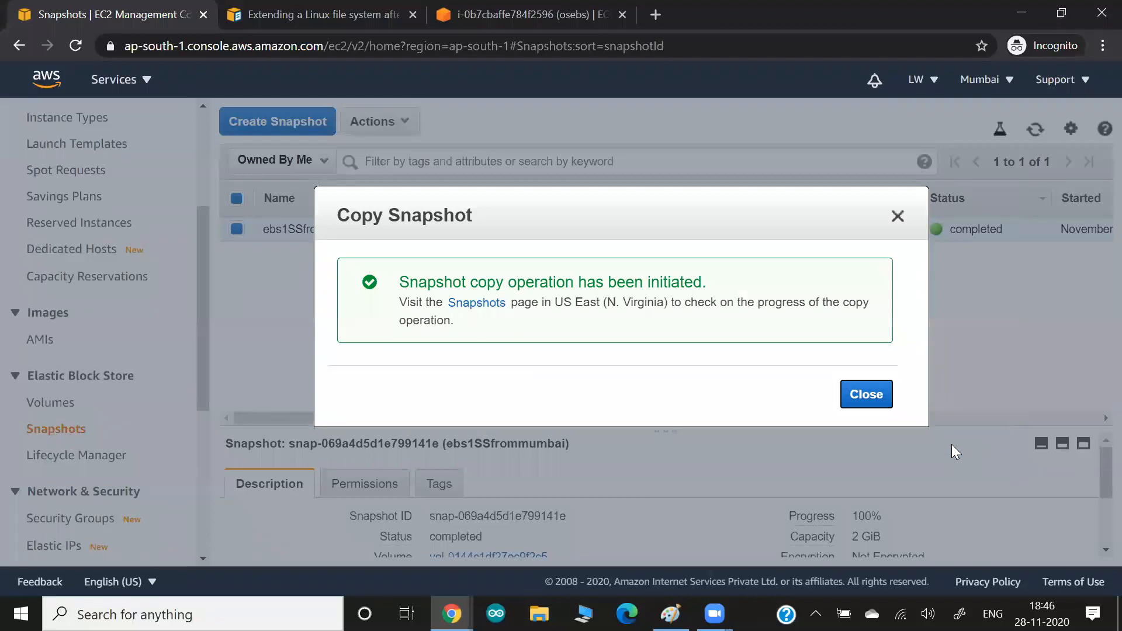
Switch to the Google Docs document, paste the clipboard content below the last screenshot, and return to the EC2 console
key(alt+Tab)
key(Tab)
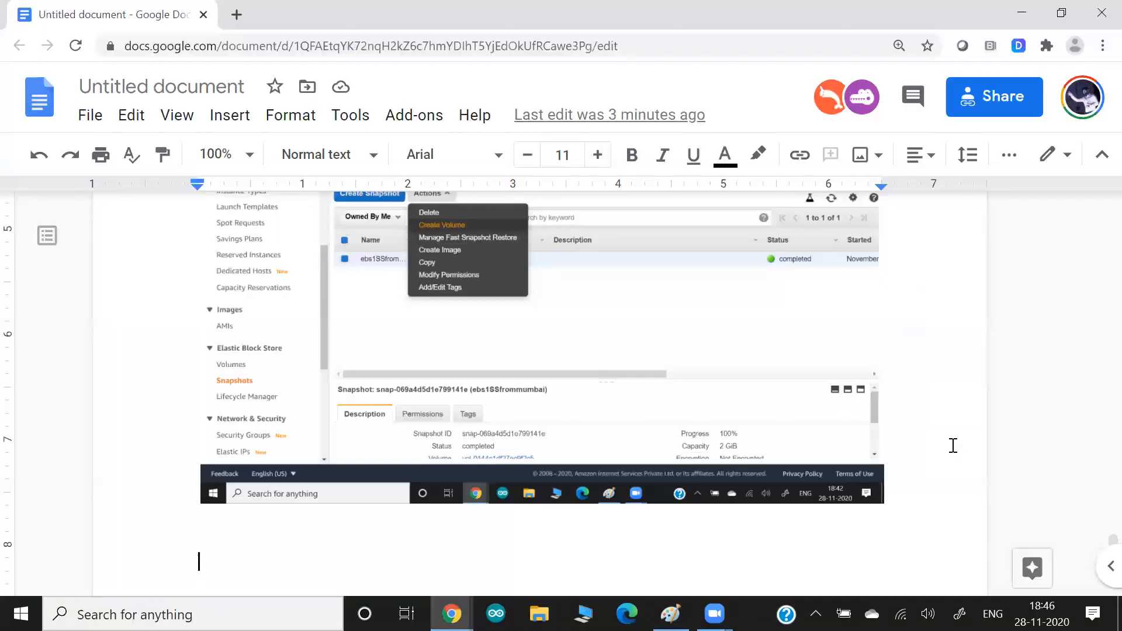
key(ctrl+v)
key(alt+Tab)
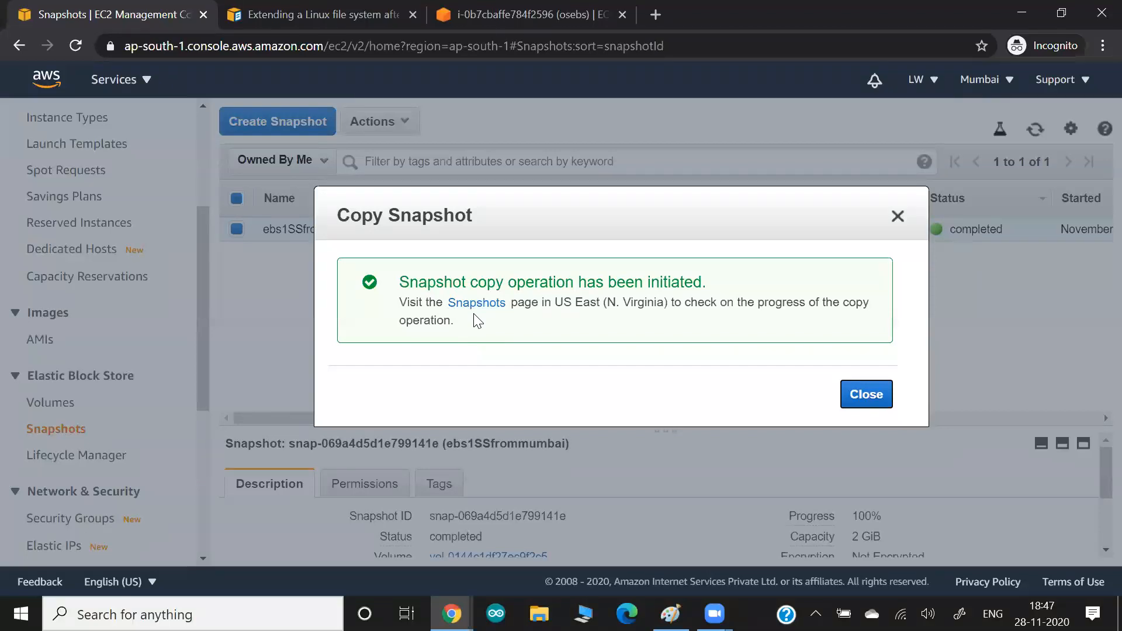
Switch to Paint and add dark red arrows at the S3 circle plus an underlined mumbai label beside it
key(alt+Tab)
key(alt+Tab)
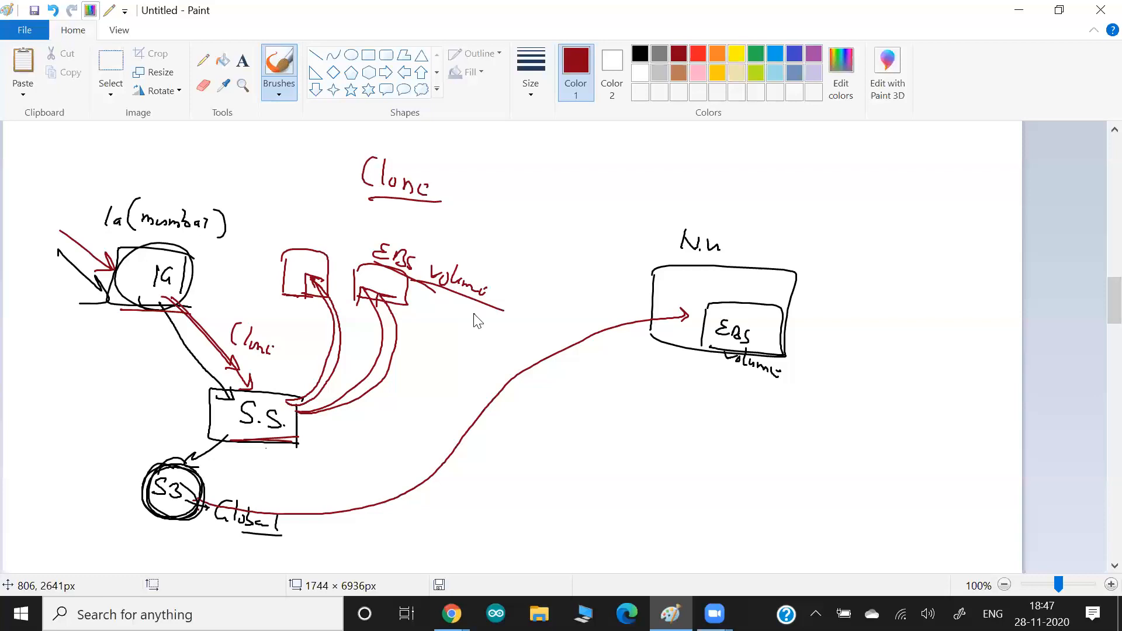
mouse_move(124, 441)
mouse_down()
mouse_move(157, 472)
mouse_move(146, 473)
mouse_up()
mouse_move(75, 497)
mouse_down()
mouse_move(135, 520)
mouse_move(91, 524)
mouse_up()
mouse_move(165, 462)
mouse_down()
mouse_move(195, 434)
mouse_move(206, 451)
mouse_up()
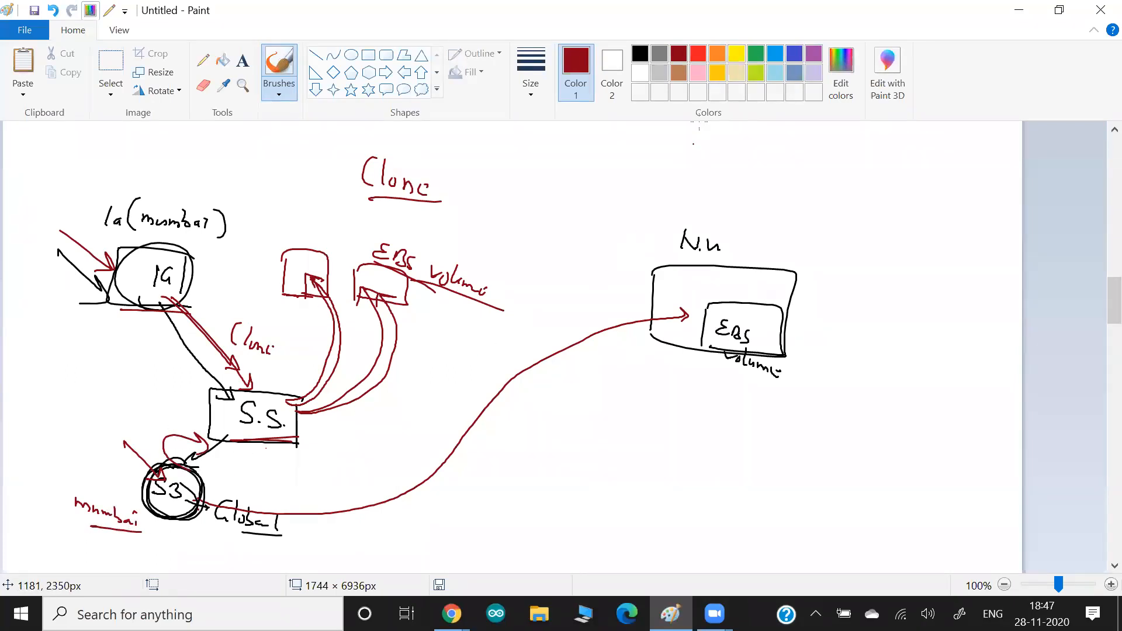
In blue, draw an S3 circle inside a box below the N.V. region and label it N.V
click(795, 55)
mouse_move(642, 514)
mouse_down()
mouse_move(748, 466)
mouse_move(681, 523)
mouse_move(647, 516)
mouse_move(679, 498)
mouse_move(676, 510)
mouse_up()
drag(691, 498, 693, 517)
drag(760, 496, 735, 512)
mouse_move(773, 506)
mouse_down()
mouse_move(782, 493)
mouse_move(810, 503)
mouse_up()
click(793, 506)
drag(695, 477, 695, 486)
Draw an S.S.1 box with an arrow to the blue S3, connect it to the EBS volume, and circle the N.V. heading
mouse_move(615, 423)
mouse_down()
mouse_move(604, 431)
mouse_move(614, 443)
mouse_move(635, 444)
mouse_up()
click(621, 443)
click(638, 444)
mouse_move(650, 432)
mouse_down()
mouse_move(647, 454)
mouse_move(602, 459)
mouse_move(643, 464)
mouse_up()
drag(624, 450, 642, 475)
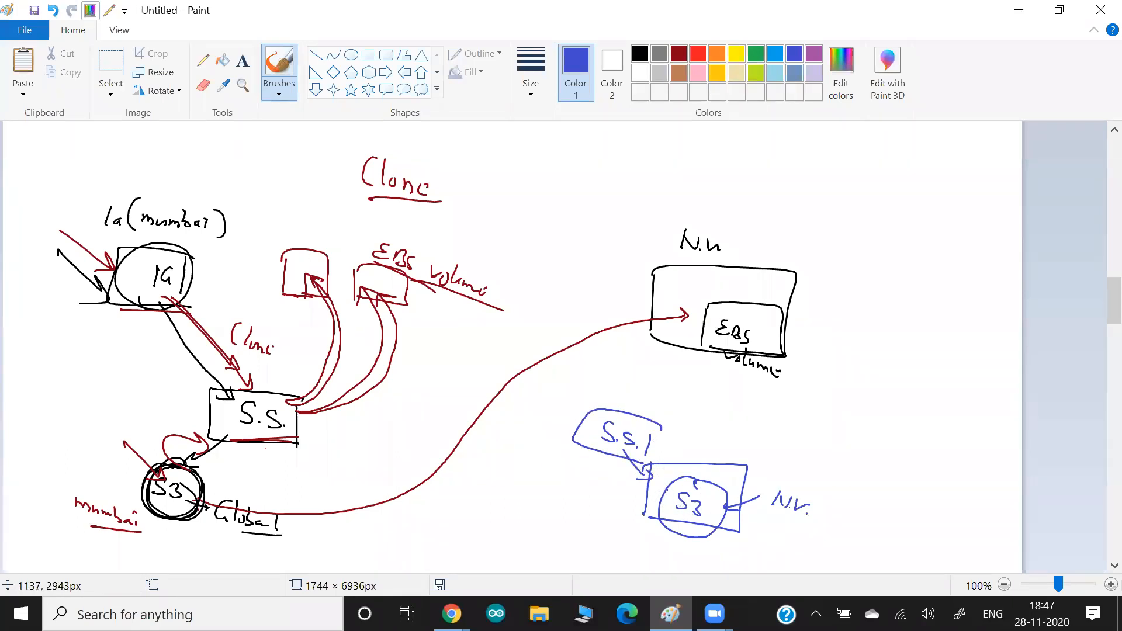
drag(664, 253, 672, 267)
mouse_move(651, 424)
mouse_down()
mouse_move(619, 463)
mouse_move(638, 383)
mouse_move(719, 349)
mouse_move(709, 350)
mouse_up()
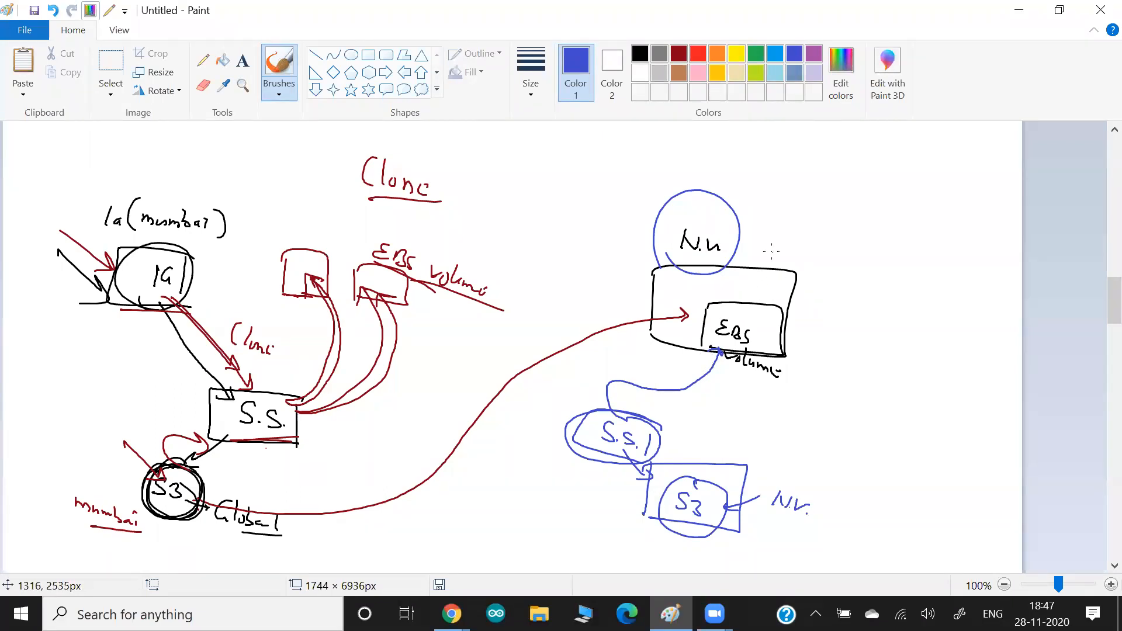
Return to the EC2 console, close the copy confirmation, and switch the region to US East (N. Virginia)
key(alt+Tab)
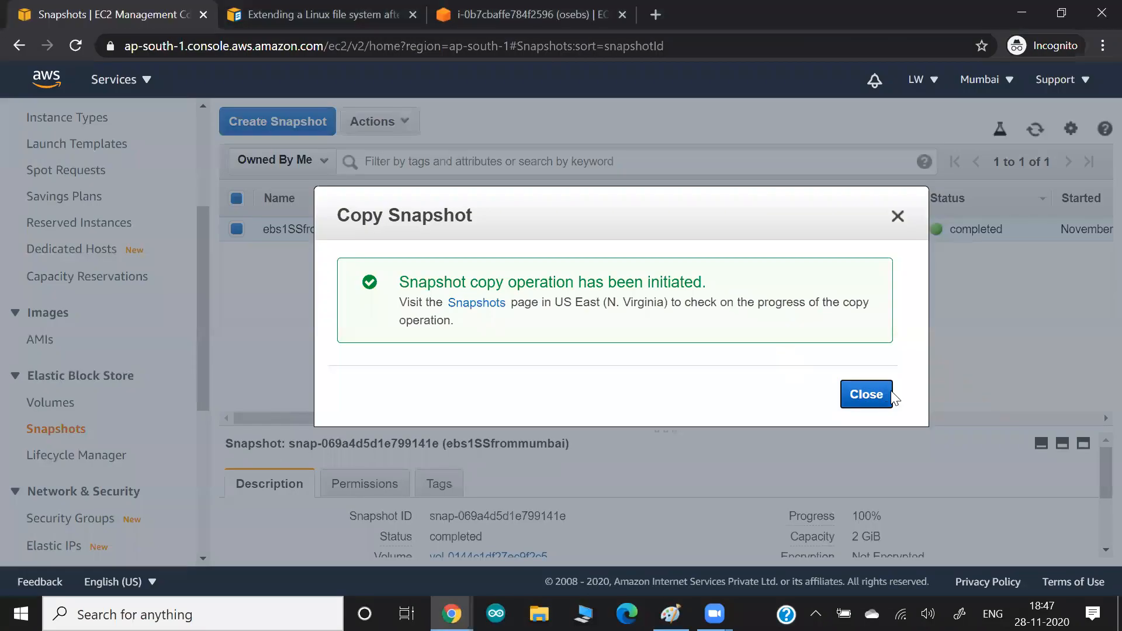
click(891, 395)
click(996, 82)
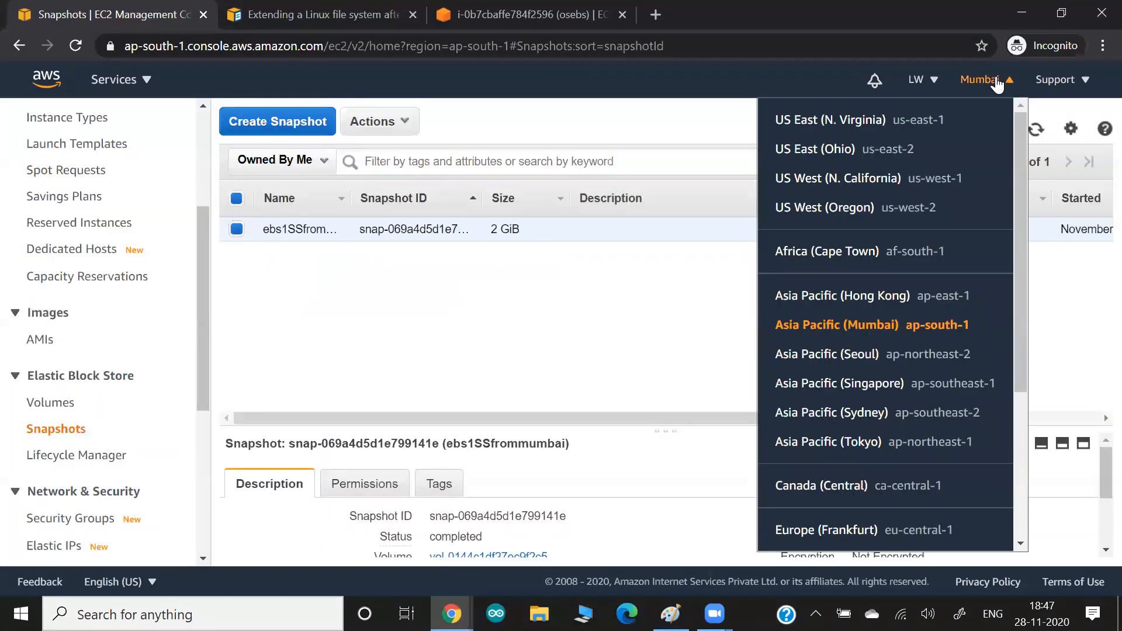
click(863, 117)
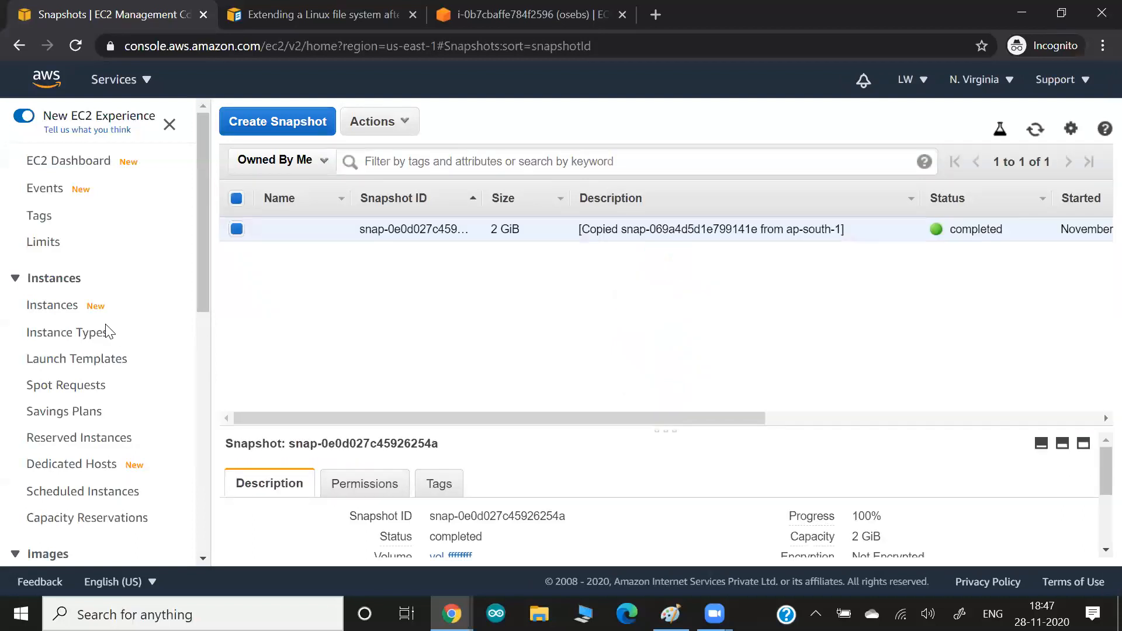
Examine the copied snapshot's ID and description in the N. Virginia snapshots list
scroll(88, 333, down, 1)
scroll(89, 333, down, 3)
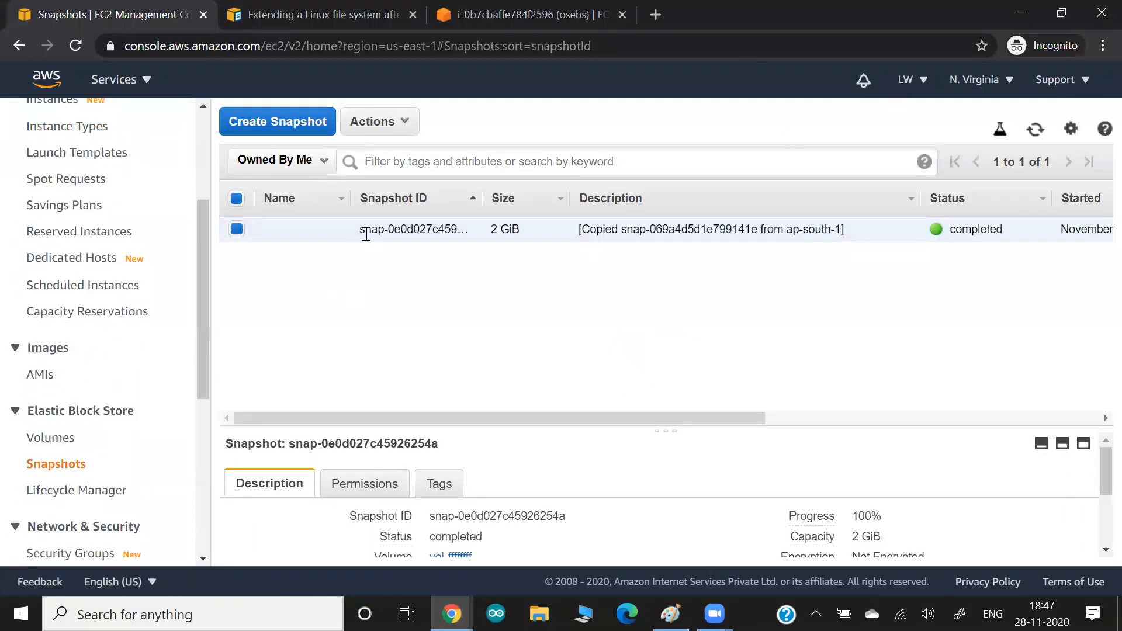
drag(365, 229, 466, 228)
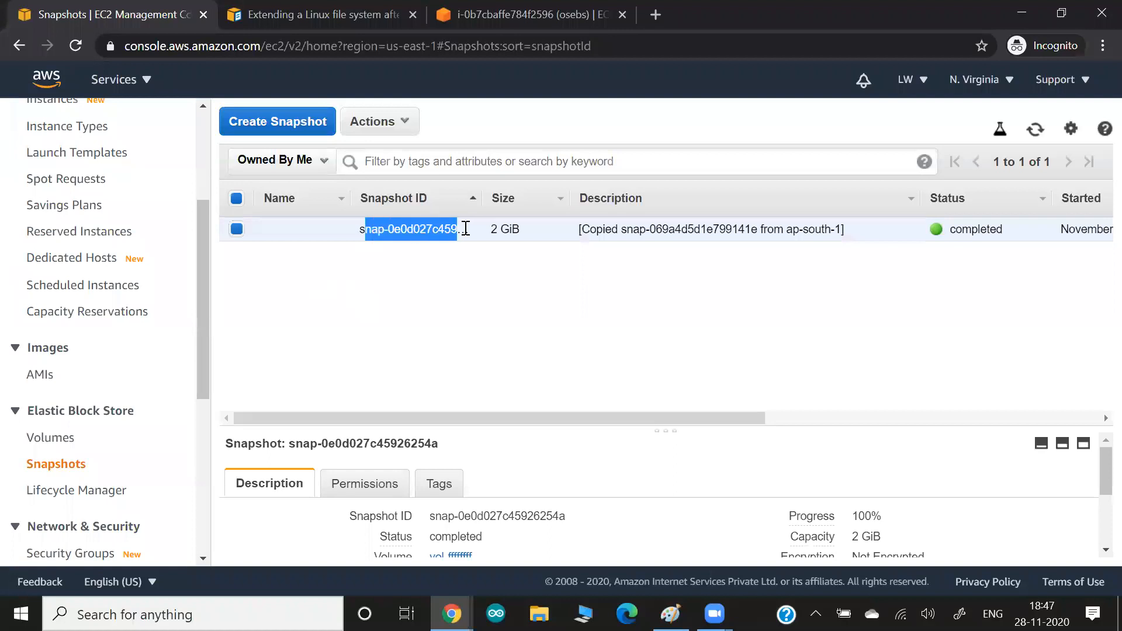
drag(589, 229, 857, 245)
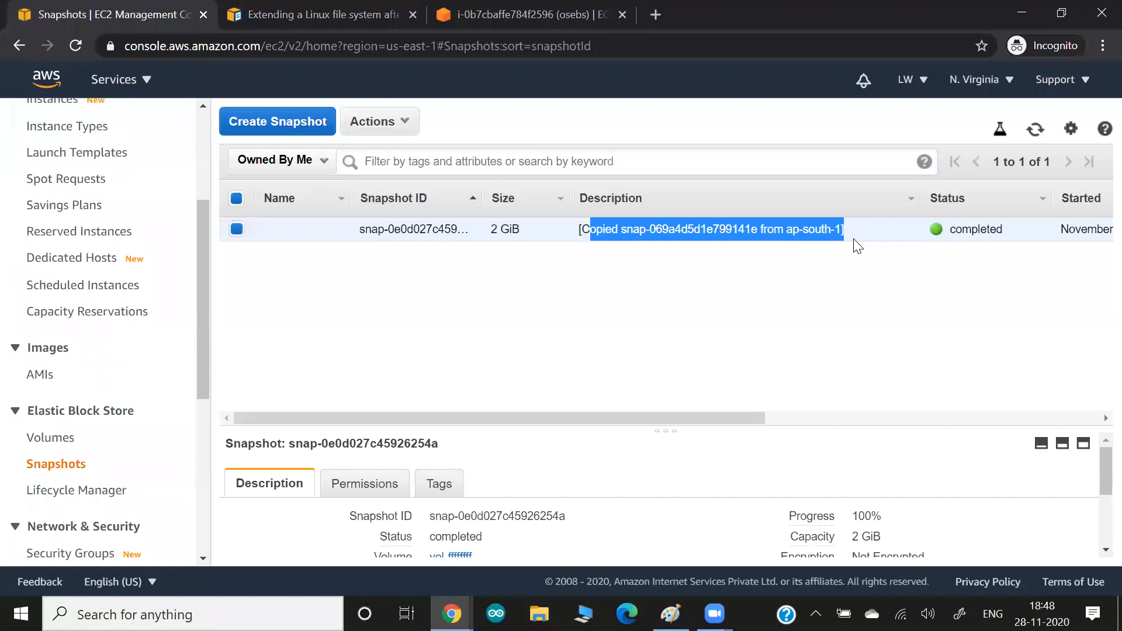
click(857, 246)
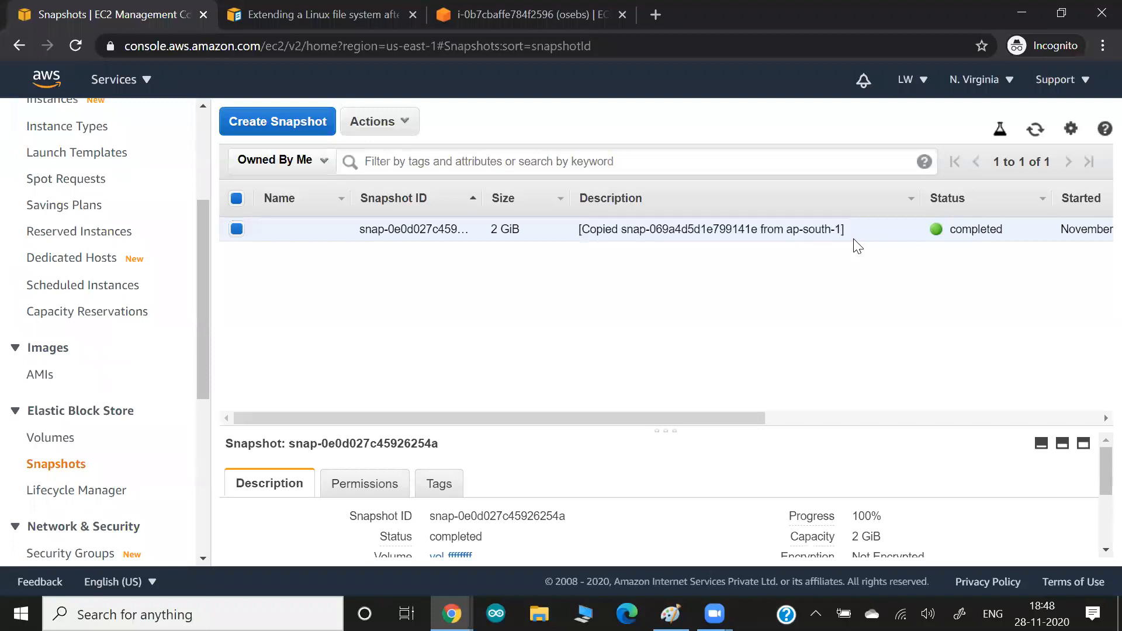
triple_click(818, 232)
Open the N. Virginia instances list and check the running instance's availability zone
scroll(81, 325, up, 4)
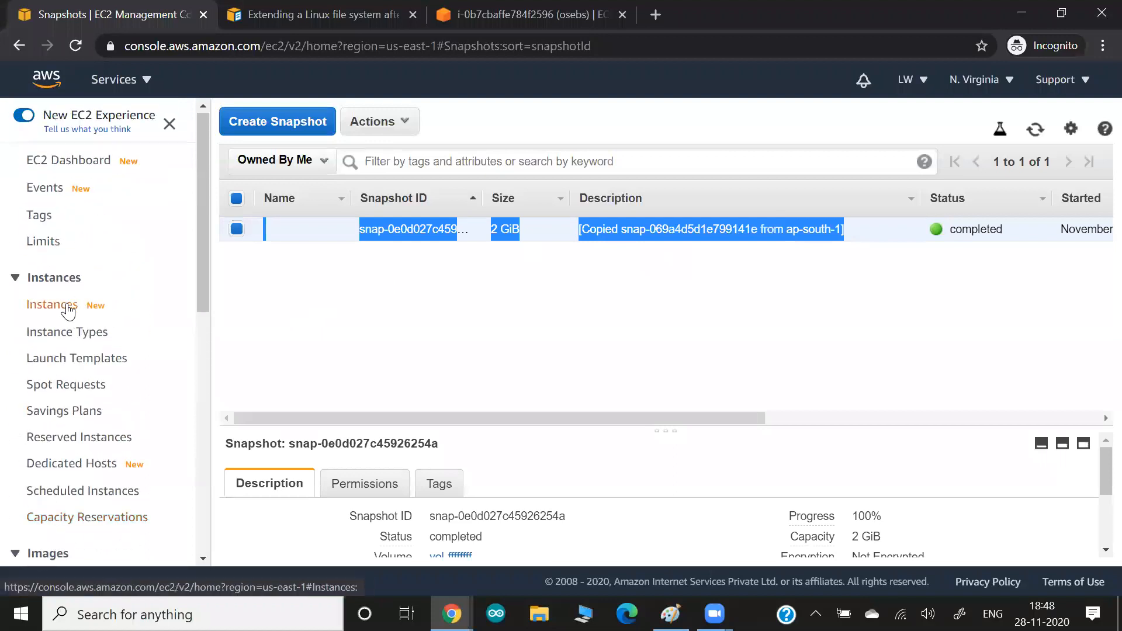
click(62, 306)
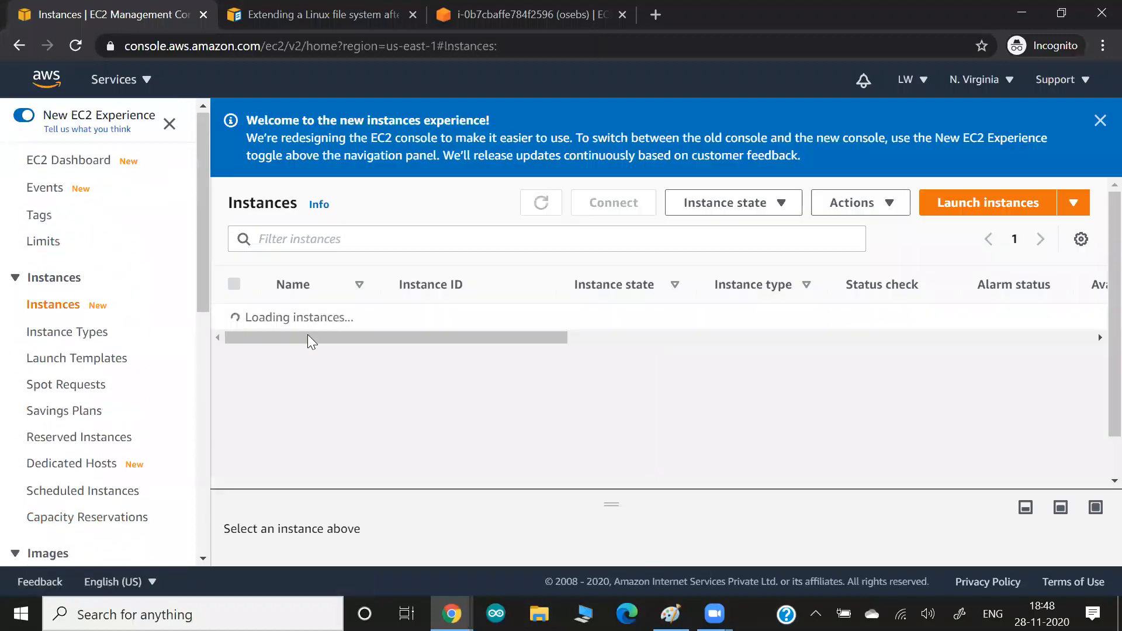
drag(540, 367, 666, 367)
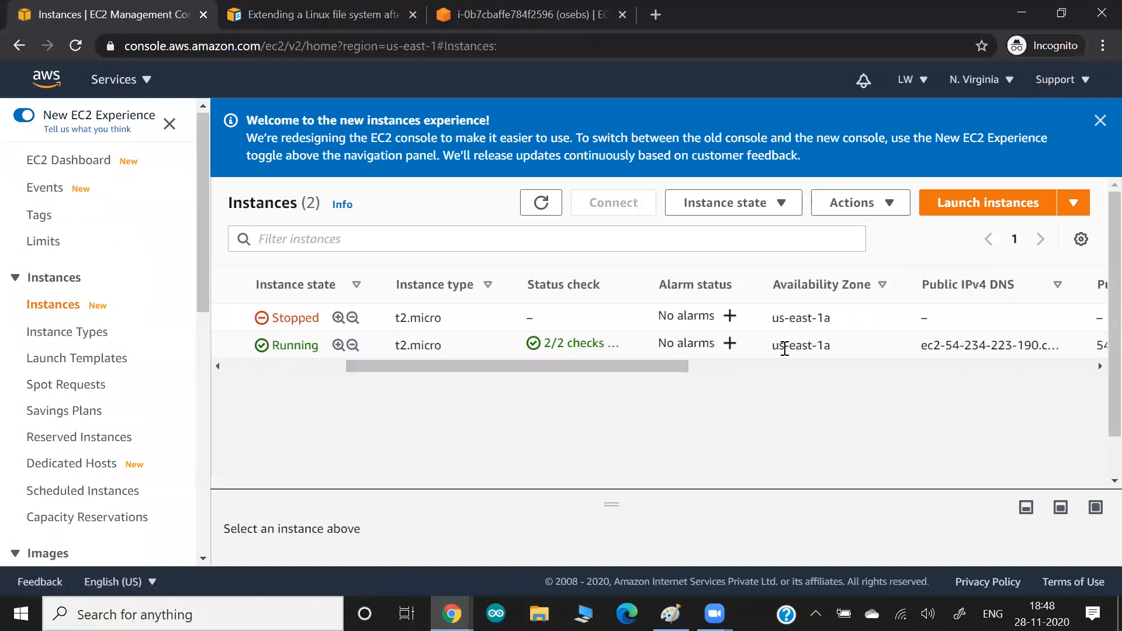
drag(784, 347, 890, 359)
drag(811, 346, 889, 344)
Start creating a volume from the copied snapshot, keeping us-east-1a as the availability zone
scroll(34, 416, down, 3)
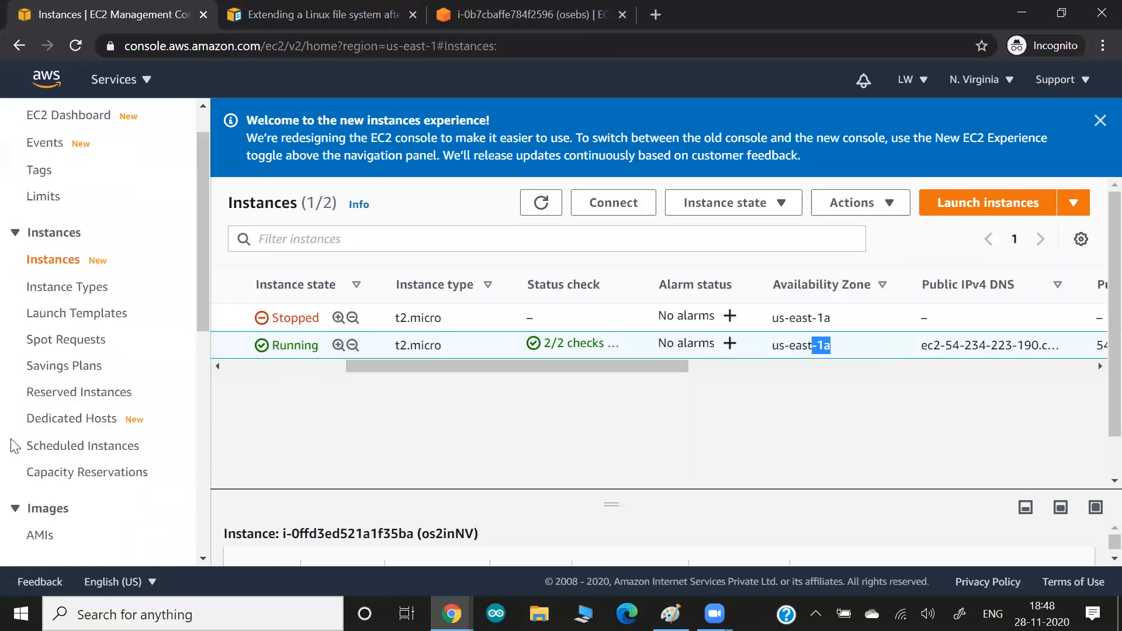
click(52, 504)
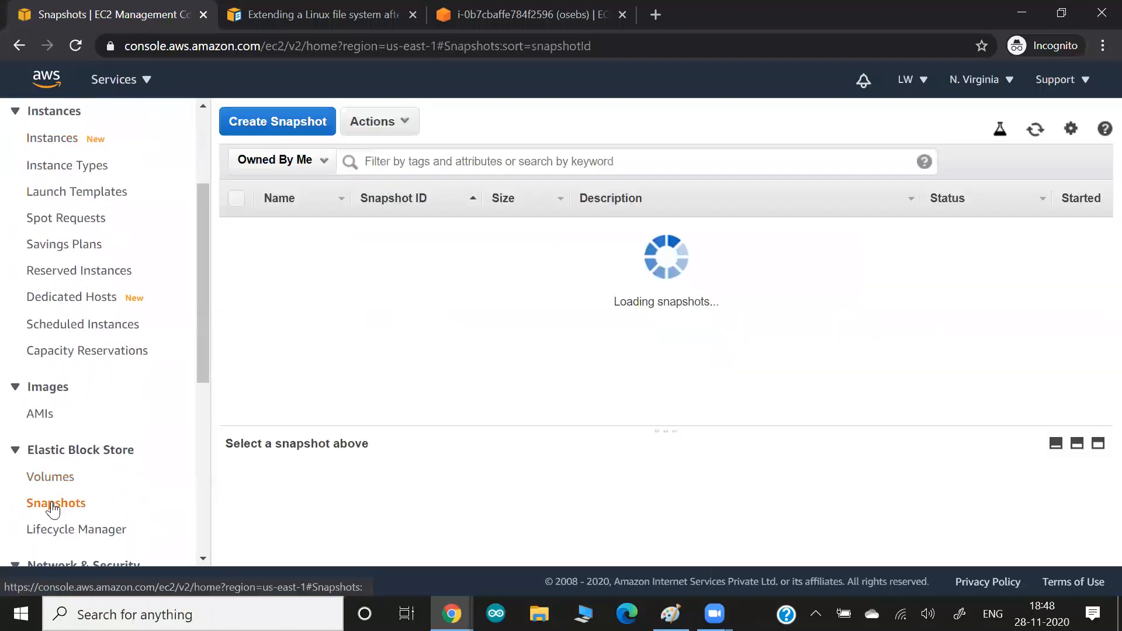
click(404, 121)
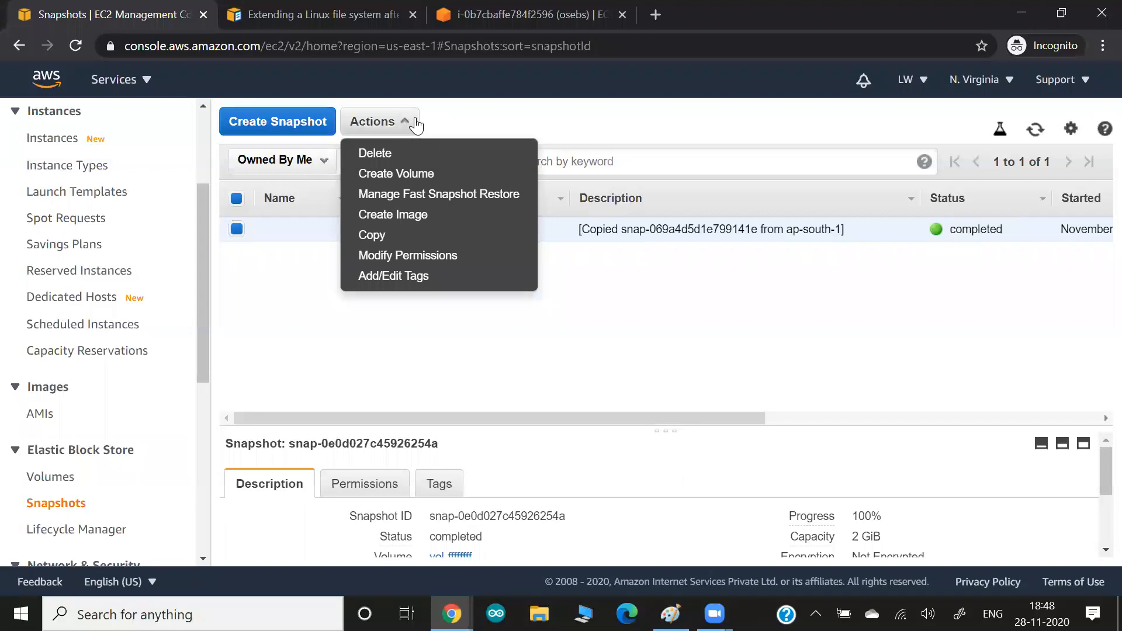
click(426, 175)
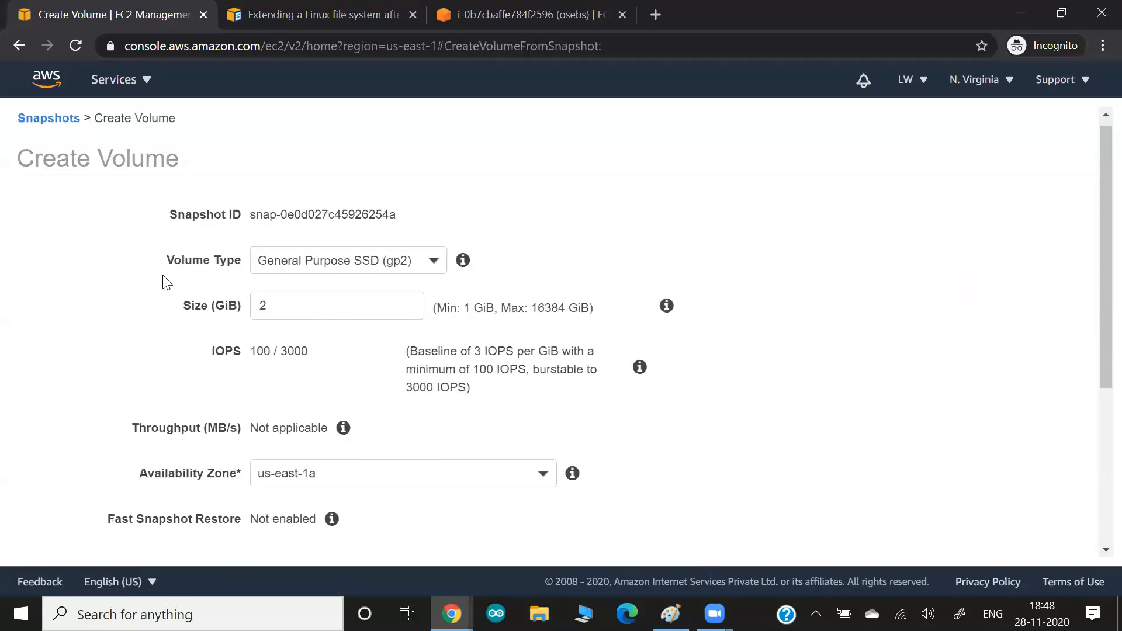
scroll(233, 263, down, 1)
scroll(222, 347, down, 2)
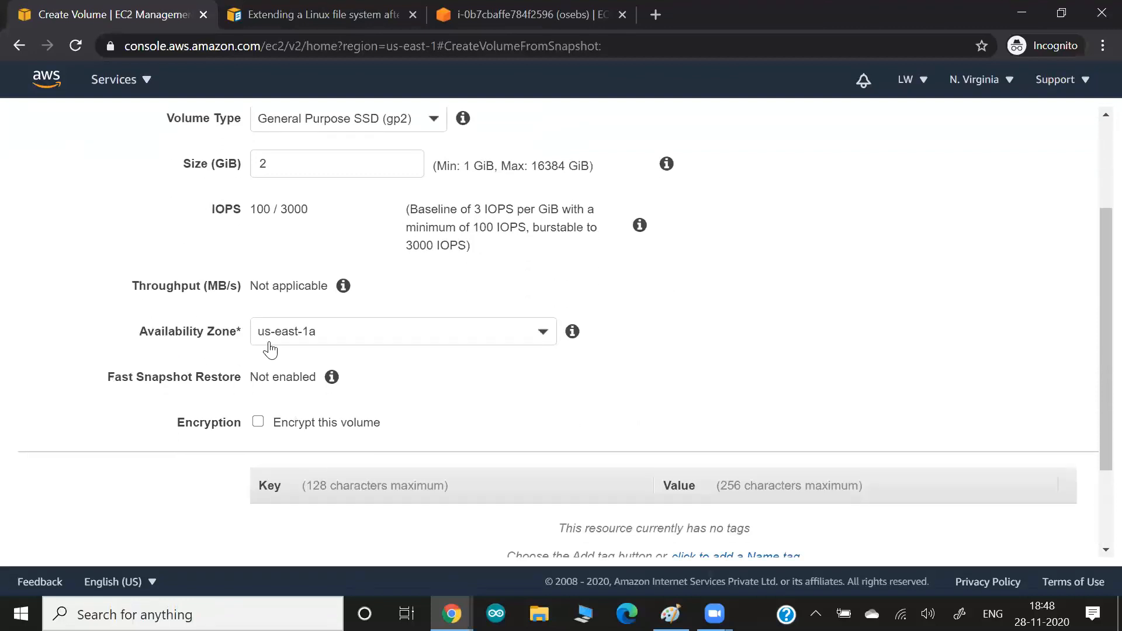
click(305, 343)
click(658, 342)
Add a Name tag with the value ebsvol1 and create the volume
scroll(657, 342, down, 2)
click(727, 435)
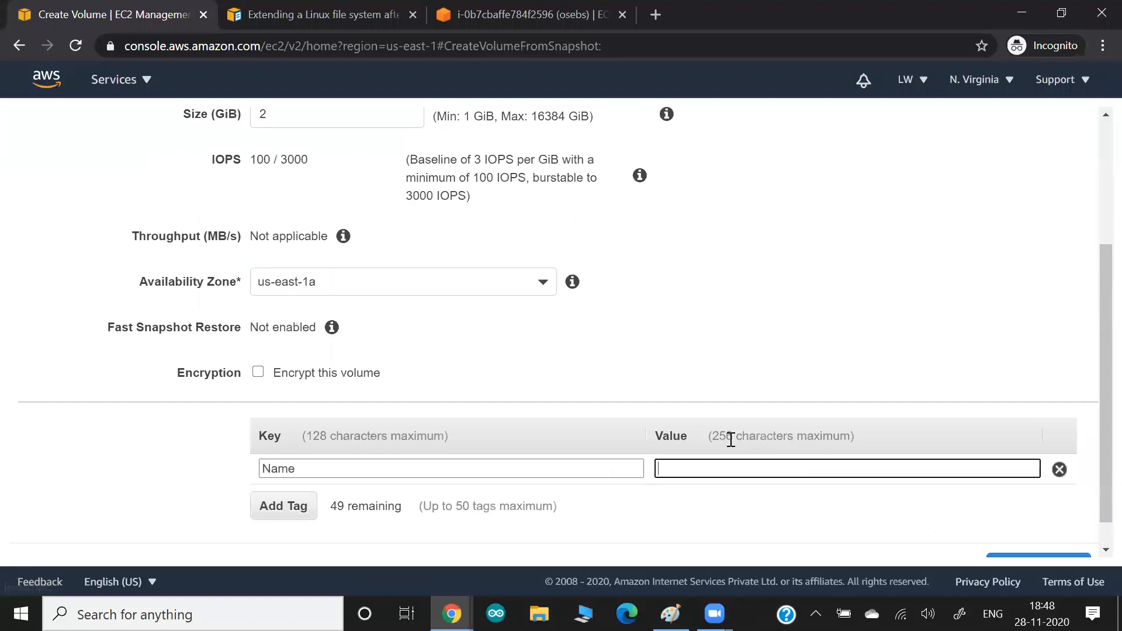
text(ebsvol1)
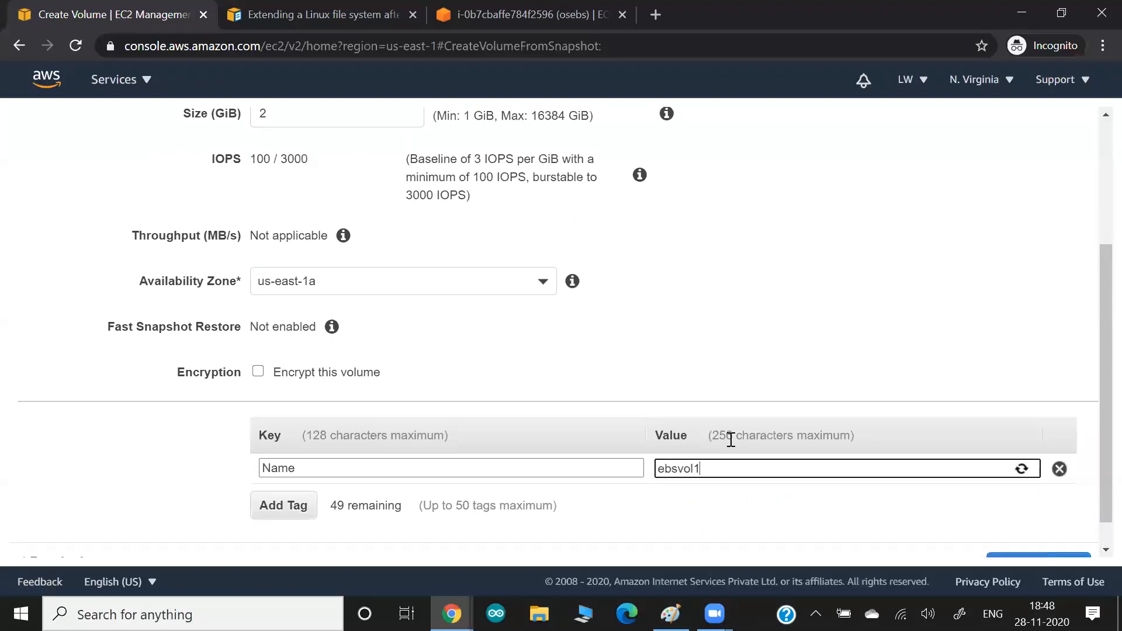
scroll(731, 440, down, 1)
click(1017, 533)
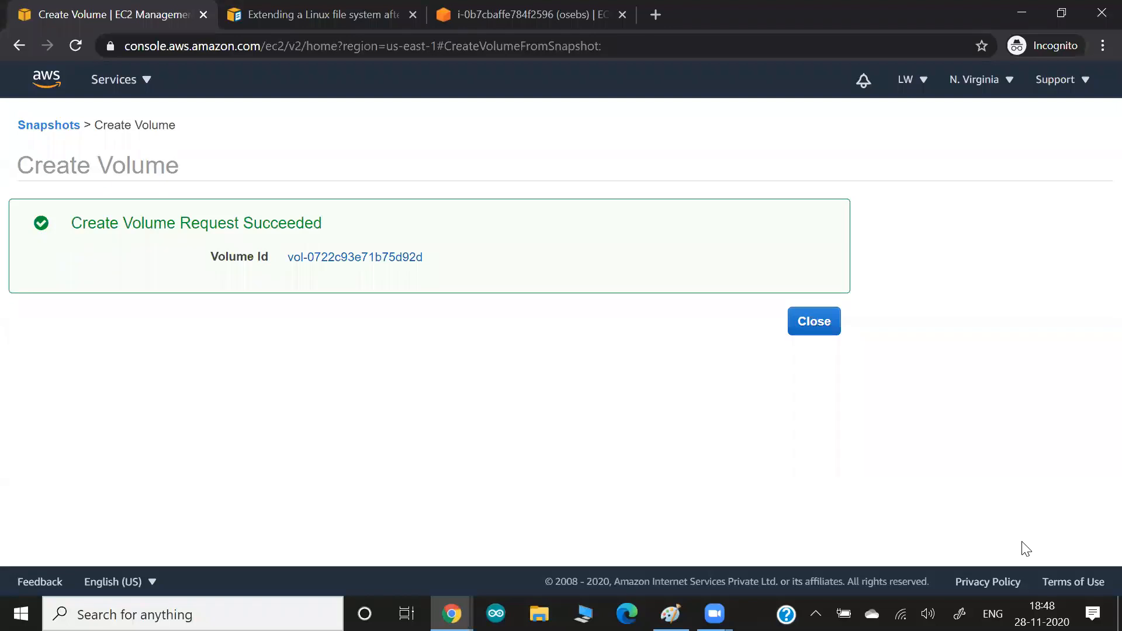
Open the newly created ebsvol1 volume and attach it to the running os2inNV instance in us-east-1a
click(387, 257)
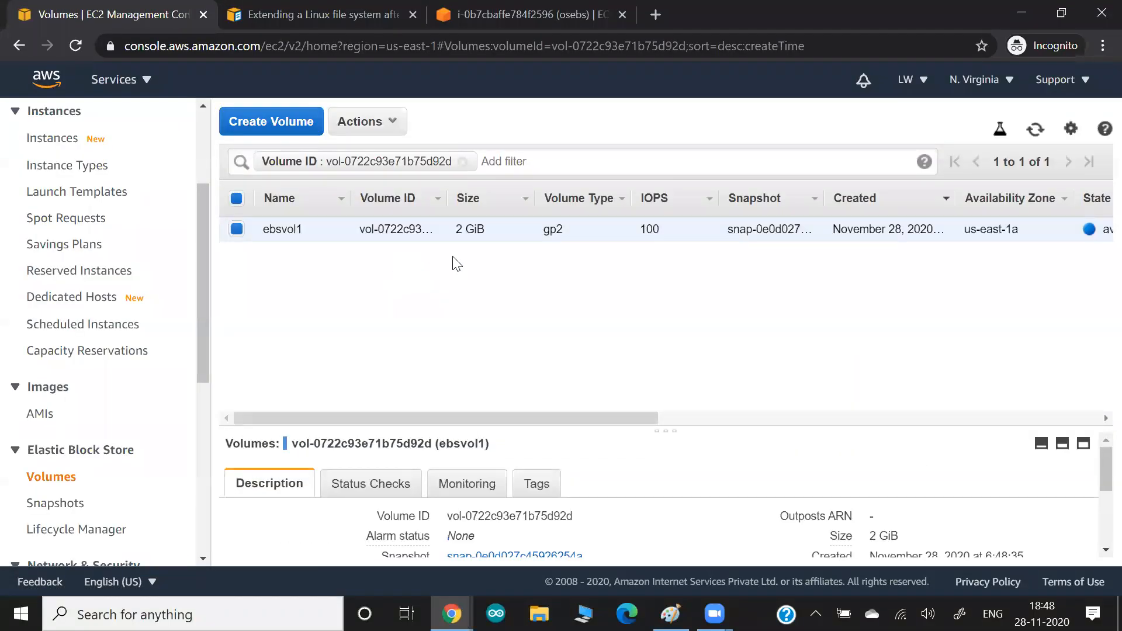
drag(999, 228, 1029, 228)
click(365, 124)
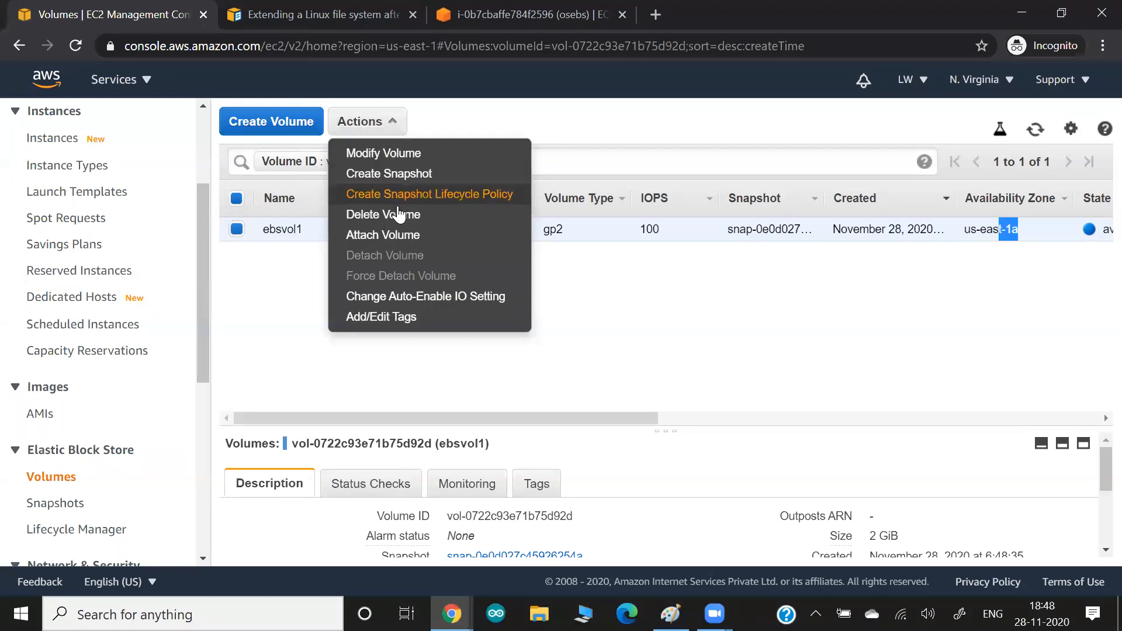
click(397, 234)
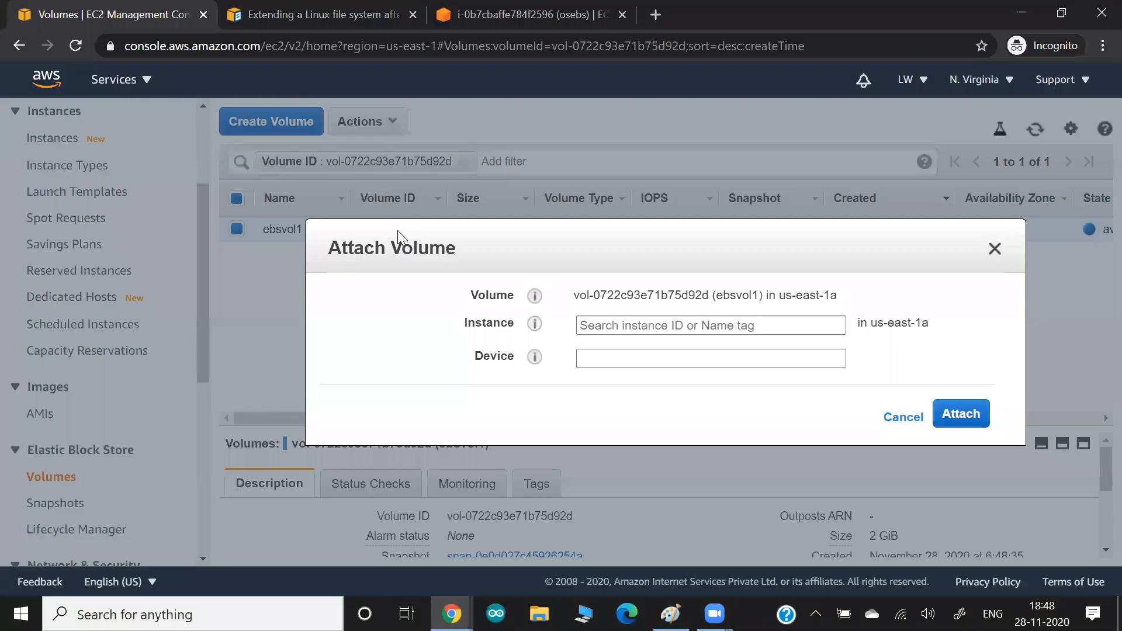
click(657, 326)
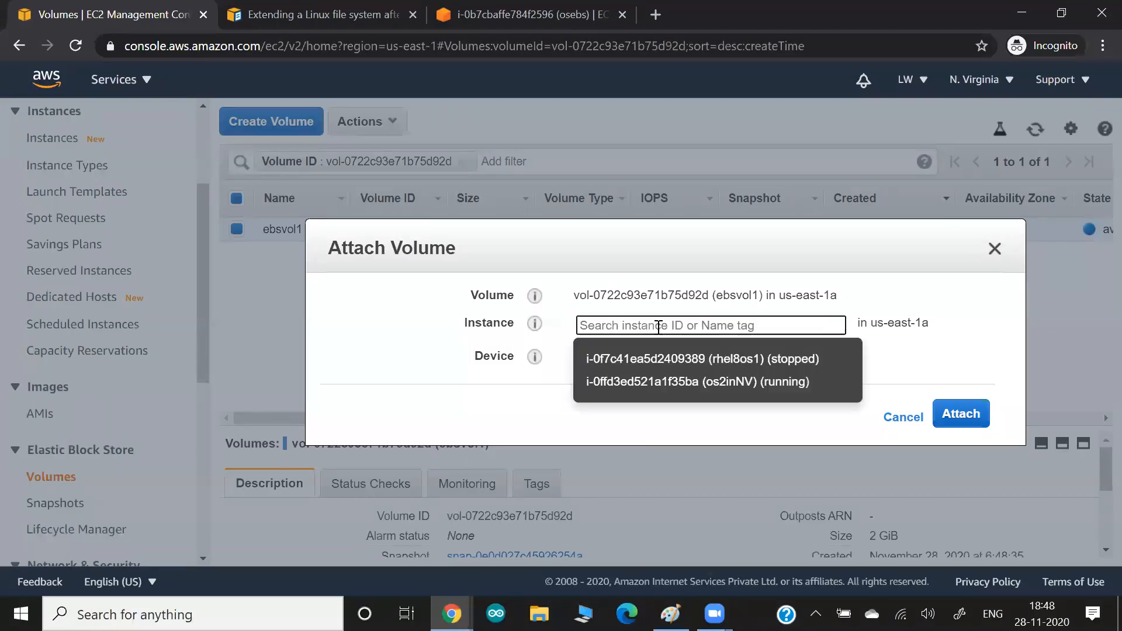
click(657, 381)
click(1057, 522)
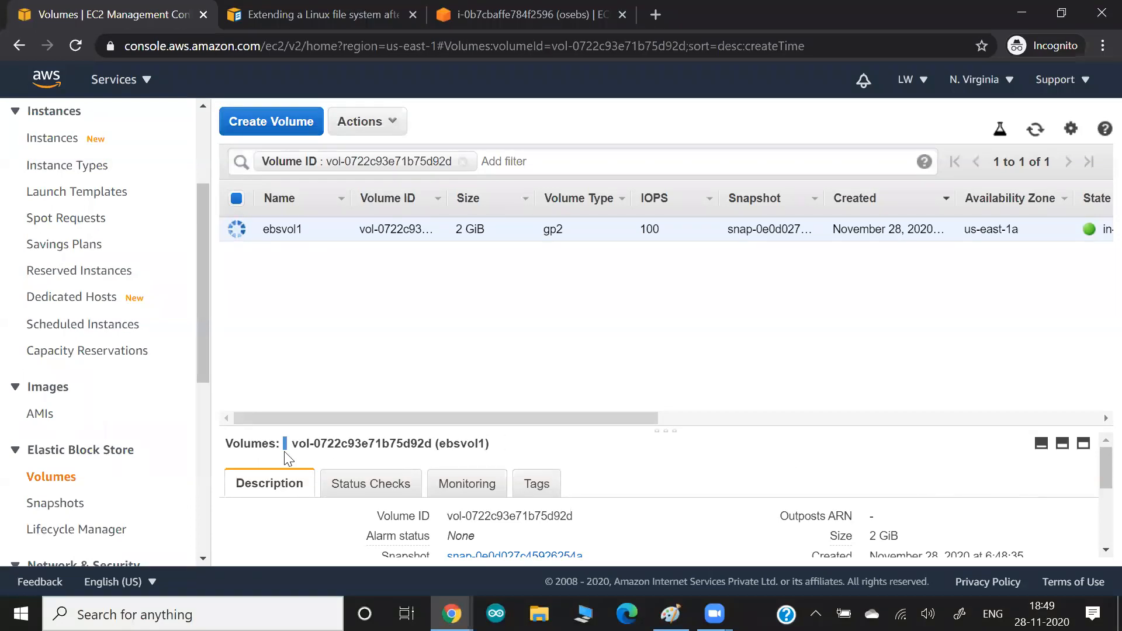
Connect to the os2inNV instance through EC2 Instance Connect as ec2-user
click(40, 140)
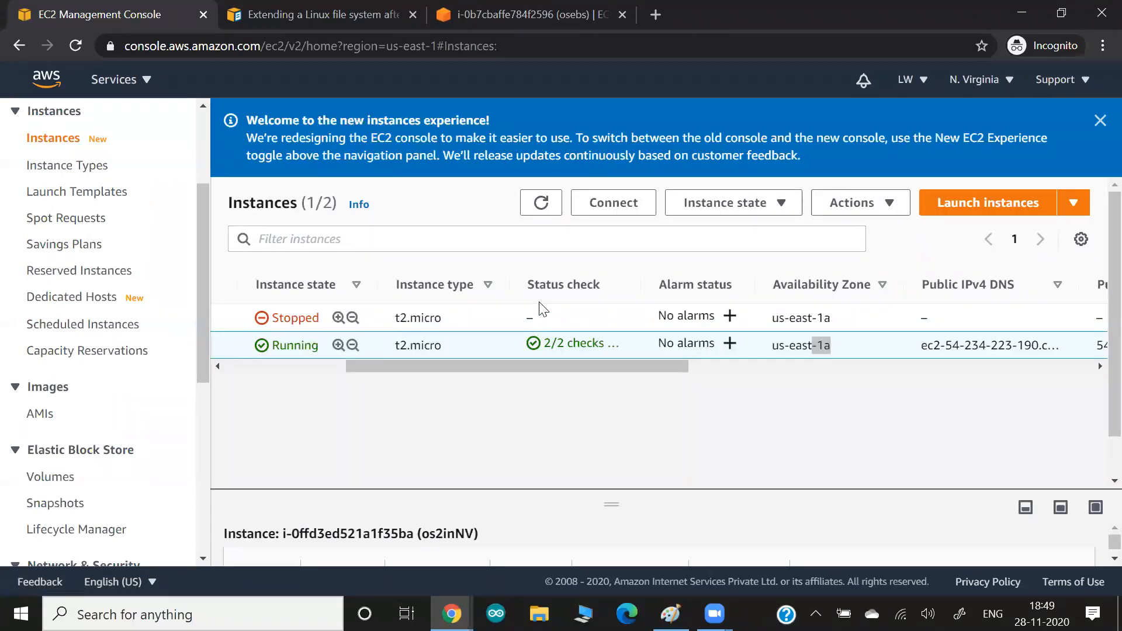
click(615, 206)
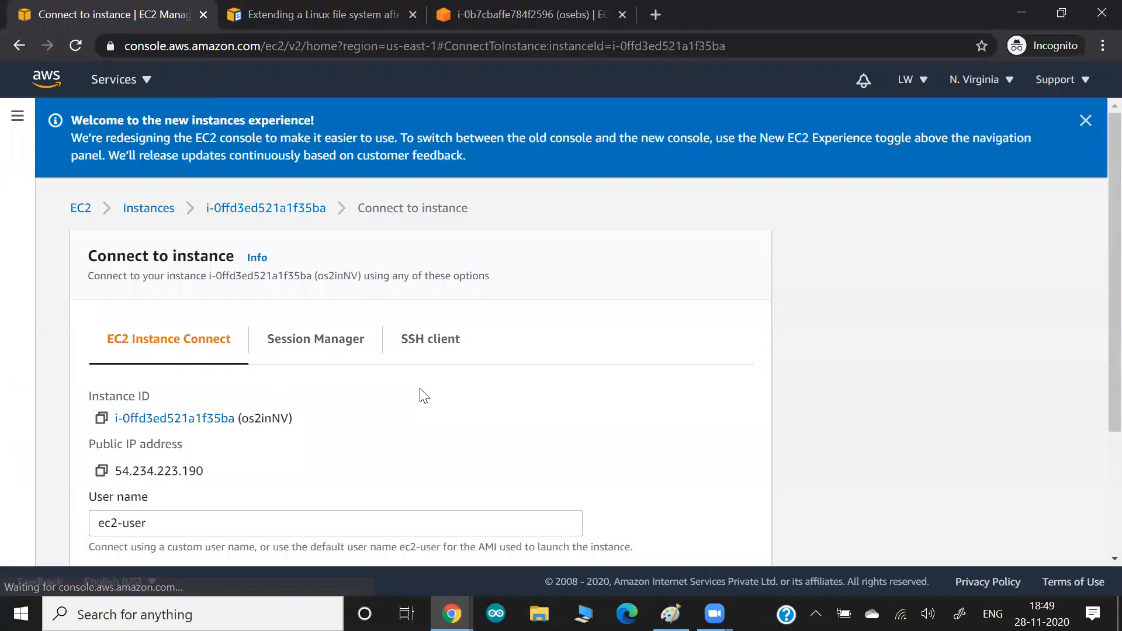
scroll(422, 395, down, 3)
click(727, 534)
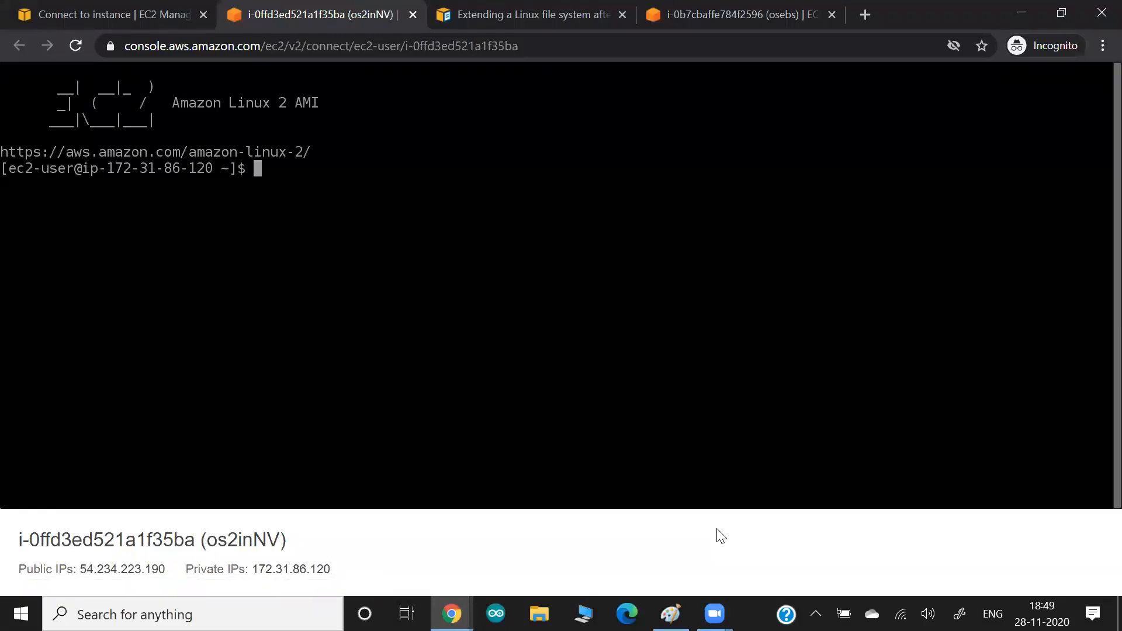
Become root with sudo su - and list the disks with fdisk -l to check the attached volume and its partition
text(sudo su -)
key(Return)
key(Return)
key(Return)
text(fdisk  -l)
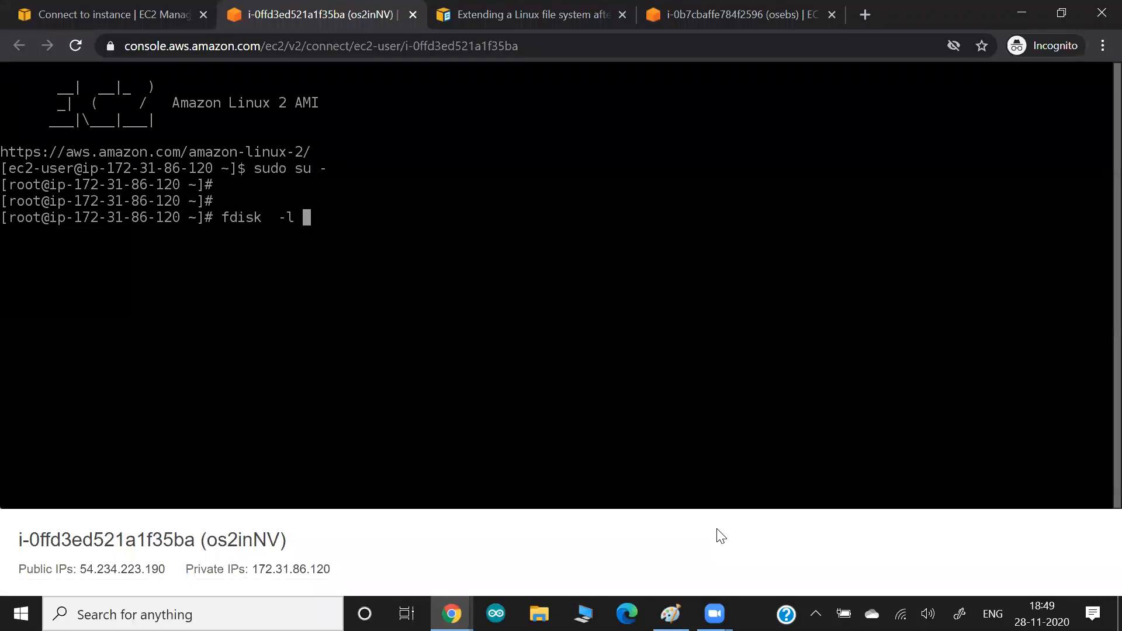
key(Return)
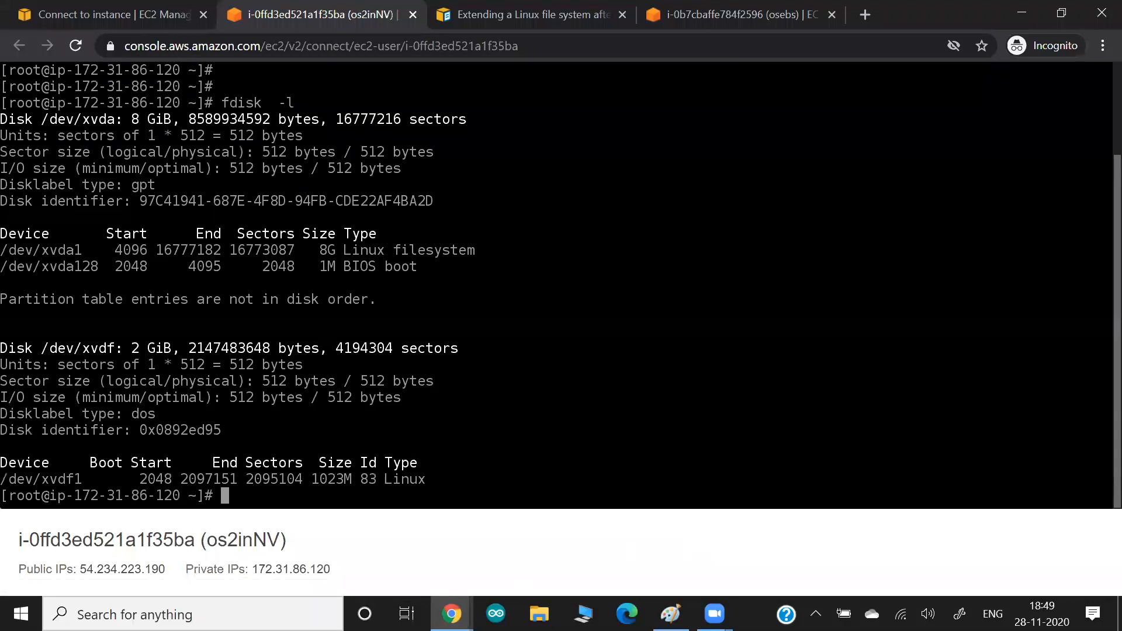
drag(57, 348, 194, 350)
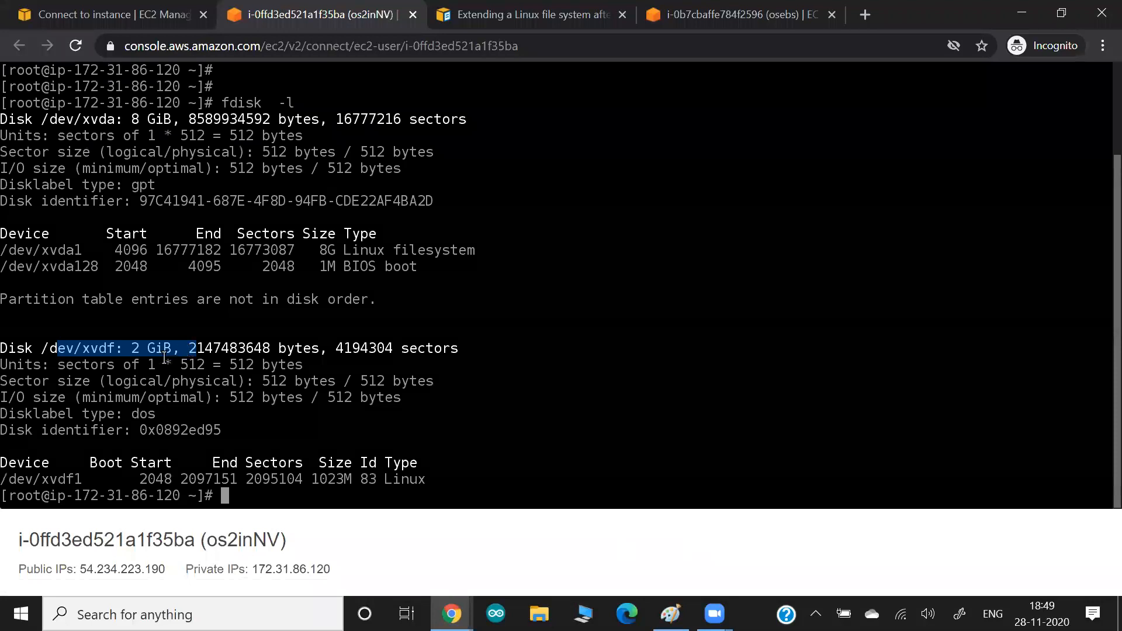
drag(51, 479, 126, 480)
Mount the partition /dev/xvdf1 on /mnt
text(mount  /dev/)
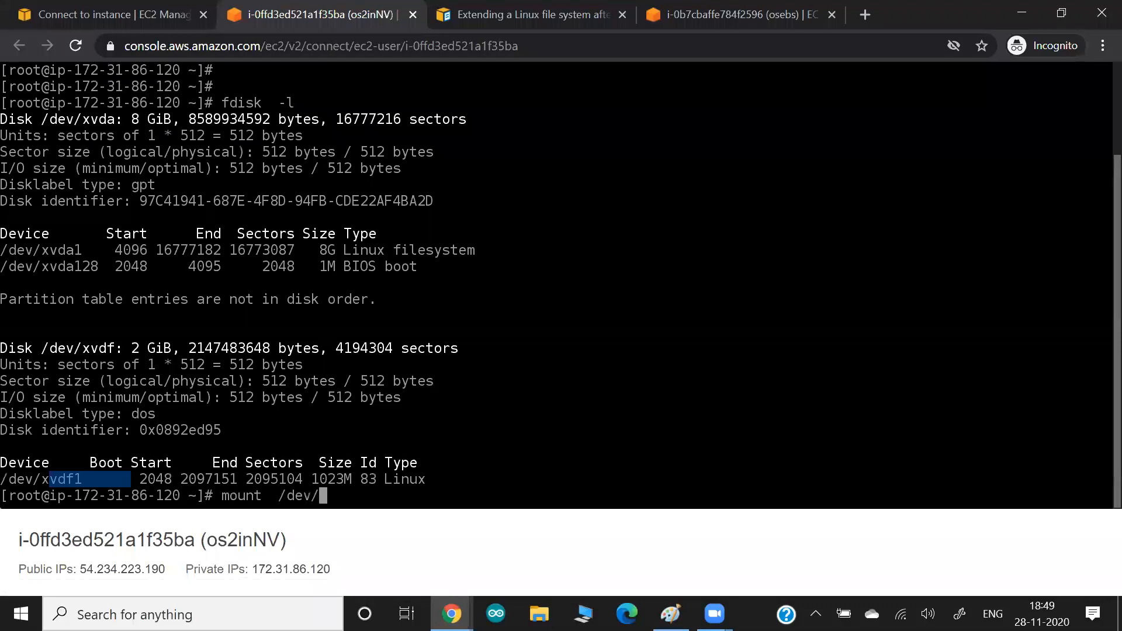
text(v)
key(BackSpace)
text(xvdf1  /mnt)
key(Return)
Change to /mnt, list its files and display the contents of lw.txt with cat
text(cd /mnt)
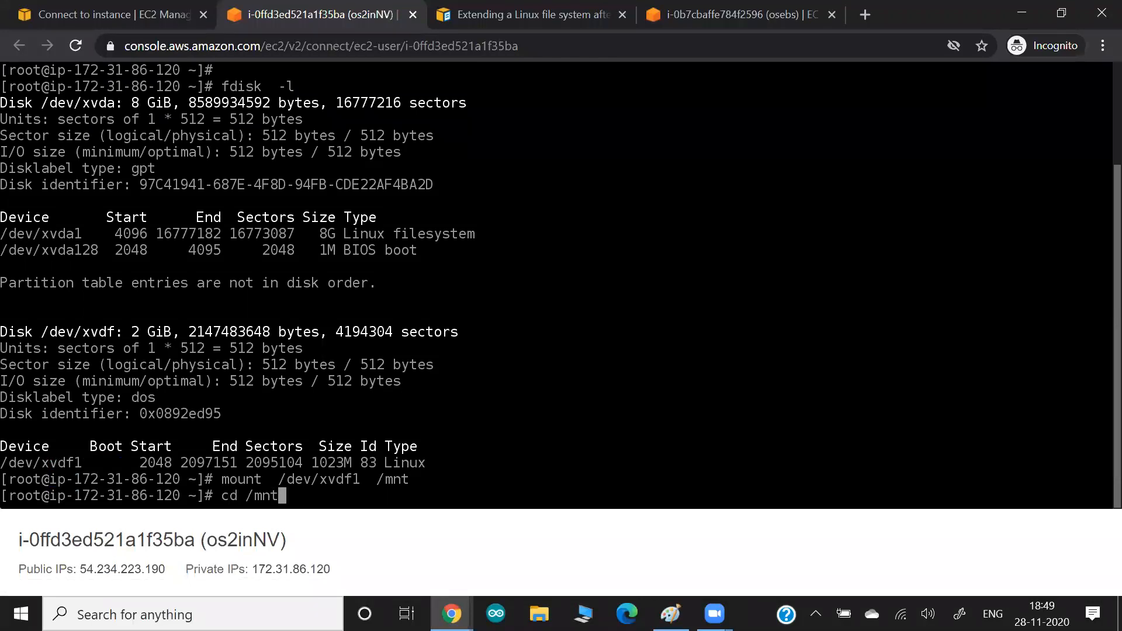
key(Return)
text(ls)
key(Return)
text(cat lw.txt)
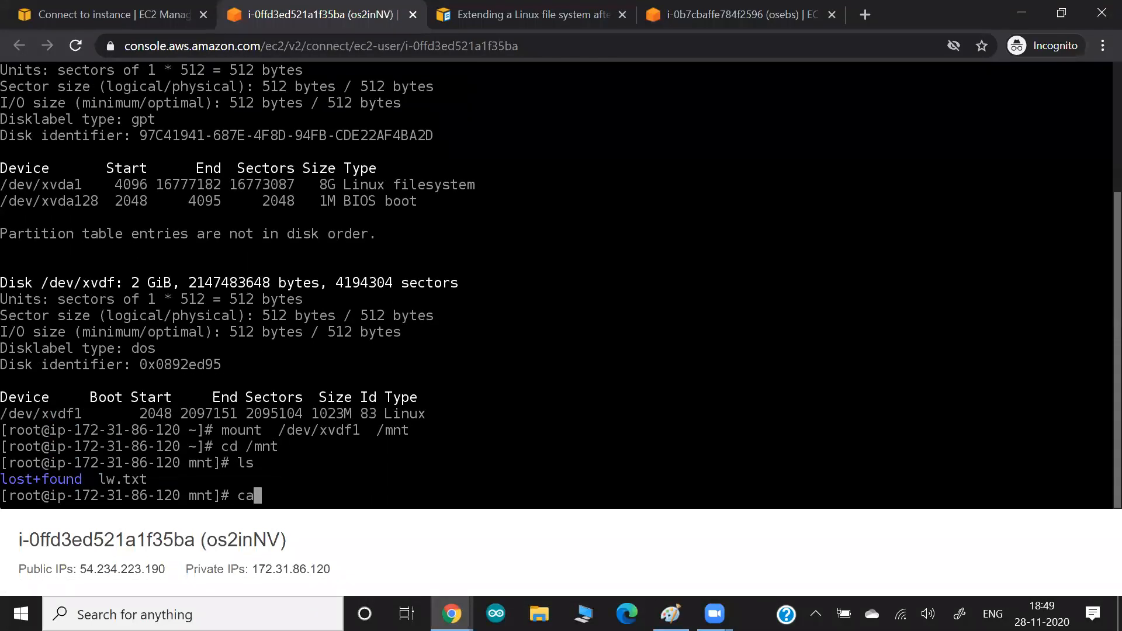
key(Return)
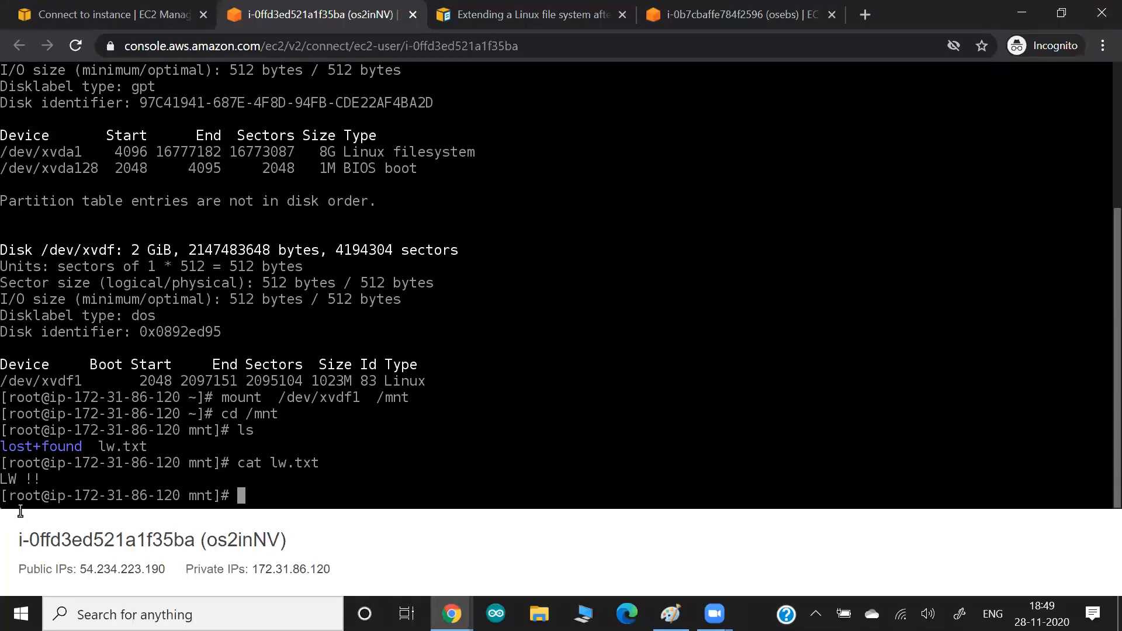
drag(74, 463, 296, 496)
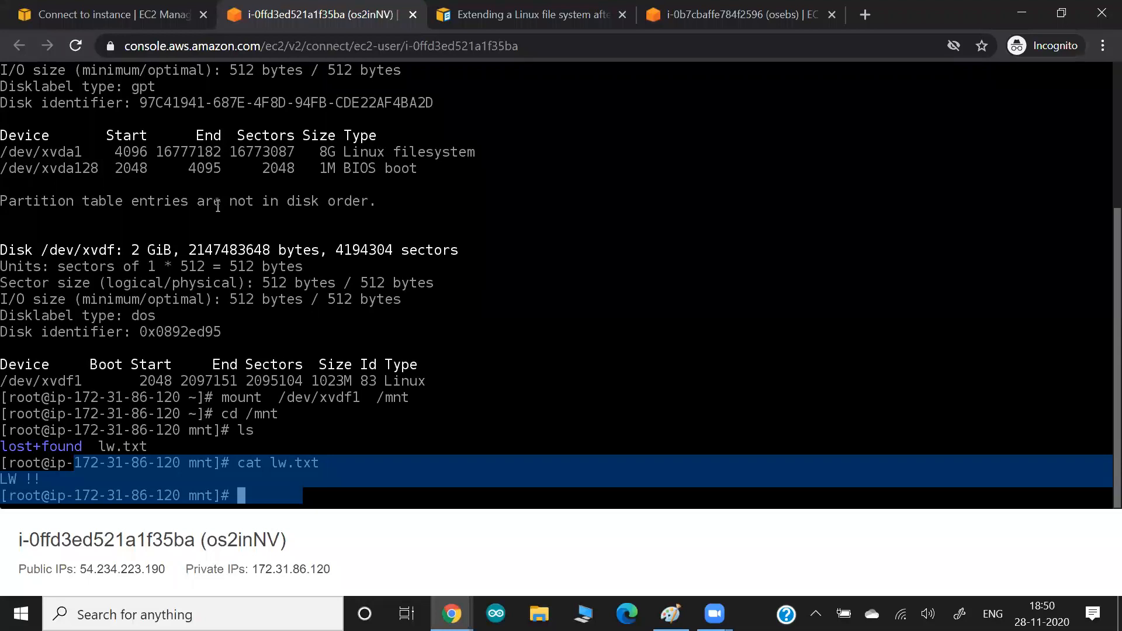
Leave the connection page for the N. Virginia instances list and glance at the cloning diagram in Paint
click(108, 15)
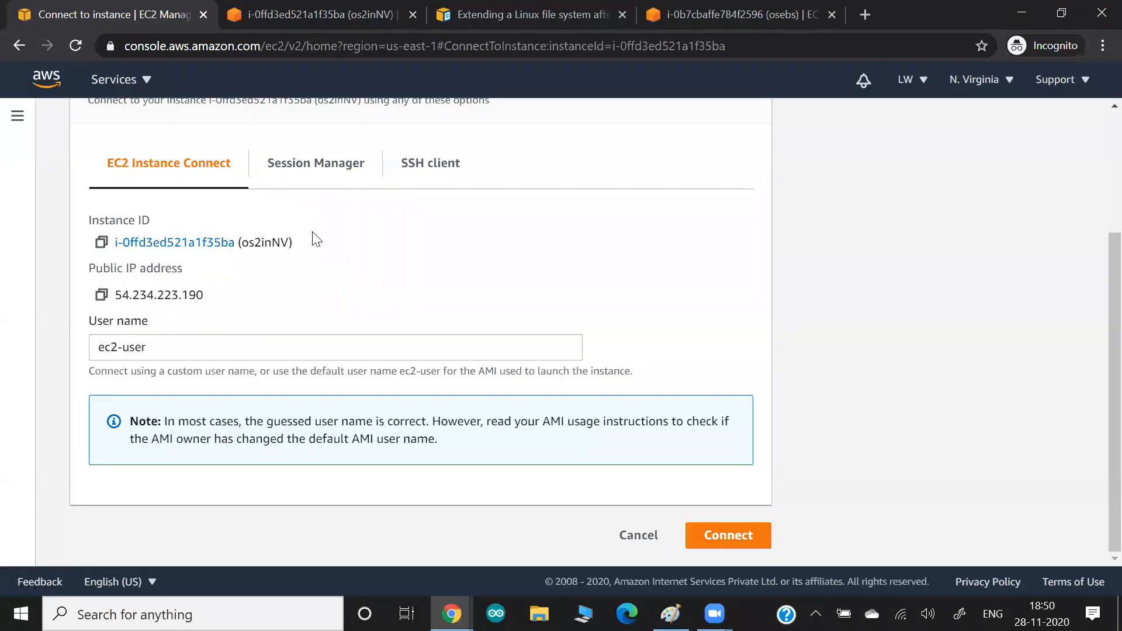
click(637, 536)
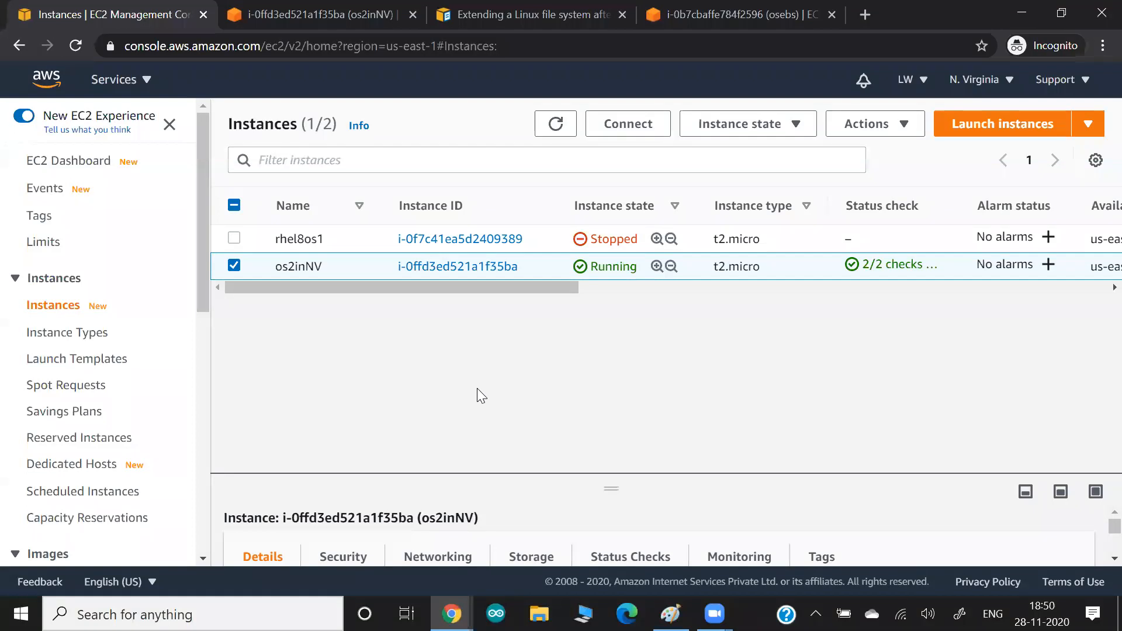
key(alt+Tab)
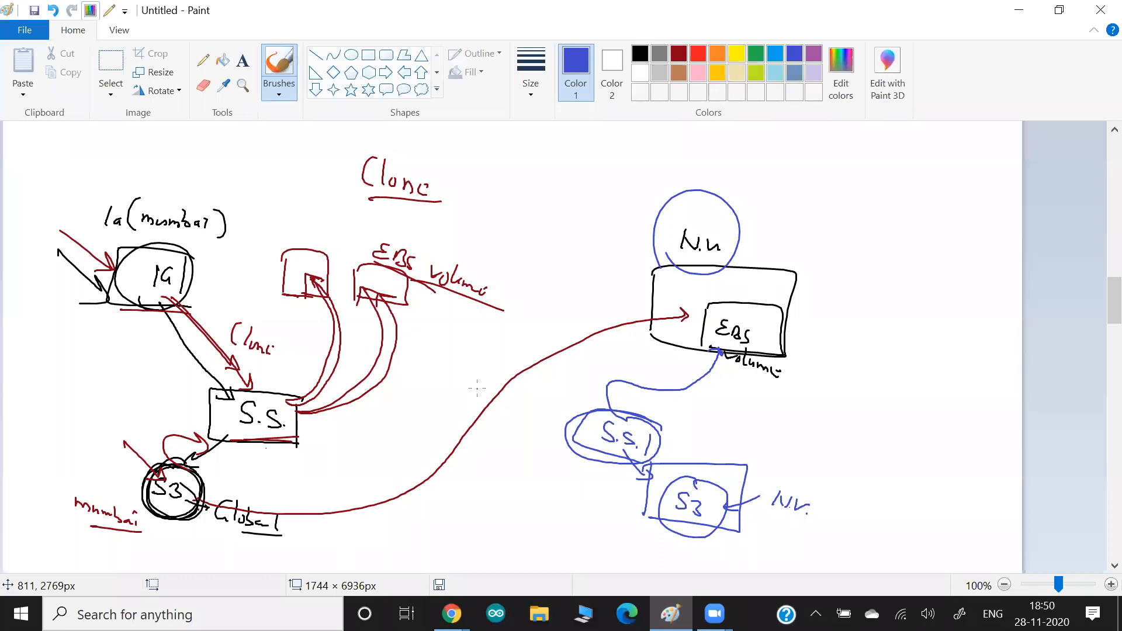
key(alt+Tab)
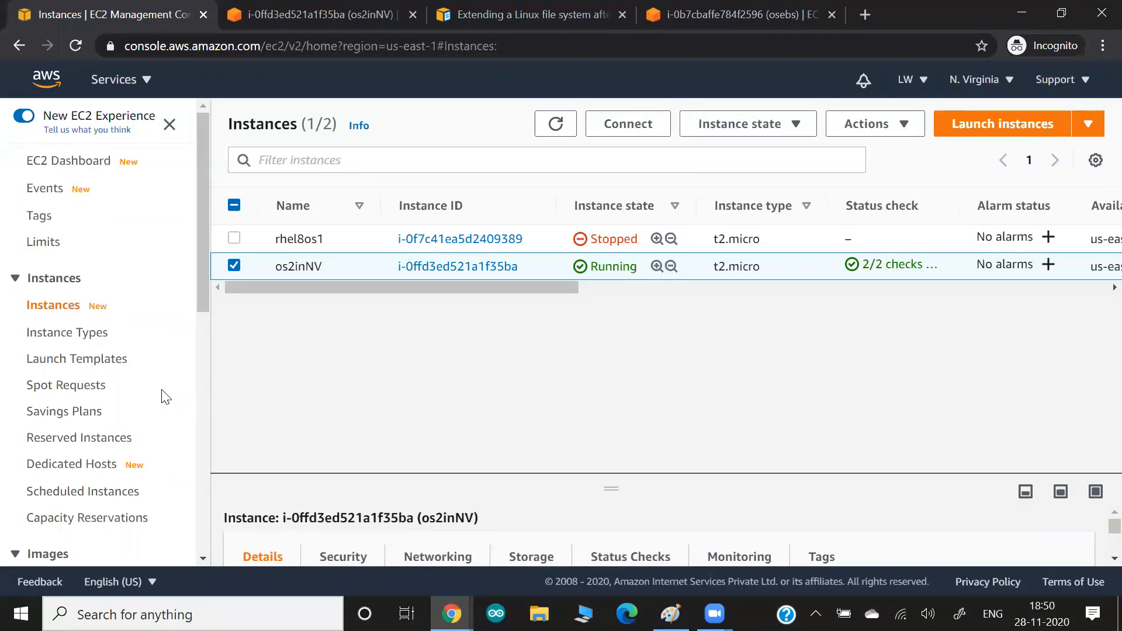
Switch the region to Asia Pacific (Mumbai), open its snapshots list and review the actions available for the snapshot
scroll(163, 393, down, 2)
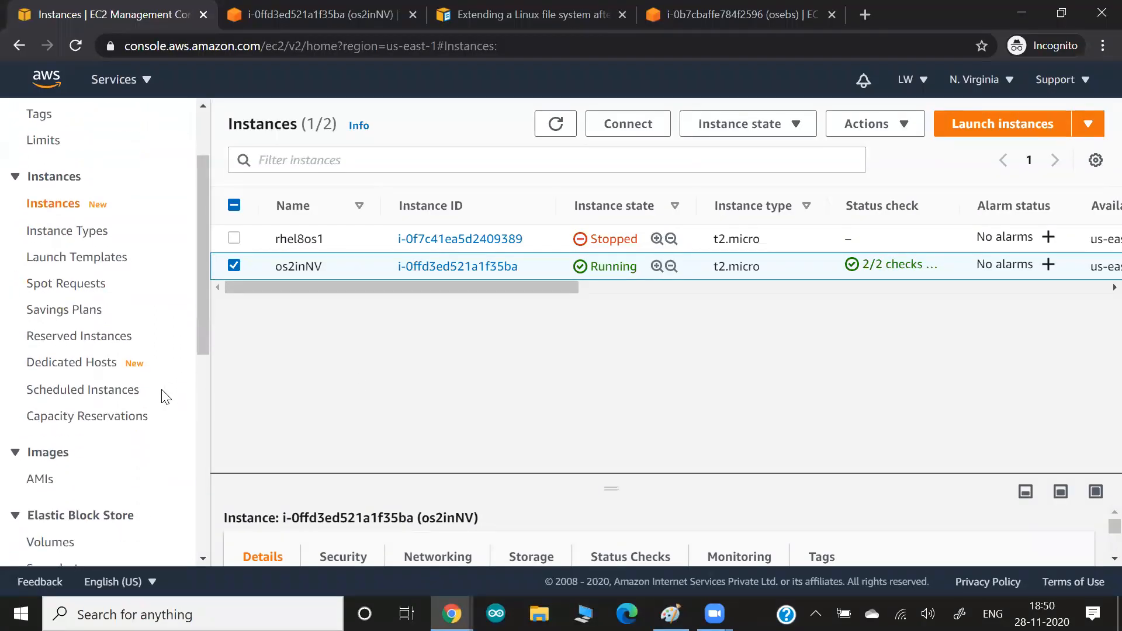
click(986, 83)
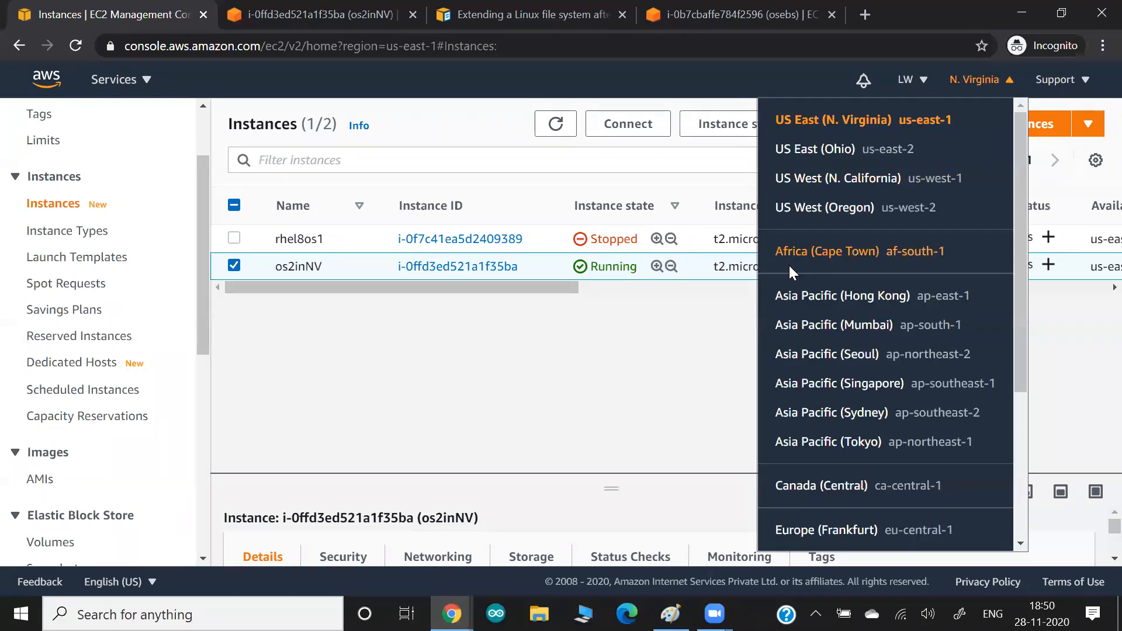
click(824, 324)
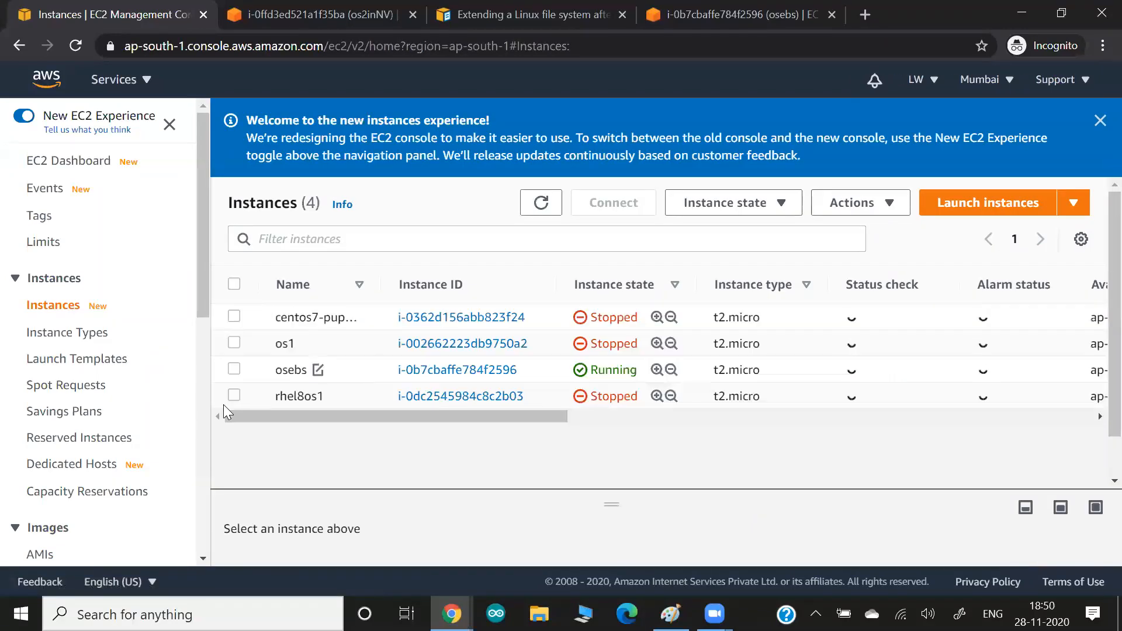
scroll(193, 432, down, 2)
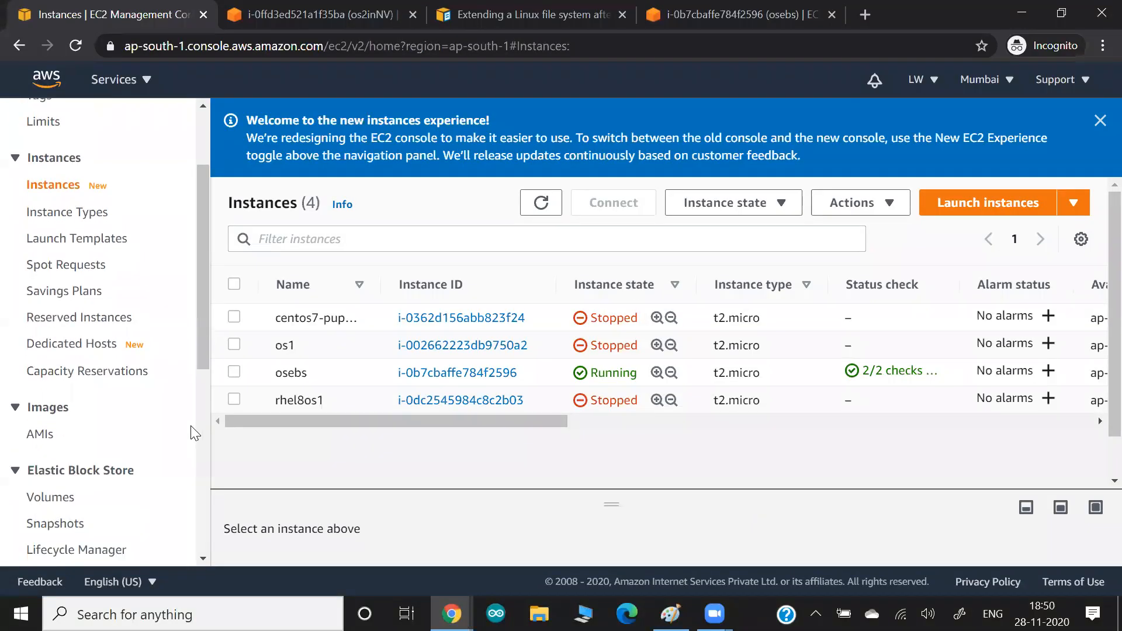
click(52, 524)
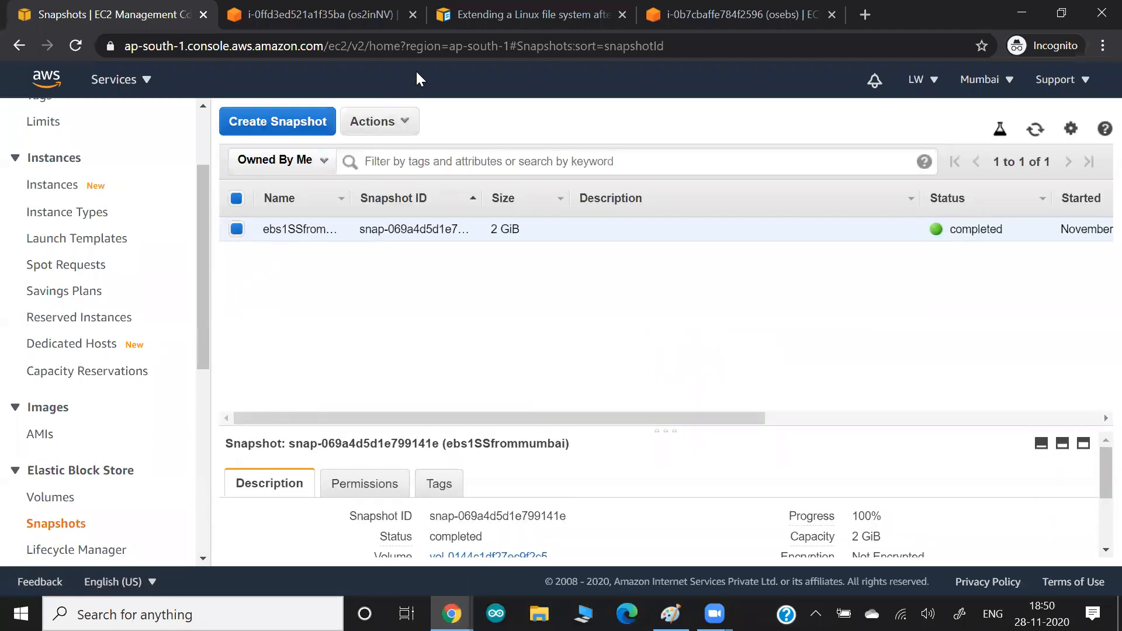
click(409, 122)
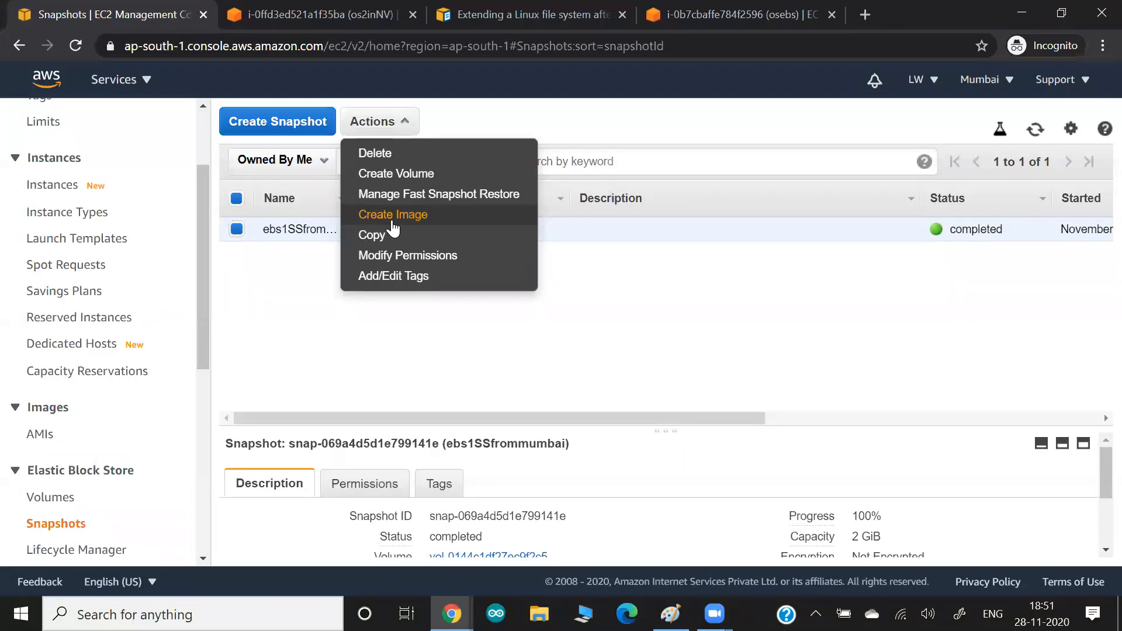
click(672, 296)
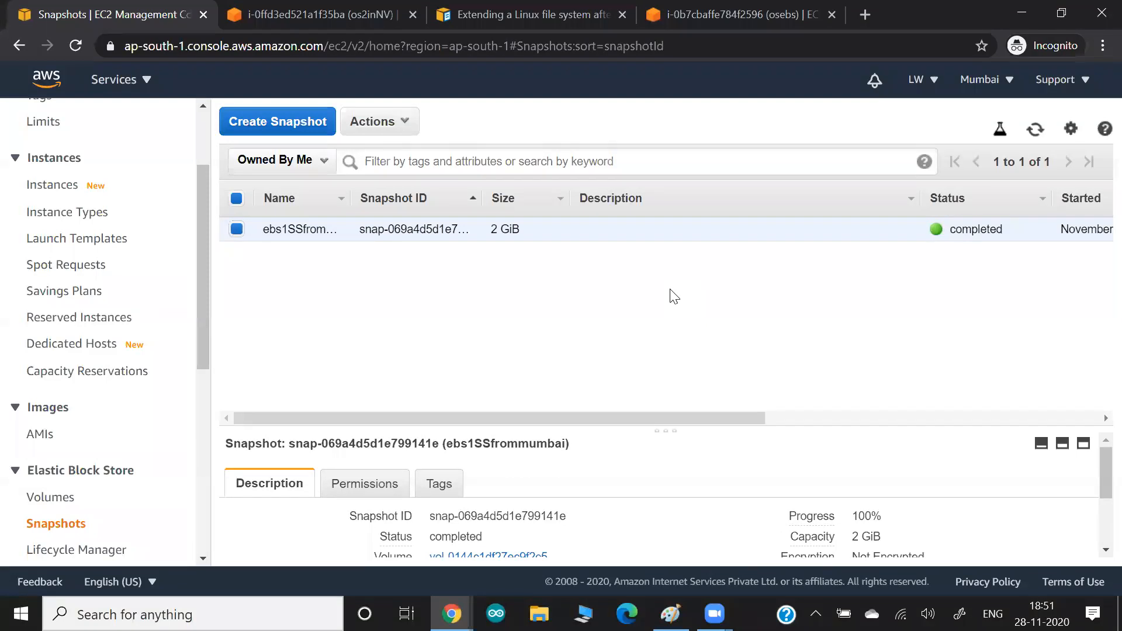
Switch to Paint and write "O.S. → EC2" in blue on a blank canvas area, underlining EC2
key(alt+Tab)
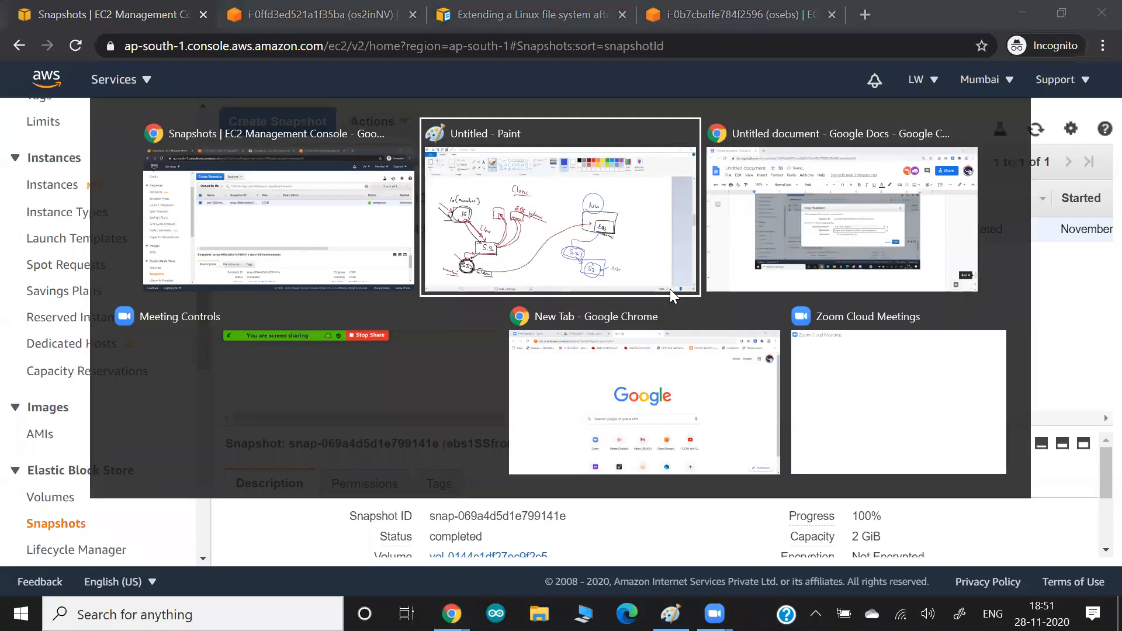
key(alt+Tab)
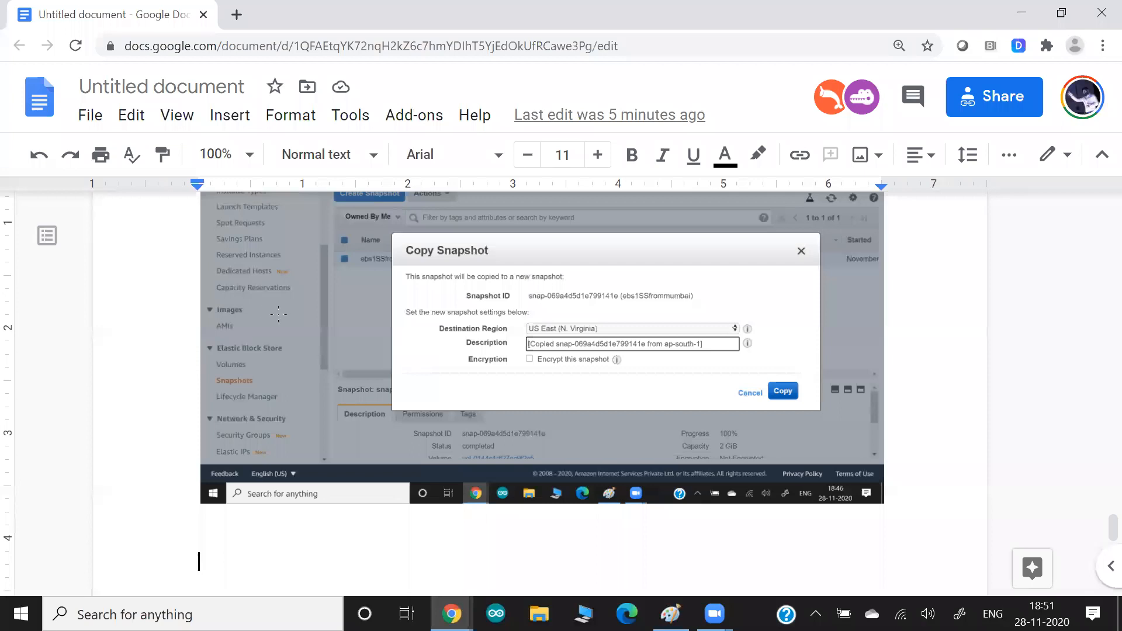
key(alt+Tab)
drag(279, 315, 314, 316)
drag(306, 311, 305, 320)
drag(338, 311, 341, 326)
drag(350, 317, 354, 328)
drag(368, 316, 378, 327)
drag(315, 336, 388, 341)
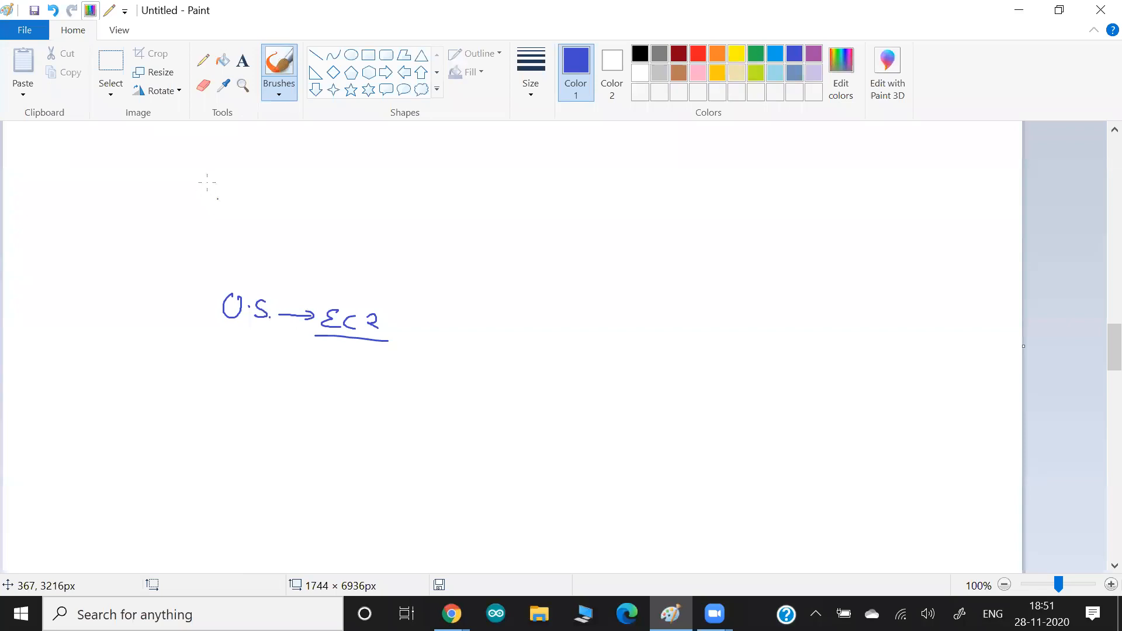
Write "AMI (Image)" in blue above the O.S. → EC2 note
drag(204, 205, 220, 205)
mouse_move(224, 204)
mouse_down()
mouse_move(231, 194)
mouse_move(240, 205)
mouse_up()
drag(246, 193, 255, 207)
mouse_move(267, 179)
mouse_down()
mouse_move(279, 170)
mouse_move(270, 217)
mouse_move(292, 211)
mouse_up()
mouse_move(300, 210)
mouse_down()
mouse_move(334, 212)
mouse_move(339, 247)
mouse_up()
drag(356, 202, 360, 230)
drag(343, 215, 350, 221)
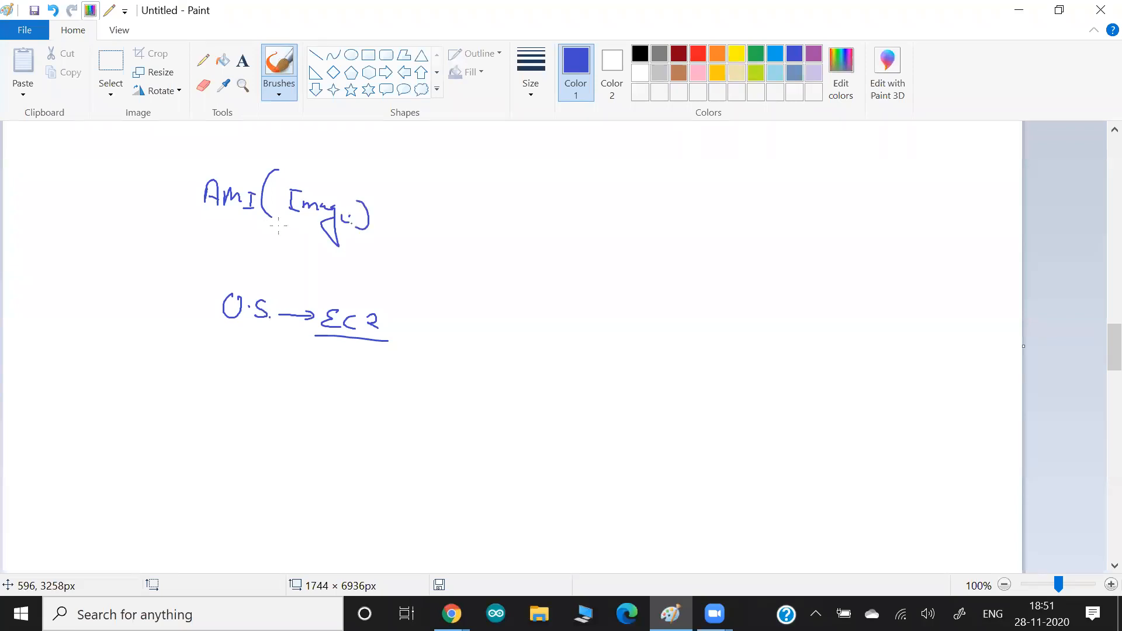
Draw a blue arrow from AMI (Image) down to EC2 and frame AMI (Image) with a dark red box
drag(278, 224, 355, 304)
drag(345, 303, 351, 297)
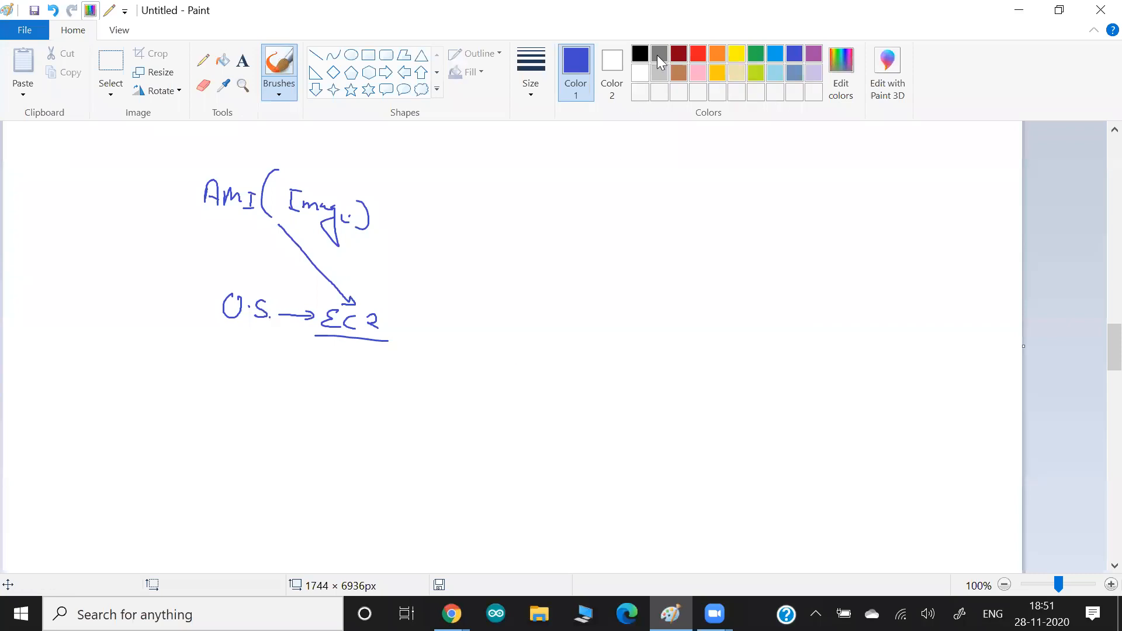
click(678, 55)
mouse_move(197, 221)
mouse_down()
mouse_move(188, 163)
mouse_move(267, 166)
mouse_move(391, 237)
mouse_move(205, 228)
mouse_up()
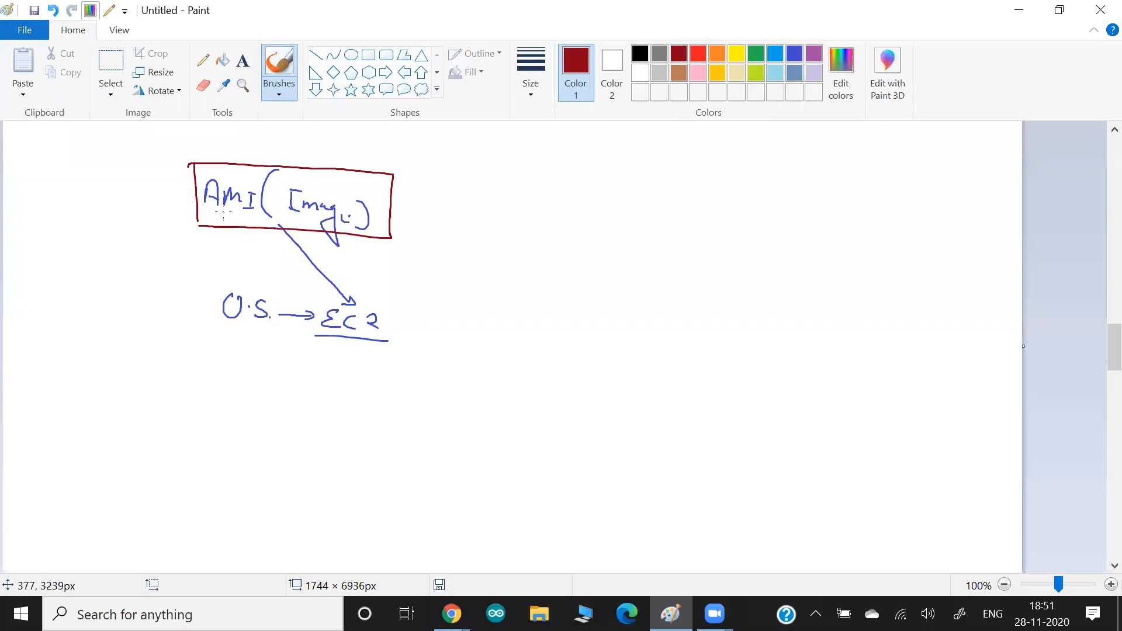
Switch to the AWS console, open the EC2 launch instance wizard and browse the AWS Marketplace AMIs and product categories
key(alt+Tab)
key(alt+Tab)
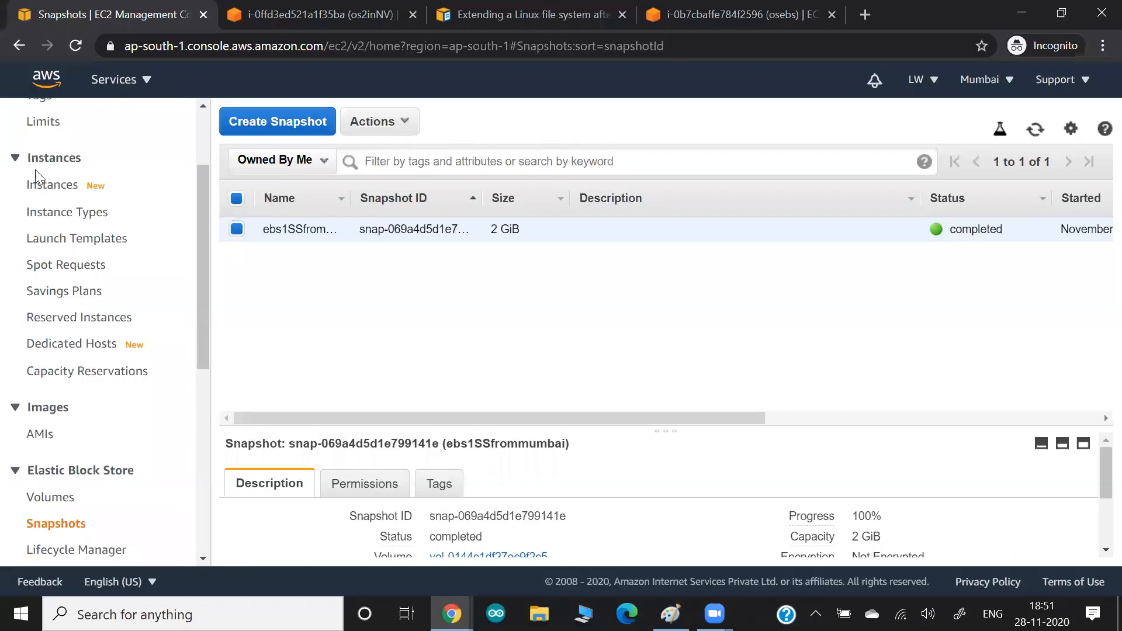
click(55, 190)
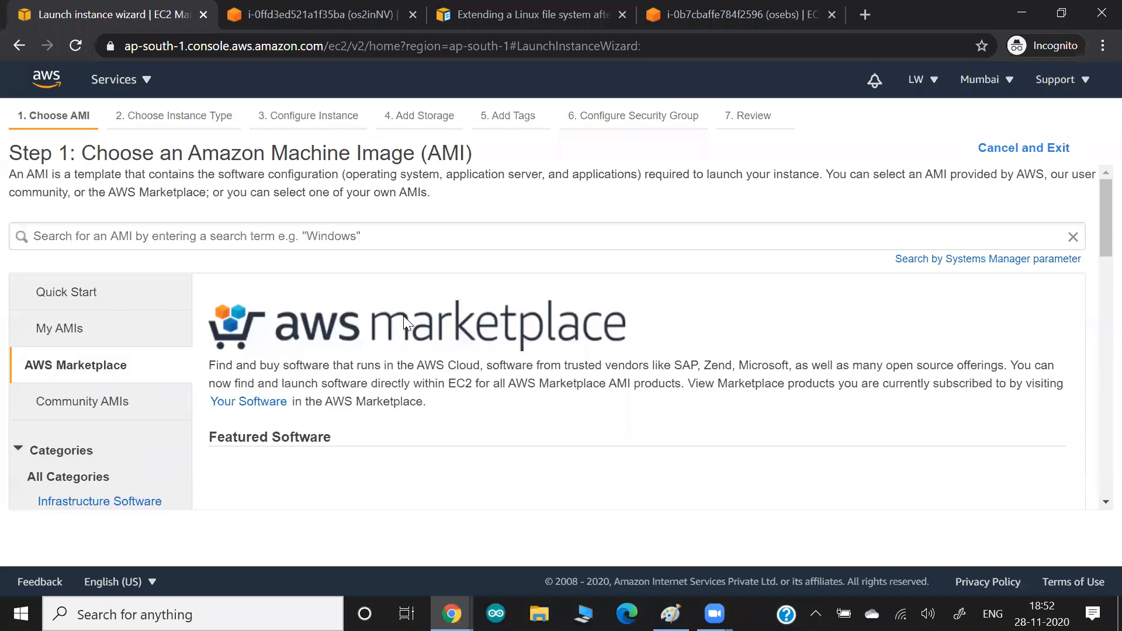
scroll(544, 327, down, 6)
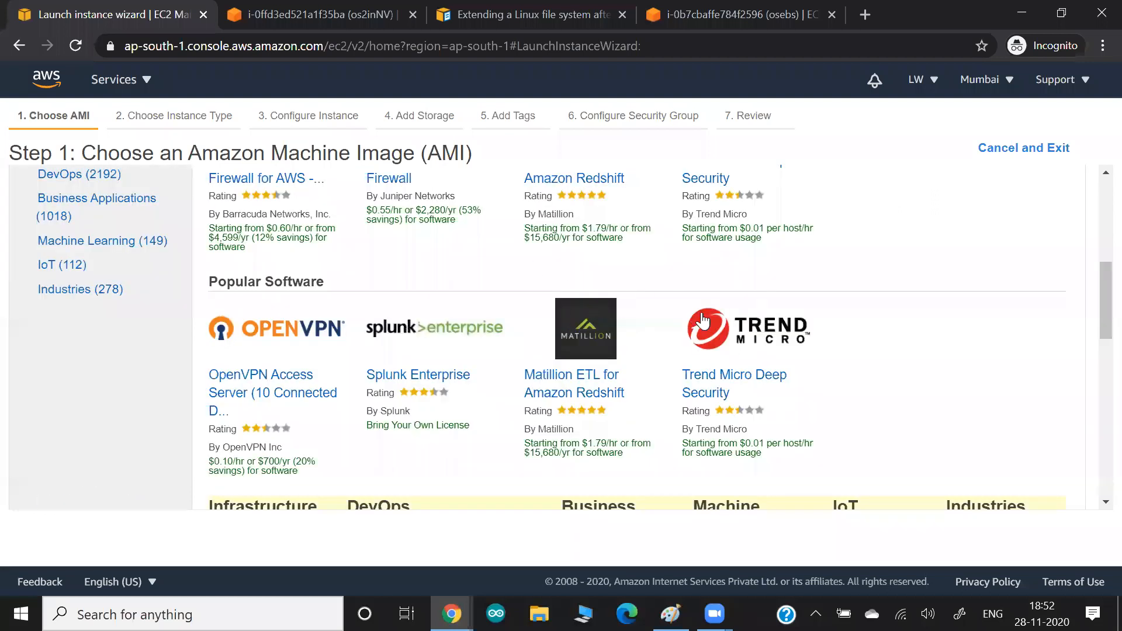
scroll(566, 370, down, 1)
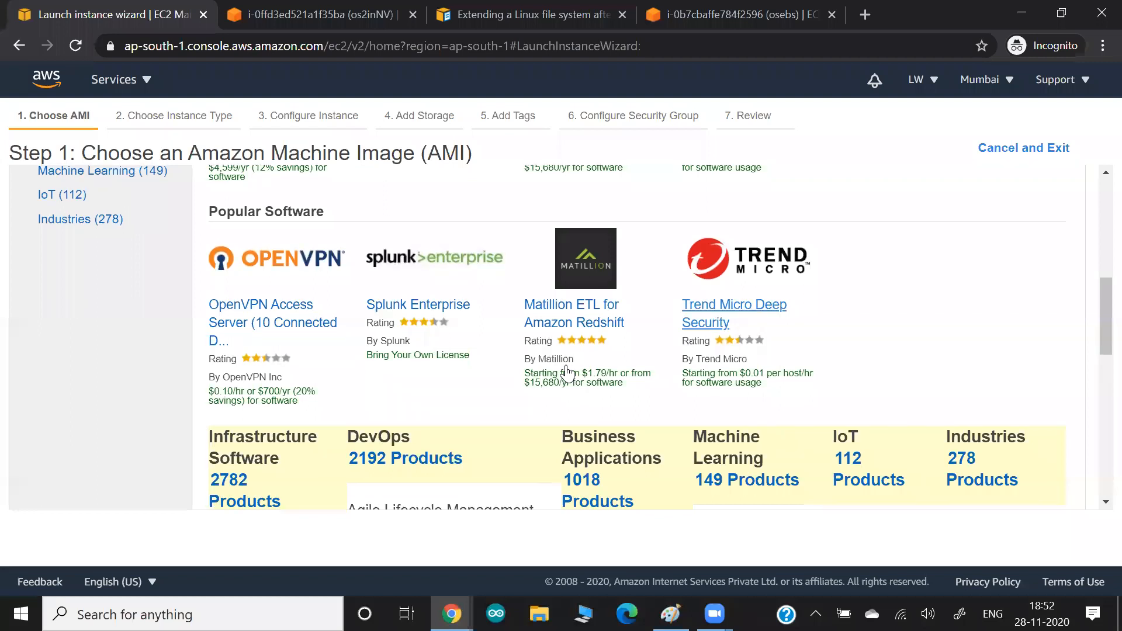
scroll(565, 370, down, 5)
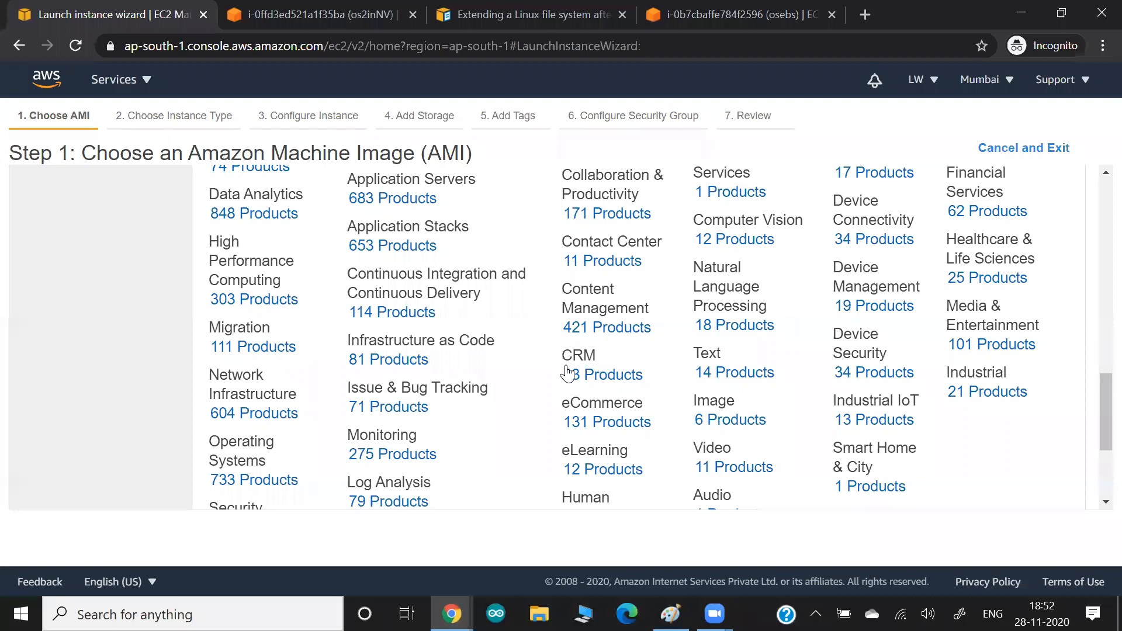
scroll(566, 369, up, 6)
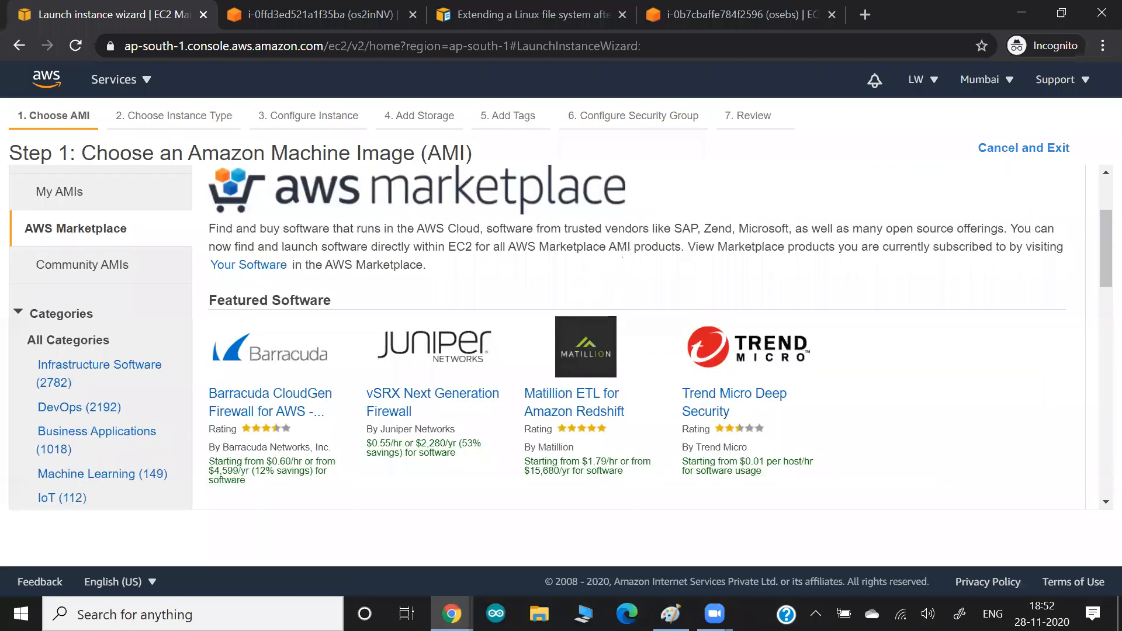
Switch to Paint, draw a blue arrow into the circled EC2 and write "Conf HTTPD" beside it, underlining HTTPD
key(alt+Tab)
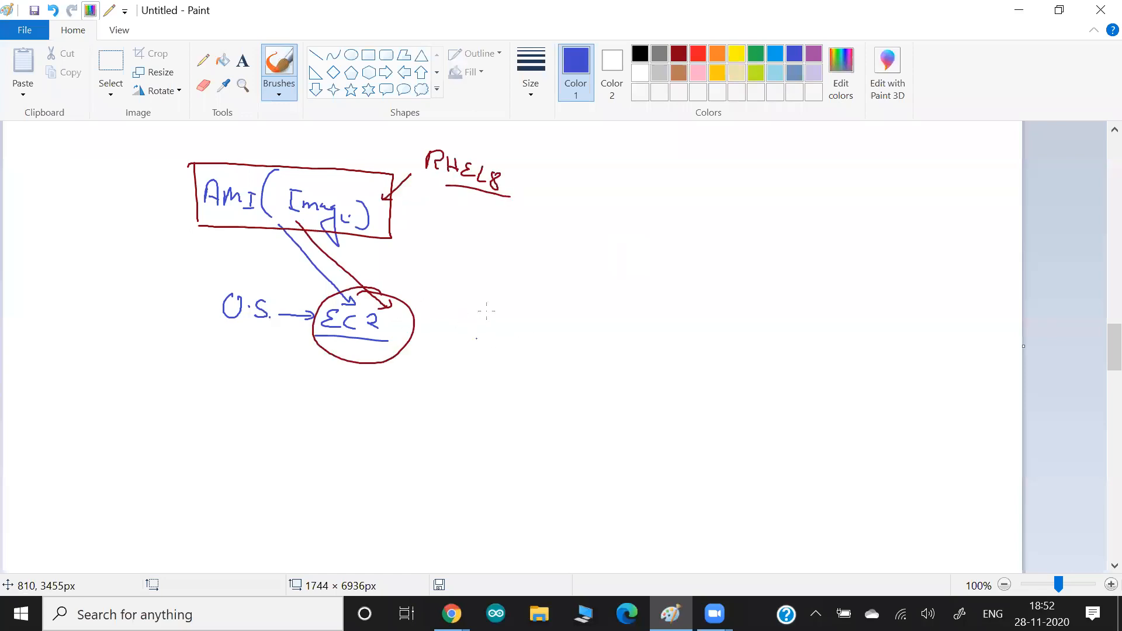
drag(450, 314, 399, 322)
drag(487, 300, 480, 324)
drag(490, 322, 507, 322)
drag(521, 302, 509, 326)
drag(507, 317, 518, 322)
drag(559, 312, 558, 331)
mouse_move(574, 315)
mouse_down()
mouse_move(572, 330)
mouse_move(574, 320)
mouse_up()
drag(578, 320, 590, 319)
drag(584, 320, 583, 330)
drag(592, 321, 602, 319)
drag(596, 320, 606, 343)
drag(606, 329, 623, 345)
drag(576, 347, 632, 353)
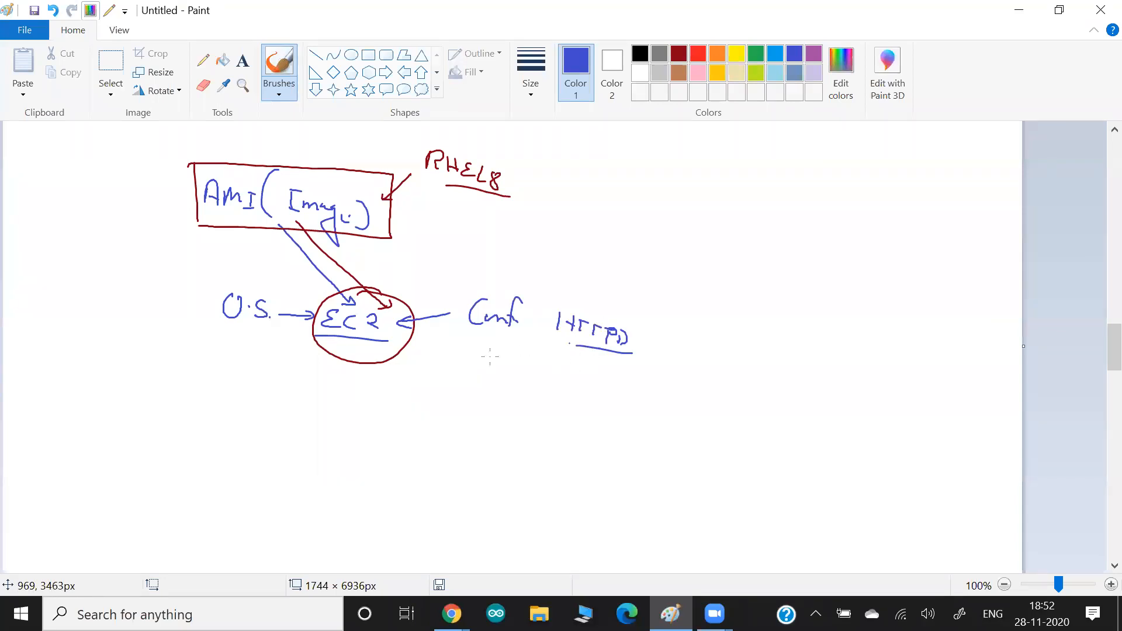
Write "Php" and an underlined "Code" in blue below Conf, with a small downward arrow beneath them
drag(490, 351, 489, 361)
drag(506, 348, 515, 365)
drag(519, 358, 522, 370)
drag(494, 391, 490, 411)
drag(494, 402, 505, 410)
mouse_move(514, 395)
mouse_down()
mouse_move(507, 411)
mouse_move(535, 416)
mouse_up()
drag(495, 422, 540, 429)
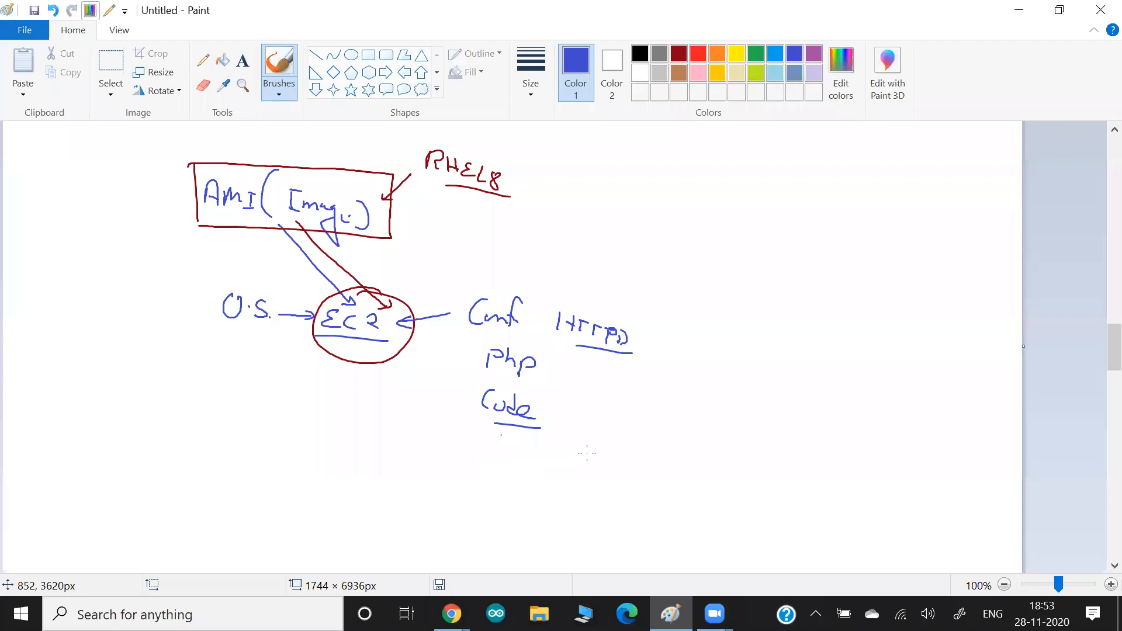
drag(500, 436, 498, 449)
drag(504, 461, 486, 473)
drag(487, 465, 506, 471)
Underline EC2 and Php in bright red
drag(347, 349, 430, 350)
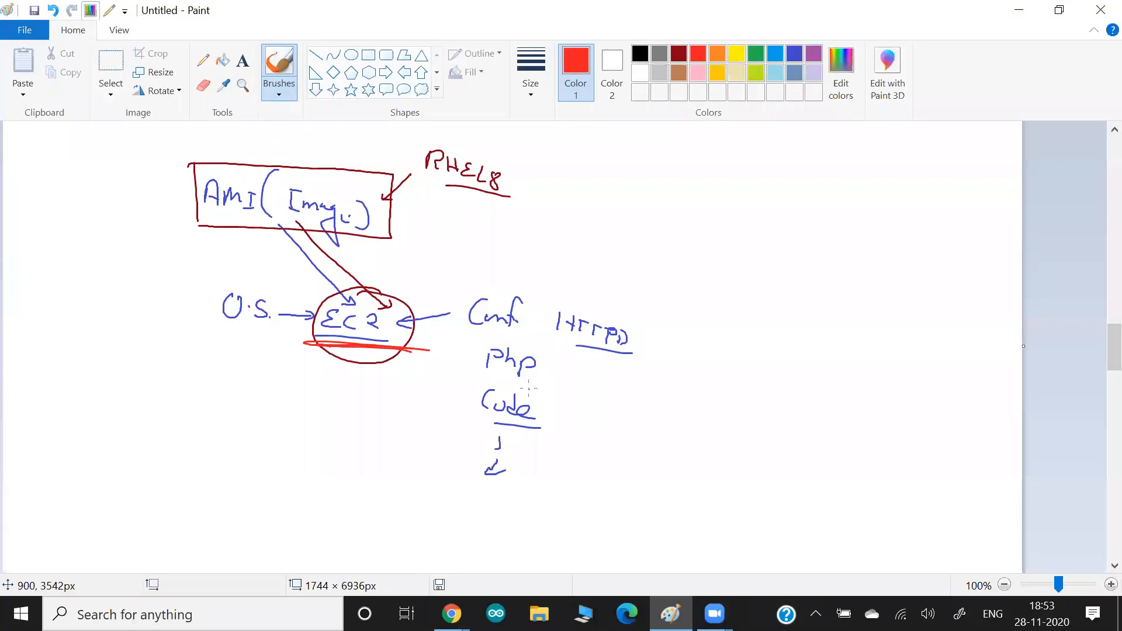
drag(482, 379, 567, 391)
drag(496, 386, 565, 394)
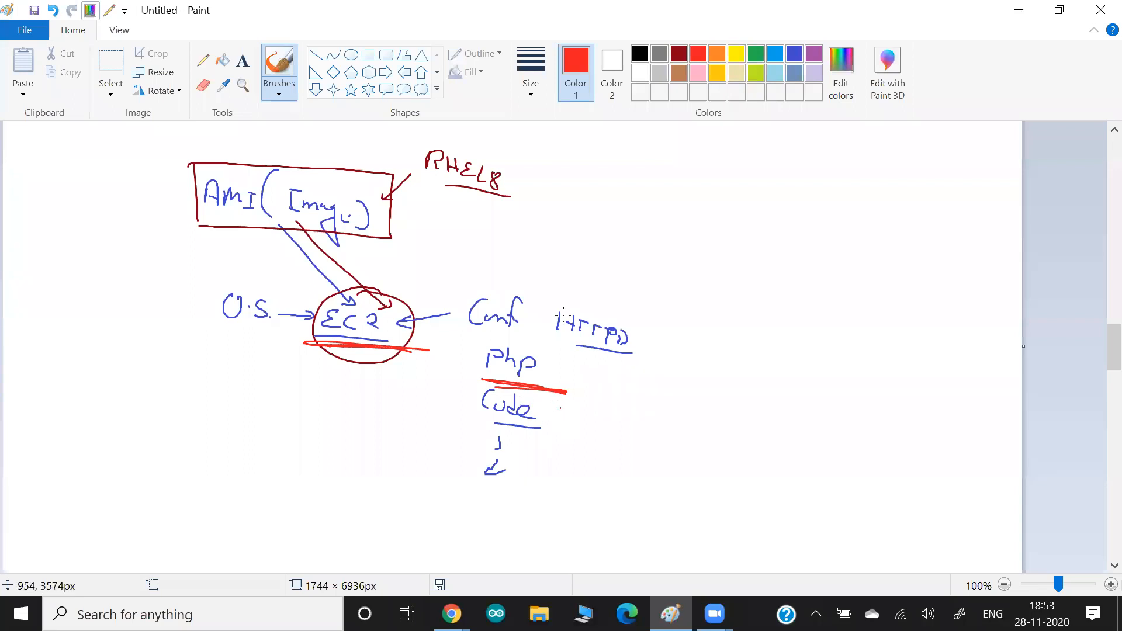
Enclose EC2 and its configuration notes in a large black ellipse and label it with an arrow and an underlined "Env"
click(640, 53)
mouse_move(622, 299)
mouse_down()
mouse_move(421, 270)
mouse_move(304, 324)
mouse_move(501, 489)
mouse_move(665, 408)
mouse_up()
drag(660, 333, 588, 290)
drag(673, 308, 640, 324)
mouse_move(704, 286)
mouse_down()
mouse_move(681, 312)
mouse_move(729, 308)
mouse_move(731, 328)
mouse_up()
drag(713, 331, 724, 334)
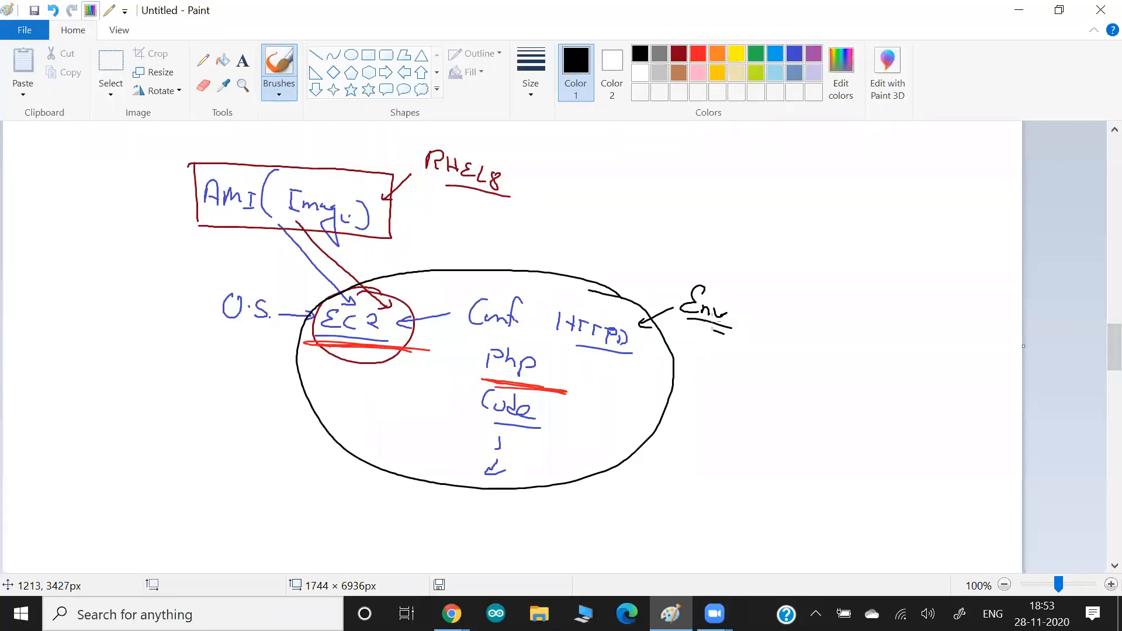
Draw an orange arrow from AMI (Image) to EC2 and underline HTTPD, Php, Code and the marks below them in orange
click(721, 52)
drag(258, 234, 322, 314)
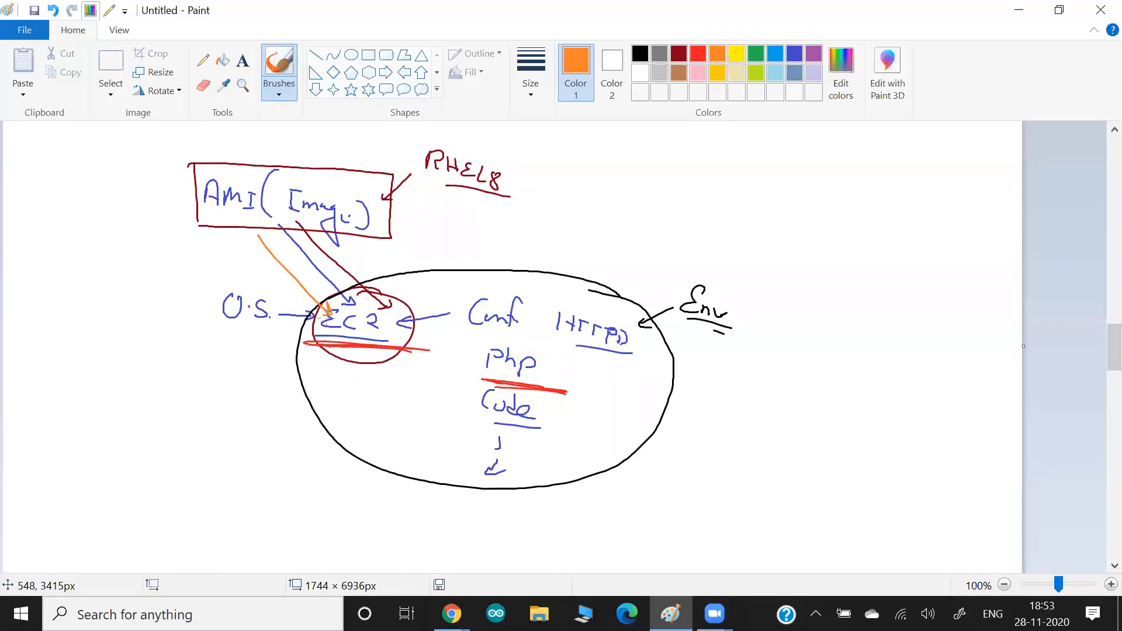
drag(630, 351, 533, 344)
drag(566, 391, 493, 385)
mouse_move(540, 427)
mouse_down()
mouse_move(497, 424)
mouse_move(502, 443)
mouse_up()
drag(529, 465, 507, 462)
drag(516, 477, 500, 475)
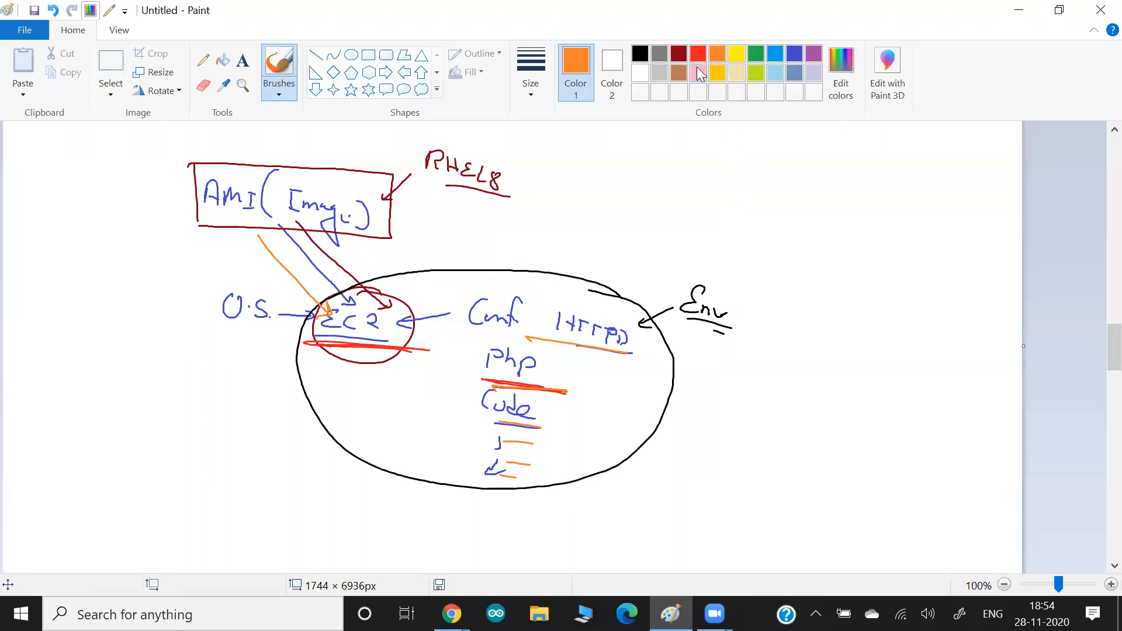
In dark red, underline RHEL8 and EC2, add another AMI-to-EC2 arrow, and point arrows at Conf, Php, Code and the marks below
click(678, 54)
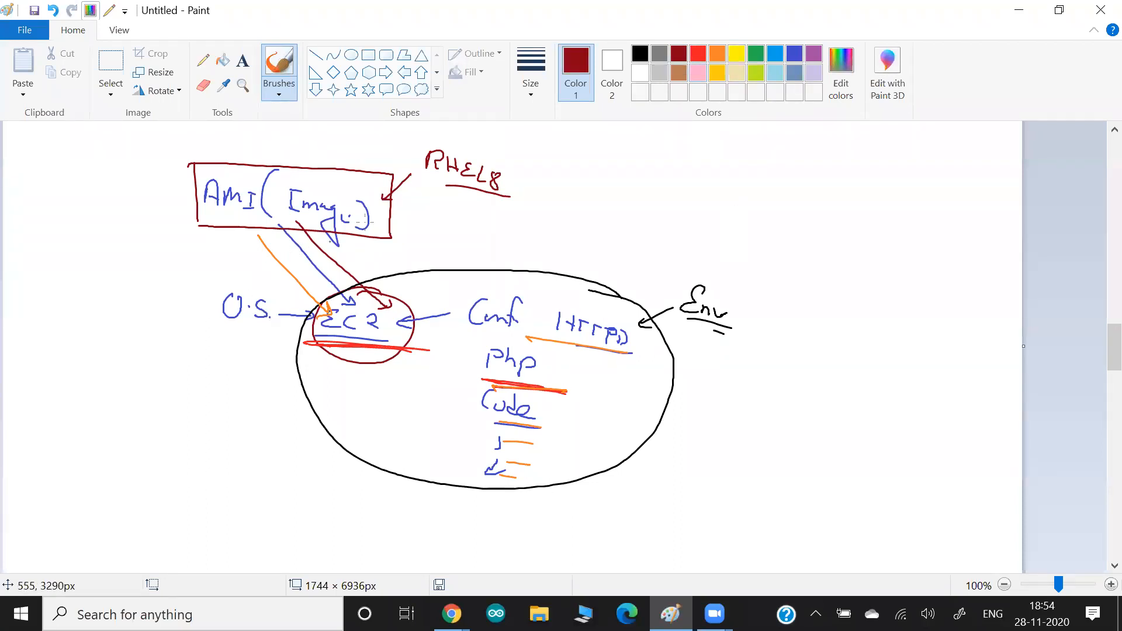
drag(497, 204, 429, 188)
drag(436, 187, 504, 200)
drag(309, 222, 371, 304)
mouse_move(370, 349)
mouse_down()
mouse_move(332, 346)
mouse_move(416, 352)
mouse_up()
drag(449, 265, 471, 306)
drag(464, 349, 471, 368)
mouse_move(450, 376)
mouse_down()
mouse_move(478, 399)
mouse_move(464, 404)
mouse_up()
mouse_move(441, 420)
mouse_down()
mouse_move(457, 442)
mouse_move(443, 459)
mouse_move(462, 475)
mouse_up()
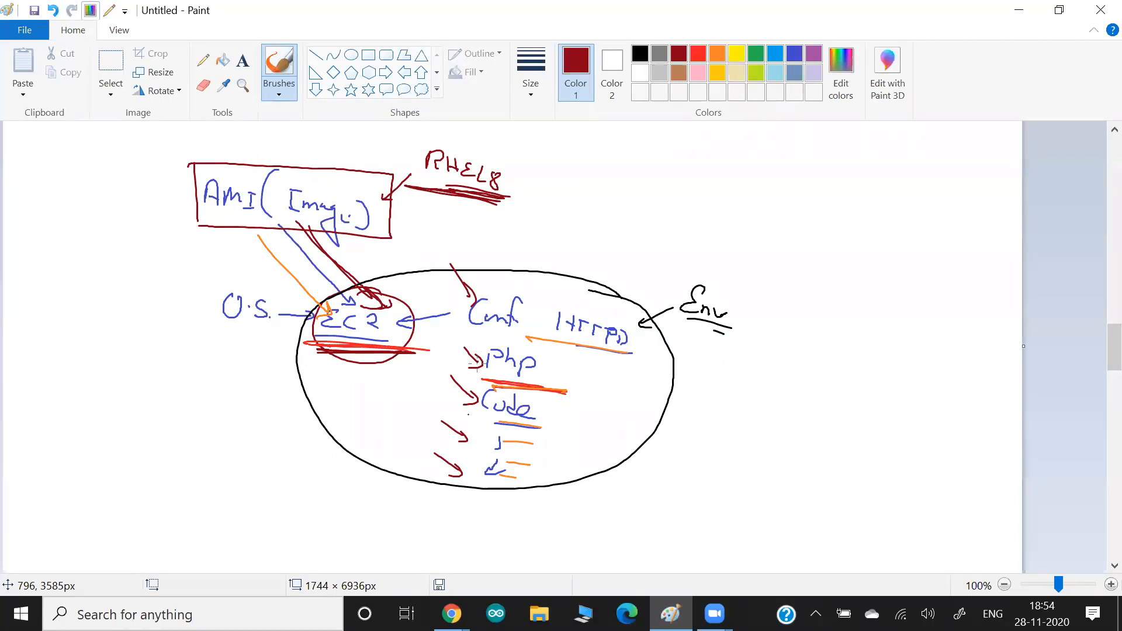
Underline HTTPD in dark red and write "Manual" and "Auto → Ansible" outside the ellipse, underlining Ansible
drag(520, 339, 619, 355)
mouse_move(811, 323)
mouse_down()
mouse_move(825, 343)
mouse_move(874, 347)
mouse_up()
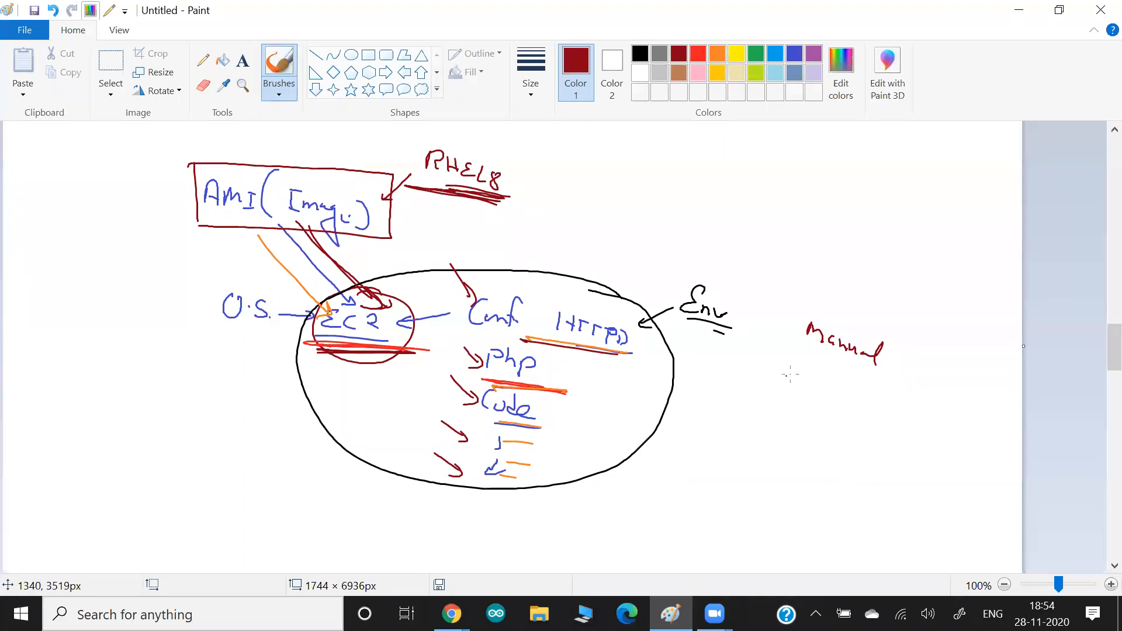
mouse_move(776, 379)
mouse_down()
mouse_move(777, 390)
mouse_move(804, 378)
mouse_move(820, 409)
mouse_move(893, 434)
mouse_move(923, 470)
mouse_up()
drag(837, 450, 926, 484)
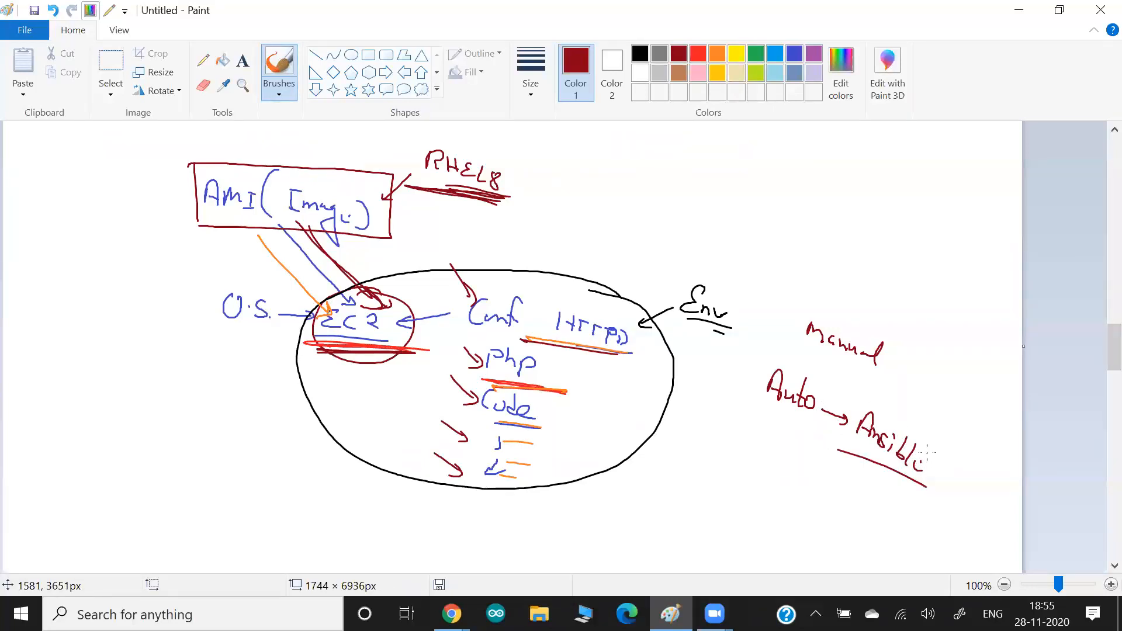
Add dark red strokes at Conf, Php and Code, another AMI-to-EC2 arrow, and underlines below Manual and Ansible
drag(558, 354, 495, 343)
drag(523, 384, 484, 377)
drag(542, 414, 482, 400)
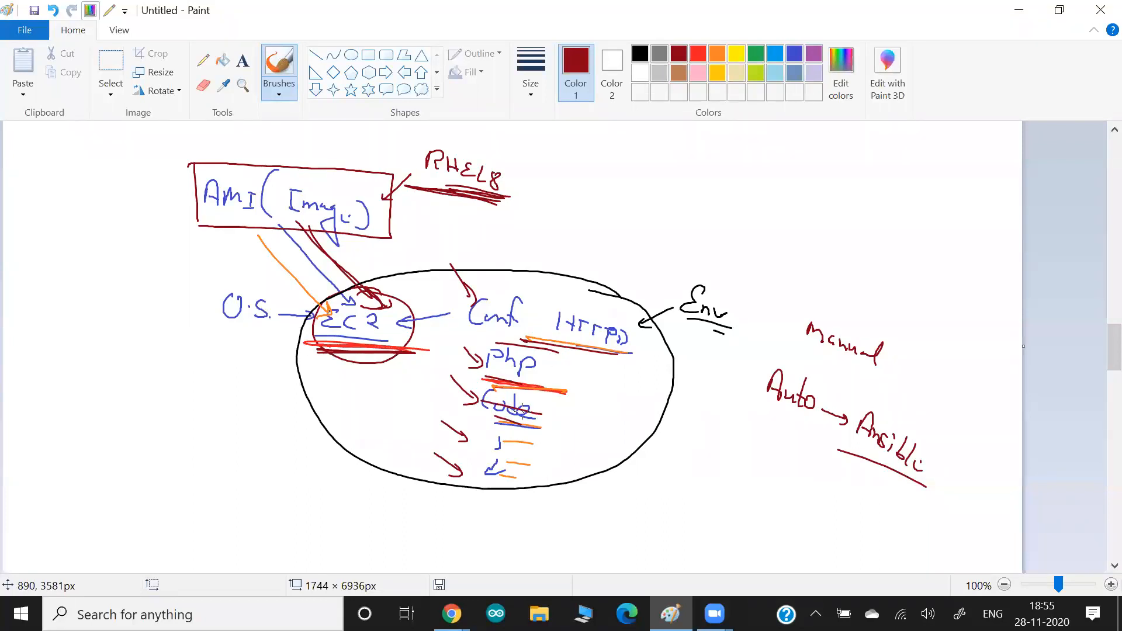
drag(288, 227, 355, 291)
drag(803, 352, 864, 374)
drag(840, 453, 895, 479)
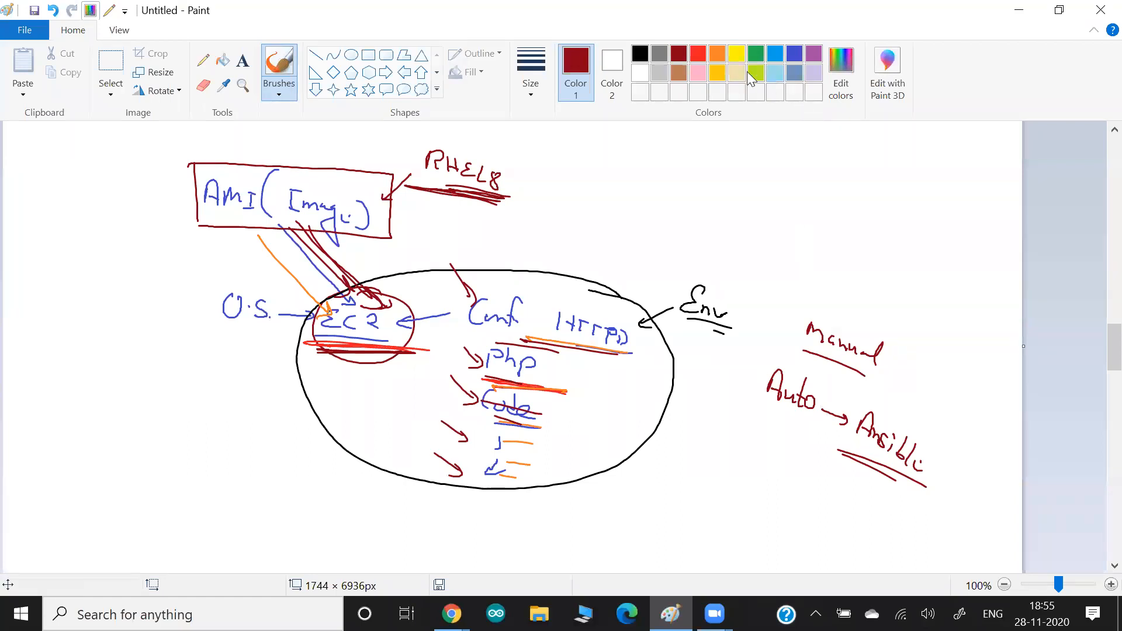
In bright red, circle and underline RHEL8, draw an arrow to EC2, and underline each configuration item inside the ellipse
click(701, 56)
drag(452, 204, 428, 197)
drag(324, 231, 402, 311)
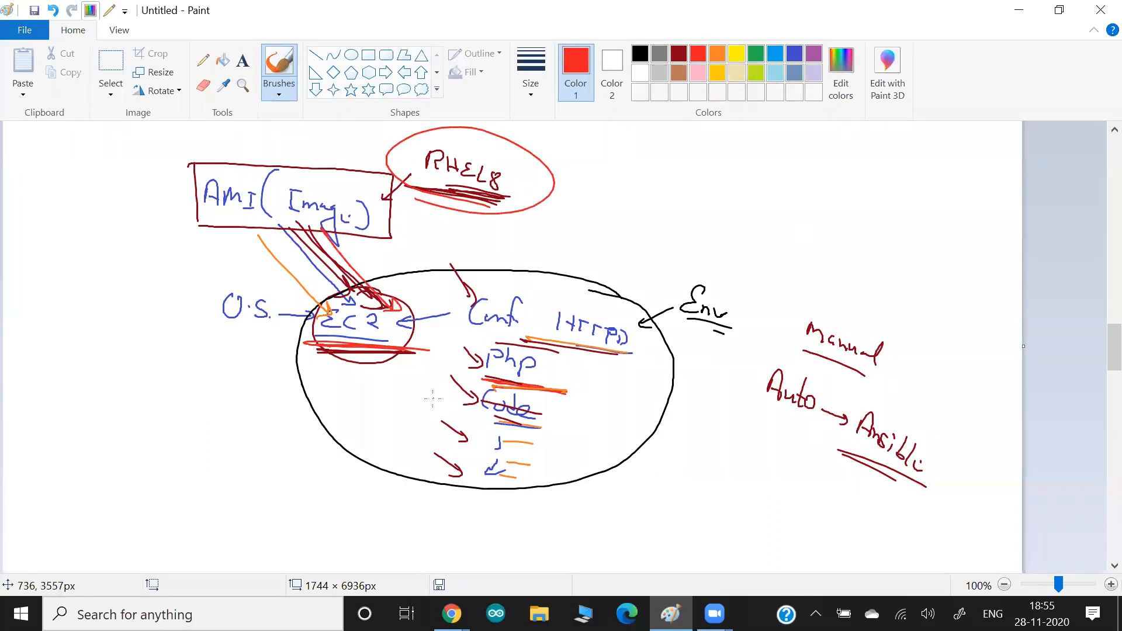
drag(496, 325, 618, 339)
drag(469, 378, 532, 386)
mouse_move(474, 409)
mouse_down()
mouse_move(522, 416)
mouse_move(532, 439)
mouse_up()
drag(470, 450, 533, 464)
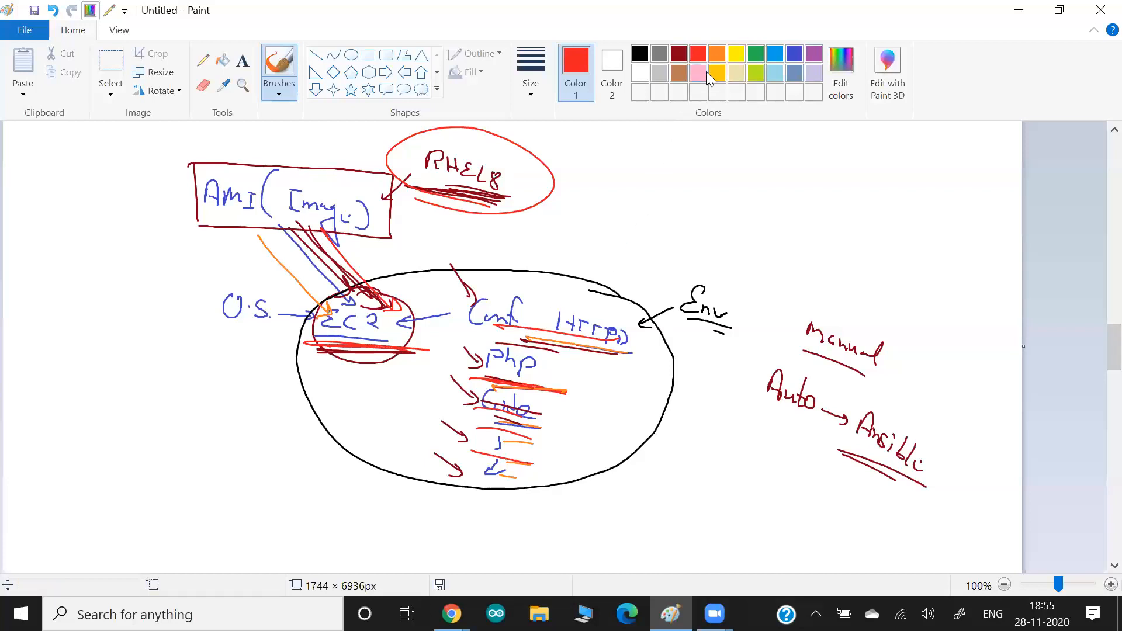
Outline the Env ellipse in orange and draw an arrow out of it to a double-underlined "Copy" note
click(718, 55)
mouse_move(612, 290)
mouse_down()
mouse_move(475, 265)
mouse_move(306, 321)
mouse_move(295, 432)
mouse_move(501, 487)
mouse_move(668, 430)
mouse_move(664, 325)
mouse_move(595, 287)
mouse_up()
drag(362, 419, 207, 462)
mouse_move(136, 467)
mouse_down()
mouse_move(135, 488)
mouse_move(146, 489)
mouse_up()
mouse_move(150, 481)
mouse_down()
mouse_move(149, 494)
mouse_move(161, 478)
mouse_up()
mouse_move(161, 484)
mouse_down()
mouse_move(176, 507)
mouse_move(130, 506)
mouse_up()
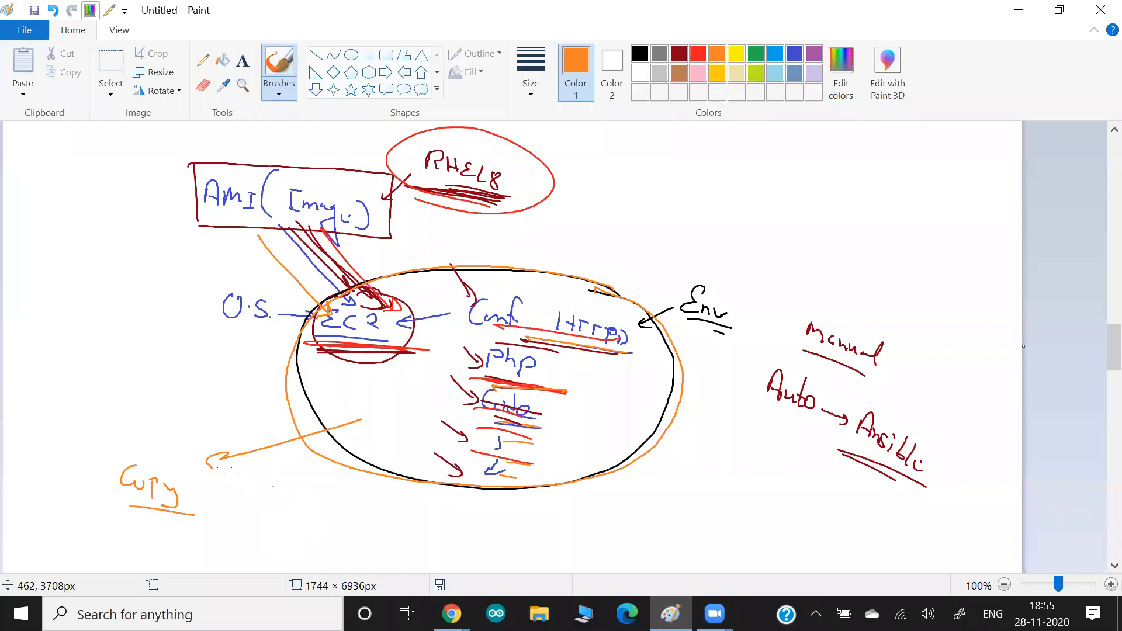
drag(201, 512, 129, 511)
Draw two orange arrows pointing down onto the AMI (Image) box
mouse_move(251, 136)
mouse_down()
mouse_move(296, 190)
mouse_move(296, 179)
mouse_up()
drag(196, 137, 230, 180)
drag(218, 181, 229, 172)
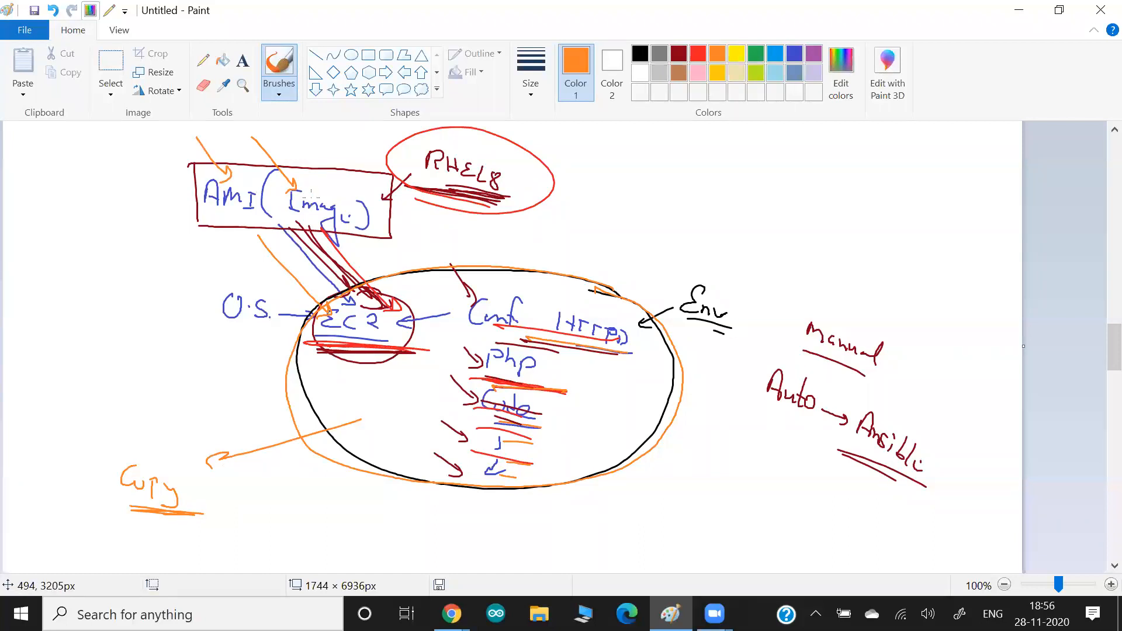
Write "Custom OWN AMI" in blue above the Copy note, underlining AMI
click(794, 54)
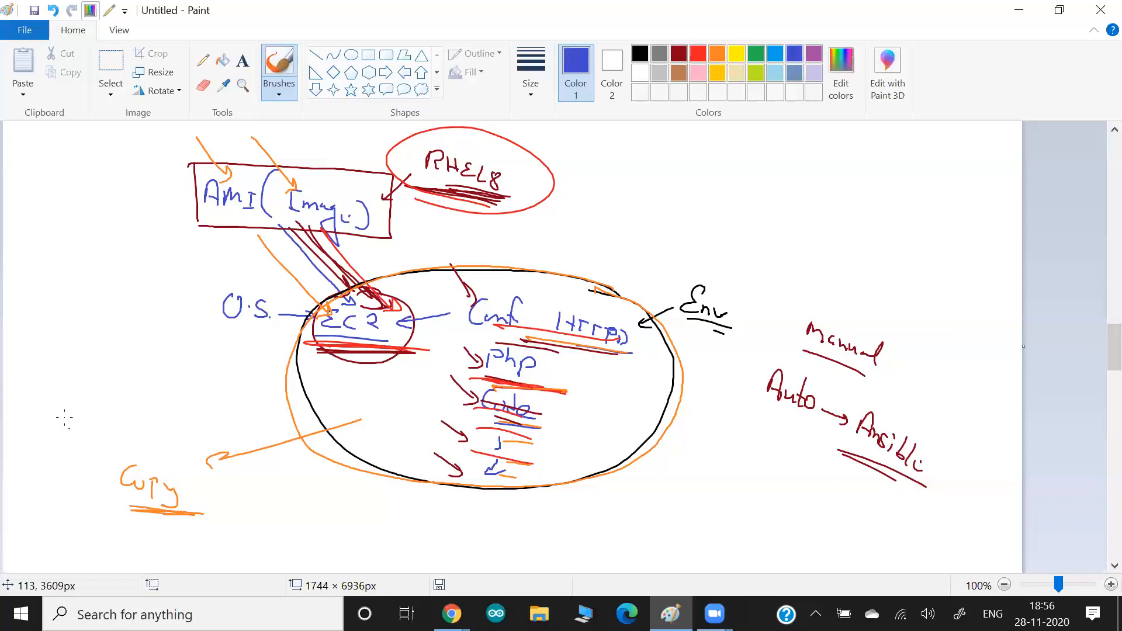
drag(61, 406, 60, 407)
drag(72, 413, 106, 429)
drag(51, 458, 90, 459)
drag(93, 443, 103, 459)
drag(69, 466, 108, 466)
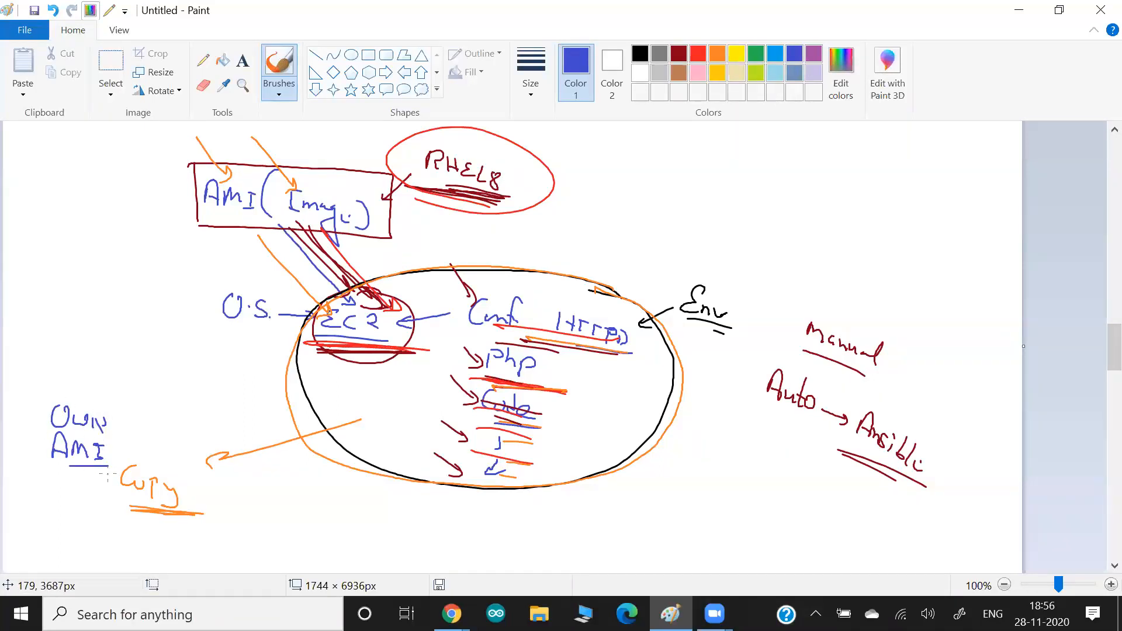
drag(60, 357, 39, 390)
drag(49, 380, 74, 390)
drag(76, 383, 104, 390)
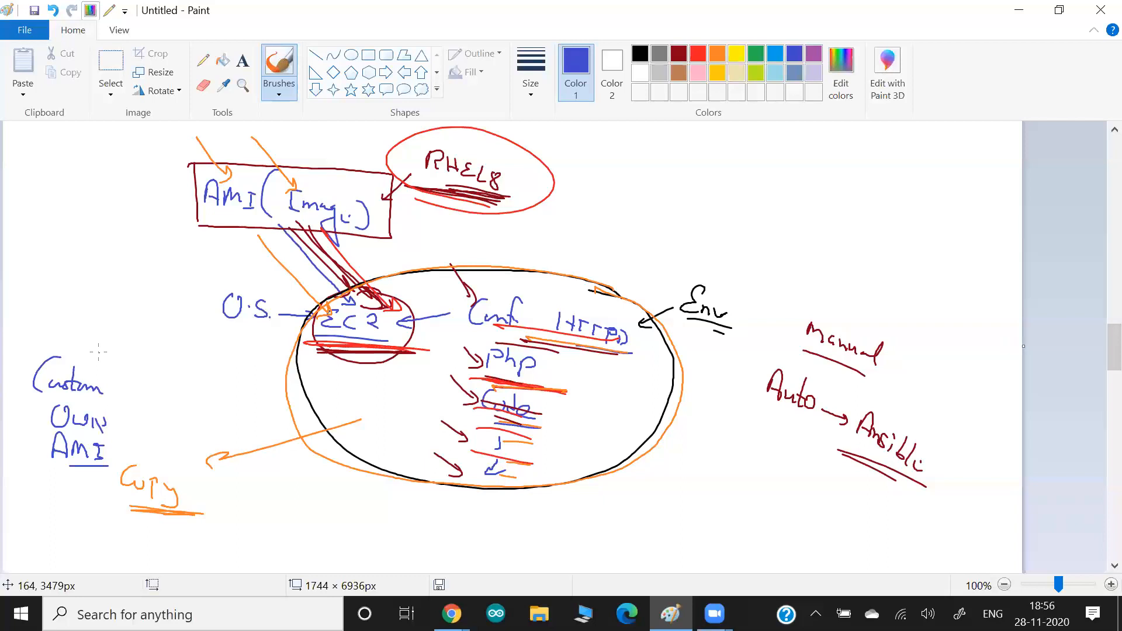
In blue, point arrows at HTTPD and Code and underline HTTPD, Php and Code inside the ellipse
mouse_move(643, 264)
mouse_down()
mouse_move(590, 307)
mouse_move(623, 308)
mouse_up()
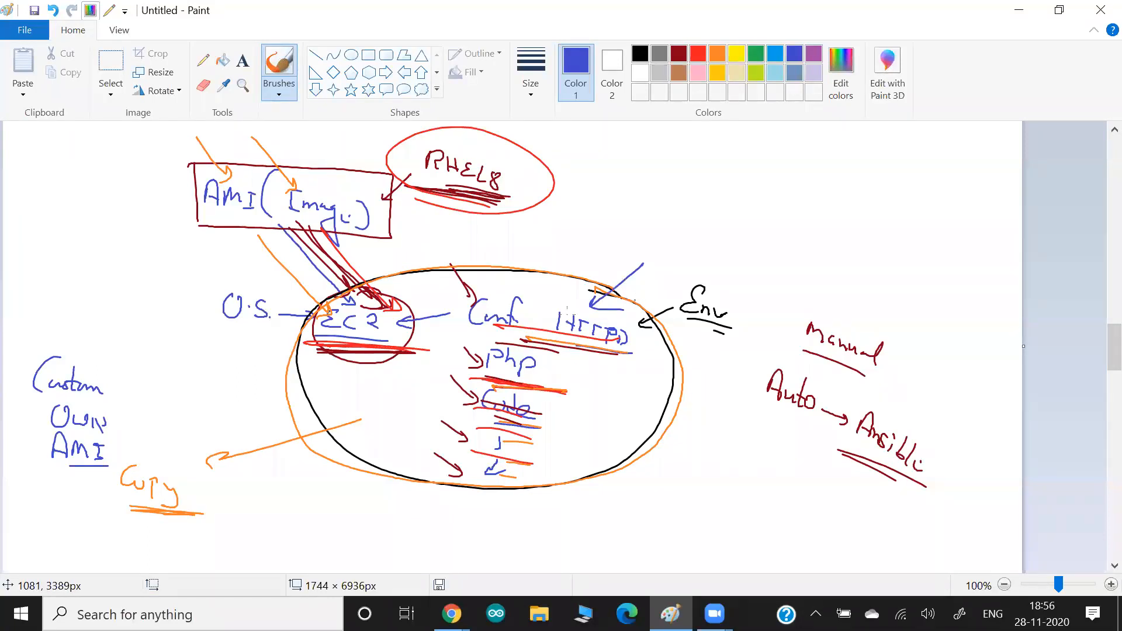
drag(529, 339, 628, 349)
mouse_move(535, 430)
mouse_down()
mouse_move(564, 460)
mouse_move(542, 444)
mouse_up()
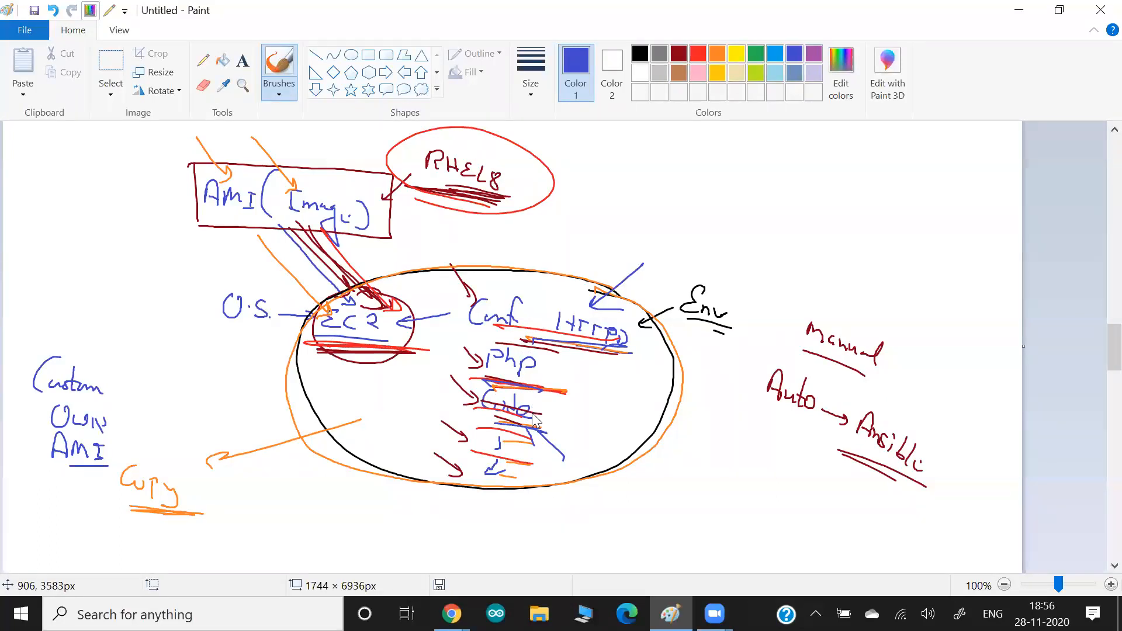
Review the Quick Start AMIs in the AWS launch instance wizard, and return to the Paint diagram
key(alt+Tab)
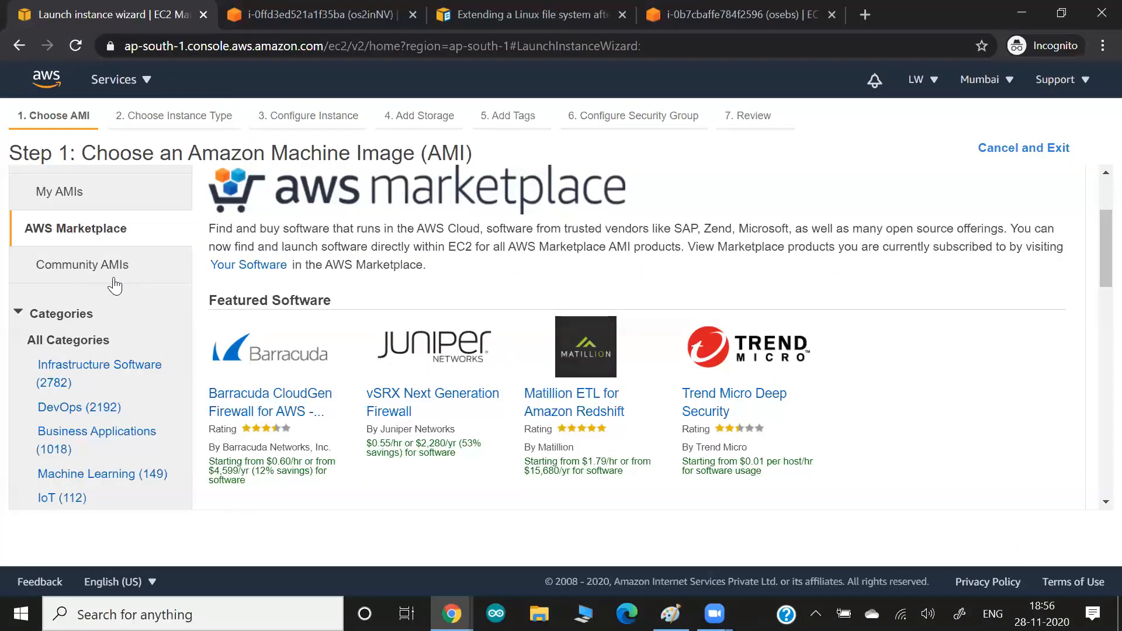
scroll(55, 204, up, 3)
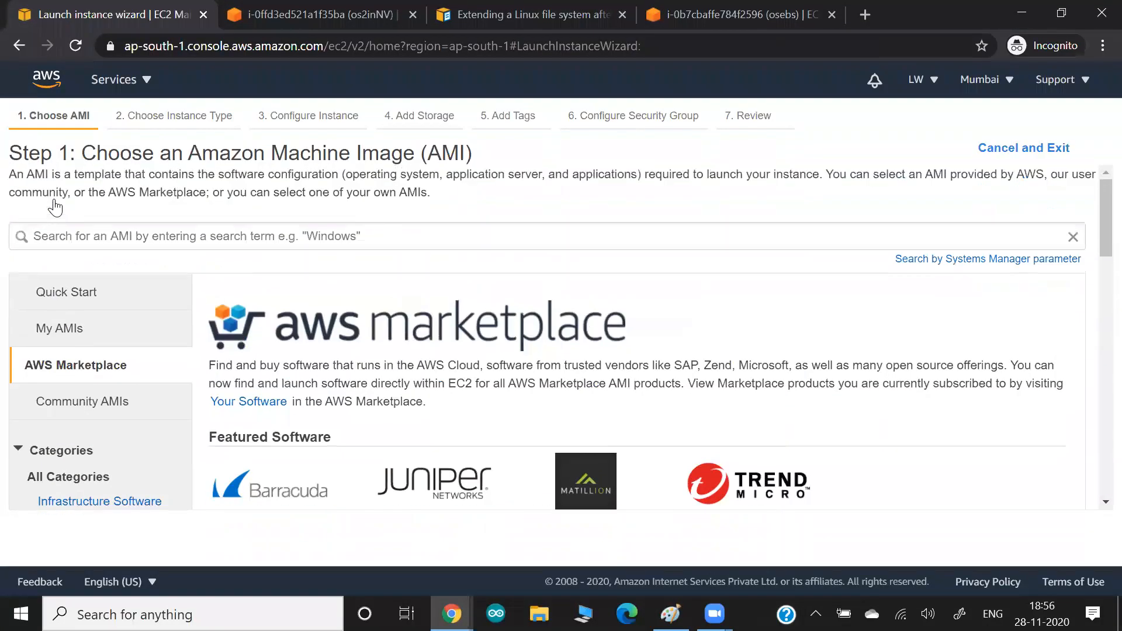
click(68, 289)
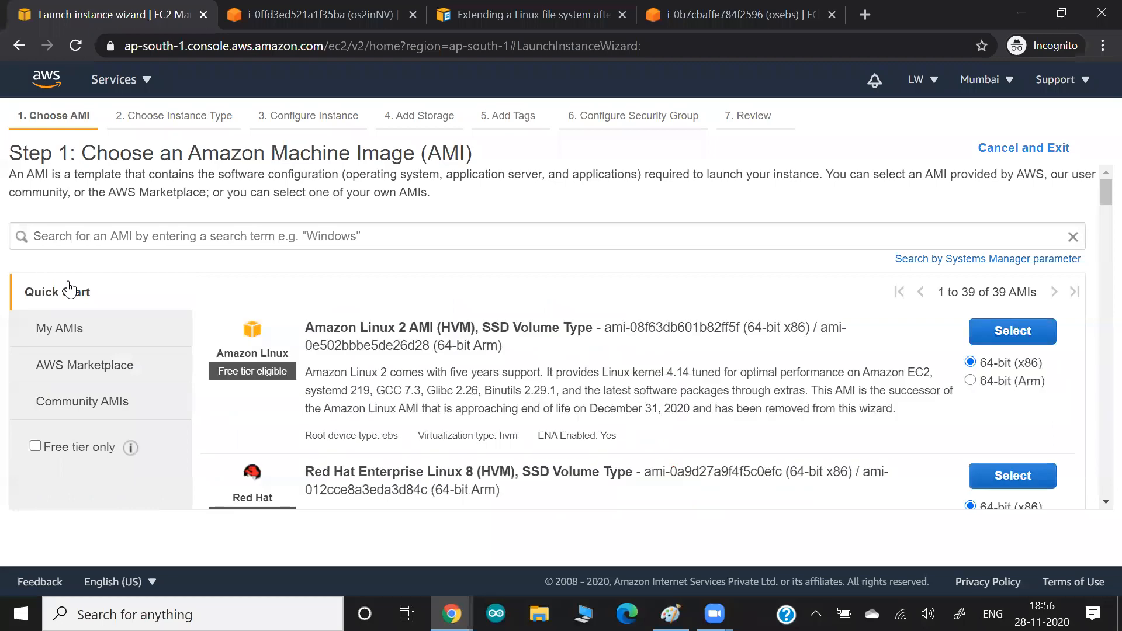
scroll(547, 413, down, 1)
scroll(546, 413, down, 12)
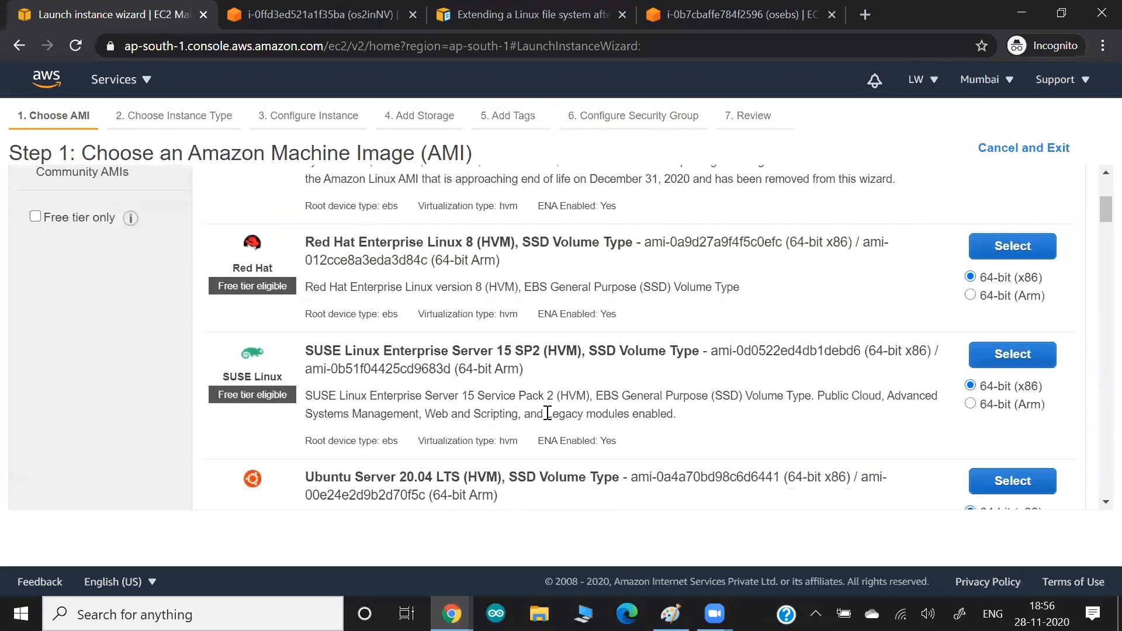
scroll(547, 414, up, 13)
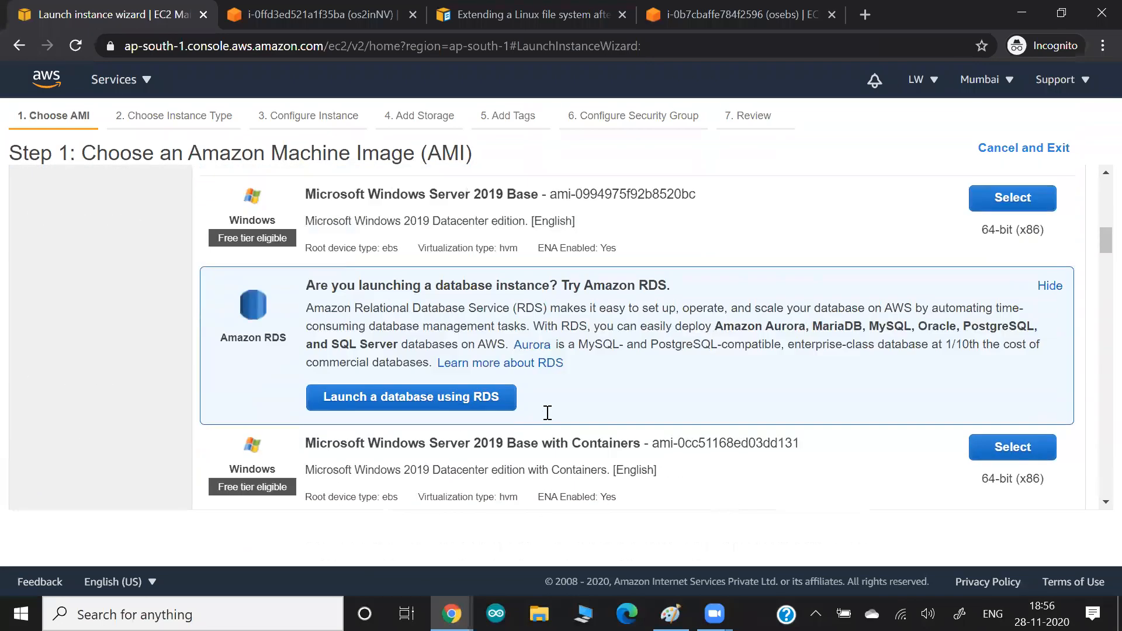
key(alt+Tab)
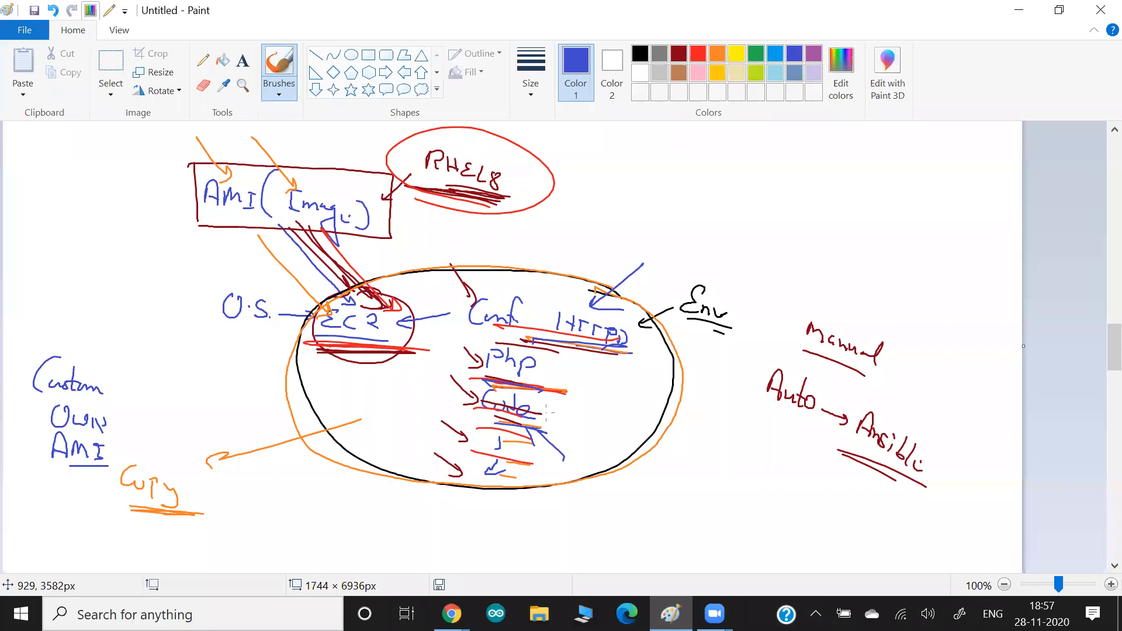
Draw blue arrows pointing at manual and Ansible, and underline Ansible in blue
mouse_move(767, 264)
mouse_down()
mouse_move(798, 317)
mouse_move(778, 317)
mouse_up()
mouse_move(769, 458)
mouse_down()
mouse_move(838, 441)
mouse_move(838, 456)
mouse_move(867, 464)
mouse_move(859, 460)
mouse_up()
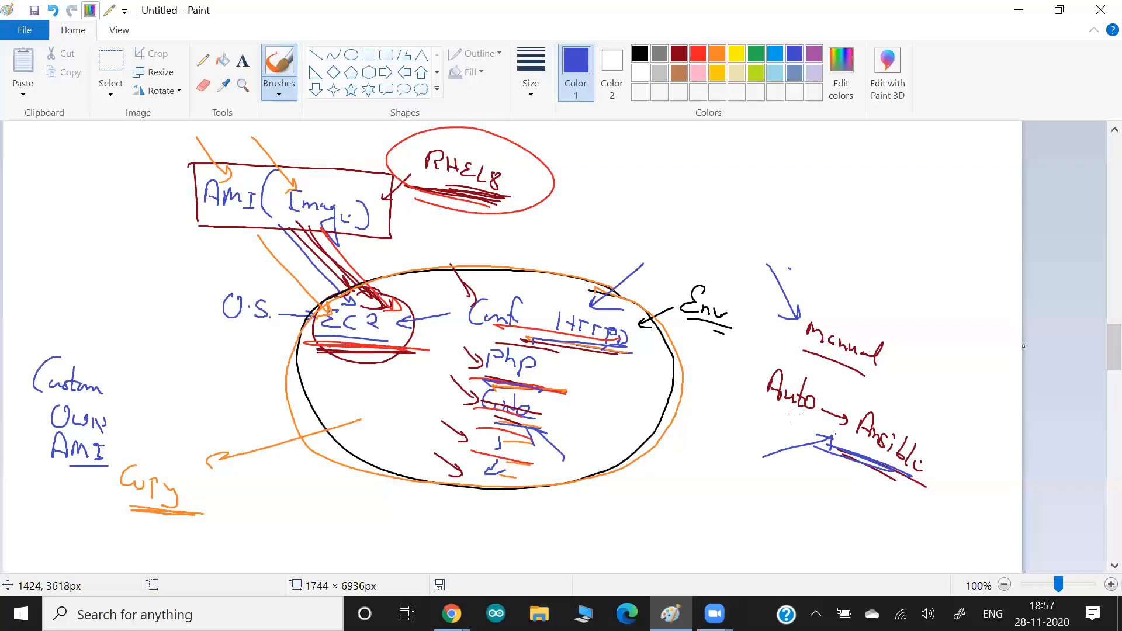
In red, point arrows at HTTPD and Custom and trace a red outline around the environment ellipse
click(698, 54)
mouse_move(621, 257)
mouse_down()
mouse_move(590, 302)
mouse_move(608, 305)
mouse_up()
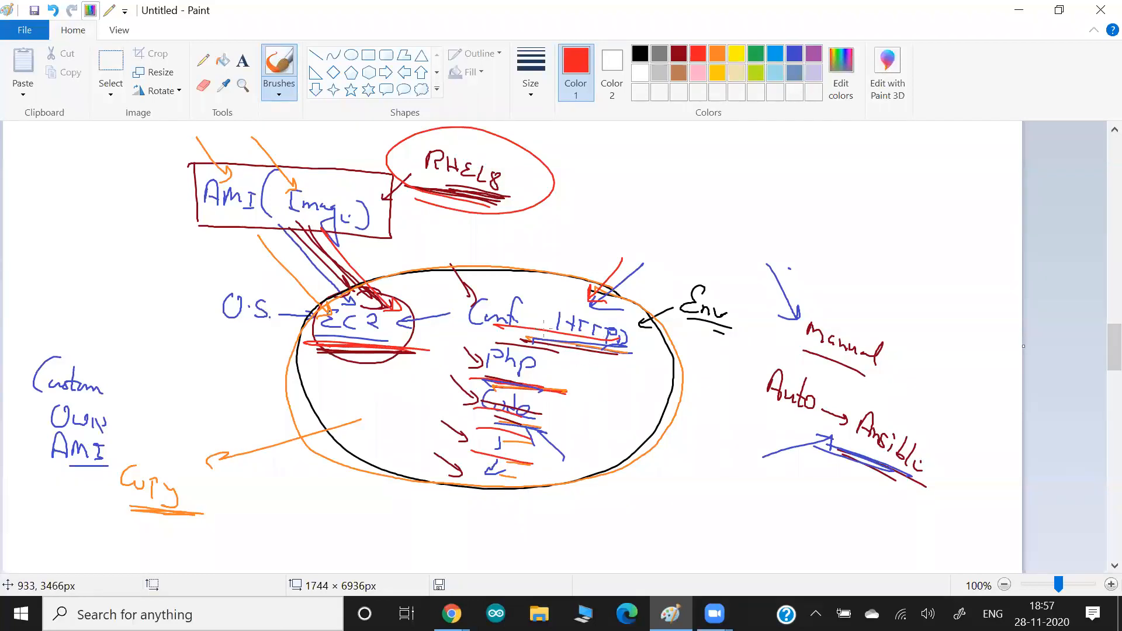
mouse_move(609, 292)
mouse_down()
mouse_move(375, 271)
mouse_move(337, 427)
mouse_move(627, 464)
mouse_move(598, 276)
mouse_move(584, 275)
mouse_up()
mouse_move(148, 337)
mouse_down()
mouse_move(107, 365)
mouse_move(135, 371)
mouse_up()
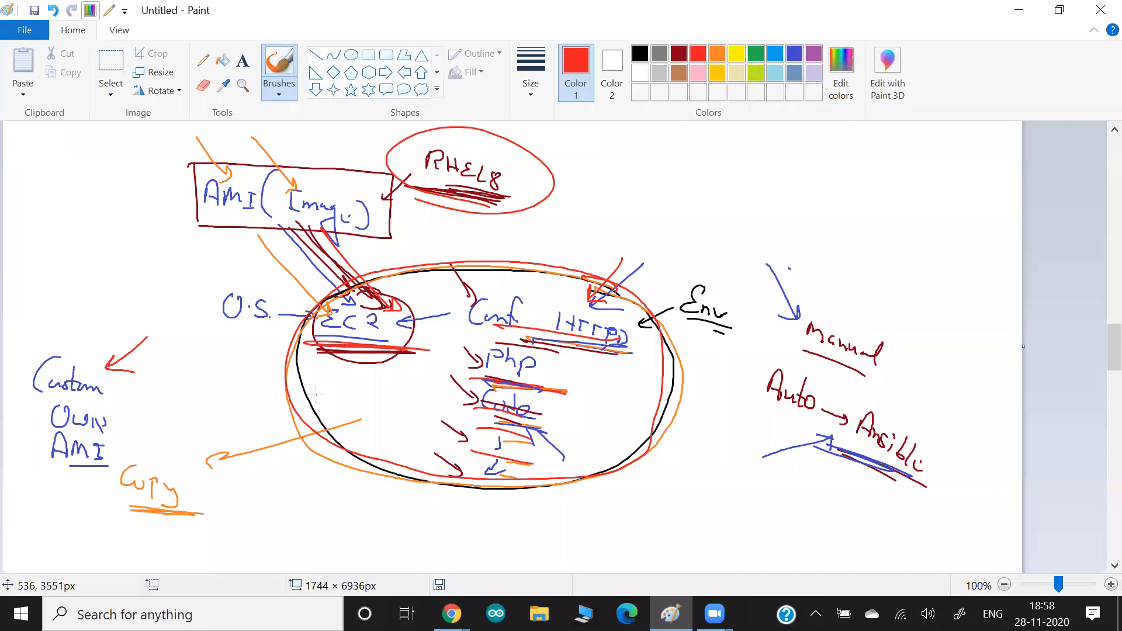
In black, circle EC2 and draw an underline beneath RHEL8
click(640, 54)
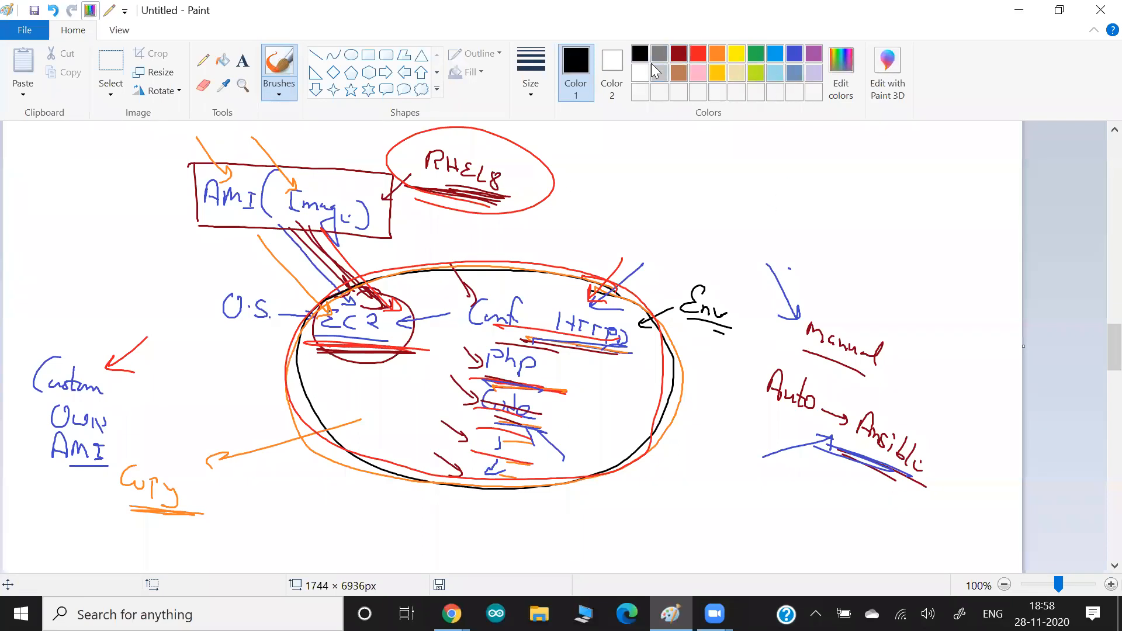
mouse_move(401, 298)
mouse_down()
mouse_move(362, 284)
mouse_move(390, 360)
mouse_up()
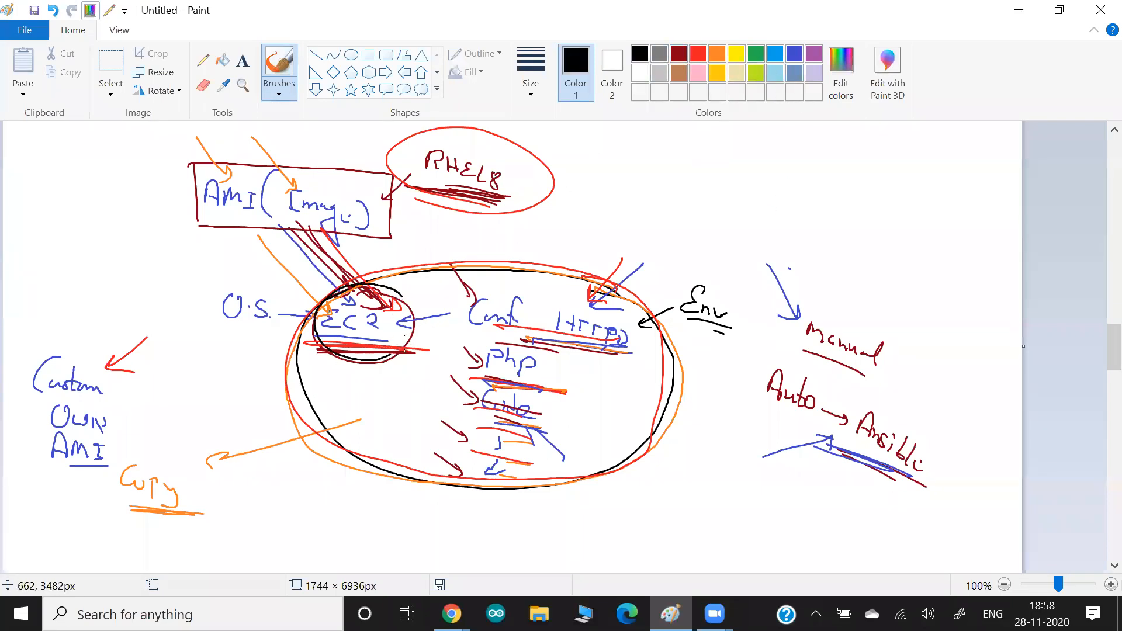
drag(517, 228, 401, 190)
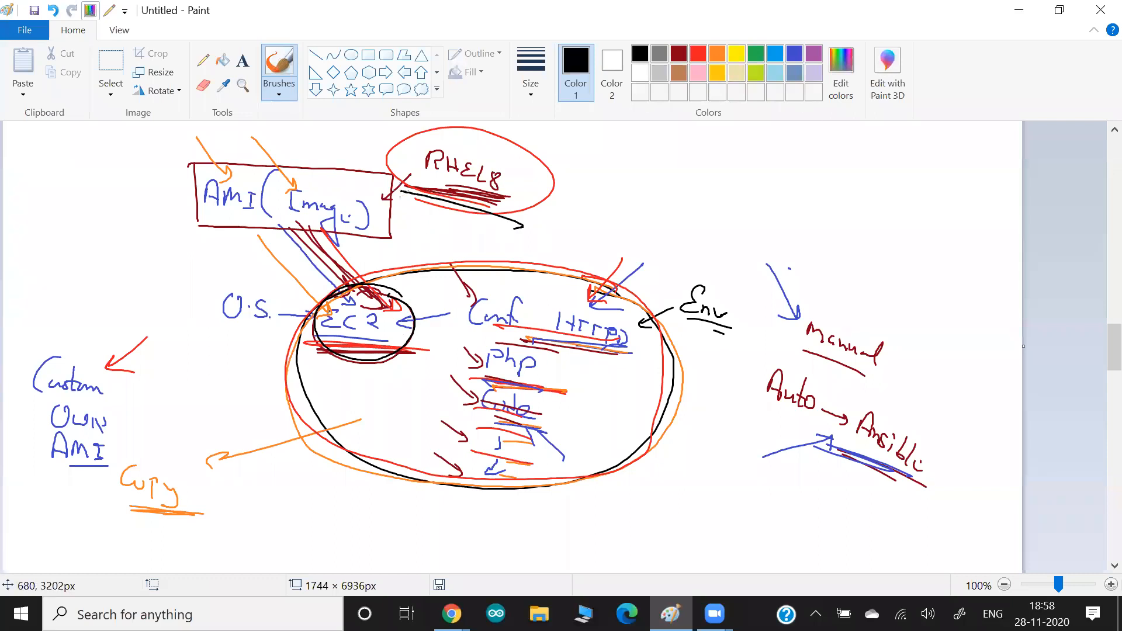
Write an underlined "/ (root)" below EC2 in black with an arrow from EC2, and point black arrows at HTTPD and Php
mouse_move(336, 348)
mouse_down()
mouse_move(340, 397)
mouse_move(372, 416)
mouse_move(410, 420)
mouse_move(402, 413)
mouse_up()
drag(413, 403, 423, 442)
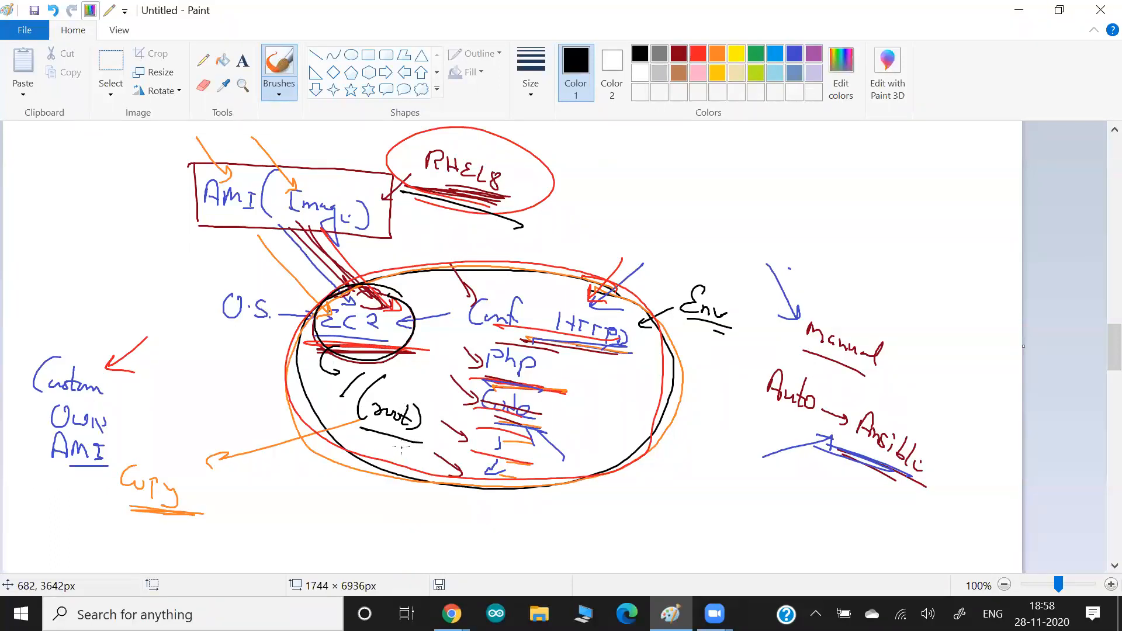
drag(607, 259, 569, 301)
mouse_move(608, 402)
mouse_down()
mouse_move(560, 378)
mouse_move(568, 386)
mouse_up()
mouse_move(354, 429)
mouse_down()
mouse_move(377, 437)
mouse_move(329, 411)
mouse_move(338, 410)
mouse_up()
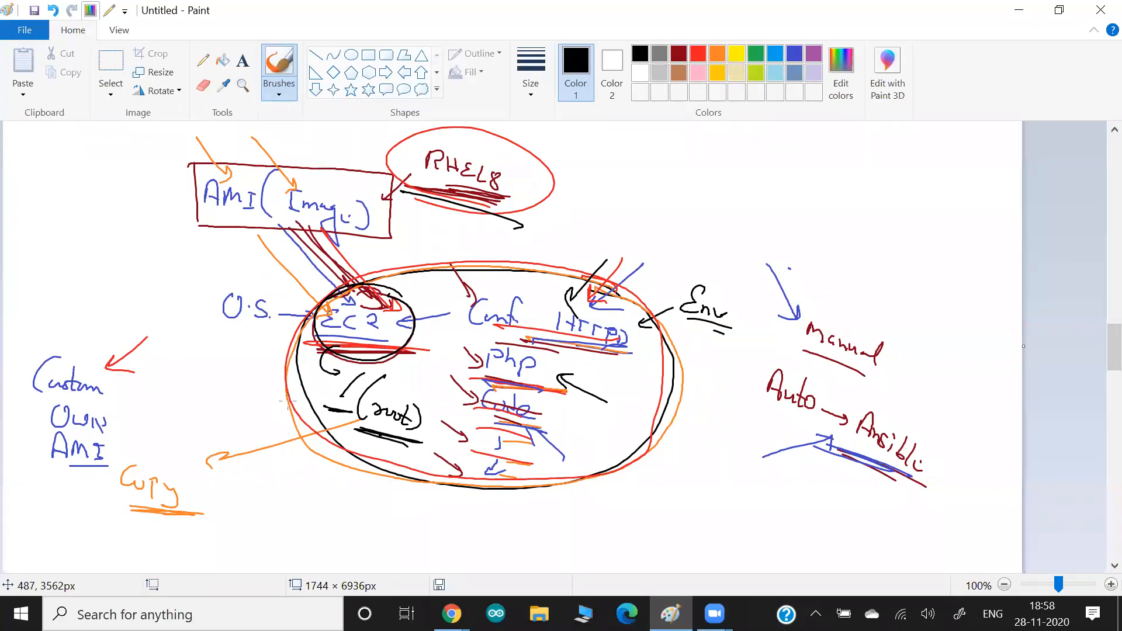
Underline Custom, Own and AMI in black, then circle Copy and root and connect them with a curved arrow
scroll(288, 399, down, 2)
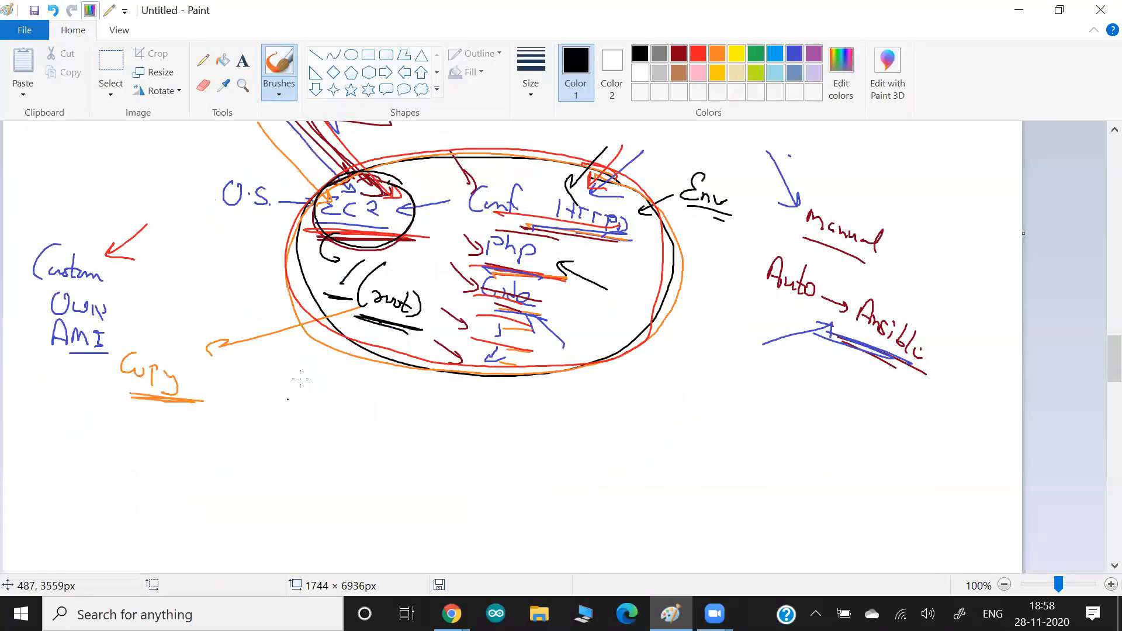
mouse_move(60, 286)
mouse_down()
mouse_move(103, 288)
mouse_move(99, 315)
mouse_up()
drag(65, 357, 100, 361)
mouse_move(166, 353)
mouse_down()
mouse_move(117, 355)
mouse_move(178, 416)
mouse_move(180, 392)
mouse_move(311, 416)
mouse_move(345, 307)
mouse_move(356, 311)
mouse_up()
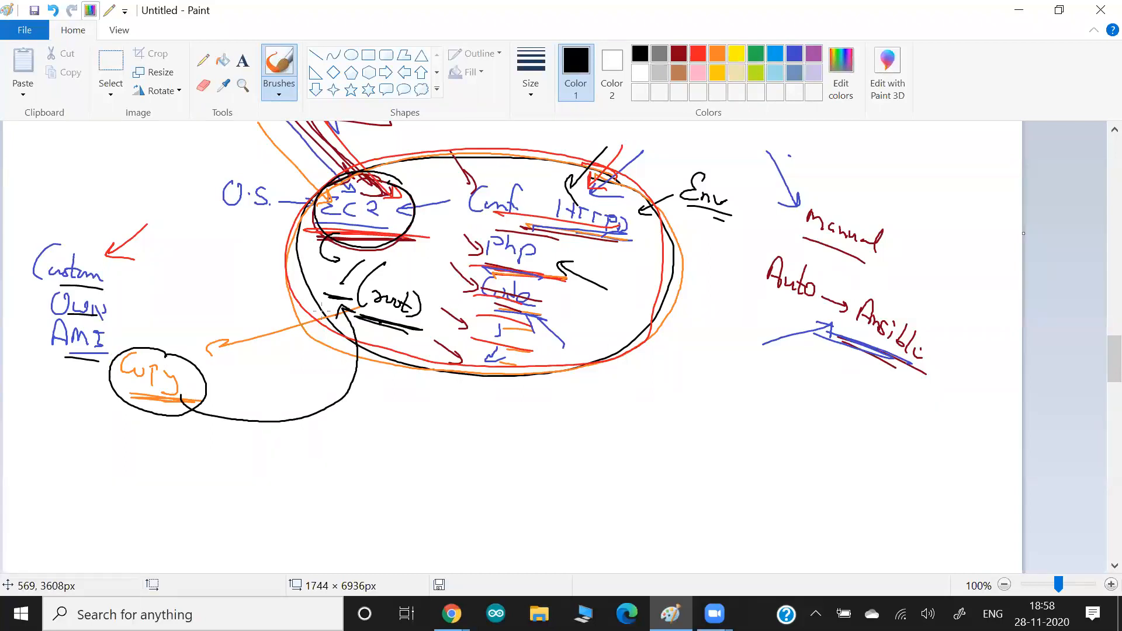
drag(426, 300, 349, 282)
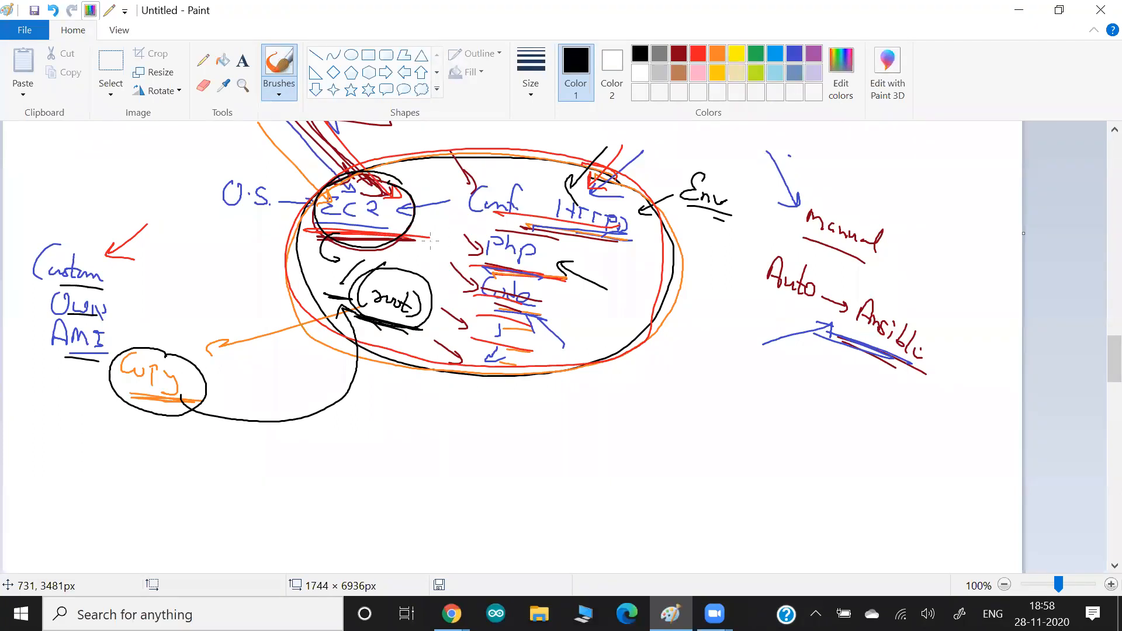
Switch to the AWS console in Chrome and exit the launch instance wizard to the instances list
scroll(431, 239, up, 3)
key(alt+Tab)
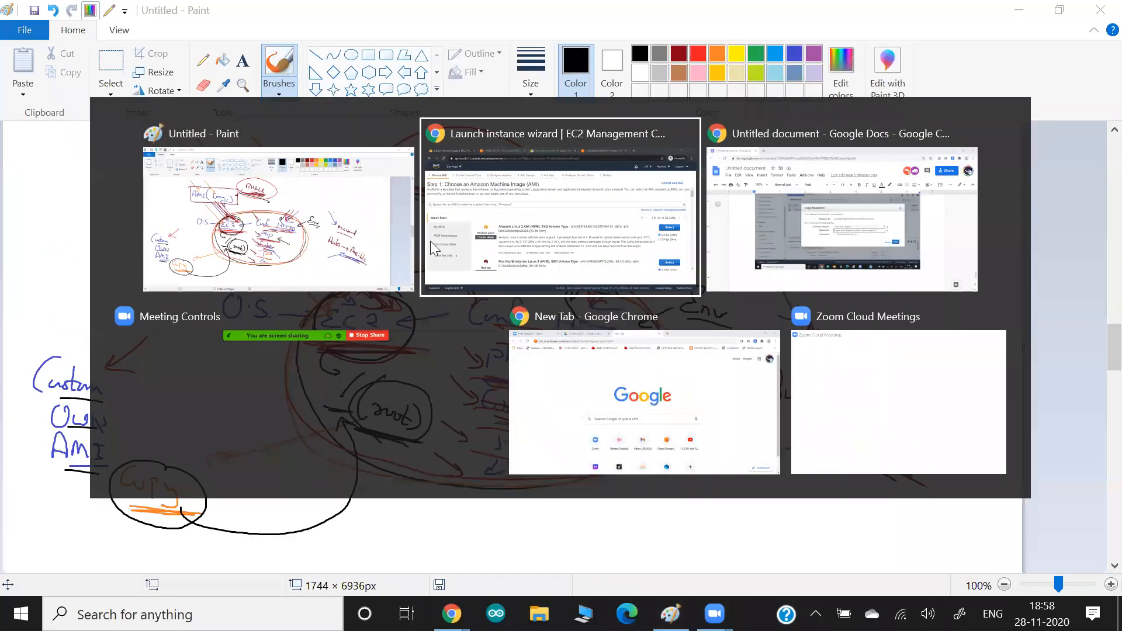
right_click(233, 210)
click(133, 79)
click(133, 79)
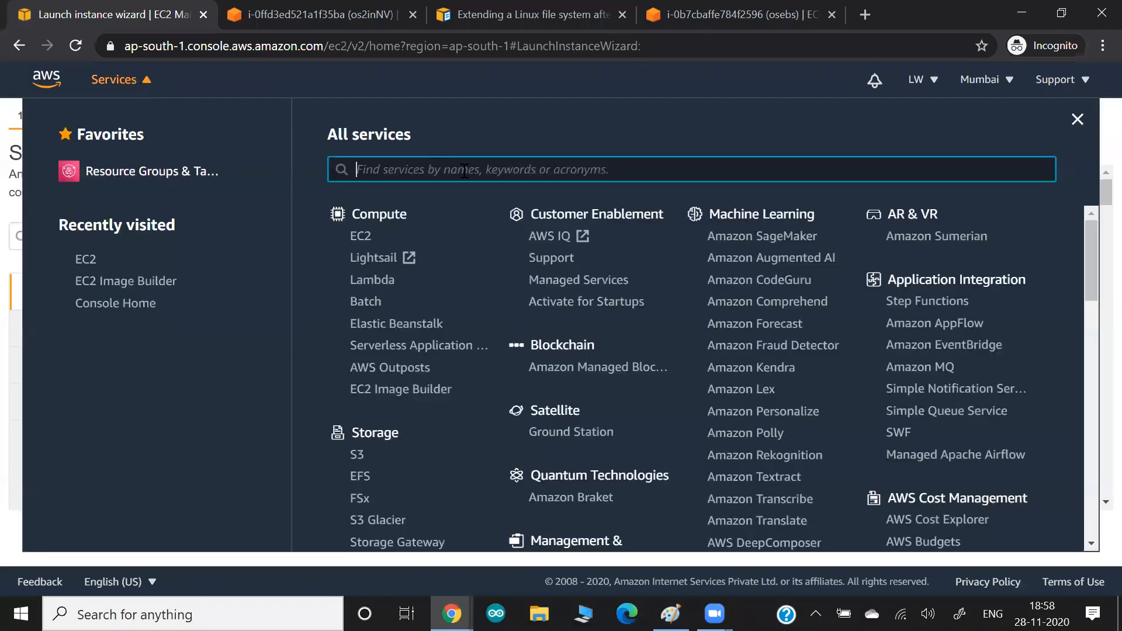
click(1077, 119)
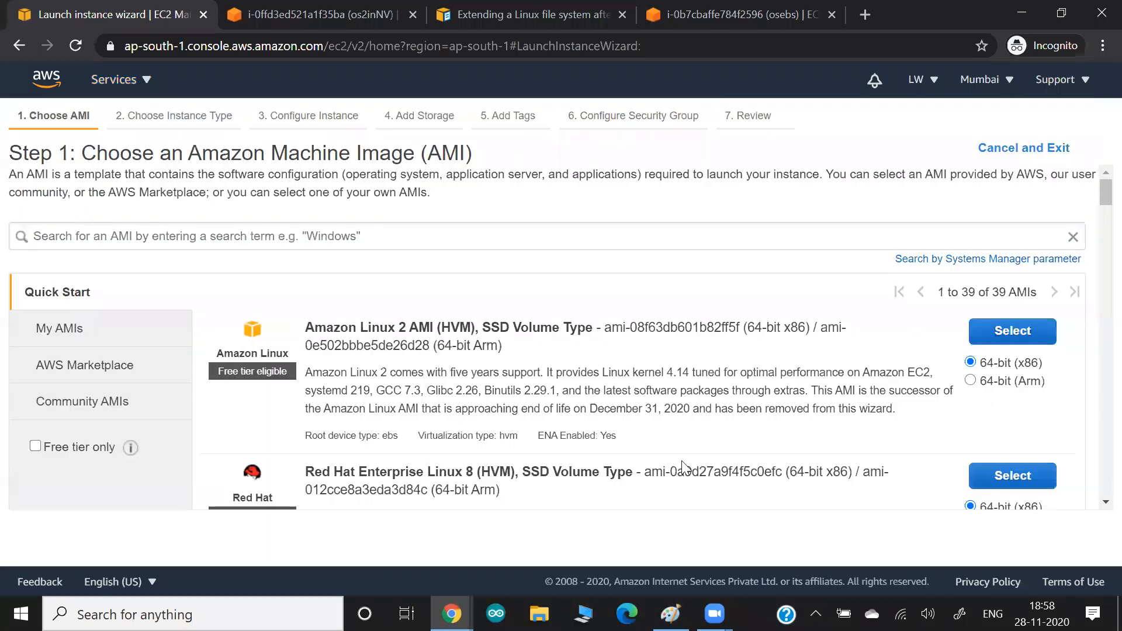
click(989, 153)
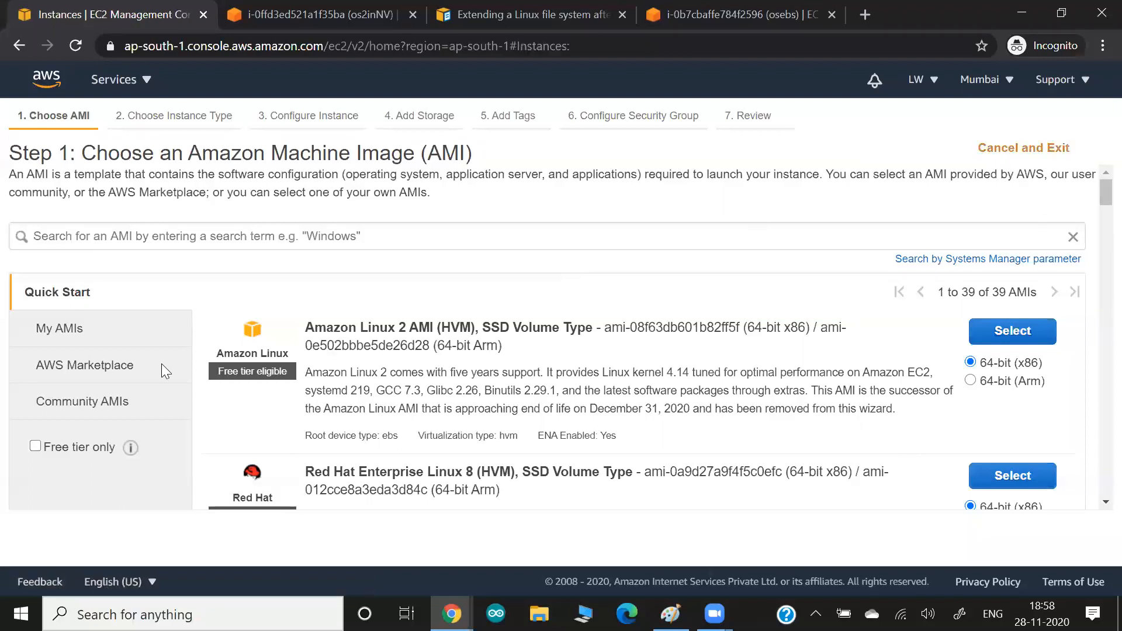
Review the Create Image form for the ebs1SSfrommumbai EBS snapshot, and leave it without creating an image
scroll(107, 374, down, 3)
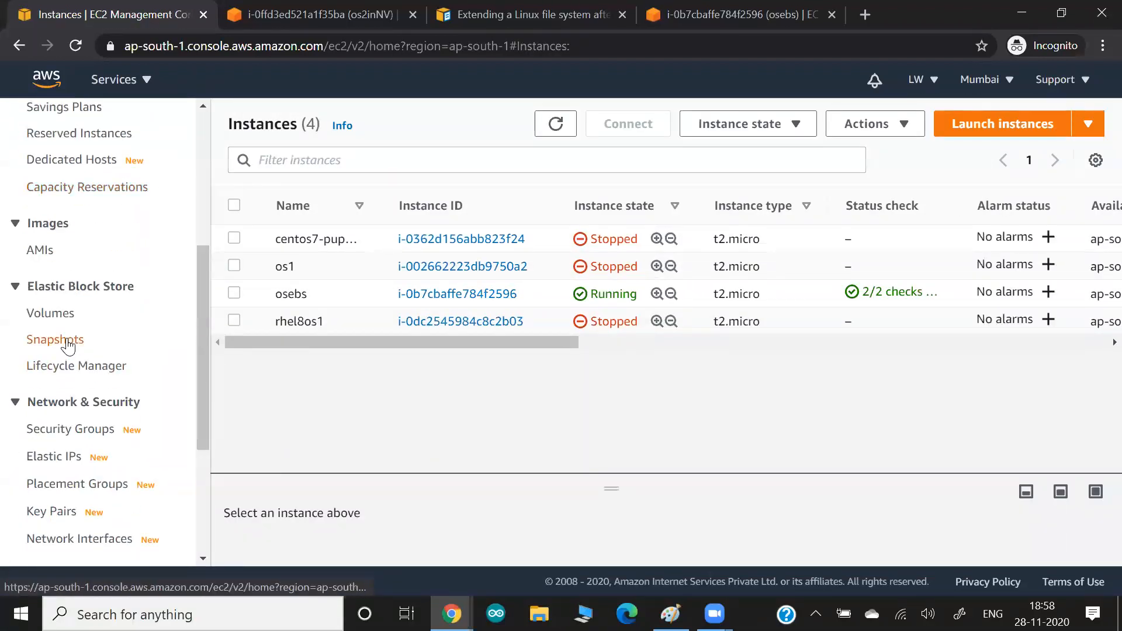
click(66, 341)
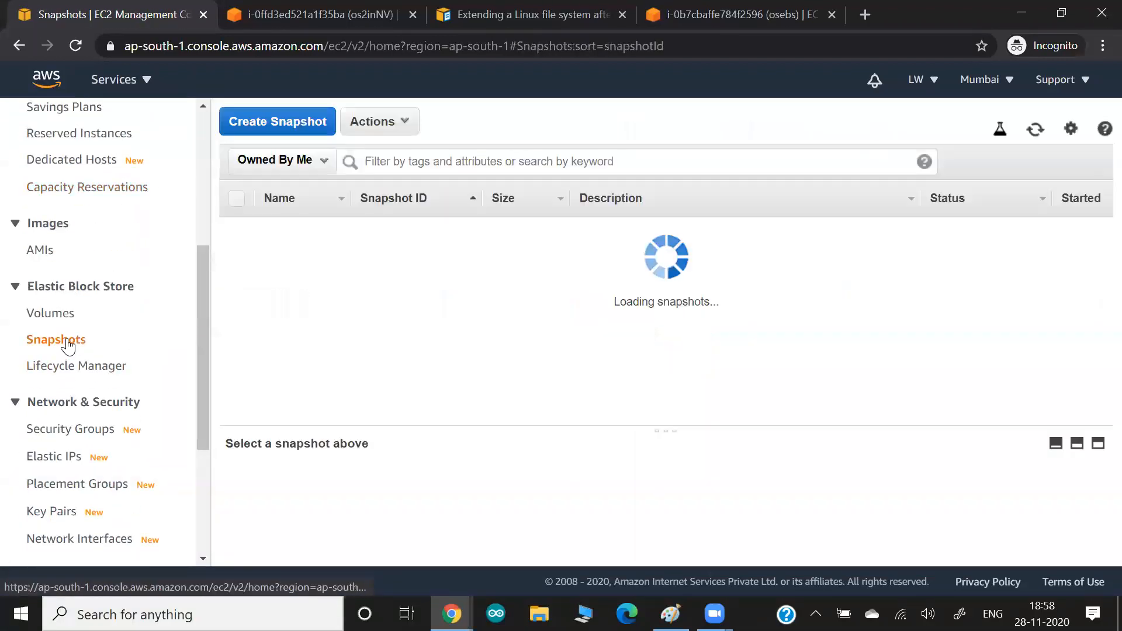
click(403, 125)
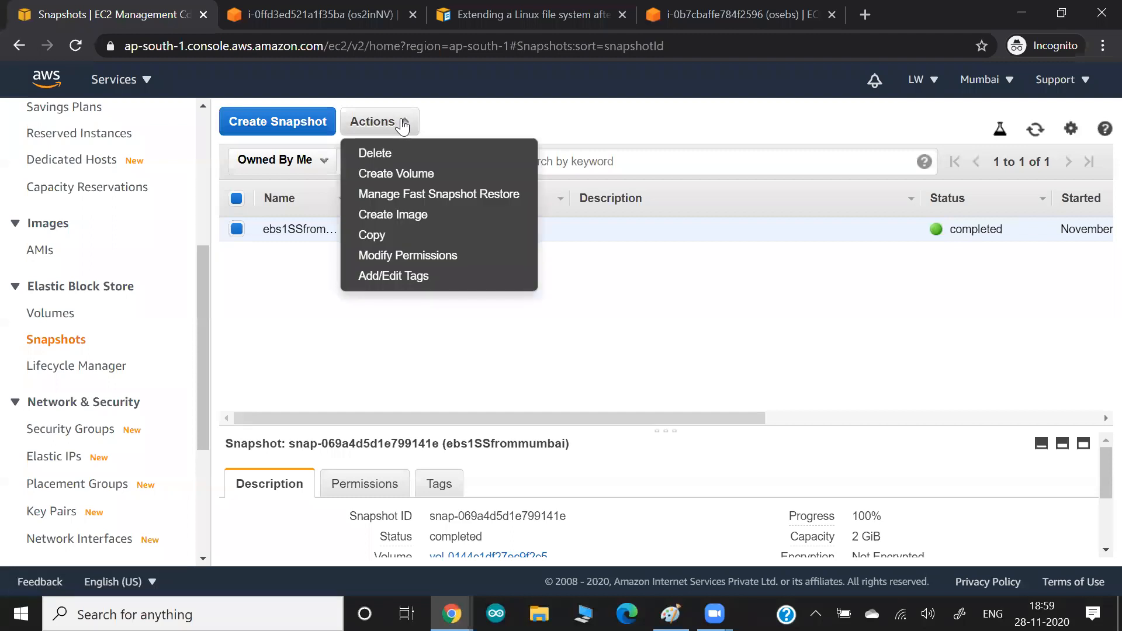
click(369, 214)
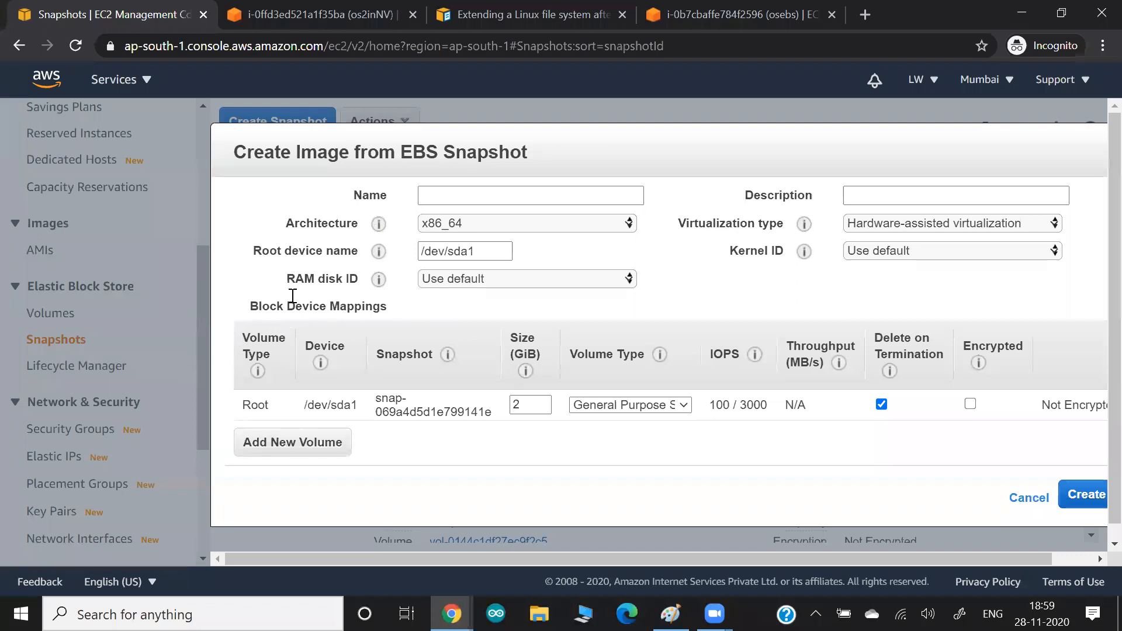
drag(269, 252, 292, 251)
click(1028, 499)
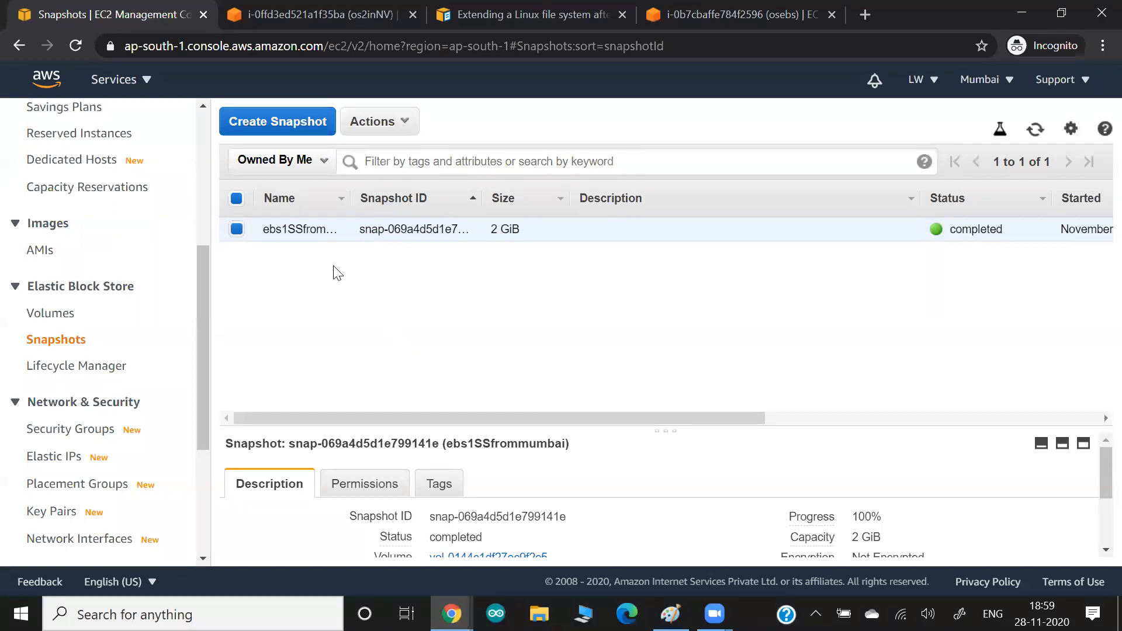
Review the Create Snapshot form and leave it without creating one, and open the list of owned AMIs
click(278, 125)
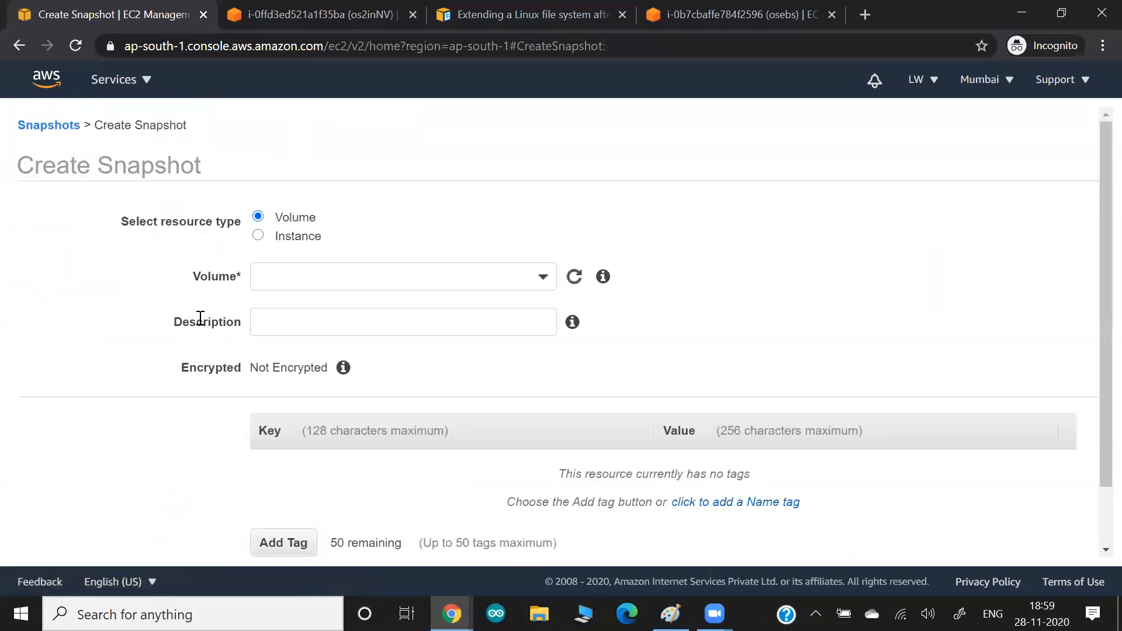
scroll(195, 316, down, 1)
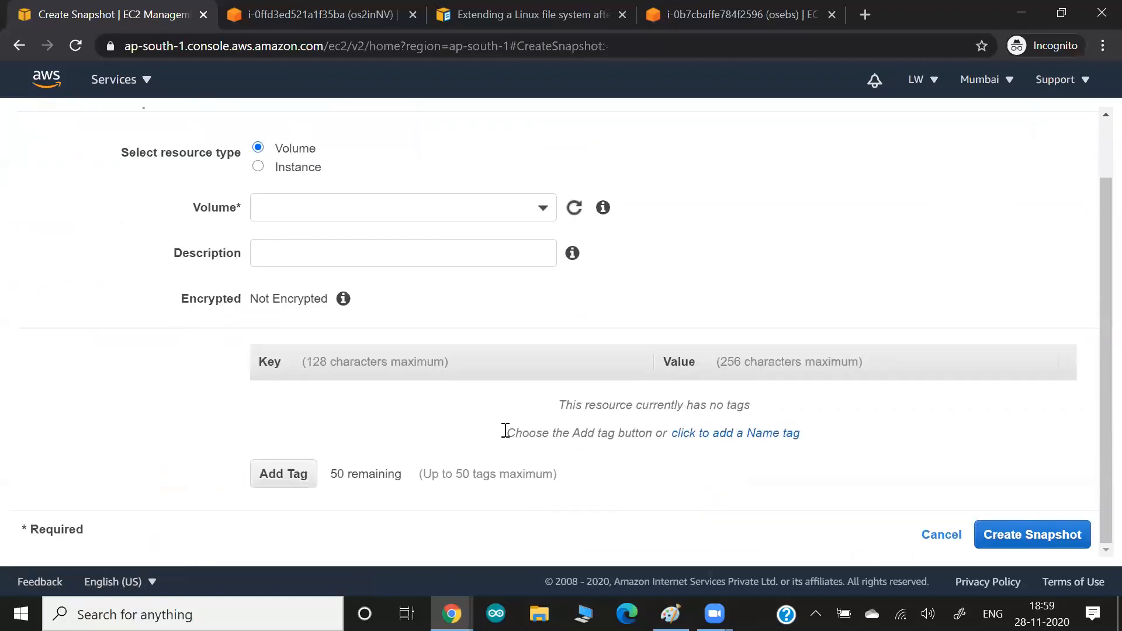
click(931, 538)
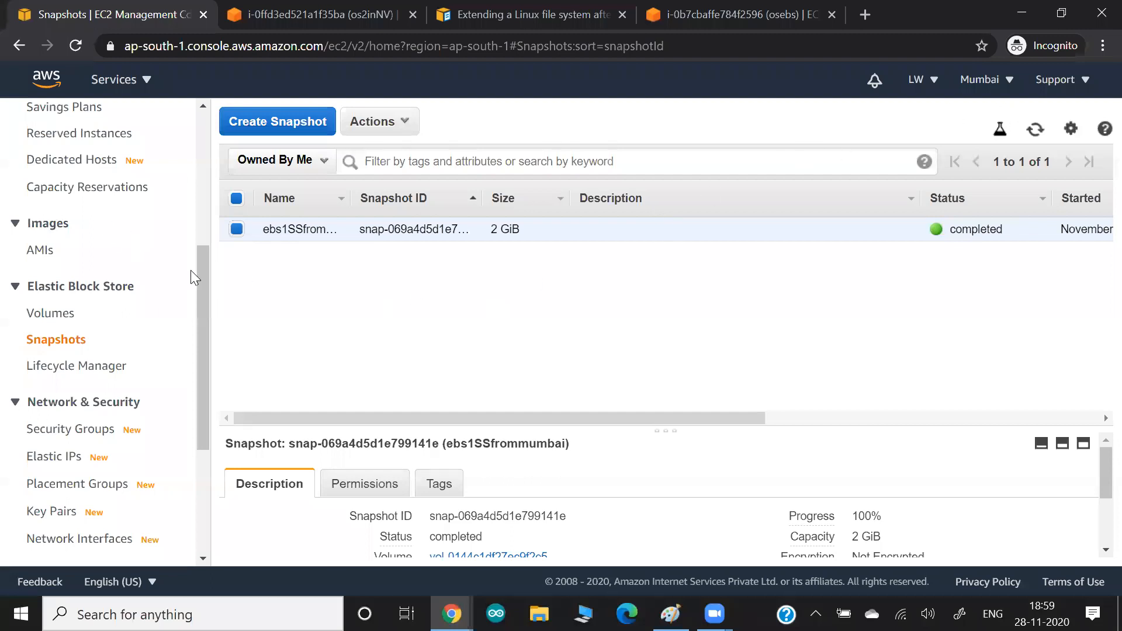
drag(199, 251, 221, 234)
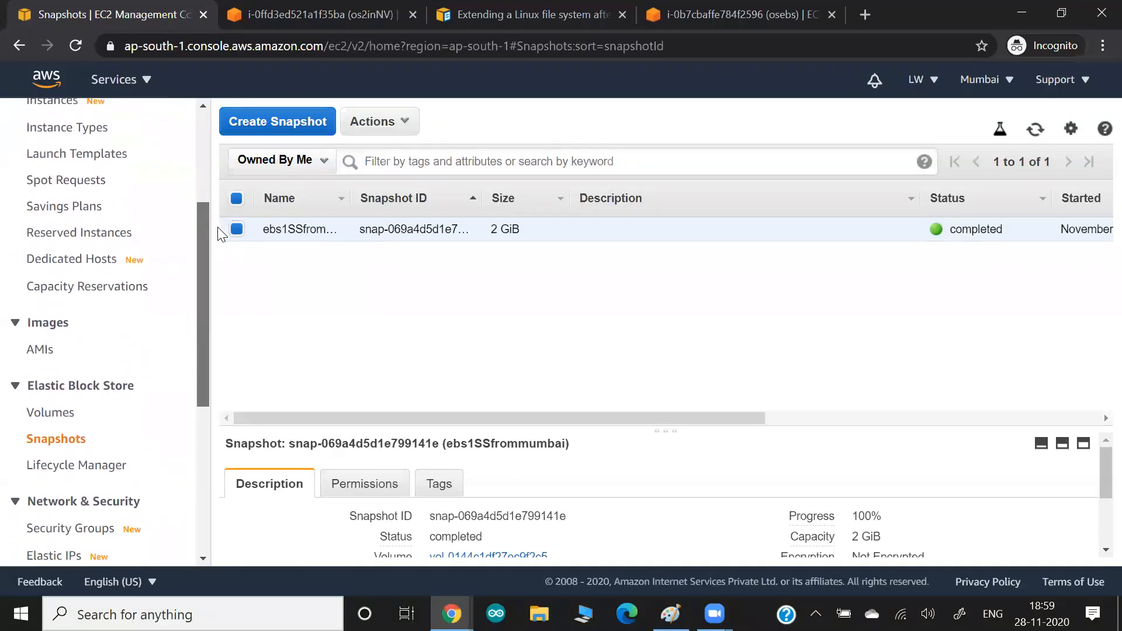
click(38, 352)
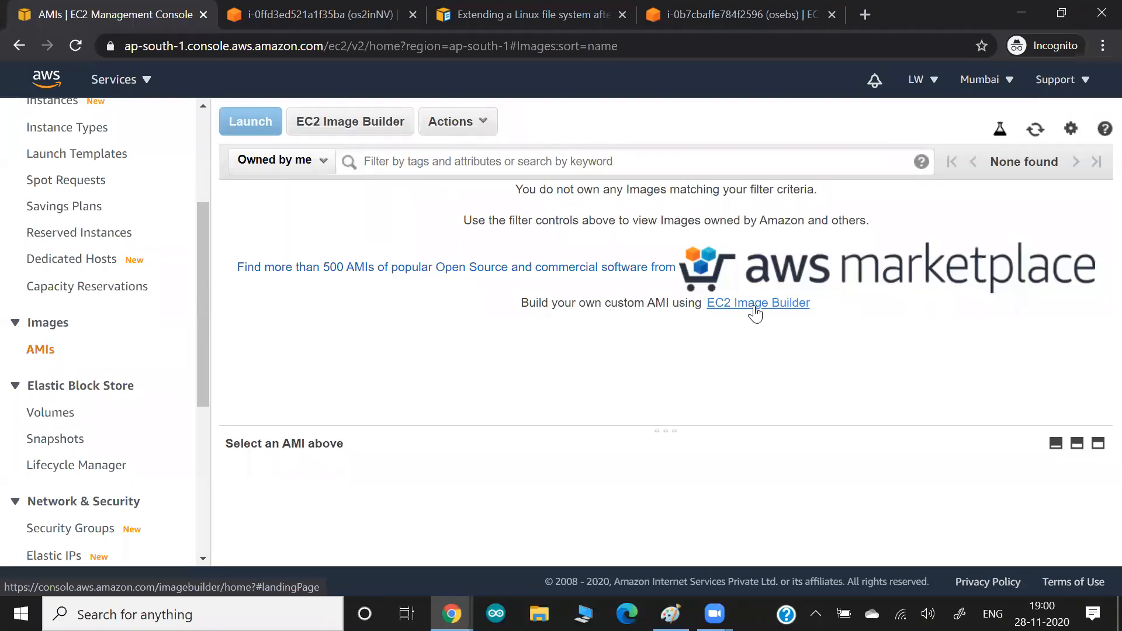
Switch to Paint and write "Own AMI" in black on the blank area below the diagram, with an underline and an arrow
key(alt+Tab)
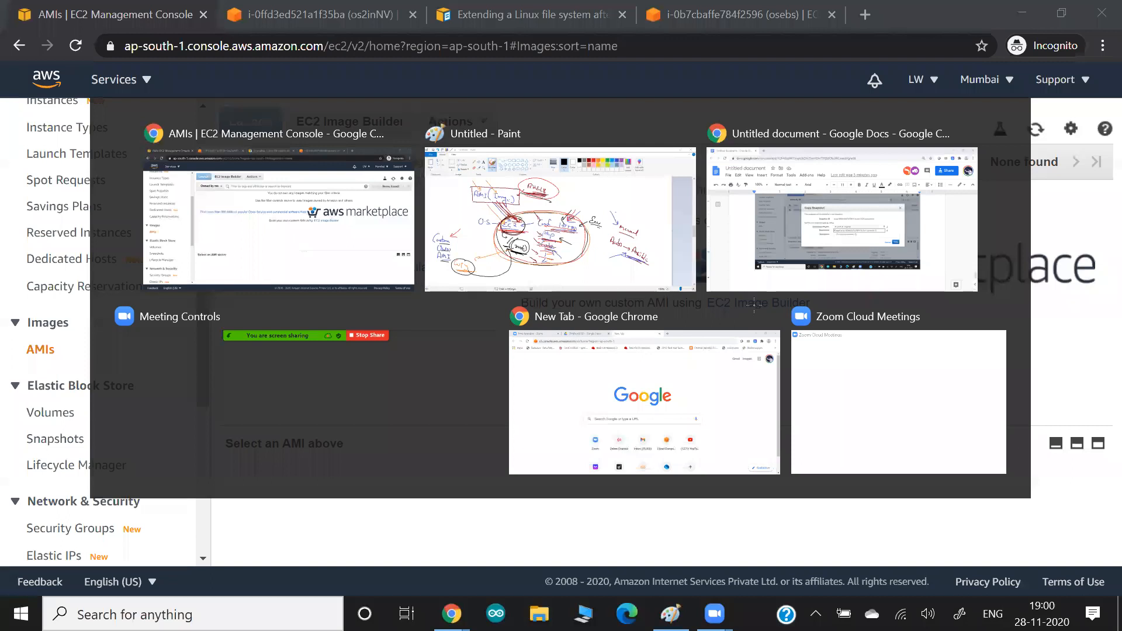
scroll(753, 302, down, 10)
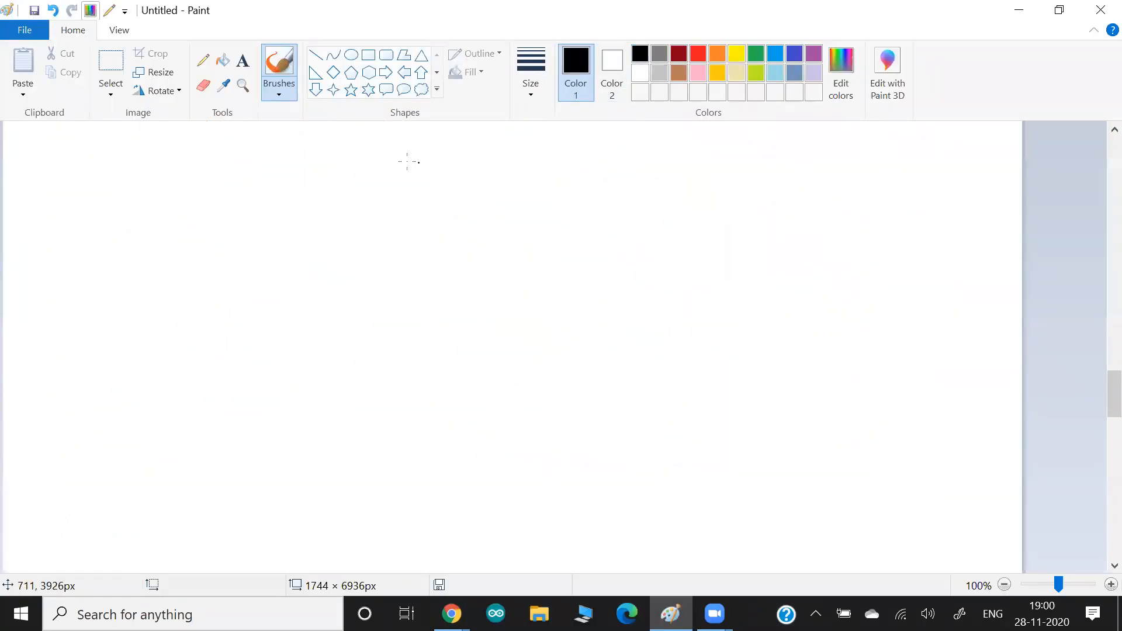
drag(388, 160, 387, 160)
drag(401, 166, 427, 182)
drag(433, 167, 444, 166)
mouse_move(383, 226)
mouse_down()
mouse_move(391, 204)
mouse_move(436, 231)
mouse_move(389, 246)
mouse_up()
mouse_move(340, 138)
mouse_down()
mouse_move(368, 175)
mouse_move(352, 173)
mouse_up()
click(345, 307)
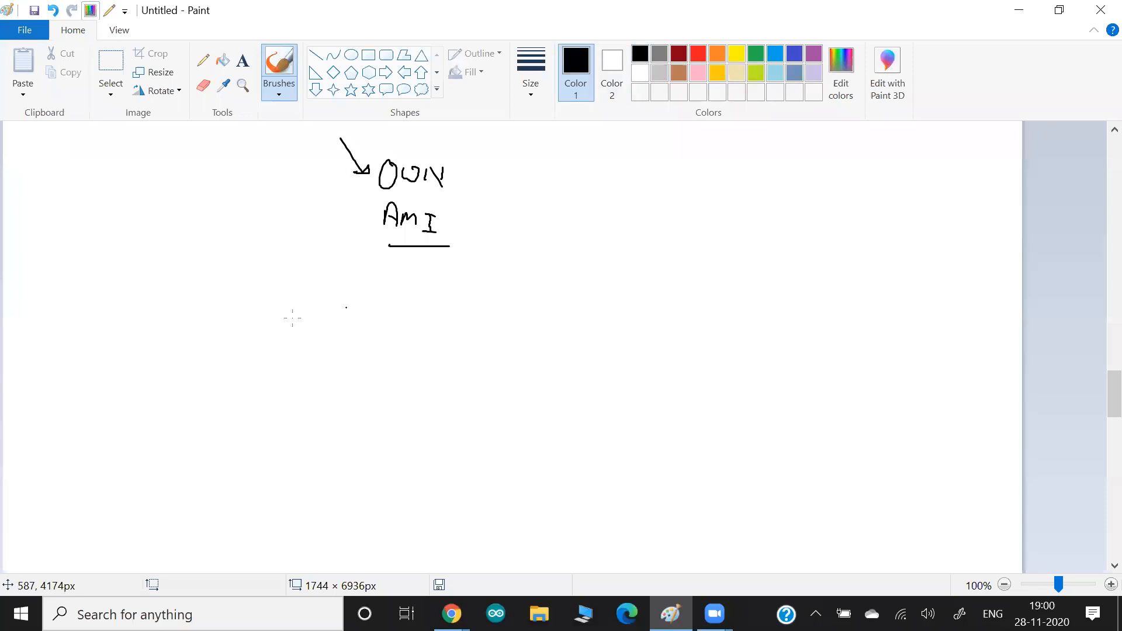
Write "Image" below and beside the Own AMI note and enclose it in a black circle
drag(223, 323, 203, 322)
drag(207, 323, 207, 353)
mouse_move(194, 353)
mouse_down()
mouse_move(242, 348)
mouse_move(254, 362)
mouse_up()
drag(208, 361, 236, 377)
Label the Image circle "own / Software" with a small arrow, and draw a long horizontal arrow leading away from the circle
drag(255, 275, 238, 300)
drag(247, 247, 271, 257)
drag(273, 265, 282, 267)
mouse_move(315, 255)
mouse_down()
mouse_move(277, 290)
mouse_move(287, 297)
mouse_up()
drag(299, 292, 307, 296)
drag(323, 288, 315, 305)
mouse_move(310, 297)
mouse_down()
mouse_move(325, 296)
mouse_move(327, 312)
mouse_move(370, 319)
mouse_up()
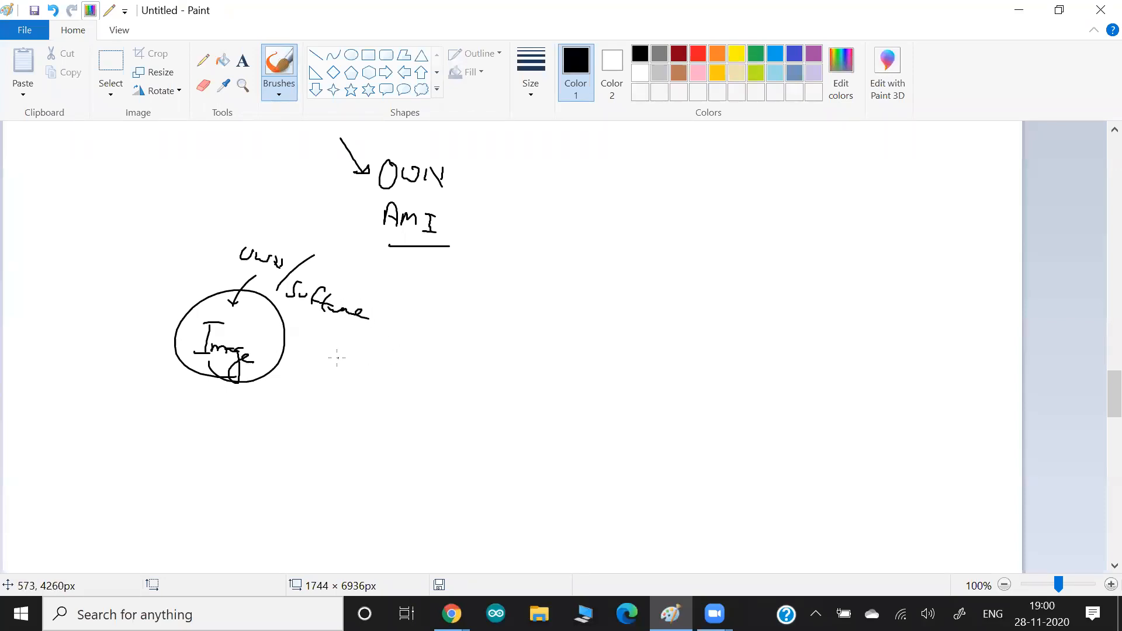
mouse_move(323, 356)
mouse_down()
mouse_move(582, 367)
mouse_move(554, 376)
mouse_up()
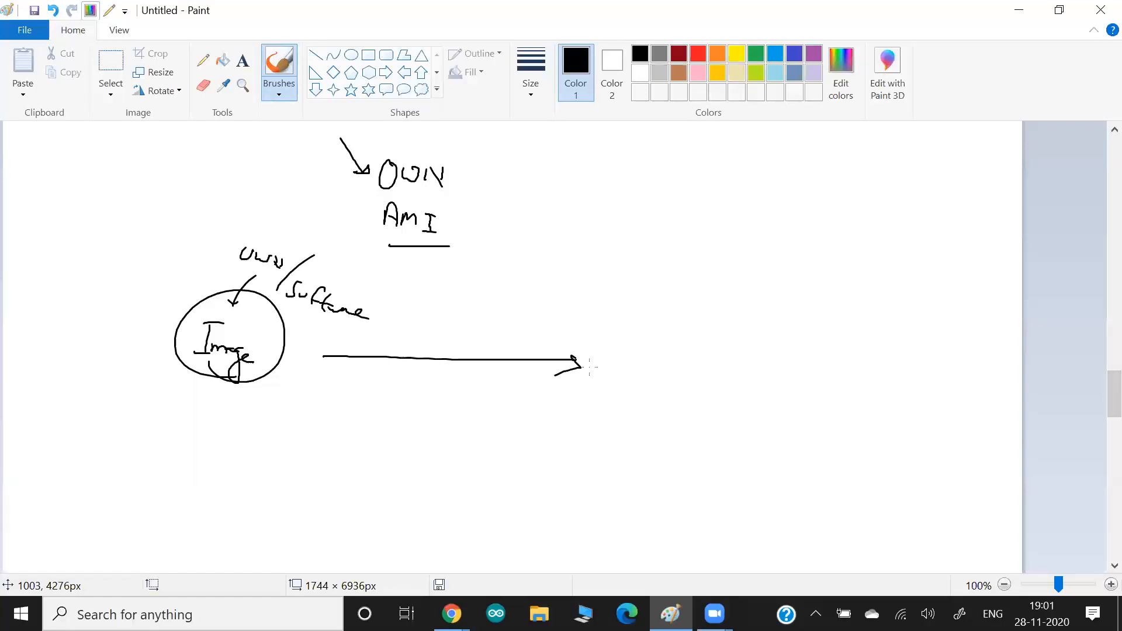
Open the launch instance wizard's AMI selection from the AWS instances list, and return to the environment diagram in Paint
key(alt+Tab)
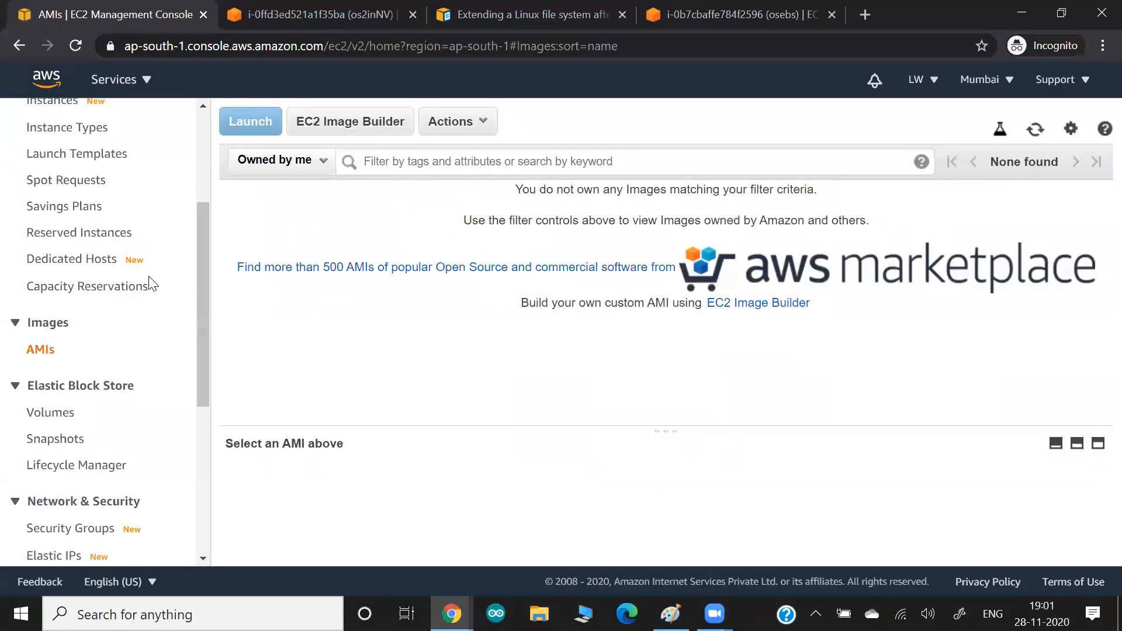
scroll(135, 284, up, 3)
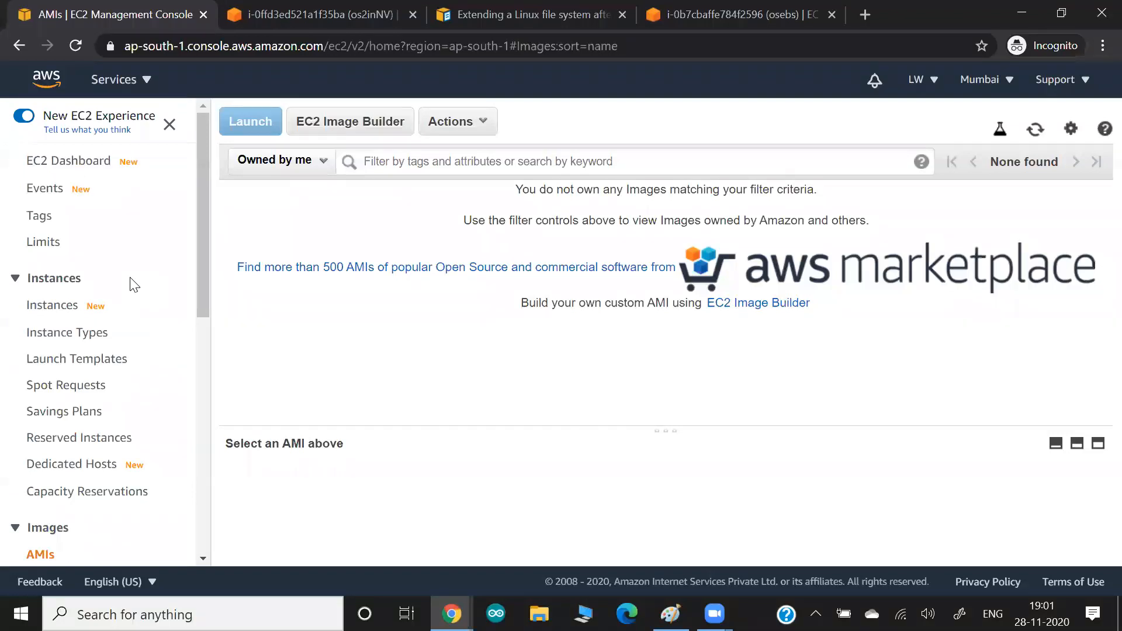
click(45, 307)
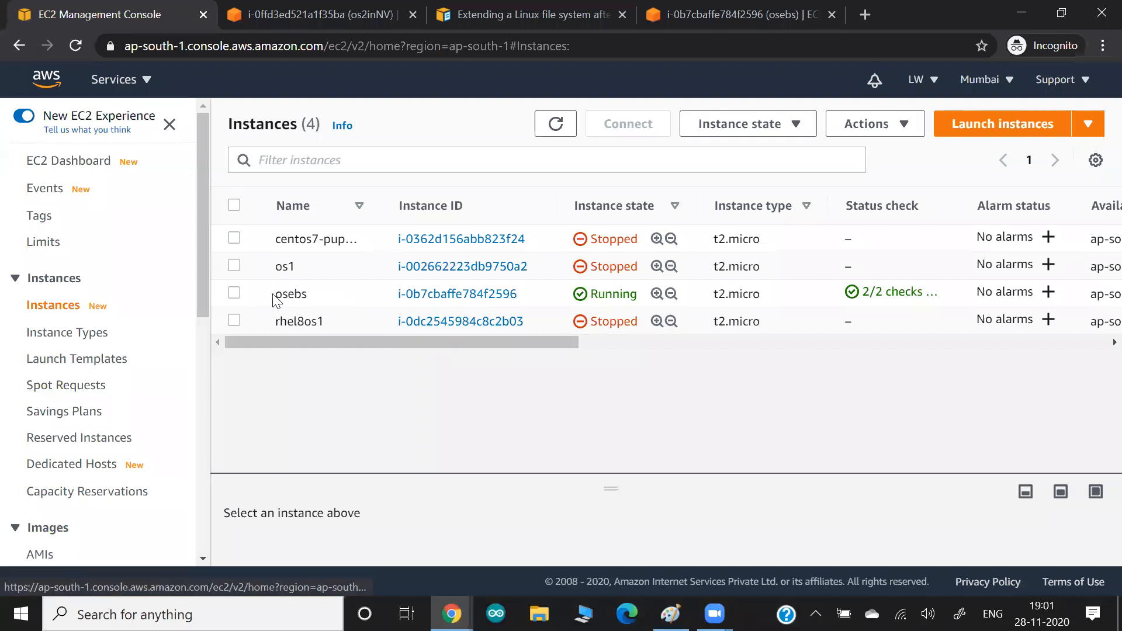
click(998, 121)
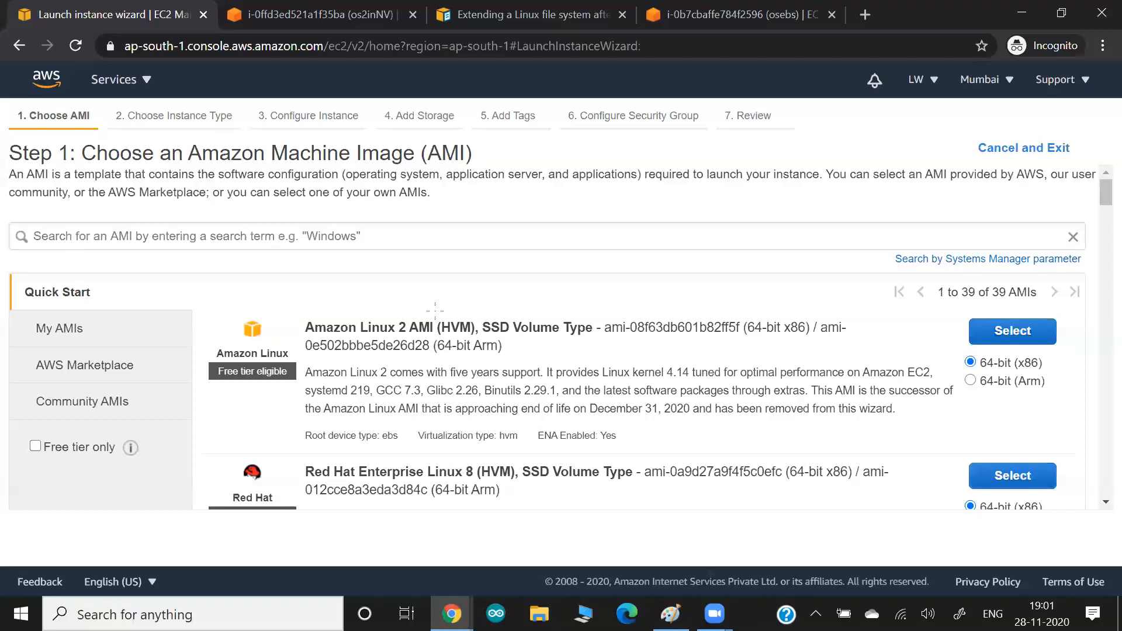
key(alt+Tab)
scroll(435, 311, up, 6)
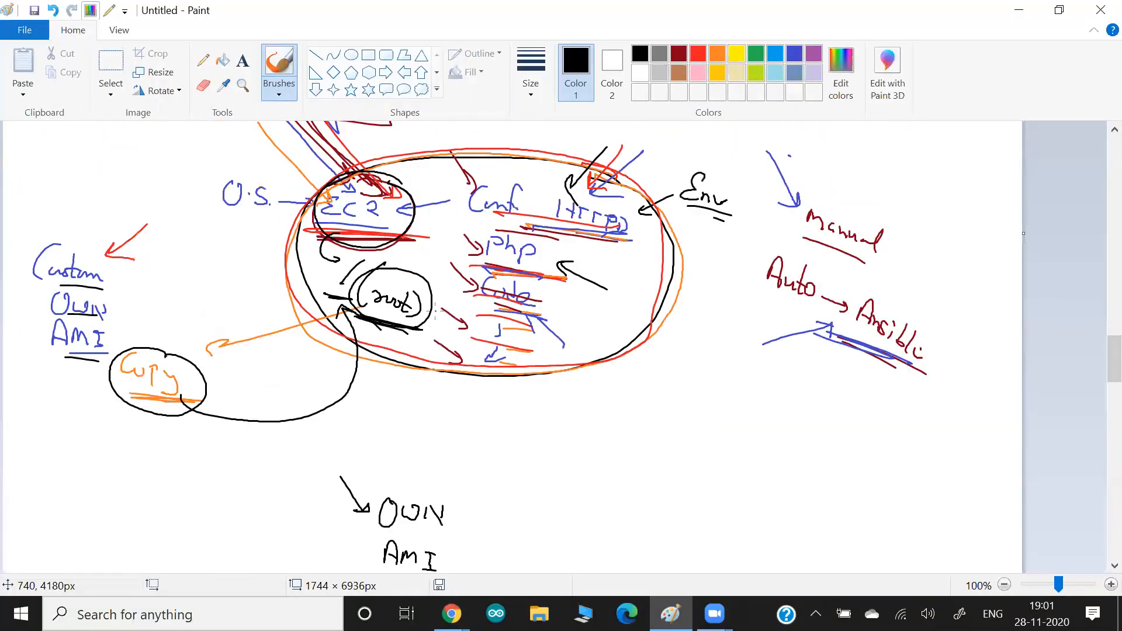
Draw a black underline ending in an arrow beneath RHEL8 in the environment diagram
scroll(434, 310, up, 2)
drag(400, 192, 543, 220)
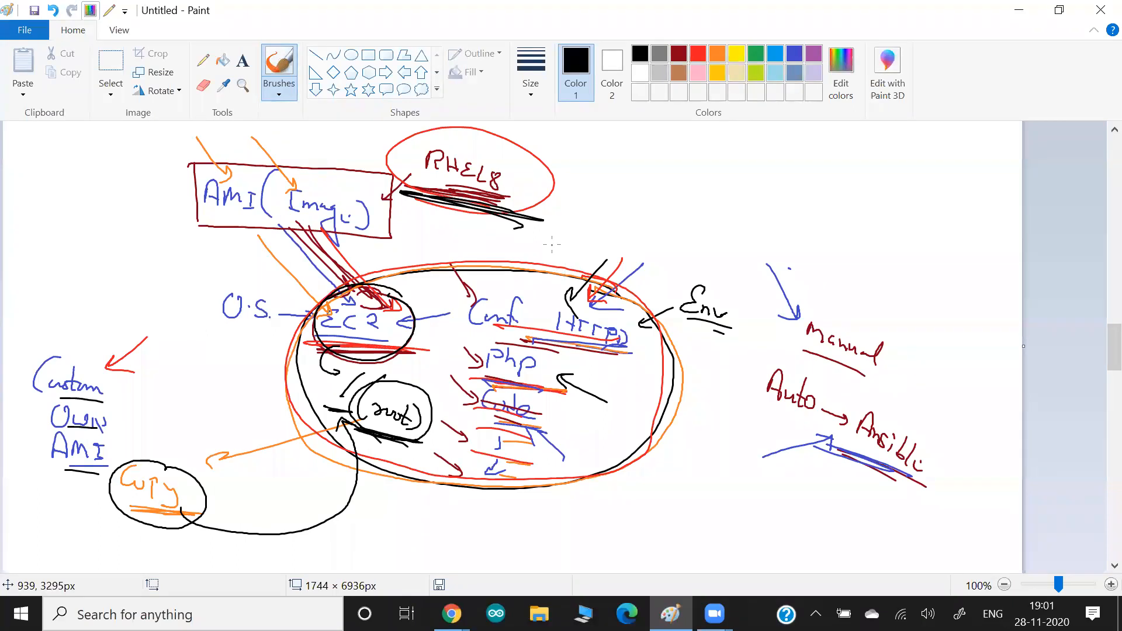
Switch to the AWS launch wizard and choose the 64-bit (x86) Amazon Linux 2 AMI
key(alt+Tab)
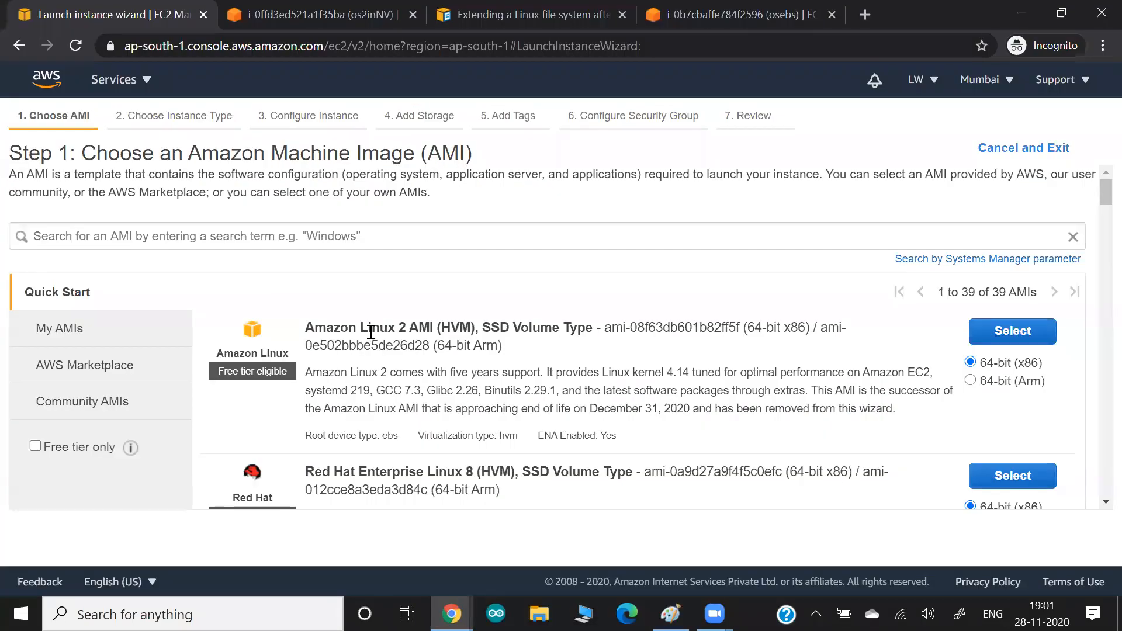
drag(371, 332, 434, 325)
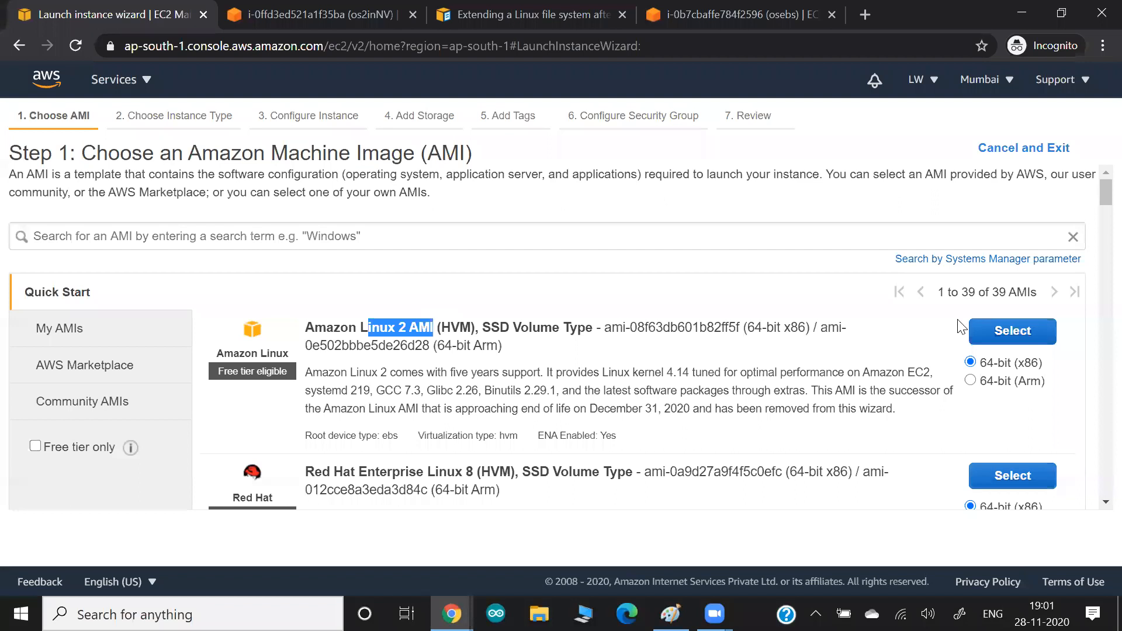
click(1000, 334)
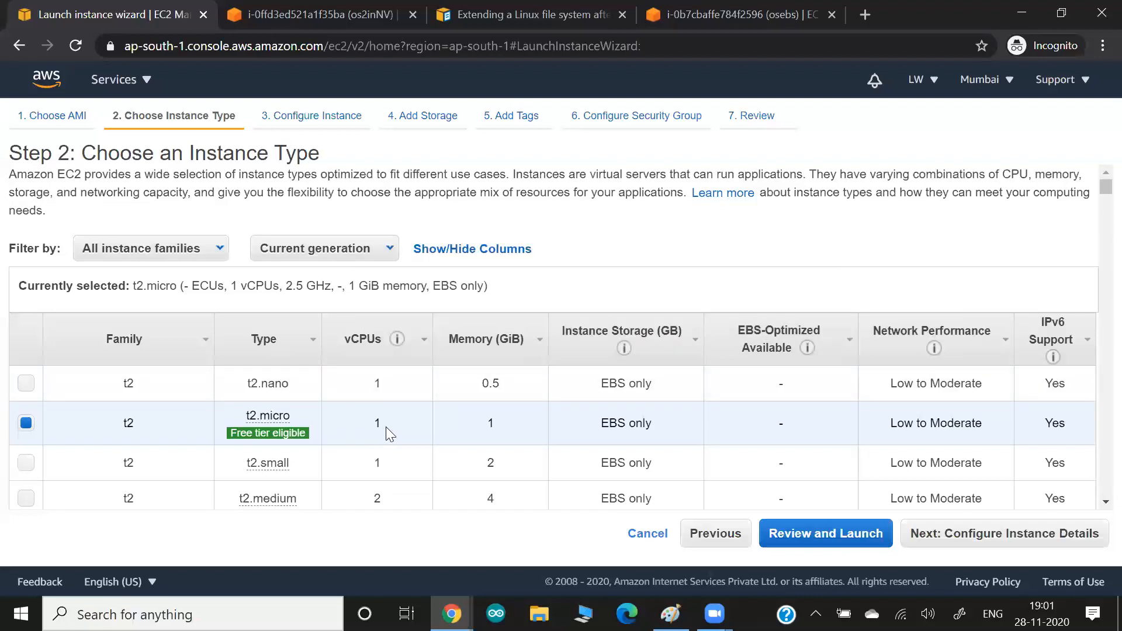
Return to Paint, add a black arrow pointing into the environment above HTTPD, and circle the Custom Own AMI note
key(alt+Tab)
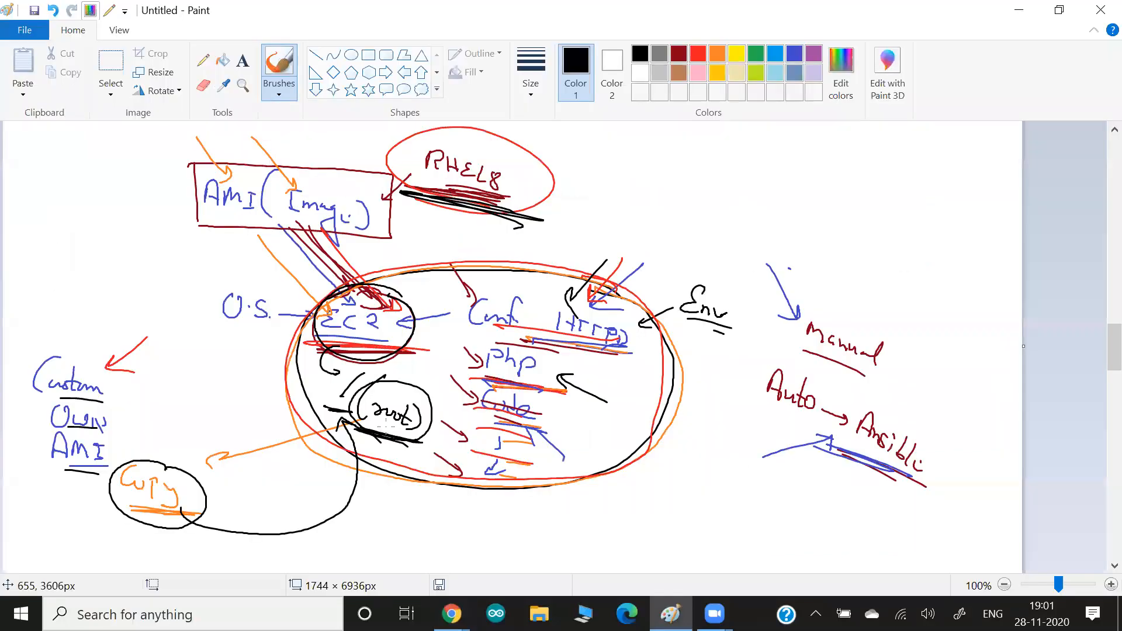
drag(604, 238, 572, 294)
drag(74, 337, 13, 355)
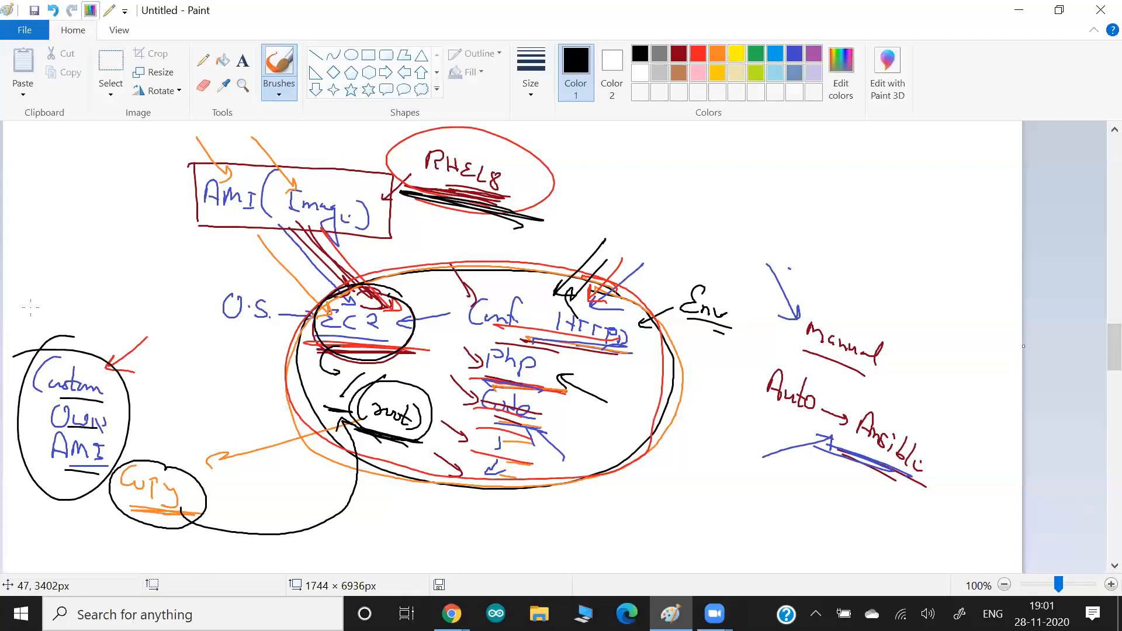
In the AWS launch wizard, keep t2.micro and the default instance and storage settings, and add a Name tag with the value osawsforimage
key(alt+Tab)
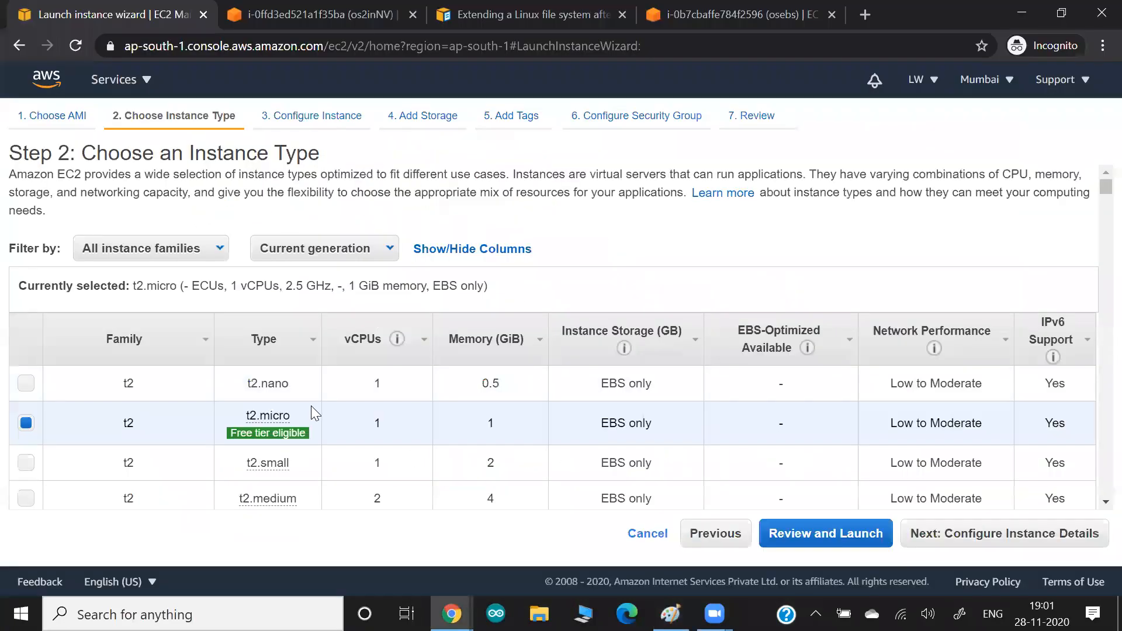
click(977, 540)
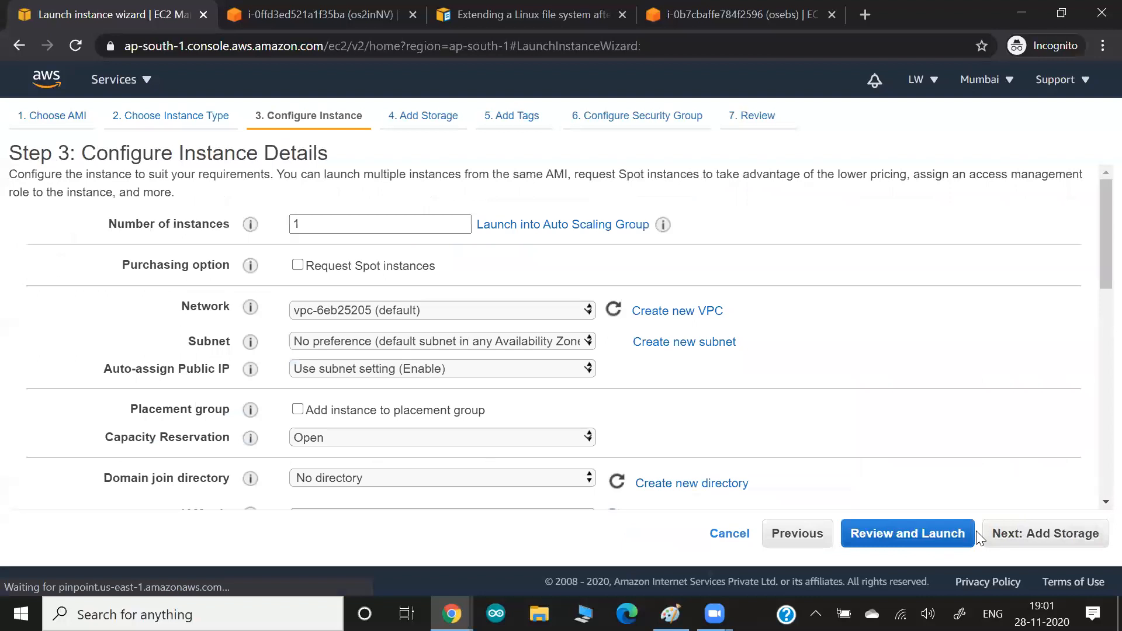
click(1057, 548)
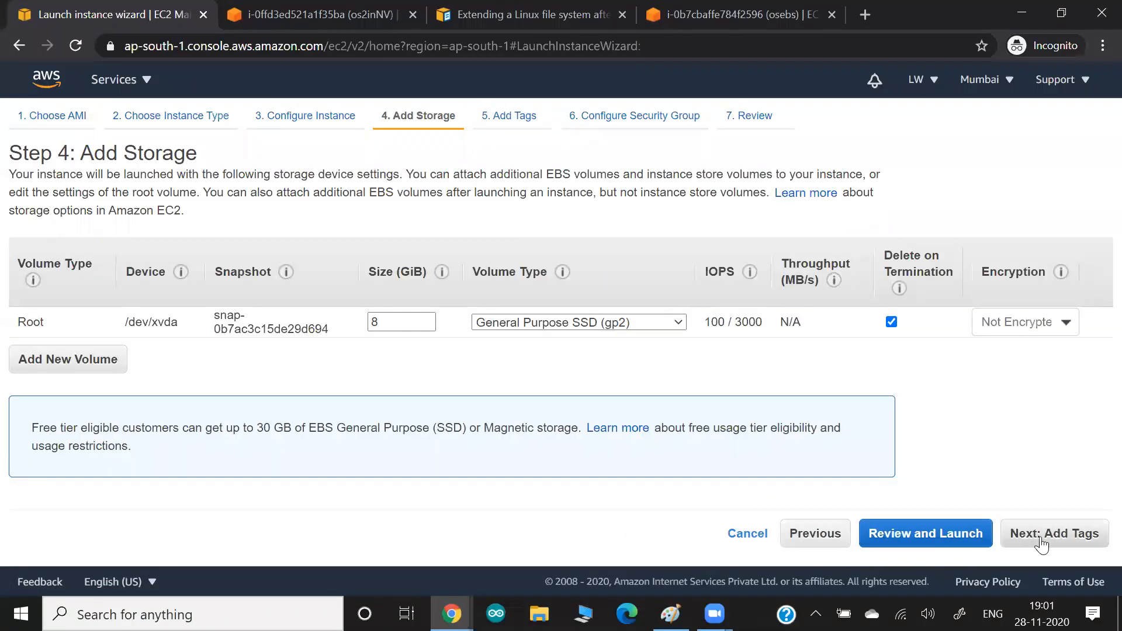
click(1041, 544)
click(615, 325)
text(os)
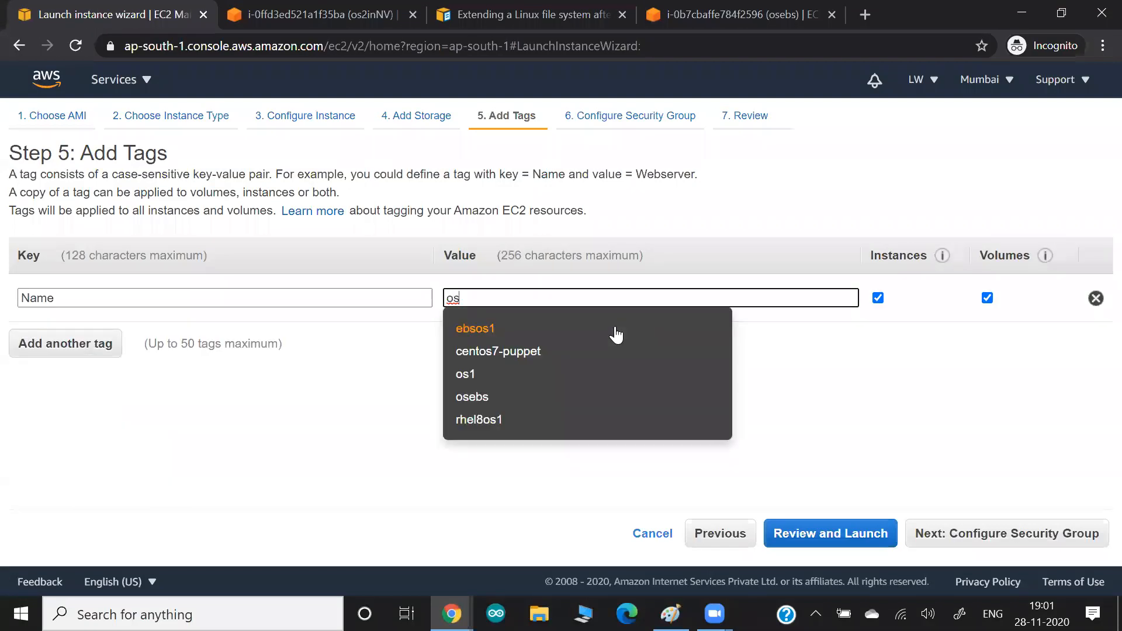
text(awsforimage)
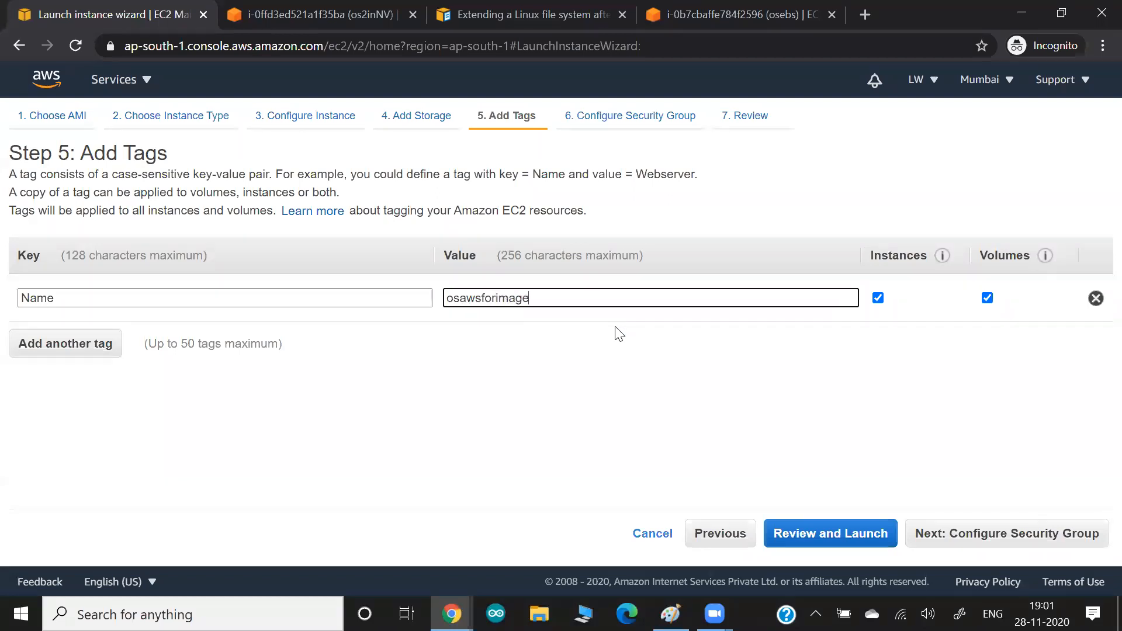
click(986, 533)
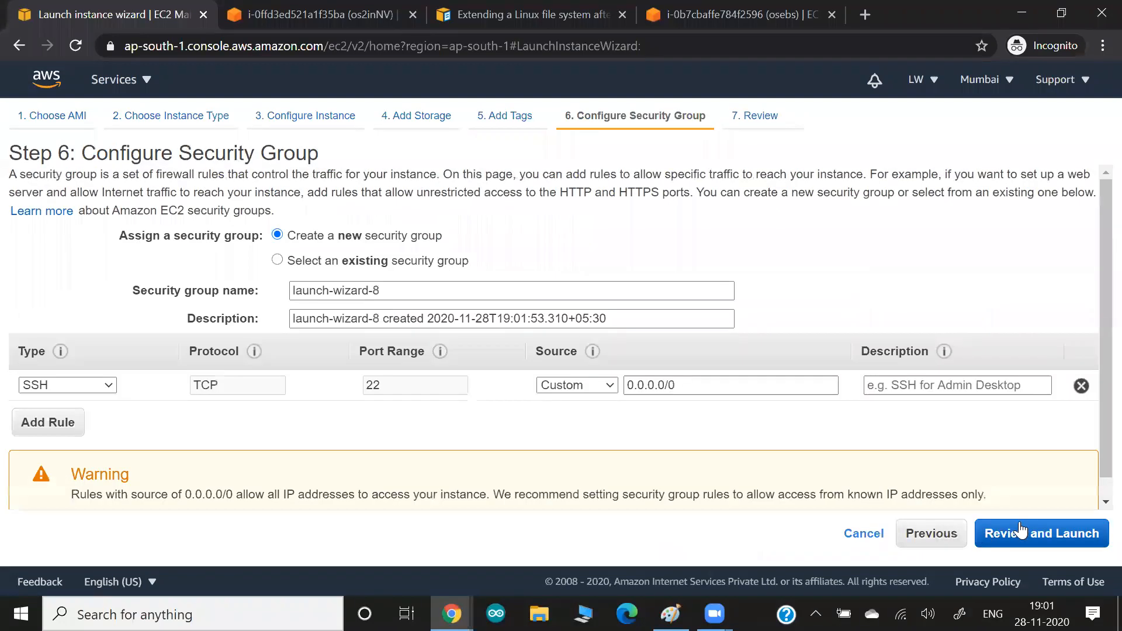
Try to launch the instance with the proposed new security group and an existing key pair, acknowledging access to its private key
click(1050, 536)
click(1075, 534)
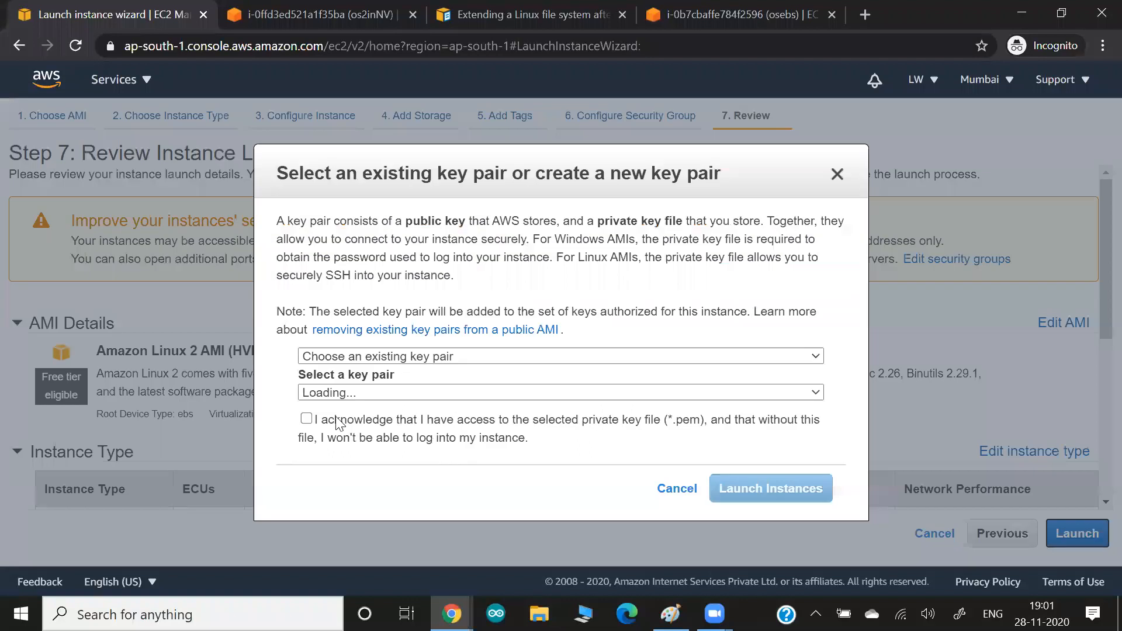
click(326, 393)
click(401, 443)
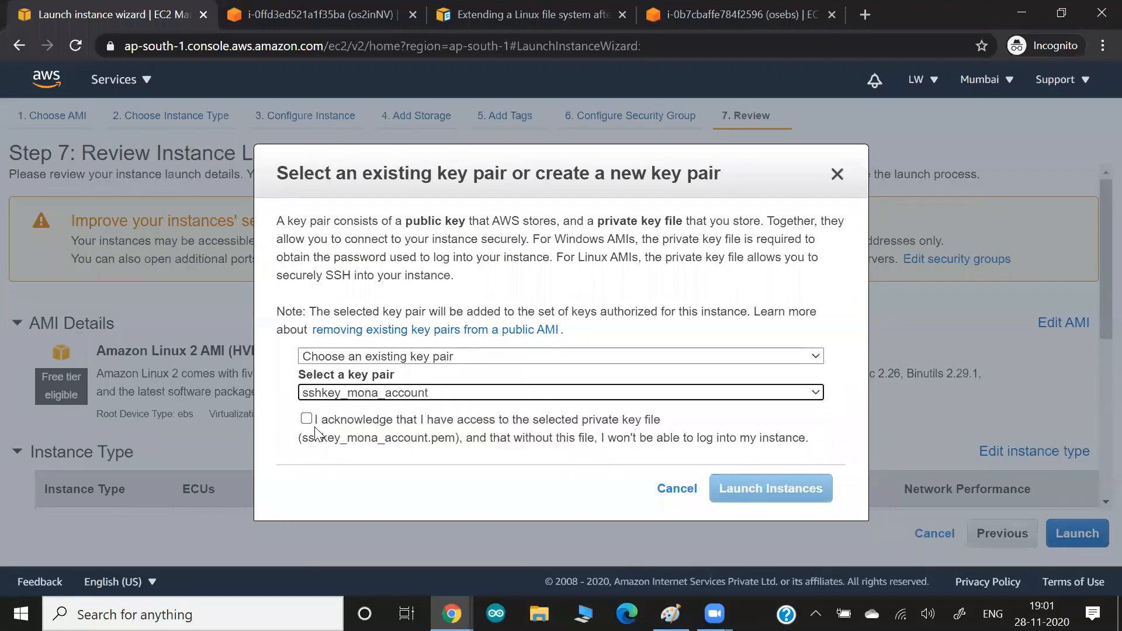
click(306, 419)
click(780, 490)
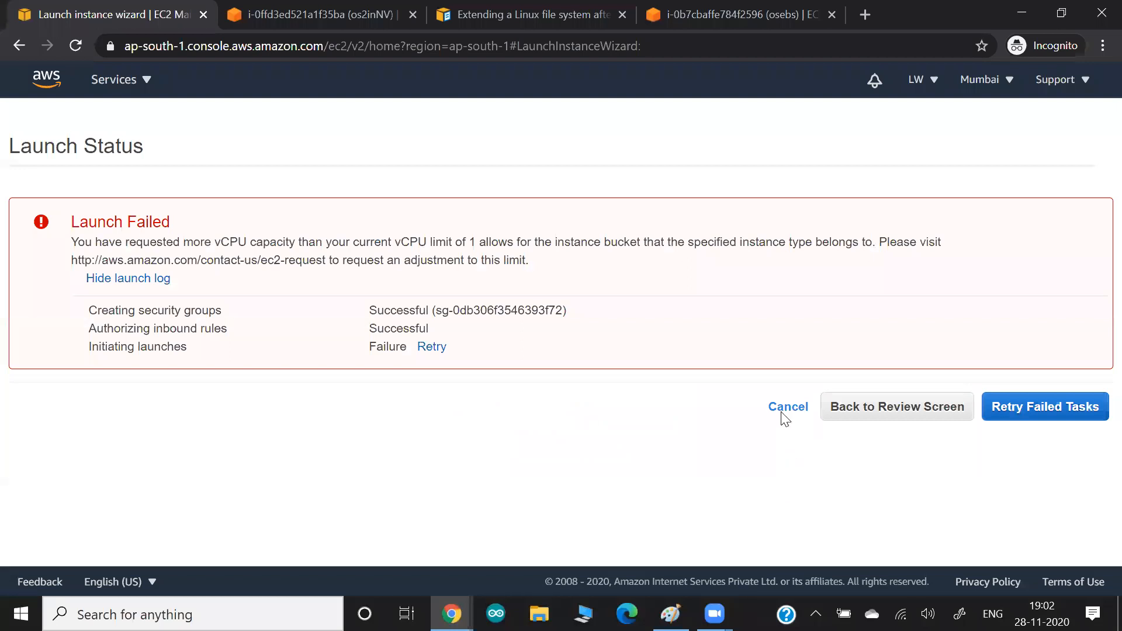
Leave the launch status page and terminate the running osebs instance
click(783, 407)
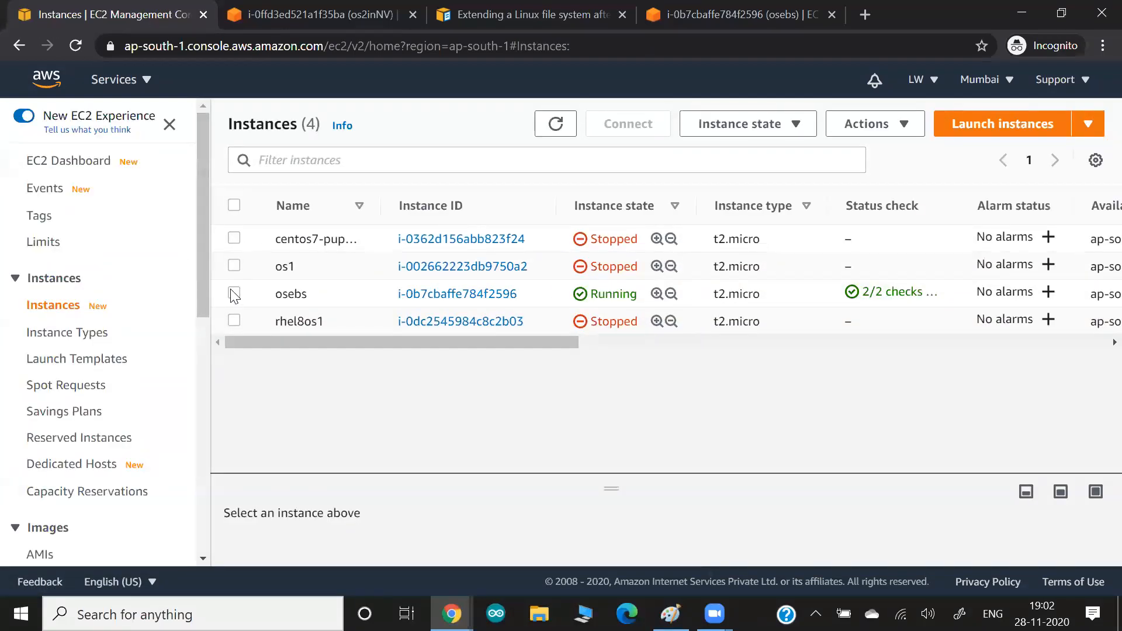
click(234, 294)
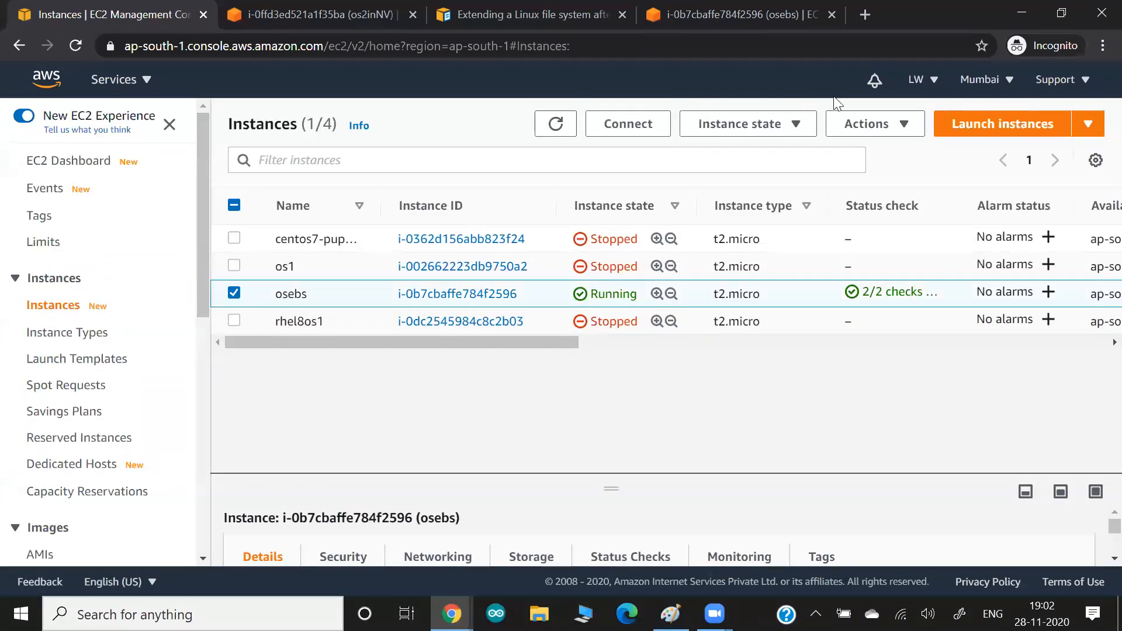
click(857, 127)
click(753, 129)
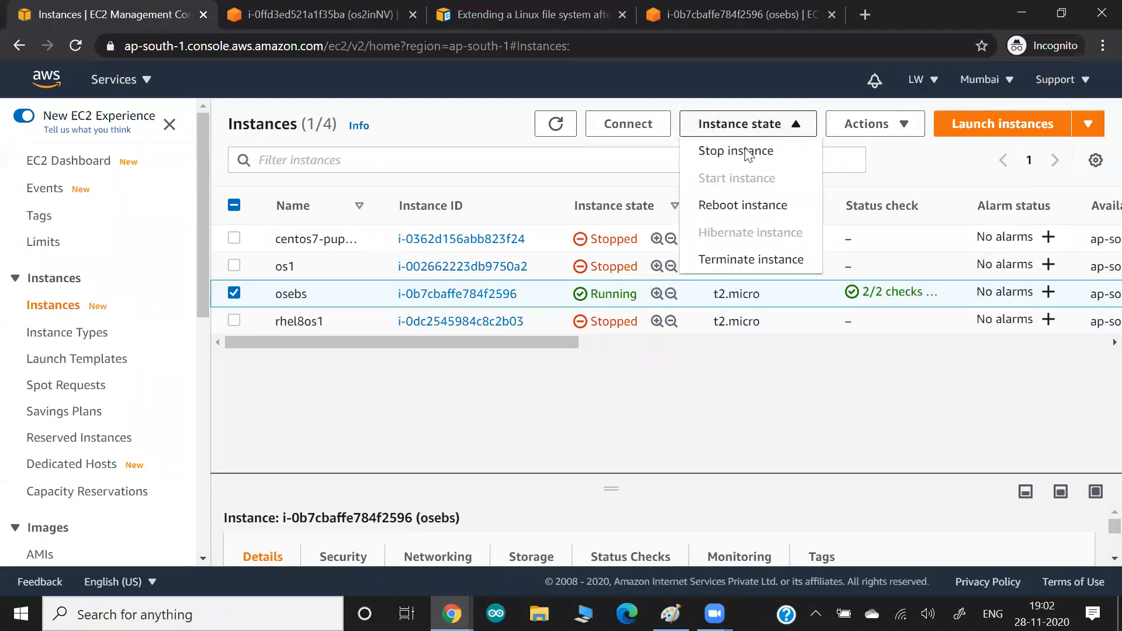
click(751, 260)
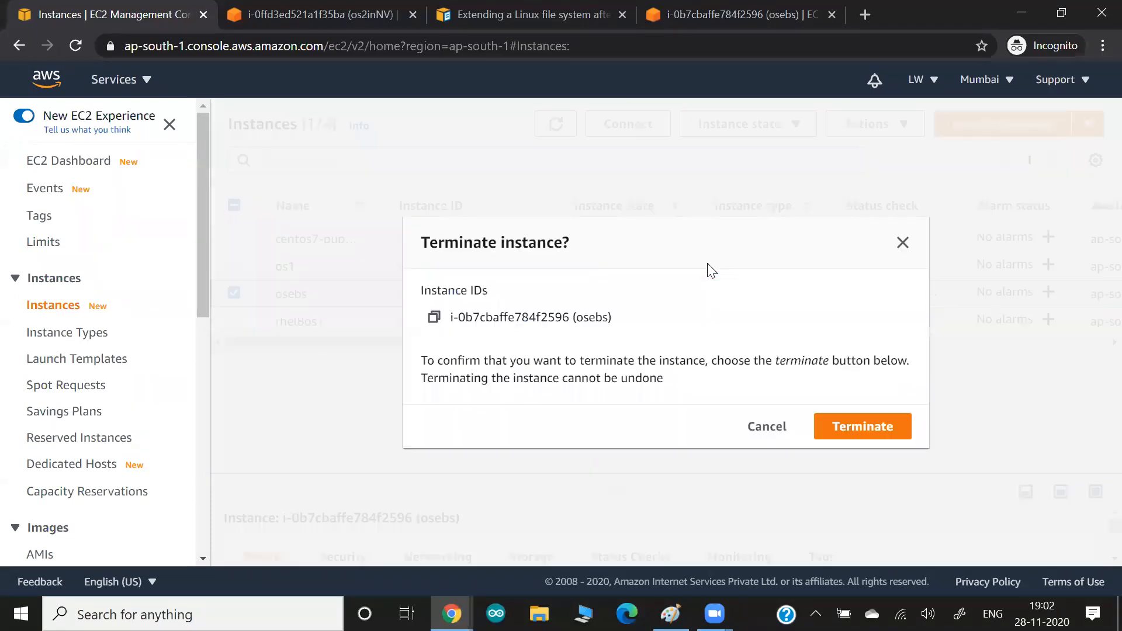
click(867, 425)
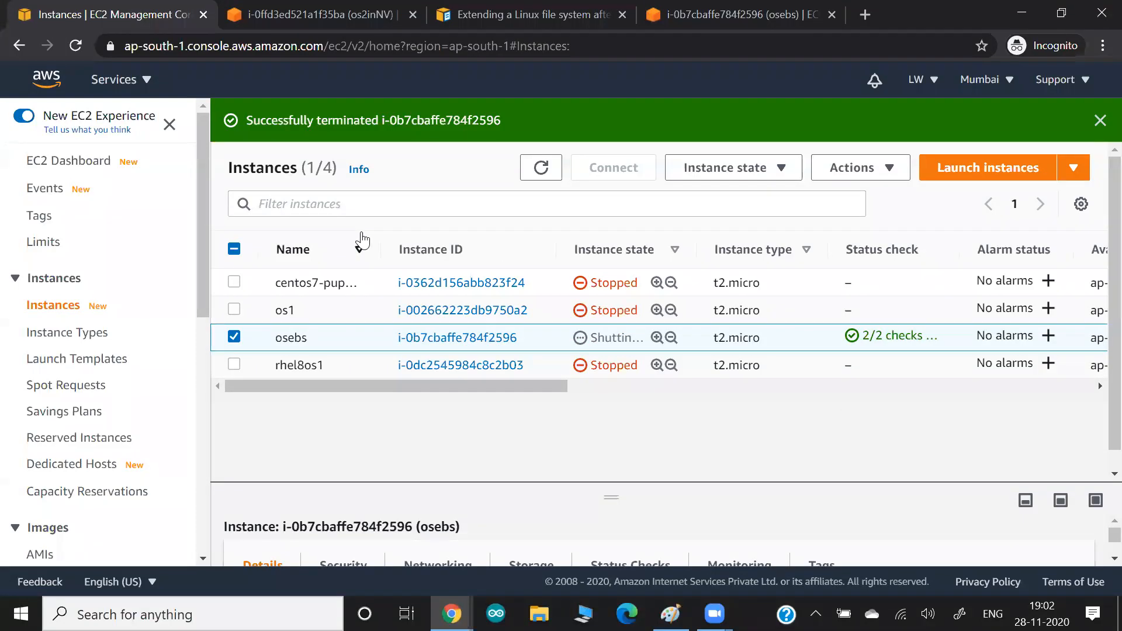
Switch to Paint, thicken the black underline beneath RHEL8, and draw a black arrow from it down to Conf
key(alt+Tab)
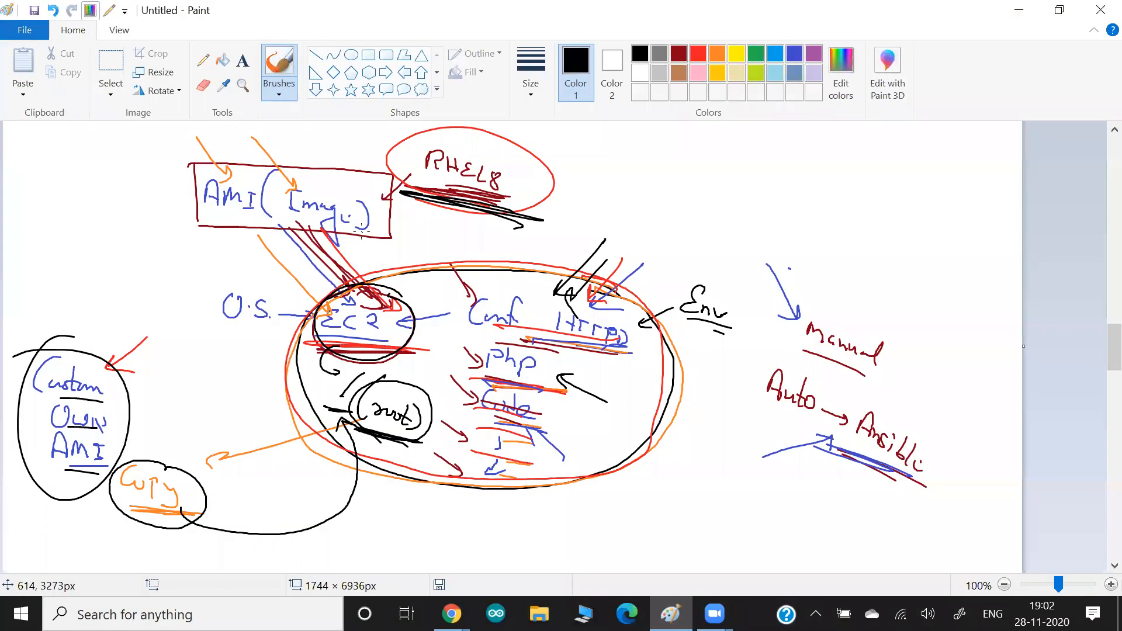
drag(578, 222, 424, 191)
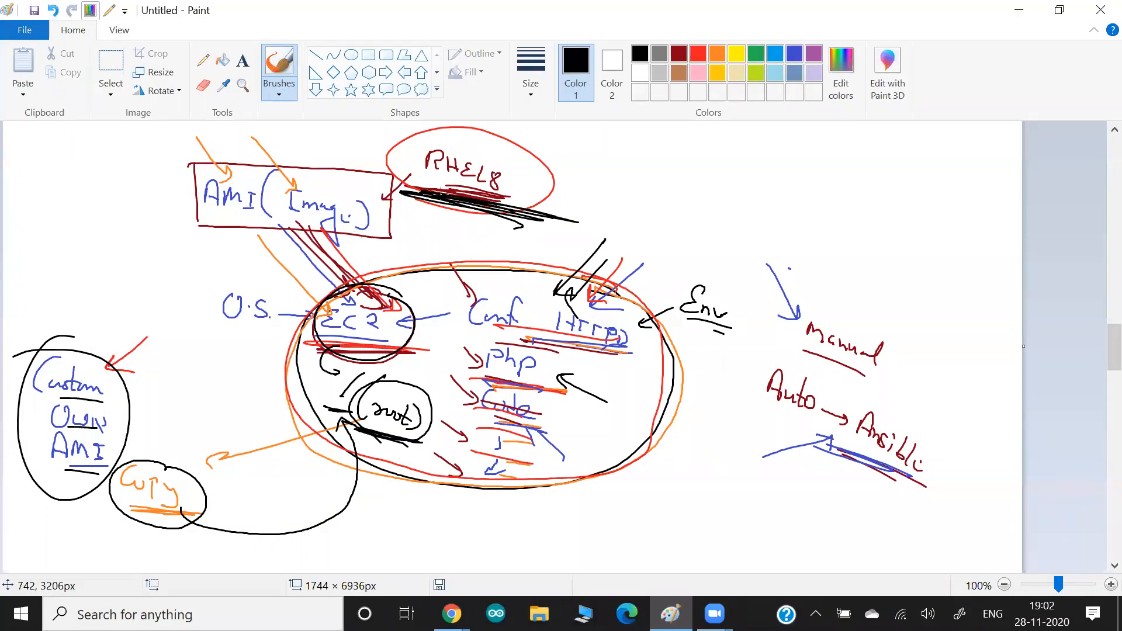
mouse_move(468, 184)
mouse_down()
mouse_move(506, 294)
mouse_move(507, 279)
mouse_up()
drag(475, 280, 504, 290)
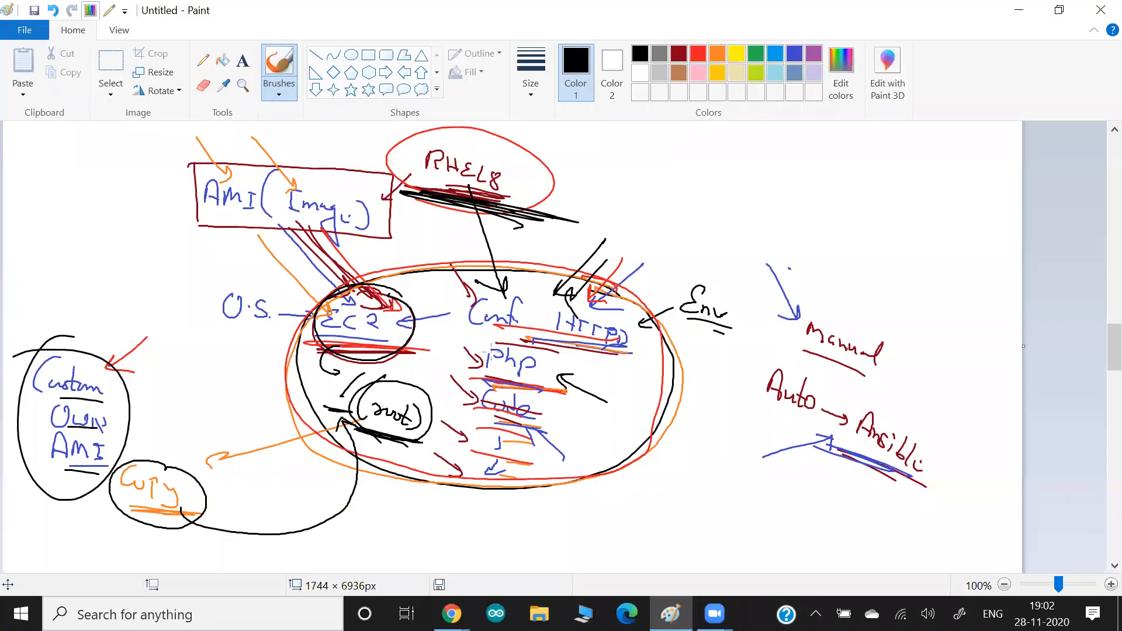
Draw another black outline around the whole environment, then enclose the Env label with a black outline and underline
mouse_move(607, 269)
mouse_down()
mouse_move(266, 356)
mouse_move(561, 492)
mouse_move(652, 306)
mouse_move(571, 280)
mouse_up()
mouse_move(688, 275)
mouse_down()
mouse_move(745, 360)
mouse_move(645, 321)
mouse_up()
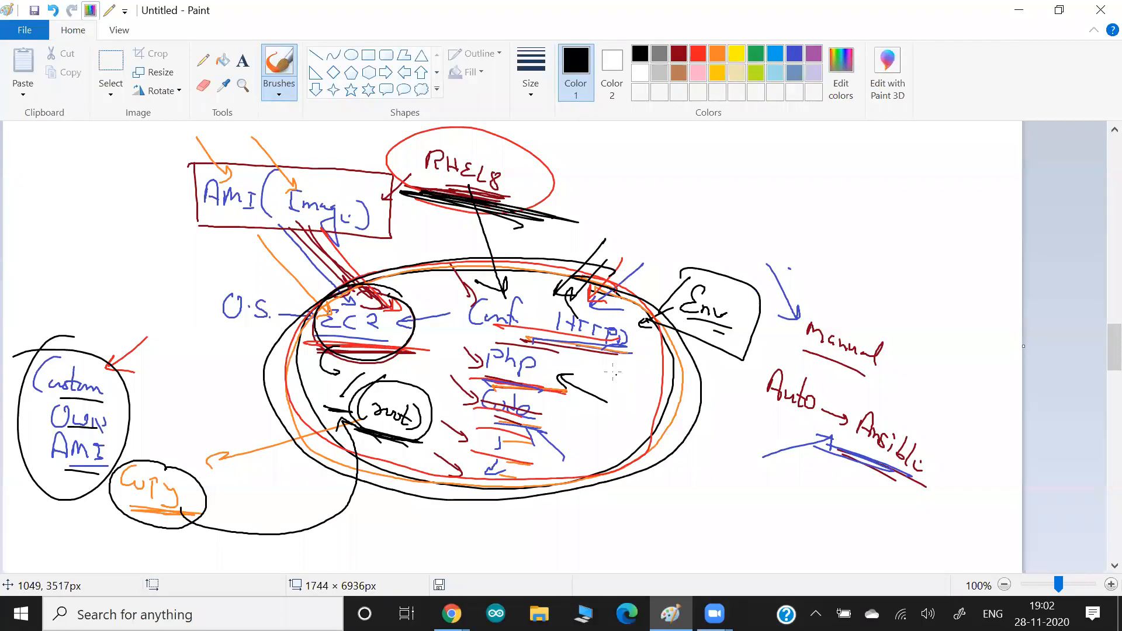
drag(745, 353, 660, 332)
Draw black arrows from the root circle to Copy and to the Custom Own AMI circle
mouse_move(354, 432)
mouse_down()
mouse_move(238, 515)
mouse_move(205, 486)
mouse_up()
drag(225, 485, 228, 513)
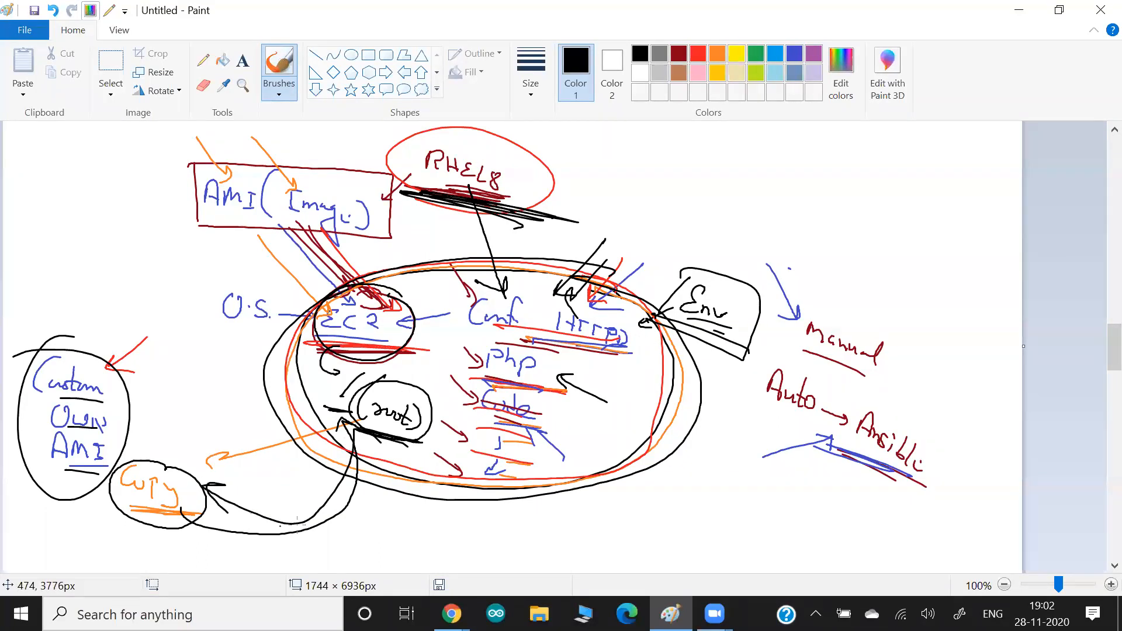
mouse_move(339, 392)
mouse_down()
mouse_move(120, 368)
mouse_move(134, 372)
mouse_up()
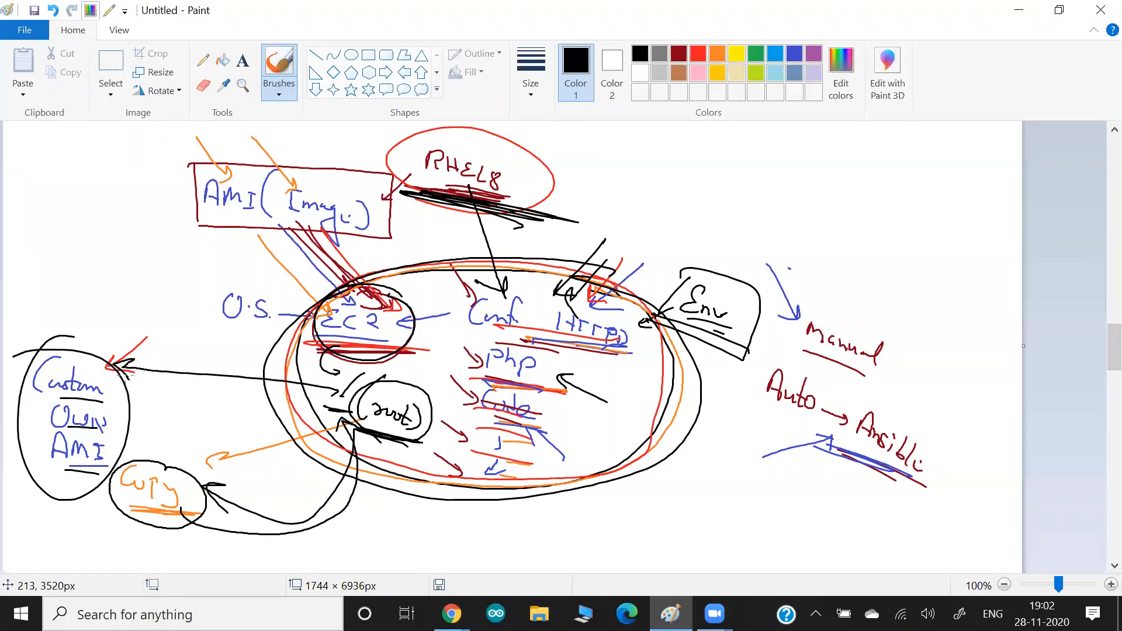
Draw several short black arrows fanning outward from the upper edge of the Custom Own AMI circle
mouse_move(70, 357)
mouse_down()
mouse_move(33, 278)
mouse_move(52, 299)
mouse_up()
mouse_move(70, 362)
mouse_down()
mouse_move(76, 302)
mouse_move(87, 307)
mouse_up()
mouse_move(111, 316)
mouse_down()
mouse_move(66, 355)
mouse_move(104, 327)
mouse_move(178, 350)
mouse_up()
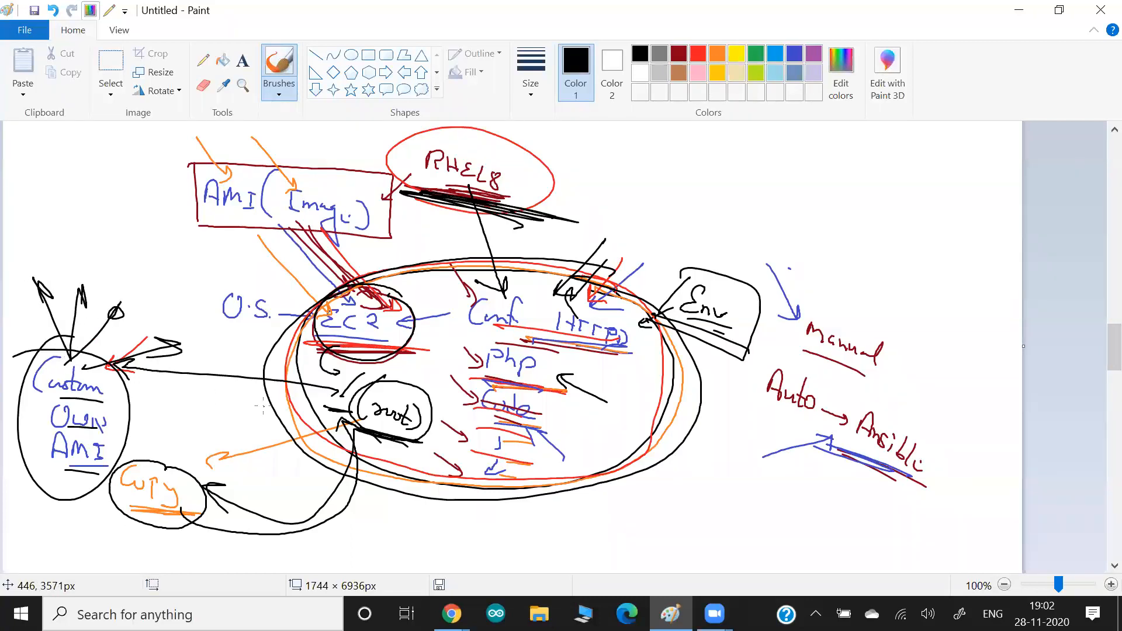
Switch to AWS, refresh the instances list, and start a new instance launch with the Amazon Linux 2 AMI
key(alt+Tab)
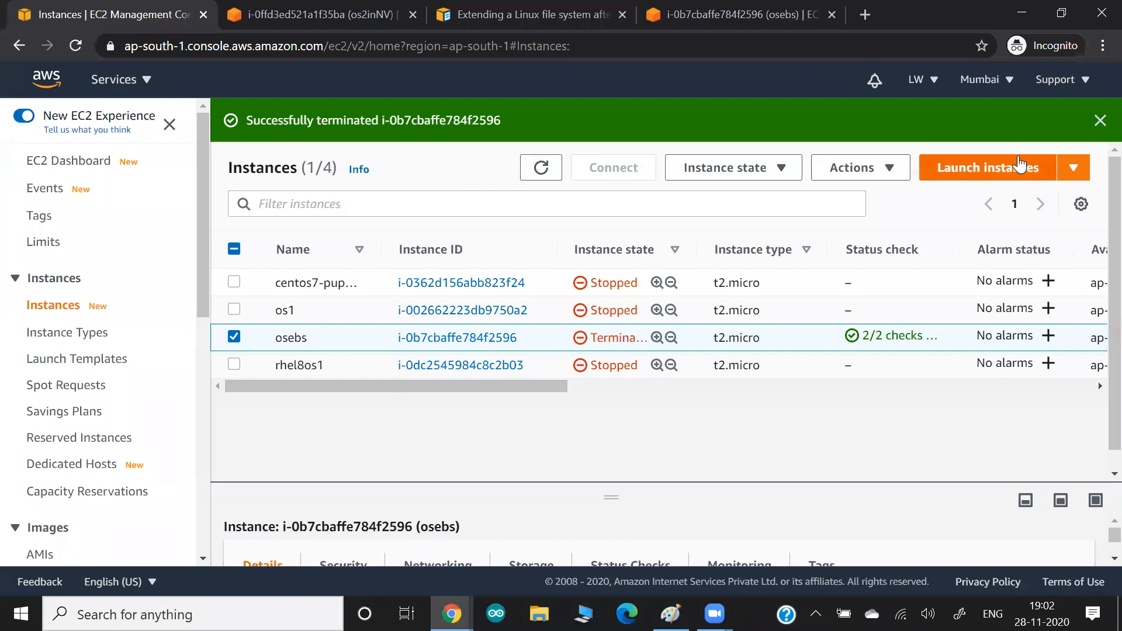
click(541, 167)
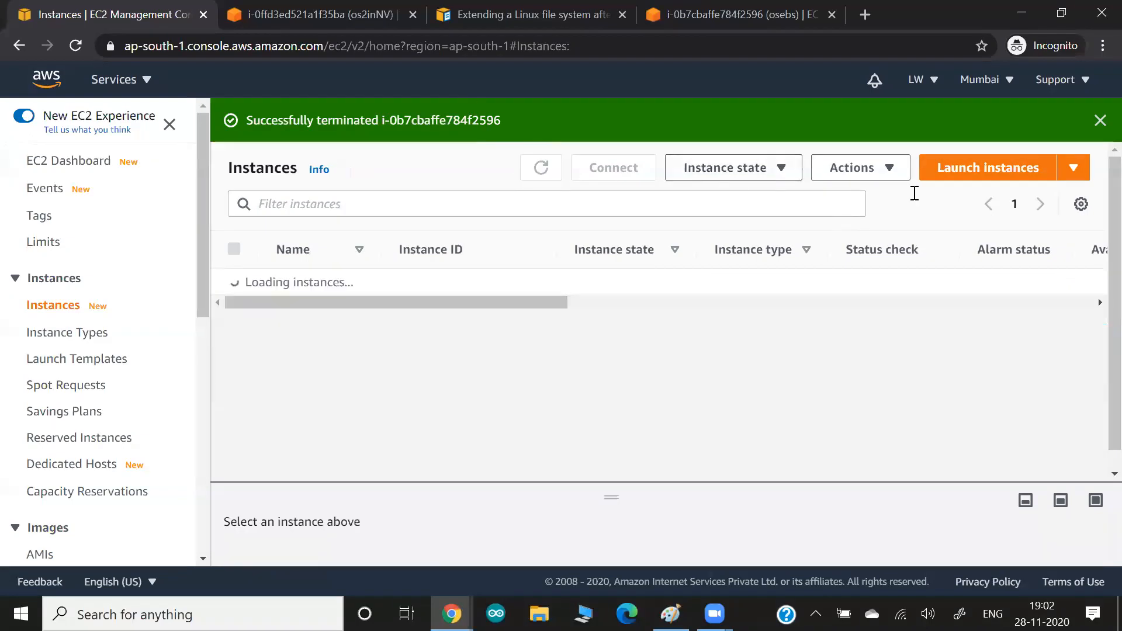
click(1030, 168)
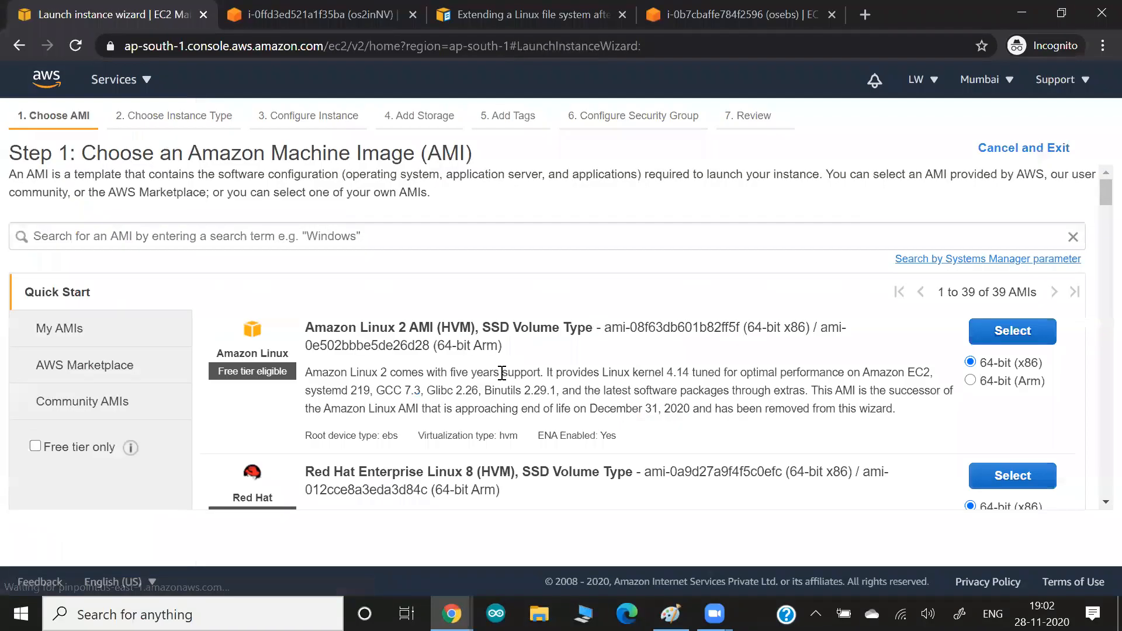
click(1021, 340)
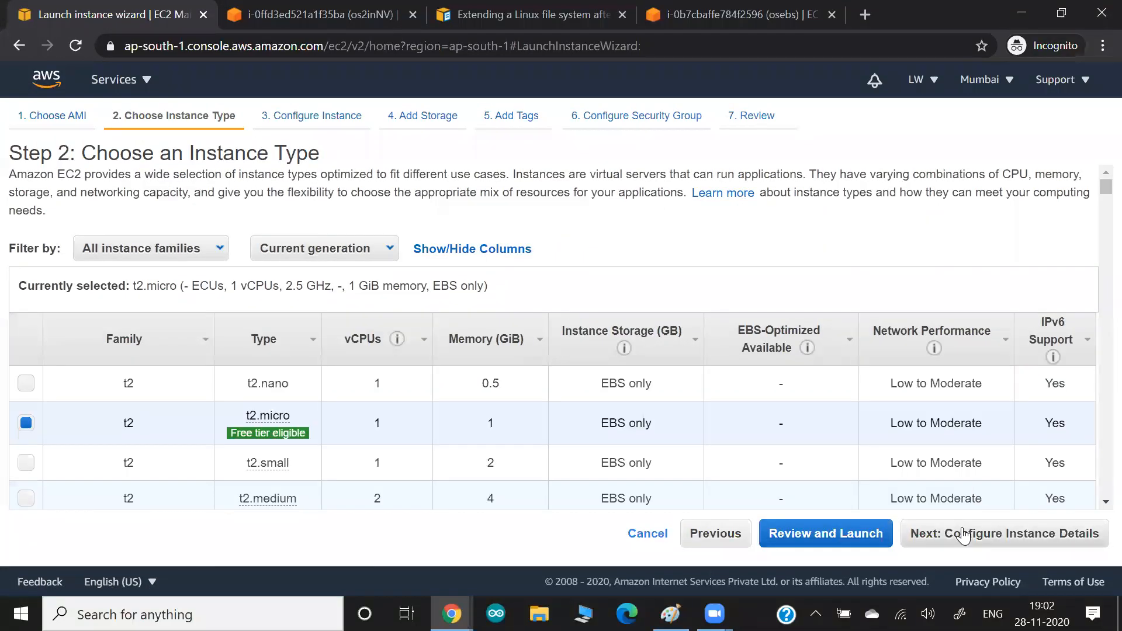
Keep t2.micro with default instance and storage settings, add a Name tag with the value osaws, and proceed to the security group settings
click(963, 534)
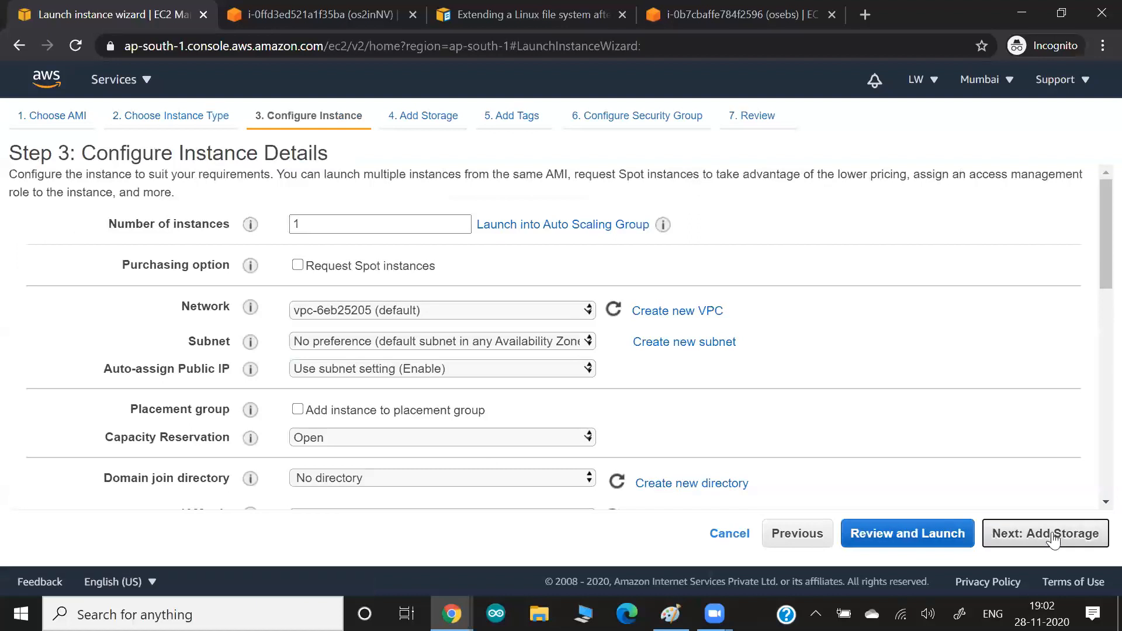
click(1054, 541)
click(1057, 534)
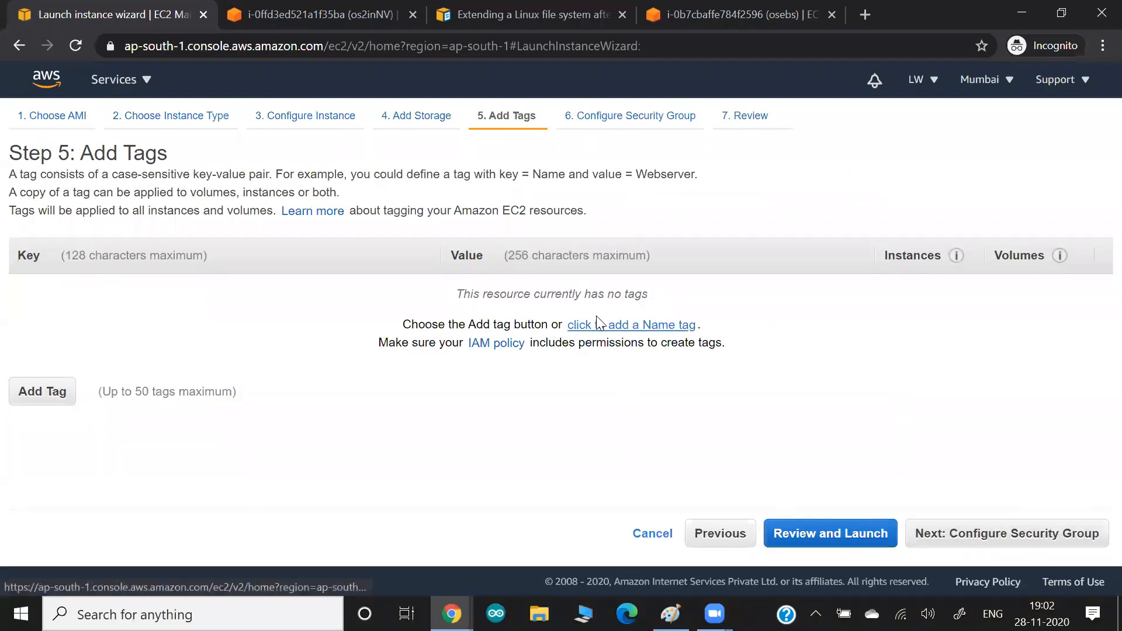
click(597, 322)
text(osaws)
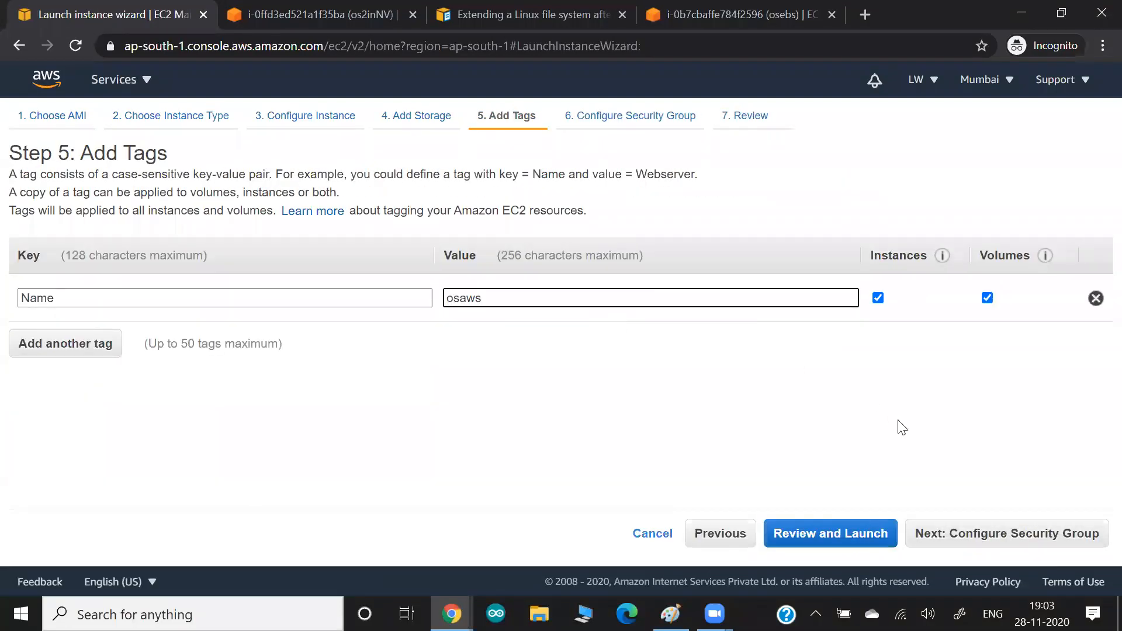
click(963, 534)
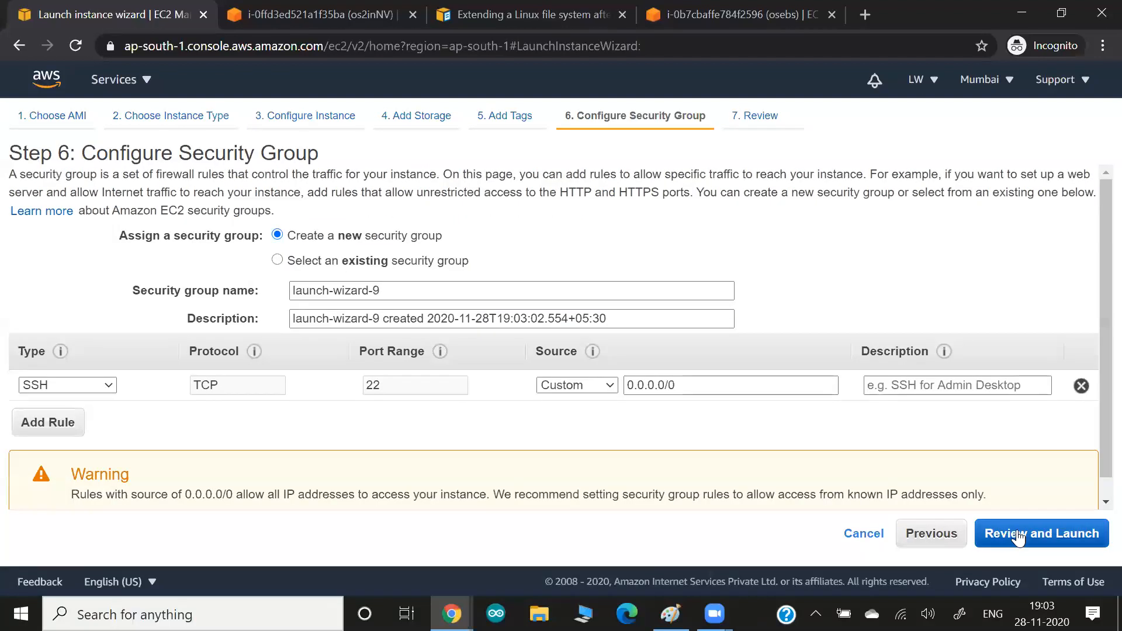
Launch the instance with the default new security group and the awsclass2020key key pair, and select it in the instances list
click(1017, 533)
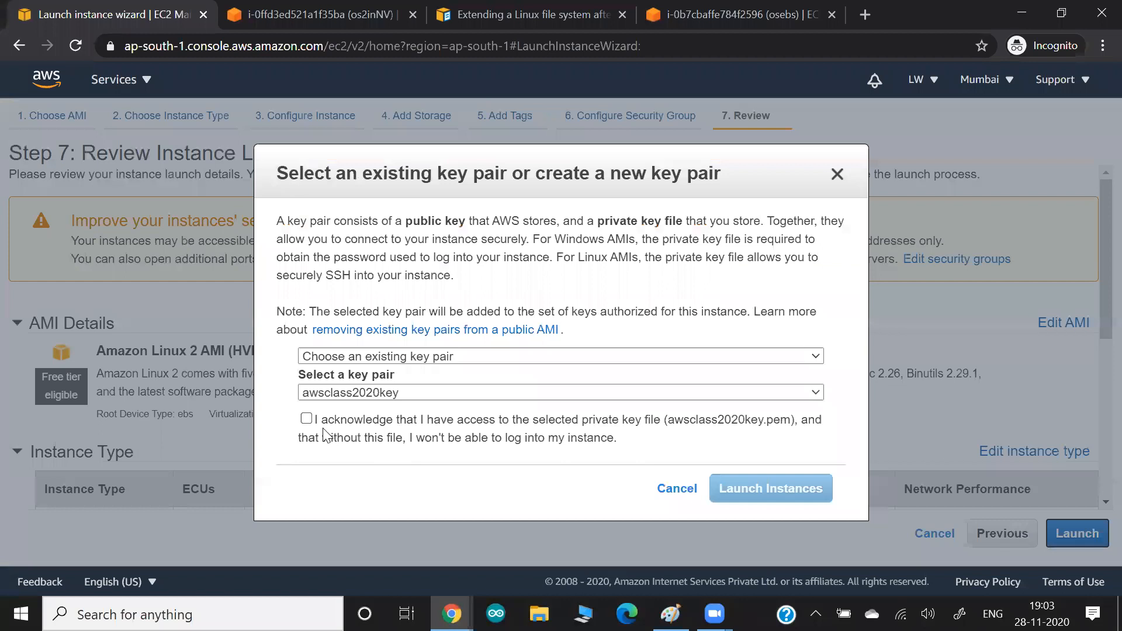
click(325, 392)
click(325, 441)
click(307, 418)
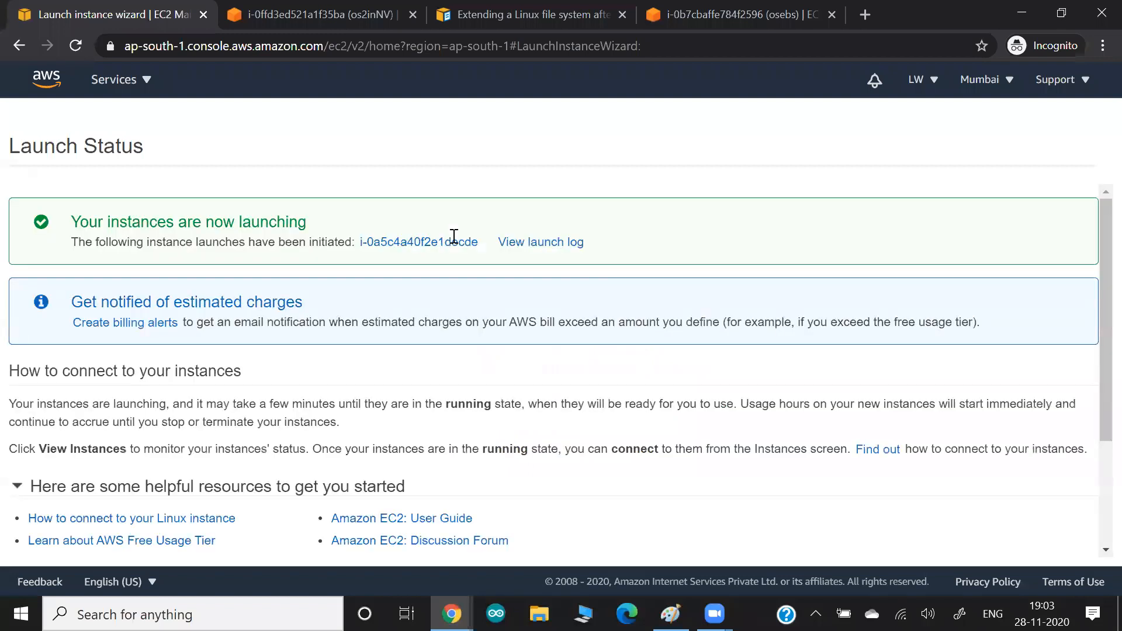
click(454, 241)
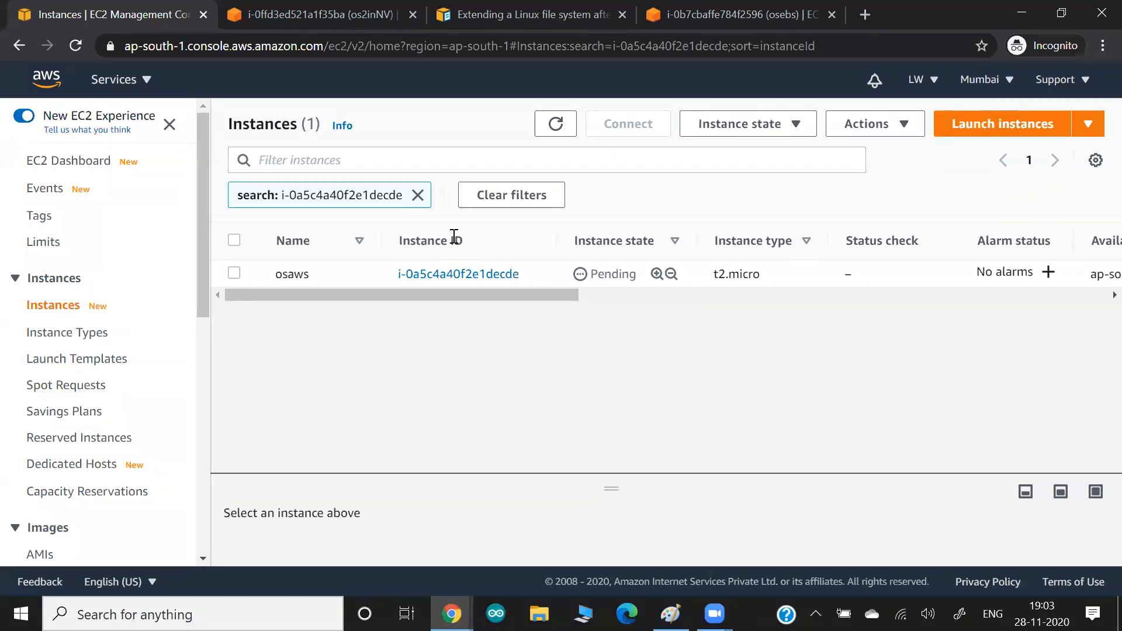
click(234, 273)
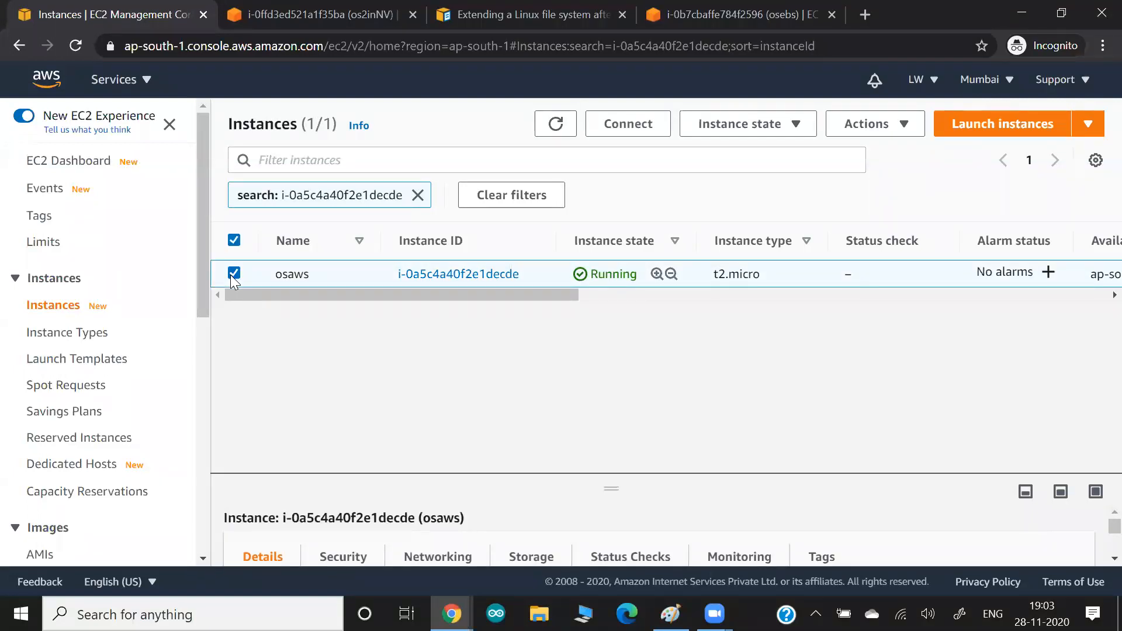
Switch to Paint and draw black underlines beneath HTTPD, Php, Code and the marks below them inside the environment circle
key(alt+Tab)
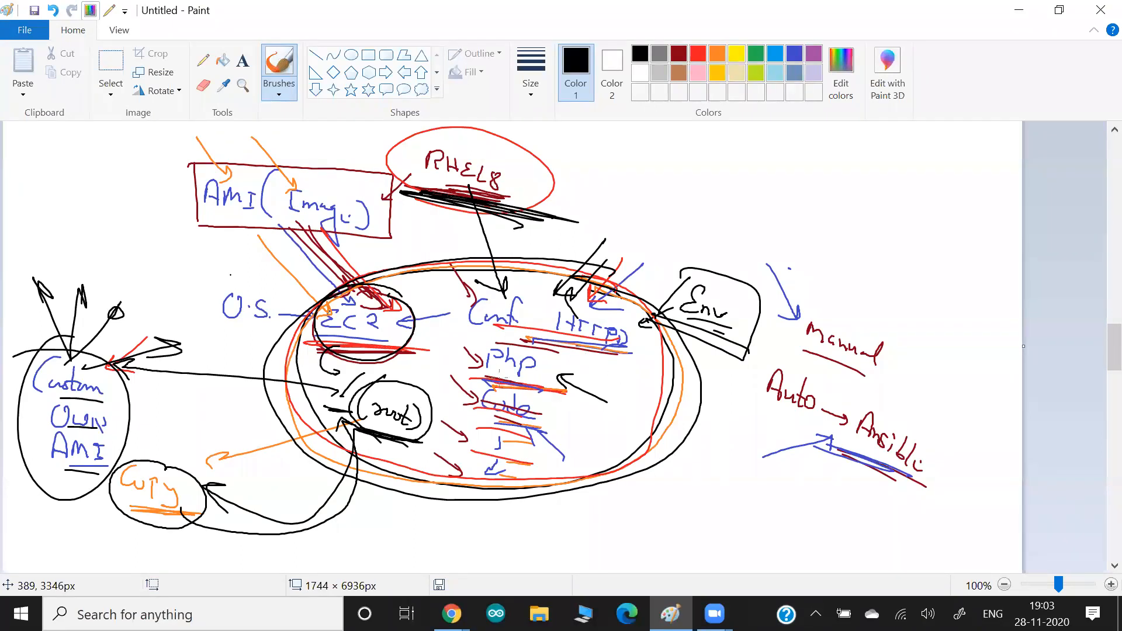
mouse_move(587, 359)
mouse_down()
mouse_move(617, 357)
mouse_move(465, 345)
mouse_up()
mouse_move(524, 420)
mouse_down()
mouse_move(562, 431)
mouse_move(553, 483)
mouse_up()
click(570, 402)
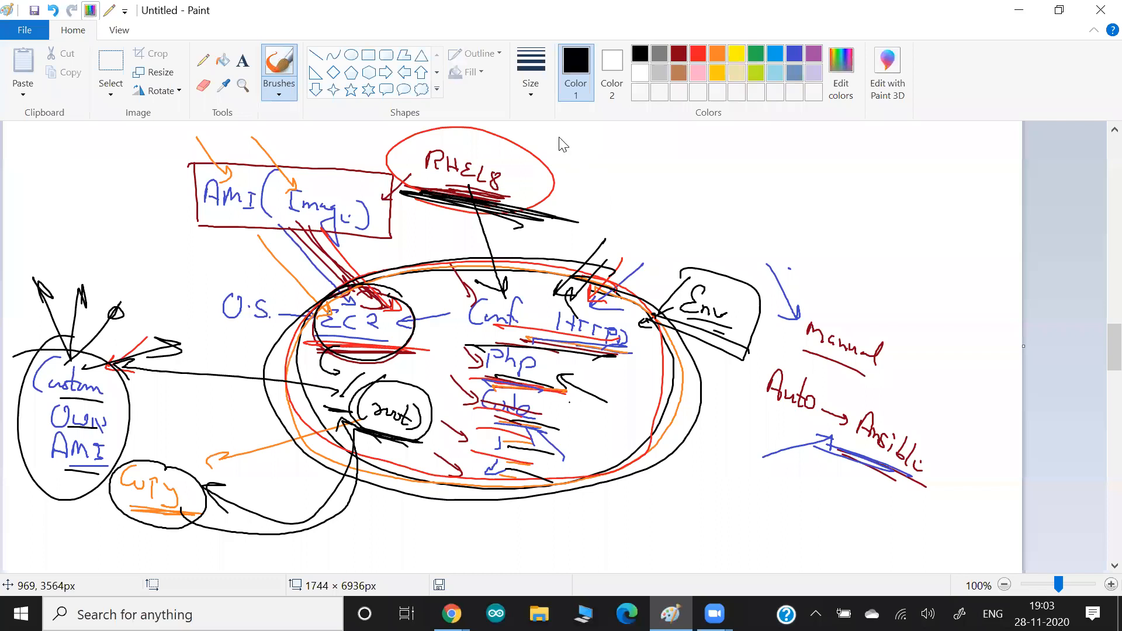
Switch to the AWS console and view the account's own AMIs
key(alt+Tab)
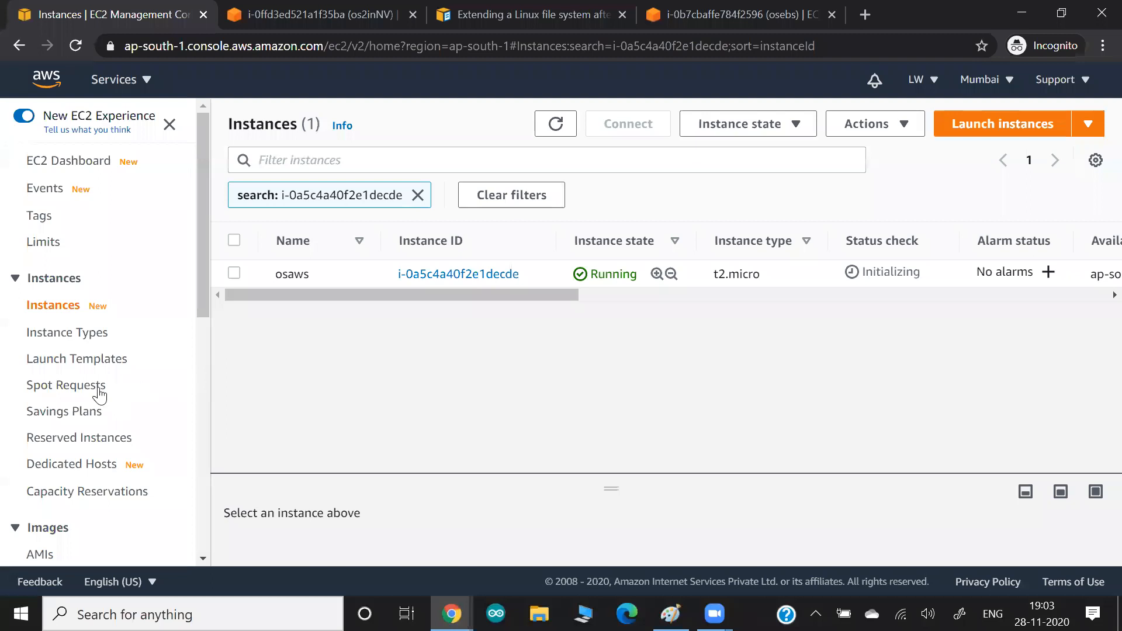
scroll(96, 393, down, 1)
scroll(48, 500, down, 1)
click(44, 496)
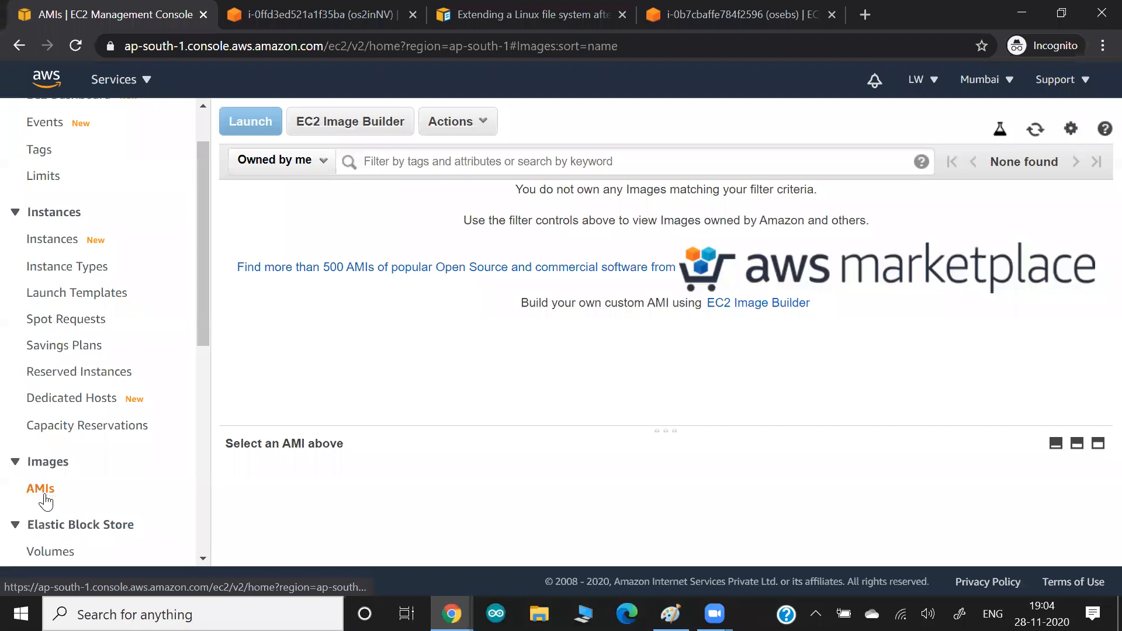
Connect to the osaws instance through EC2 Instance Connect with the default user name ec2-user
click(59, 241)
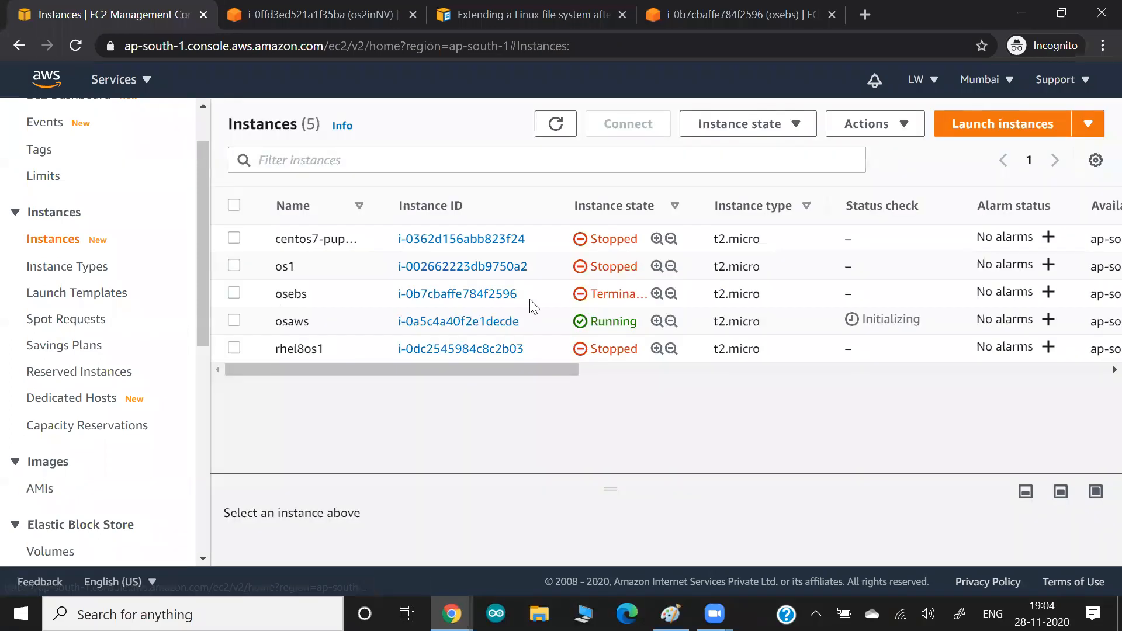
double_click(298, 320)
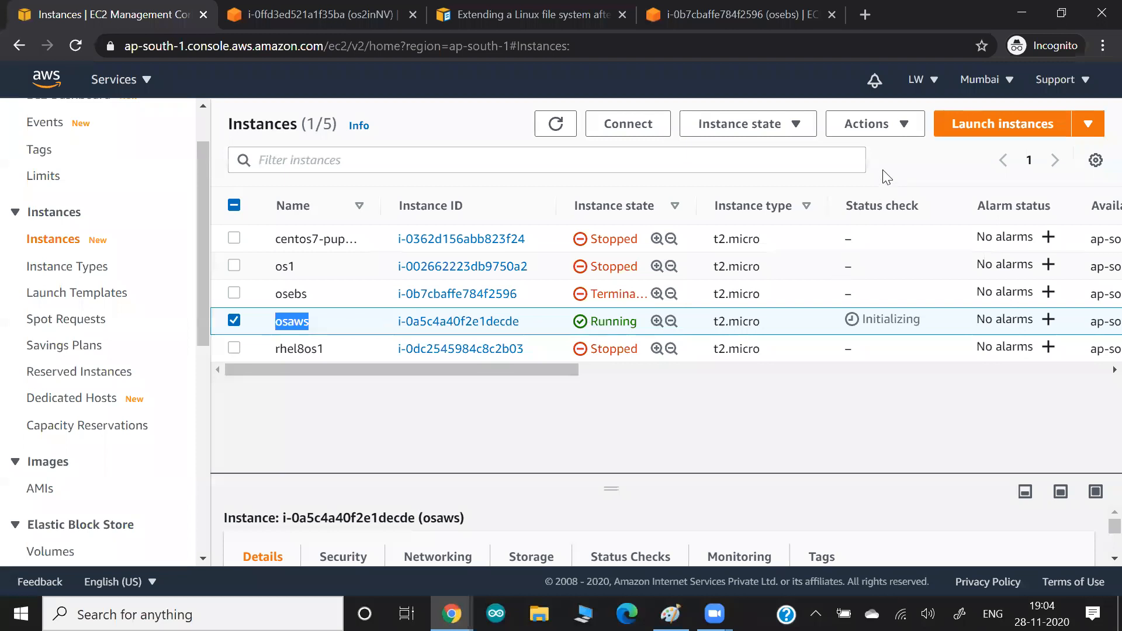
click(647, 127)
scroll(536, 328, down, 2)
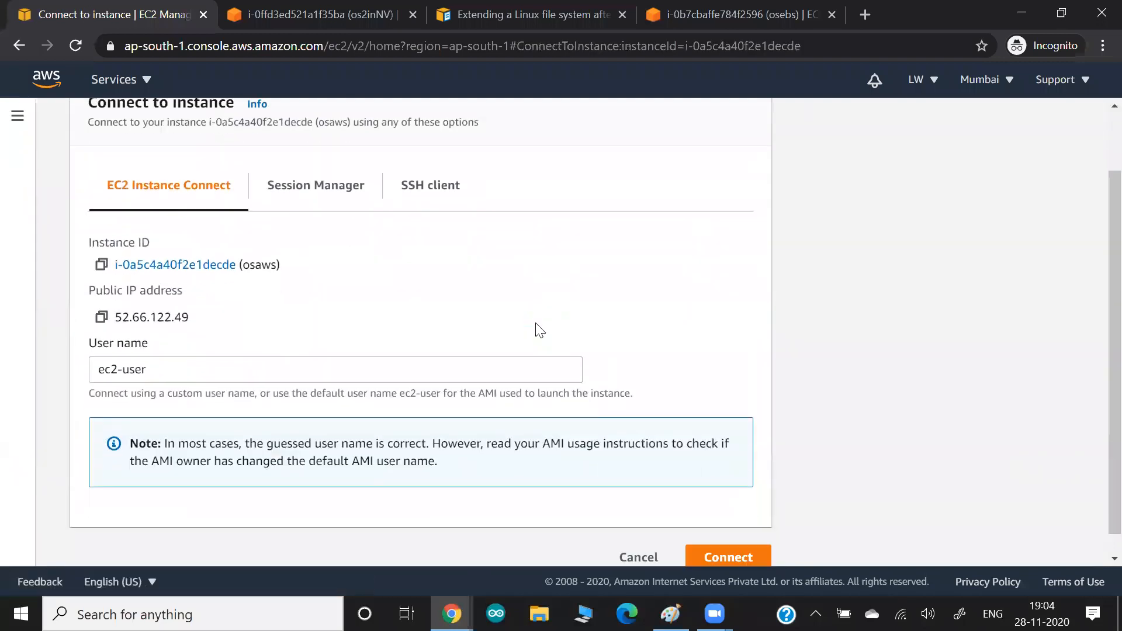
click(740, 535)
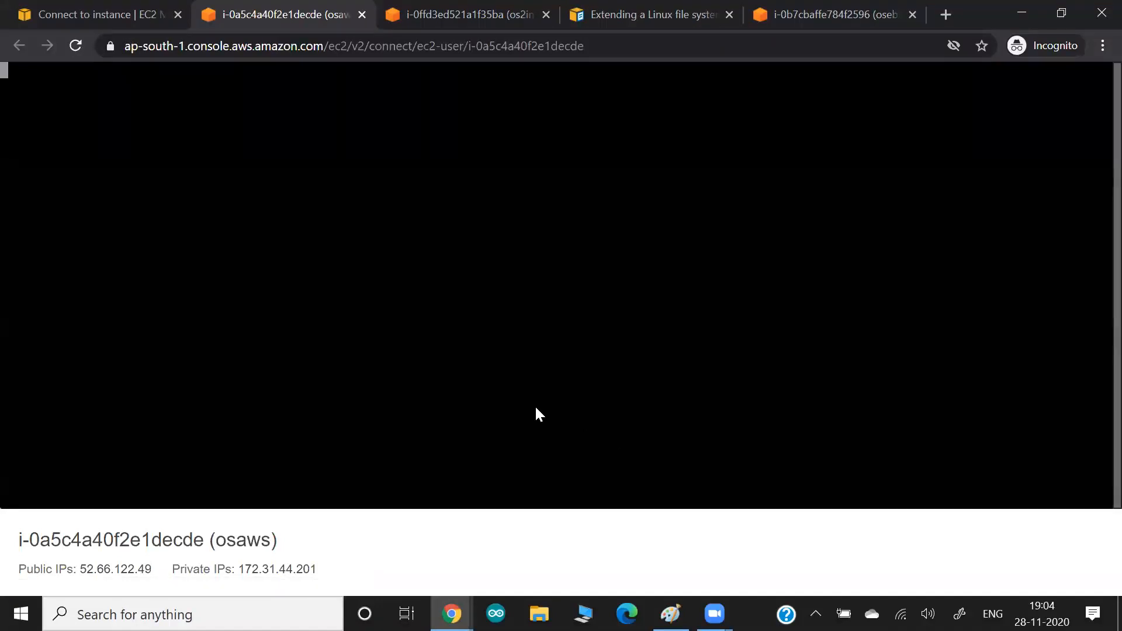
Switch to the root user in the instance terminal with sudo su -
key(Return)
key(Return)
text(sudo su -)
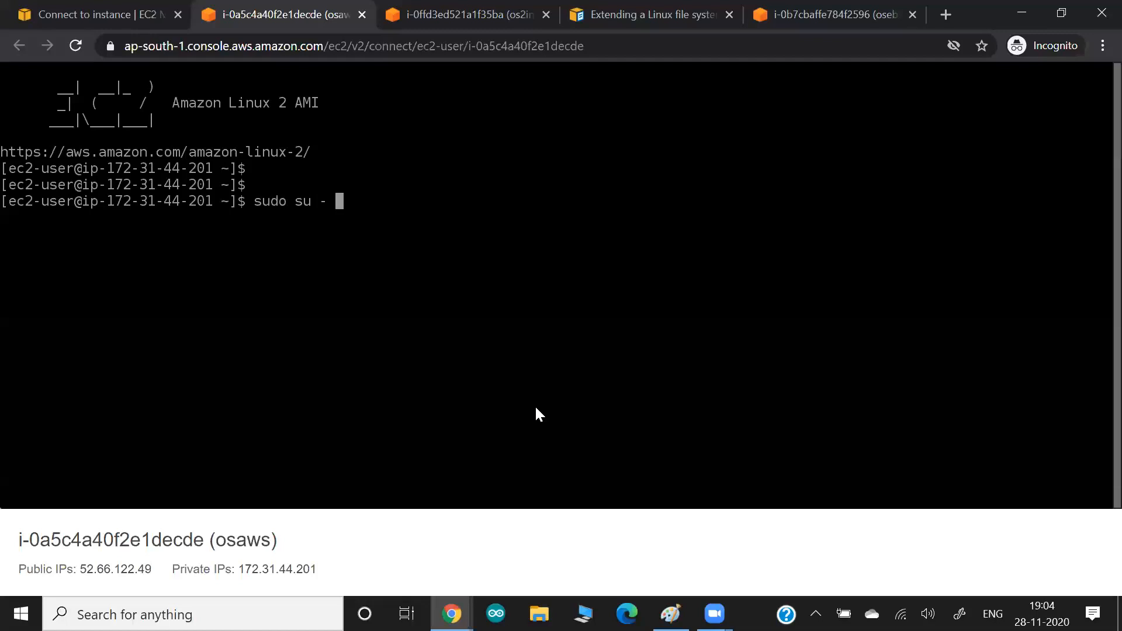
key(Return)
key(Return)
key(Return)
Install httpd with yum, pasting a terminal screenshot into the Google Docs notes before approving the installation
text(yu)
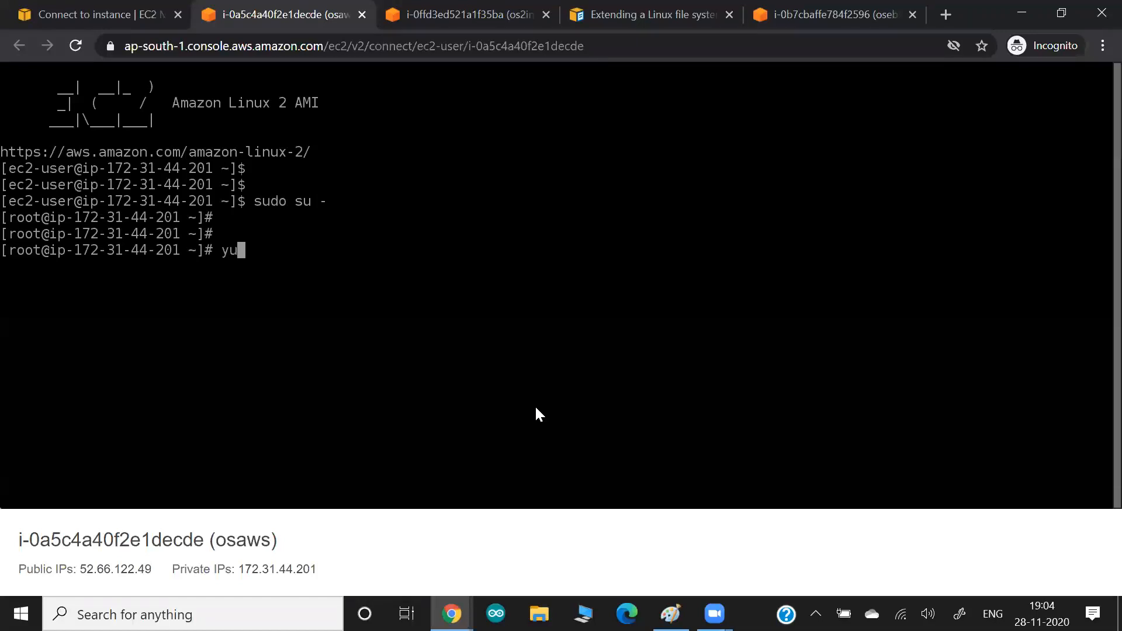
text(m install httpd)
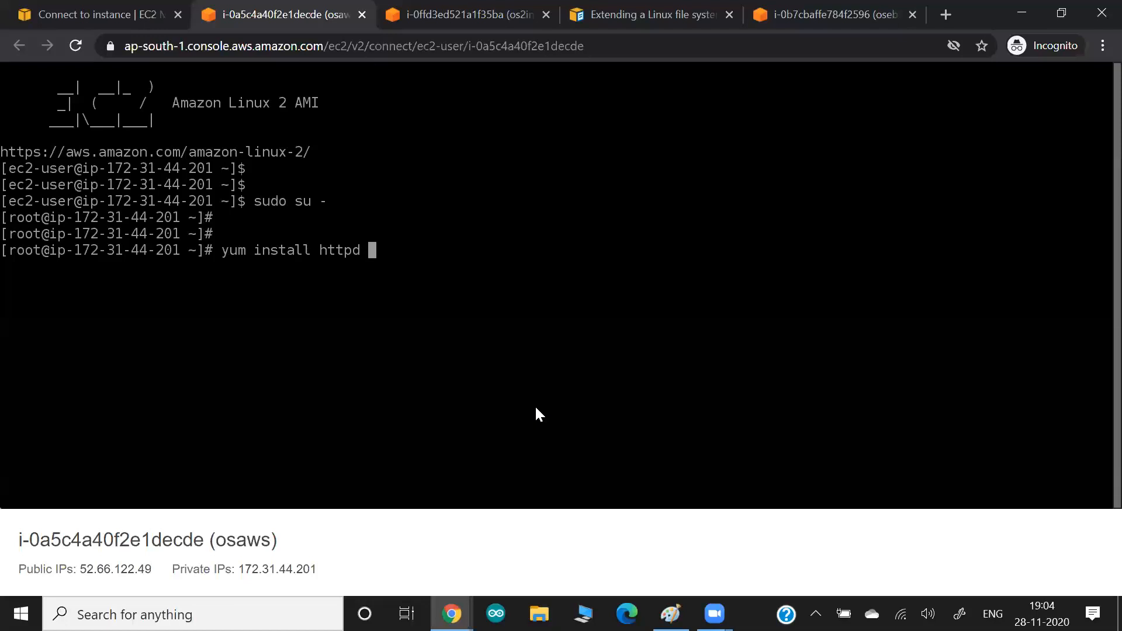
key(Return)
key(alt+Tab)
key(ctrl+v)
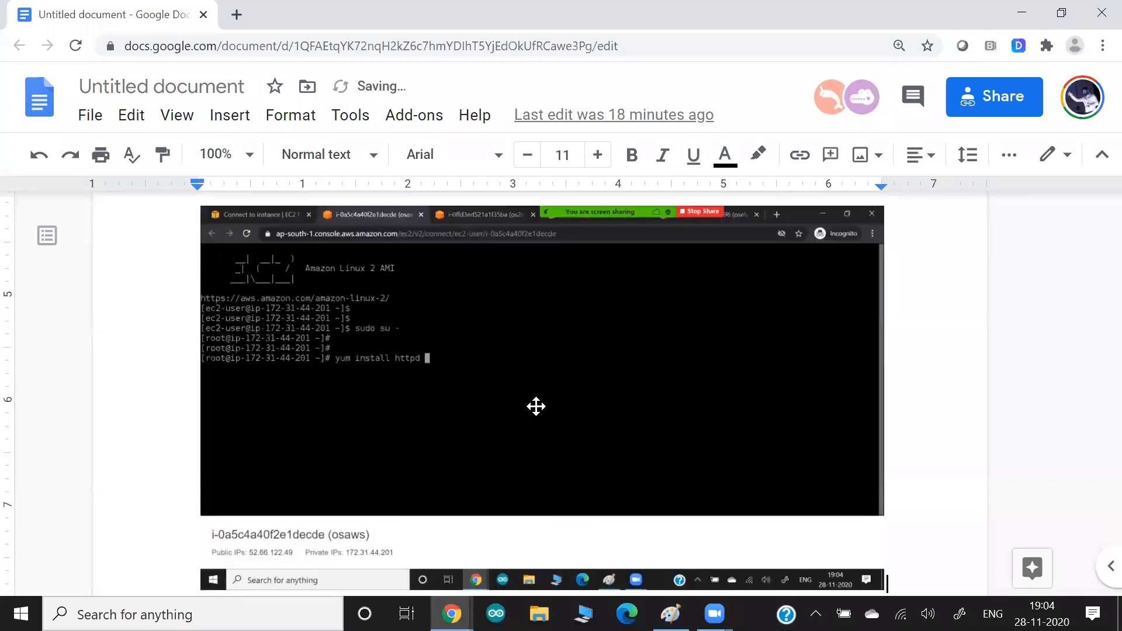
key(alt+Tab)
text(y)
key(Return)
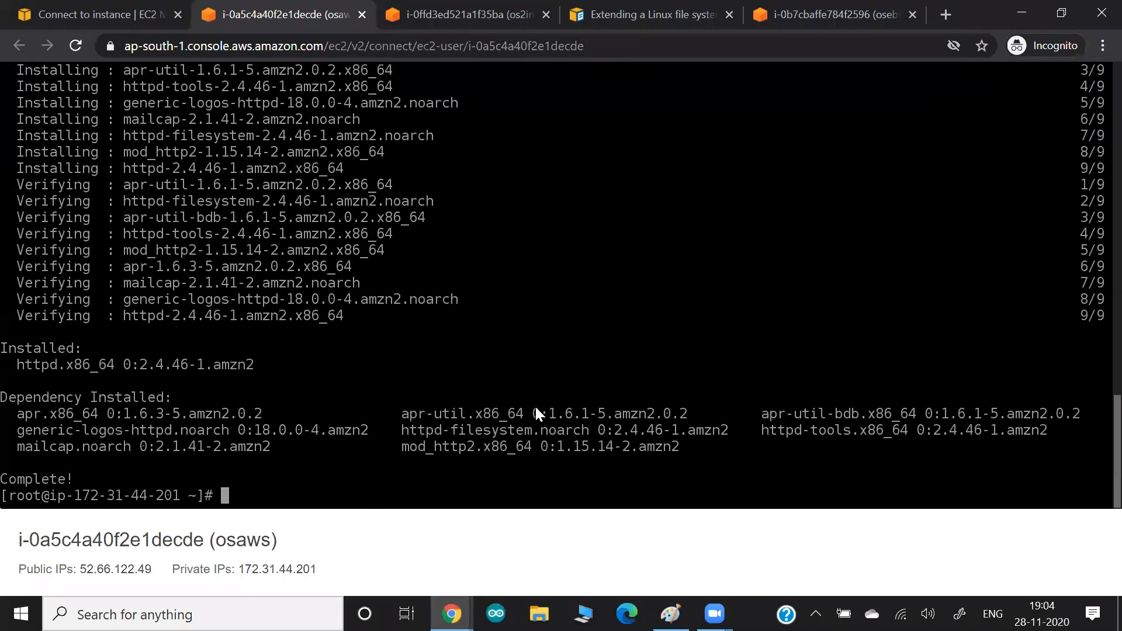
Reuse the previous yum command to start installing the php package
key(Up)
key(BackSpace)
key(BackSpace)
key(BackSpace)
key(BackSpace)
key(BackSpace)
key(BackSpace)
text(php)
key(Return)
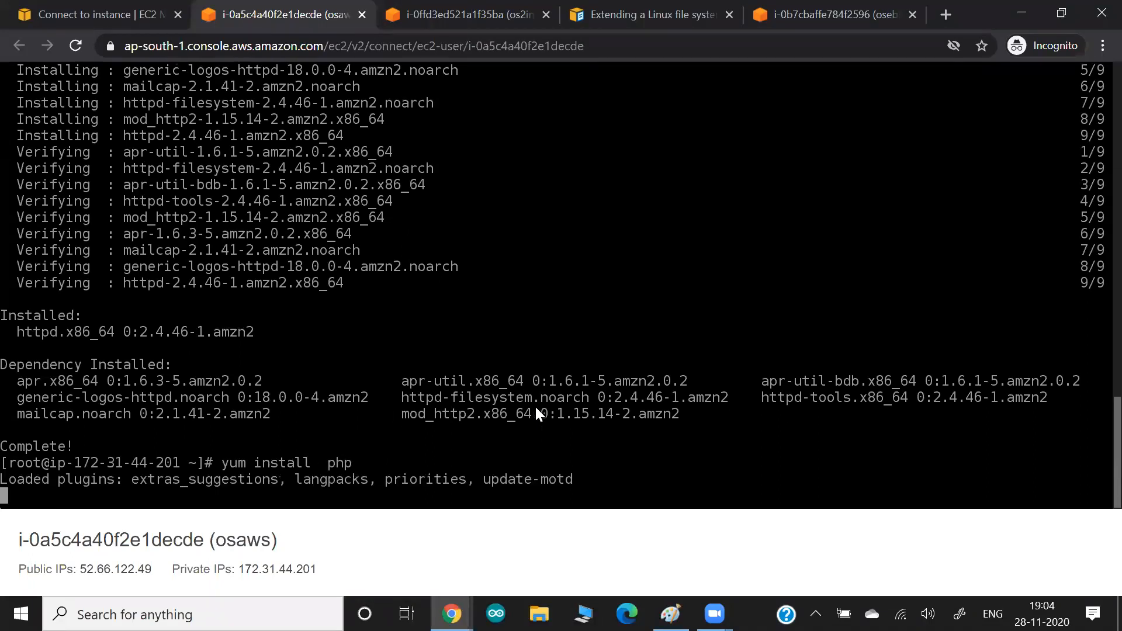
Paste a screenshot of the PHP install command into the Google Docs notes, and approve the installation in the terminal
key(alt+Tab)
key(ctrl+v)
key(alt+Tab)
text(y)
key(Return)
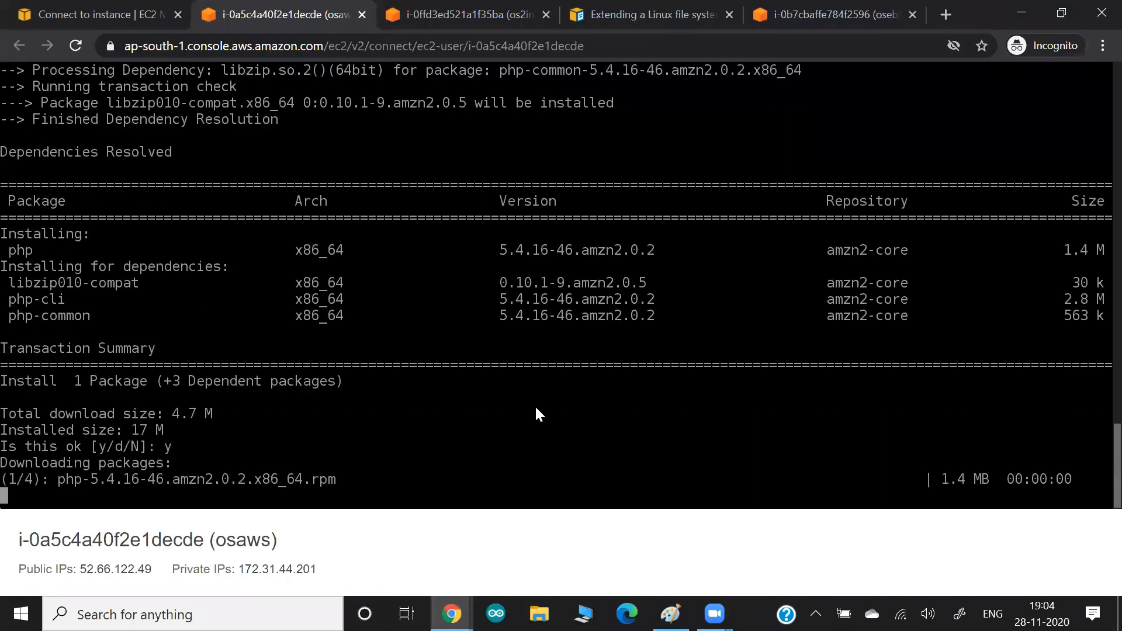
key(Return)
key(Return)
key(Return)
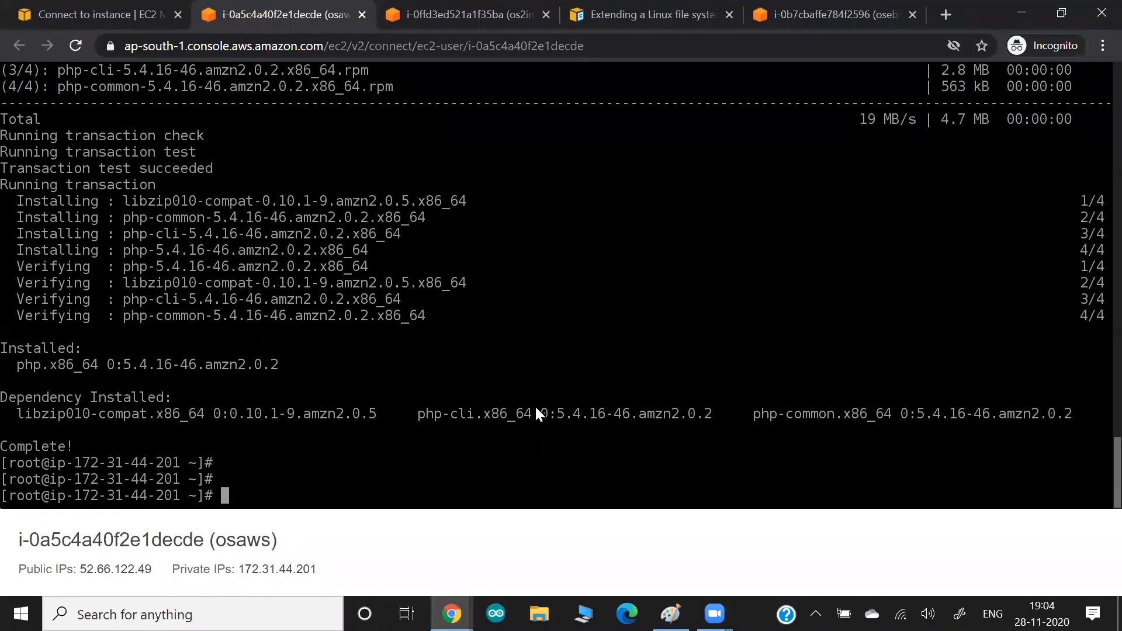
Change to the /var/www/html/ directory and list its contents
text(cd /var/www/html/)
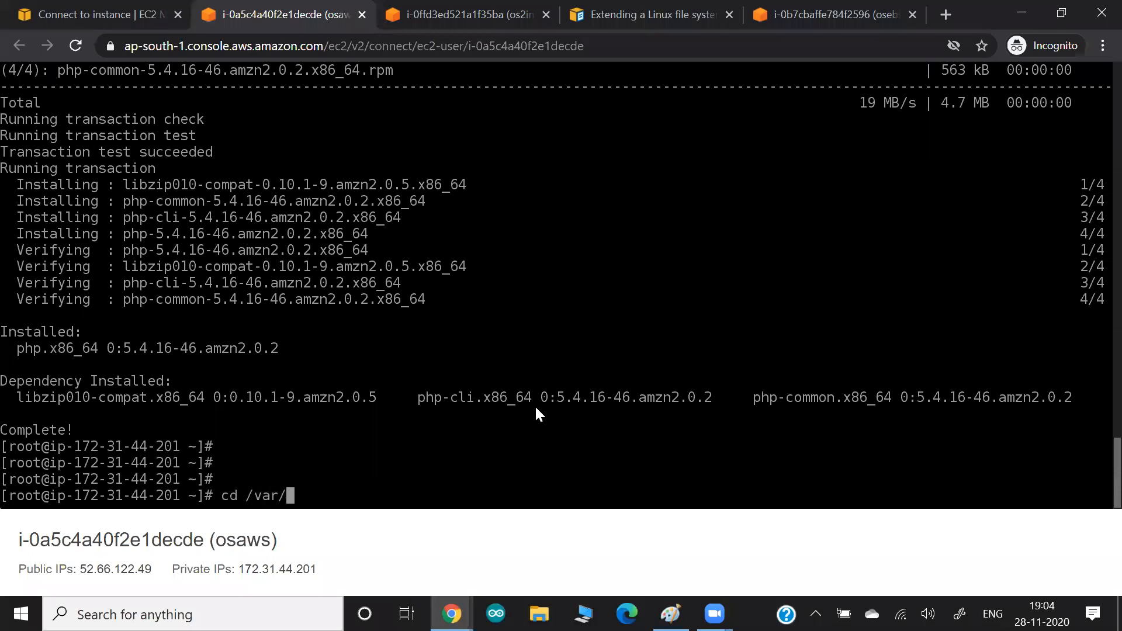
key(Return)
key(Return)
text(ls)
key(Return)
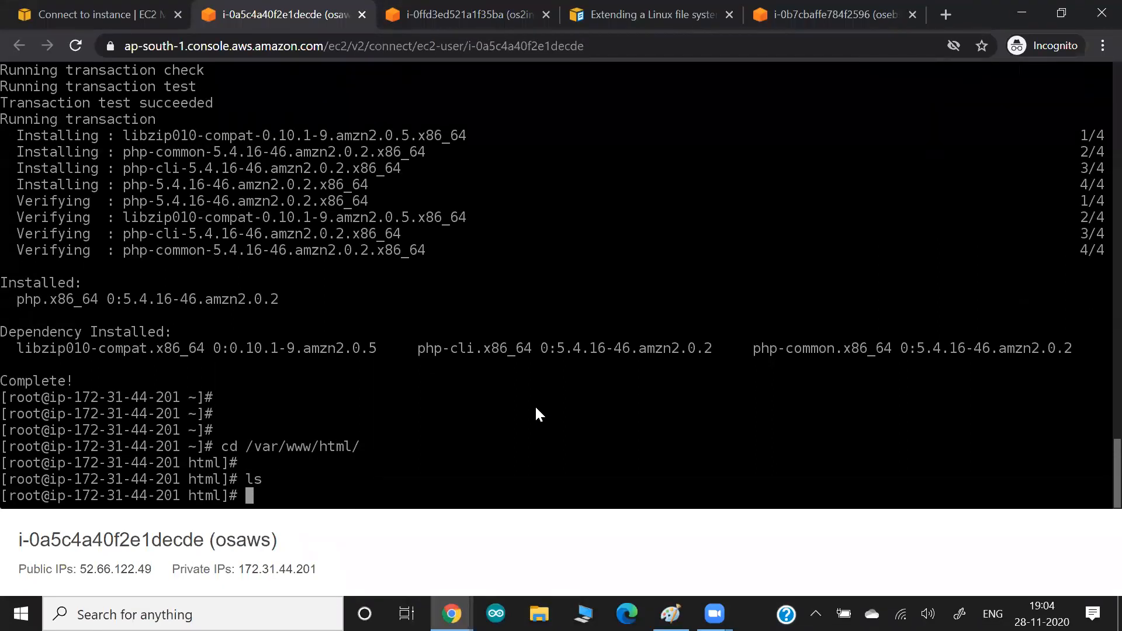
Open a new index.php in vi, pasting a screenshot of the entered command into the Google Docs notes
text(vi index.php)
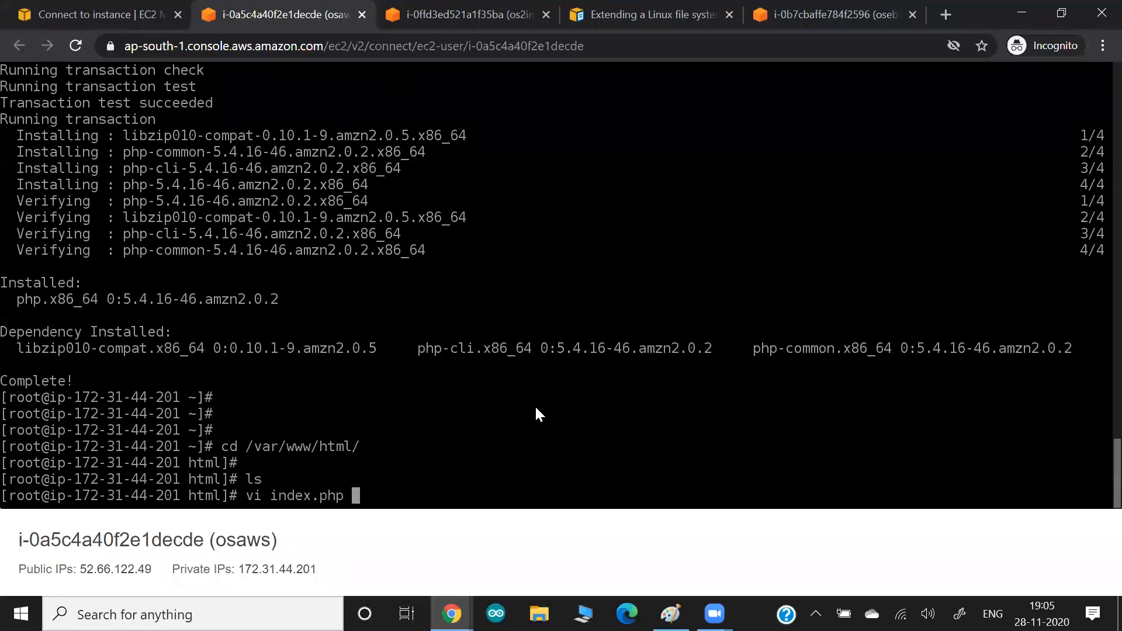
key(alt+Tab)
key(ctrl+v)
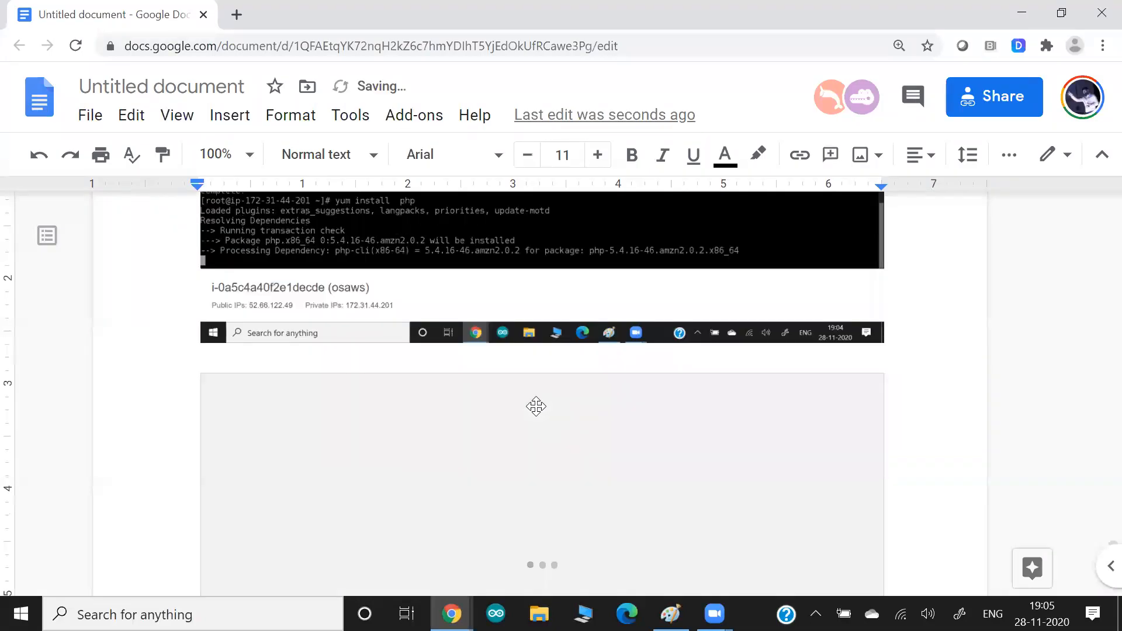
key(Return)
key(alt+Tab)
key(Return)
Enter the opening <?php and closing ?> tags in index.php with blank lines between them
text(i<?php)
key(Return)
key(Return)
key(Return)
key(Return)
text(?>)
key(Up)
key(Up)
key(Return)
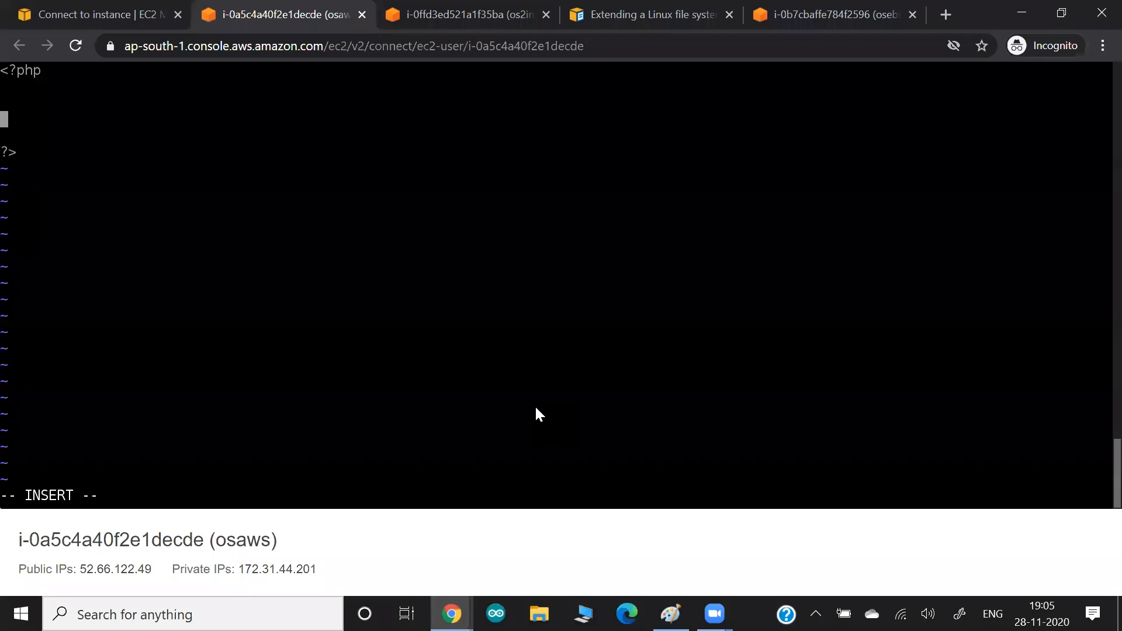
Add the statement print "Welcome to LW <br />"; between the PHP tags
text(print)
text( "Welocm)
key(BackSpace)
key(BackSpace)
key(BackSpace)
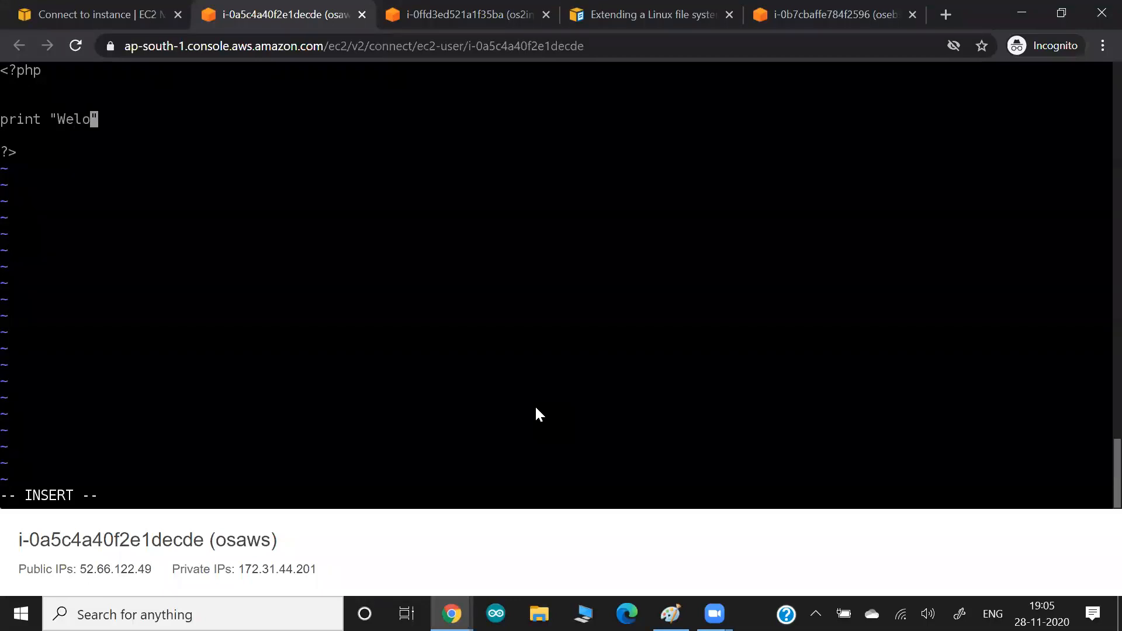
text(cp)
key(BackSpace)
text(ome )
text(to )
text(LW )
text(<>)
key(Left)
text(br /)
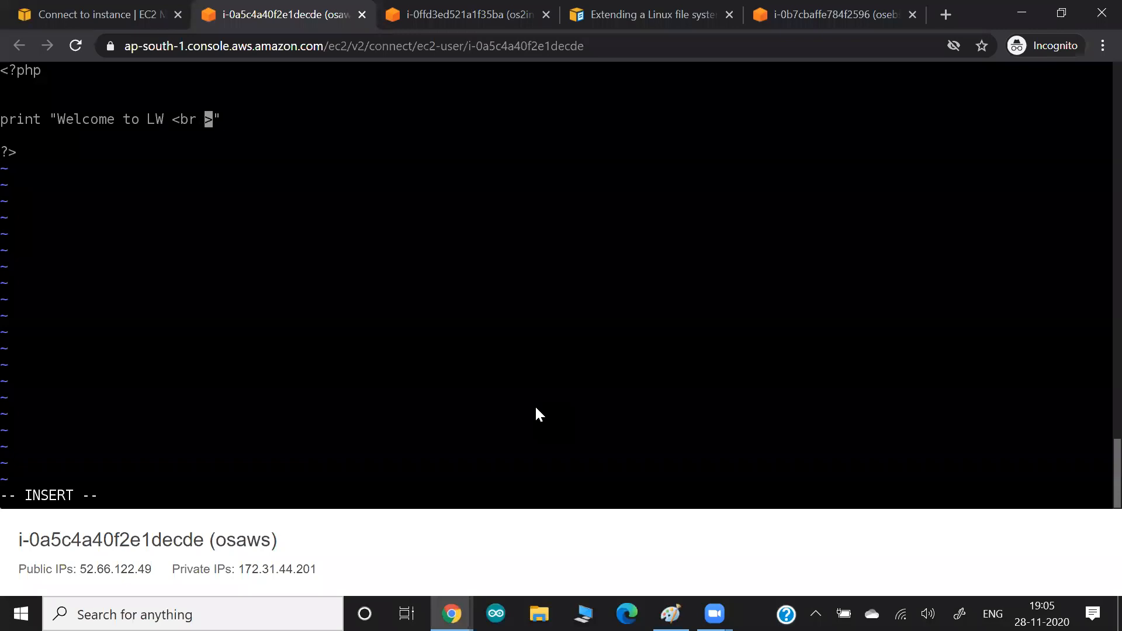
key(Right)
key(Right)
text(;)
Add the statement print `ifconfig`; below the welcome line, and save and close index.php
key(Return)
key(Return)
text(print `ifconfig`;)
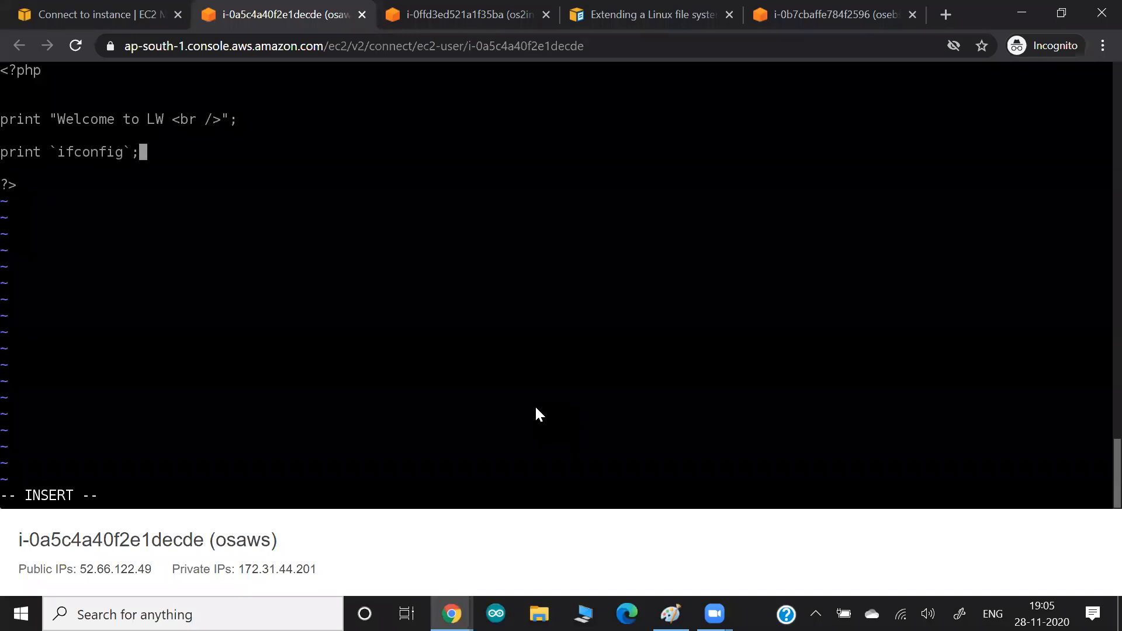
key(Escape)
text(:wq)
key(Return)
Display the contents of index.php with cat and run the script with php to check its output
key(Return)
key(Return)
key(Return)
text(cat index.php)
key(Return)
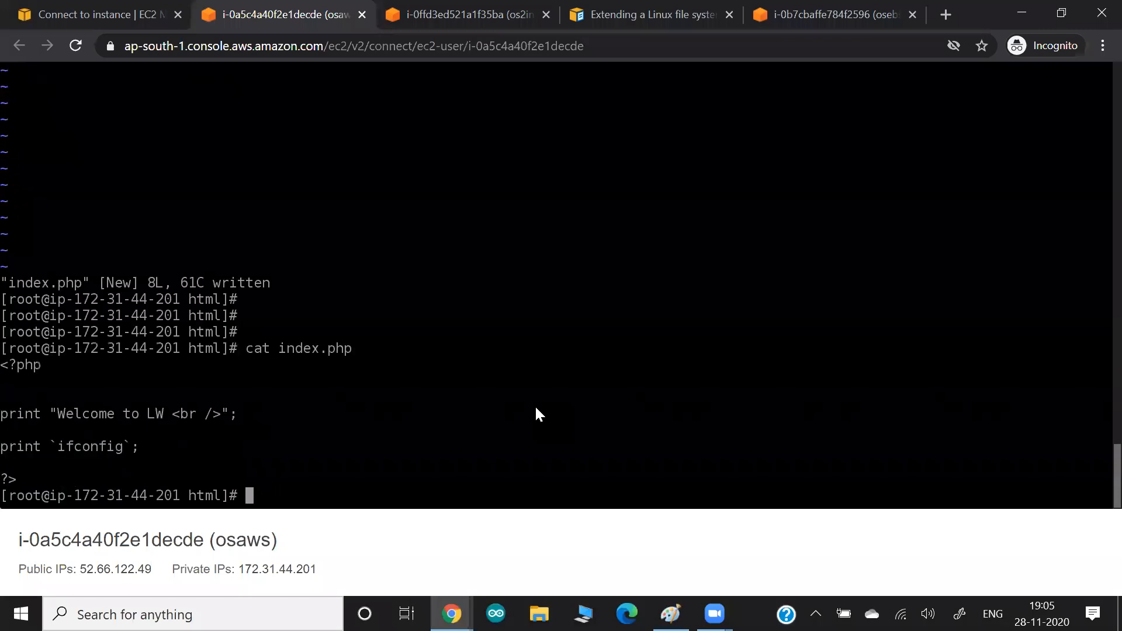
text(php  index.php)
key(Return)
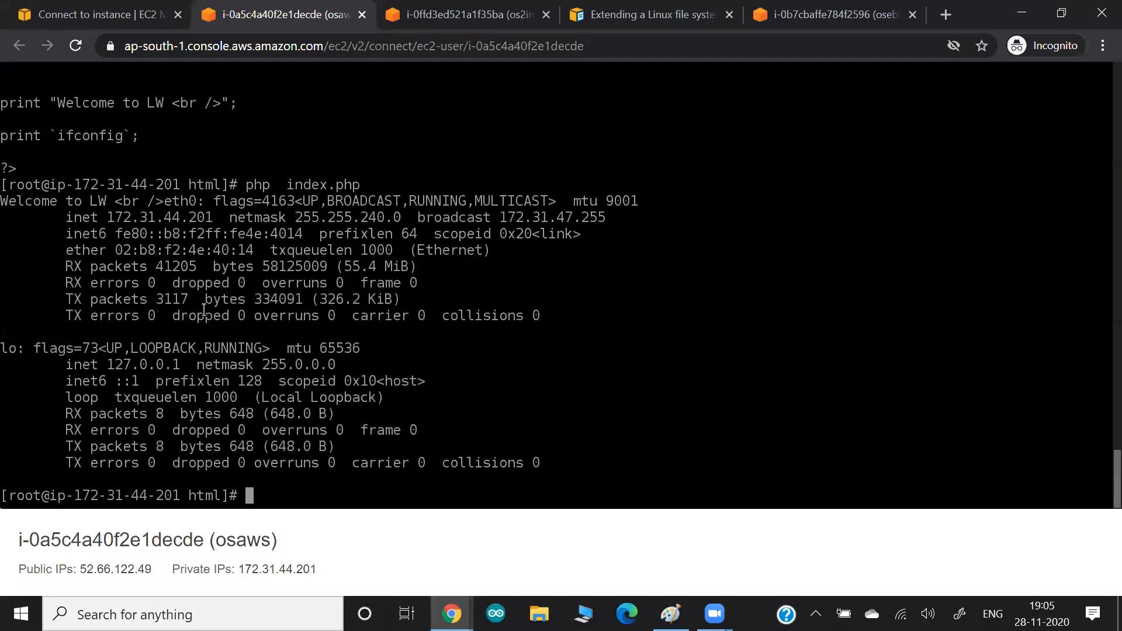
Highlight the script output and its <br /> tag, and paste a terminal screenshot into the Google Docs notes
drag(27, 194, 319, 467)
double_click(319, 467)
scroll(355, 427, up, 1)
drag(117, 253, 189, 257)
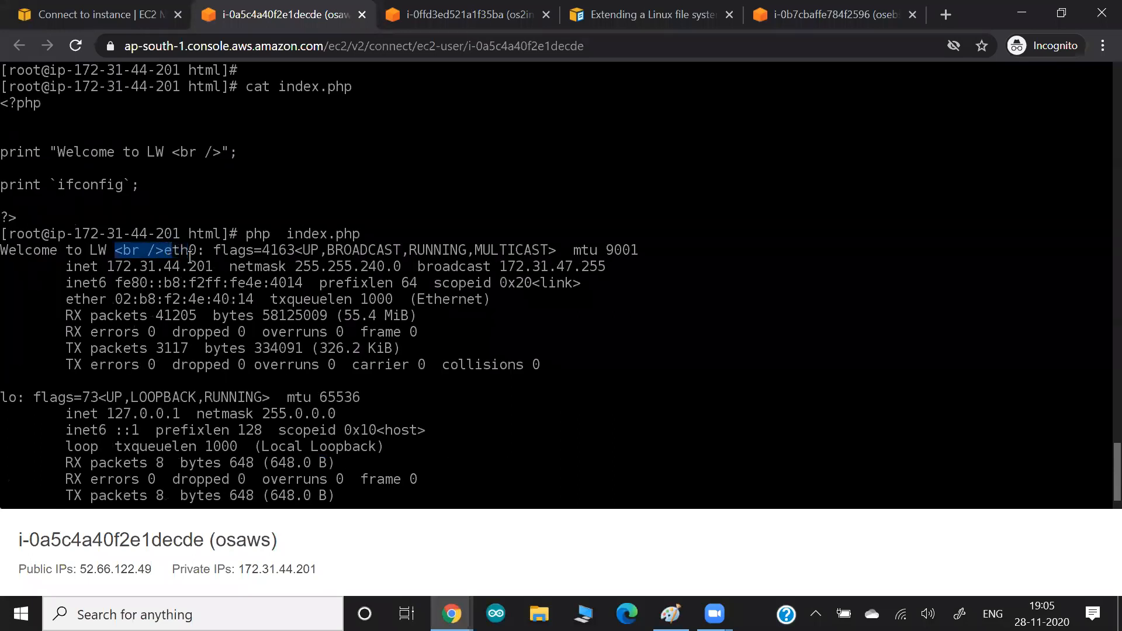
key(alt+Tab)
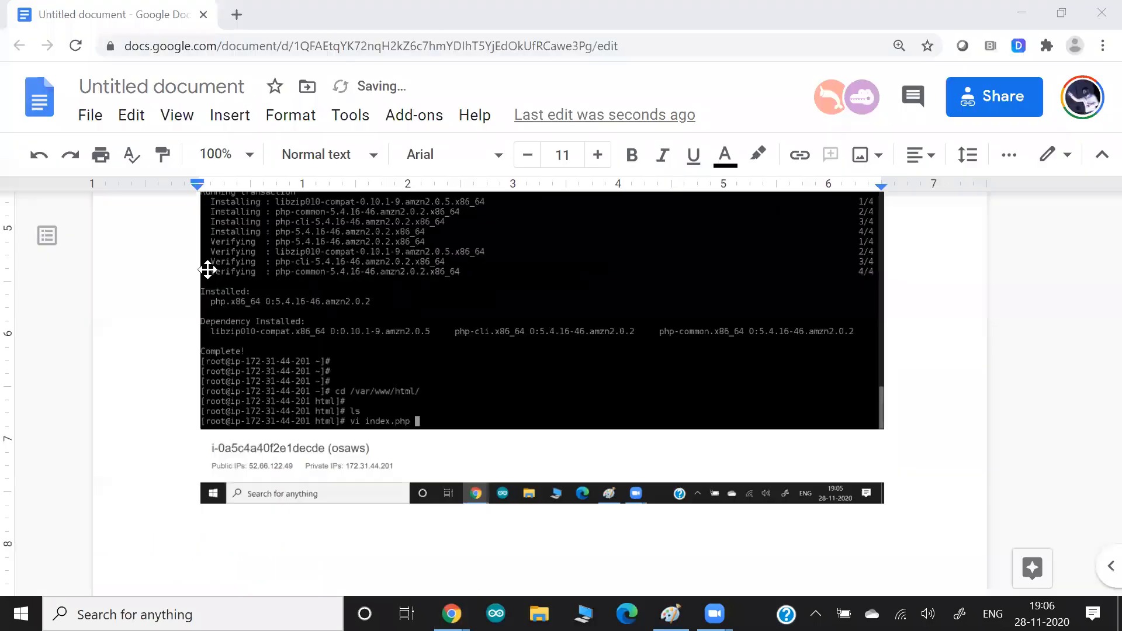
key(ctrl+v)
key(alt+Tab)
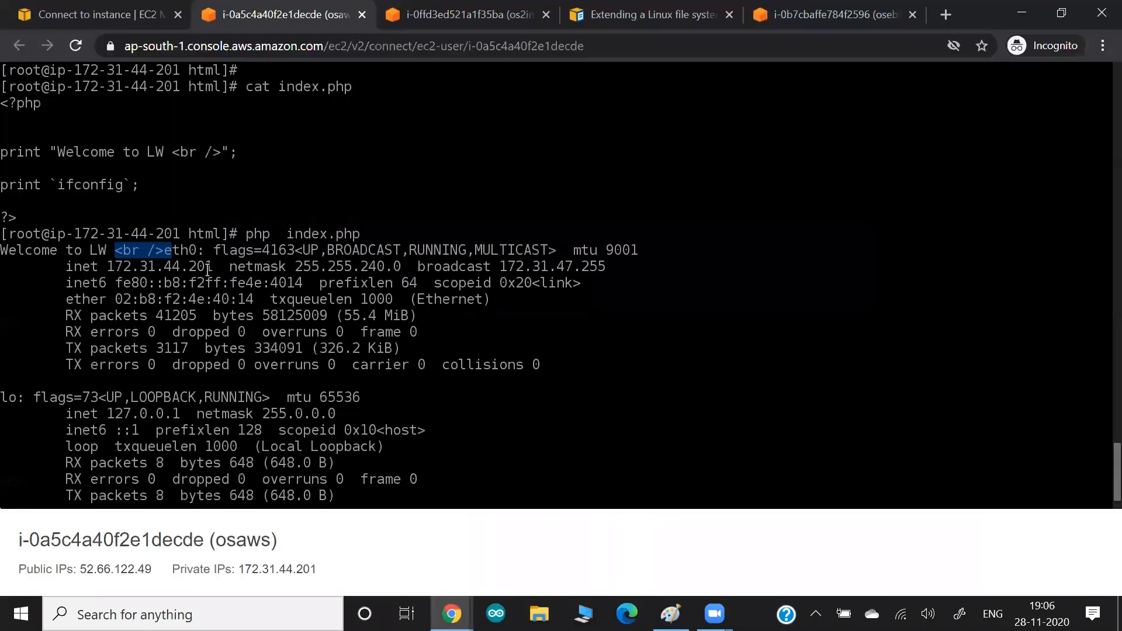
Start the httpd service with systemctl start httpd
key(Return)
key(Return)
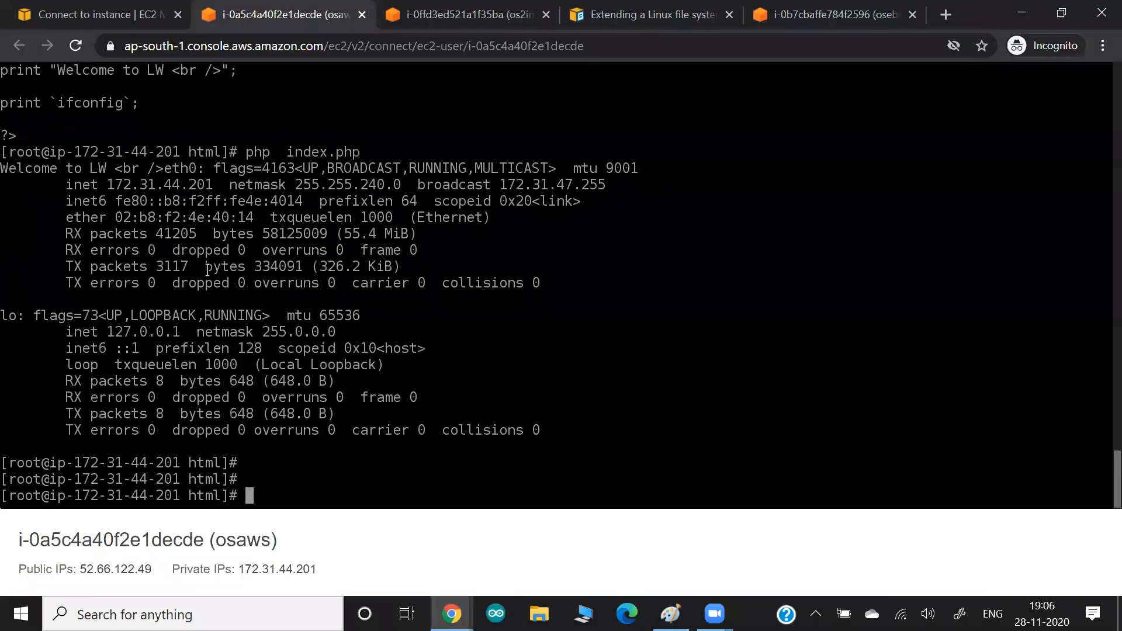
text(systemctl start httpd)
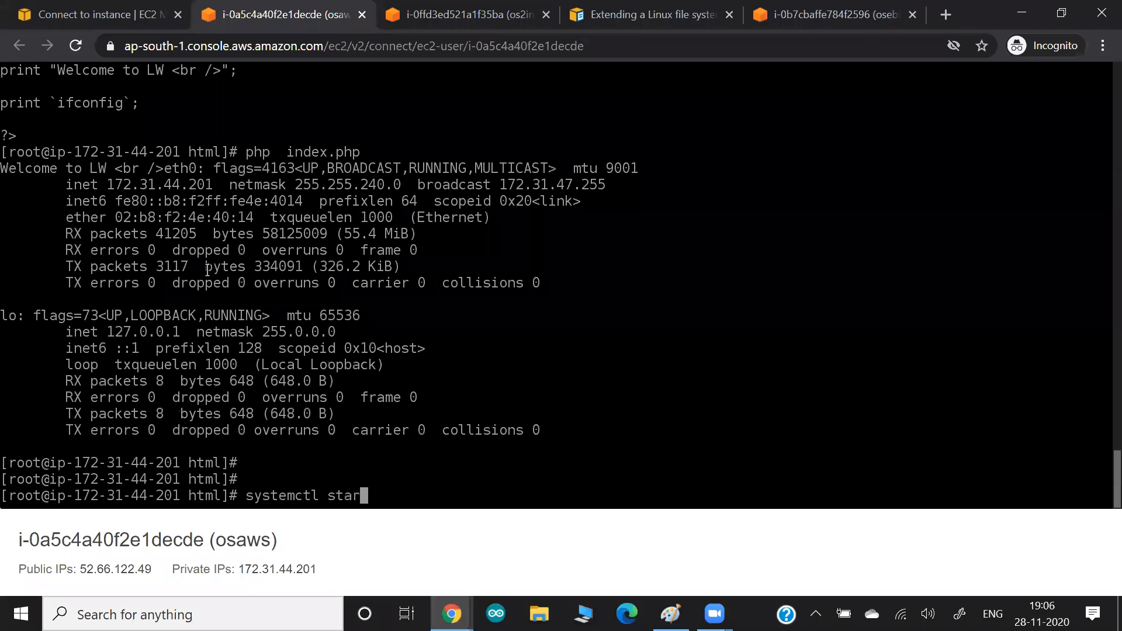
key(Return)
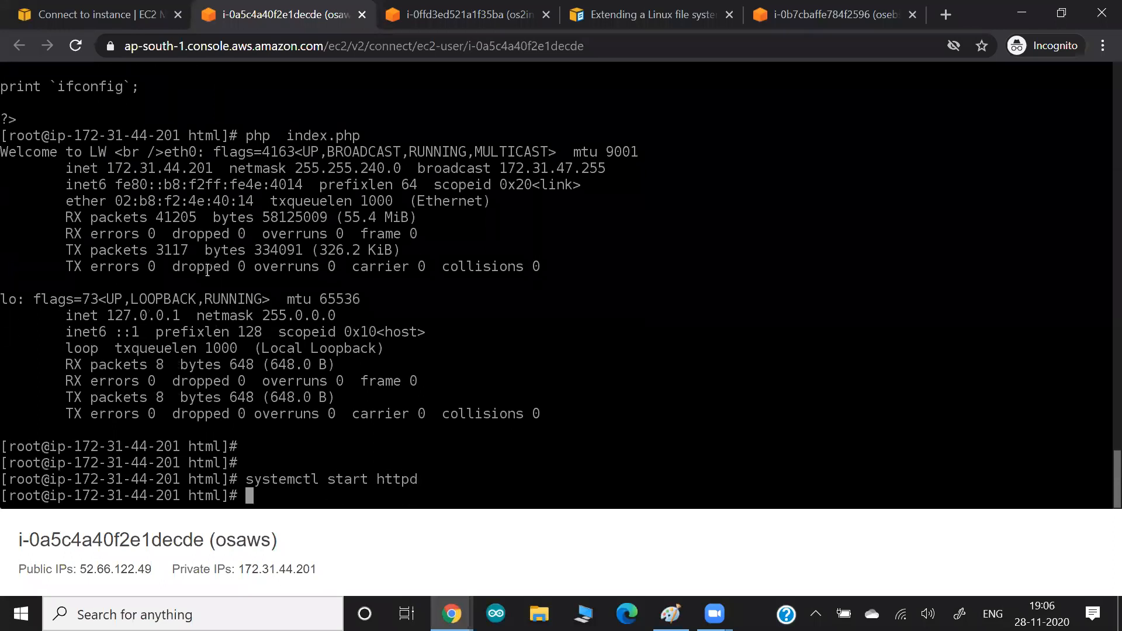
Enable the httpd service at boot with systemctl enable httpd
key(Up)
key(Left)
key(Left)
key(Left)
key(Left)
key(Left)
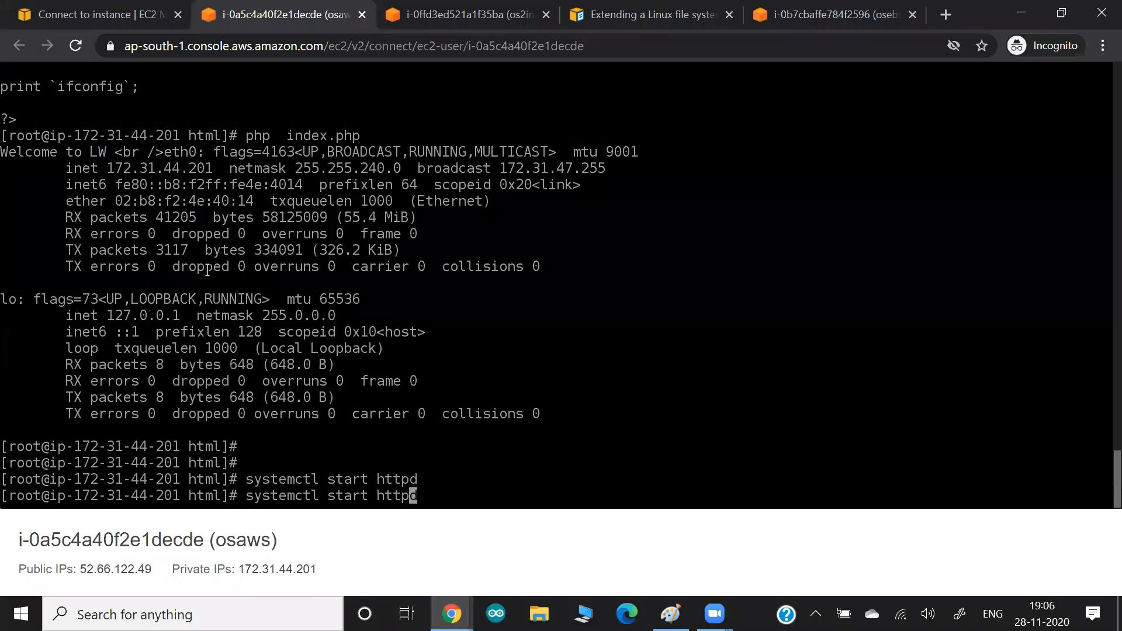
key(BackSpace)
key(BackSpace)
key(BackSpace)
key(BackSpace)
key(BackSpace)
key(BackSpace)
text(enable)
key(Return)
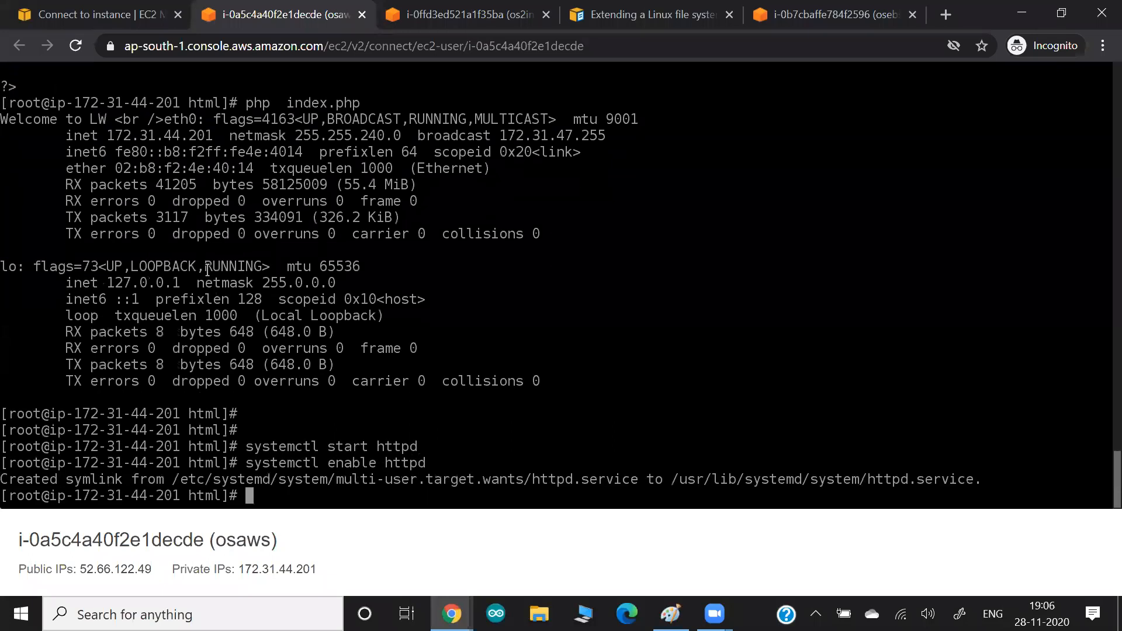
Paste a screenshot of the terminal into the Google Docs notes and return to the terminal
key(alt+Tab)
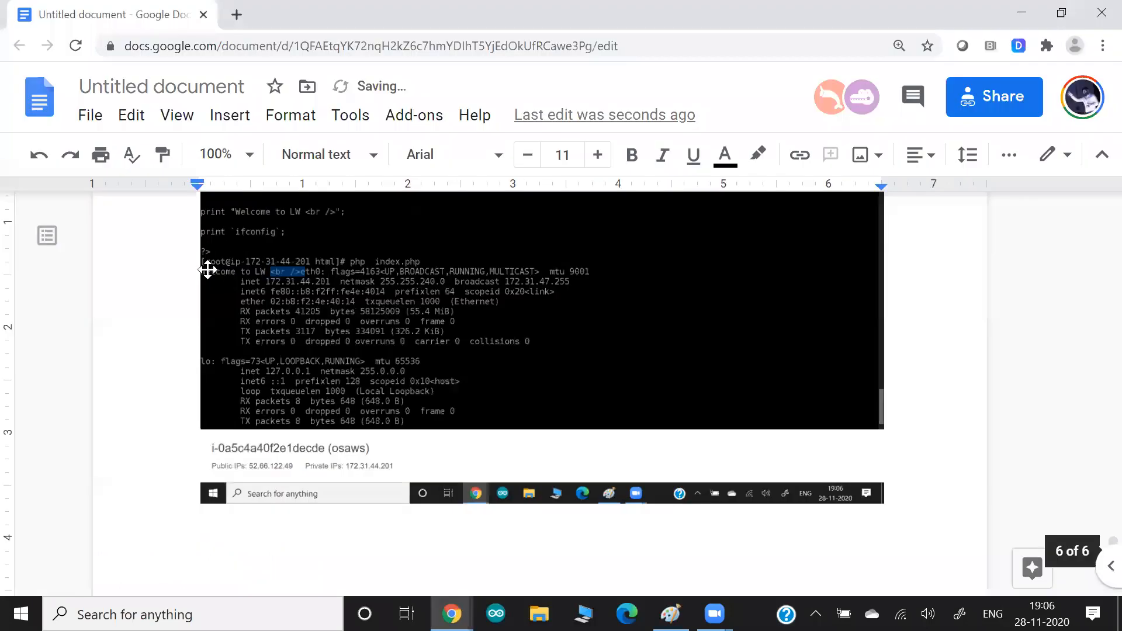
key(ctrl+v)
key(alt+Tab)
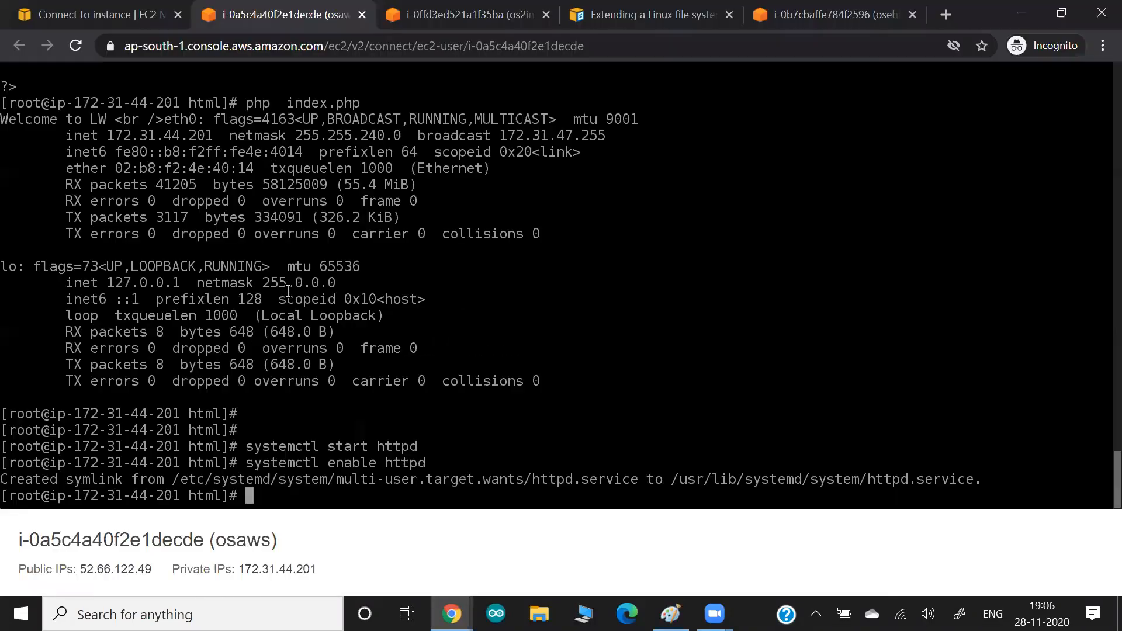
Copy the osaws instance's public IP address from the AWS console and load it in a new browser tab
click(71, 5)
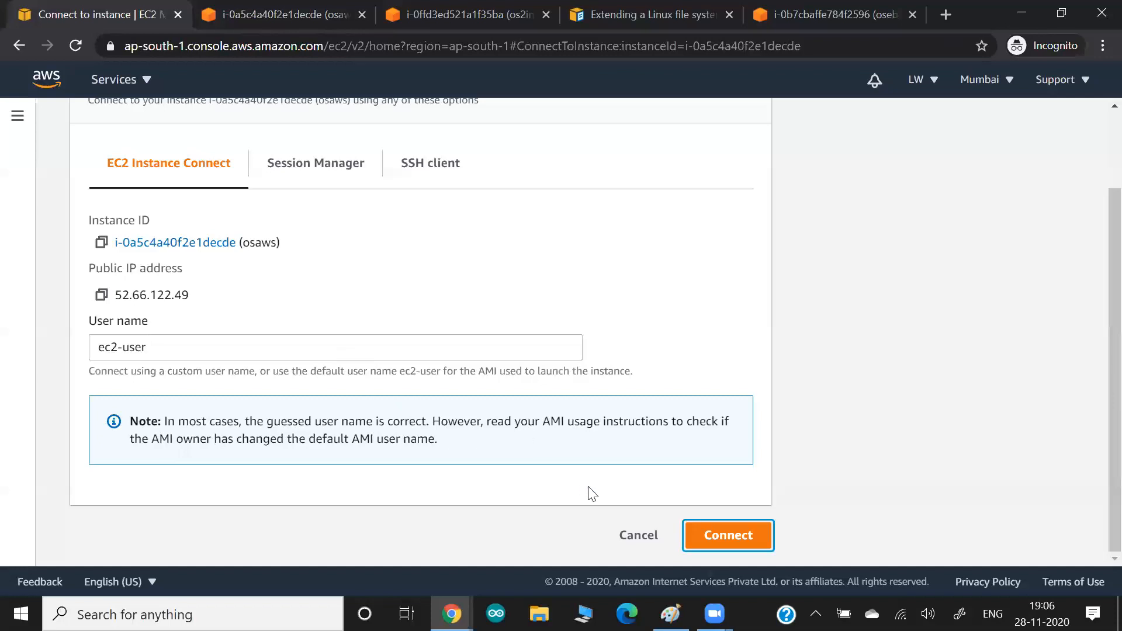
click(102, 299)
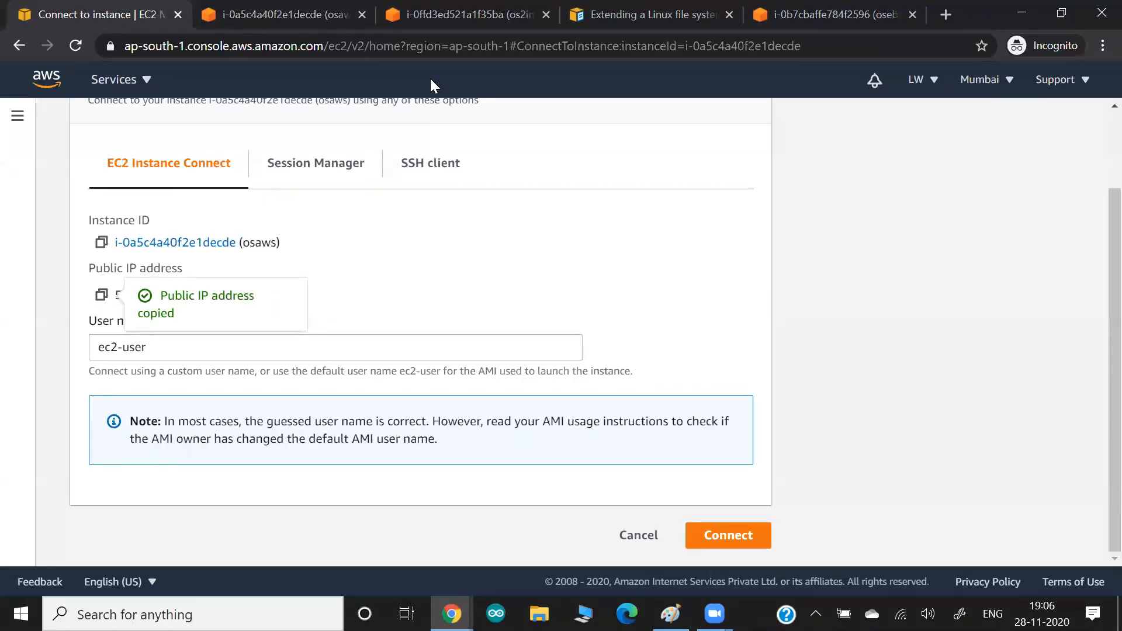
key(ctrl+t)
key(ctrl+v)
key(Return)
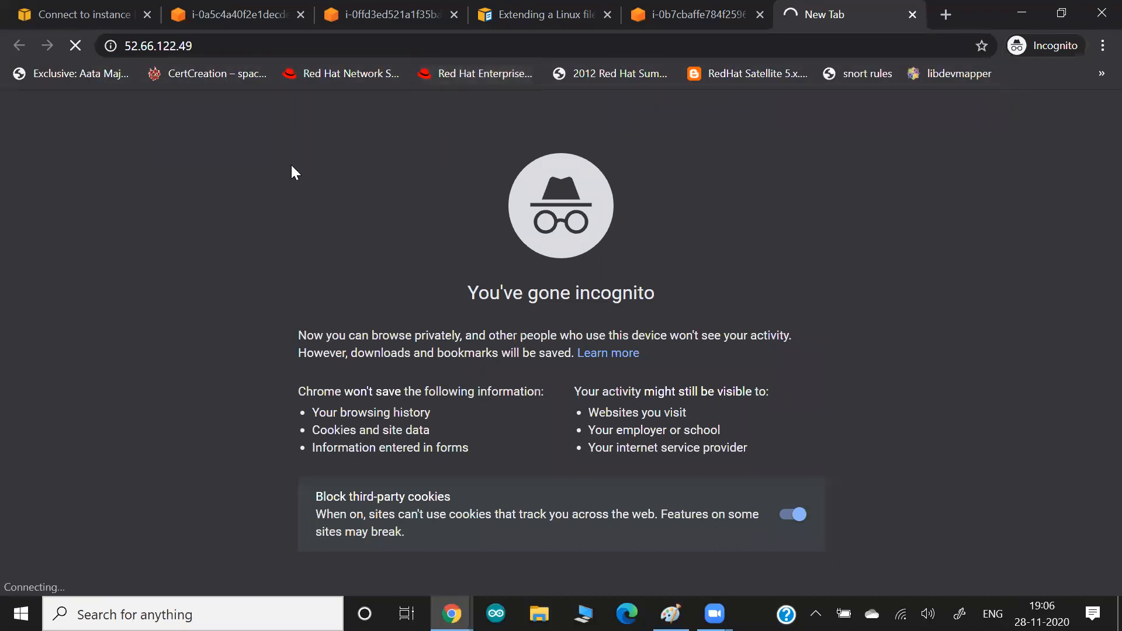
Open the launch-wizard-9 security group from the osaws instance's security details and start editing its inbound rules
click(86, 20)
click(639, 536)
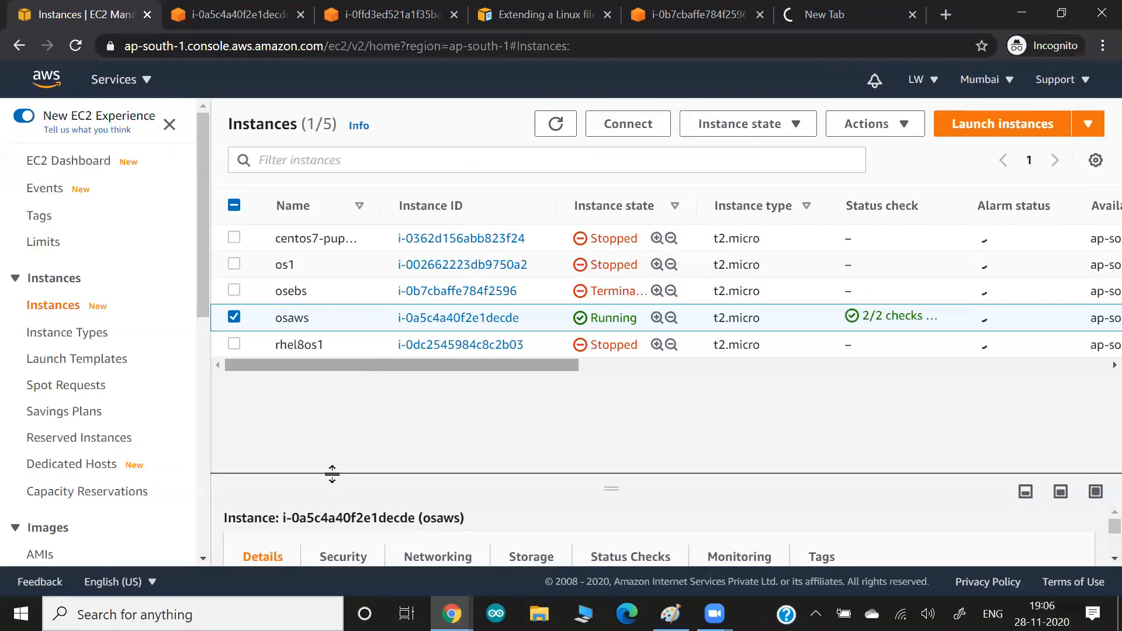
click(343, 559)
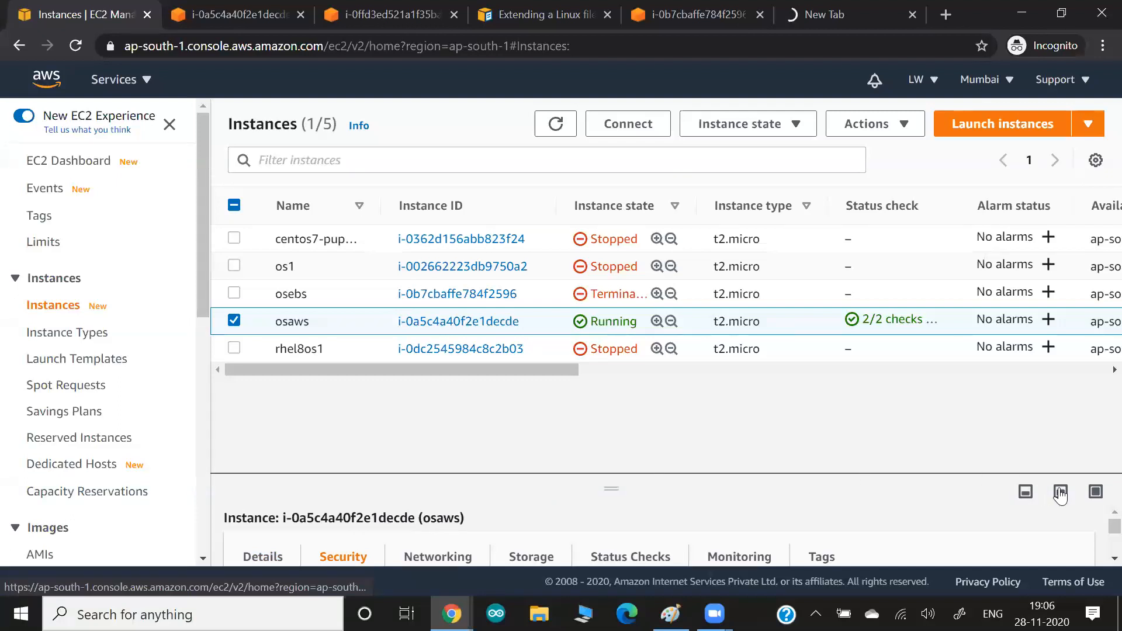
click(1095, 492)
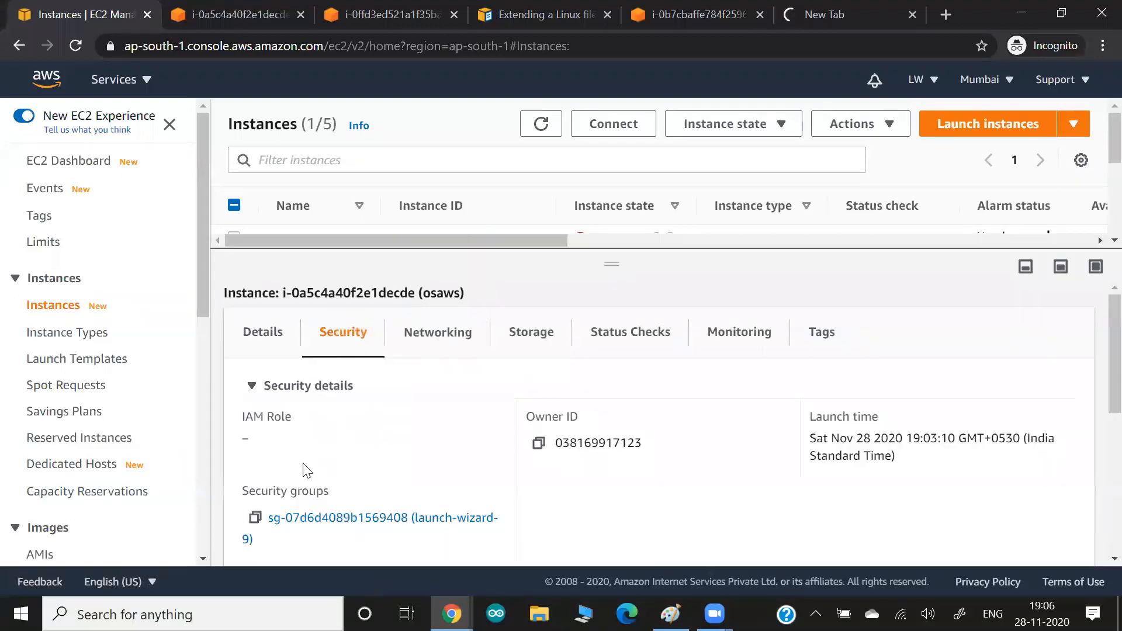
scroll(351, 460, down, 5)
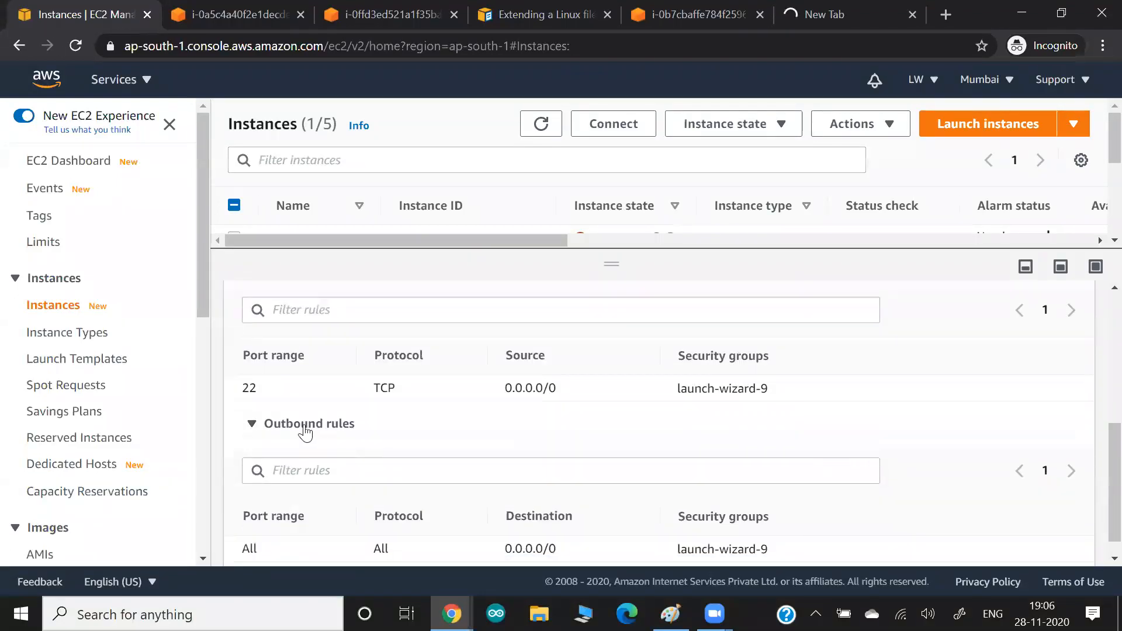
scroll(381, 418, up, 2)
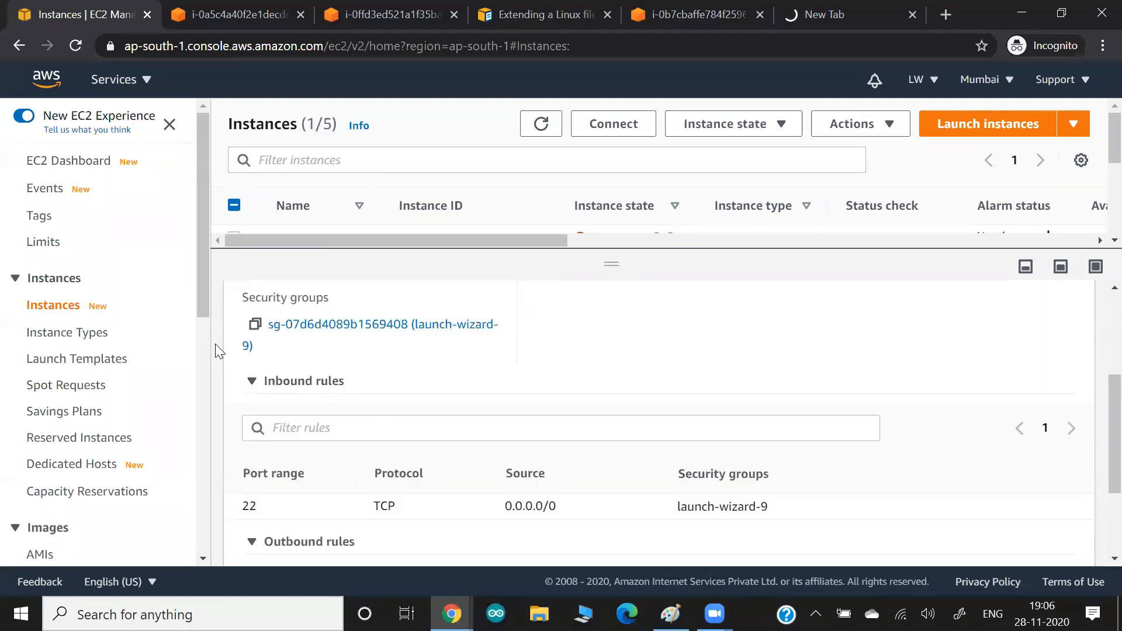
click(353, 326)
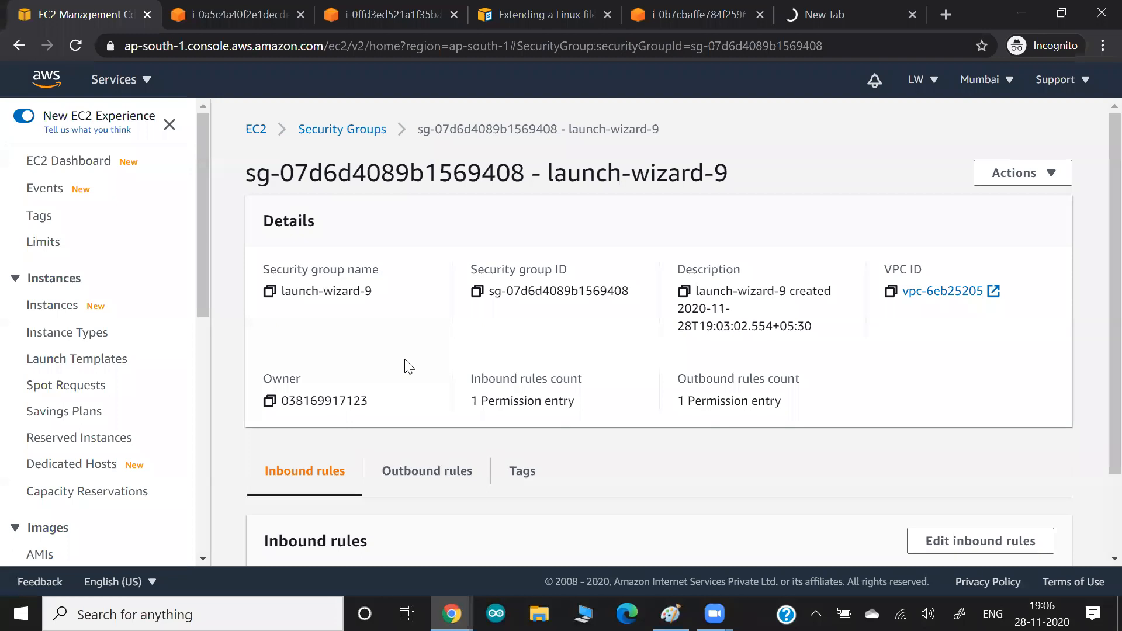
scroll(405, 359, down, 2)
click(952, 439)
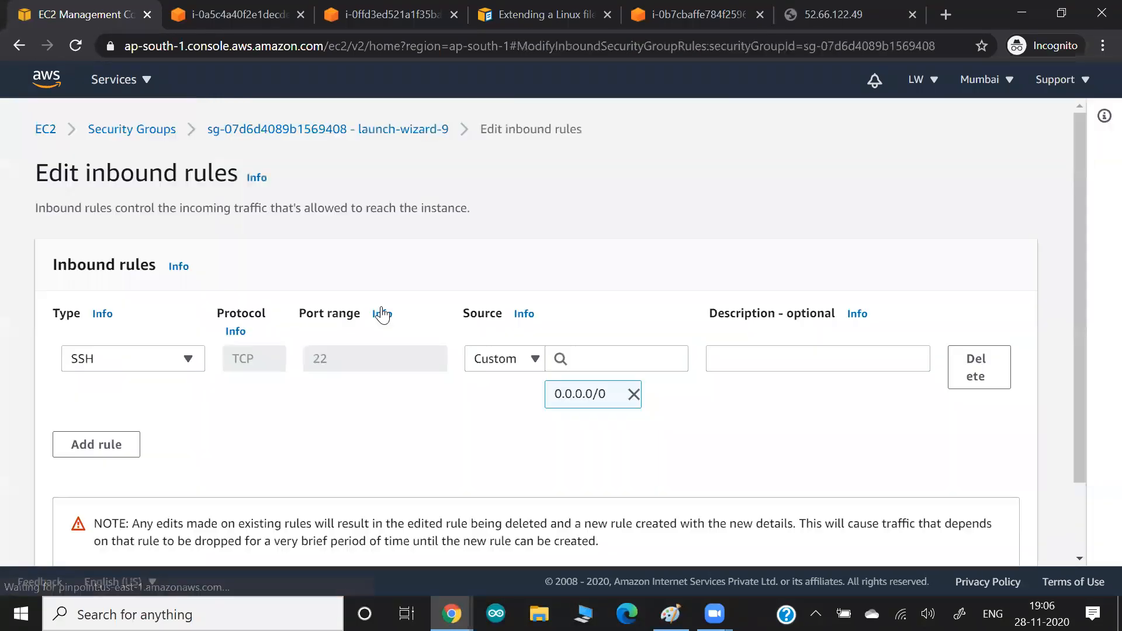
Add an inbound HTTP rule with source Anywhere to the security group and save the rules
click(102, 444)
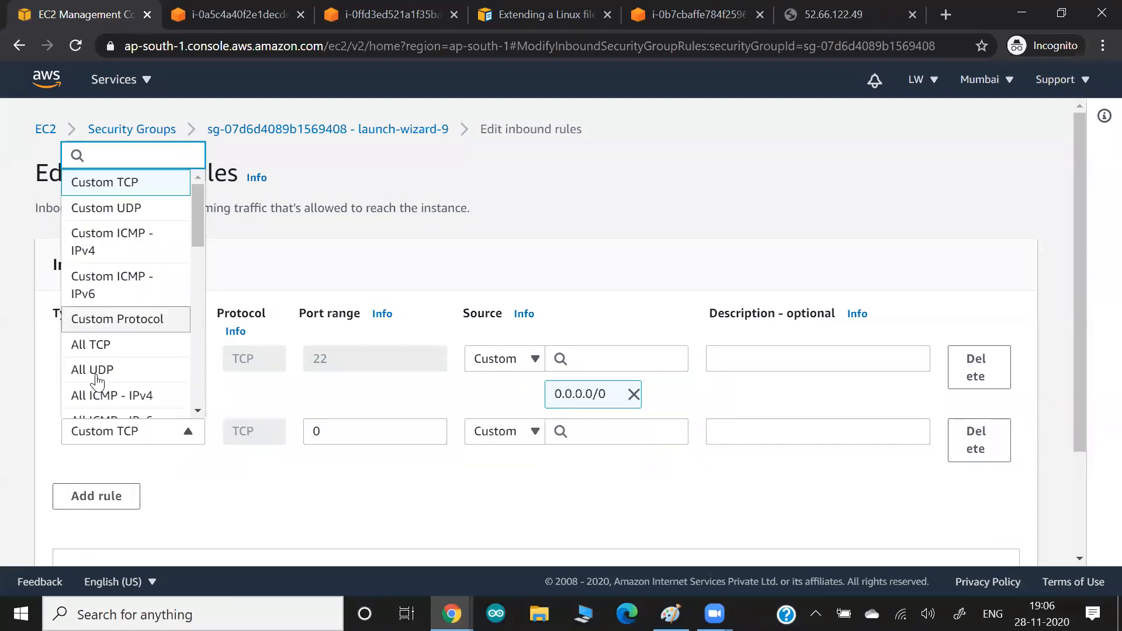
scroll(96, 383, down, 3)
scroll(87, 219, down, 2)
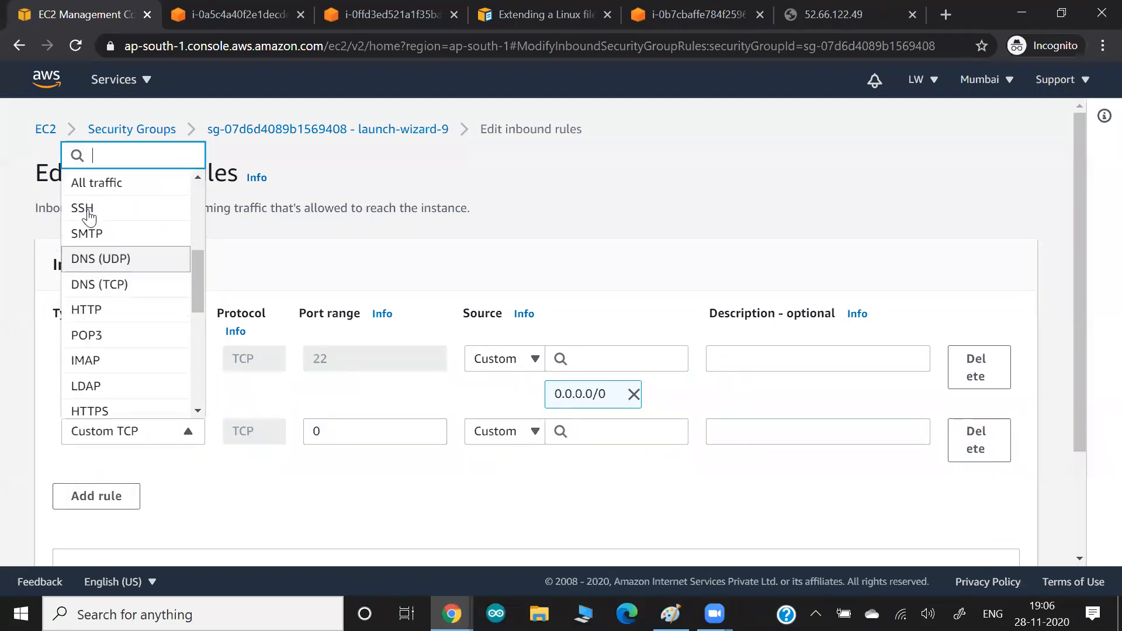
key(Down)
key(Down)
key(Return)
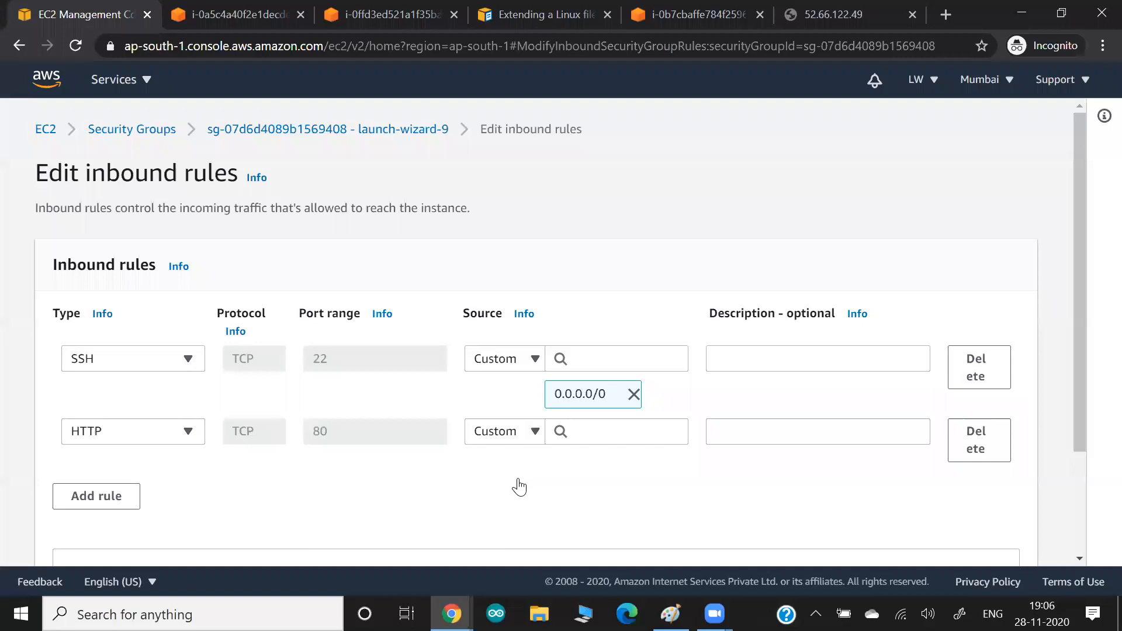
click(520, 432)
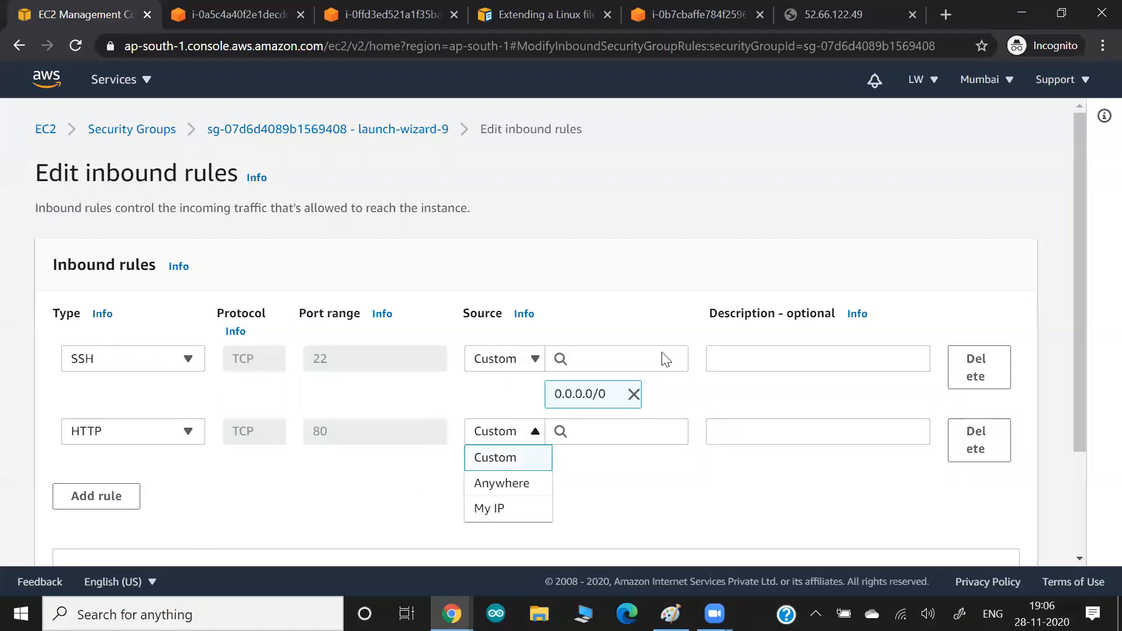
click(520, 485)
scroll(987, 535, down, 3)
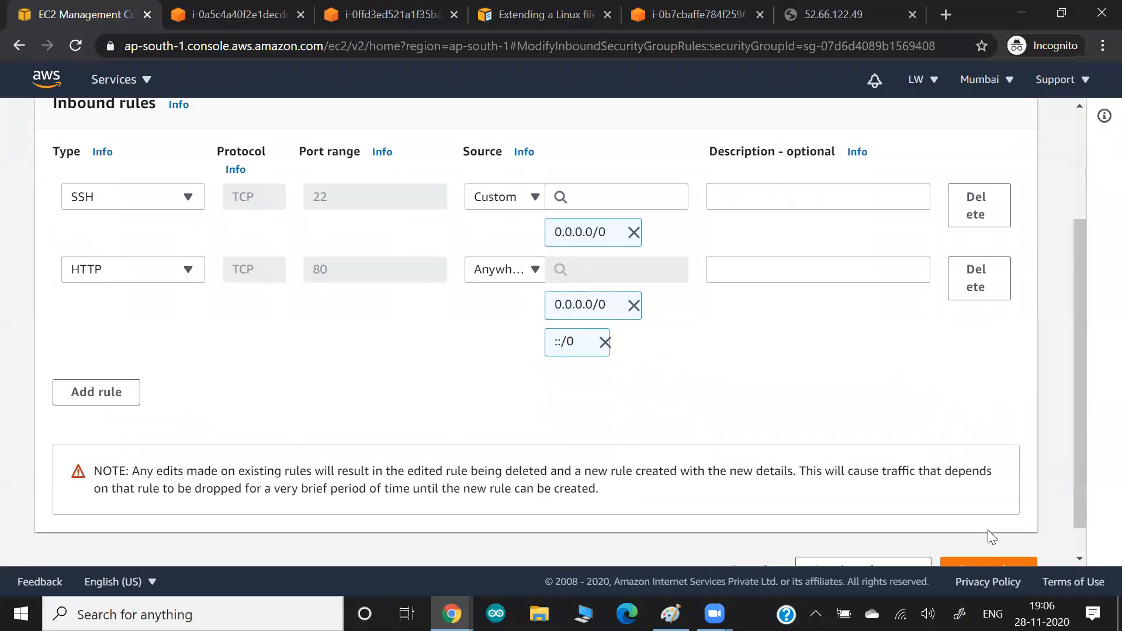
click(987, 536)
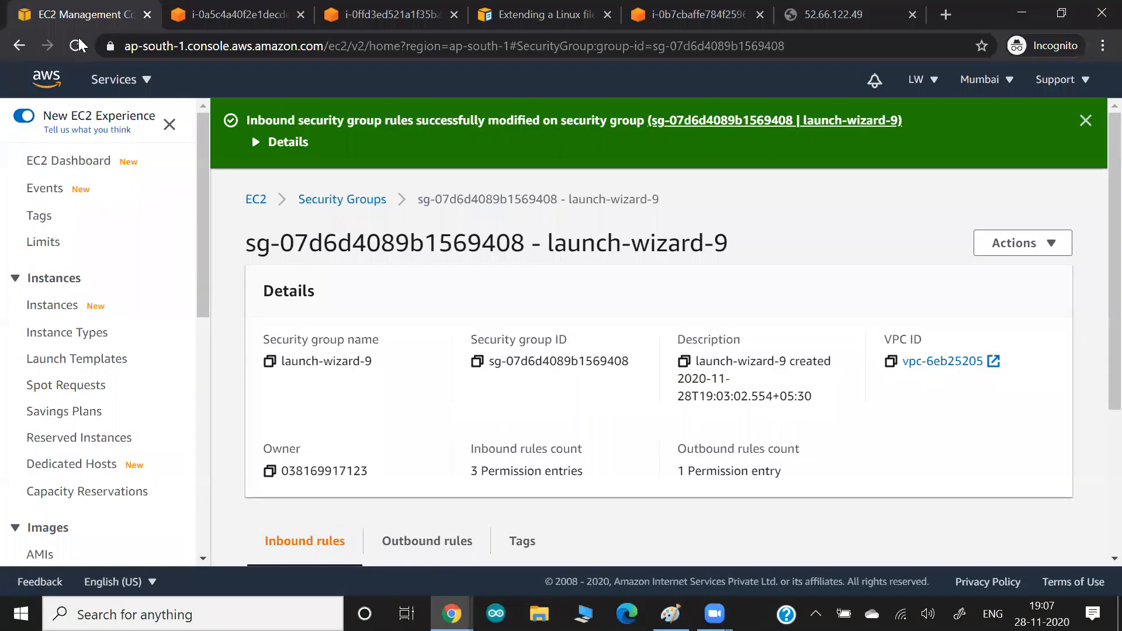
Return to the web page served at 52.66.122.49 and enlarge it to 175%
key(ctrl+Tab)
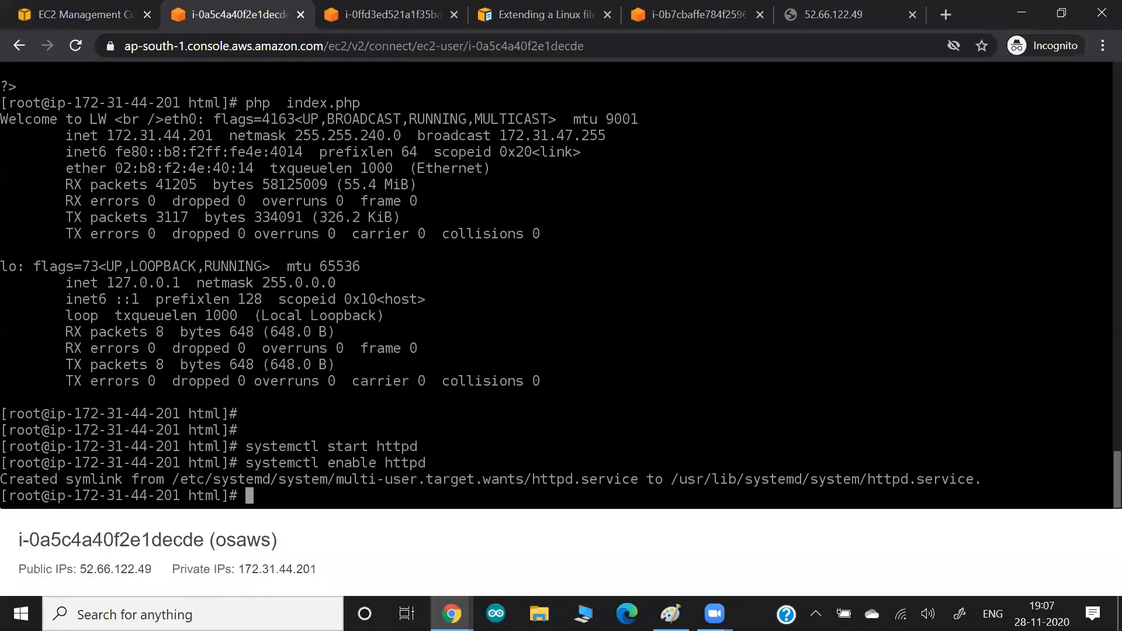
key(ctrl+Tab)
key(ctrl+Tab)
key(ctrl+Tab)
key(ctrl+Tab)
key(ctrl+plus)
key(ctrl+plus)
key(ctrl+plus)
key(ctrl+plus)
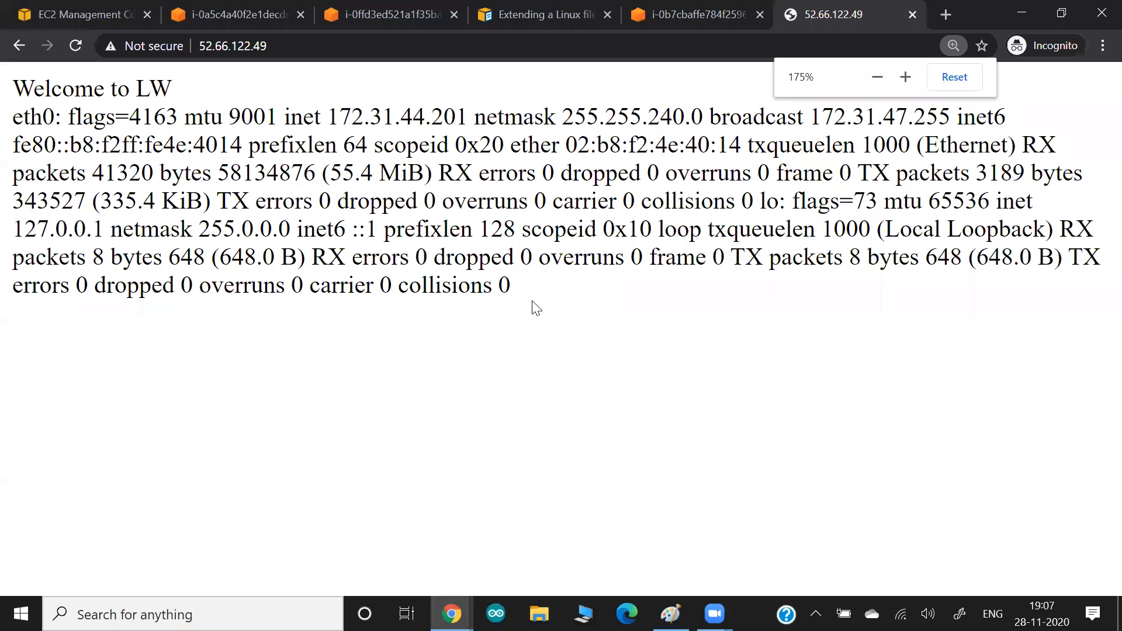
Highlight the welcome line and the unformatted ifconfig output on the web page
drag(94, 89, 166, 118)
drag(305, 174, 43, 119)
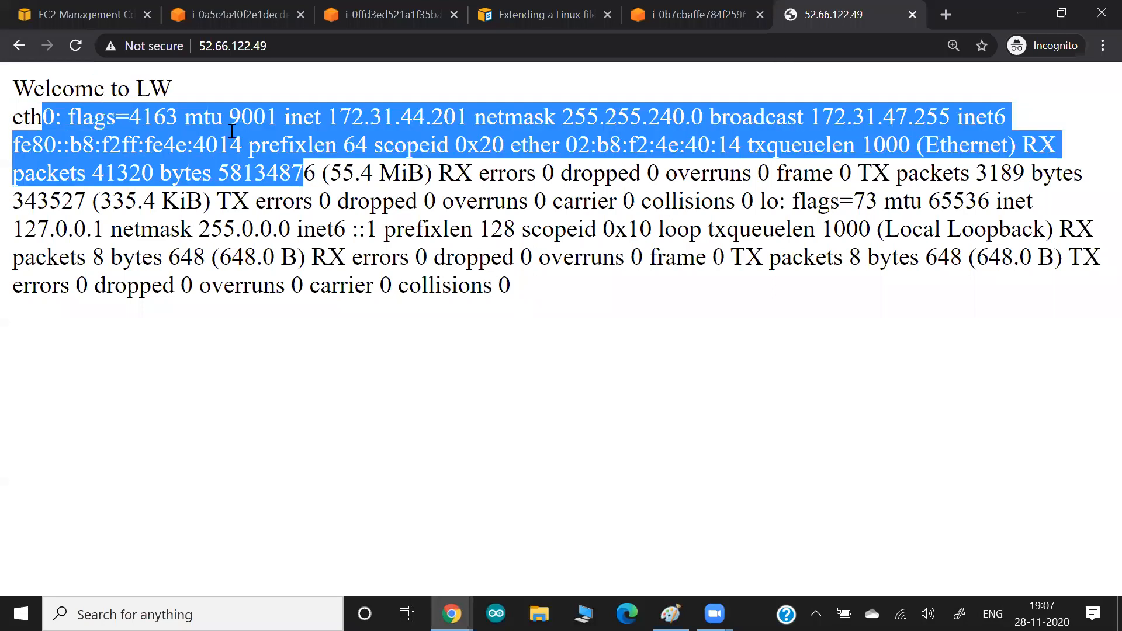
click(532, 282)
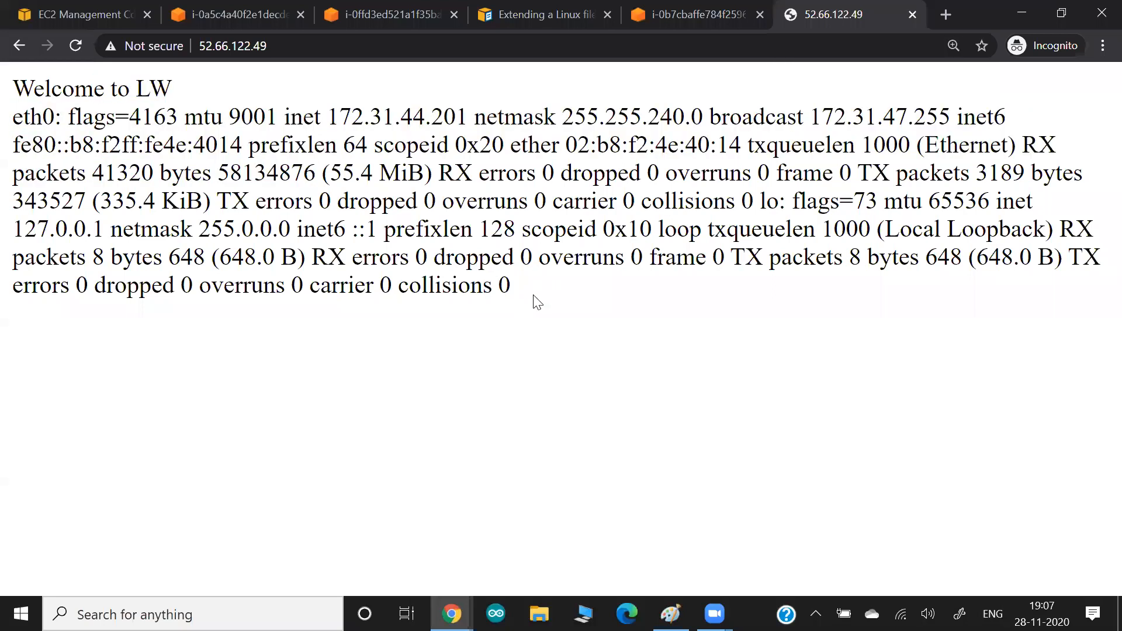
drag(538, 302, 82, 117)
Open index.php in vi in the osaws terminal and insert a <pre> tag above the opening PHP tag
key(ctrl+Tab)
key(ctrl+Tab)
text(vi )
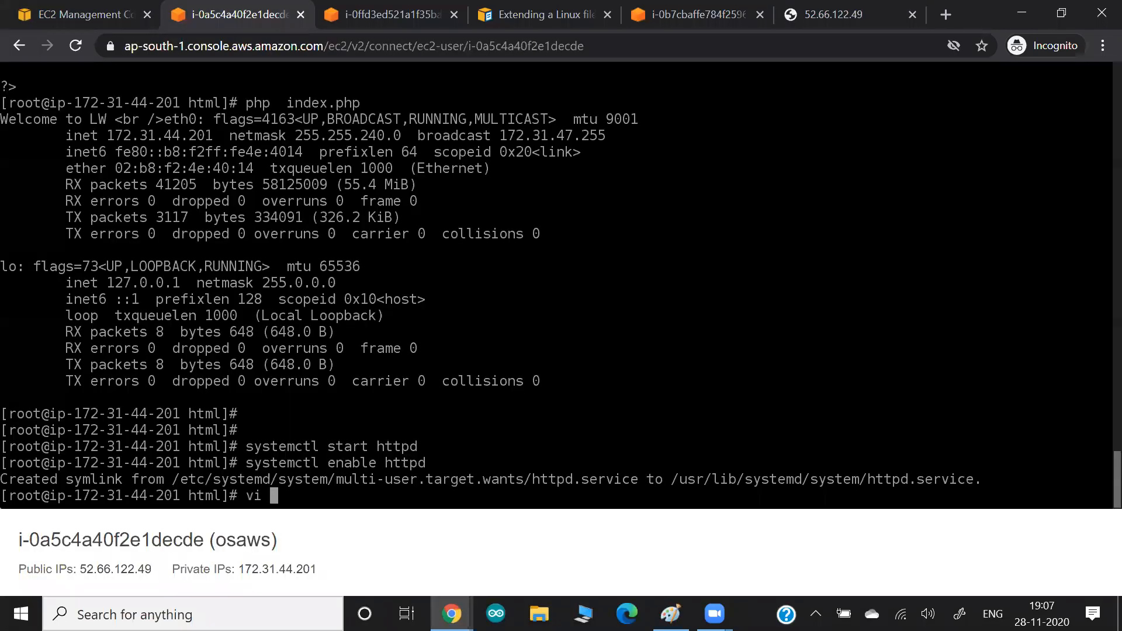
text(index.php)
key(Return)
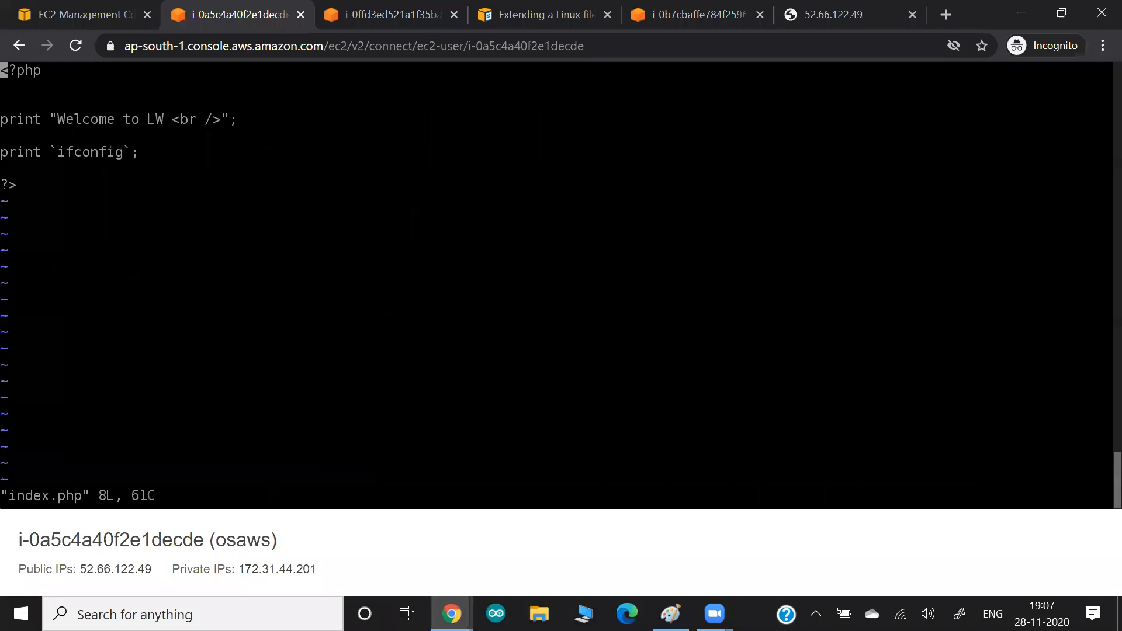
key(shift+o)
text(<>)
key(Left)
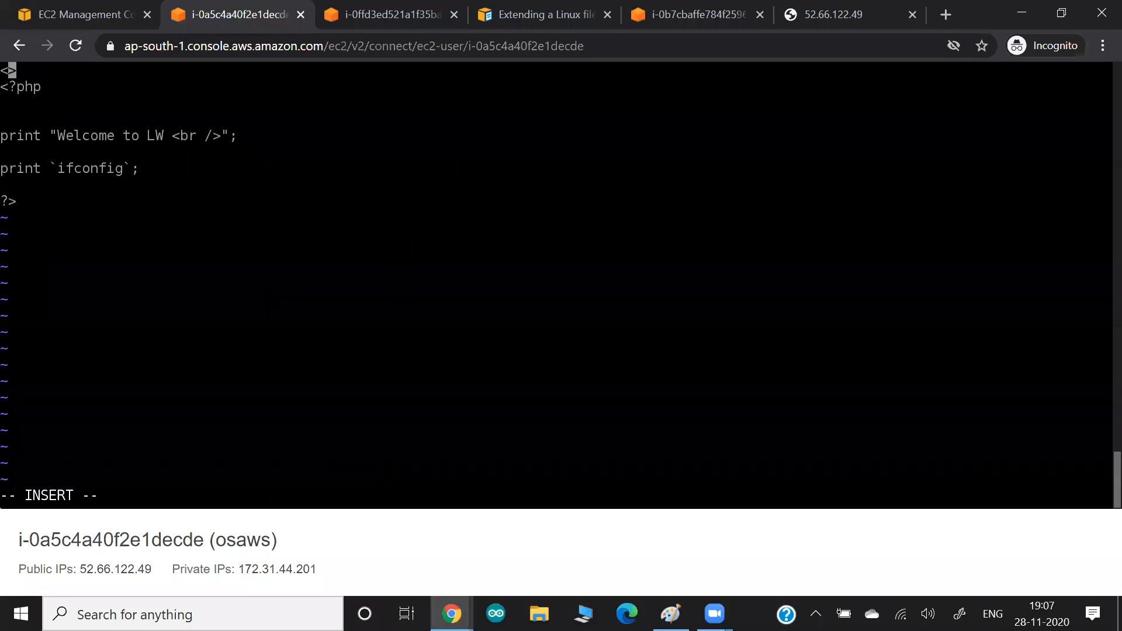
text(pre)
Add a closing </pre> tag below the closing PHP tag and save index.php without leaving vi
key(Down)
key(Down)
key(Down)
key(Down)
key(Down)
key(Down)
key(Down)
key(Down)
key(Return)
text(<>)
key(Left)
text(/pre)
key(Escape)
text(:)
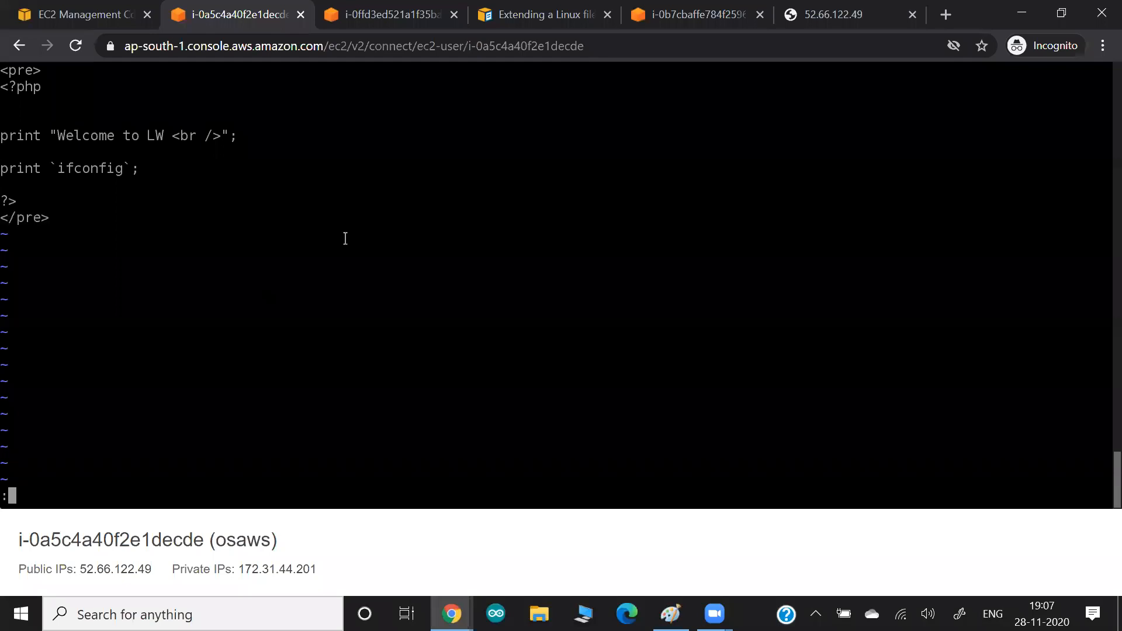
text(w)
key(Return)
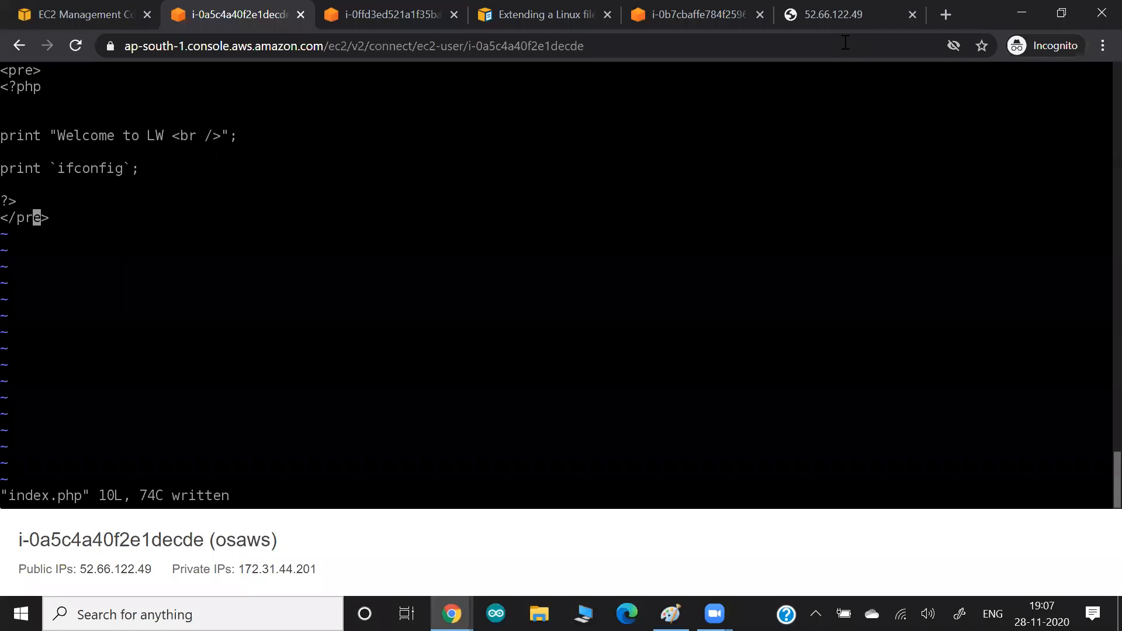
Reload the 52.66.122.49 page to check its formatting, and return to the EC2 console
key(ctrl+shift+Tab)
key(ctrl+shift+Tab)
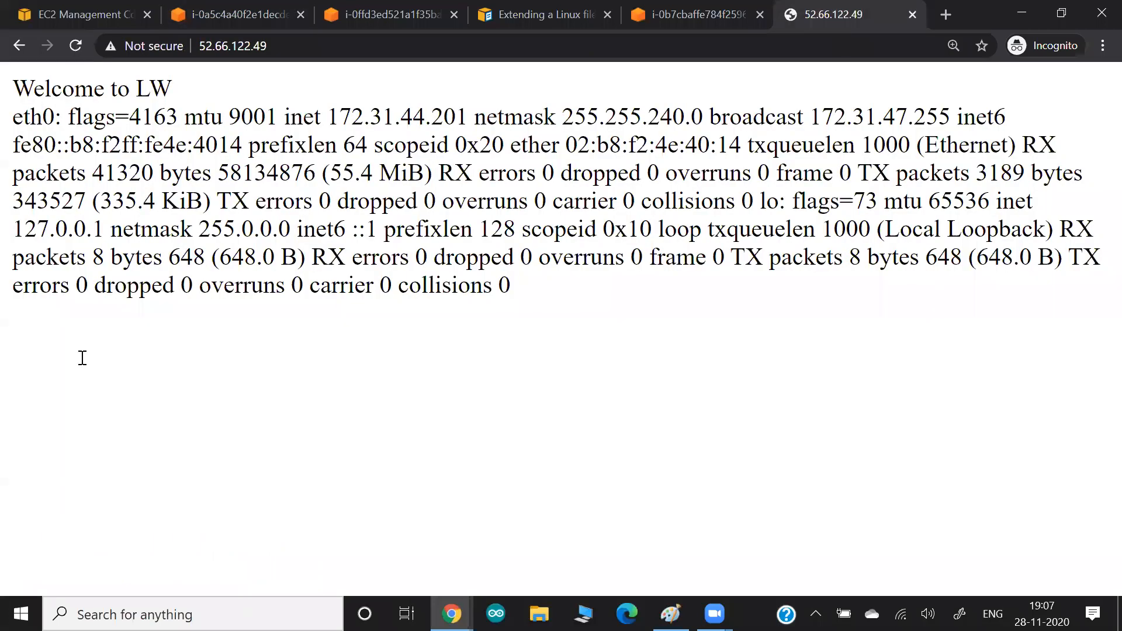
key(F5)
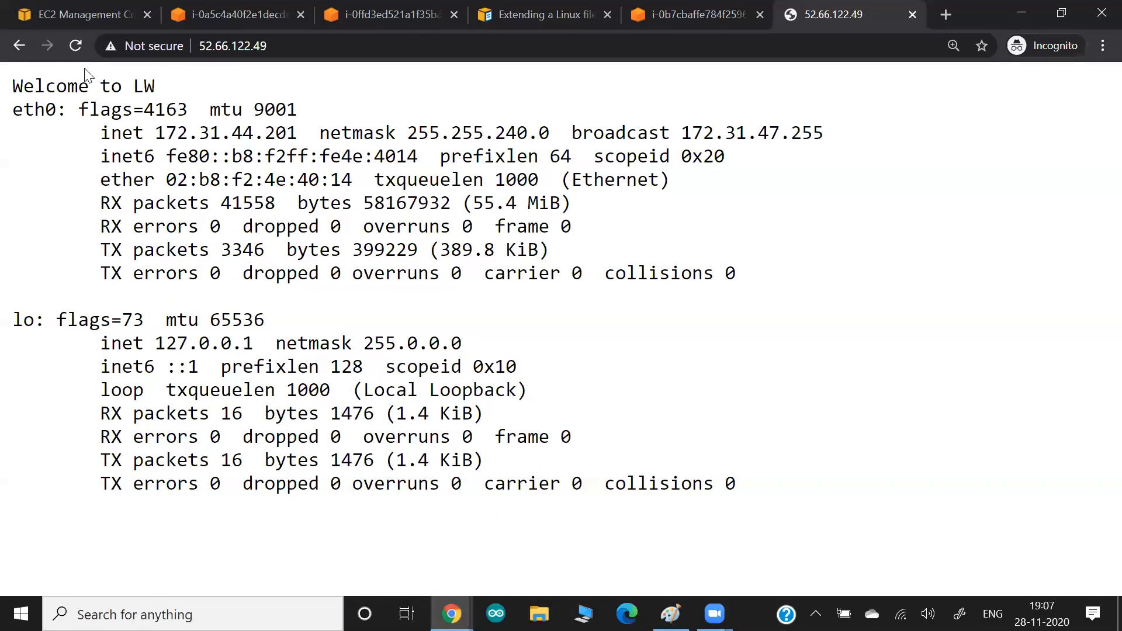
click(48, 19)
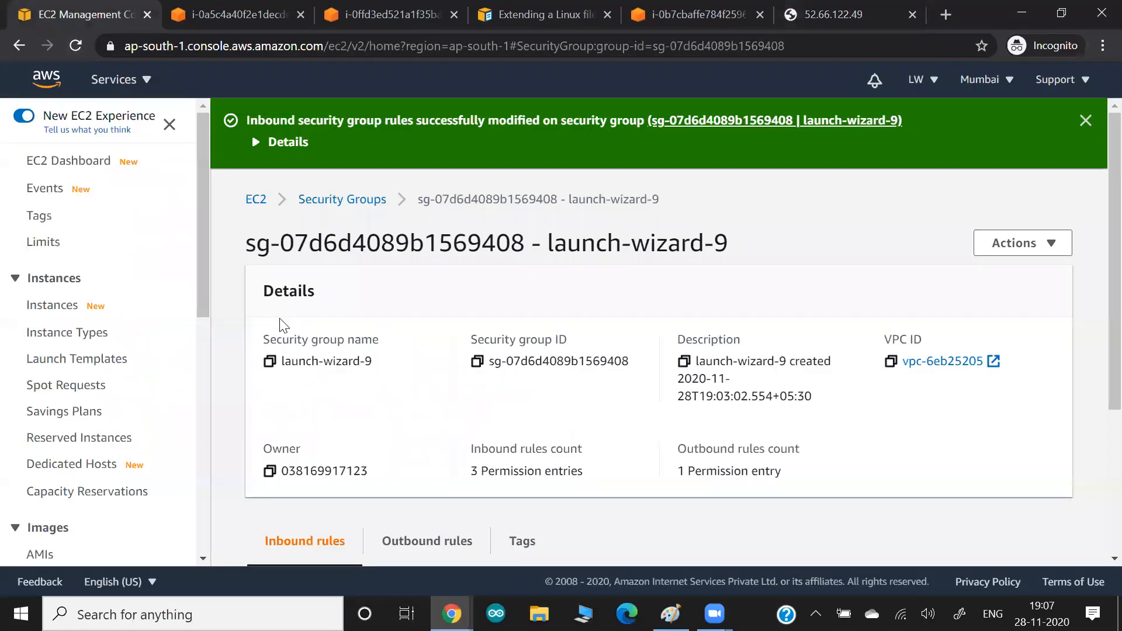
Return to the EC2 instances list and collapse the osaws instance's details pane
scroll(282, 326, down, 2)
scroll(276, 313, up, 3)
click(256, 199)
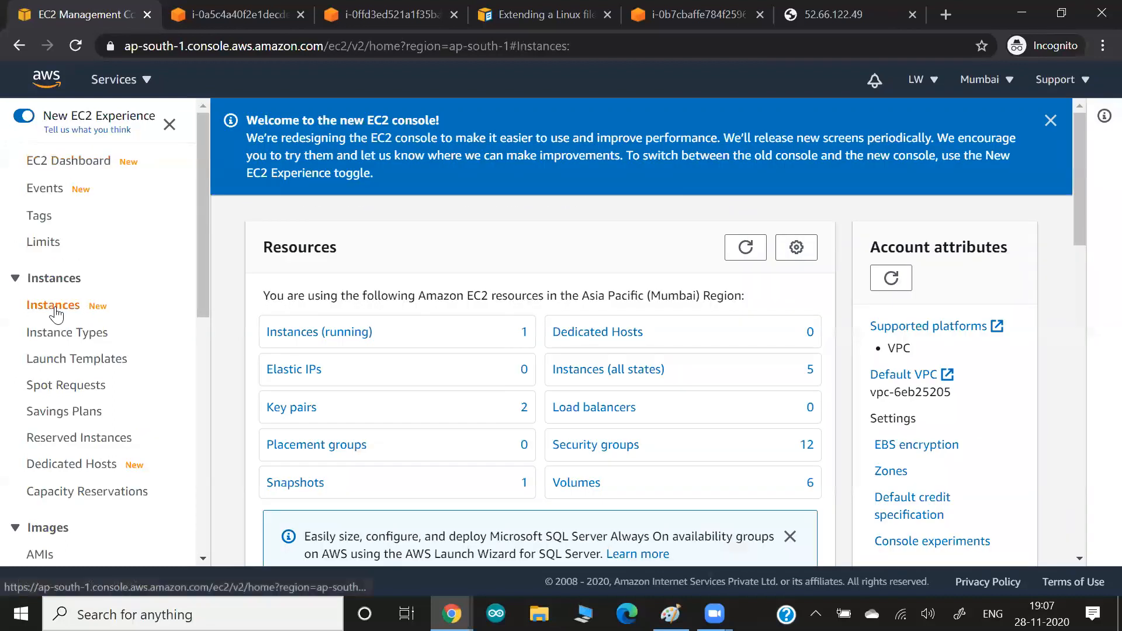
click(53, 304)
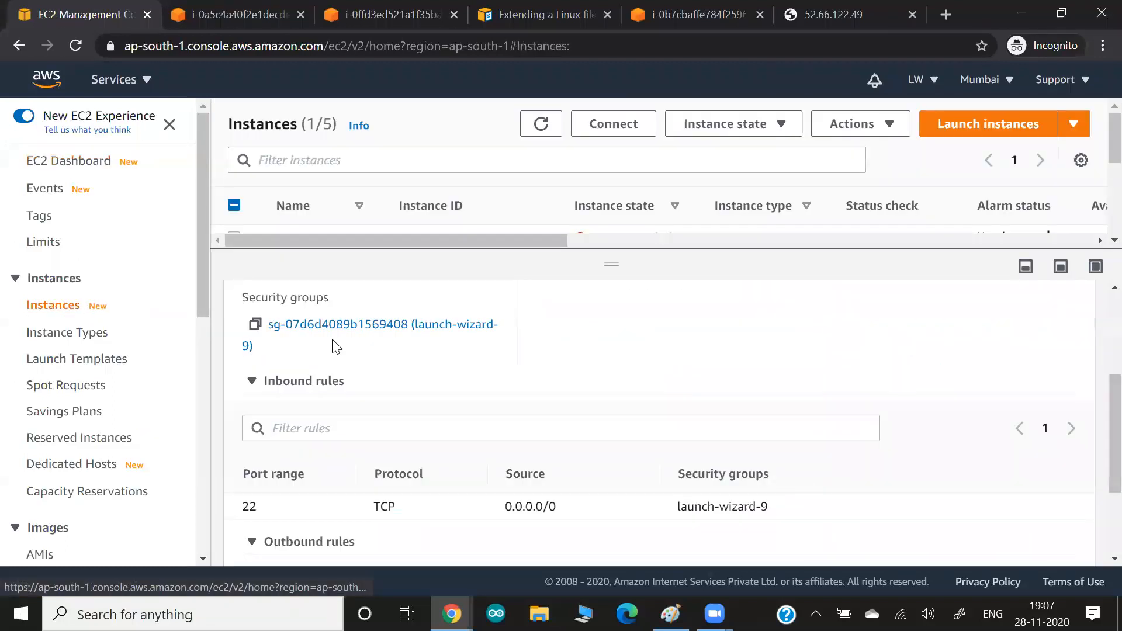
click(1025, 266)
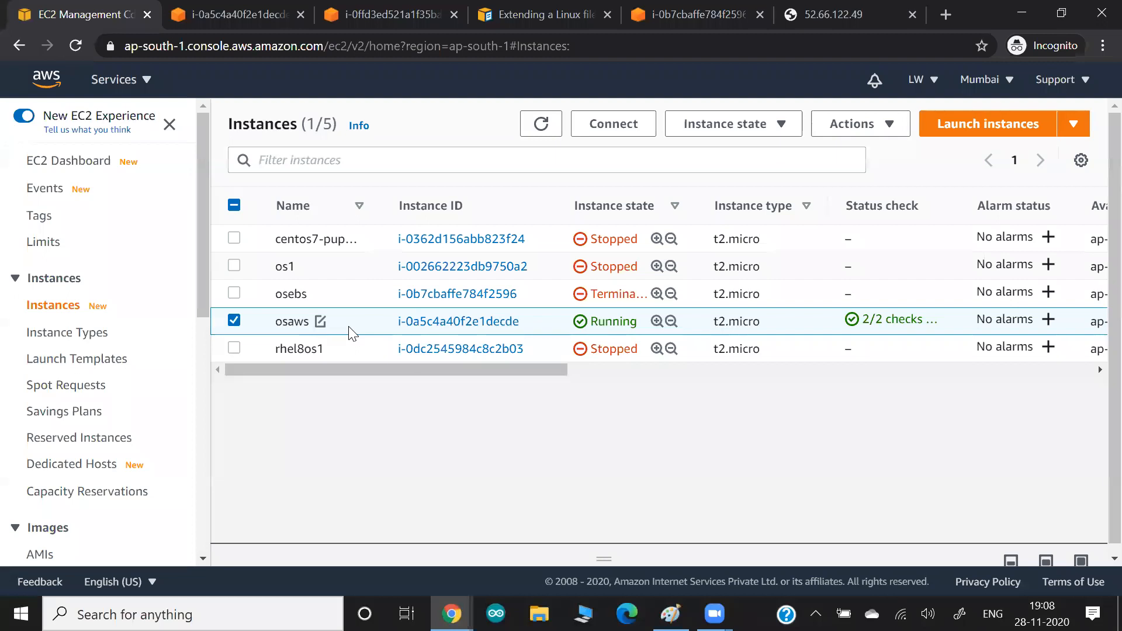
Quit vi in the osaws terminal and list the command history
click(227, 16)
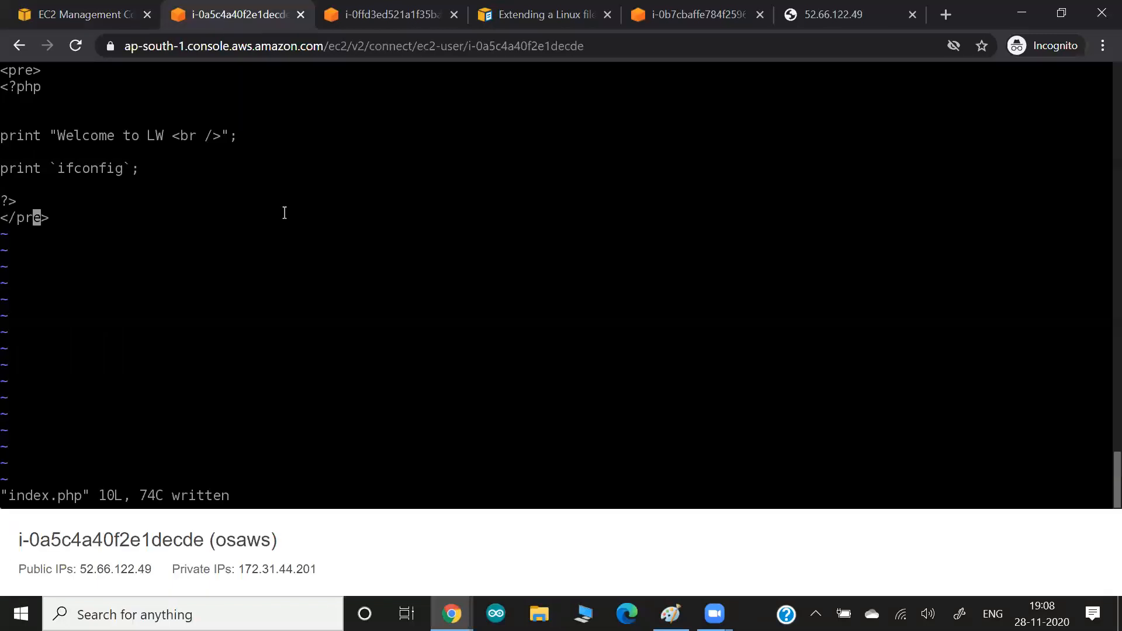
text(:q)
key(Return)
text(history)
key(Return)
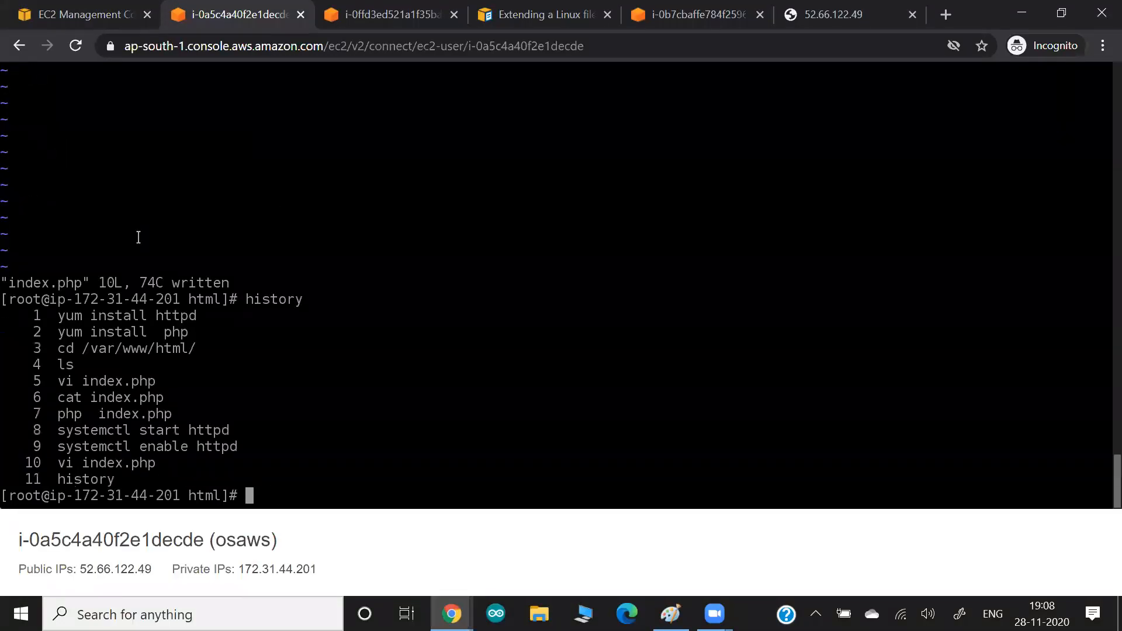
Paste the history screenshot into the Google Docs document with blank lines after it, and highlight the history listing in the terminal
key(alt+Tab)
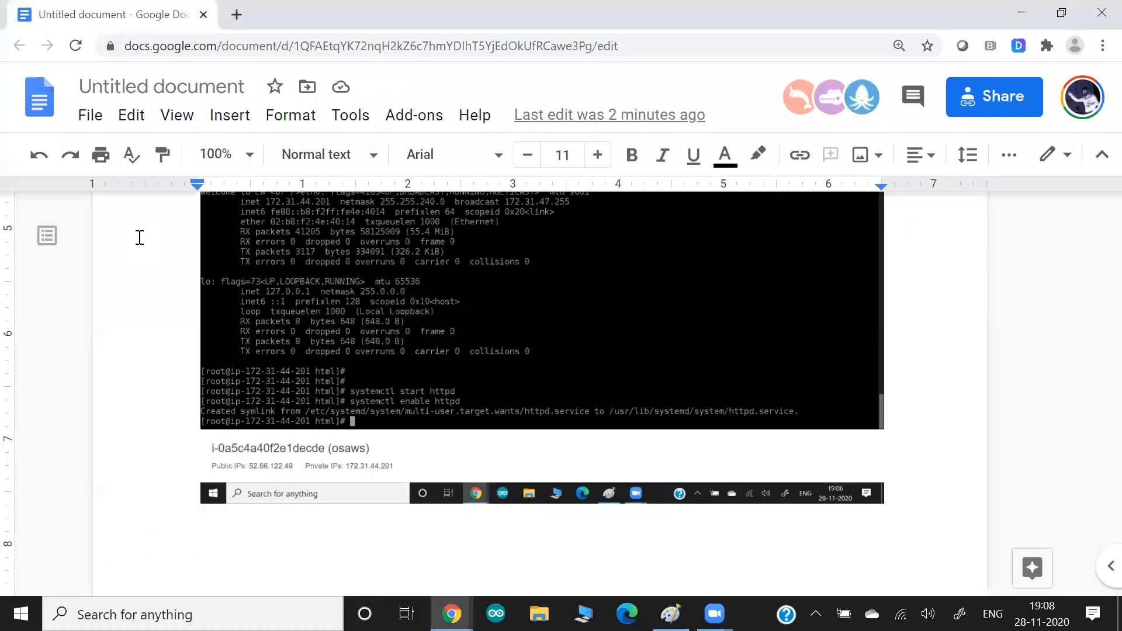
key(ctrl+v)
key(Return)
key(Return)
key(Return)
key(alt+Tab)
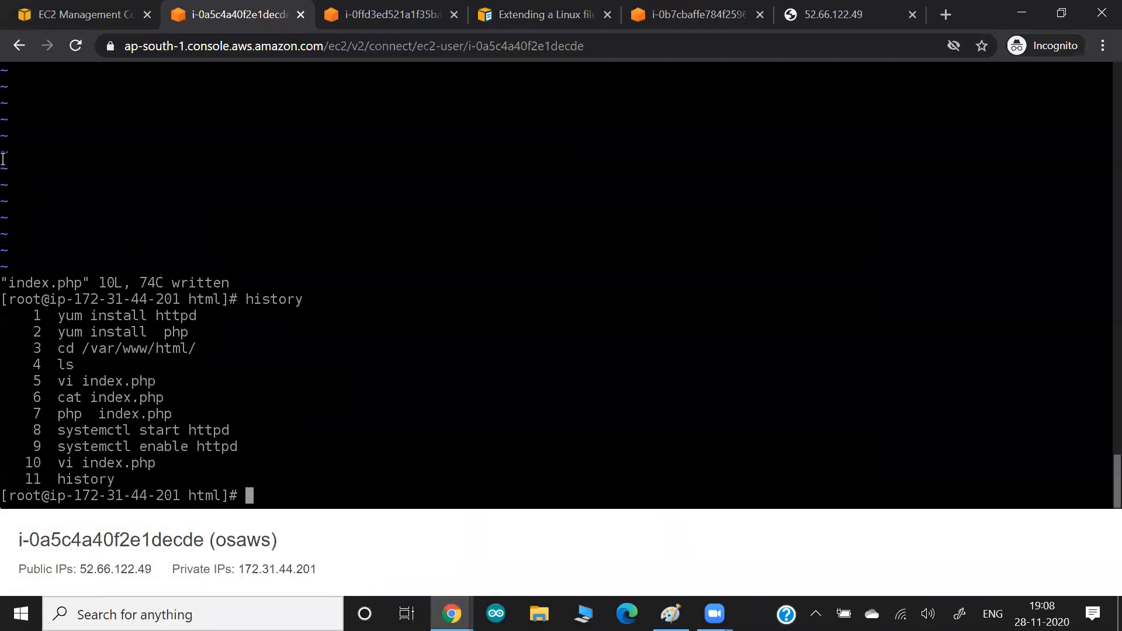
drag(50, 299, 300, 472)
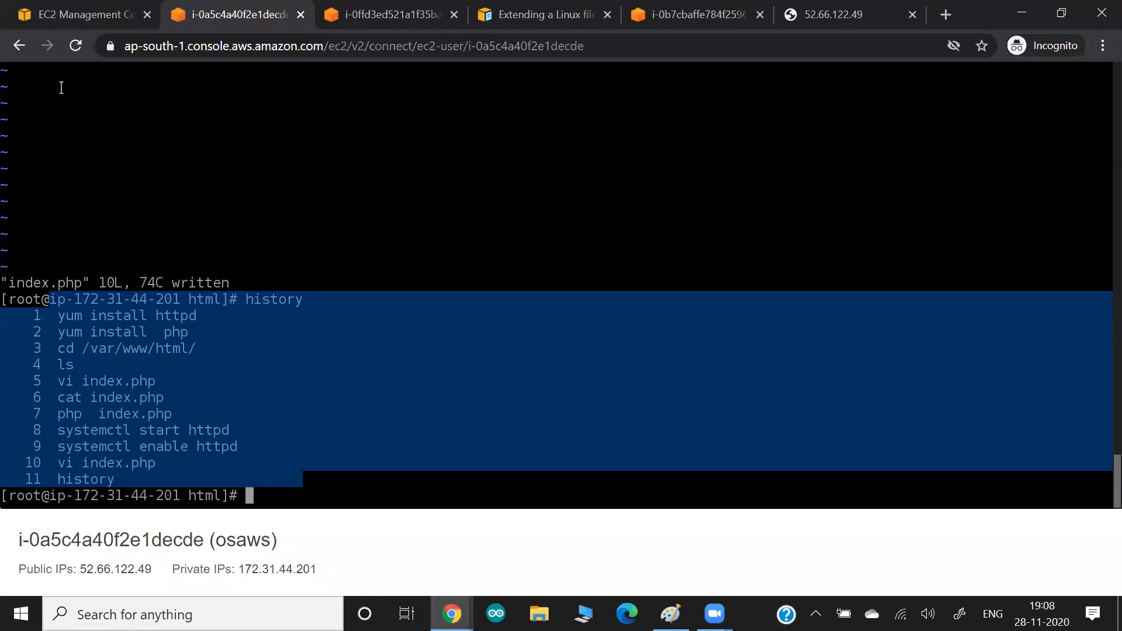
Open the osaws instance's storage details in the EC2 console and highlight its root device name
click(70, 16)
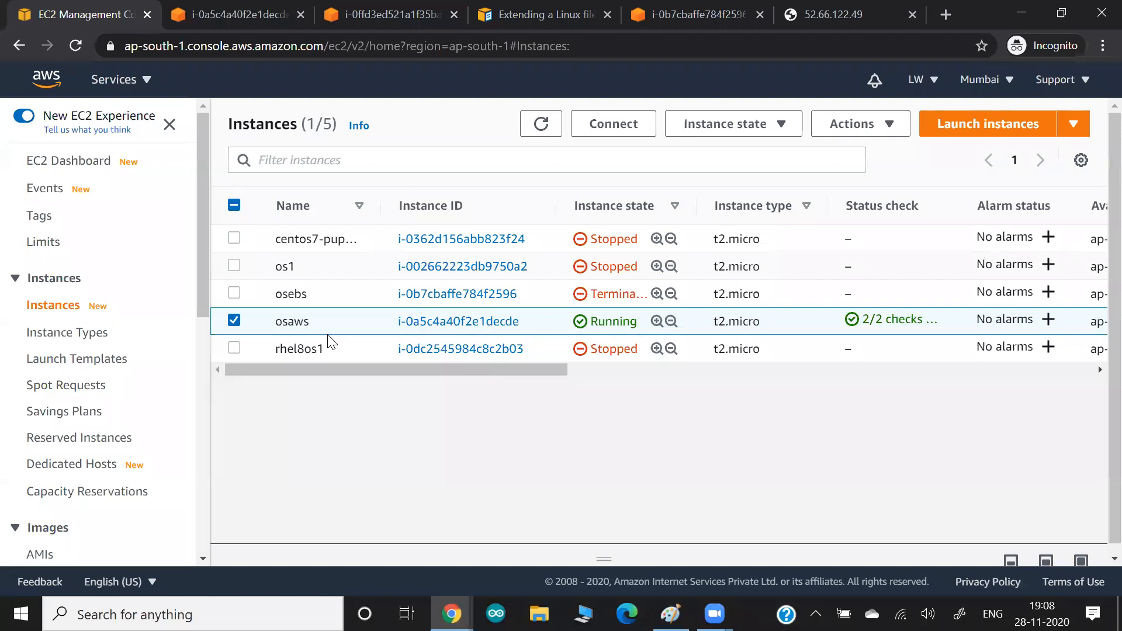
drag(272, 325, 314, 330)
click(451, 322)
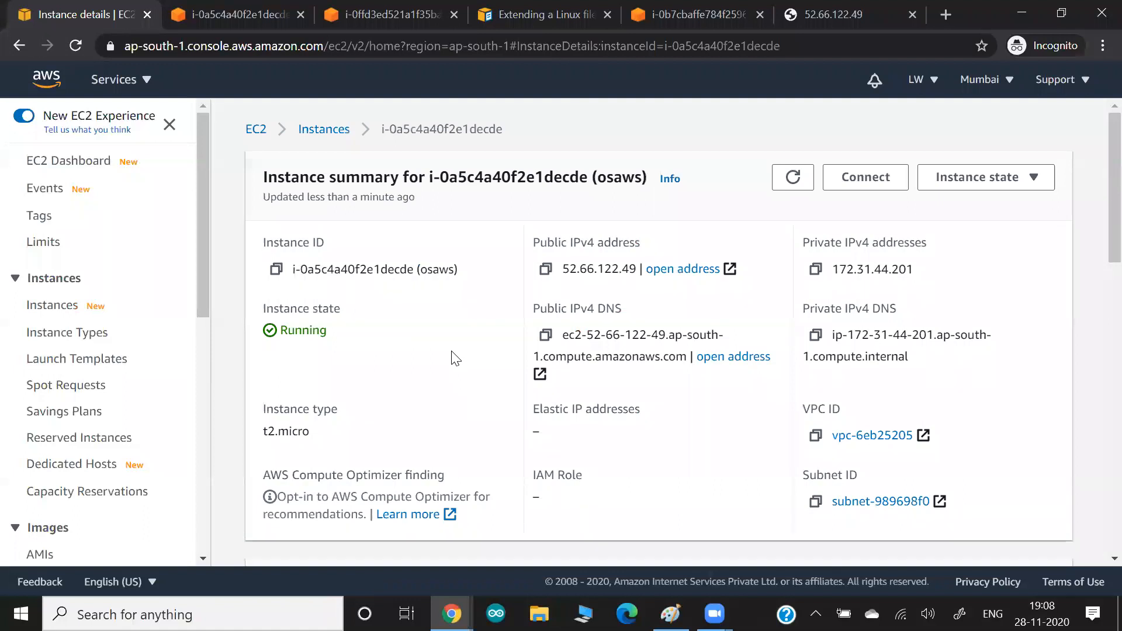
scroll(455, 358, down, 5)
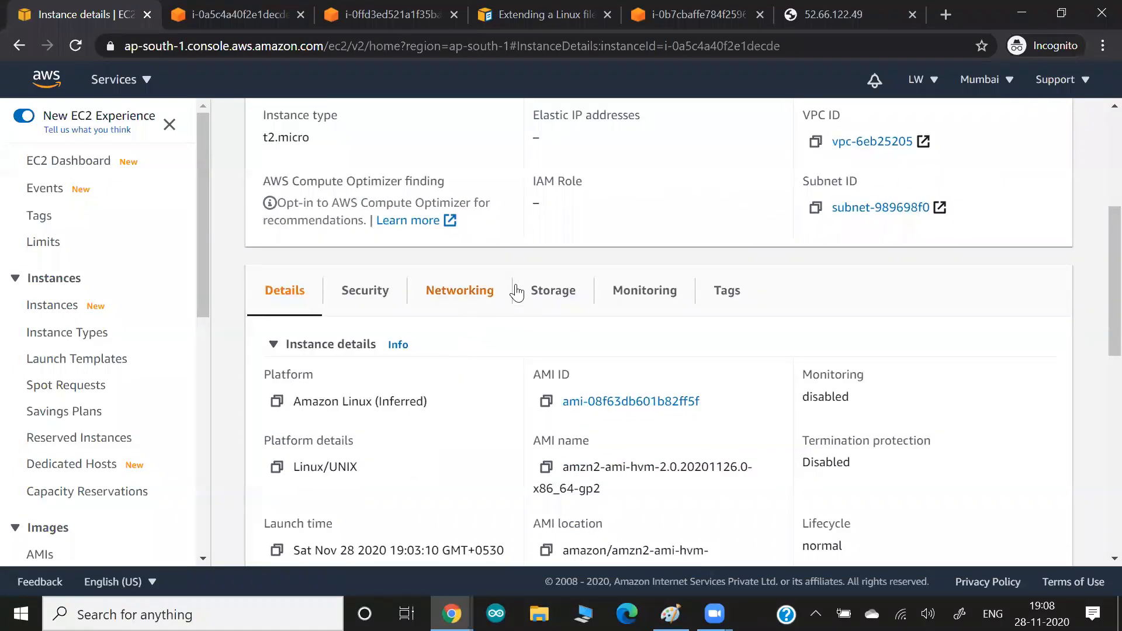
click(534, 295)
scroll(485, 401, down, 2)
drag(319, 303, 419, 310)
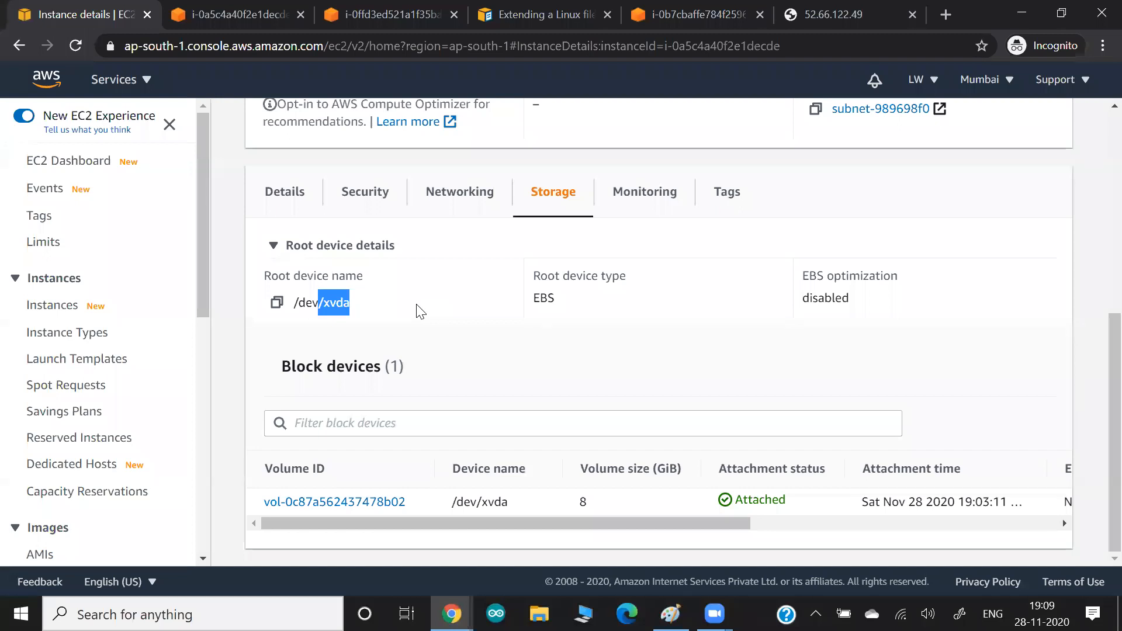
Open the EBS snapshots list and check the actions available for the ebs1SSfrommumbai snapshot, including Create Image
scroll(131, 319, down, 2)
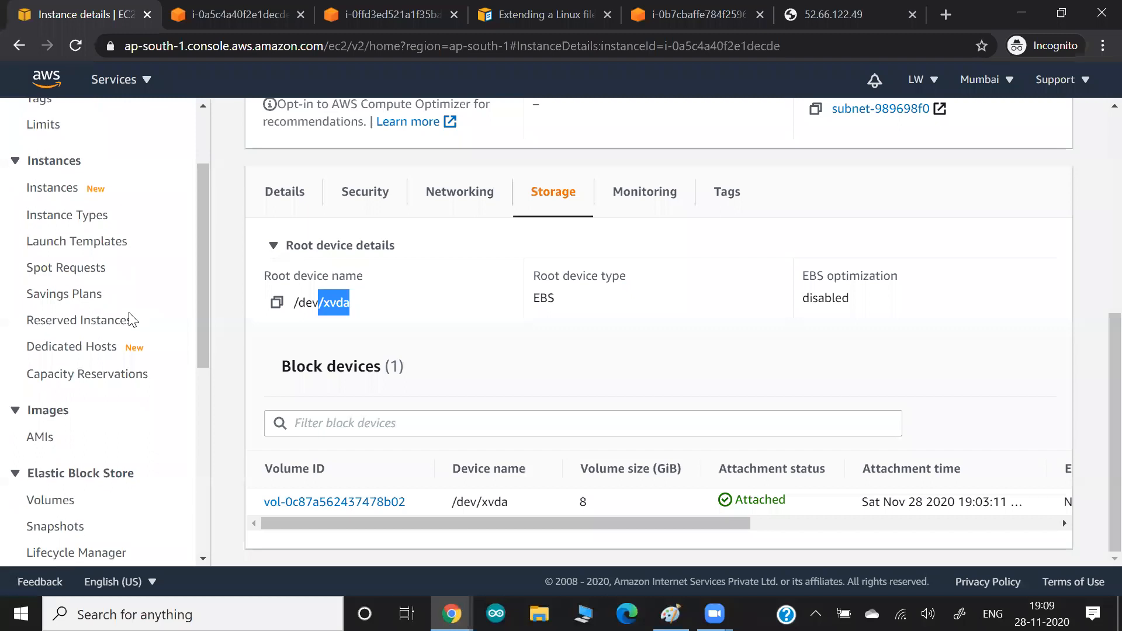
scroll(131, 319, down, 2)
click(56, 384)
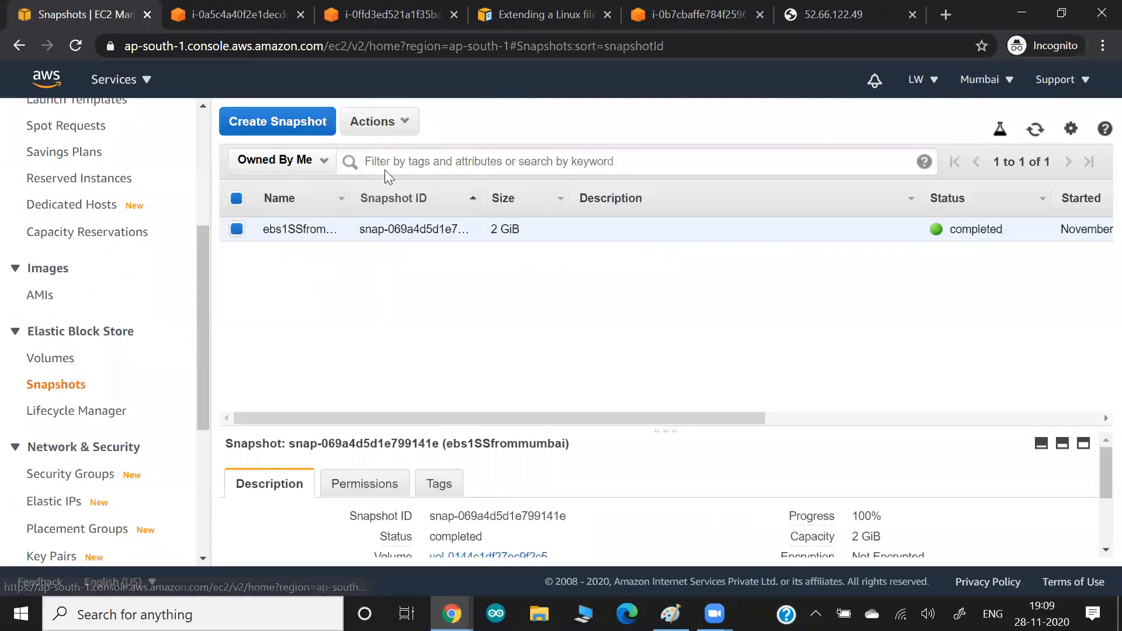
click(385, 123)
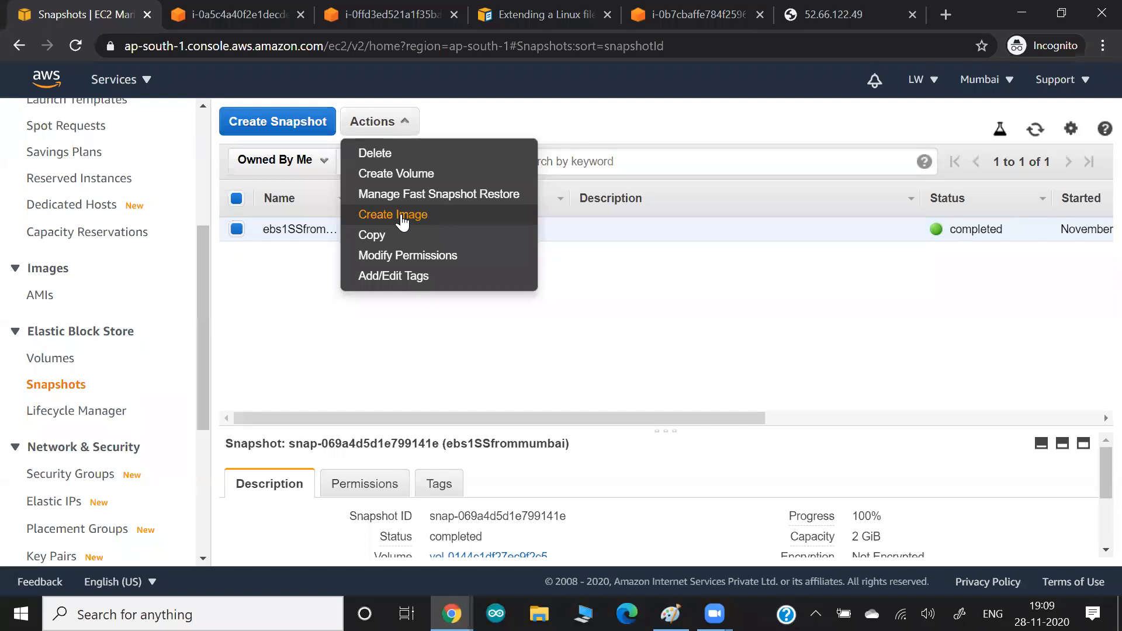
scroll(54, 249, up, 3)
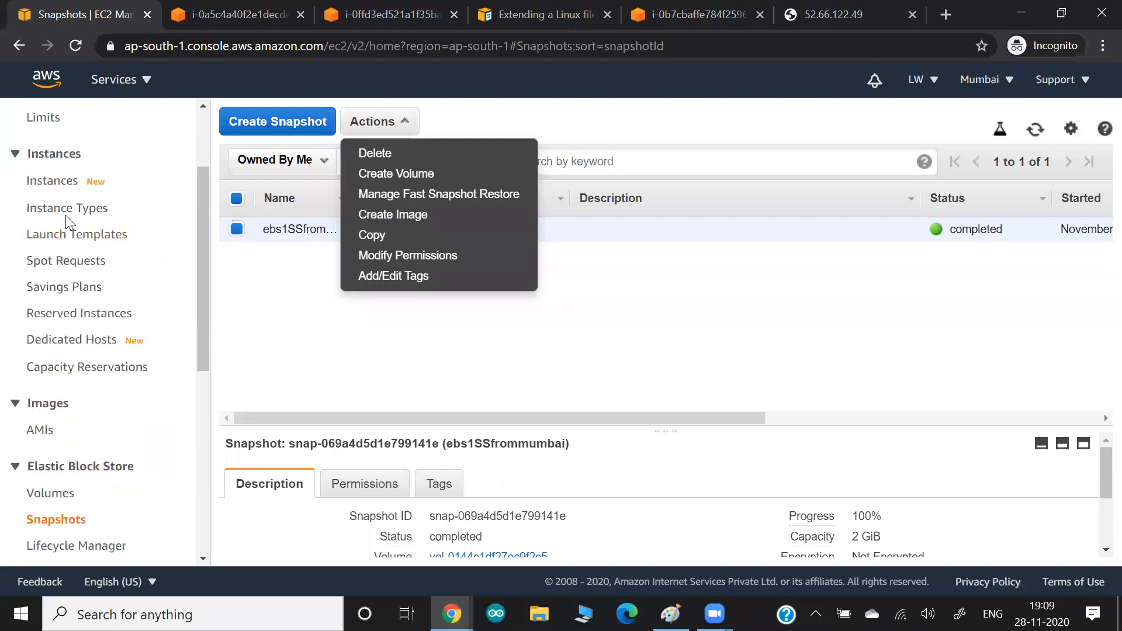
Bring up the Create image option for the osaws instance and paste its screenshot into the Google Docs document
click(53, 182)
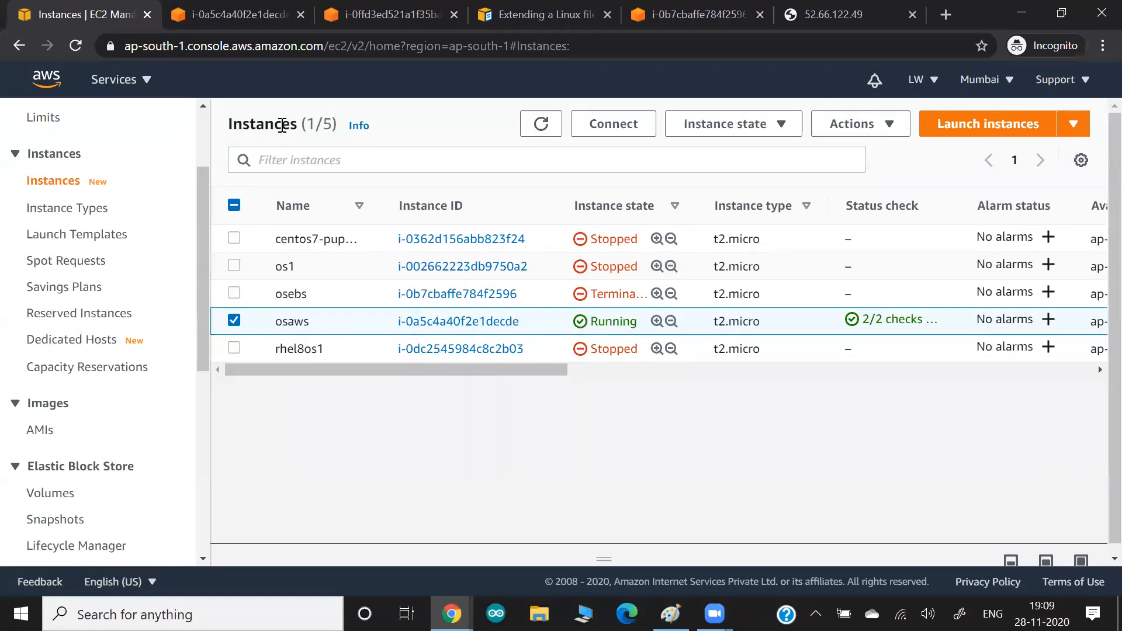
click(892, 127)
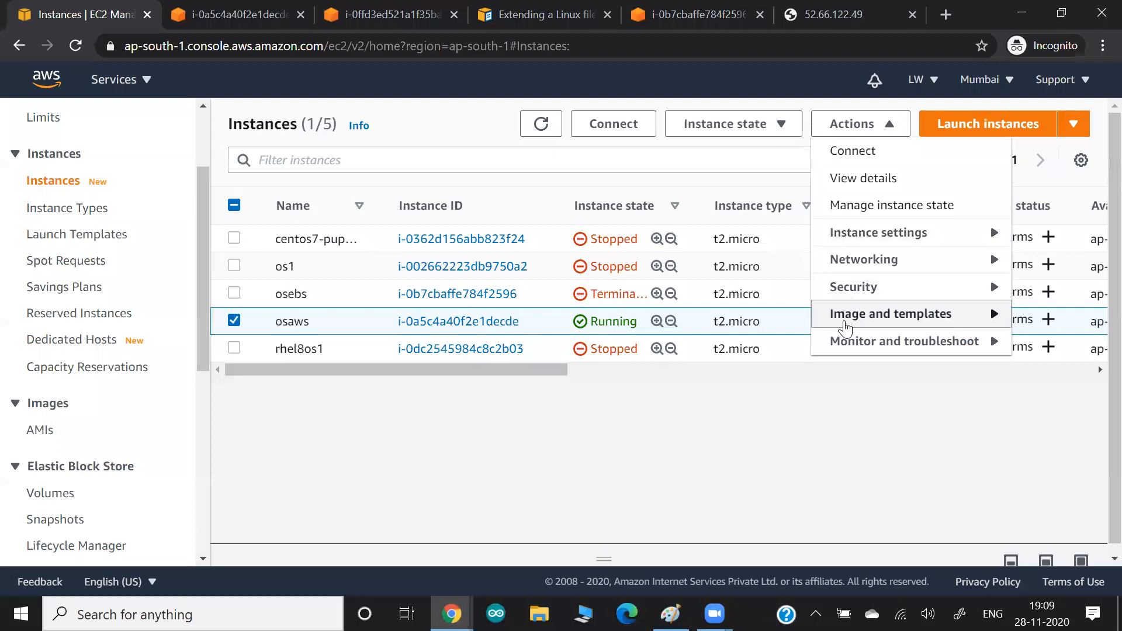
mouse_move(846, 328)
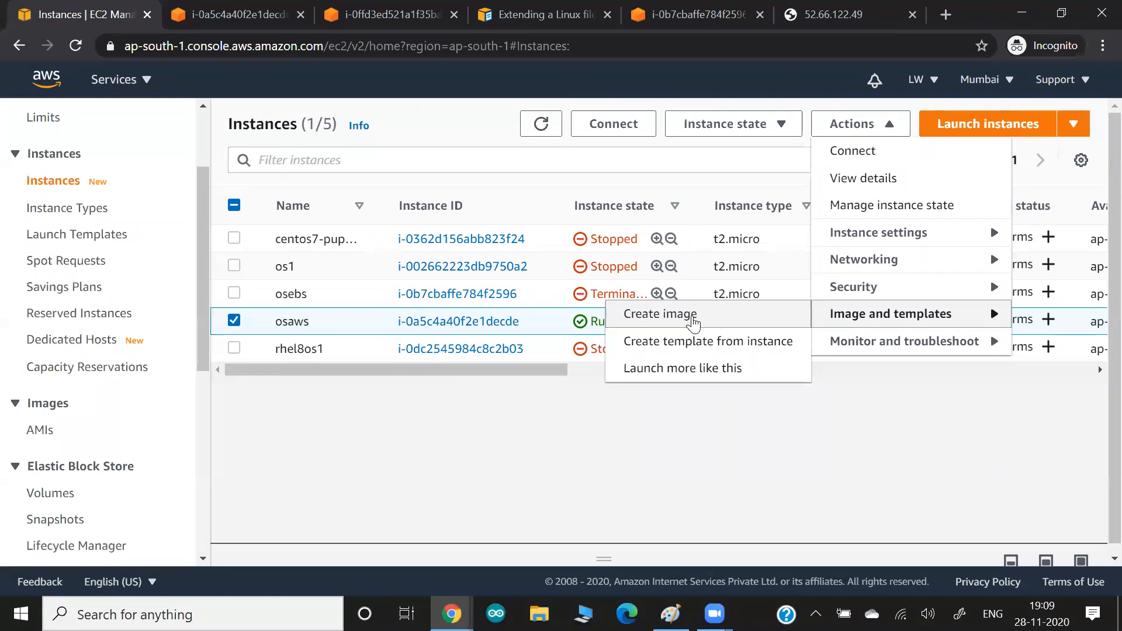
key(alt+Tab)
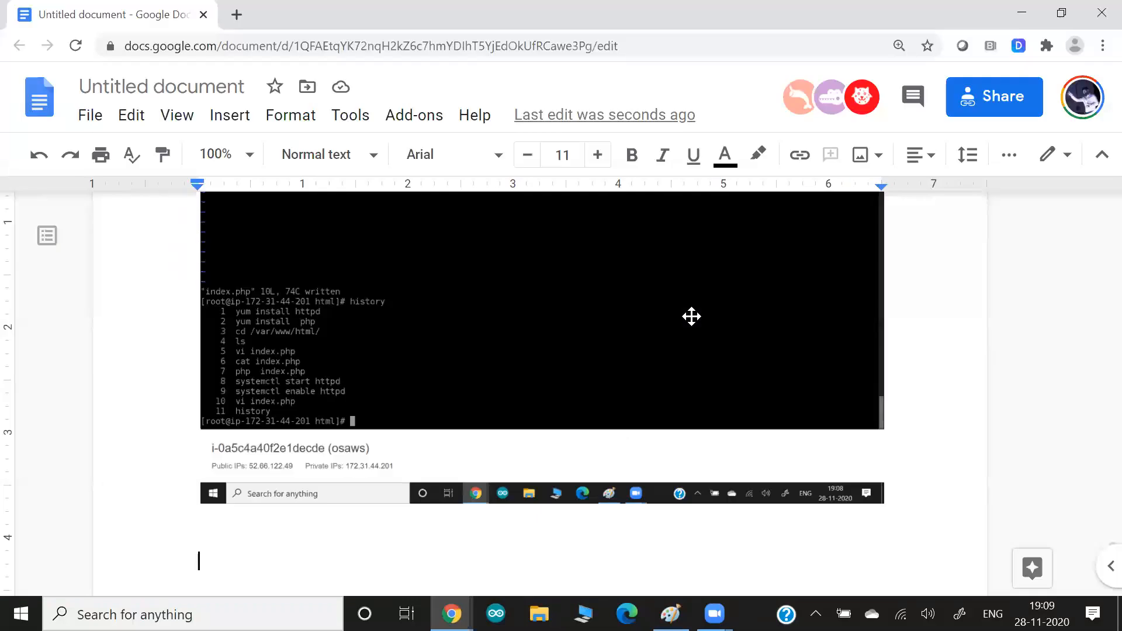
key(ctrl+v)
key(alt+Tab)
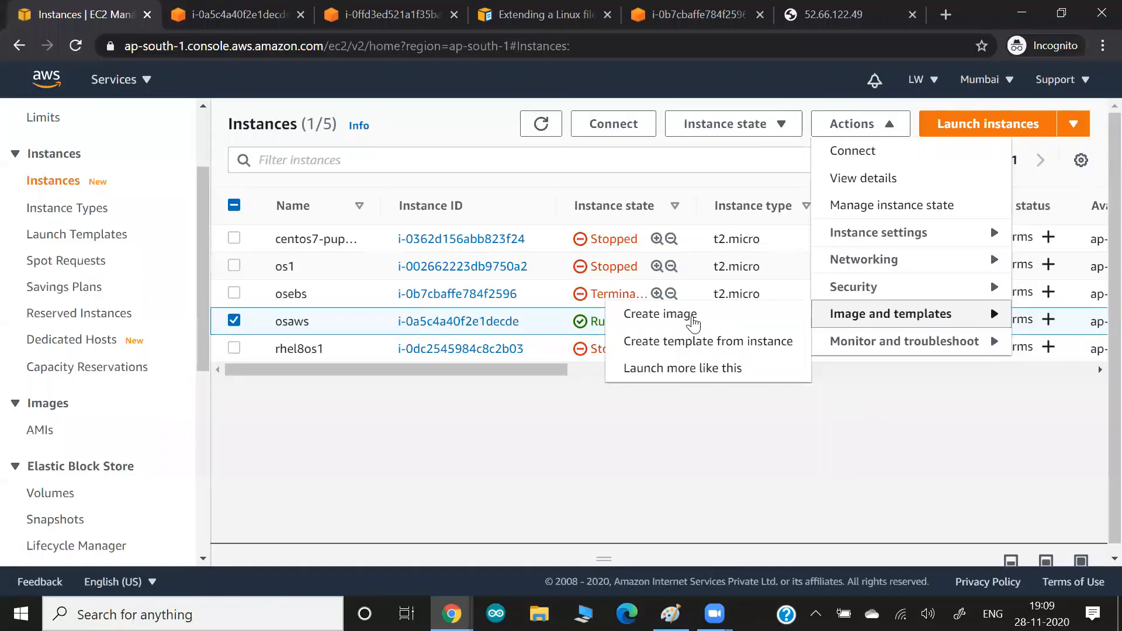
Start an image from osaws, naming it "my-", the owner's first name and "-aws-webserver-php"
click(658, 318)
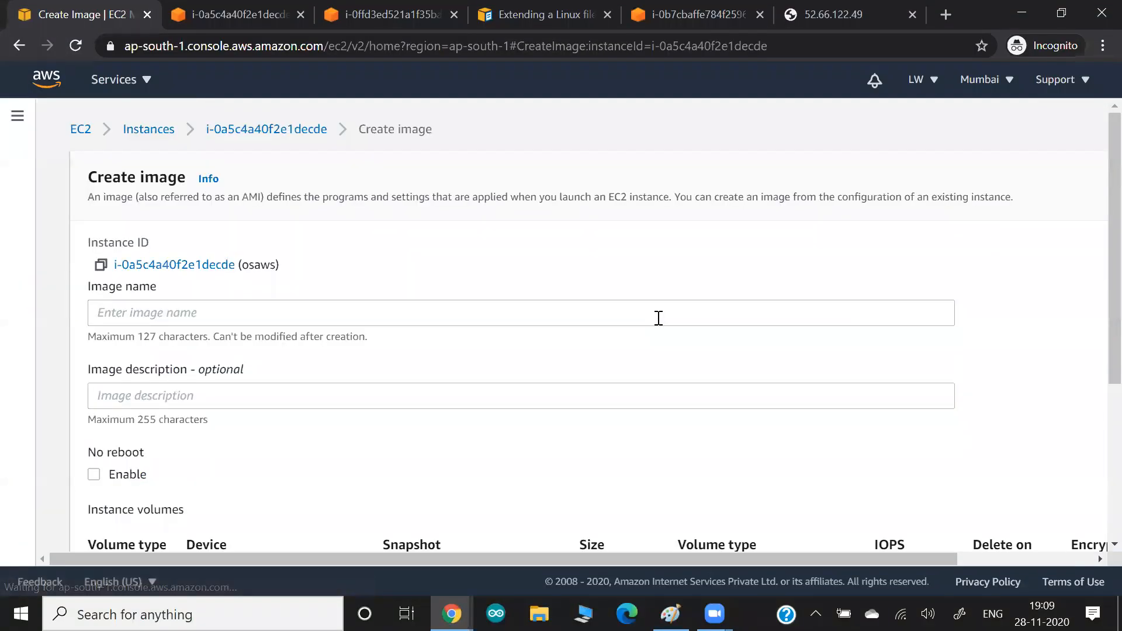
click(451, 316)
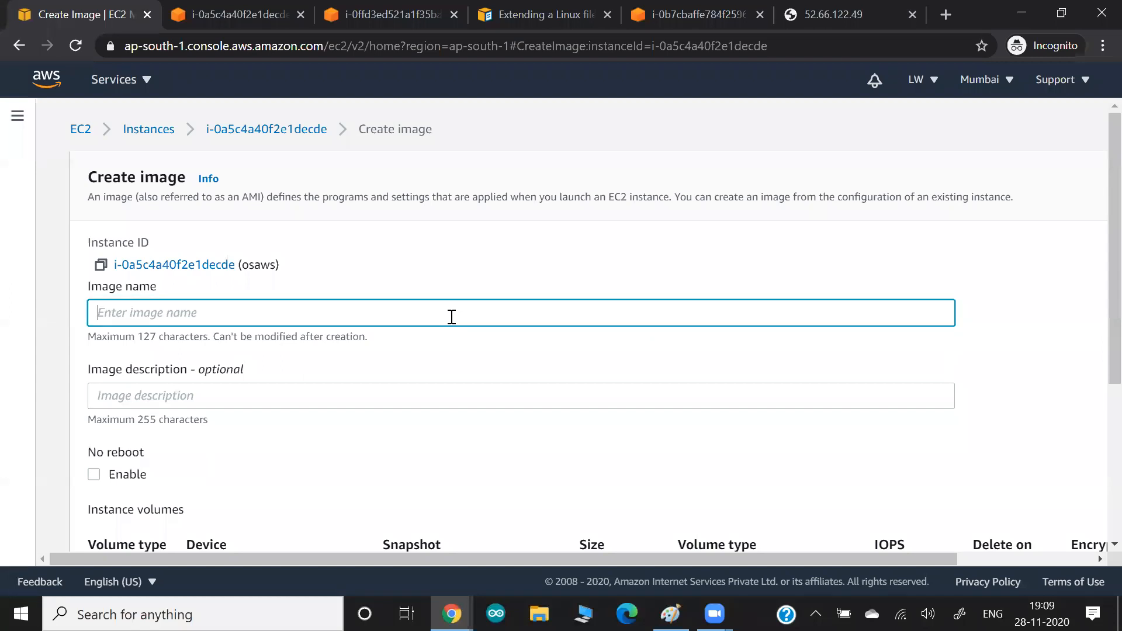
text(my-vimal-aws-web)
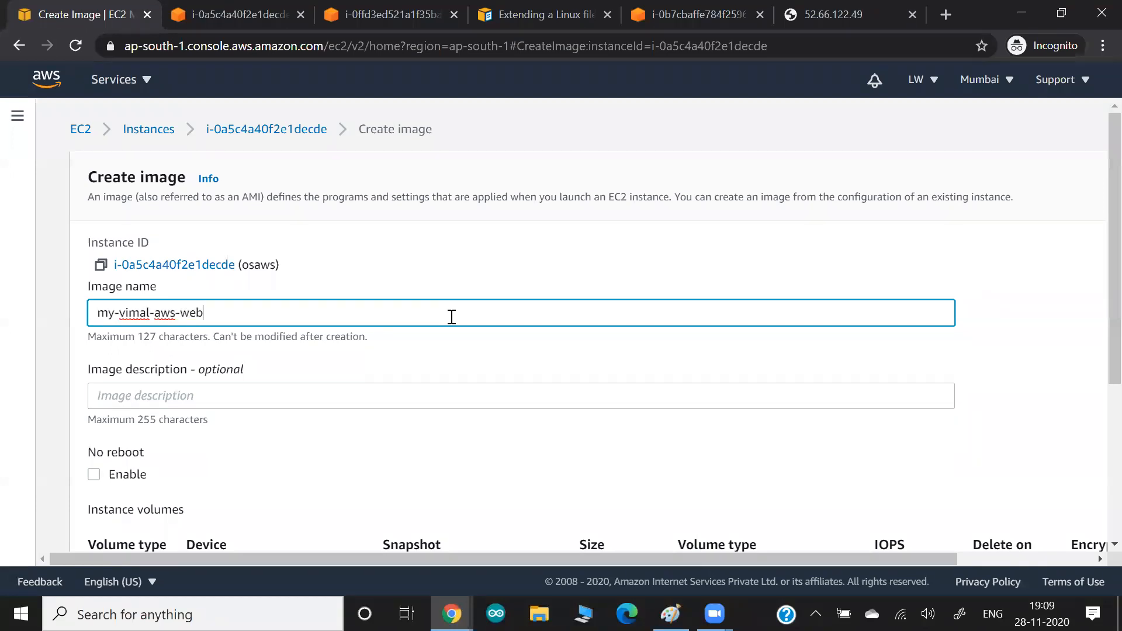
text(server-php)
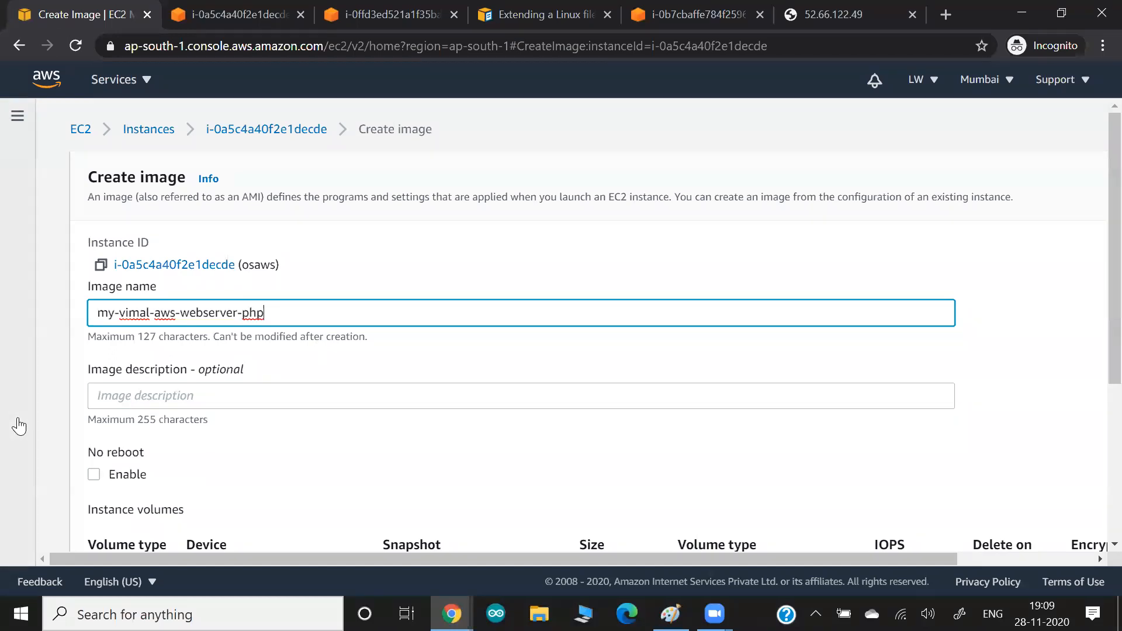
Review the image's reboot and volume settings, and paste a screenshot of the image form into the Google Docs document
scroll(338, 426, down, 2)
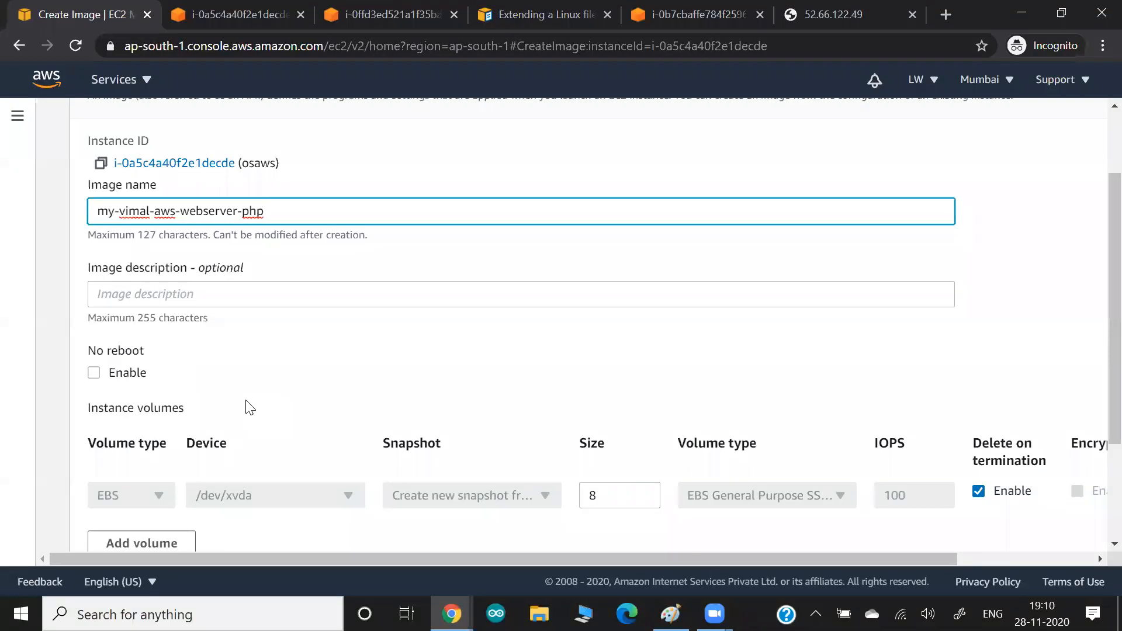
scroll(267, 369, down, 1)
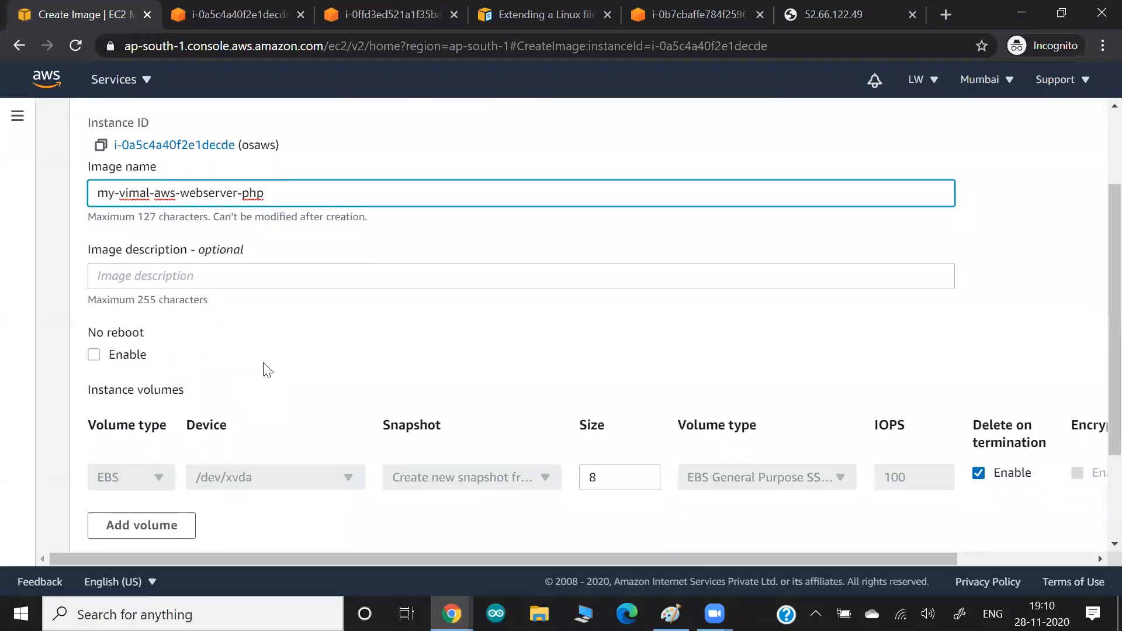
scroll(267, 369, down, 2)
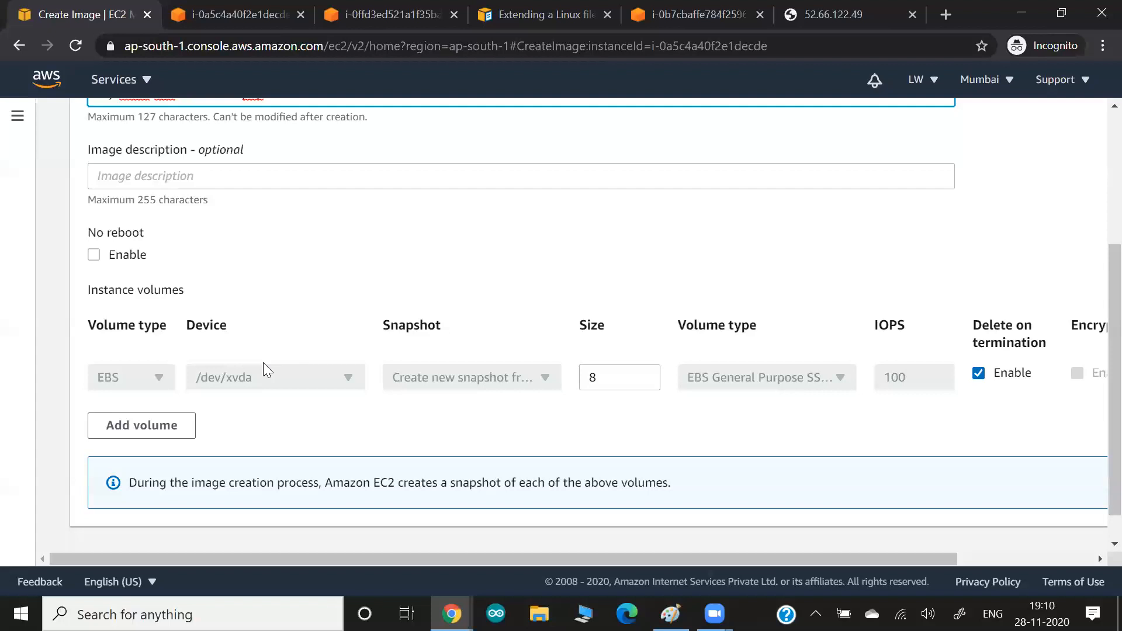
scroll(263, 363, up, 4)
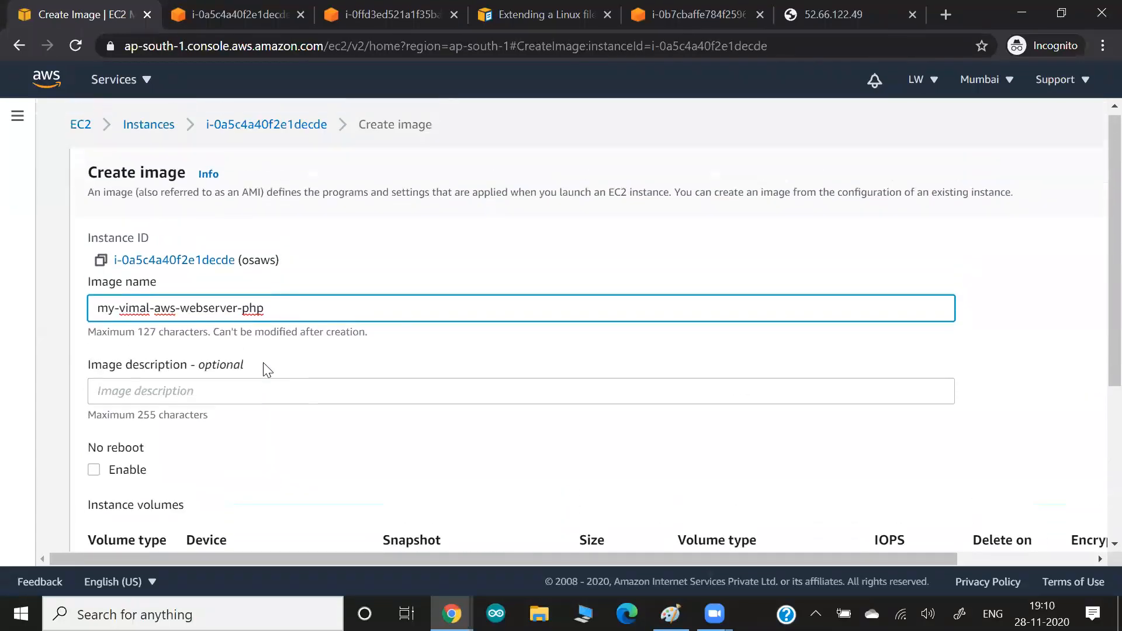
key(alt+Tab)
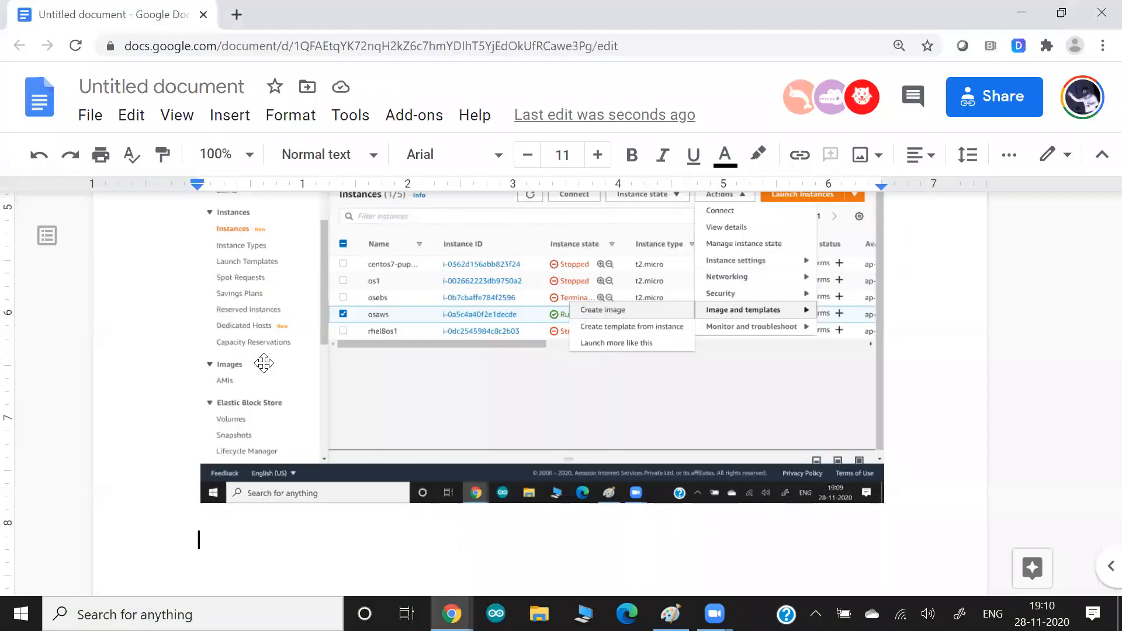
key(ctrl+v)
key(alt+Tab)
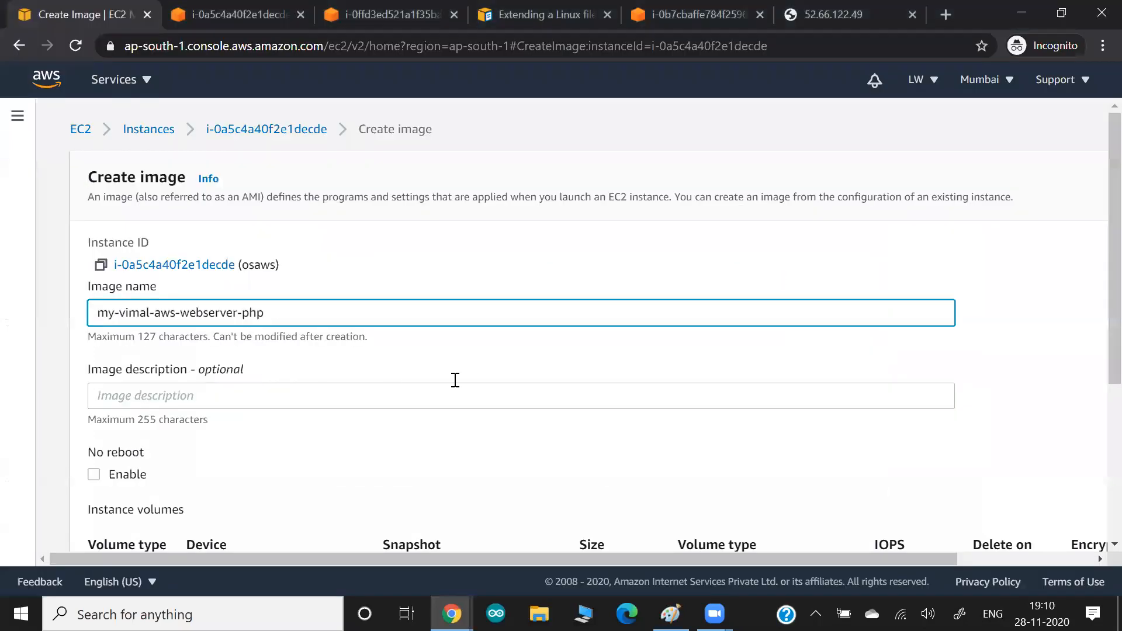
Submit the image form to create the AMI with No reboot disabled and the 8 GiB root volume
scroll(455, 380, down, 5)
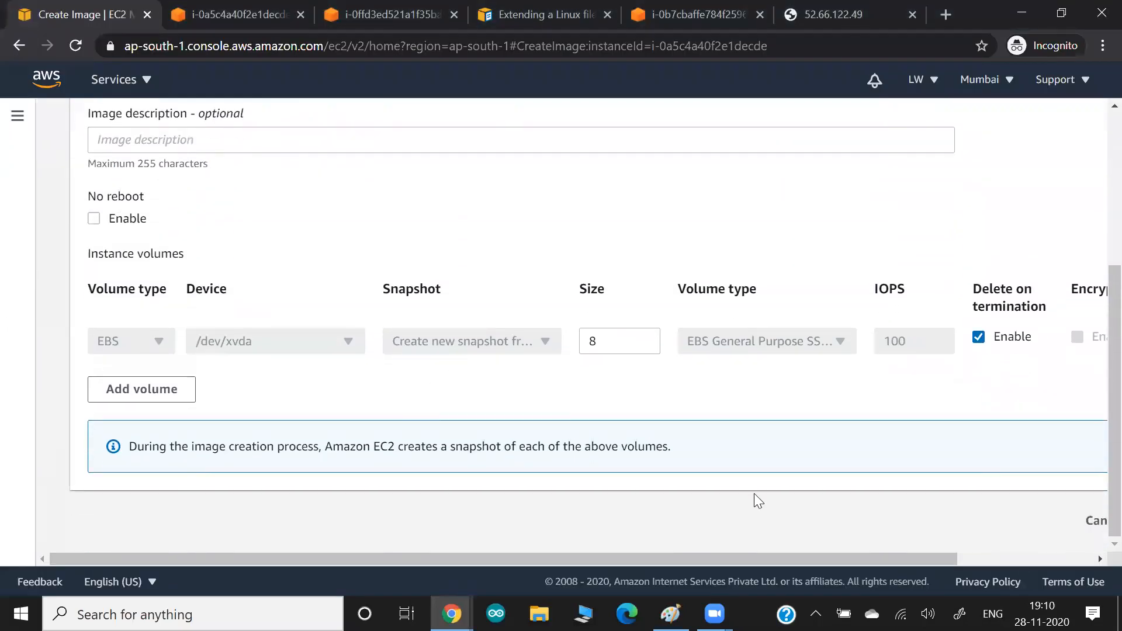
drag(808, 561, 930, 547)
click(1046, 518)
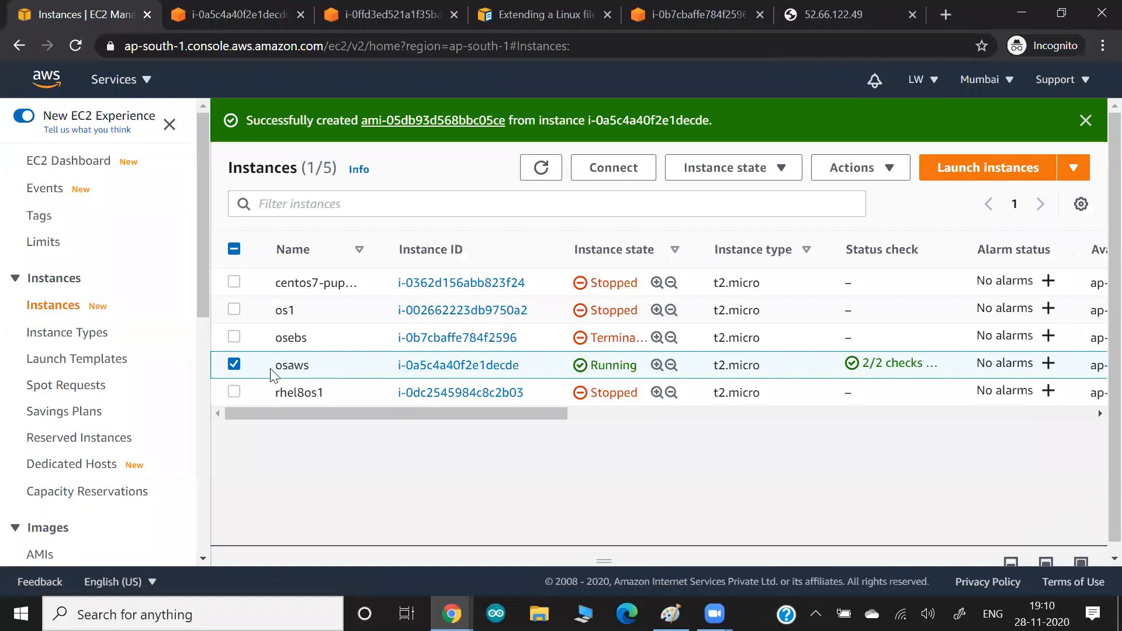
Highlight the osaws instance name and open the list of owned AMIs to check the new image
double_click(298, 368)
scroll(138, 353, down, 3)
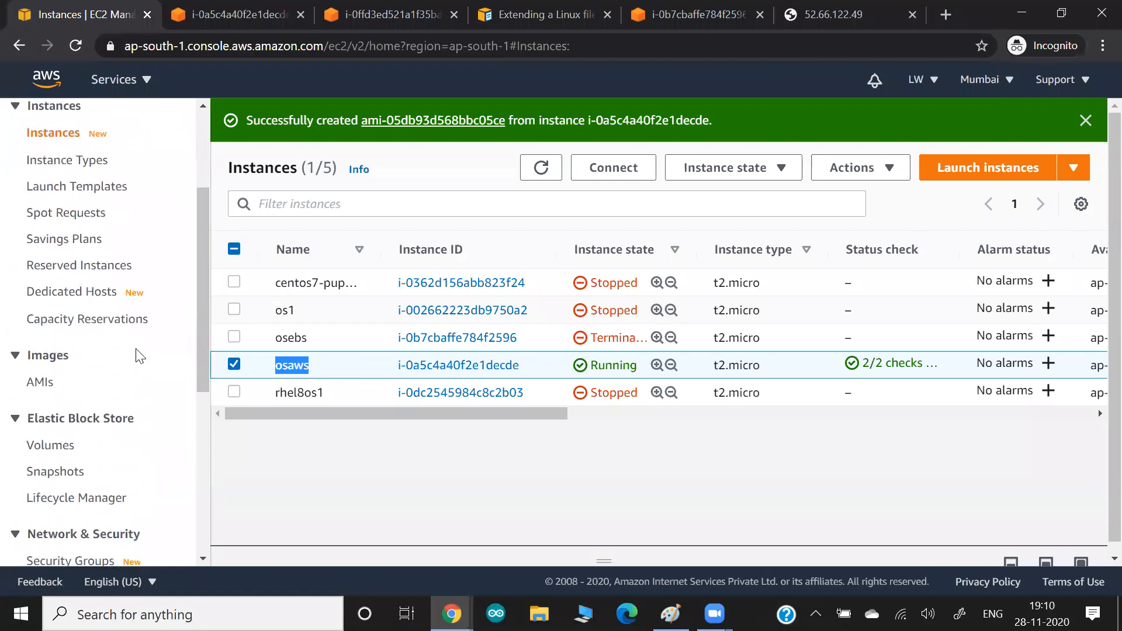
click(40, 383)
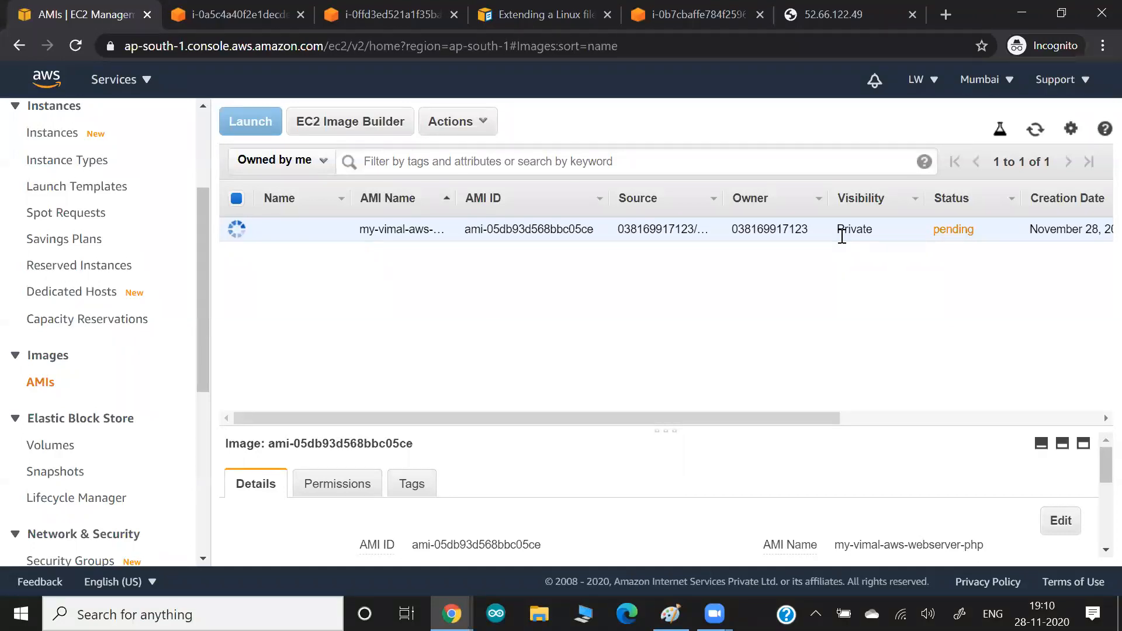
Refresh the owned AMI list, check the instances and EBS snapshots lists, and return to the owned AMIs
drag(839, 231, 874, 232)
click(1035, 135)
click(63, 140)
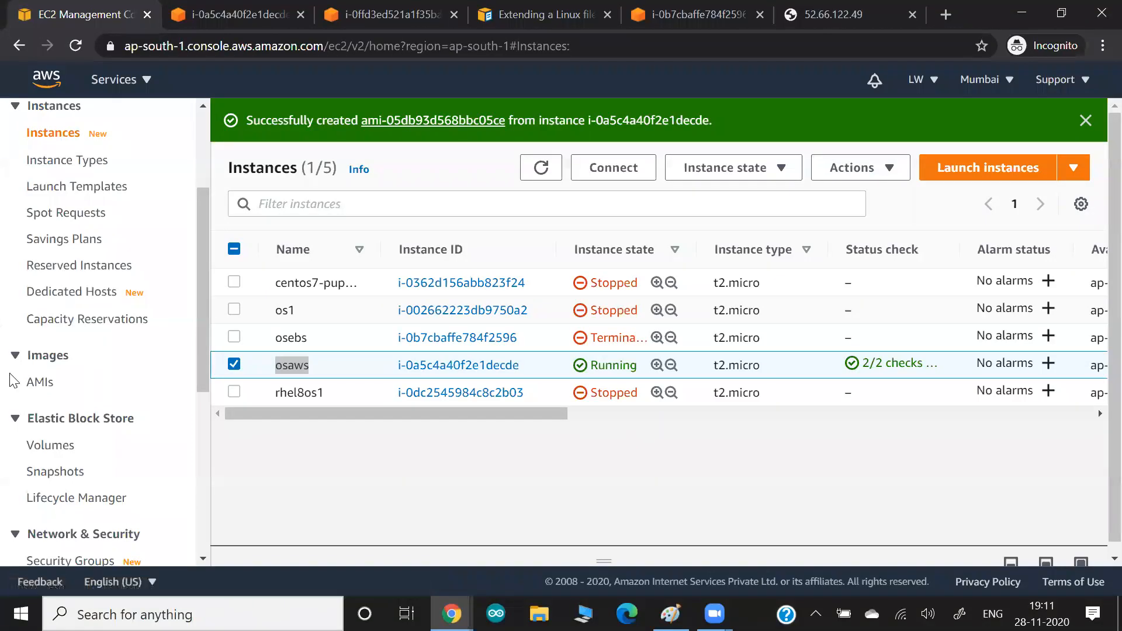
click(64, 475)
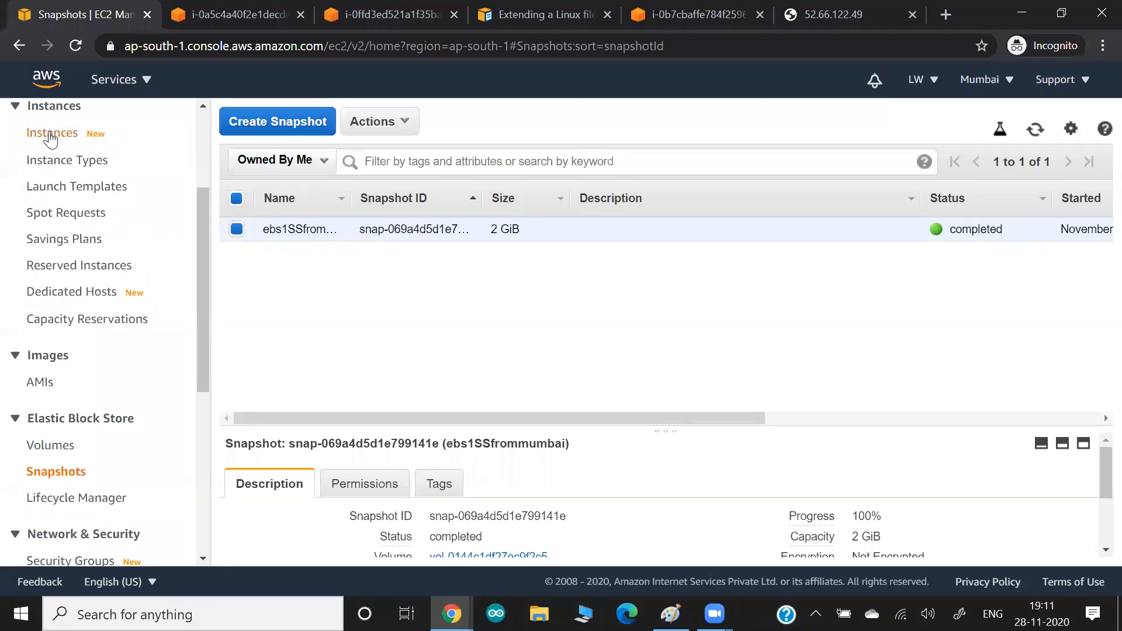
click(39, 382)
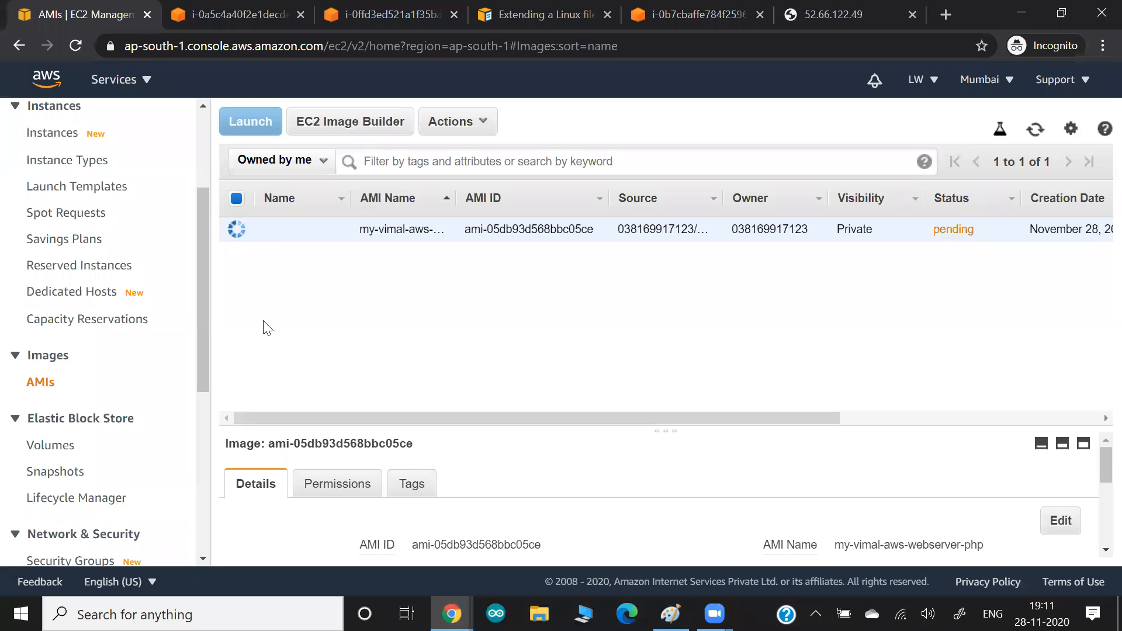
Open the instance launch wizard from the instances list and browse the AWS-provided Quick Start images
click(63, 136)
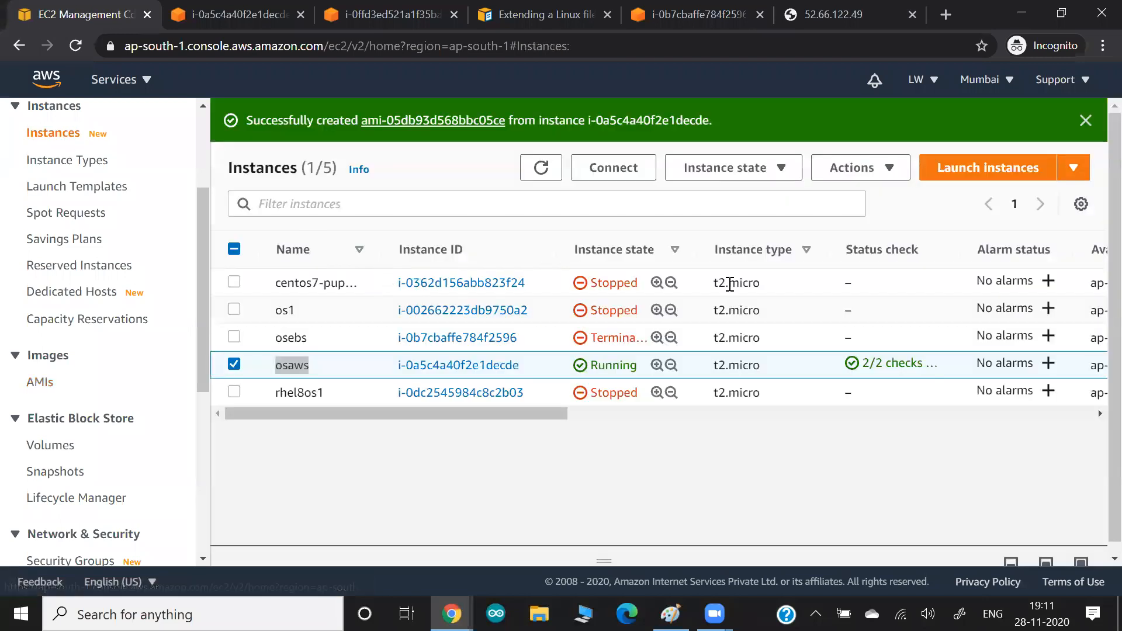
click(977, 169)
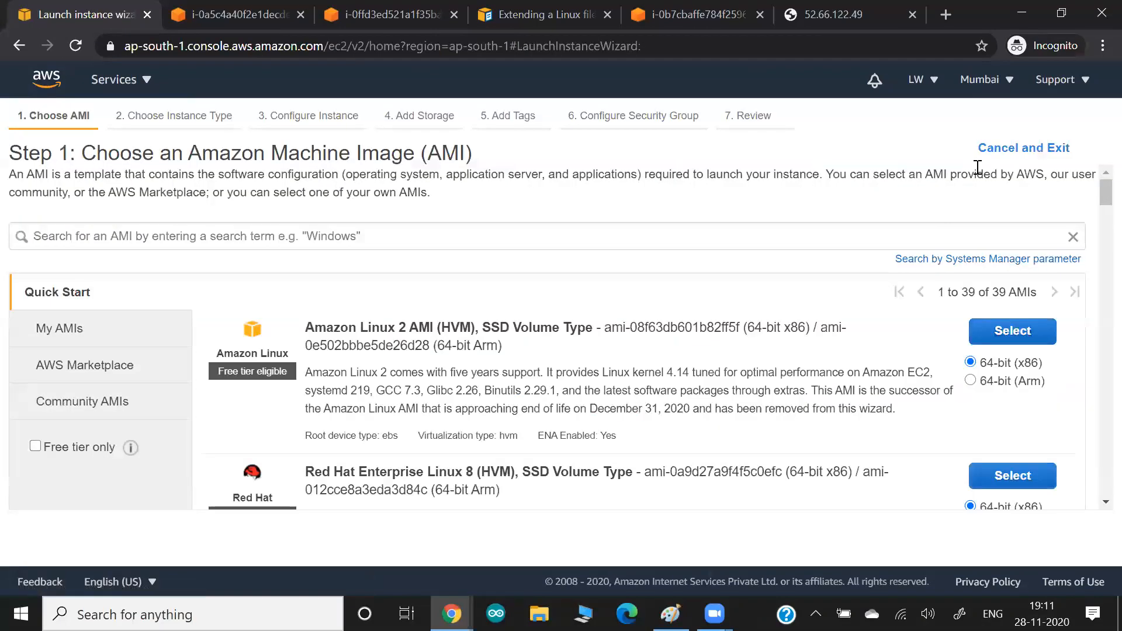
scroll(664, 426, down, 2)
scroll(664, 427, down, 20)
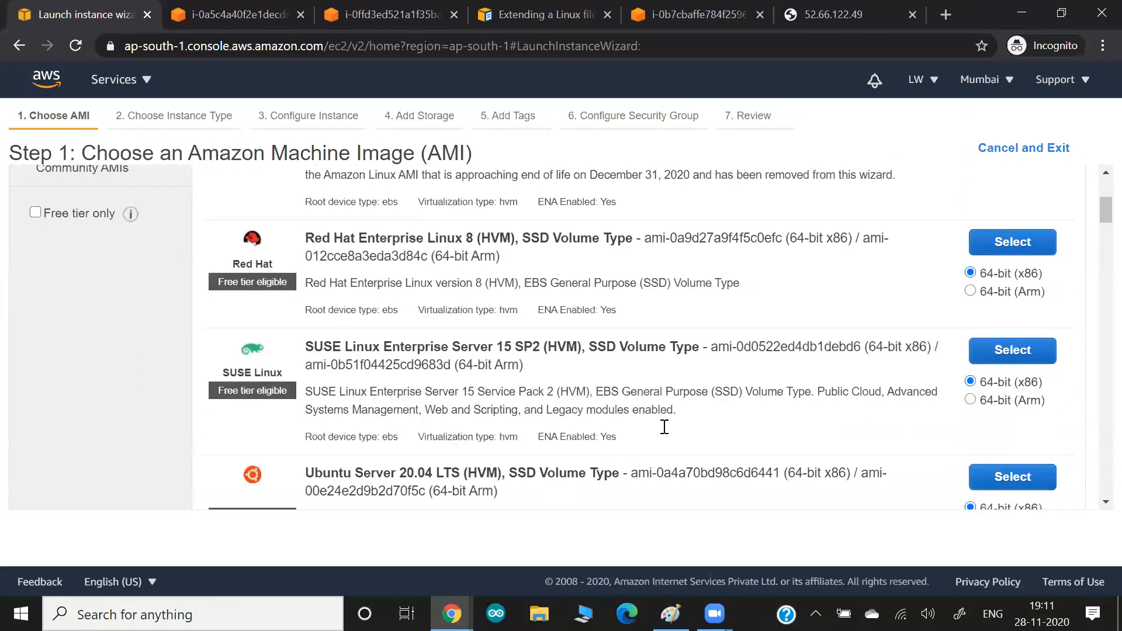
scroll(664, 426, down, 8)
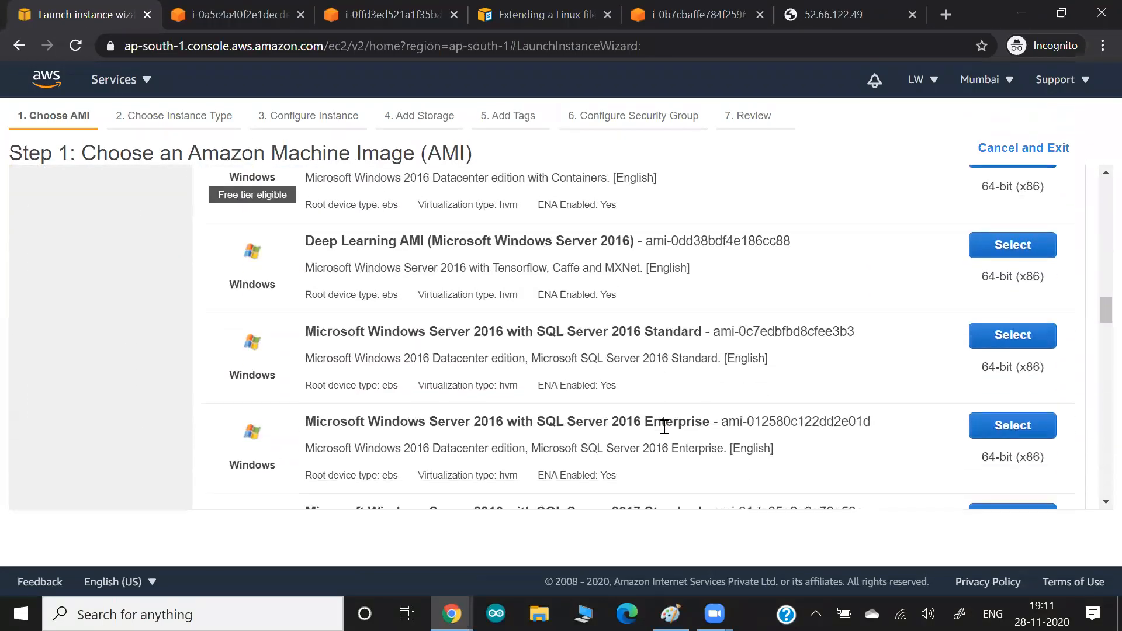
scroll(664, 427, up, 20)
scroll(665, 426, up, 6)
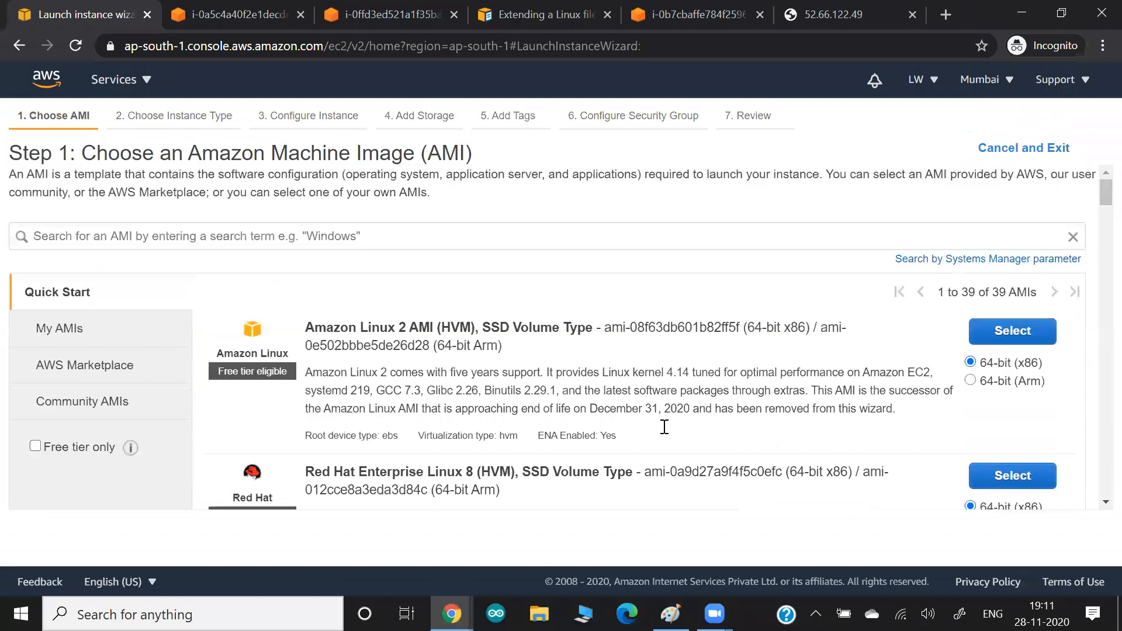
Check the wizard's own-image catalog for the new AMI and exit the wizard without launching
click(61, 329)
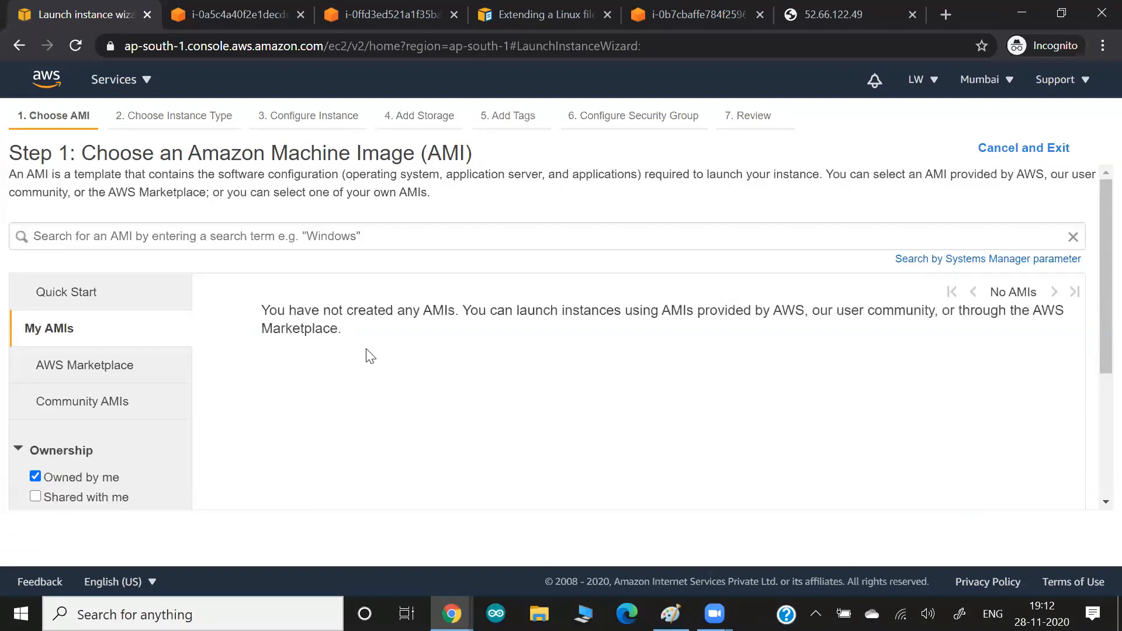
drag(279, 311, 380, 342)
click(395, 346)
click(999, 156)
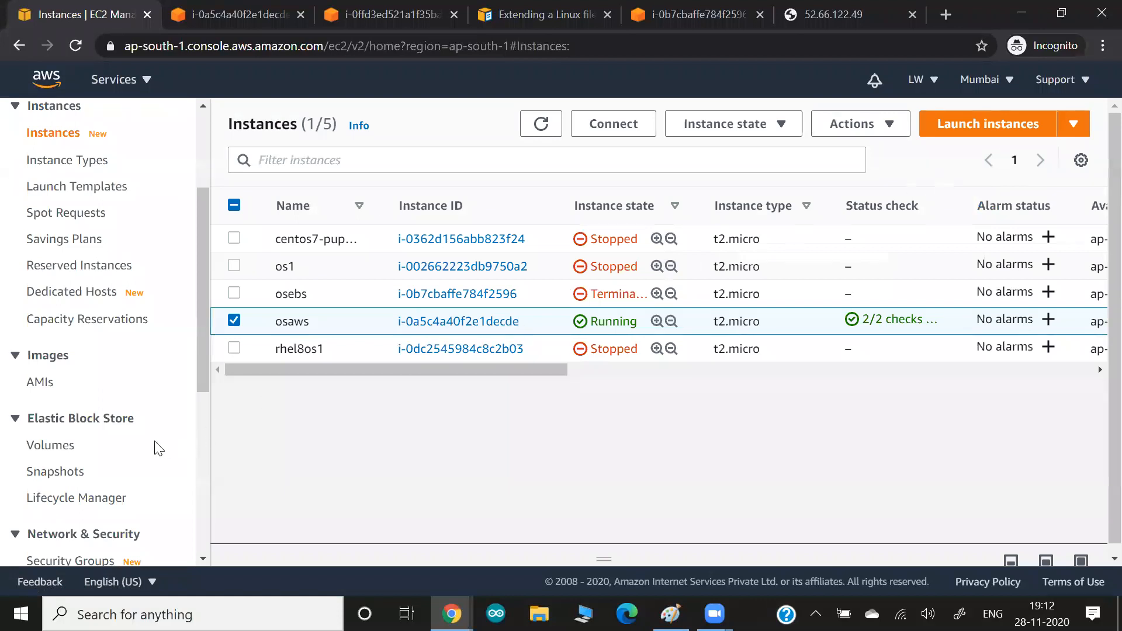
Try to change the new AMI's image permissions to Public from the refreshed list of owned AMIs
click(41, 383)
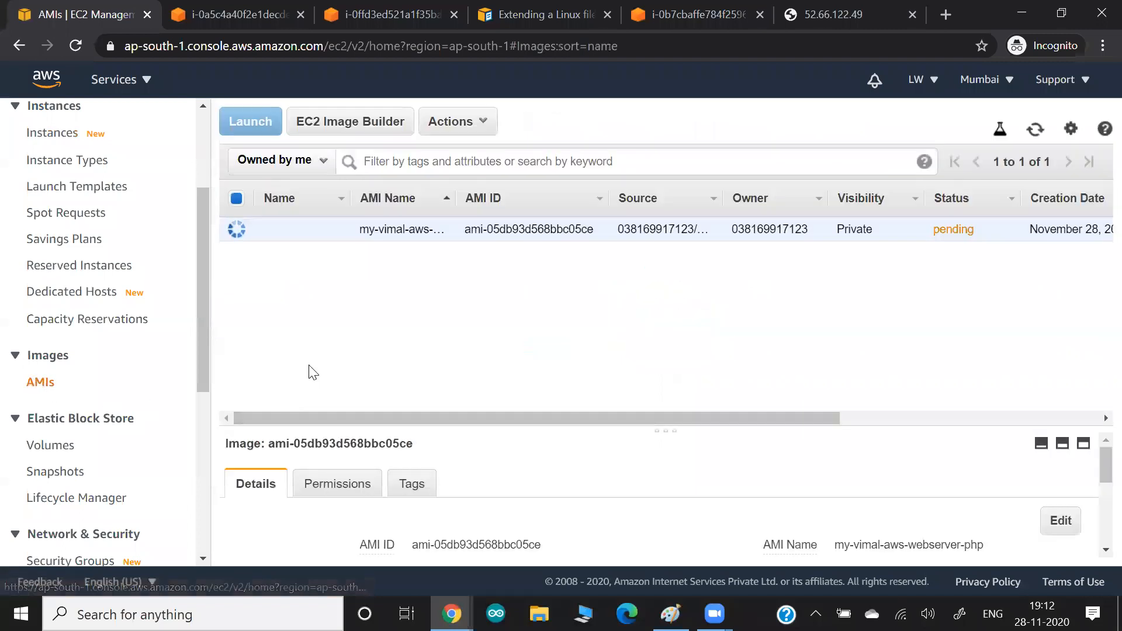
click(1033, 135)
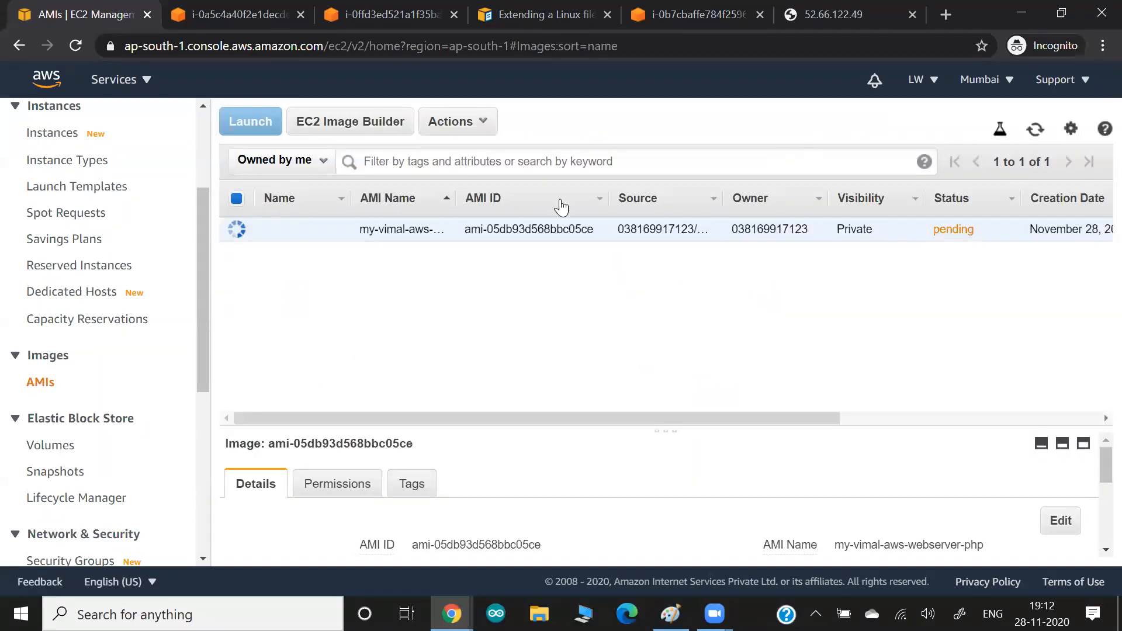
click(475, 131)
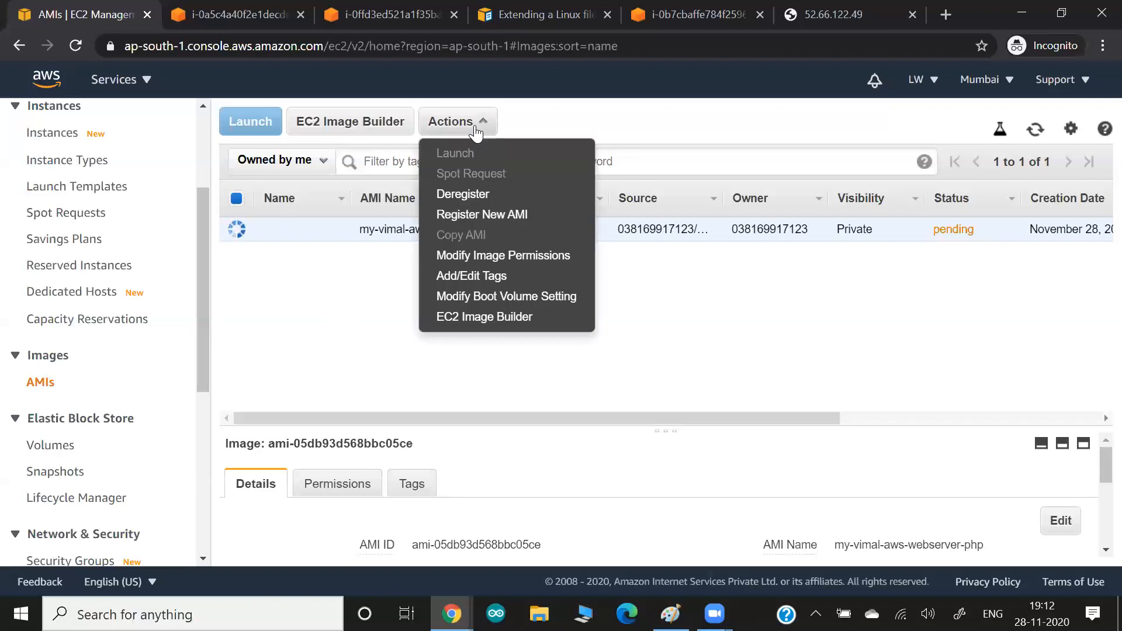
click(471, 260)
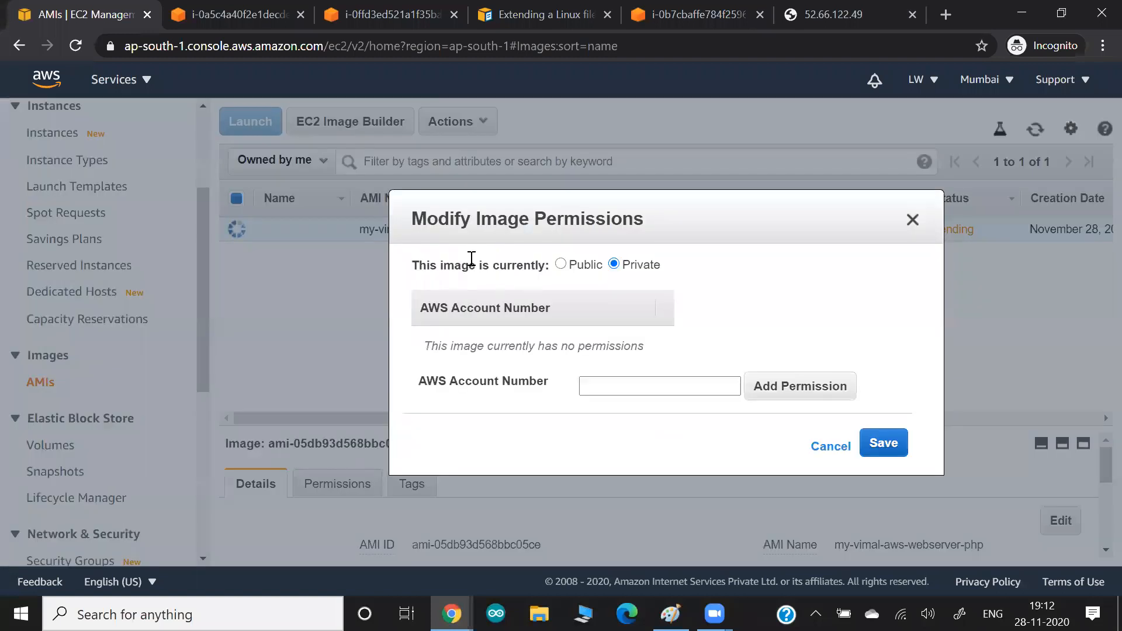
click(560, 264)
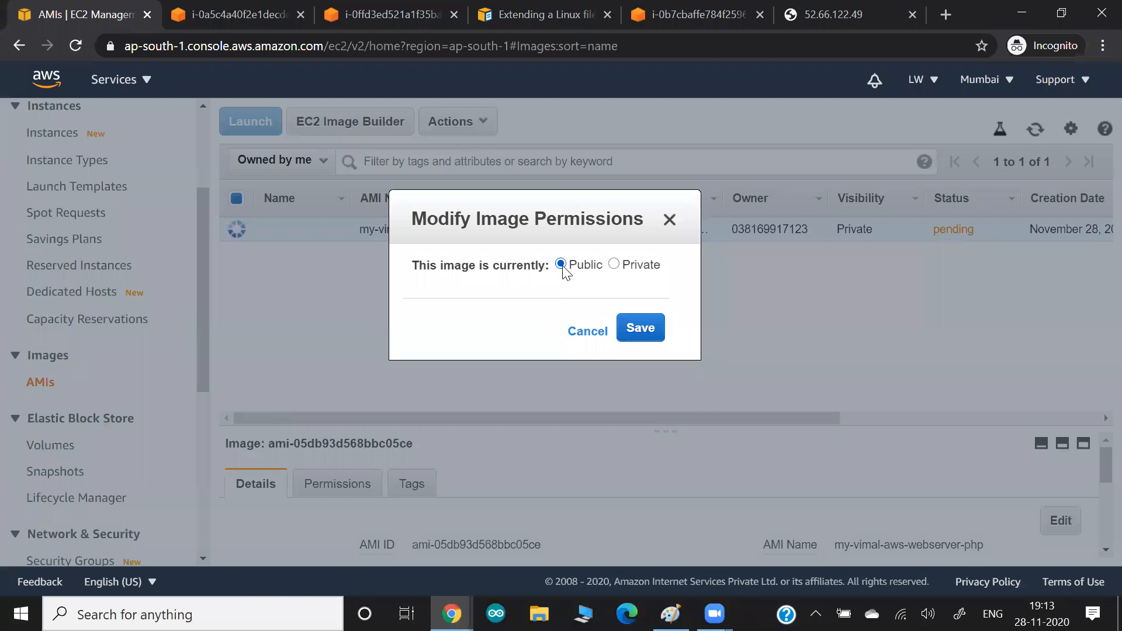
click(631, 327)
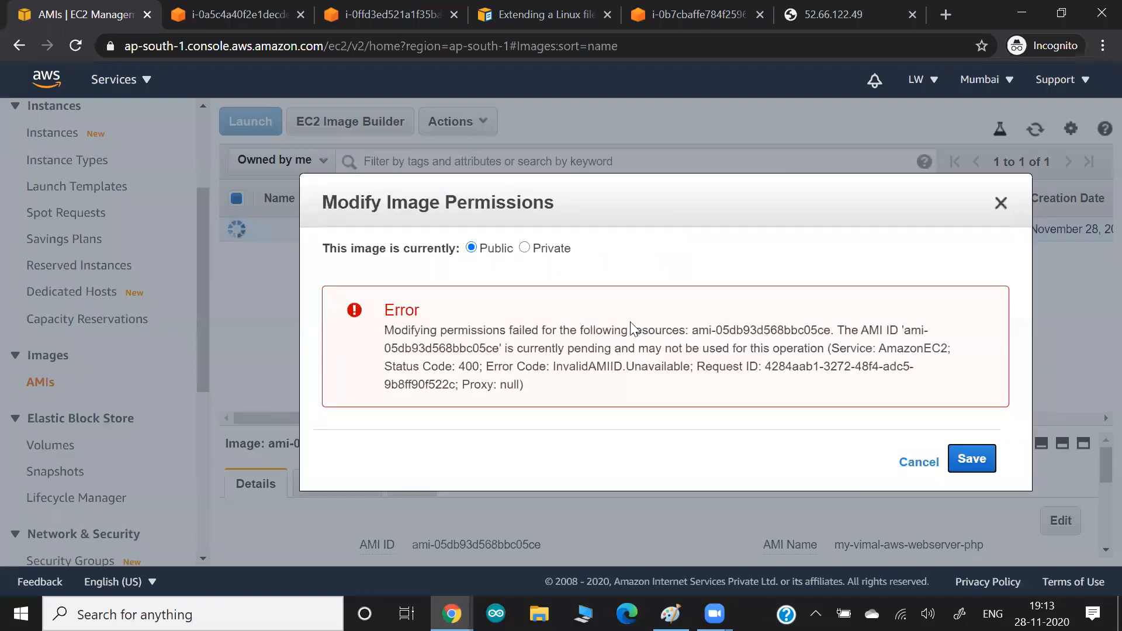
drag(561, 348, 723, 366)
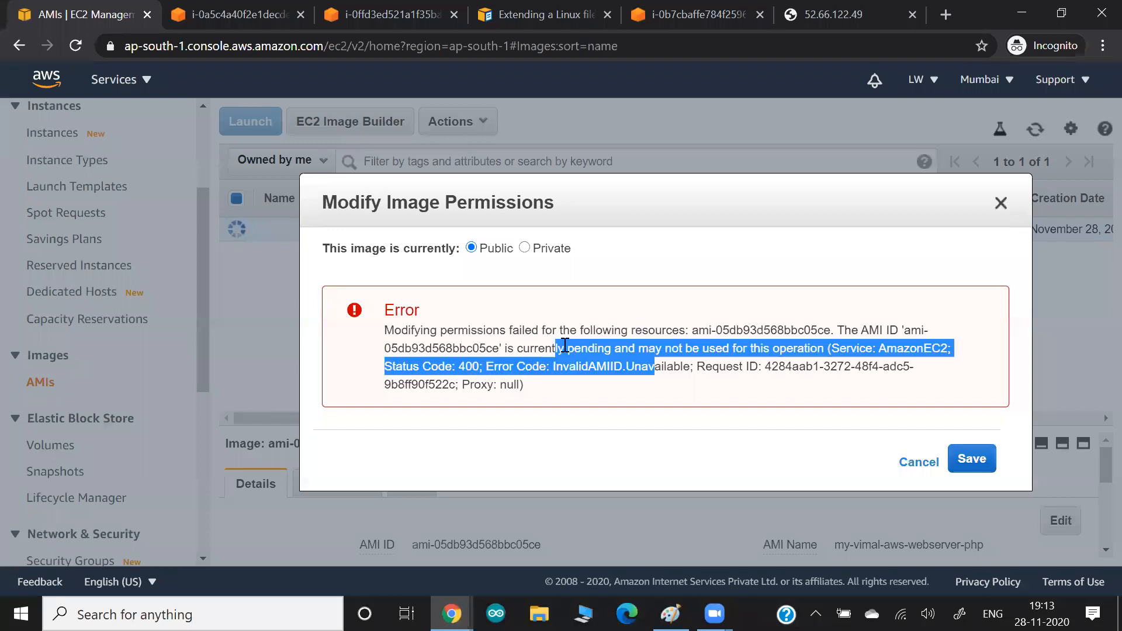
click(836, 257)
click(924, 462)
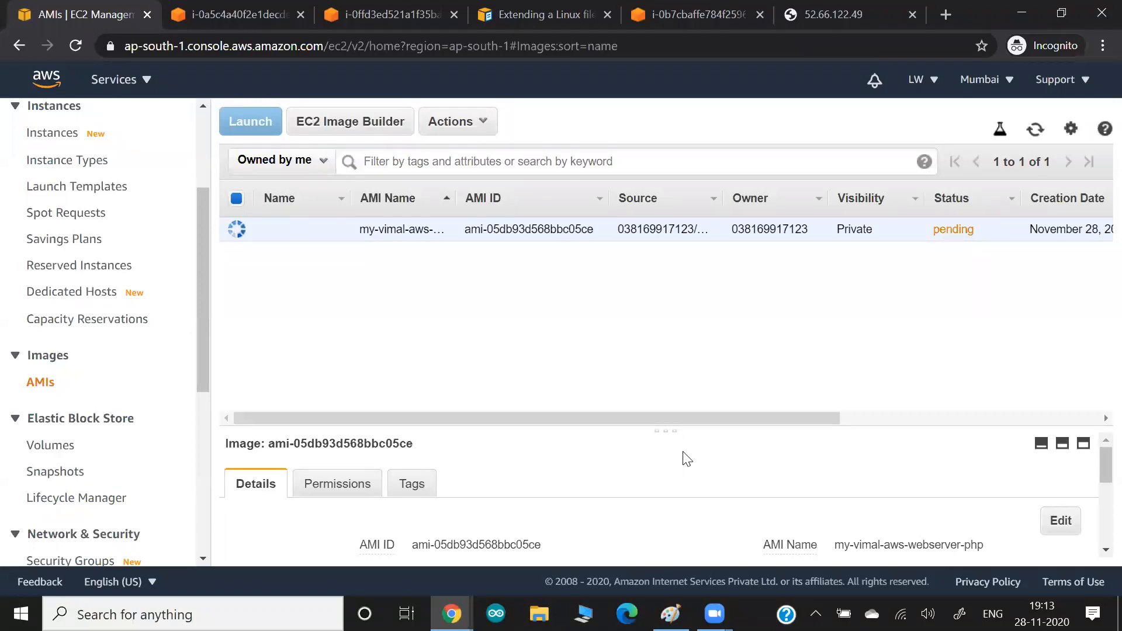
Examine the AMI's Permissions details and the option to share it with an AWS account number, without changing anything
click(357, 485)
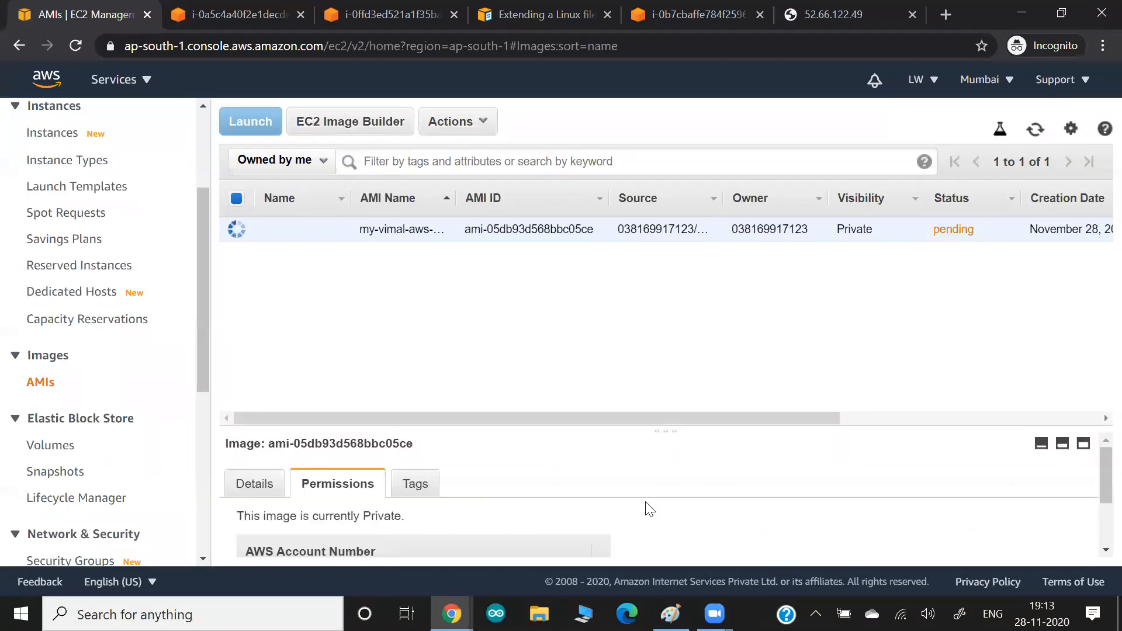
click(1082, 445)
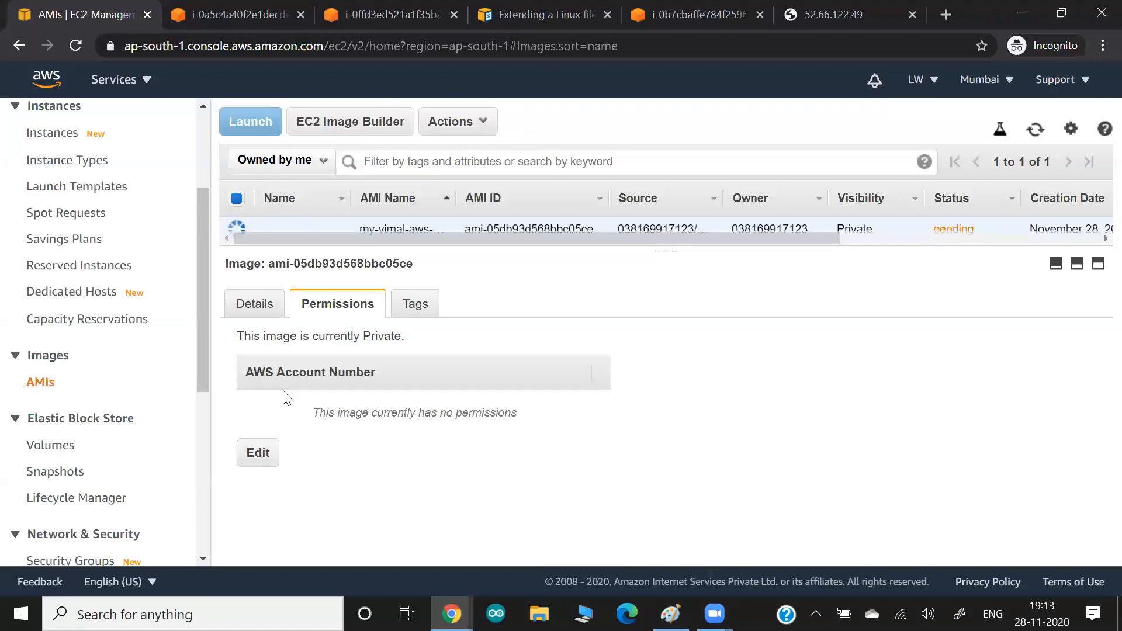
drag(275, 336, 412, 339)
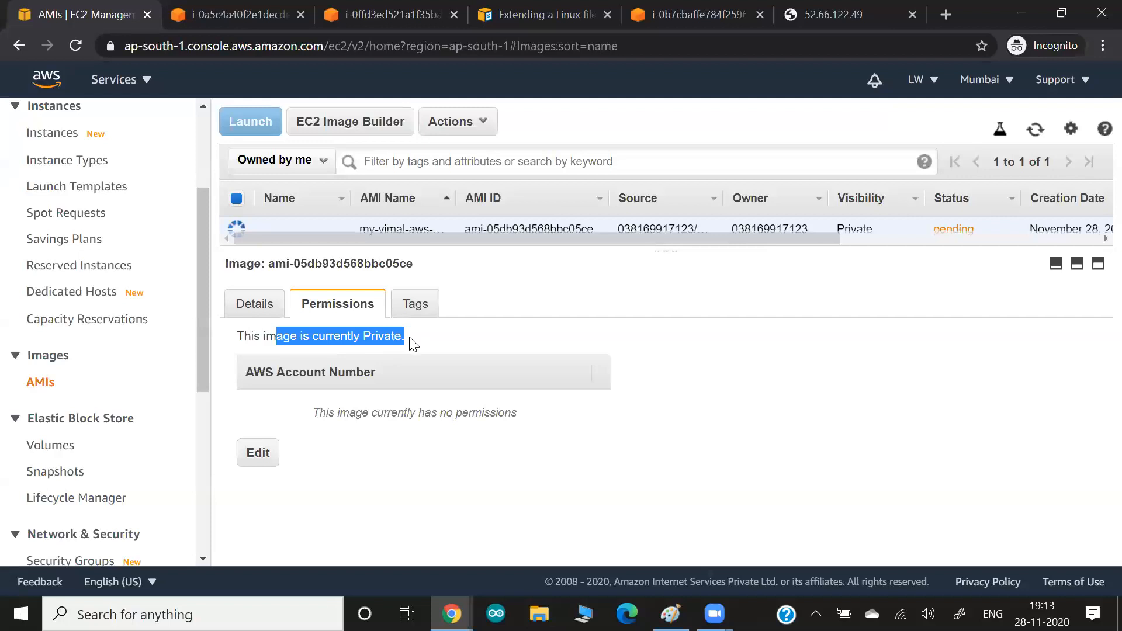
click(255, 460)
click(621, 380)
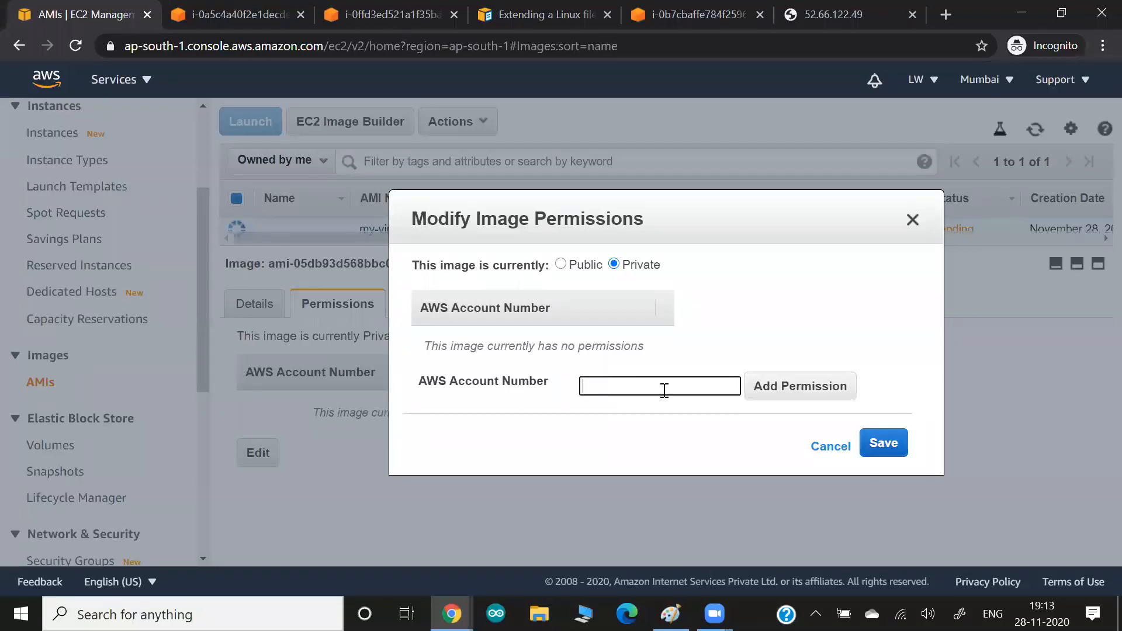
drag(527, 225, 695, 243)
click(1000, 466)
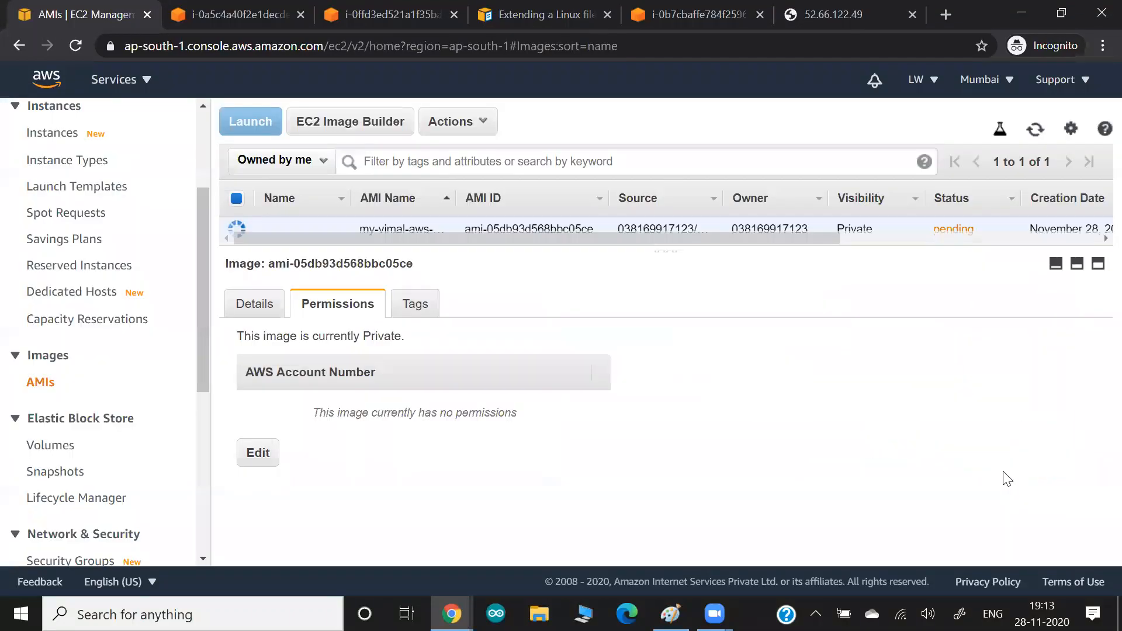
drag(667, 246, 689, 433)
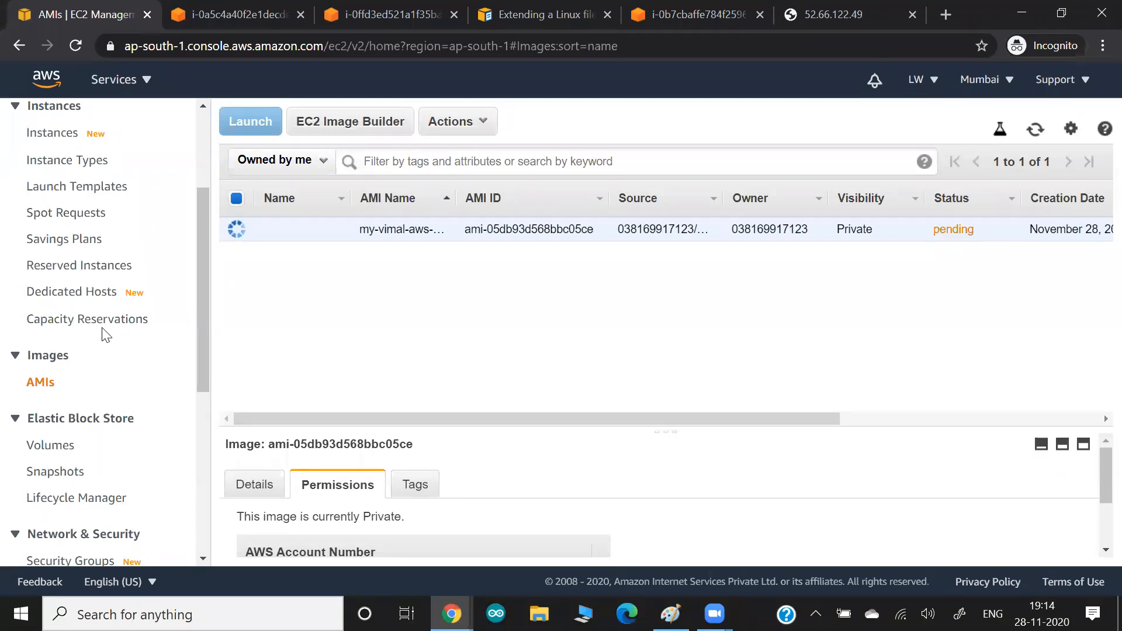
Revisit the instances list, return to the owned AMIs and refresh them to check the new image's status
scroll(102, 332, up, 1)
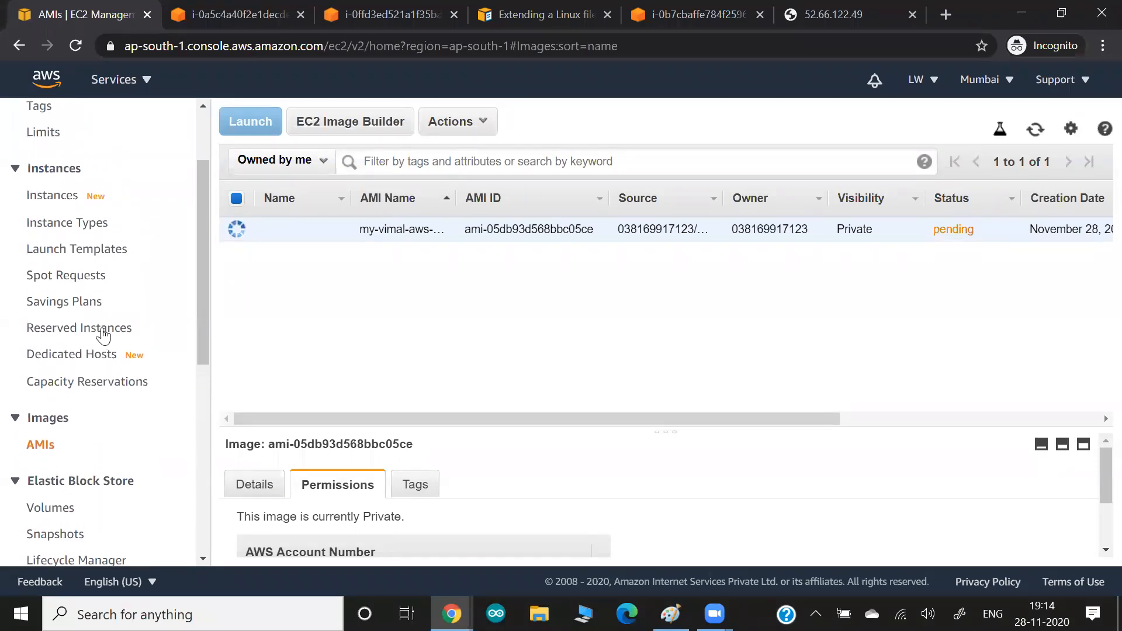
click(51, 196)
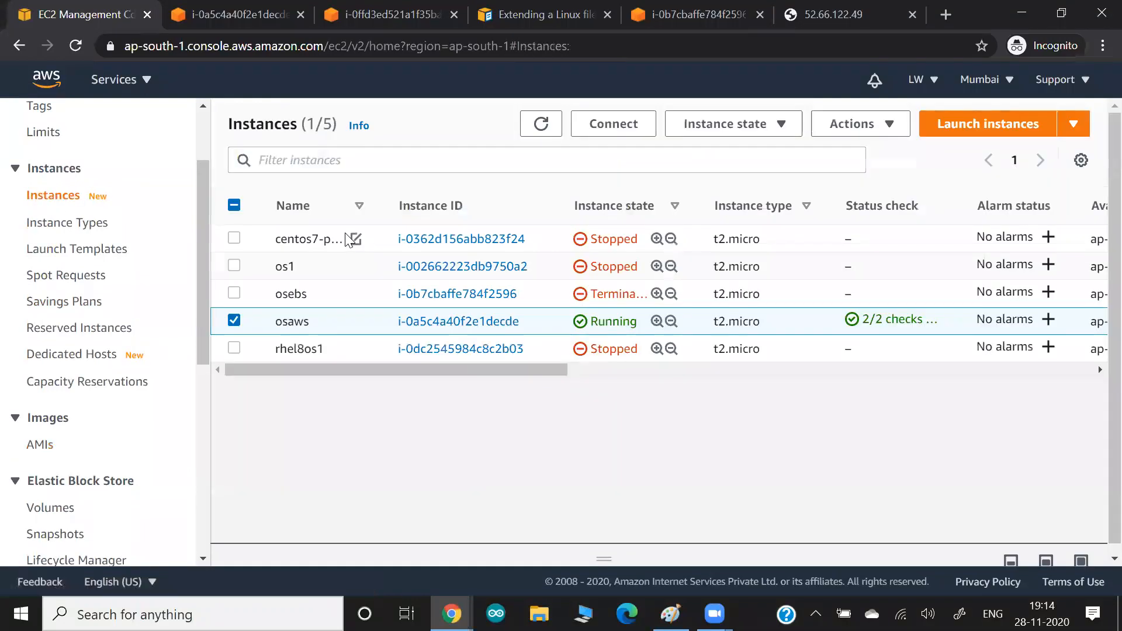
scroll(64, 202, up, 2)
scroll(29, 394, down, 2)
click(40, 414)
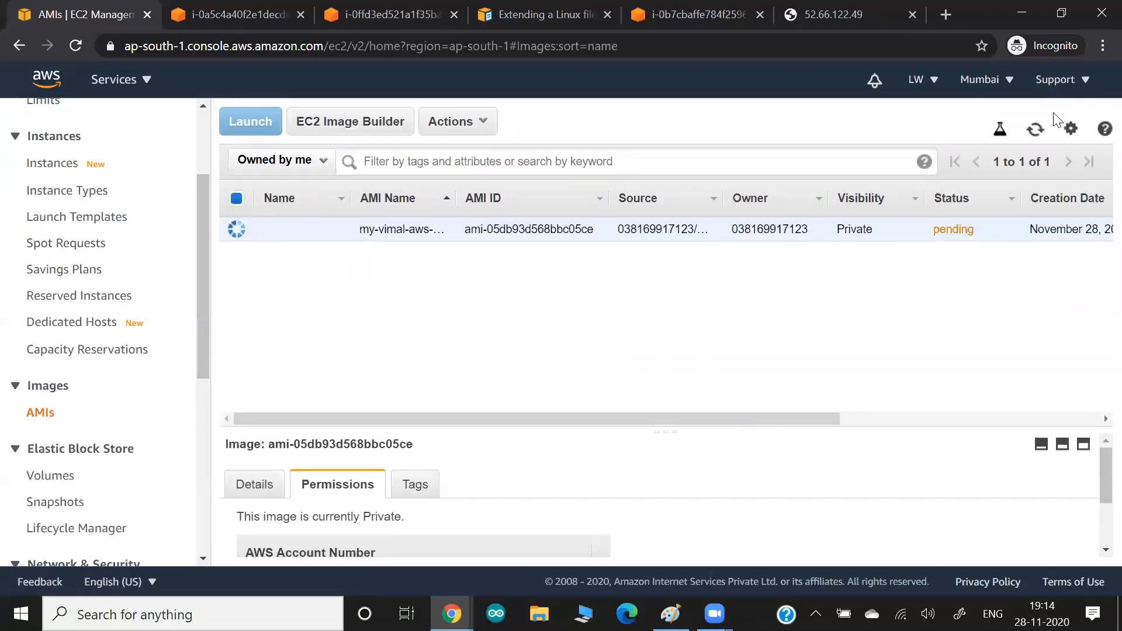
click(1035, 129)
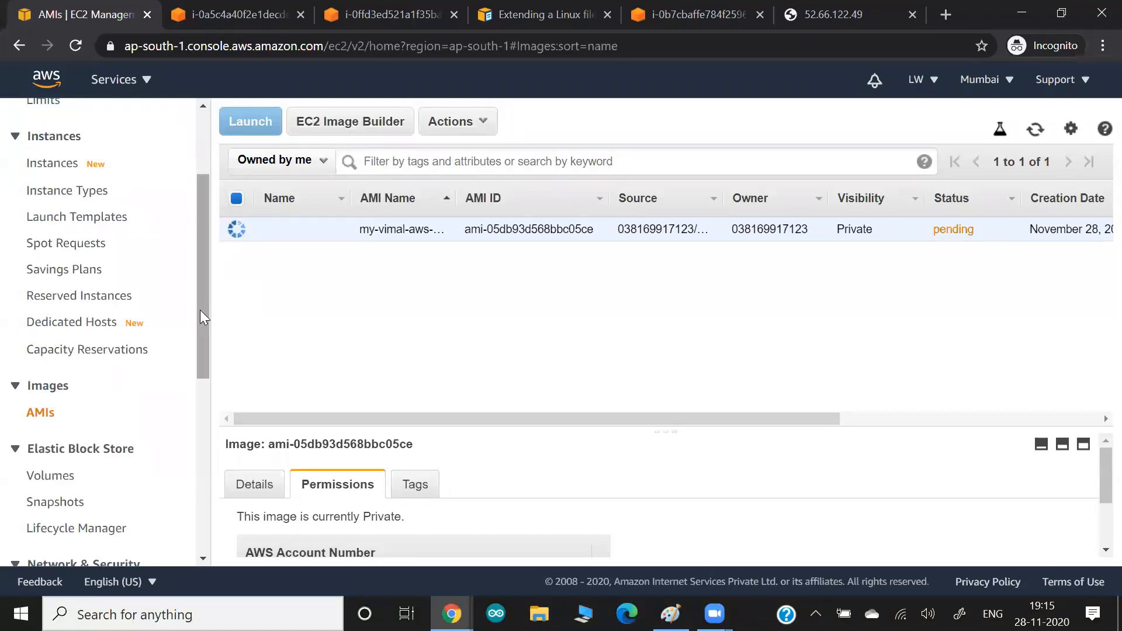
scroll(200, 311, down, 5)
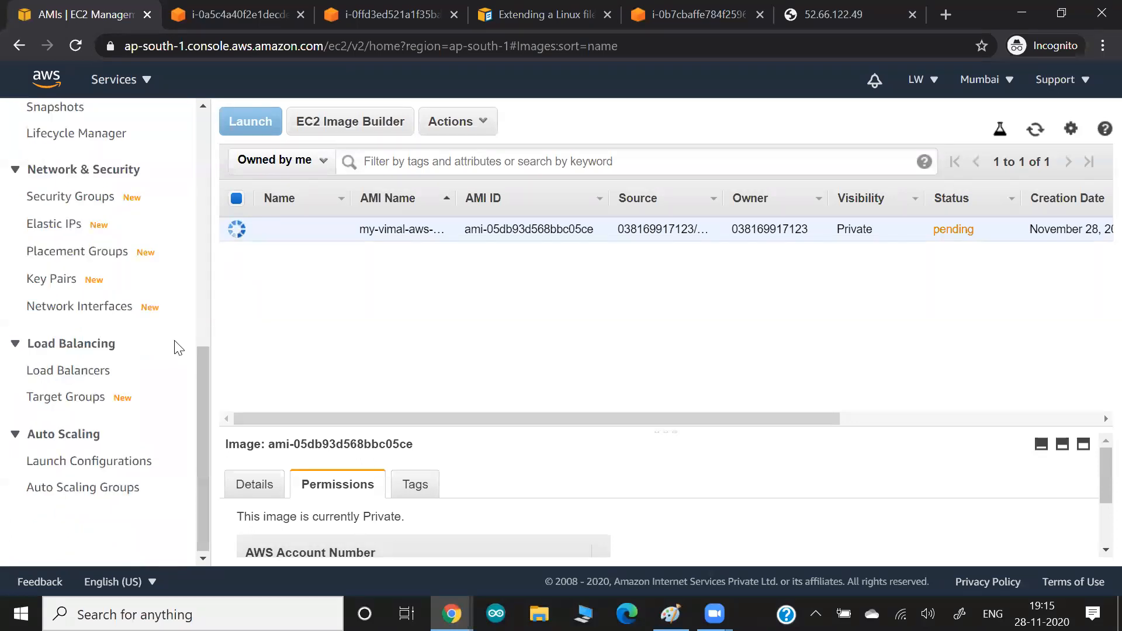
scroll(178, 348, up, 4)
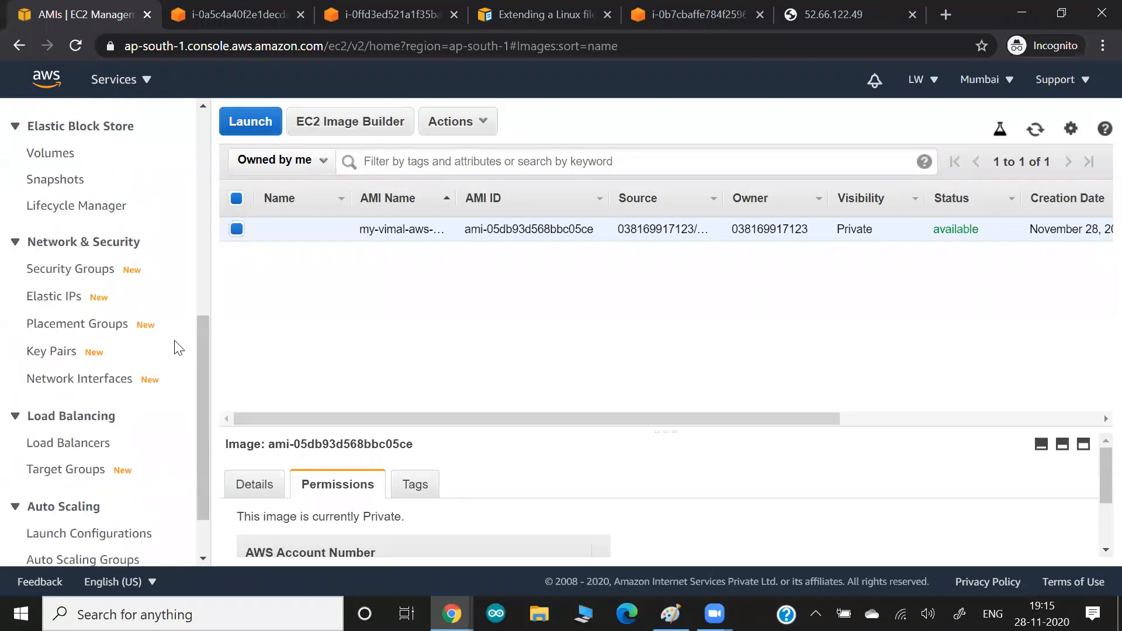
scroll(178, 348, up, 1)
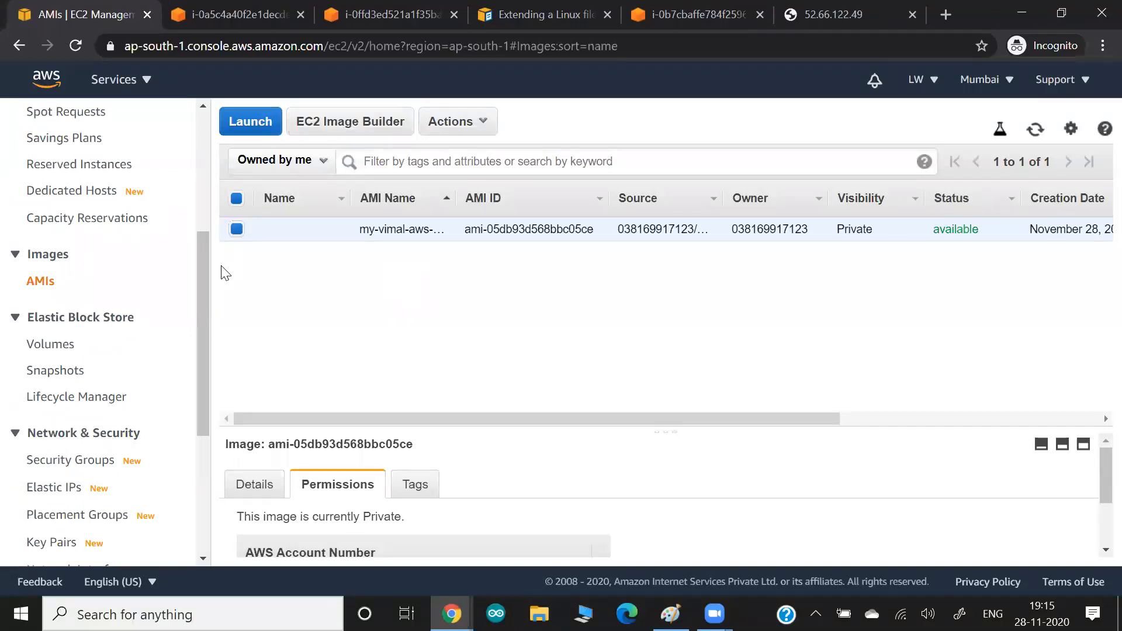
Start launching a new instance from the custom web server AMI under My AMIs, proceeding to the instance type choice
scroll(95, 253, up, 4)
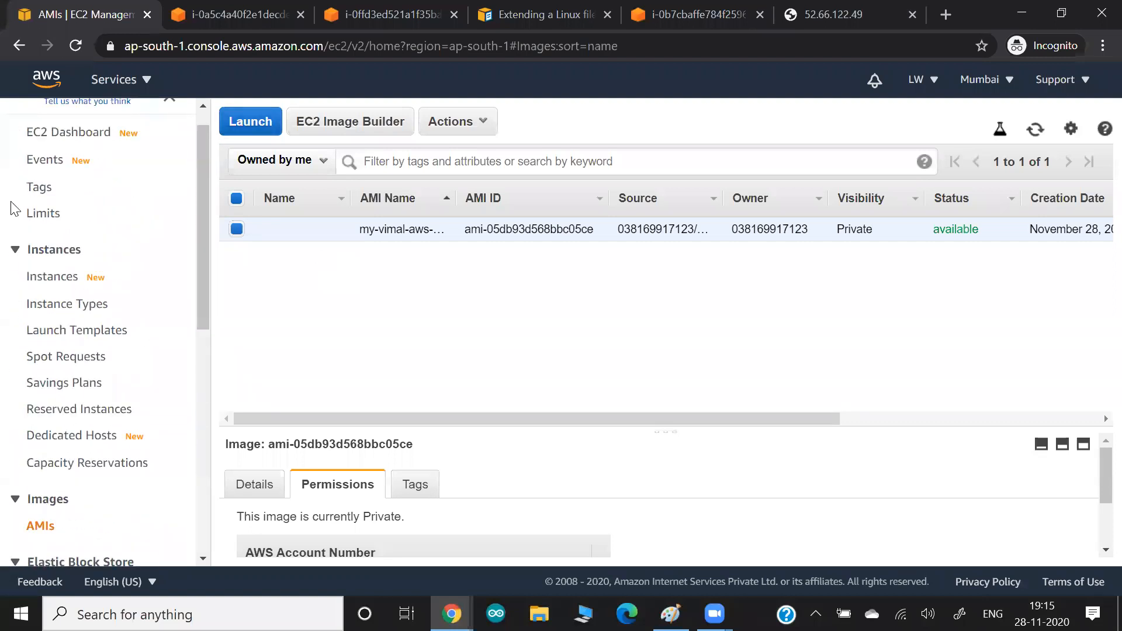
scroll(23, 245, up, 1)
click(57, 308)
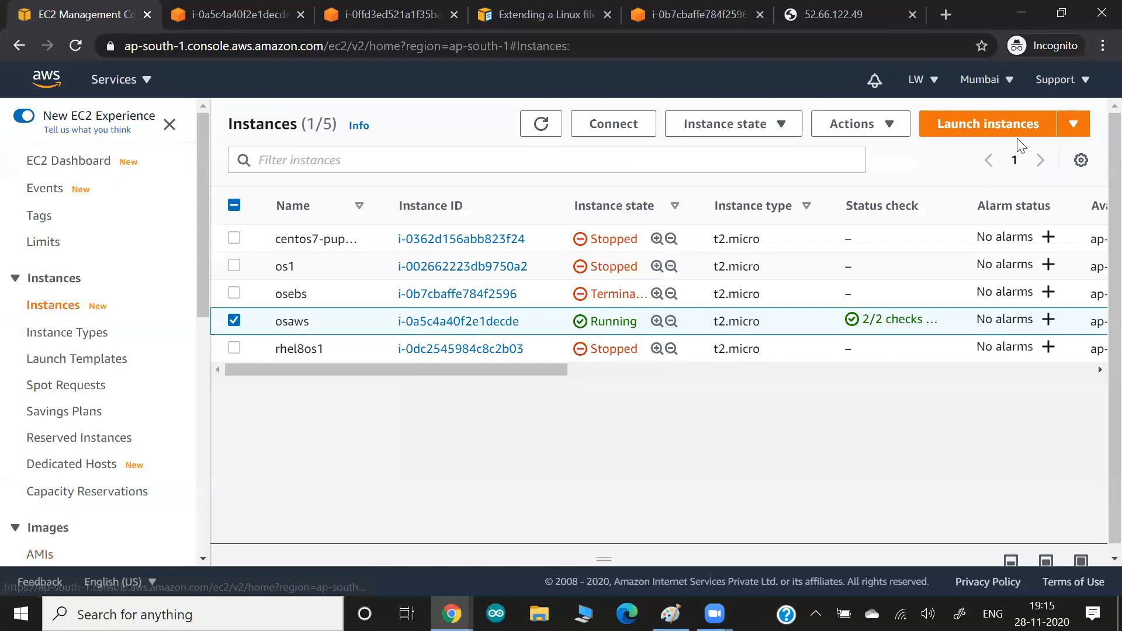
click(993, 117)
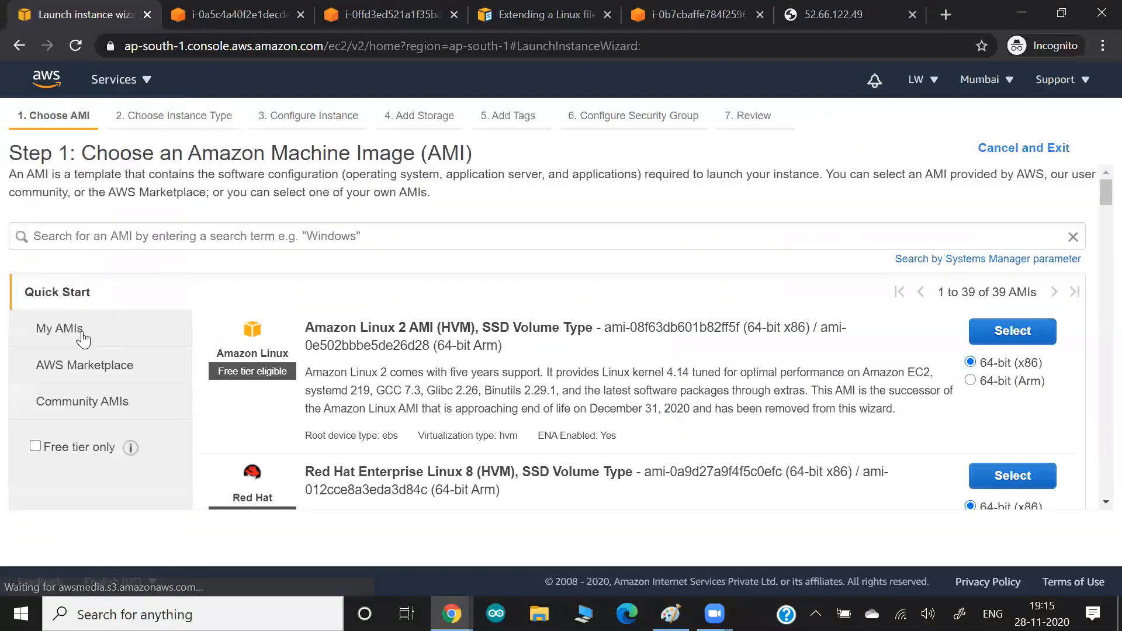
click(88, 336)
click(1018, 334)
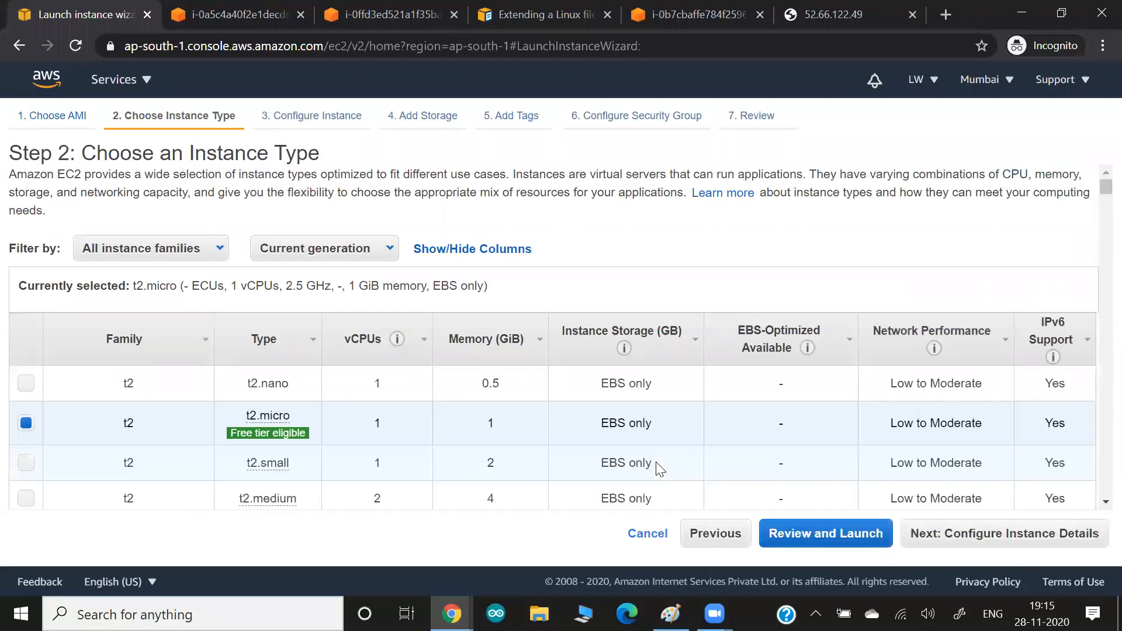
Return from the instance type choice to the AMI choice and look over the owned AMIs and their filter options
scroll(660, 467, down, 1)
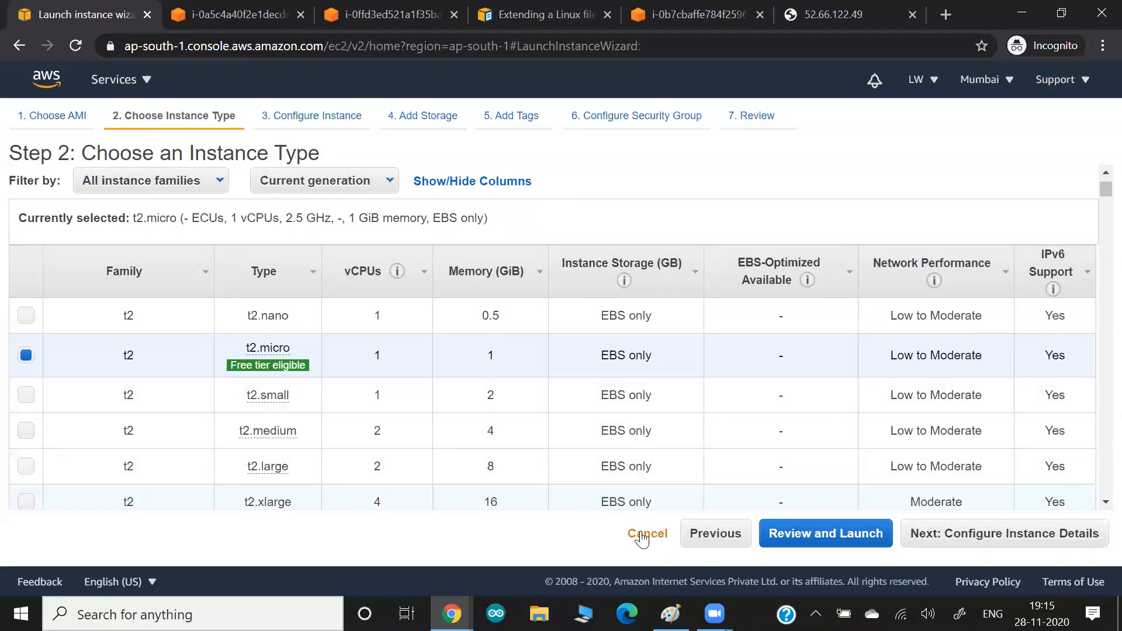
click(719, 533)
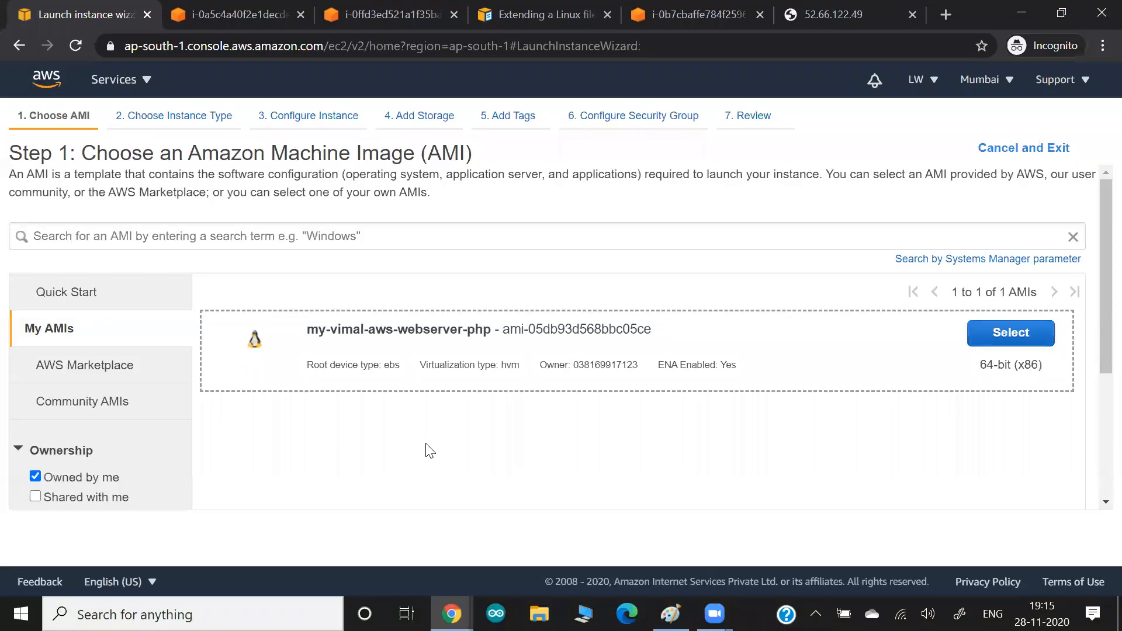
scroll(298, 432, down, 2)
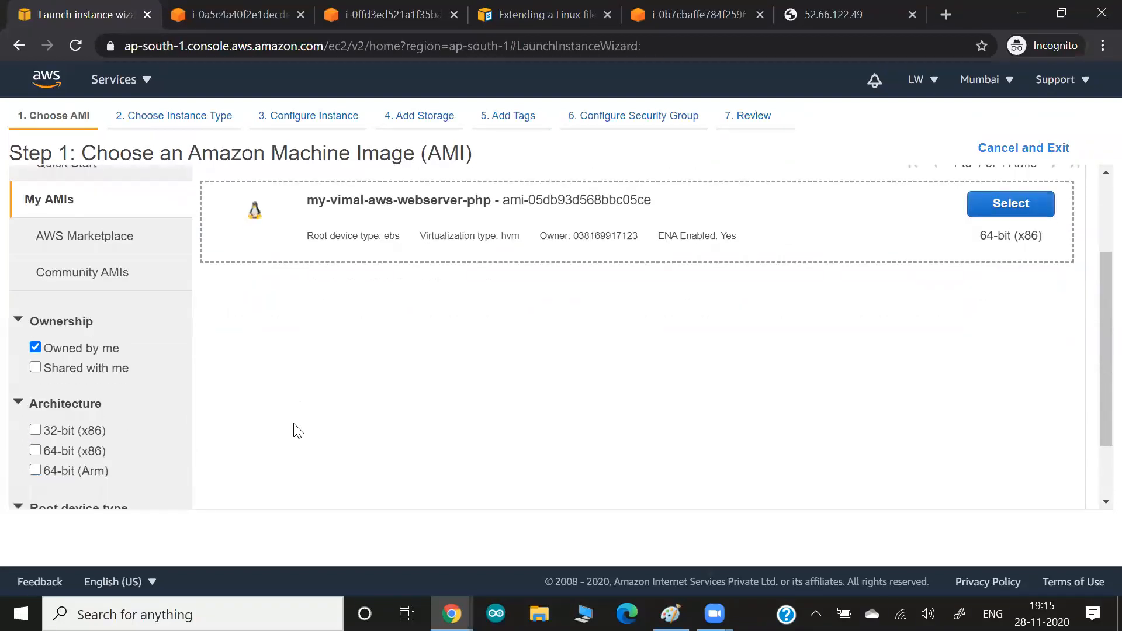
scroll(298, 431, up, 2)
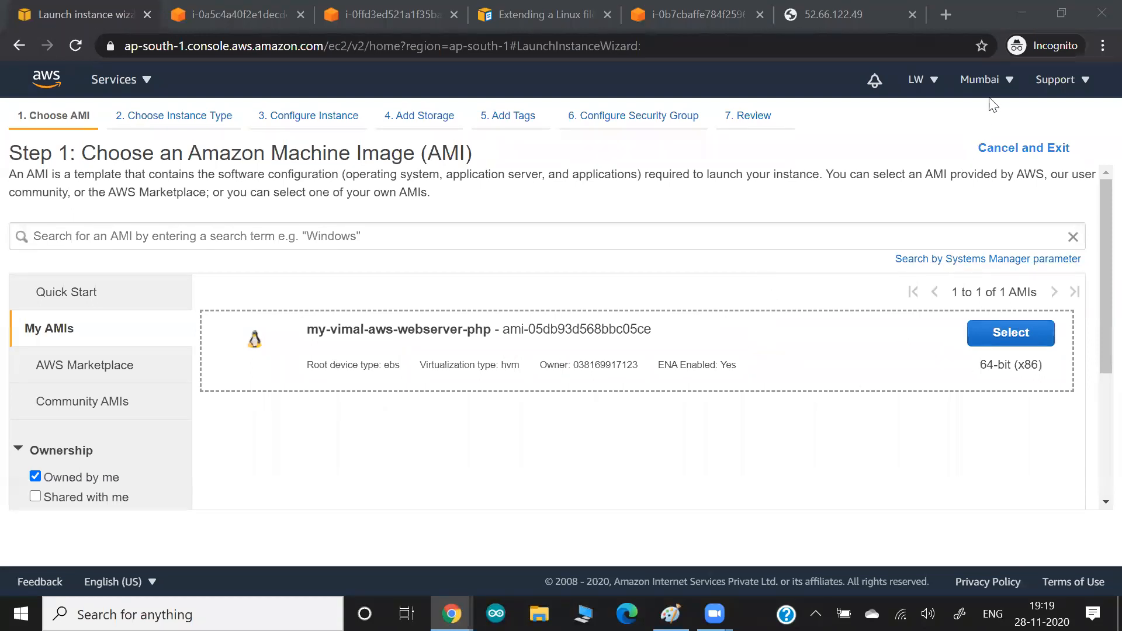
Switch the region to N. Virginia and check which owned AMIs are available there for launching an instance
click(1000, 82)
click(863, 121)
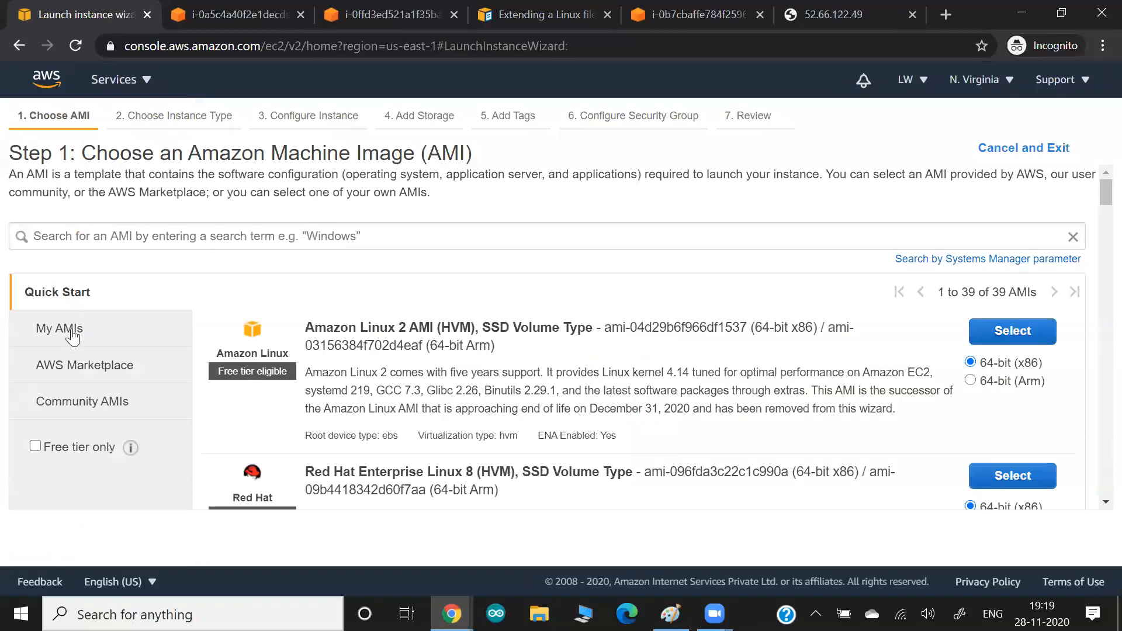
click(73, 334)
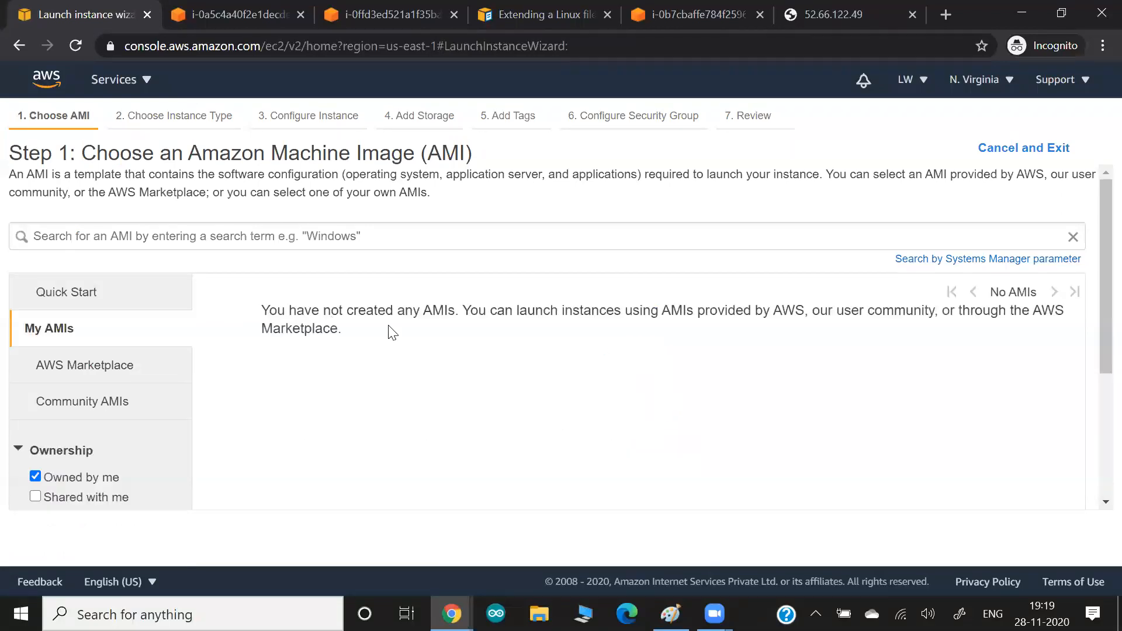